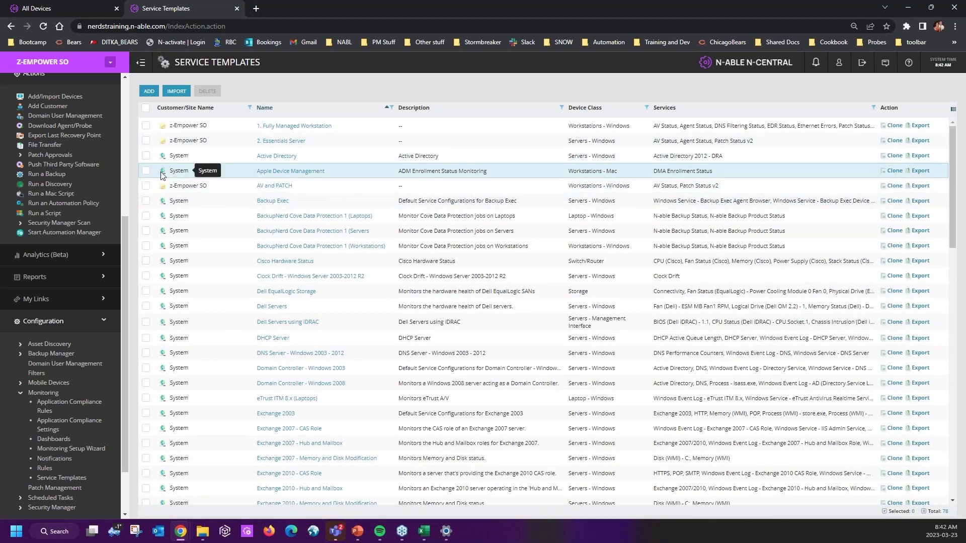
Select the Active Directory, Apple Device Management, AV and PATCH, and Backup Exec templates
{"action": "left_click", "coordinate": [146, 155]}
{"action": "left_click", "coordinate": [145, 171]}
{"action": "left_click", "coordinate": [146, 186]}
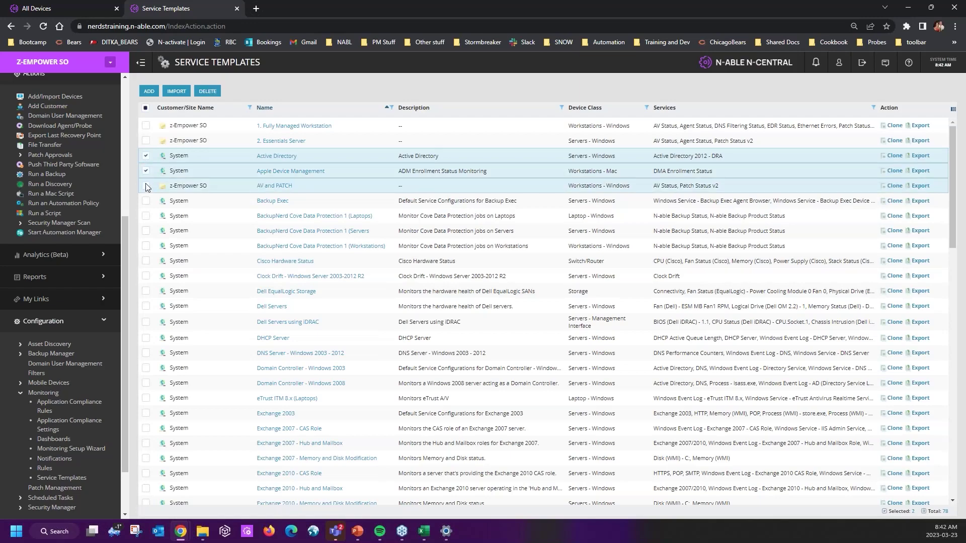
{"action": "left_click", "coordinate": [145, 201]}
{"action": "scroll", "coordinate": [231, 332], "scroll_direction": "down", "scroll_amount": 10}
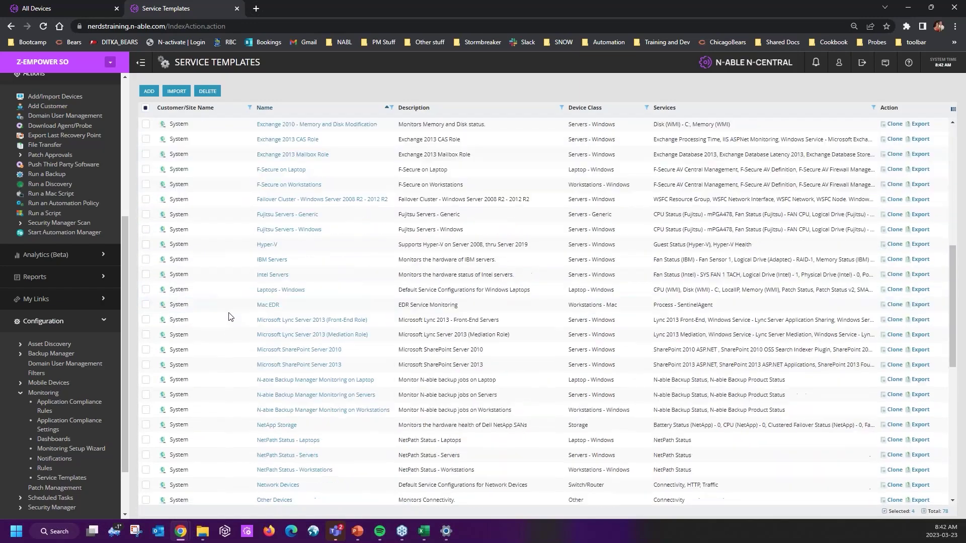
Deselect those four templates again and go to the Monitoring Rules page
{"action": "scroll", "coordinate": [297, 331], "scroll_direction": "up", "scroll_amount": 10}
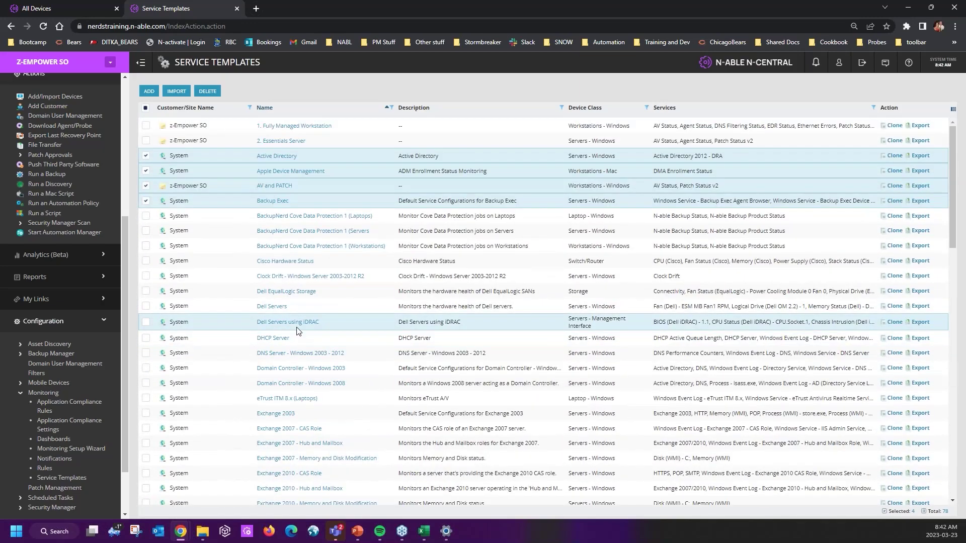
{"action": "left_click", "coordinate": [146, 200]}
{"action": "left_click", "coordinate": [146, 185]}
{"action": "left_click", "coordinate": [146, 171]}
{"action": "left_click", "coordinate": [146, 155]}
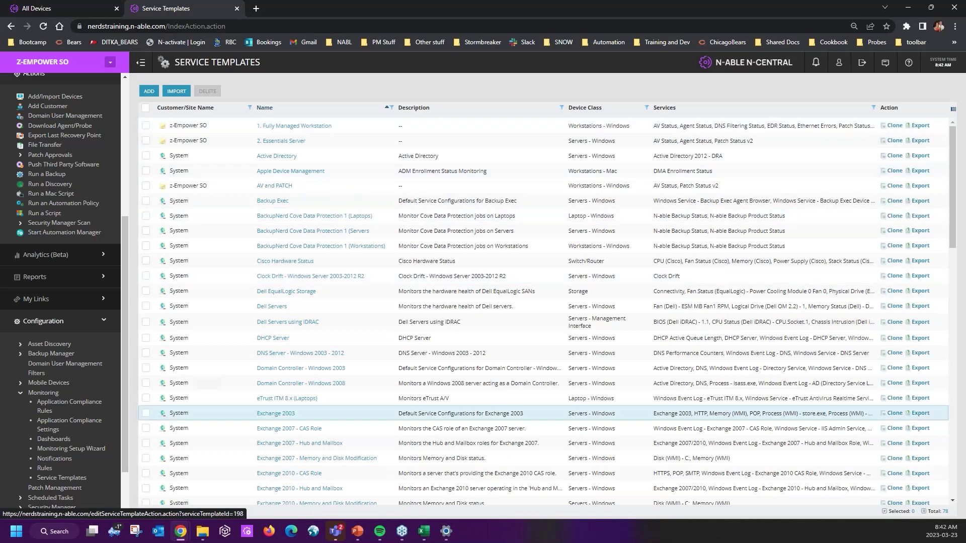
{"action": "left_click", "coordinate": [44, 468]}
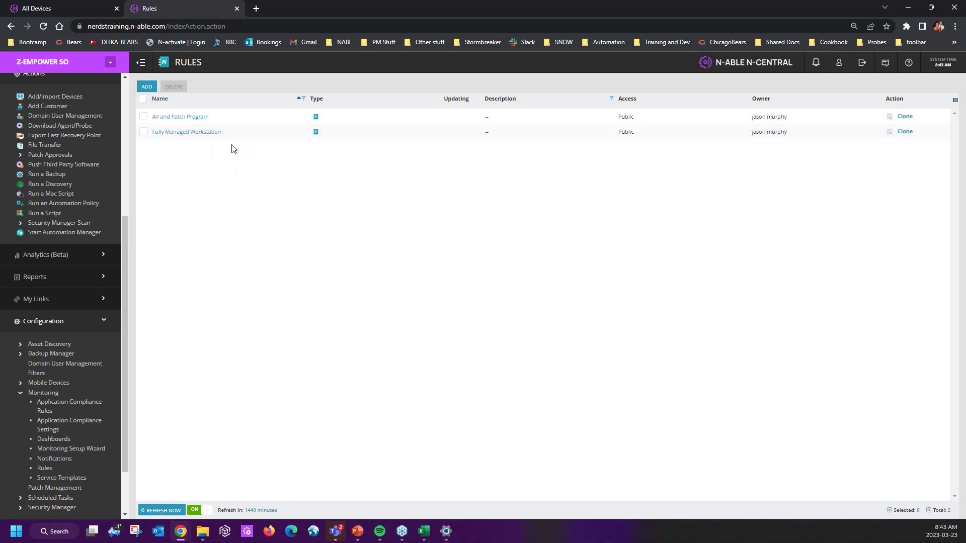
Bring the PowerPoint slide show forward and go back to The Comprehensive Program slide
{"action": "mouse_move", "coordinate": [357, 531]}
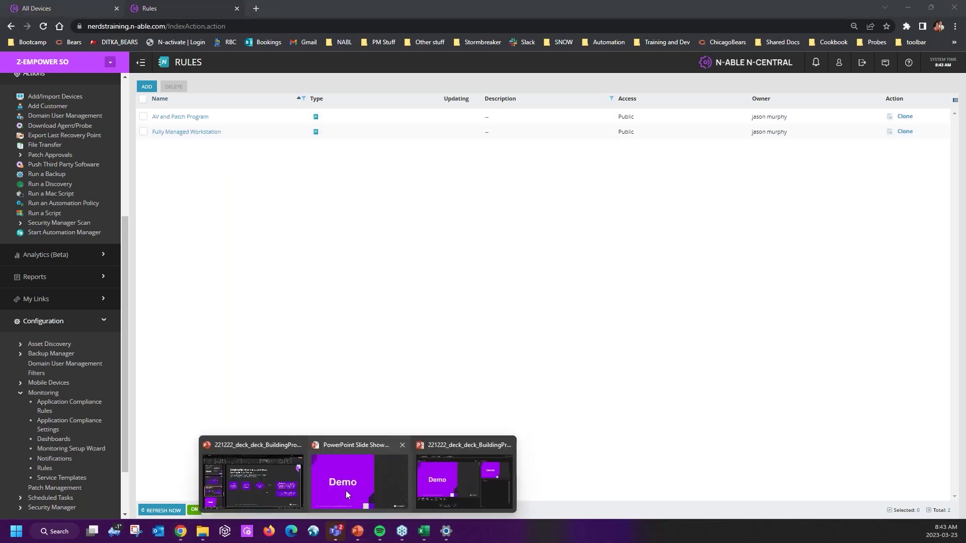
{"action": "left_click", "coordinate": [358, 482]}
{"action": "key", "text": "Left"}
{"action": "key", "text": "Left"}
{"action": "key", "text": "Left"}
{"action": "key", "text": "Left"}
{"action": "key", "text": "Left"}
{"action": "key", "text": "Left"}
{"action": "key", "text": "Left"}
{"action": "key", "text": "Left"}
{"action": "key", "text": "Left"}
{"action": "key", "text": "Left"}
{"action": "key", "text": "Left"}
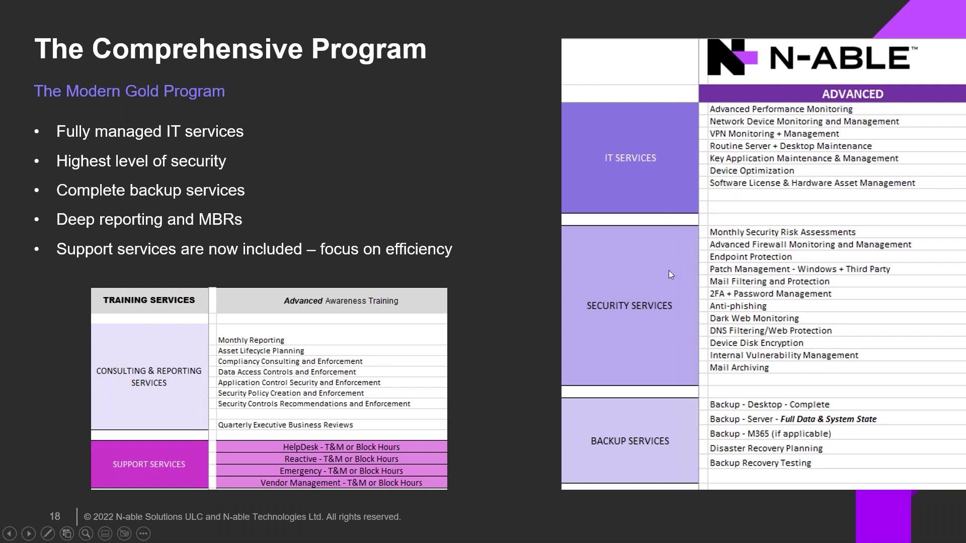
End the slide show, minimize PowerPoint, and go to N-central's Filters page
{"action": "key", "text": "Escape"}
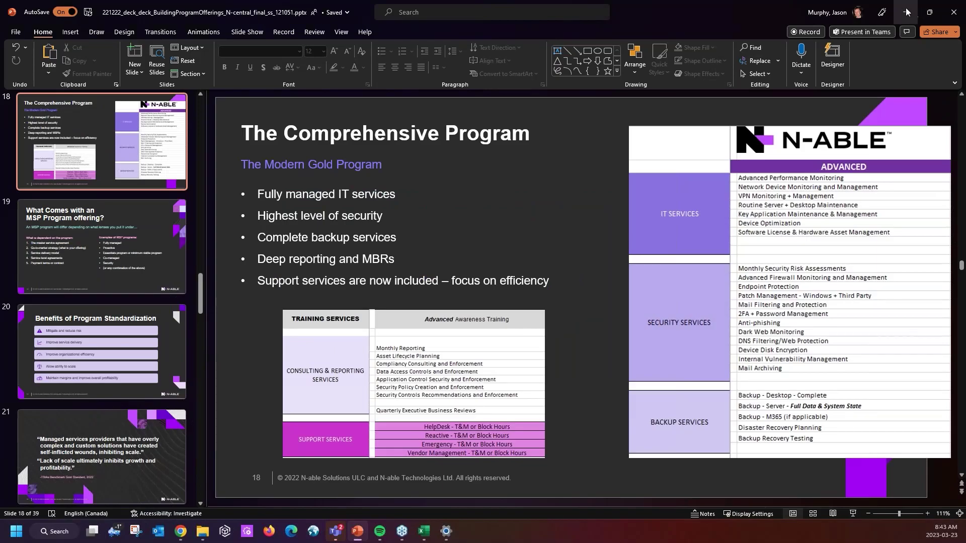
{"action": "left_click", "coordinate": [906, 12]}
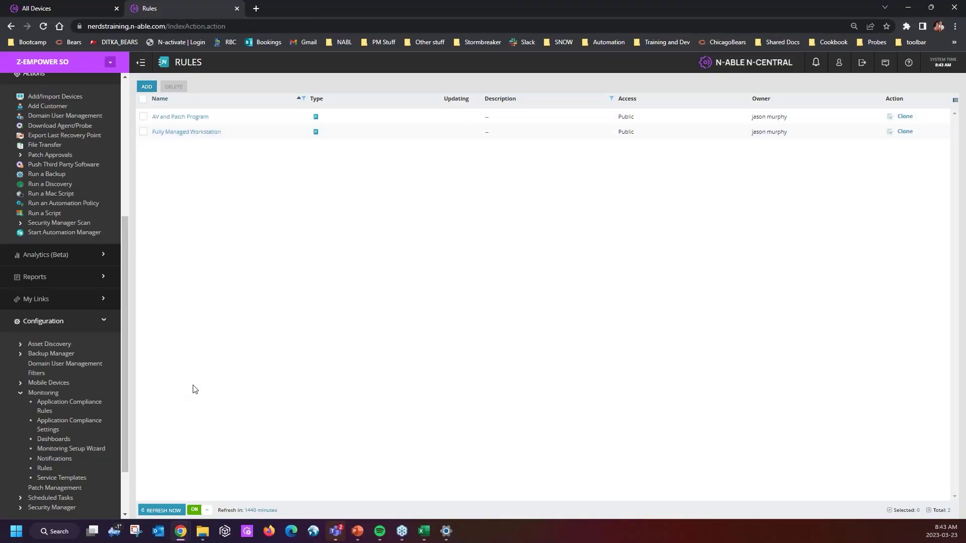
{"action": "left_click", "coordinate": [36, 374]}
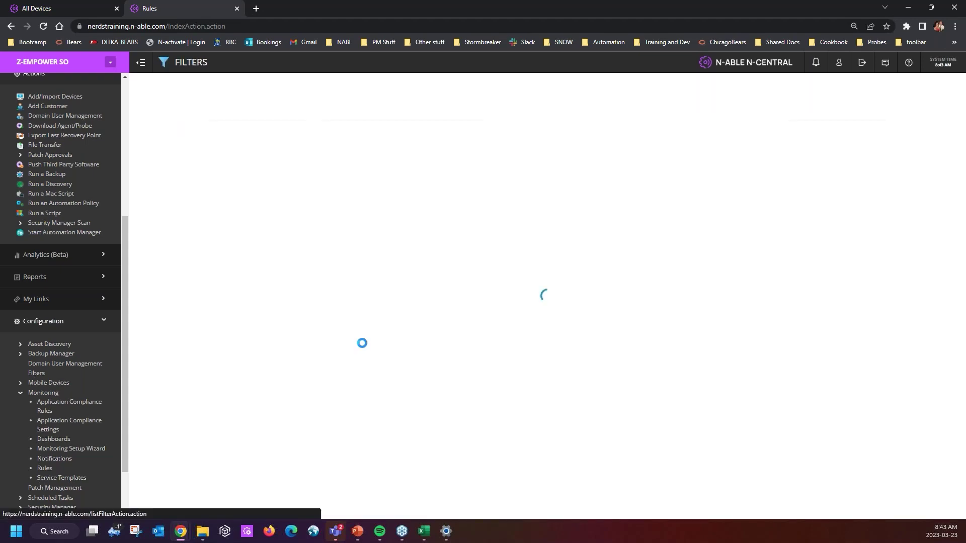
Select all 180 filters in the Filters list
{"action": "scroll", "coordinate": [197, 161], "scroll_direction": "down", "scroll_amount": 5}
{"action": "scroll", "coordinate": [241, 262], "scroll_direction": "up", "scroll_amount": 5}
{"action": "left_click", "coordinate": [143, 104]}
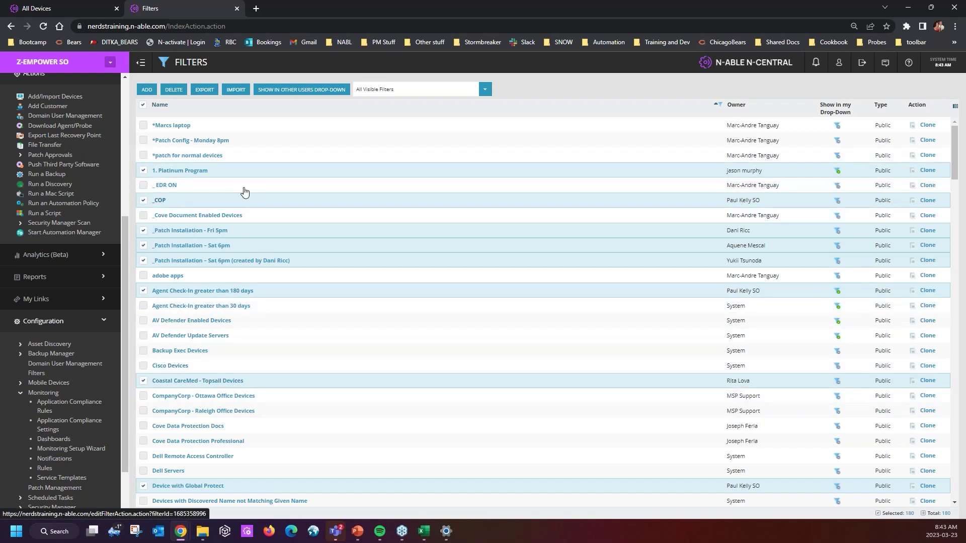
Add a filter named TEST with an Application > Application Name criterion, then search Windows for 'add'
{"action": "left_click", "coordinate": [146, 90]}
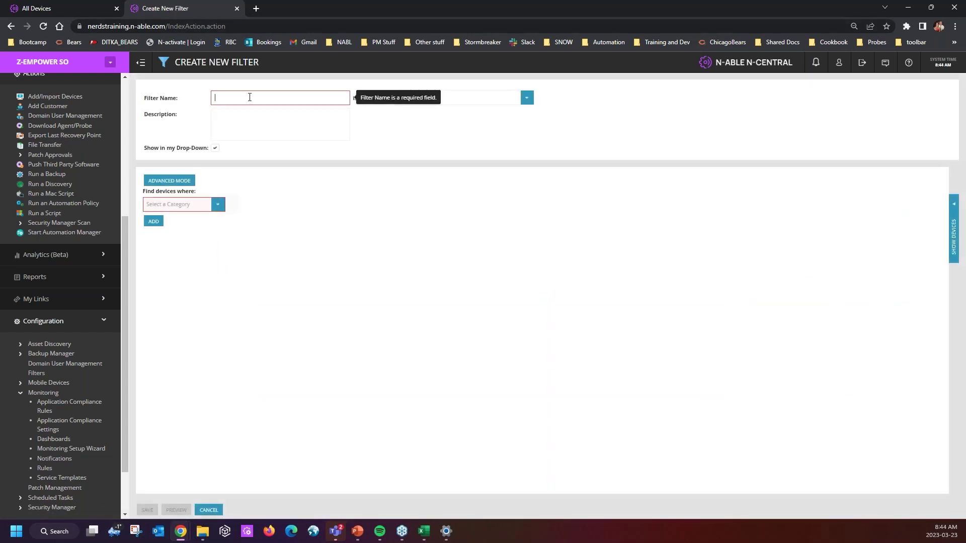
{"action": "type", "text": "TEST"}
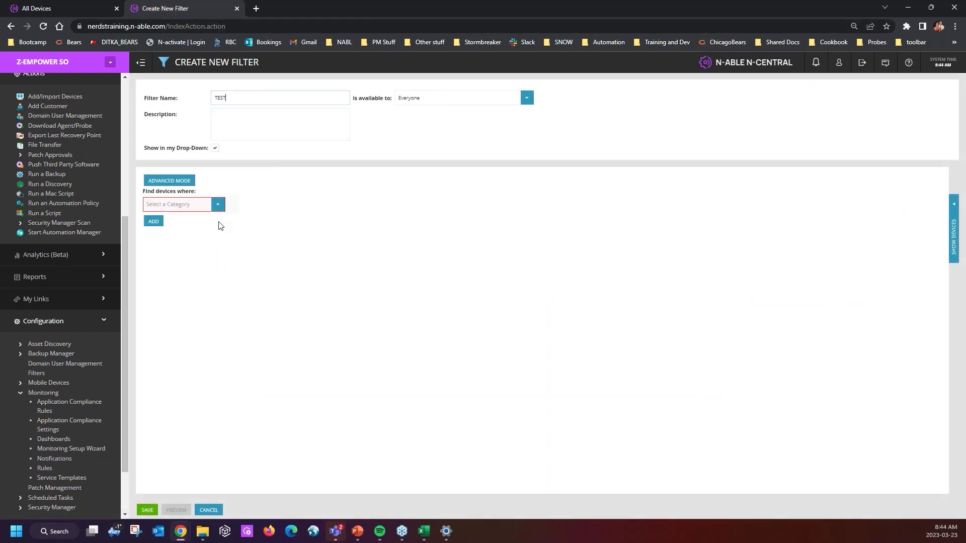
{"action": "left_click", "coordinate": [218, 204]}
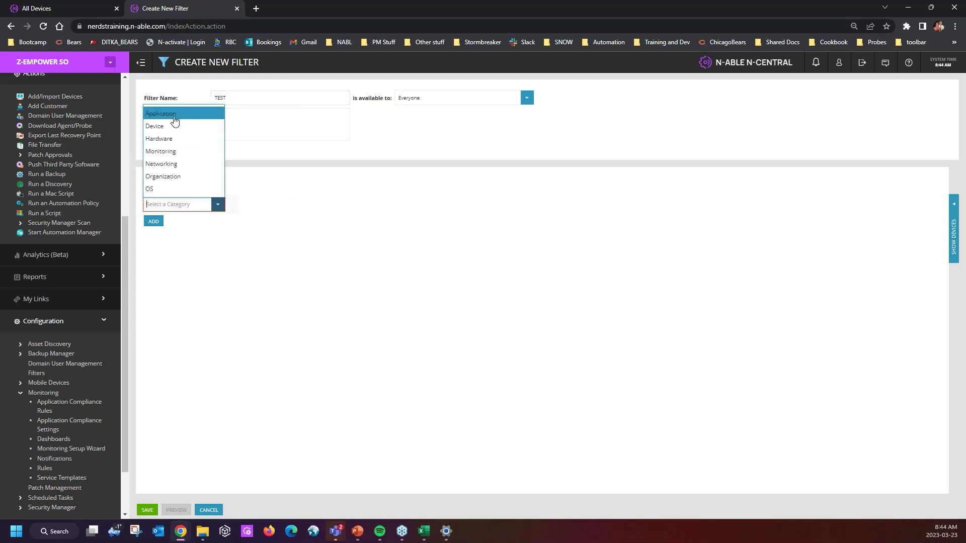
{"action": "left_click", "coordinate": [159, 114]}
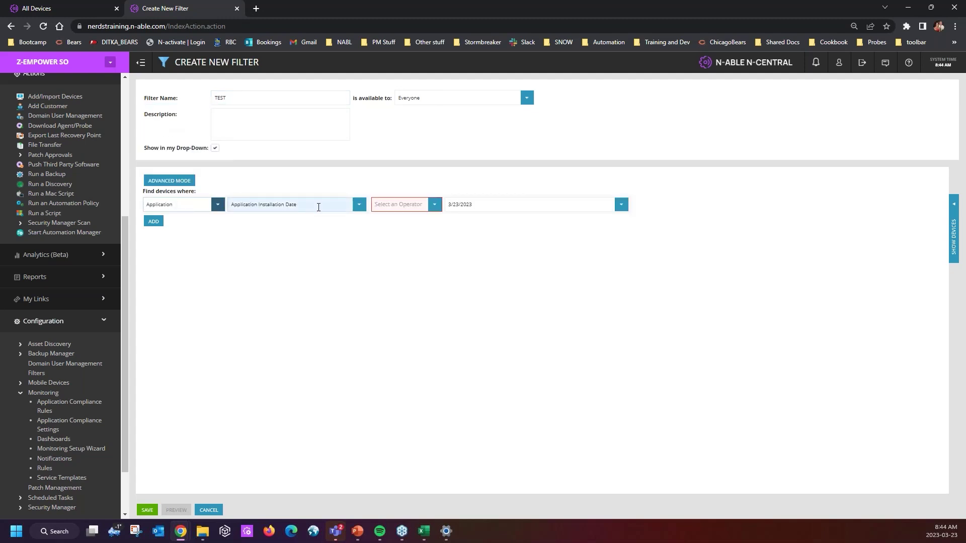
{"action": "left_click", "coordinate": [359, 204]}
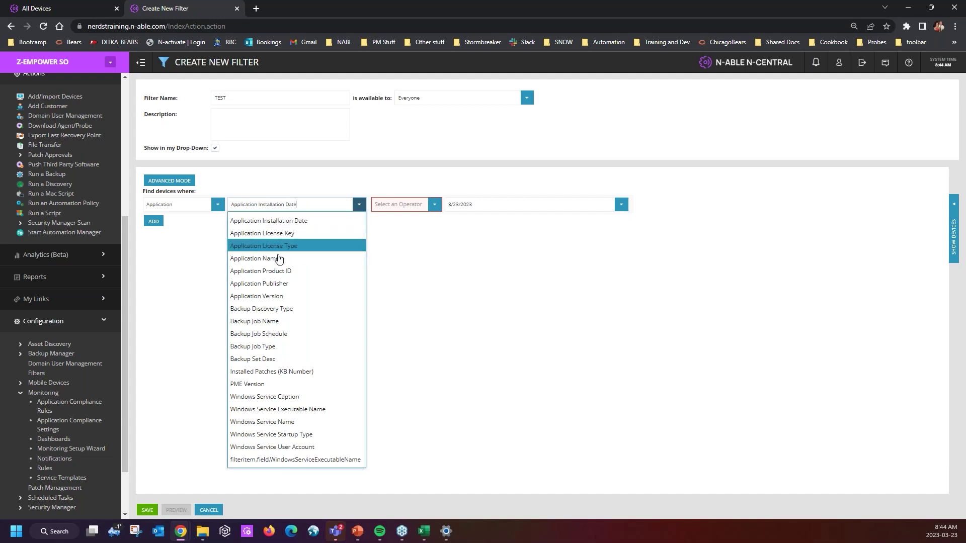
{"action": "left_click", "coordinate": [262, 258]}
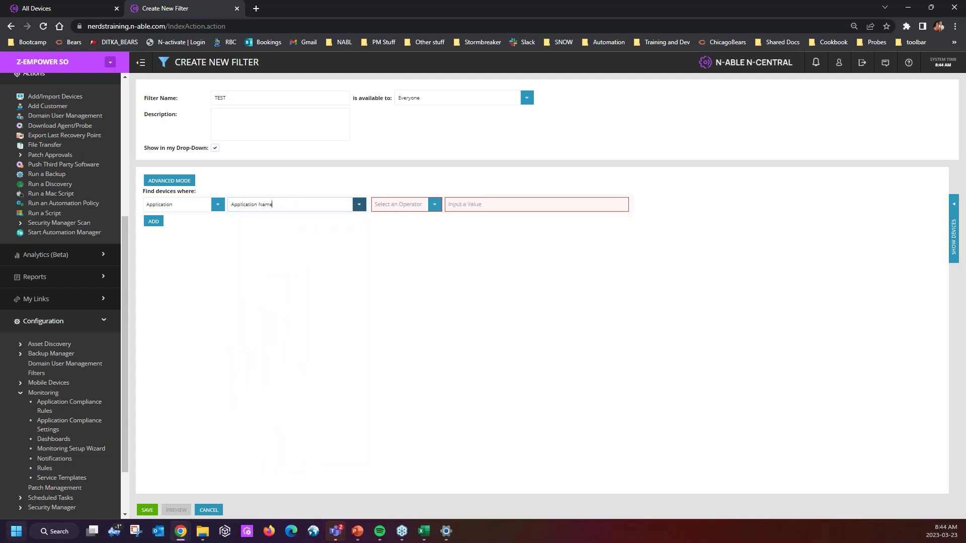
{"action": "left_click", "coordinate": [16, 532]}
{"action": "type", "text": "add"}
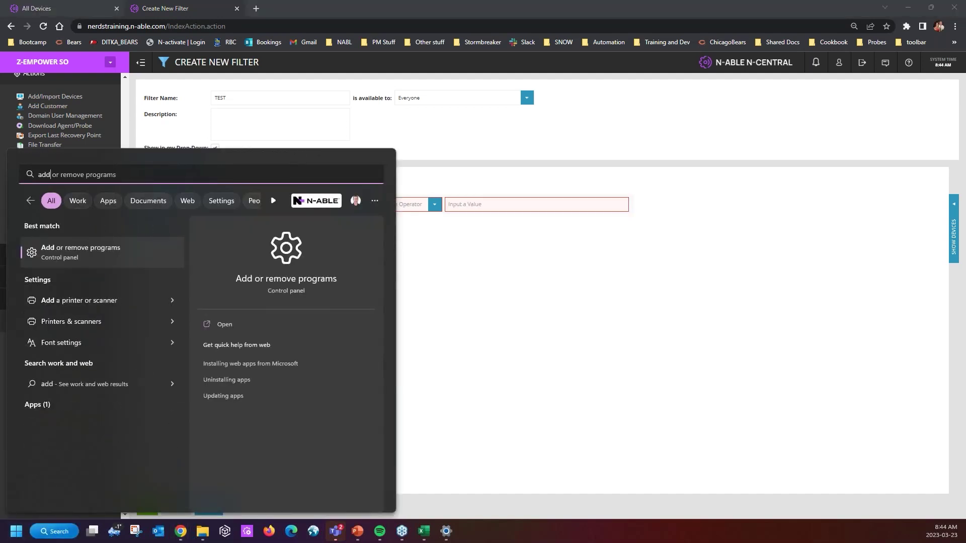
Open Add or remove programs, maximize the Installed apps list, then Alt+Tab back to the filter form
{"action": "key", "text": "Escape"}
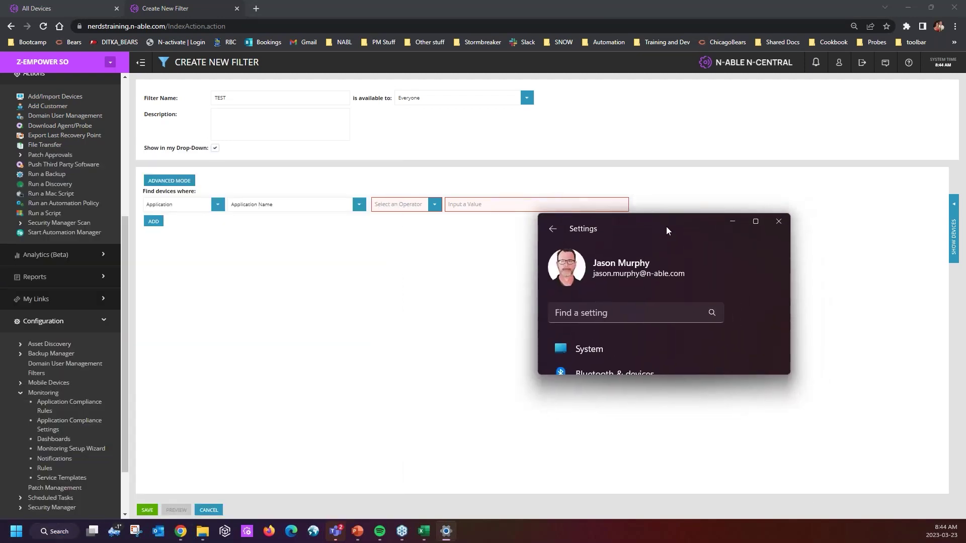
{"action": "double_click", "coordinate": [667, 226]}
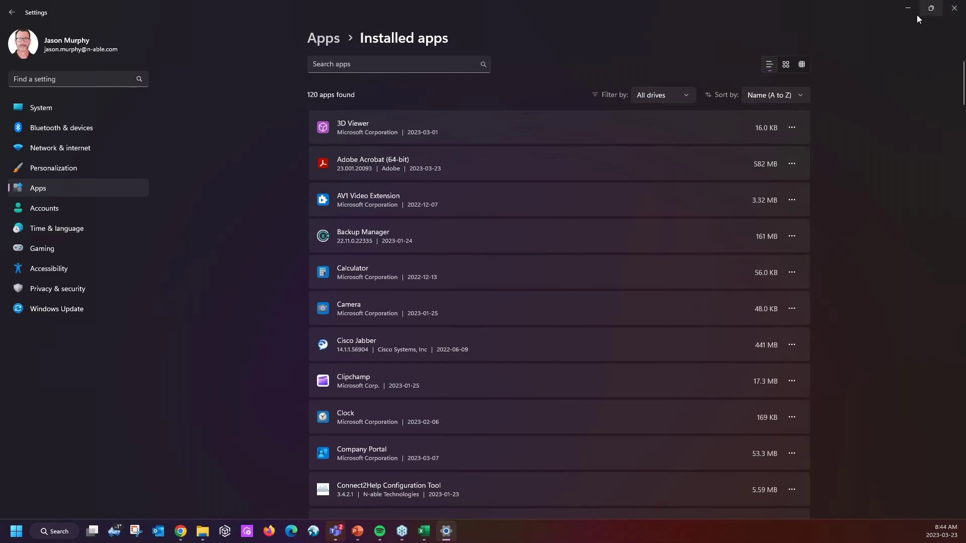
{"action": "key", "text": "alt+Tab"}
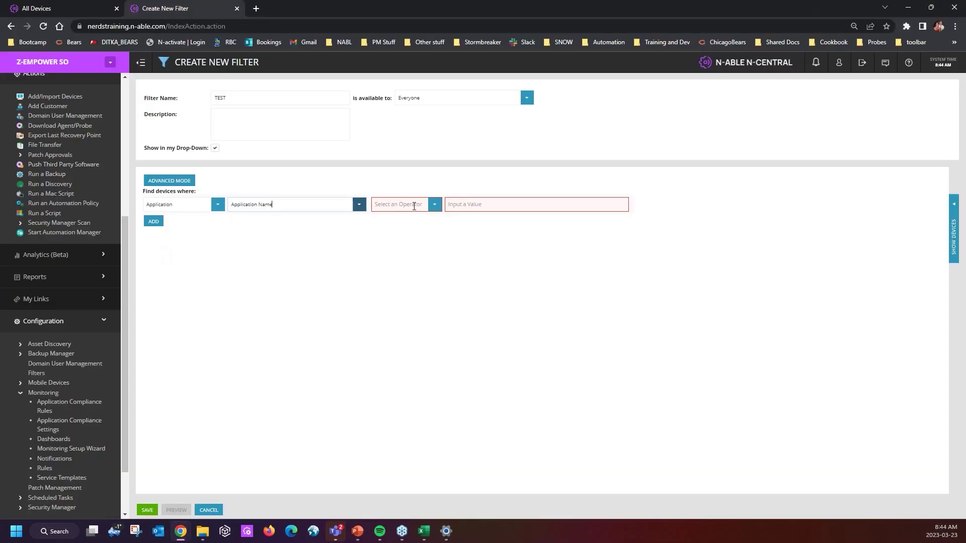
Set the criterion to Application Name Adobe Acrobat and preview matches with EQUAL TO, then NOT EQUAL TO
{"action": "left_click", "coordinate": [434, 204]}
{"action": "left_click", "coordinate": [385, 125]}
{"action": "left_click", "coordinate": [471, 203]}
{"action": "type", "text": "Adobe Acrobat"}
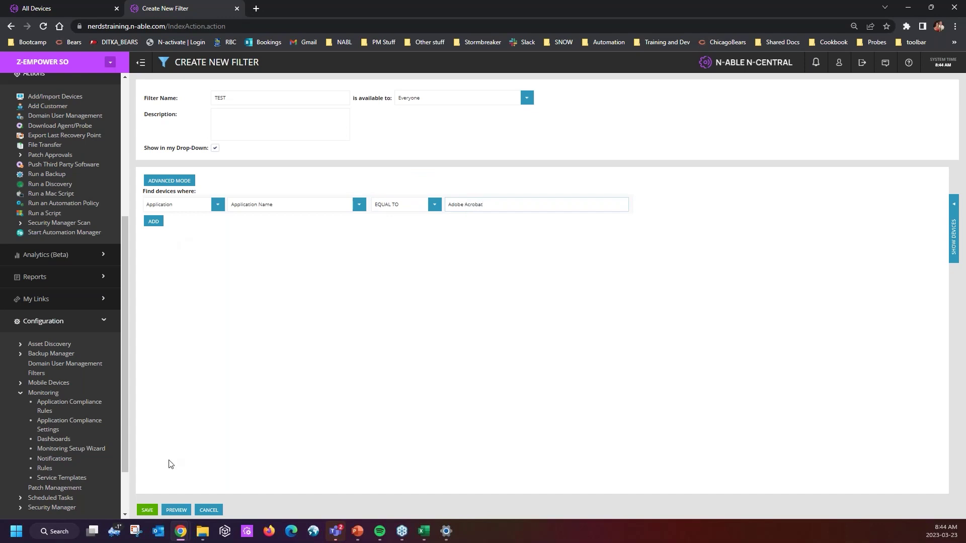
{"action": "left_click", "coordinate": [175, 510]}
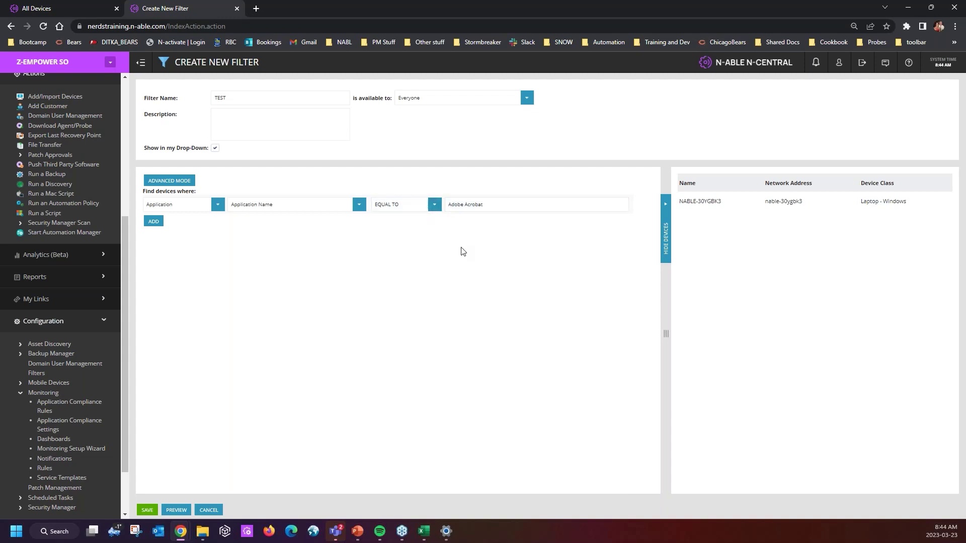
{"action": "left_click", "coordinate": [435, 206]}
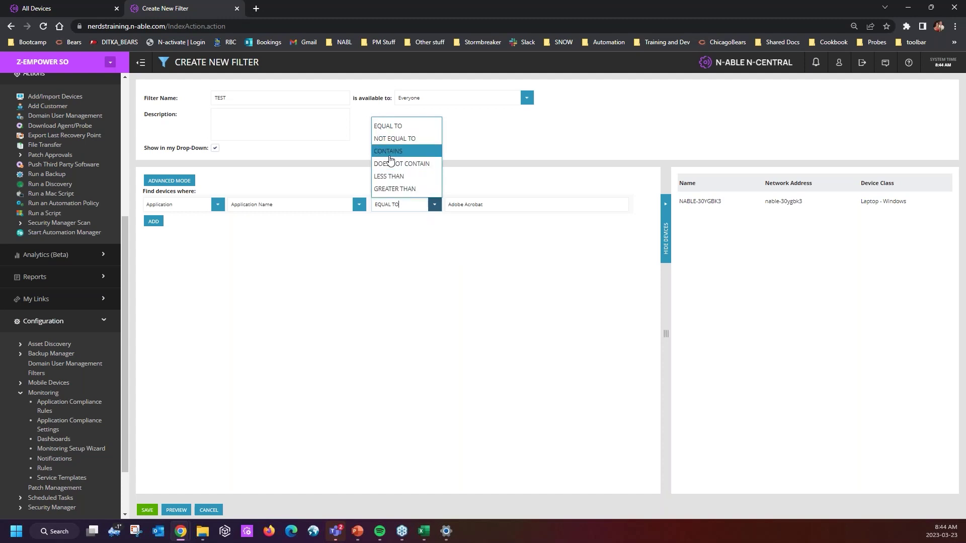
{"action": "left_click", "coordinate": [392, 138]}
{"action": "left_click", "coordinate": [182, 512]}
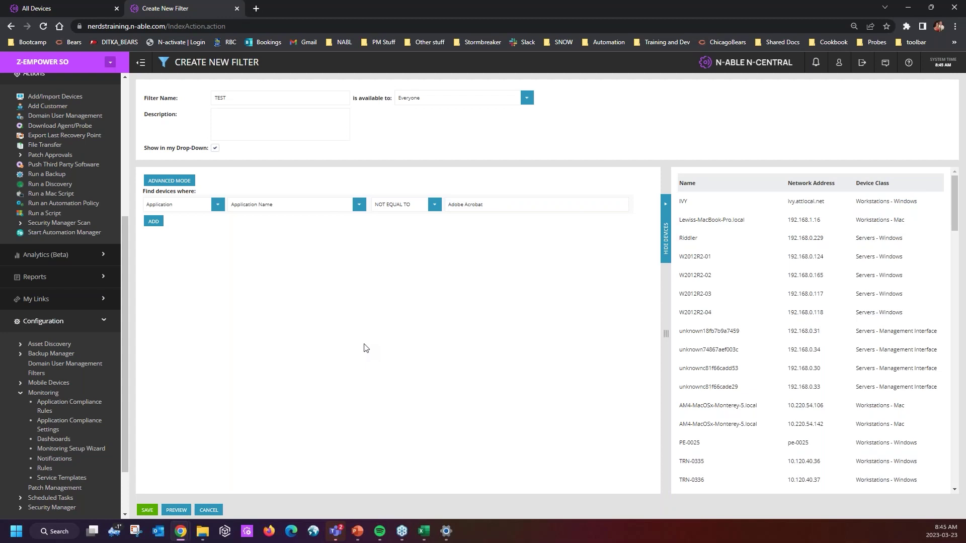
Change the value to Cylance, preview it, then rename the filter Cylance and save
{"action": "left_click_drag", "start_coordinate": [511, 203], "coordinate": [405, 205]}
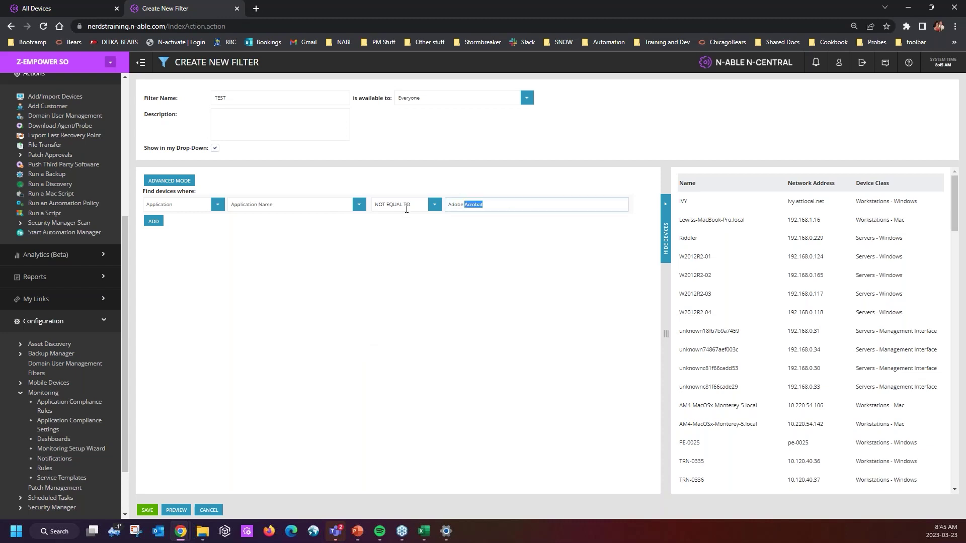
{"action": "left_click_drag", "start_coordinate": [513, 204], "coordinate": [392, 208]}
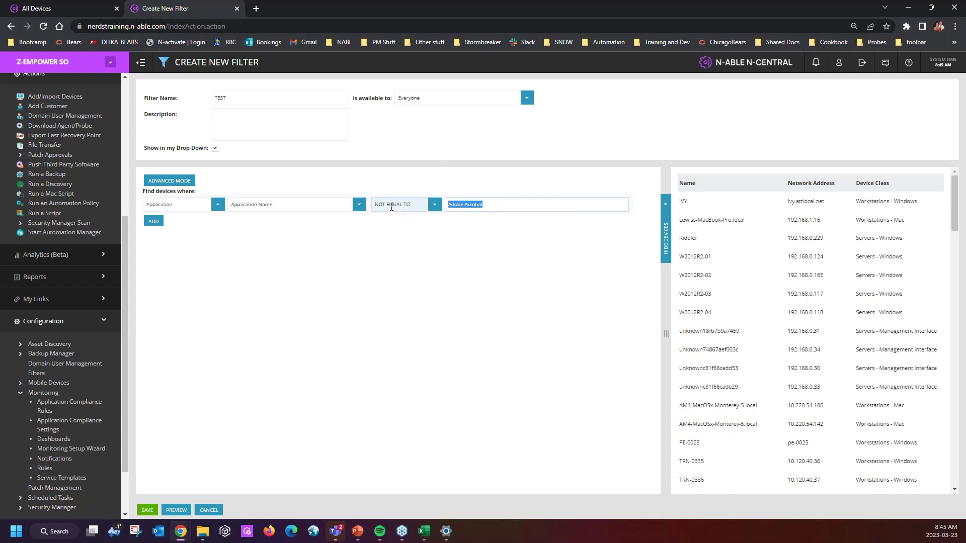
{"action": "type", "text": "Cylance"}
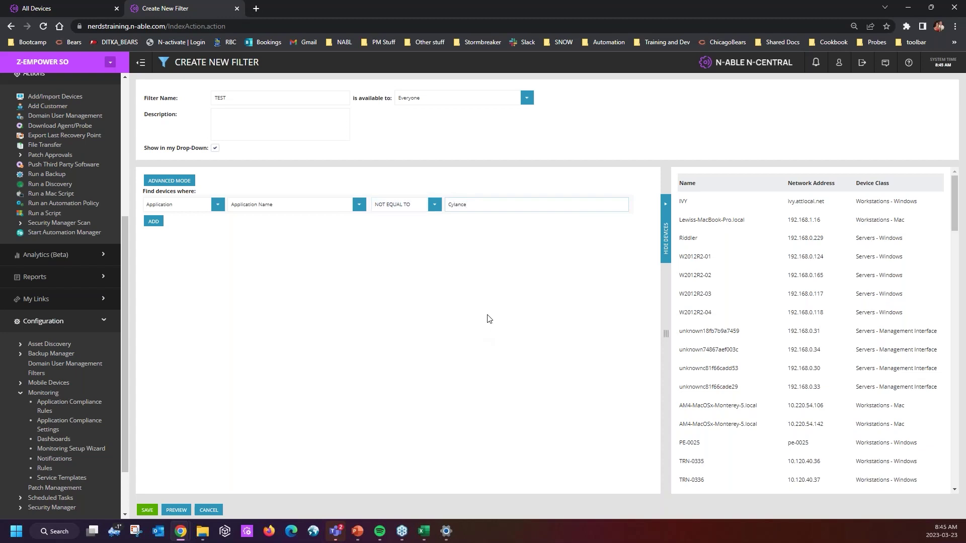
{"action": "left_click", "coordinate": [177, 510]}
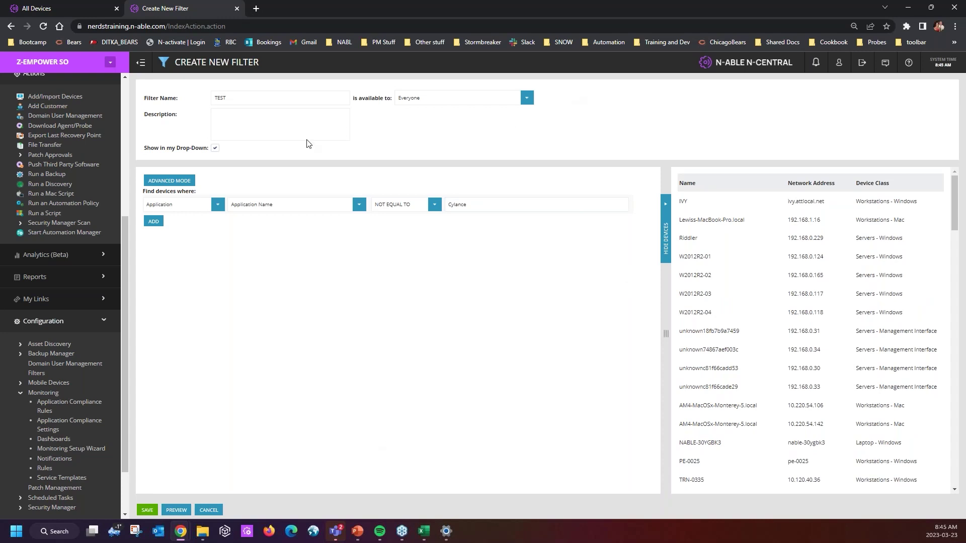
{"action": "left_click_drag", "start_coordinate": [234, 98], "coordinate": [142, 103]}
{"action": "type", "text": "Cylance"}
{"action": "left_click", "coordinate": [148, 513]}
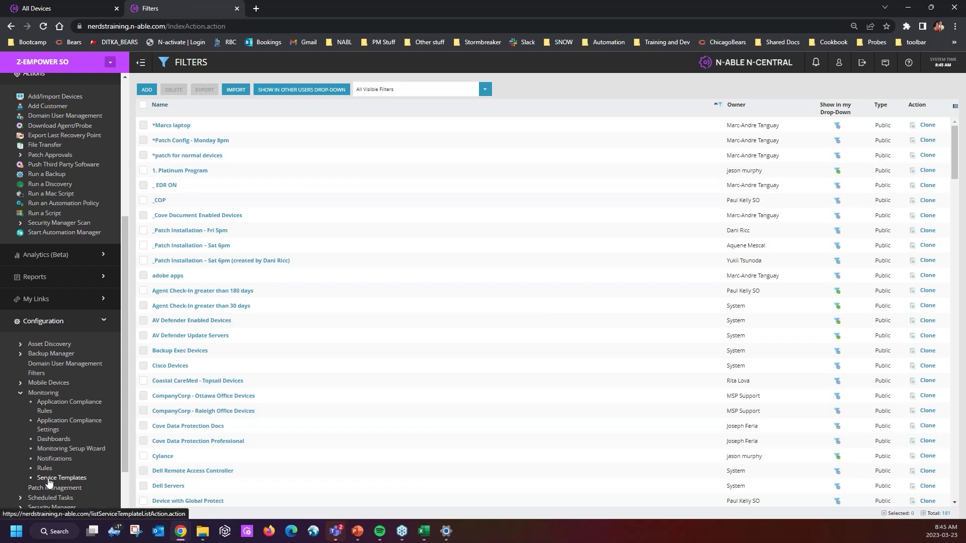
Start a new scheduled task profile and name it 'Instakll Cylance'
{"action": "left_click", "coordinate": [52, 502]}
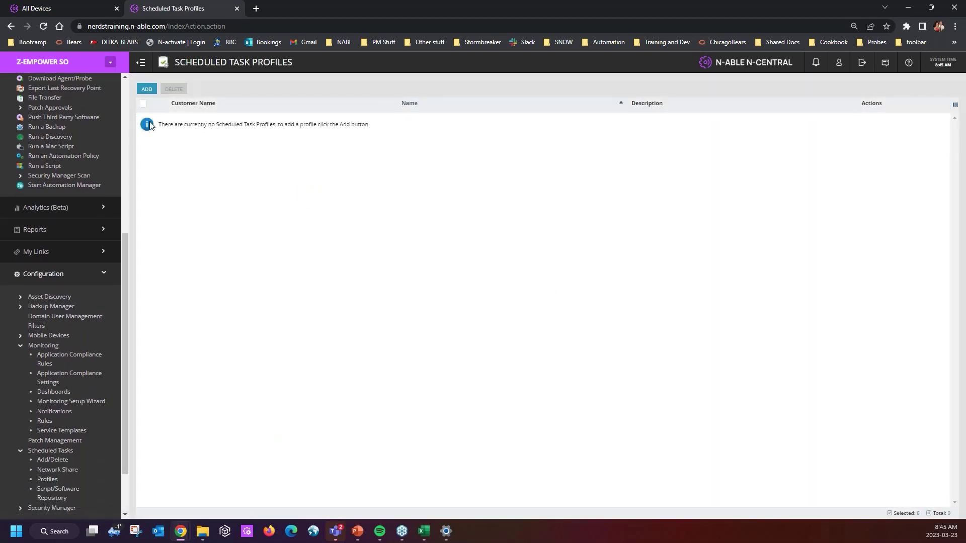
{"action": "left_click", "coordinate": [147, 88]}
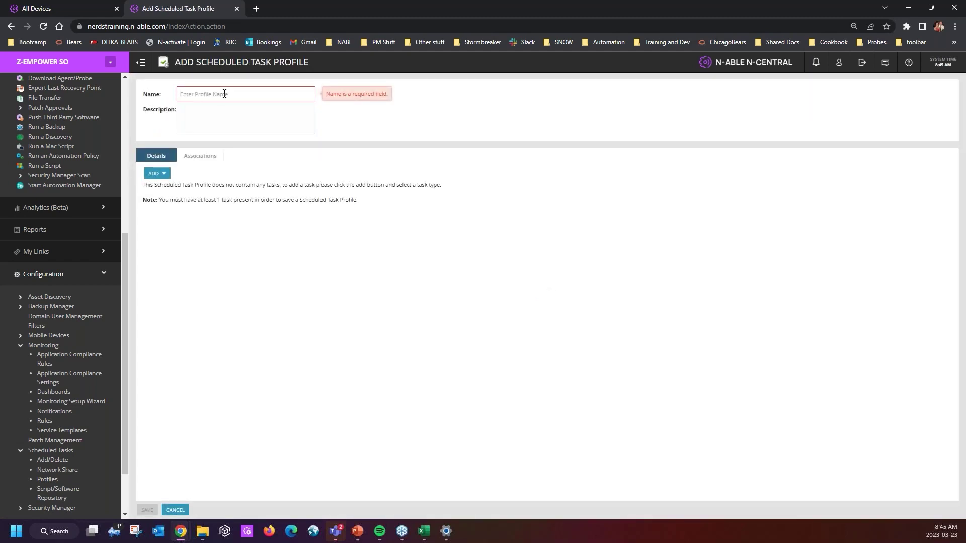
{"action": "type", "text": "I"}
{"action": "key", "text": "BackSpace"}
{"action": "type", "text": "Instakll "}
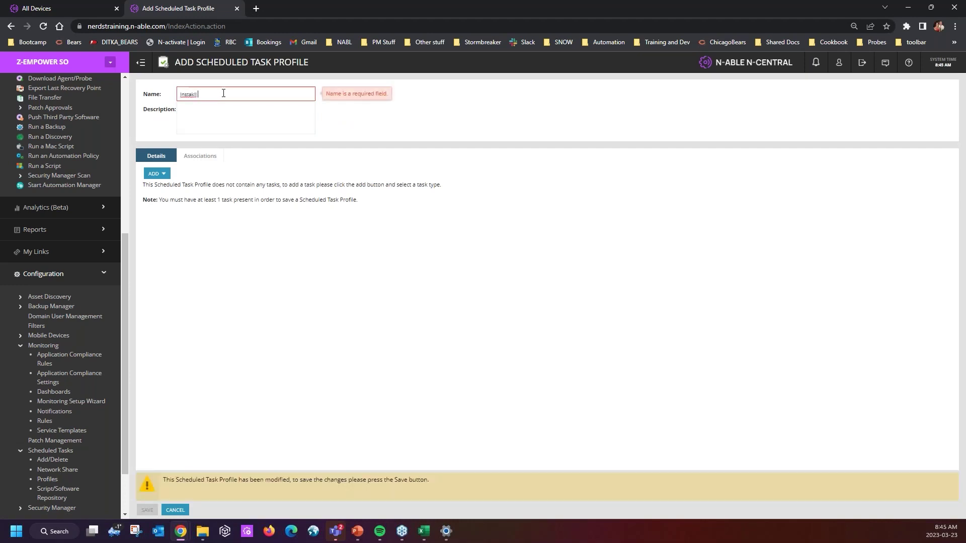
{"action": "type", "text": "Cylance"}
Correct the profile name to Install Cylance and add an Automation Policy task
{"action": "right_click", "coordinate": [182, 93]}
{"action": "left_click", "coordinate": [206, 99]}
{"action": "left_click", "coordinate": [156, 174]}
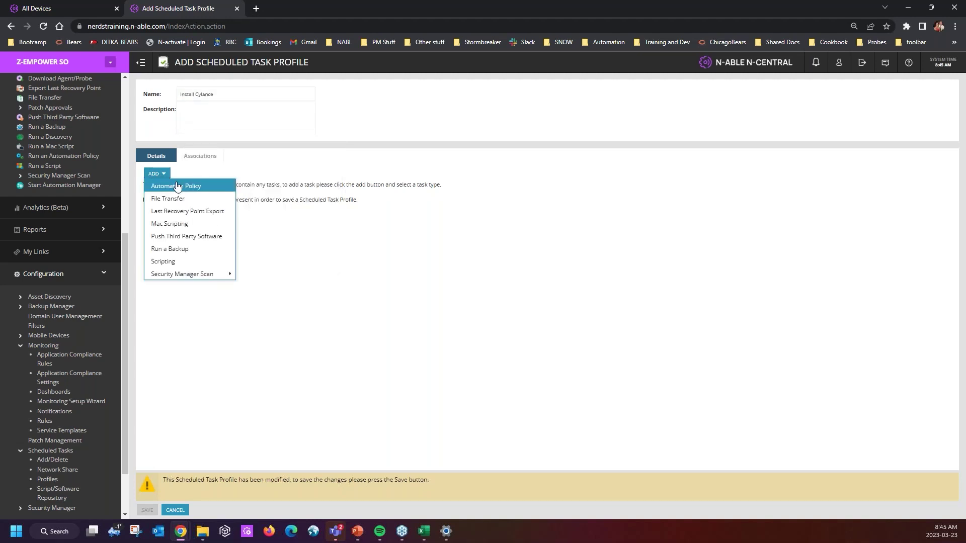
{"action": "left_click", "coordinate": [177, 187]}
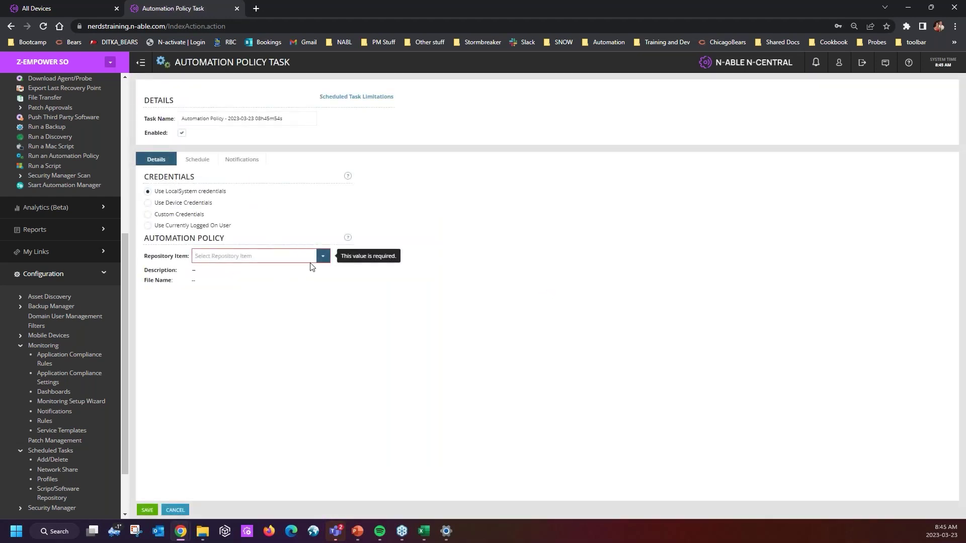
Choose EDR Status Monitoring v12 from the repository as the task's policy
{"action": "left_click", "coordinate": [284, 256]}
{"action": "type", "text": "Cyla"}
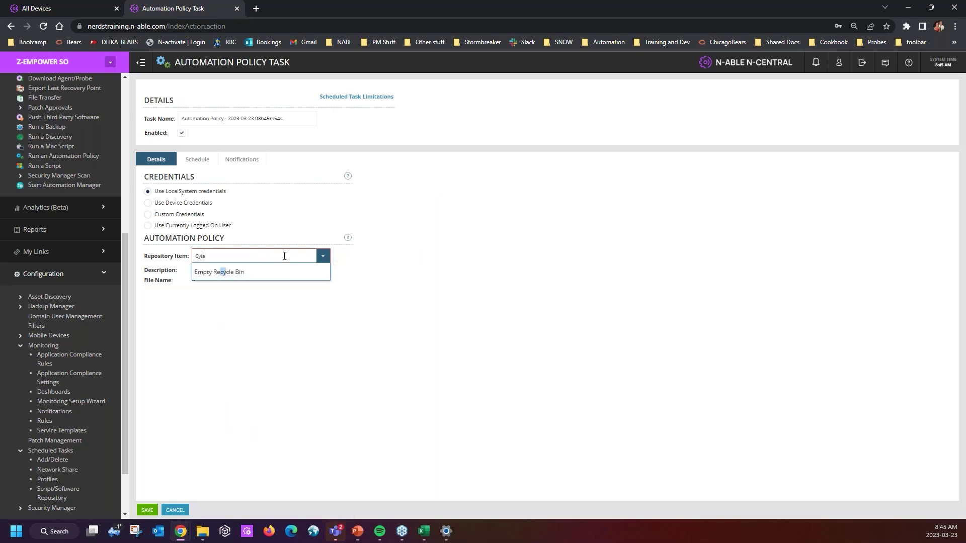
{"action": "key", "text": "BackSpace"}
{"action": "type", "text": "Edr"}
{"action": "left_click", "coordinate": [288, 274]}
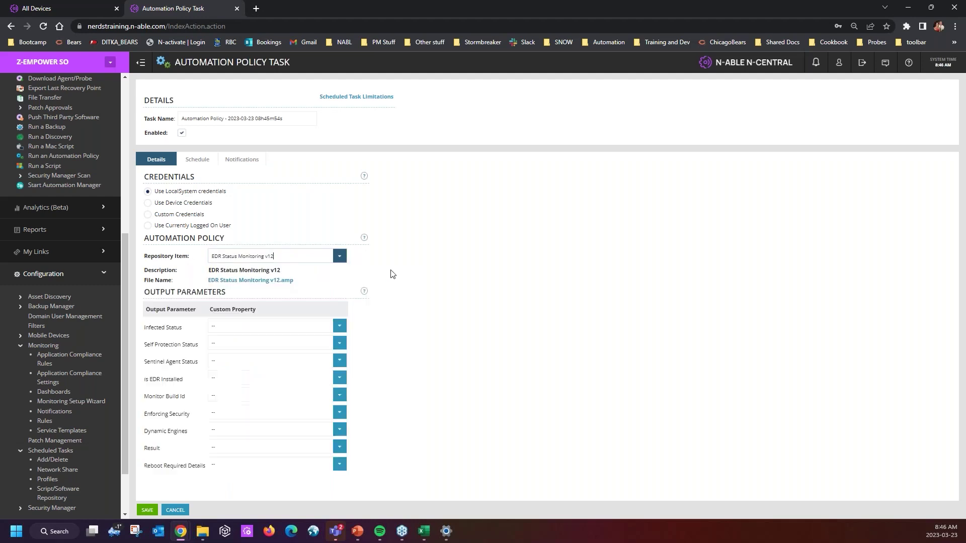
Schedule the task as Recurring, Hourly, starting at 08:00
{"action": "left_click", "coordinate": [197, 160]}
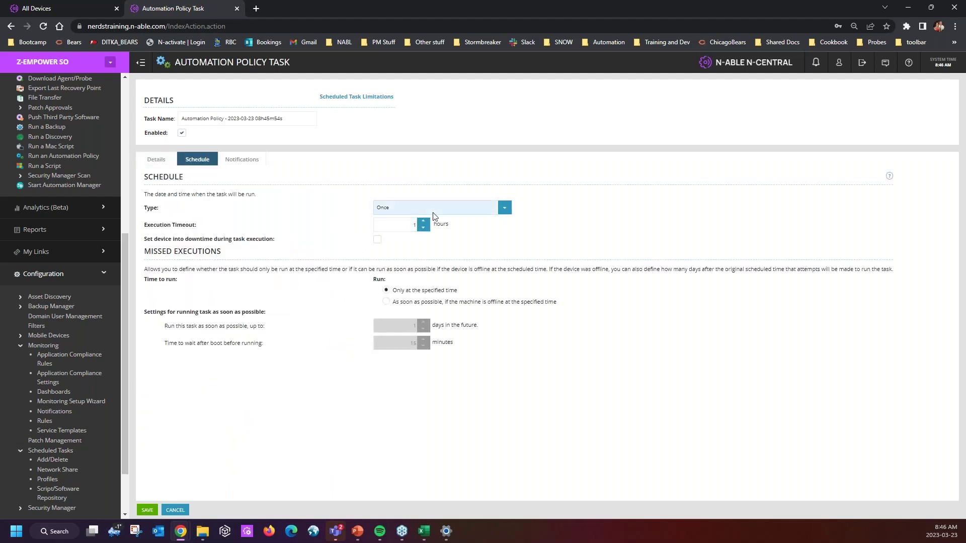
{"action": "left_click", "coordinate": [502, 215]}
{"action": "left_click", "coordinate": [406, 240]}
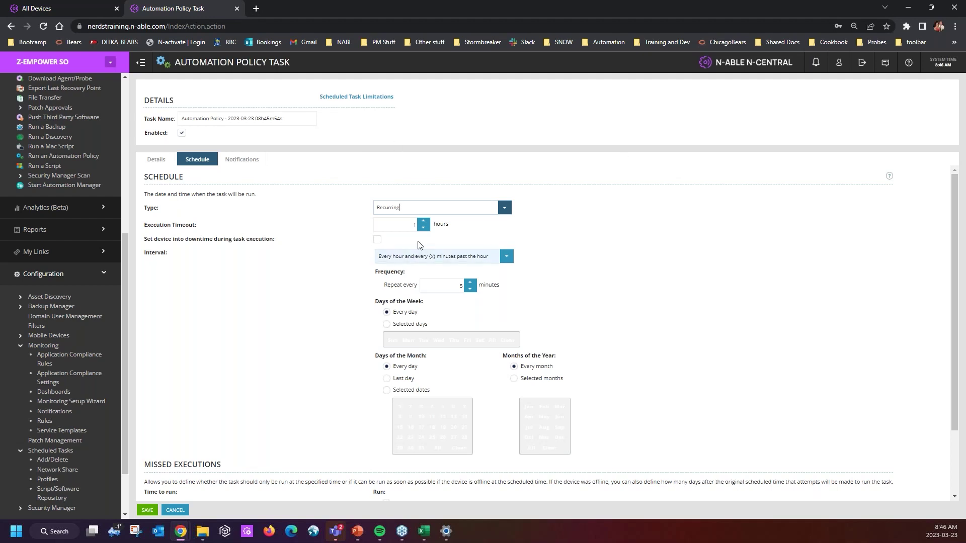
{"action": "double_click", "coordinate": [442, 285]}
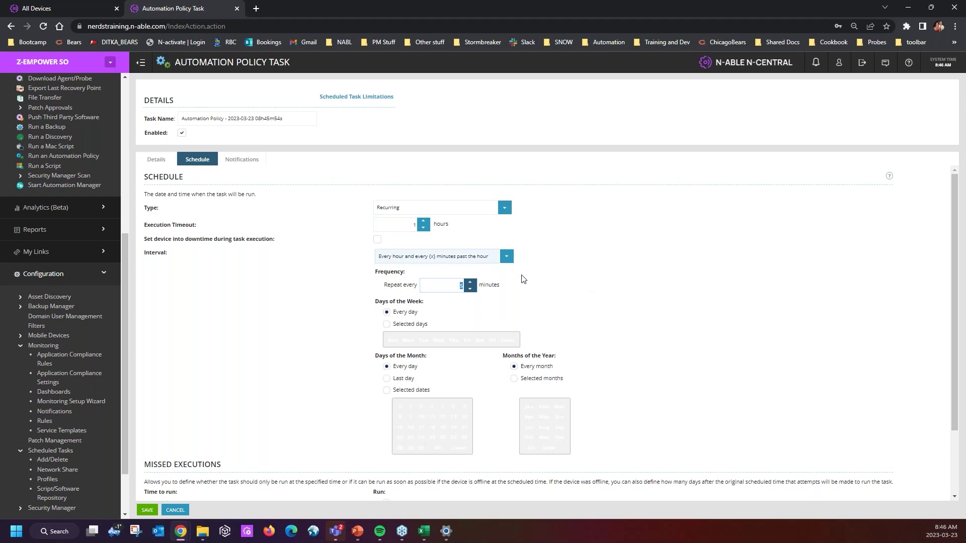
{"action": "left_click", "coordinate": [506, 257]}
{"action": "left_click", "coordinate": [415, 230]}
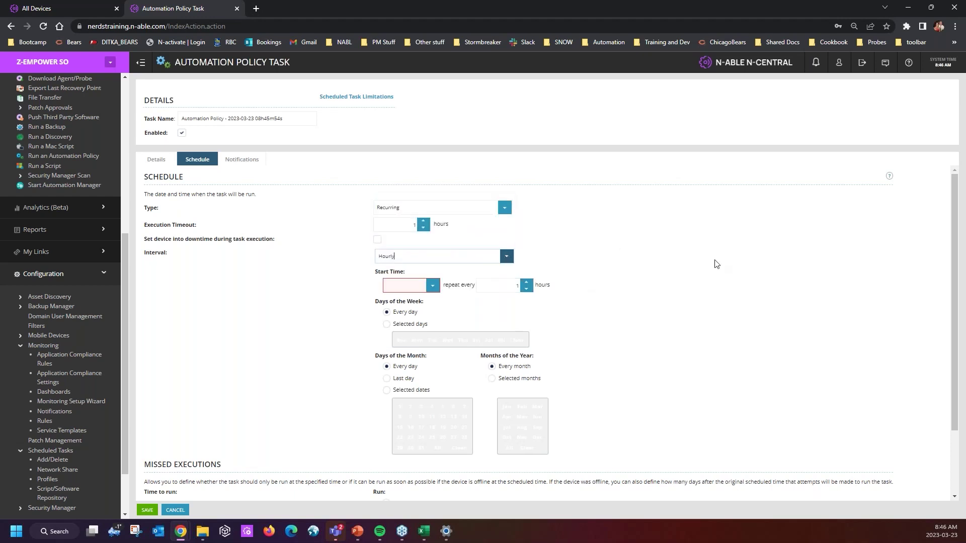
{"action": "left_click", "coordinate": [432, 287]}
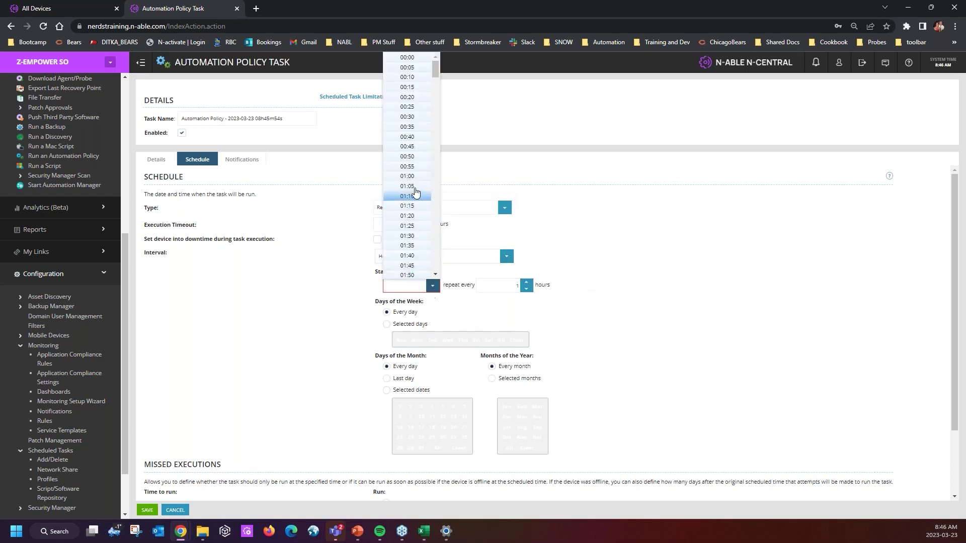
{"action": "scroll", "coordinate": [421, 161], "scroll_direction": "down", "scroll_amount": 15}
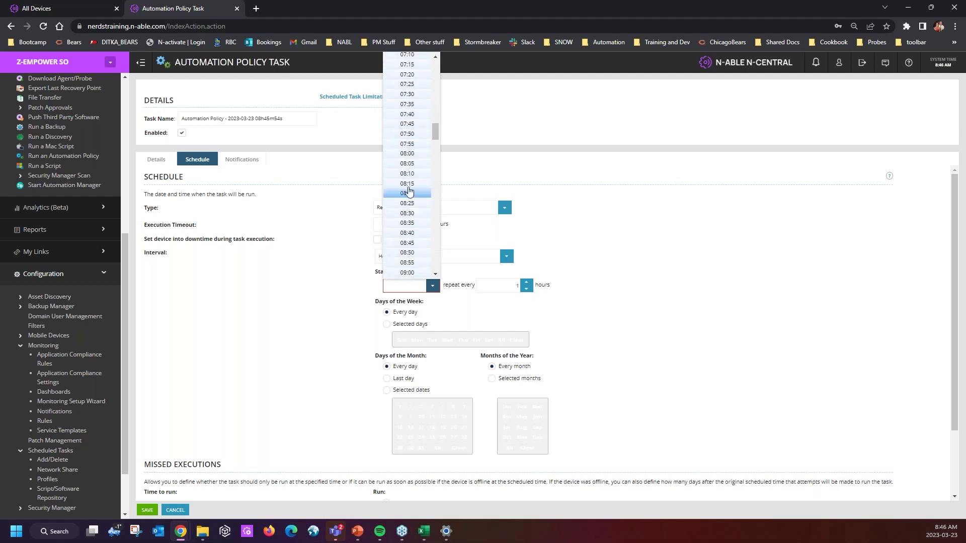
{"action": "left_click", "coordinate": [417, 154]}
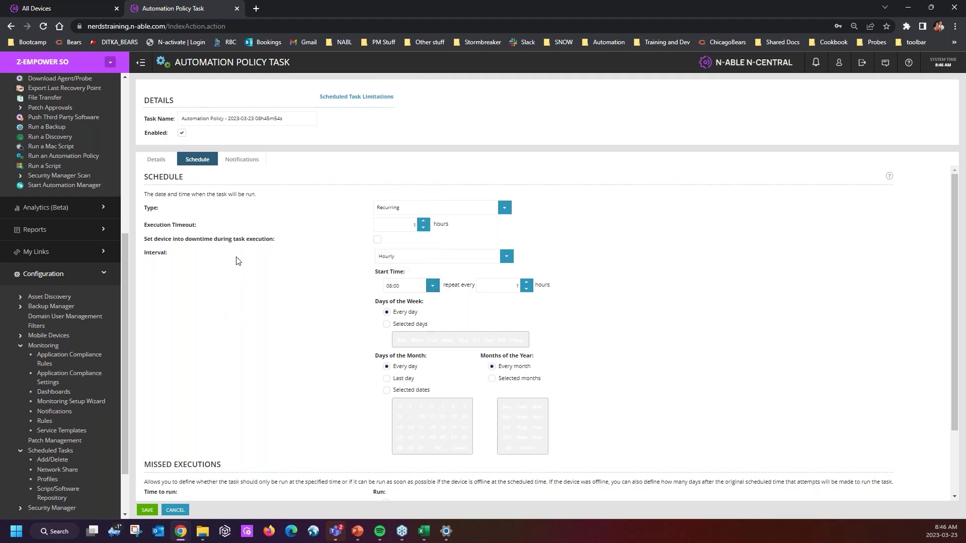
Rename the task, save it and the Install Cylance profile, then go to Notifications
{"action": "left_click", "coordinate": [247, 159]}
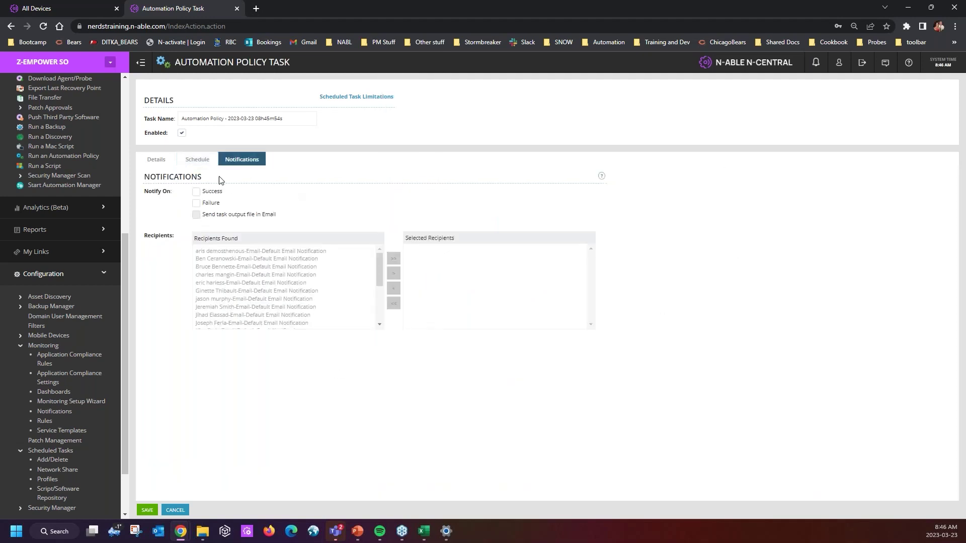
{"action": "left_click", "coordinate": [222, 119]}
{"action": "triple_click", "coordinate": [299, 116]}
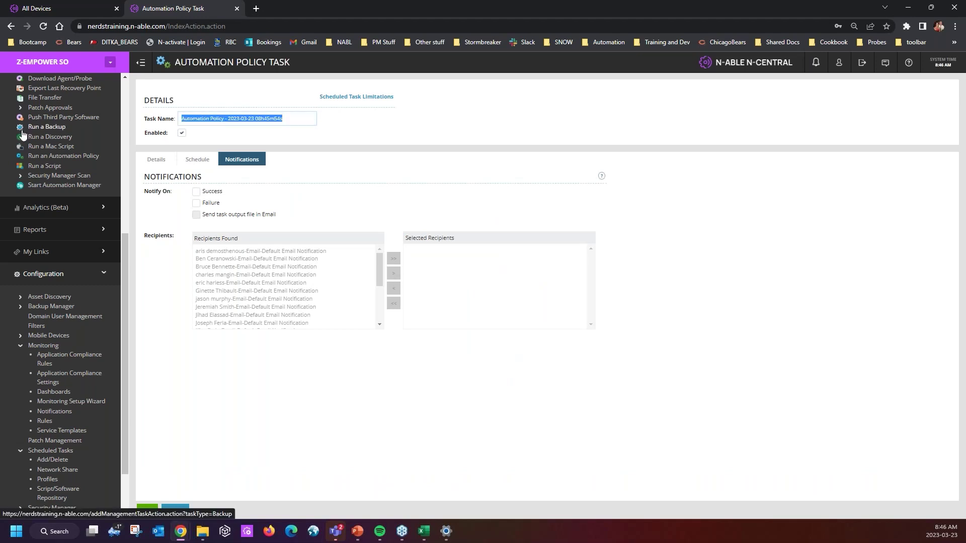
{"action": "type", "text": "Install CYlance"}
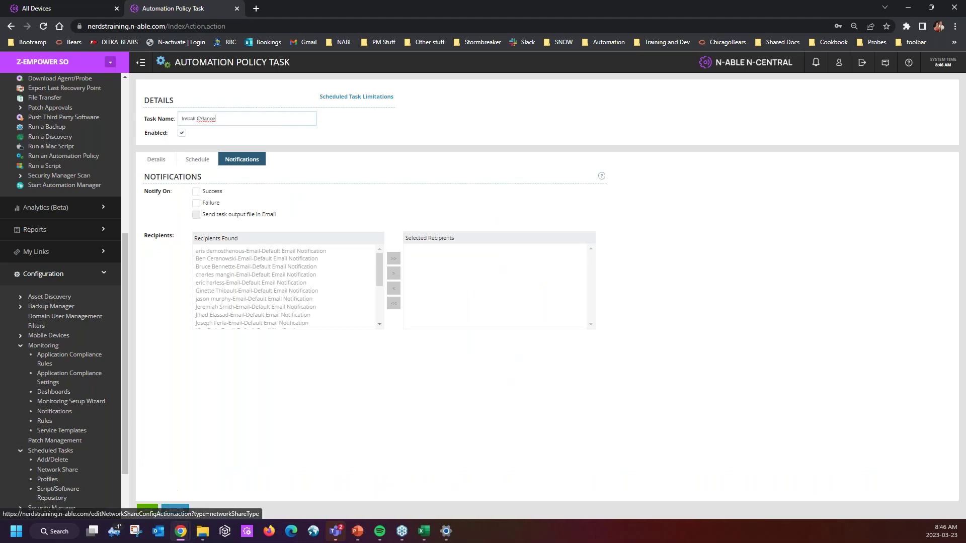
{"action": "left_click", "coordinate": [48, 479]}
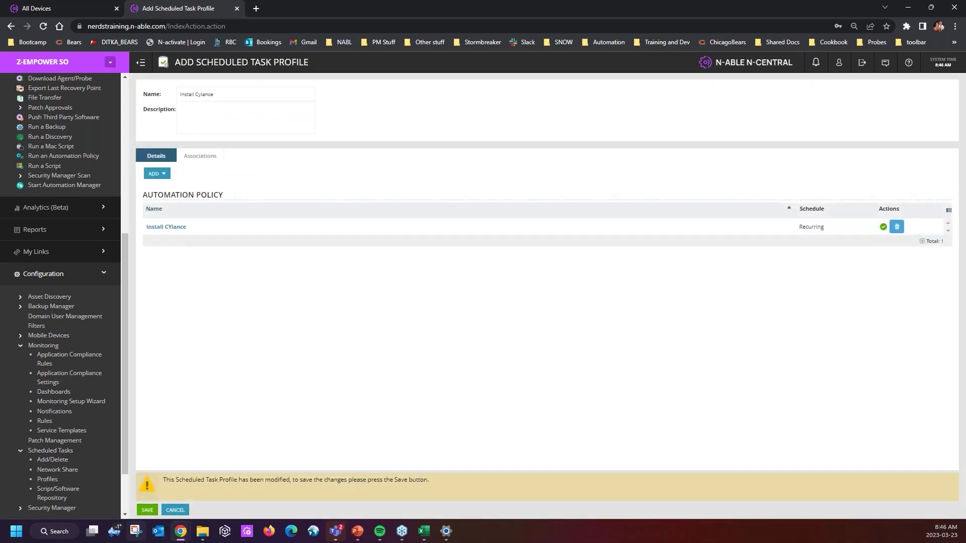
{"action": "left_click", "coordinate": [148, 511]}
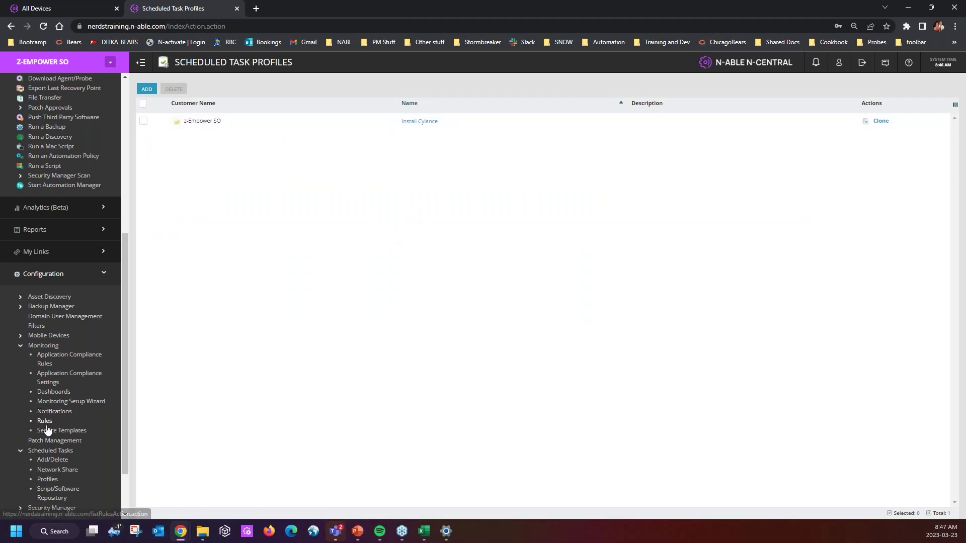
{"action": "left_click", "coordinate": [56, 411]}
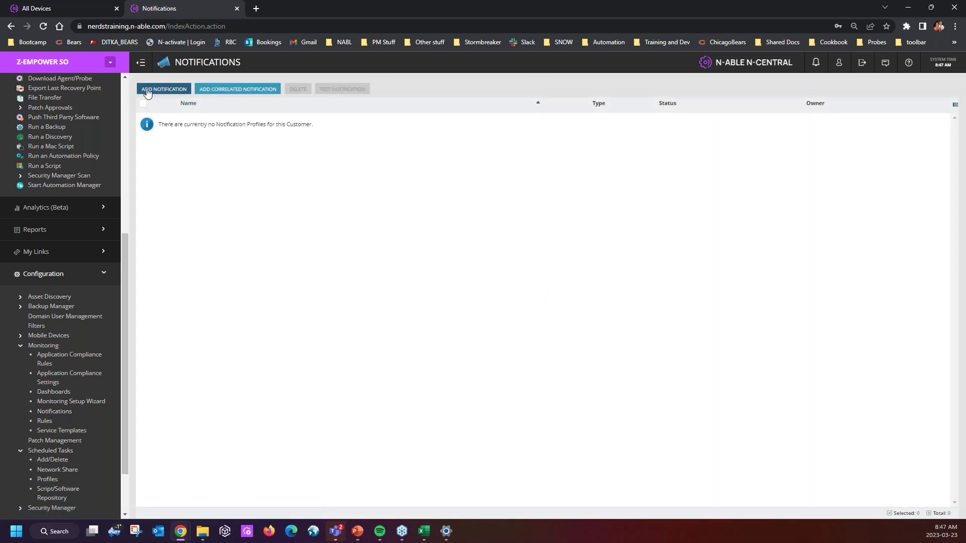
Add a notification named Cylance with one selected primary recipient, then Save and Continue
{"action": "left_click", "coordinate": [147, 90]}
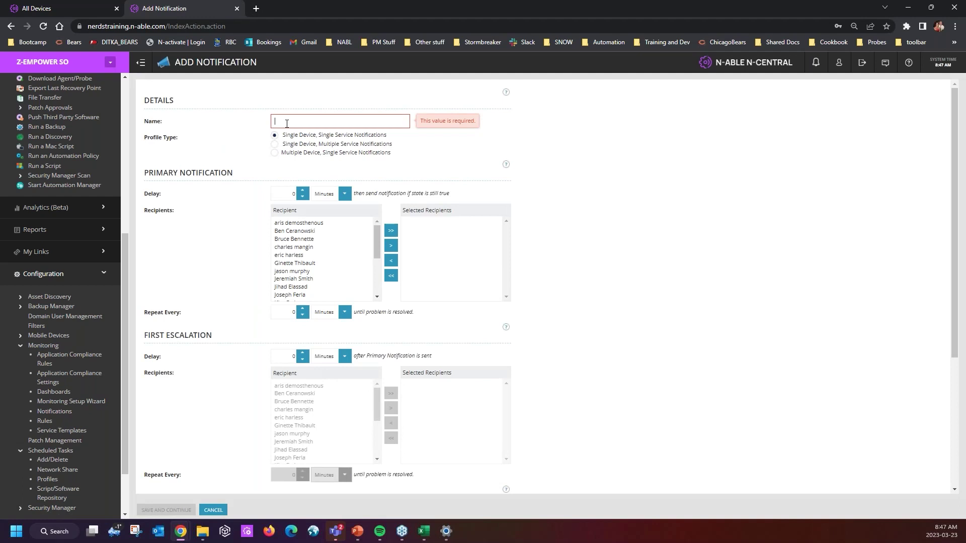
{"action": "type", "text": "Cylance"}
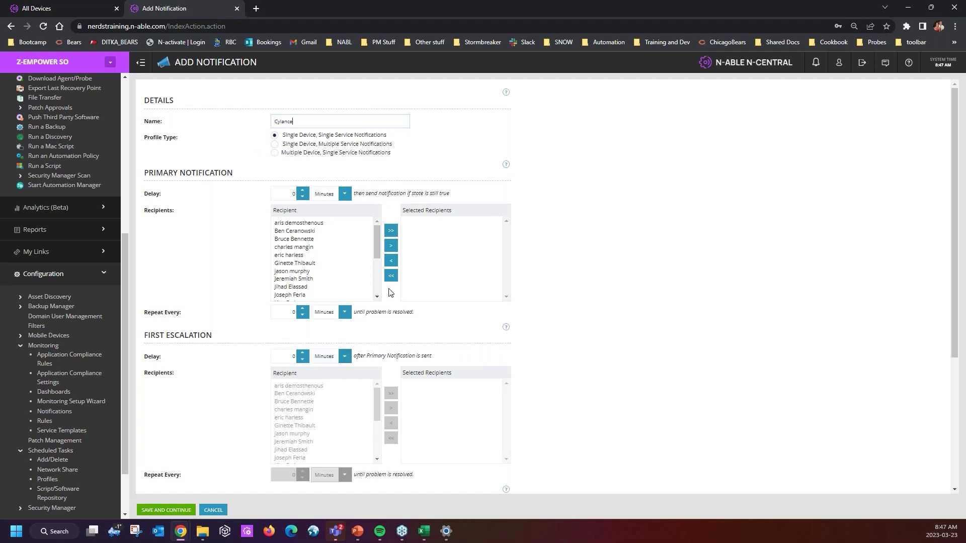
{"action": "left_click_drag", "start_coordinate": [376, 251], "coordinate": [375, 285]}
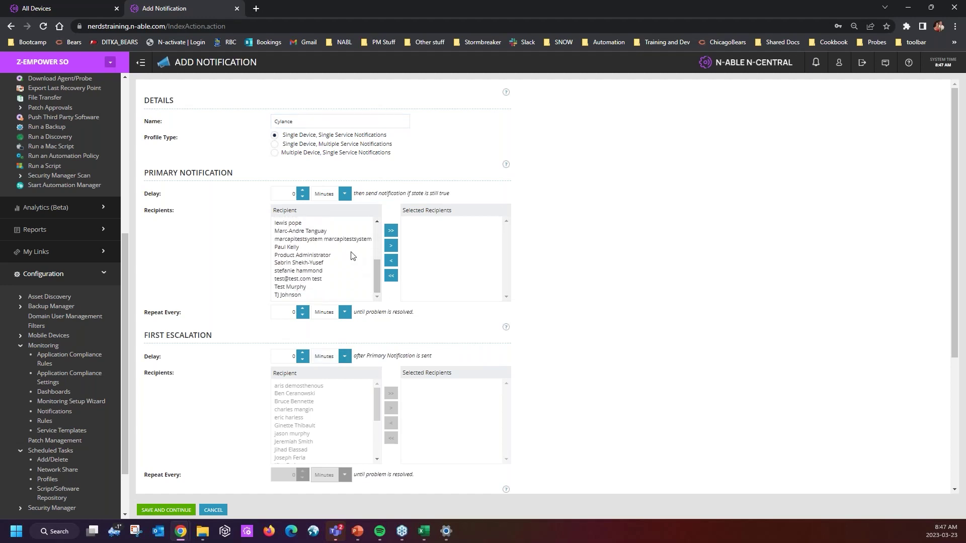
{"action": "scroll", "coordinate": [293, 287], "scroll_direction": "up", "scroll_amount": 5}
{"action": "left_click", "coordinate": [294, 271]}
{"action": "left_click", "coordinate": [391, 246]}
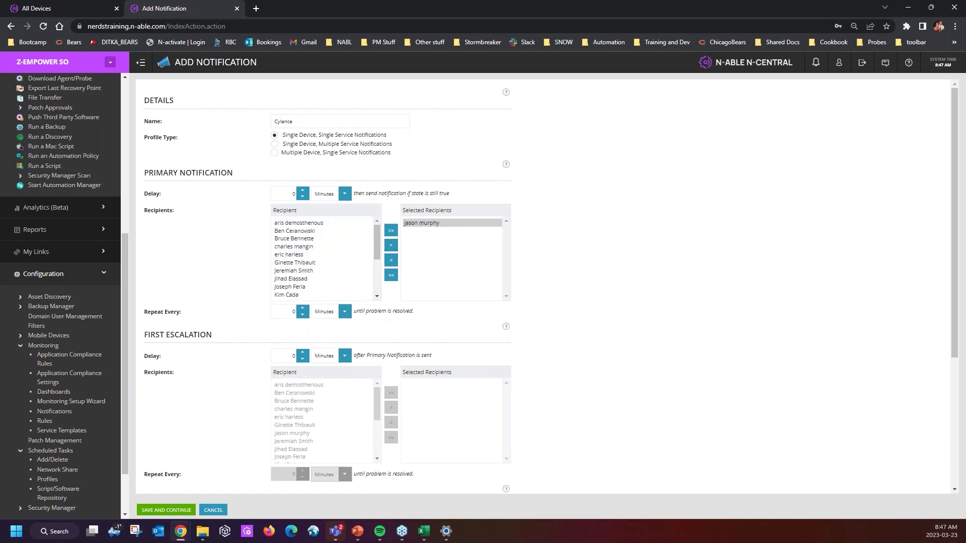
{"action": "left_click", "coordinate": [166, 510]}
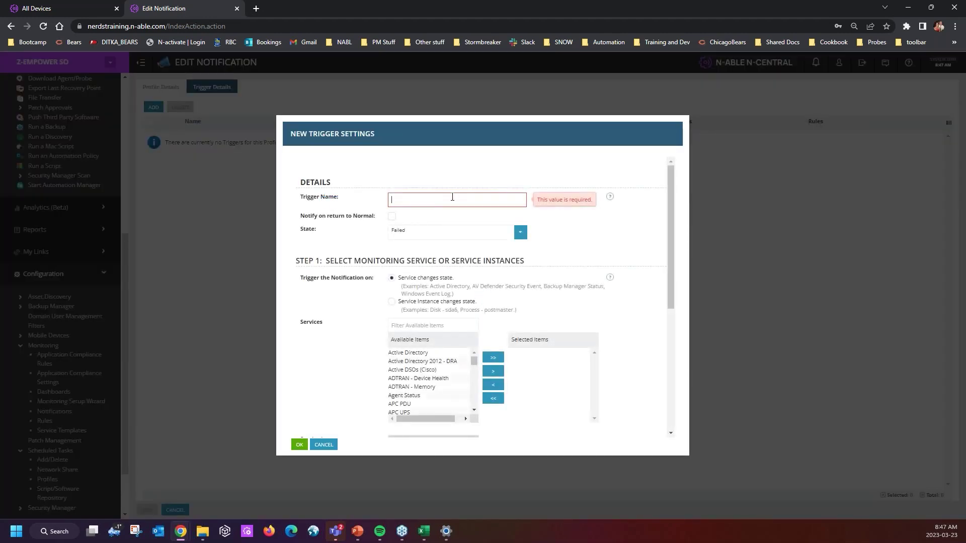
Name the trigger Cylance Notifications, fixing the spelling, and keep its state as Failed
{"action": "type", "text": "CYlance Notifications"}
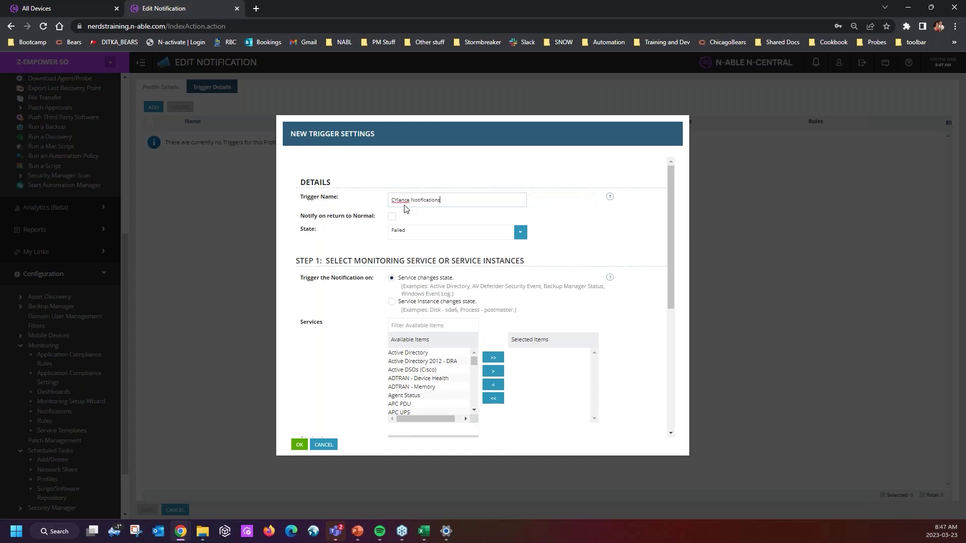
{"action": "right_click", "coordinate": [404, 202]}
{"action": "left_click", "coordinate": [423, 202]}
{"action": "left_click", "coordinate": [453, 234]}
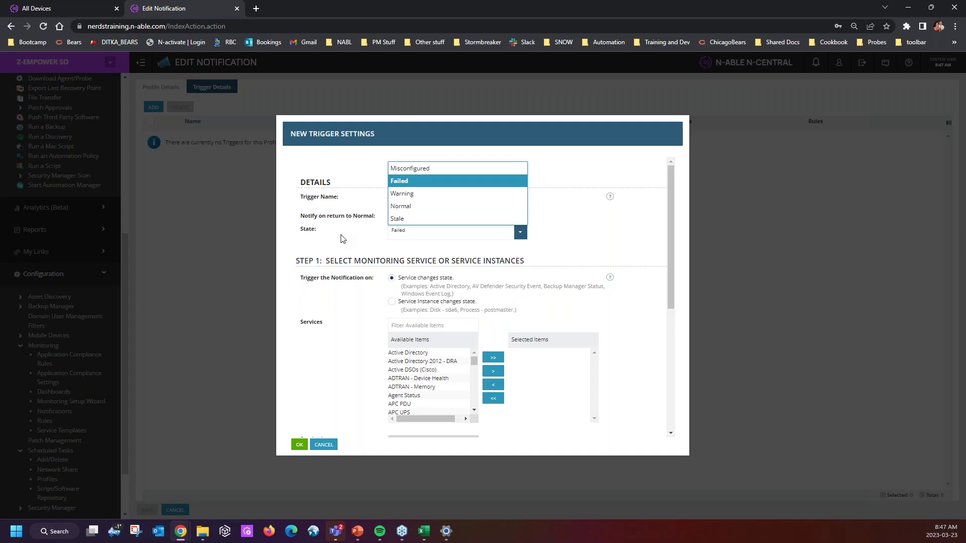
{"action": "left_click", "coordinate": [406, 183]}
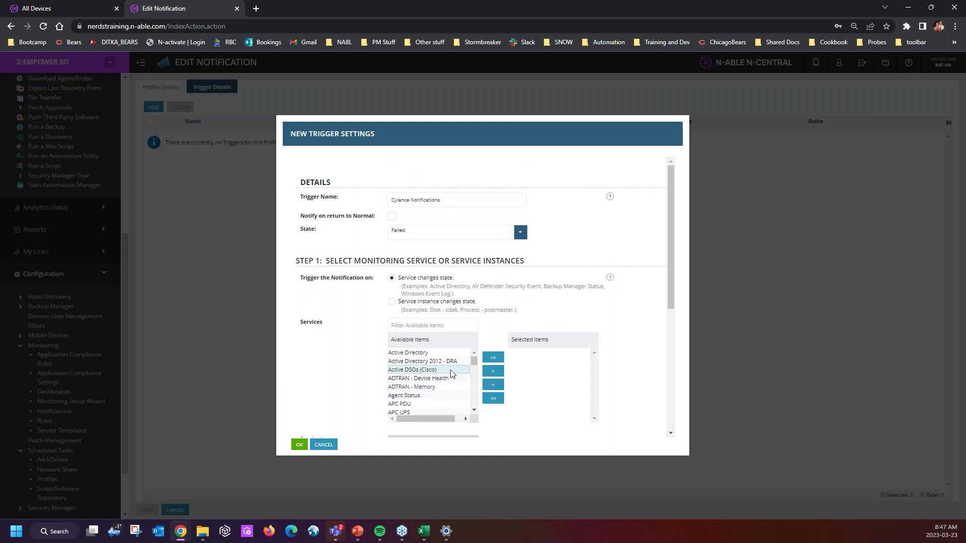
Select the CUCM Critical Processes sappagt service and AV and Patch Program rule, then confirm the trigger
{"action": "left_click_drag", "start_coordinate": [472, 362], "coordinate": [472, 371]}
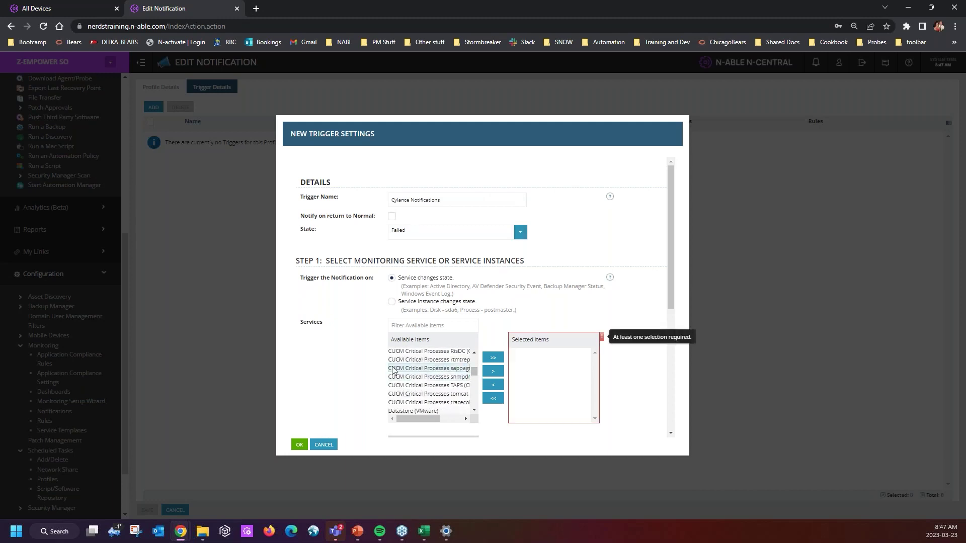
{"action": "left_click", "coordinate": [493, 371]}
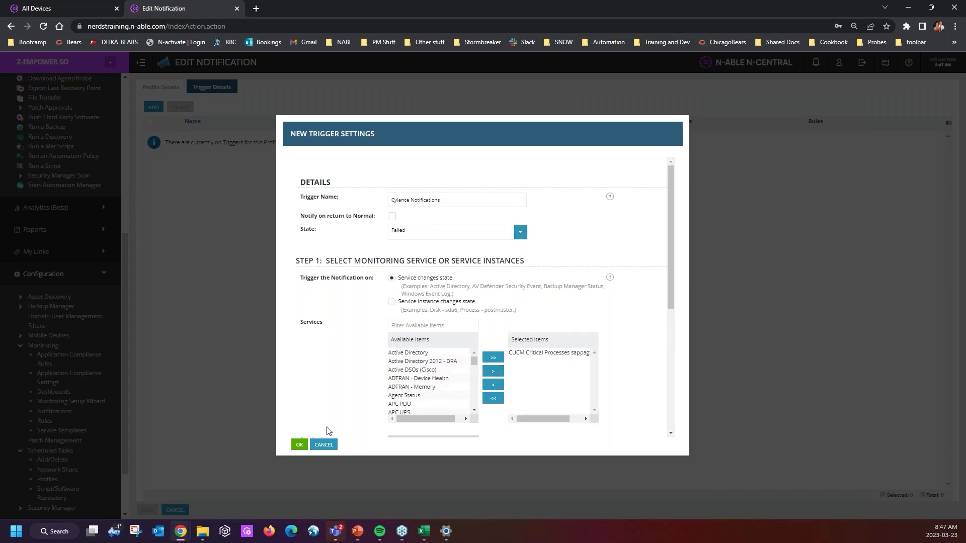
{"action": "scroll", "coordinate": [342, 369], "scroll_direction": "down", "scroll_amount": 5}
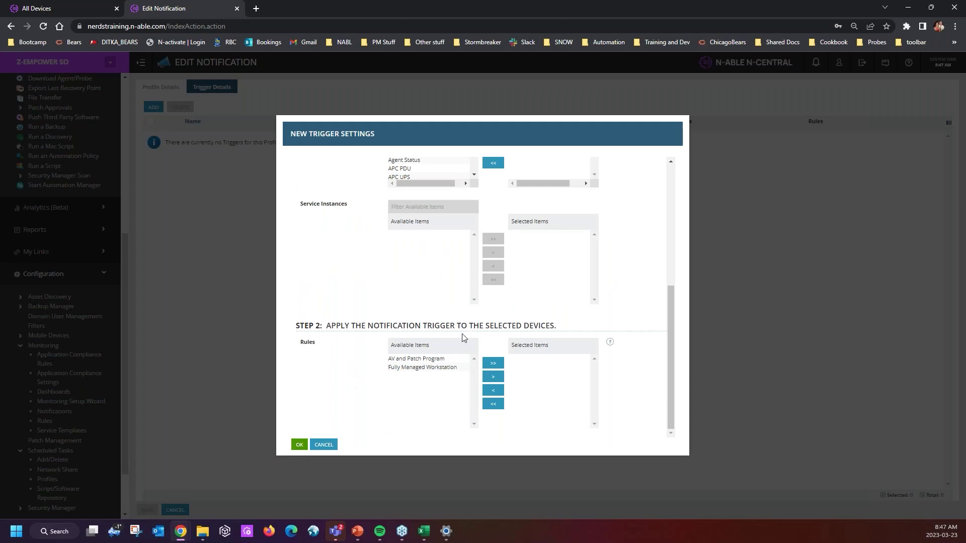
{"action": "left_click", "coordinate": [411, 359]}
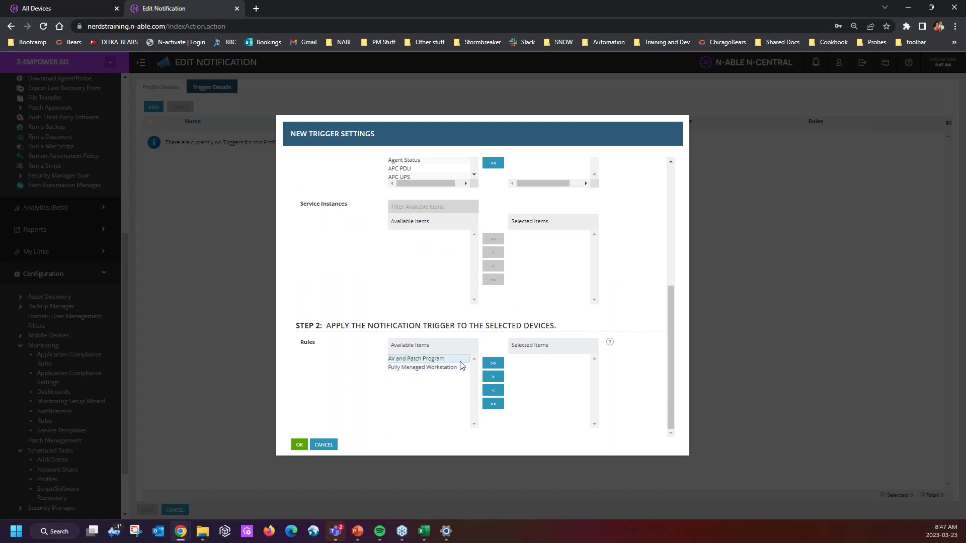
{"action": "left_click", "coordinate": [495, 377]}
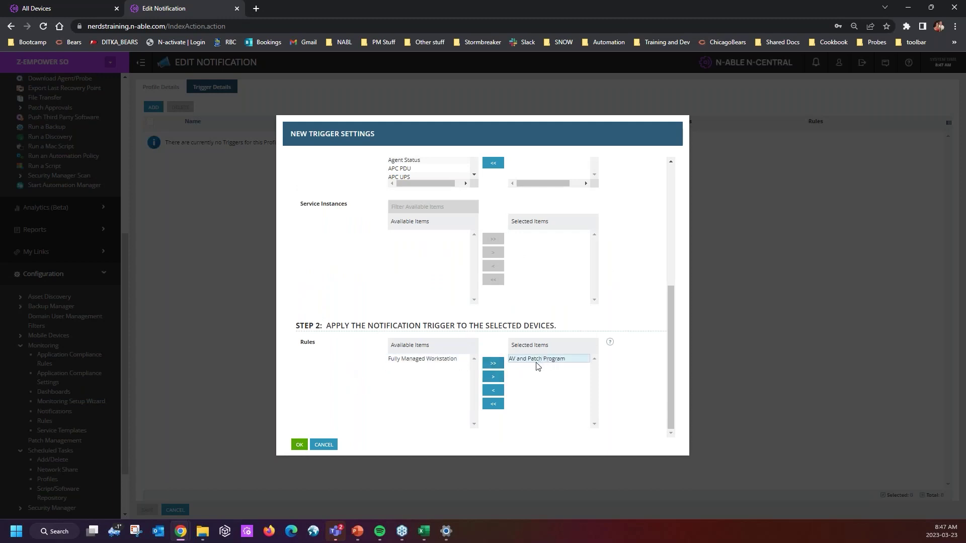
{"action": "left_click", "coordinate": [299, 445]}
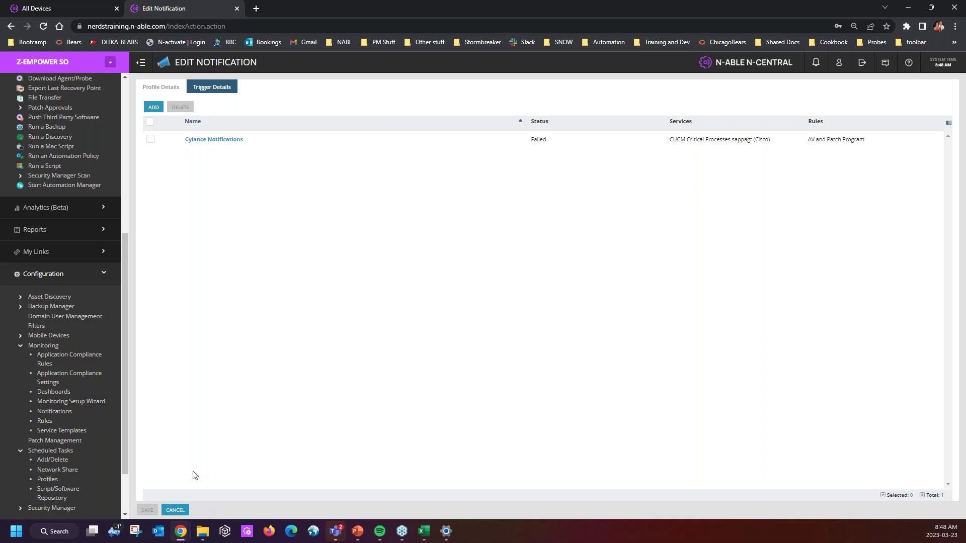
{"action": "scroll", "coordinate": [125, 318], "scroll_direction": "down", "scroll_amount": 1}
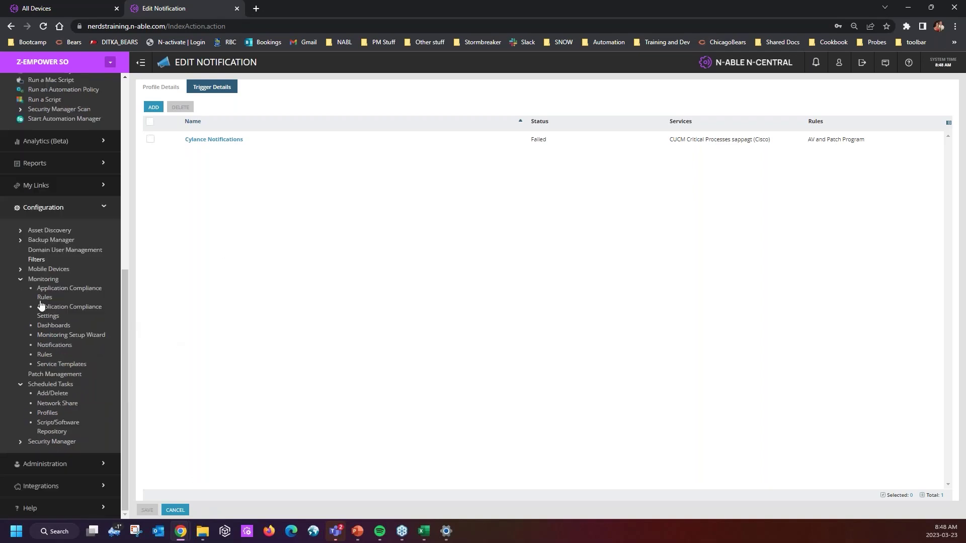
Open the 1. Fully Managed Workstation template and highlight its AV Status, EDR Status, and Ethernet Errors services
{"action": "left_click", "coordinate": [61, 364]}
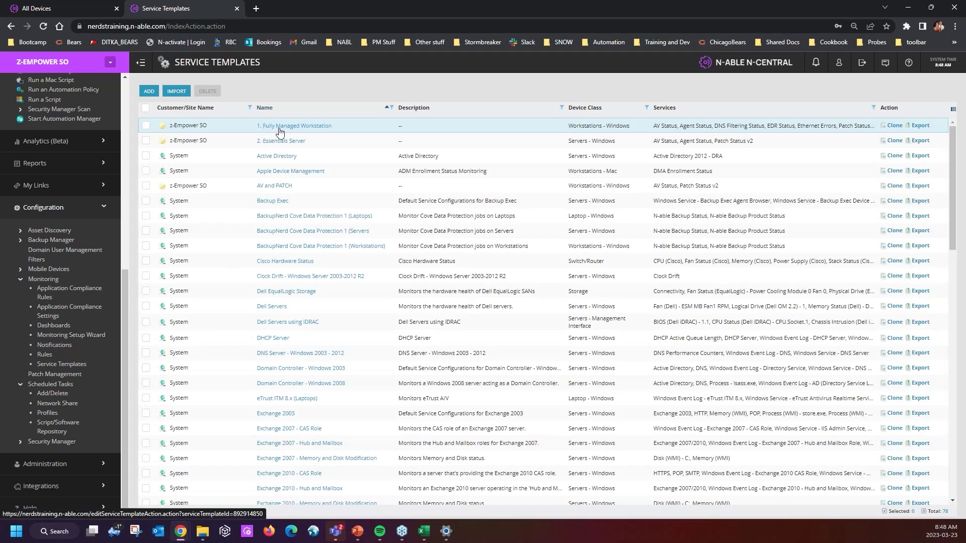
{"action": "left_click", "coordinate": [296, 127]}
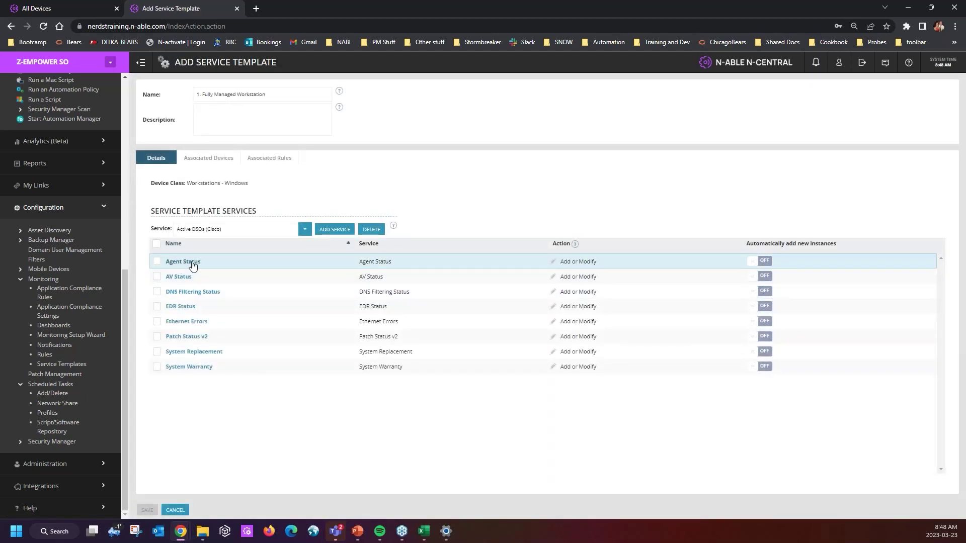
{"action": "left_click_drag", "start_coordinate": [392, 280], "coordinate": [336, 287]}
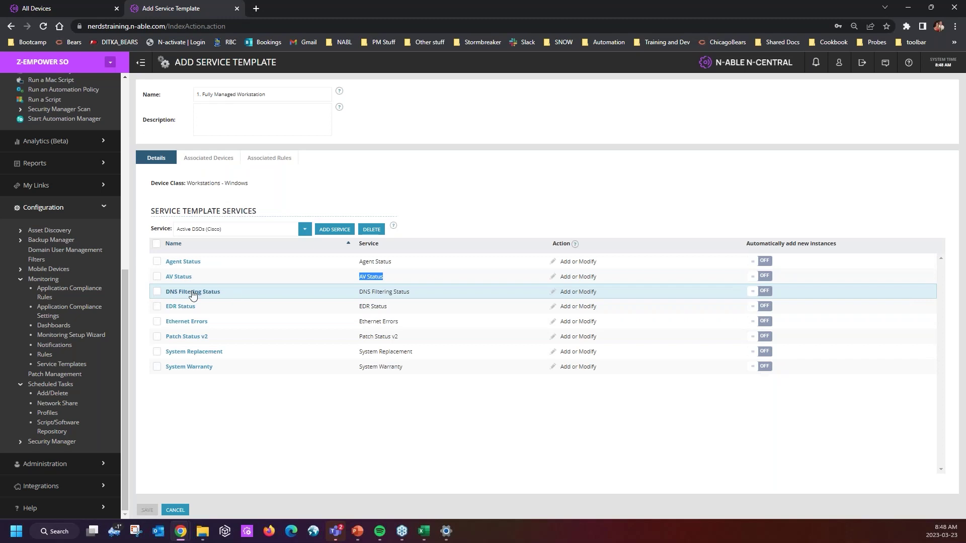
{"action": "left_click_drag", "start_coordinate": [391, 309], "coordinate": [338, 316]}
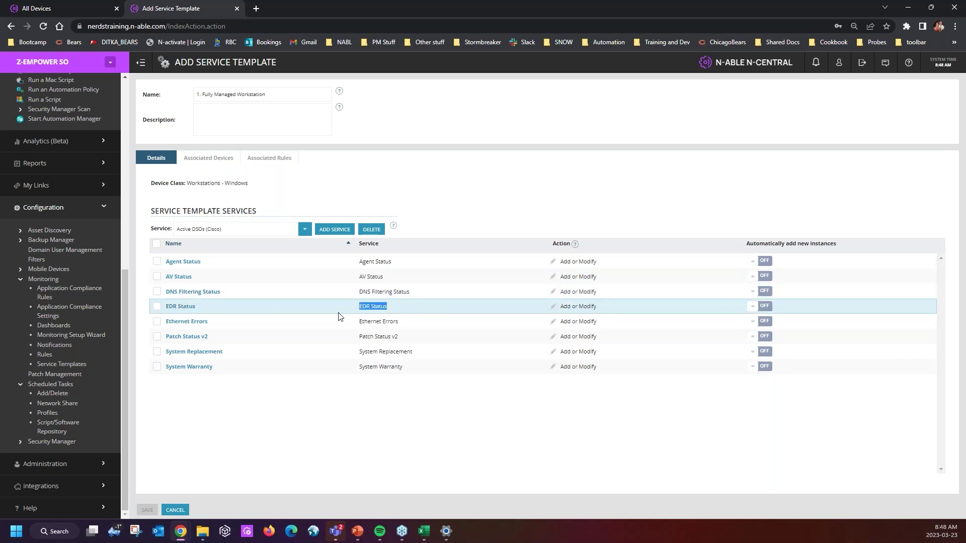
{"action": "left_click_drag", "start_coordinate": [425, 321], "coordinate": [334, 320]}
{"action": "left_click", "coordinate": [421, 336]}
Highlight Patch Status v2, System Replacement, System Warranty, and the template name, then cancel out
{"action": "left_click_drag", "start_coordinate": [421, 336], "coordinate": [348, 342]}
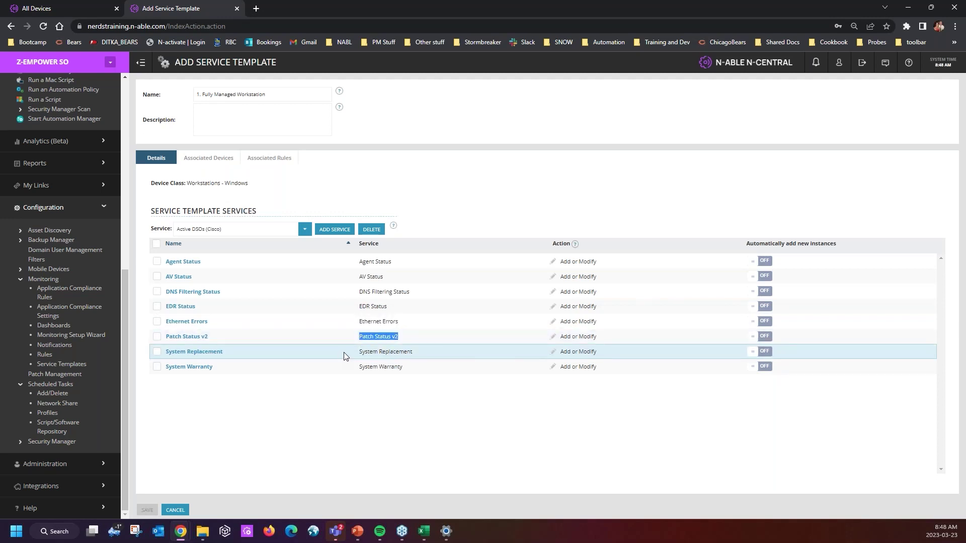
{"action": "left_click_drag", "start_coordinate": [419, 349], "coordinate": [364, 352]}
{"action": "left_click_drag", "start_coordinate": [434, 366], "coordinate": [358, 377]}
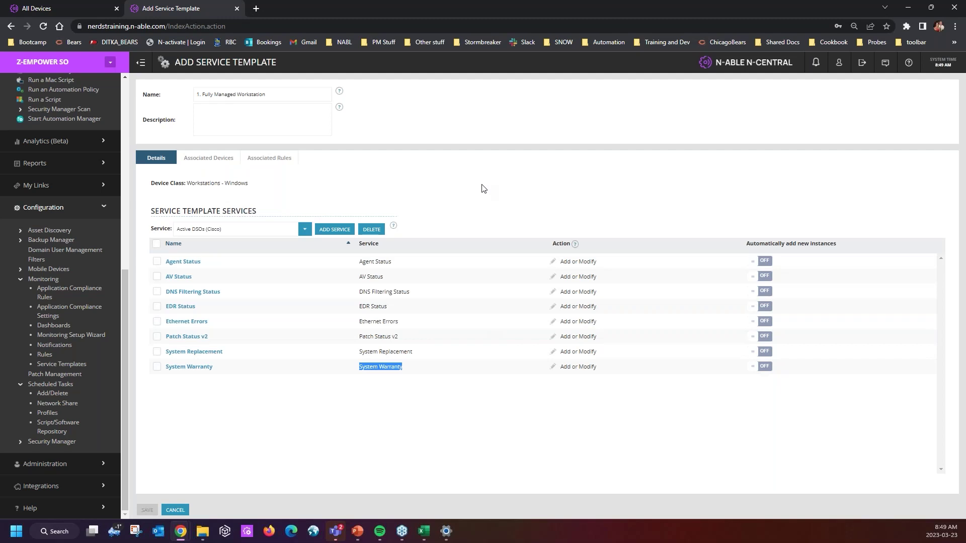
{"action": "left_click", "coordinate": [175, 510]}
{"action": "left_click_drag", "start_coordinate": [283, 94], "coordinate": [183, 104]}
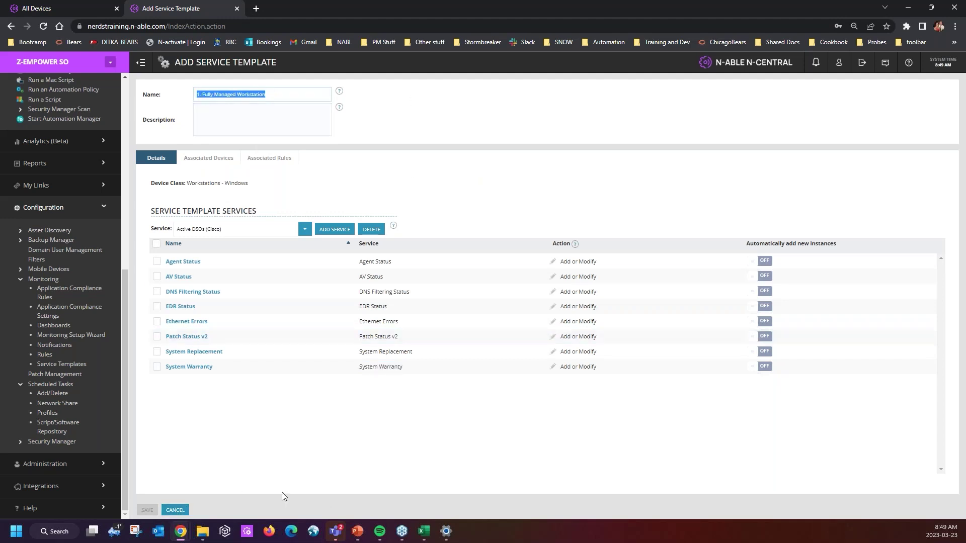
{"action": "left_click", "coordinate": [269, 107]}
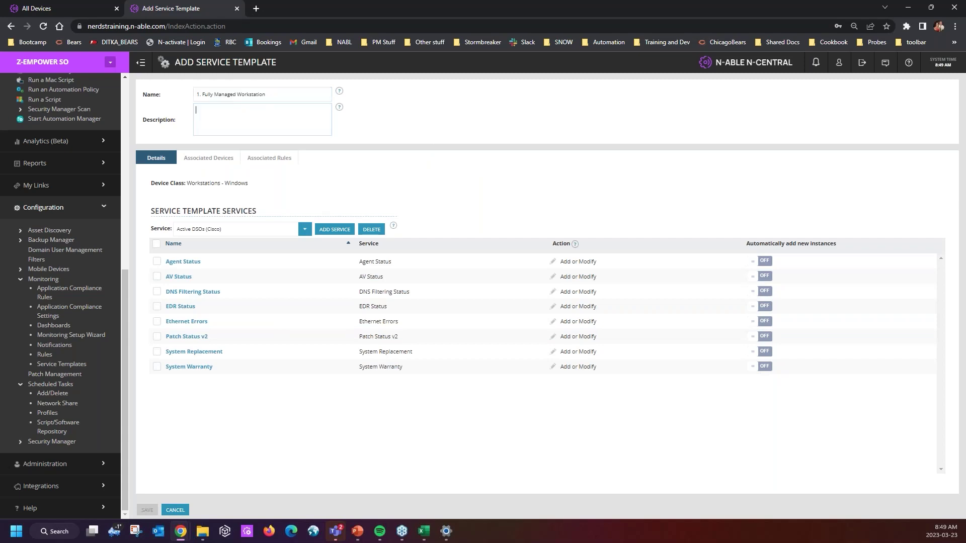
{"action": "left_click", "coordinate": [175, 510]}
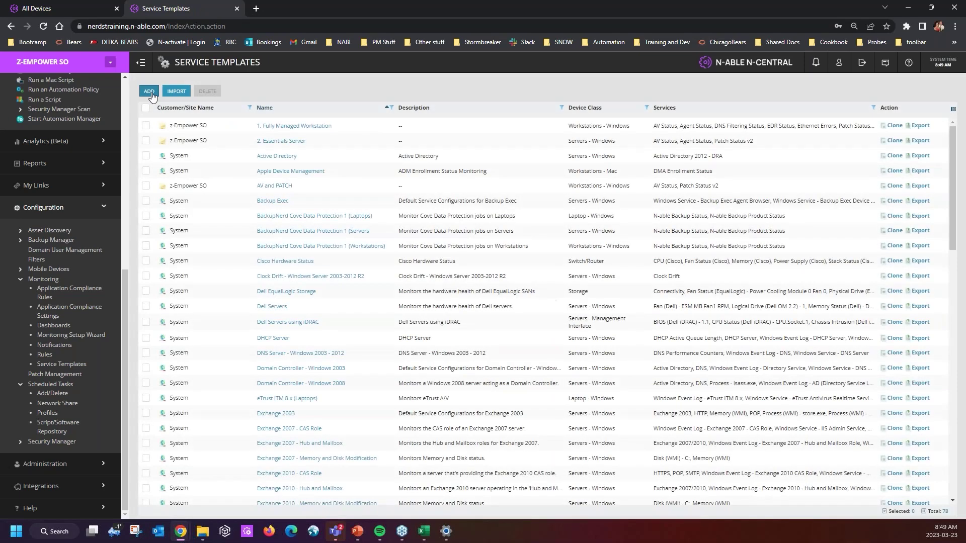
Begin a service template named '2.' for Laptop - Windows and search services for 'Pub'
{"action": "left_click", "coordinate": [149, 91]}
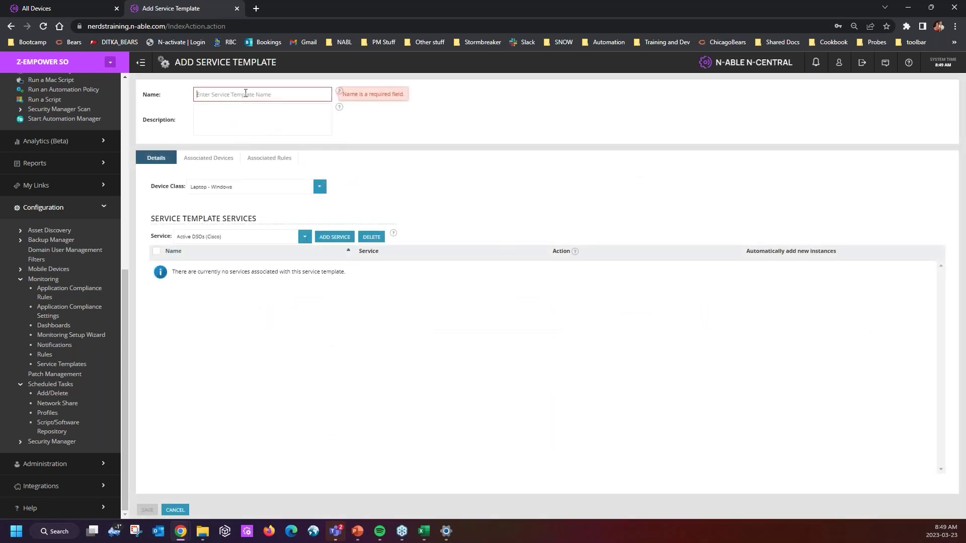
{"action": "type", "text": "2. Fully Managed Laptop"}
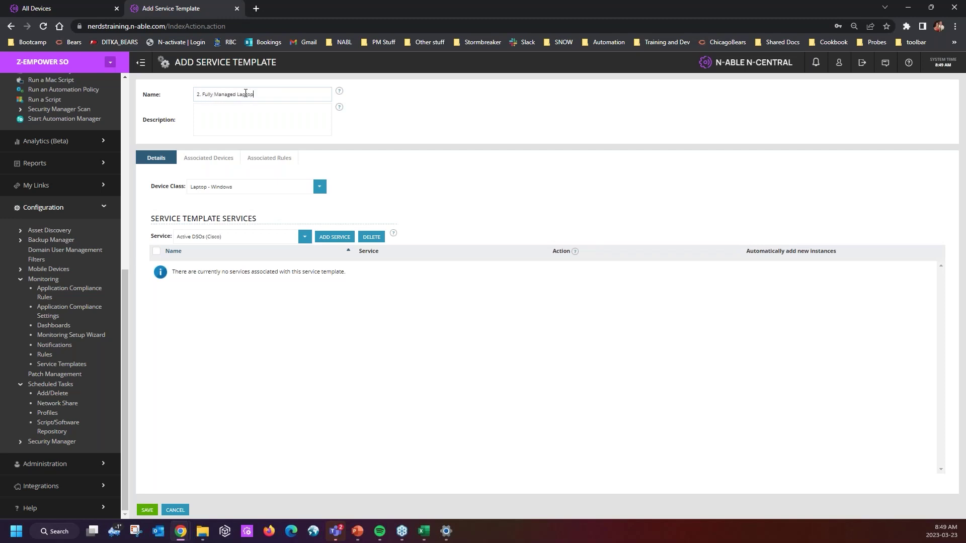
{"action": "left_click", "coordinate": [222, 188]}
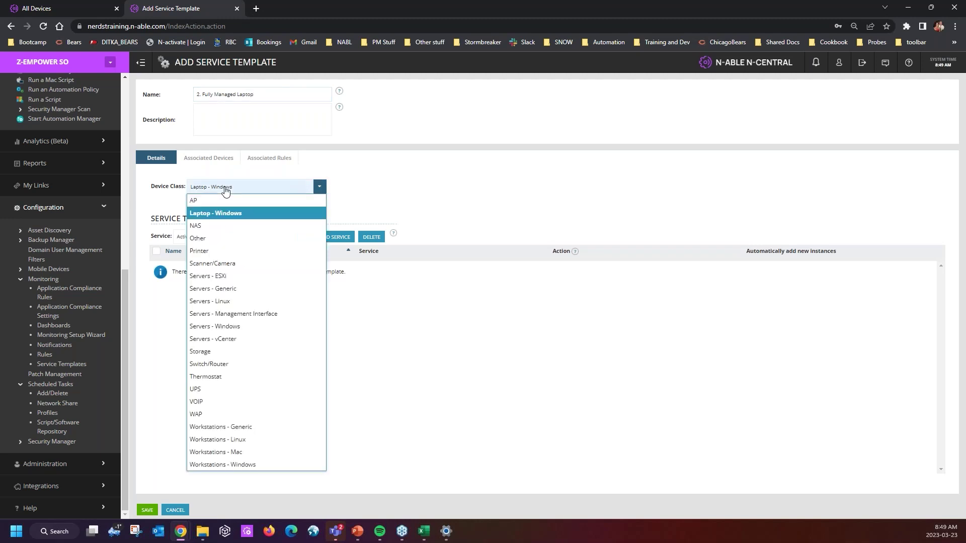
{"action": "left_click", "coordinate": [595, 171]}
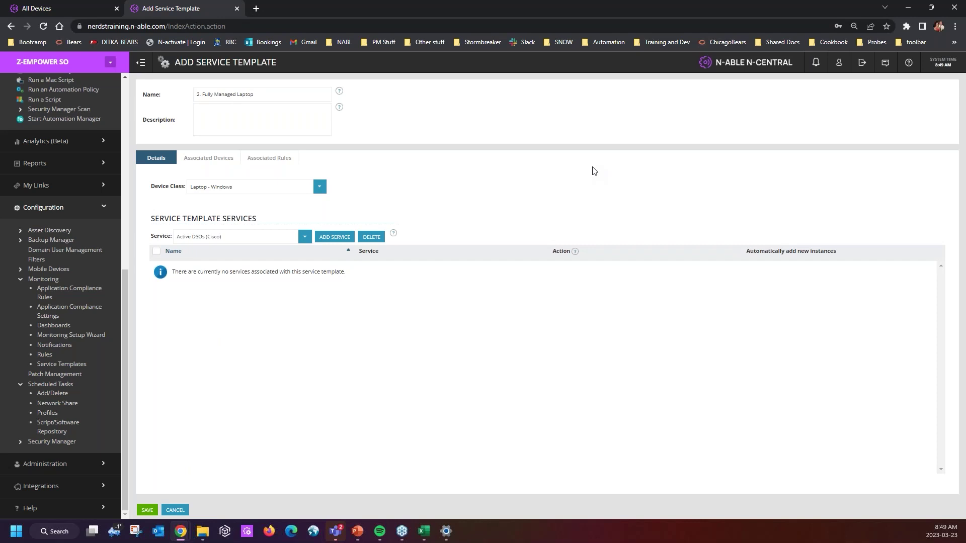
{"action": "left_click", "coordinate": [241, 237]}
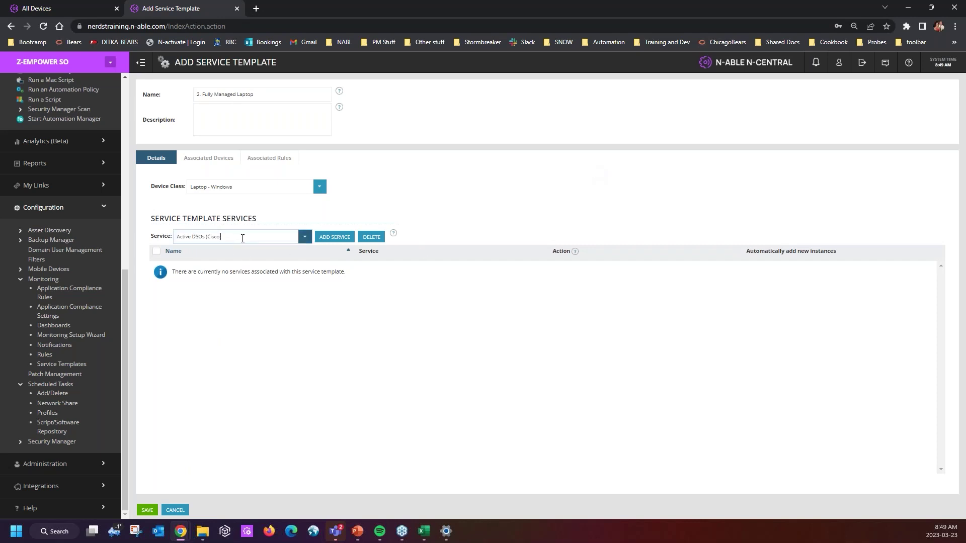
{"action": "type", "text": "Public"}
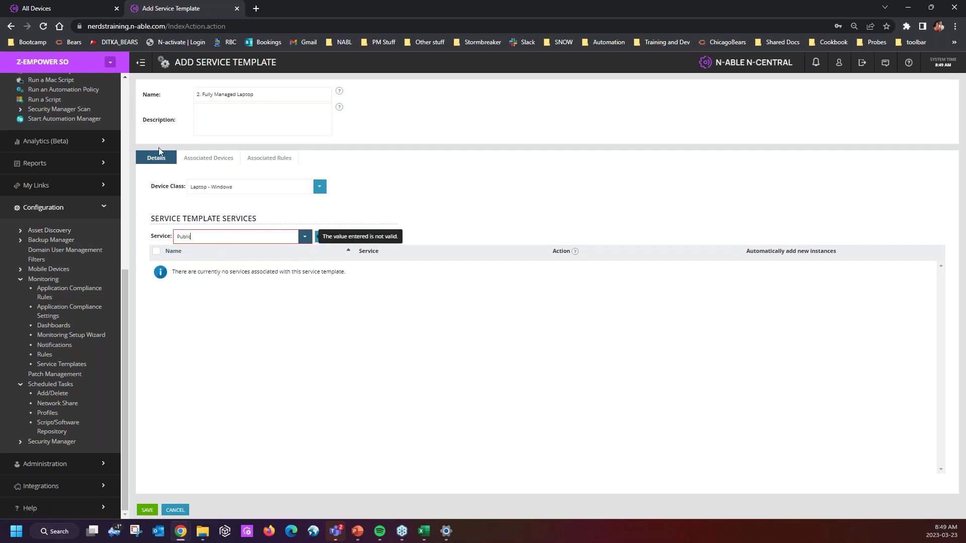
Go back to the Service Templates list under Configuration > Monitoring
{"action": "left_click", "coordinate": [110, 2]}
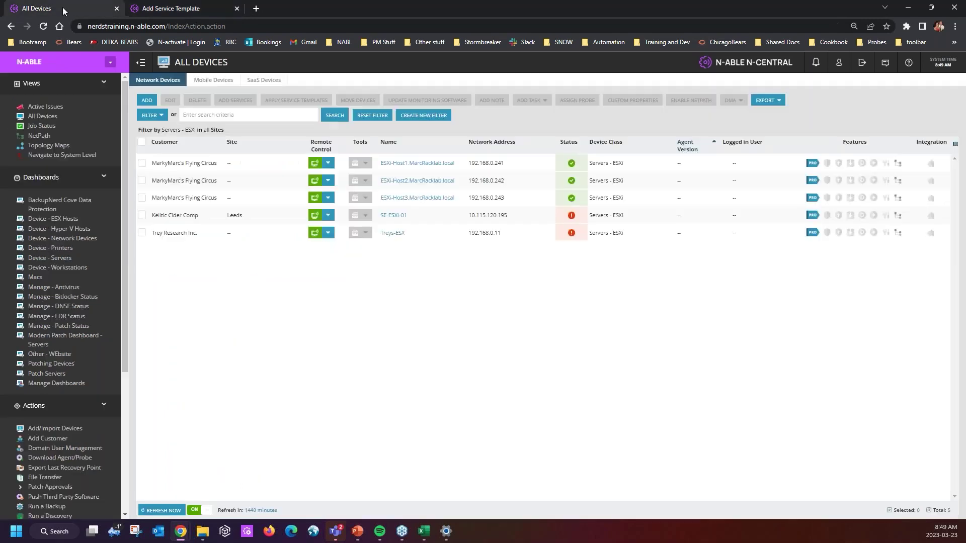
{"action": "scroll", "coordinate": [54, 392], "scroll_direction": "down", "scroll_amount": 2}
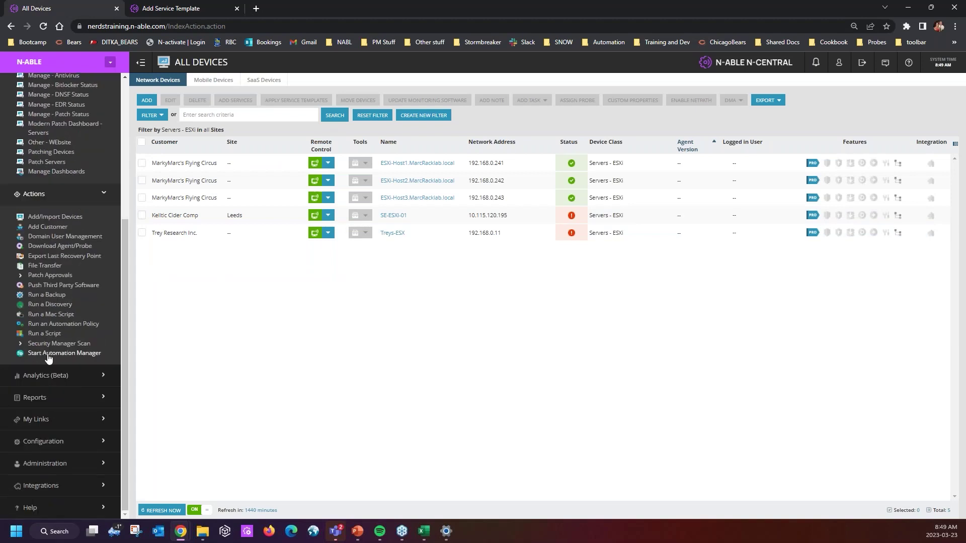
{"action": "left_click", "coordinate": [77, 434]}
{"action": "scroll", "coordinate": [75, 434], "scroll_direction": "down", "scroll_amount": 2}
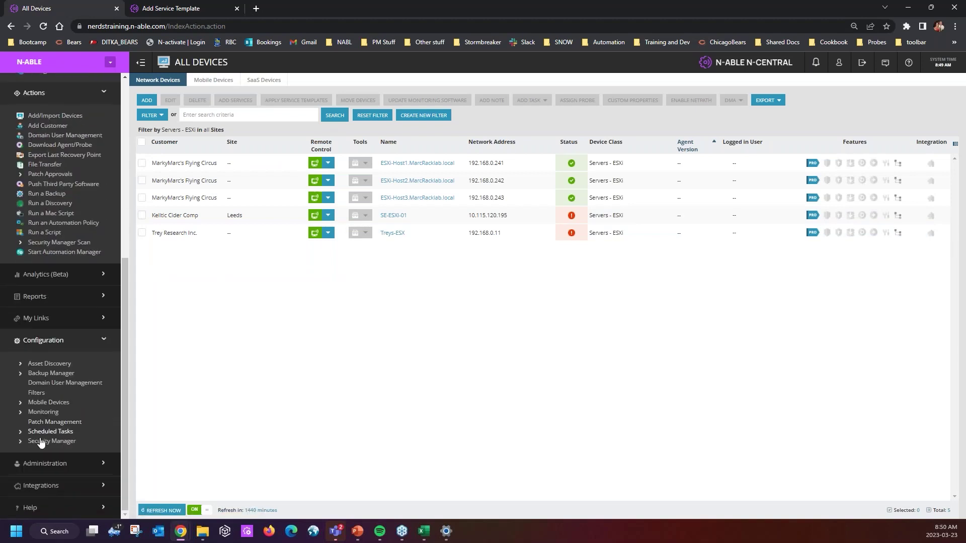
{"action": "left_click", "coordinate": [43, 412]}
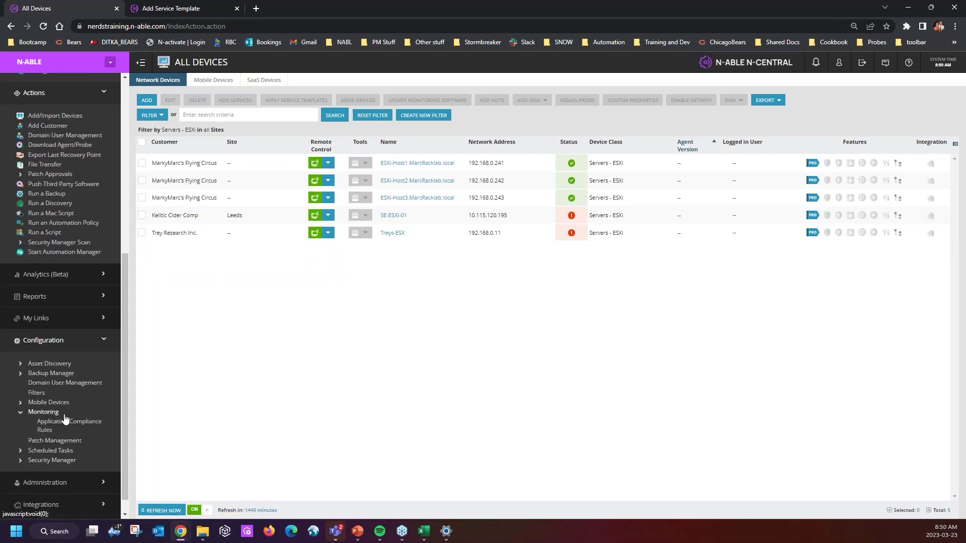
{"action": "left_click", "coordinate": [61, 478]}
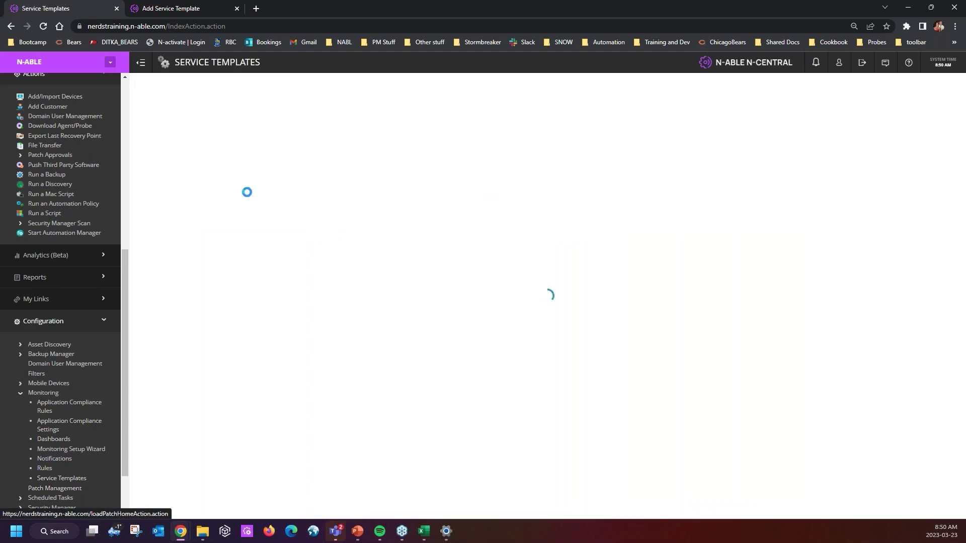
Start a template named 'Fully Managed Laptop' and pick Agent Status from an 'Agent' search
{"action": "left_click", "coordinate": [148, 91]}
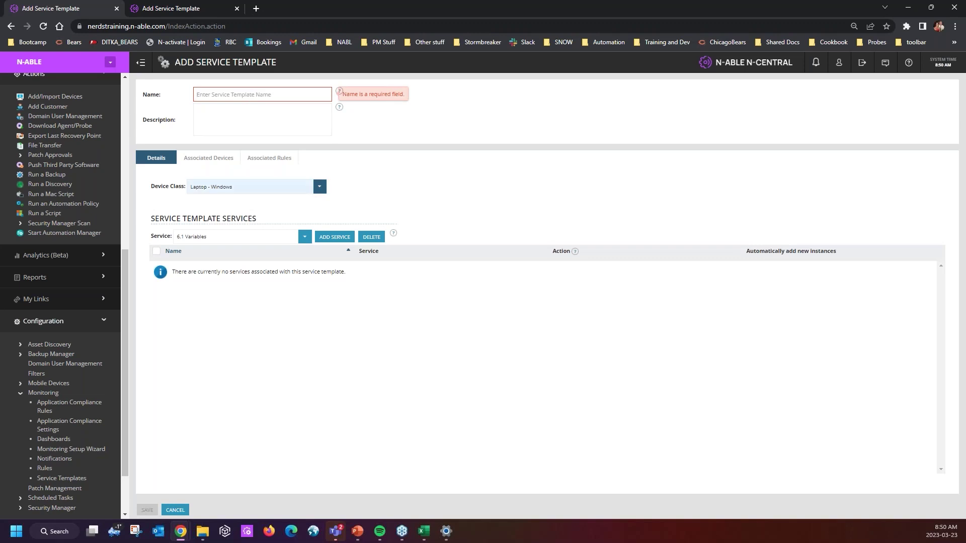
{"action": "type", "text": "Fully Managed Laptop"}
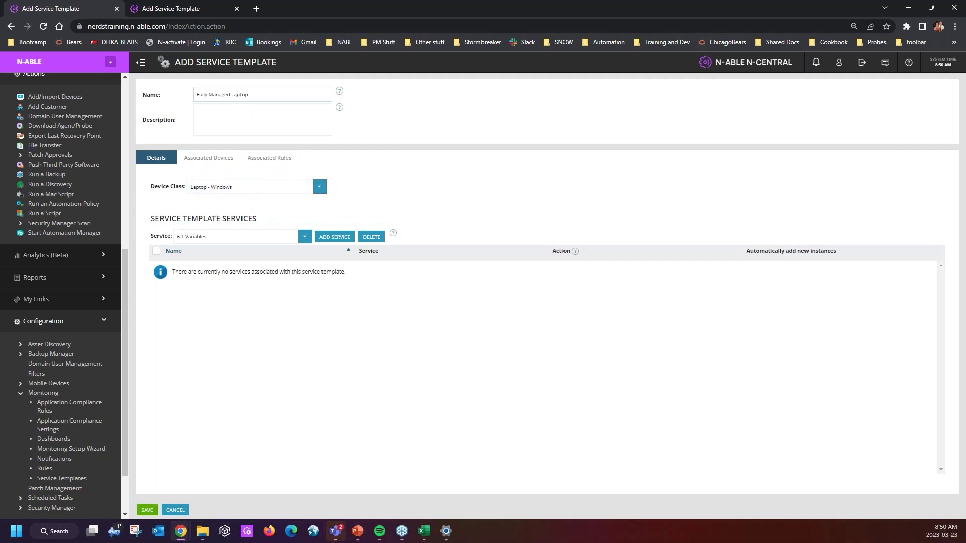
{"action": "left_click_drag", "start_coordinate": [154, 196], "coordinate": [183, 190]}
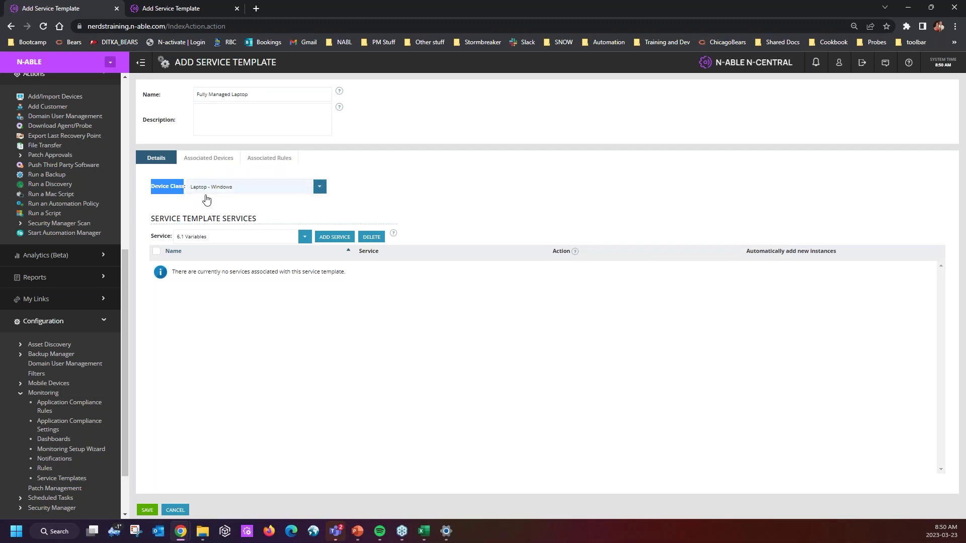
{"action": "left_click", "coordinate": [227, 237]}
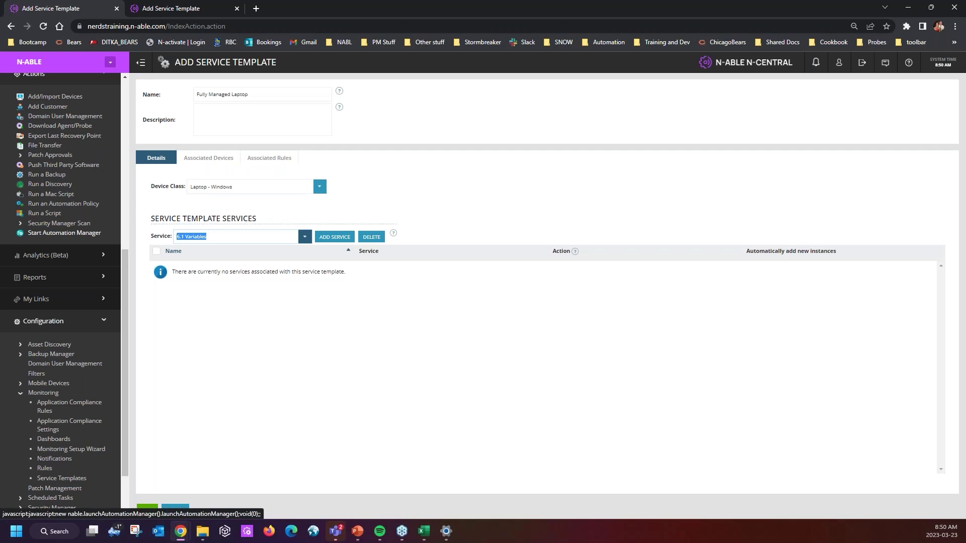
{"action": "type", "text": "Agent"}
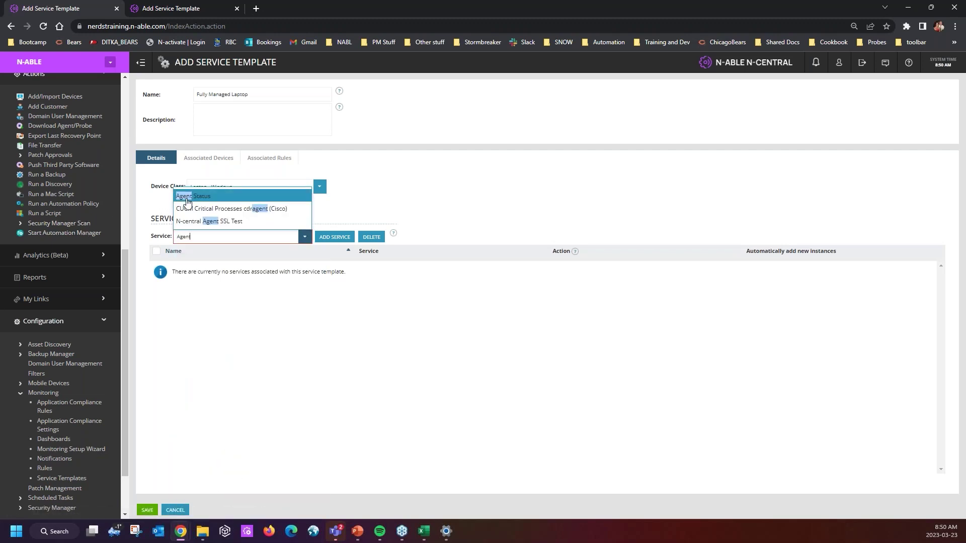
{"action": "left_click", "coordinate": [193, 196]}
Add Agent Status with default settings, then add the public ip address (v2) service
{"action": "left_click", "coordinate": [334, 236]}
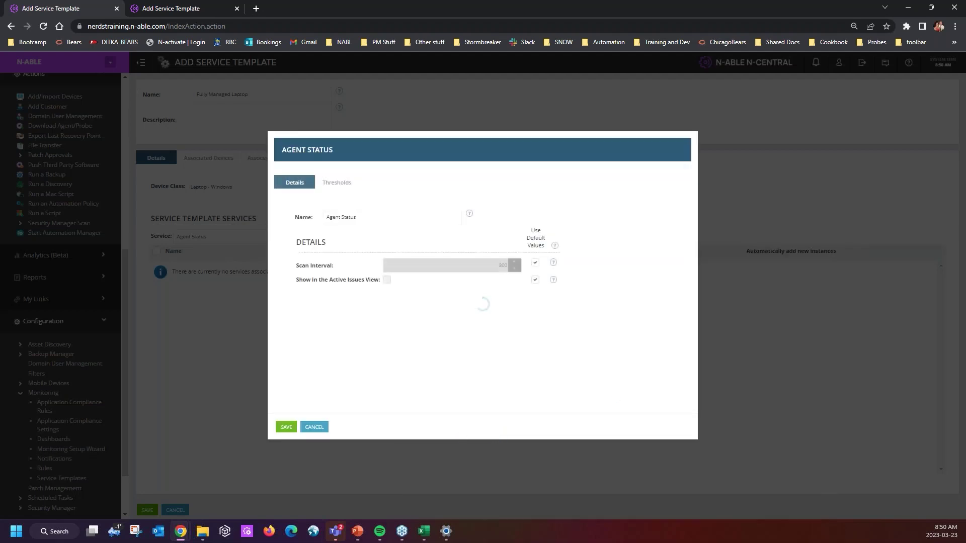
{"action": "left_click", "coordinate": [283, 428]}
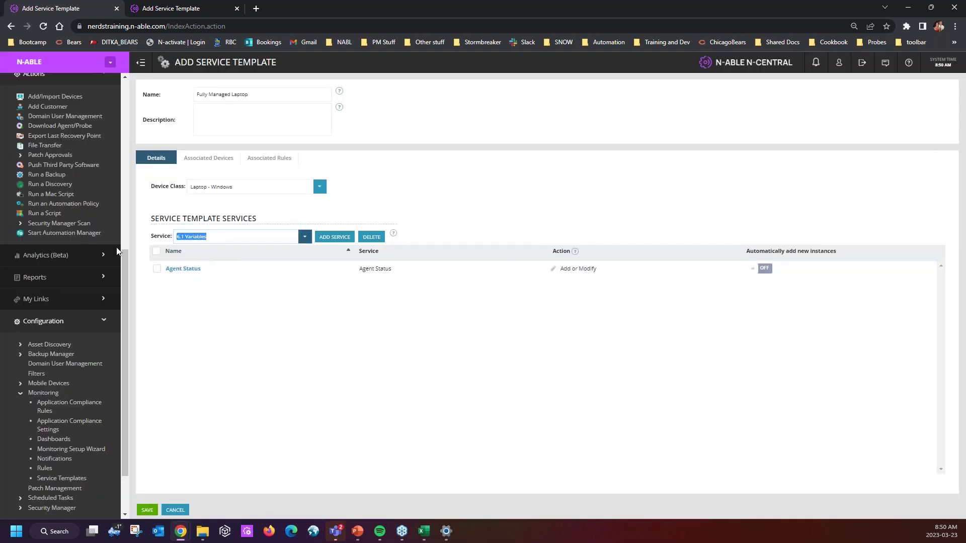
{"action": "type", "text": "Public"}
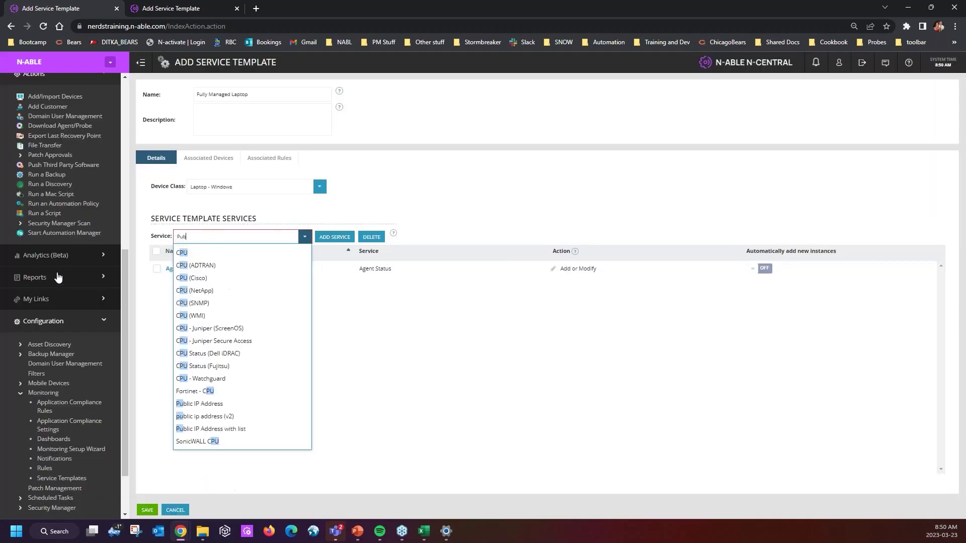
{"action": "left_click", "coordinate": [212, 196]}
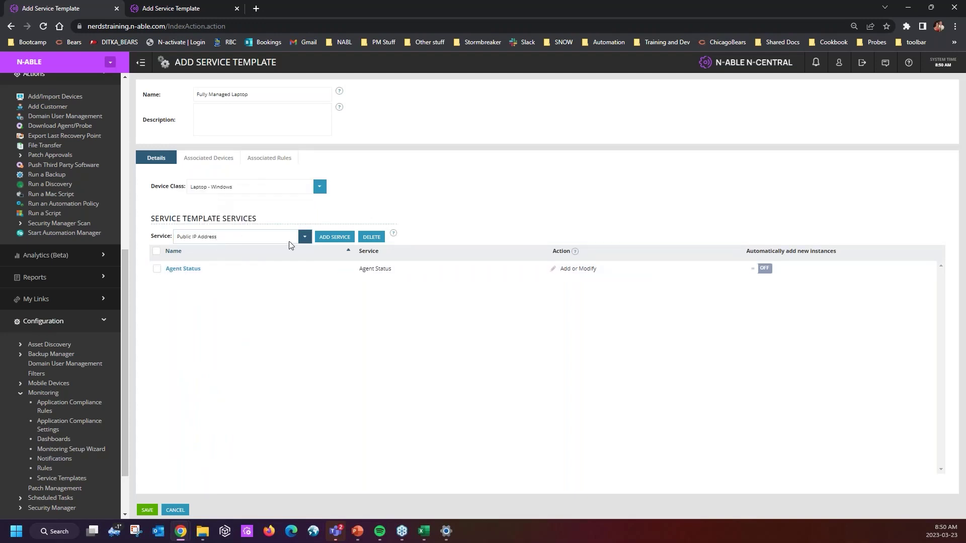
{"action": "left_click", "coordinate": [304, 236]}
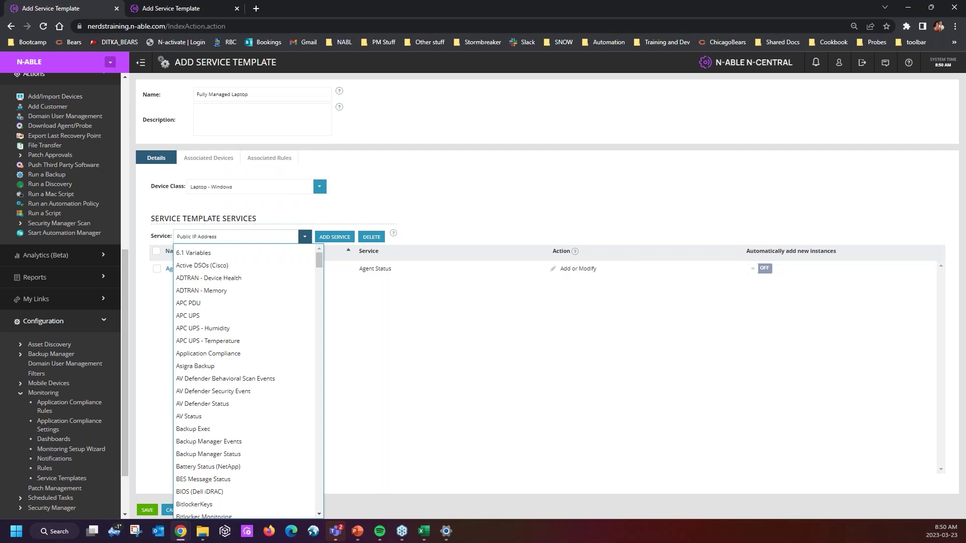
{"action": "key", "text": "BackSpace"}
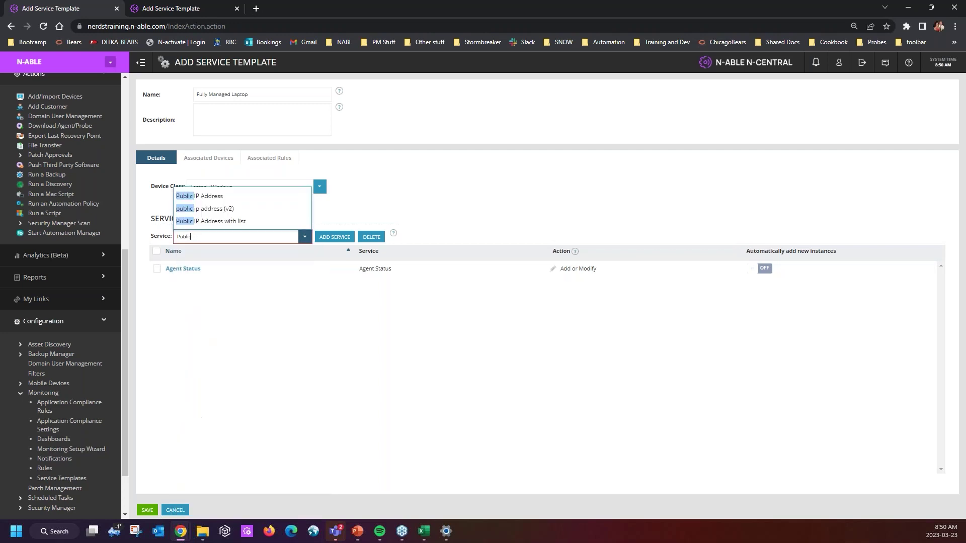
{"action": "left_click", "coordinate": [263, 209]}
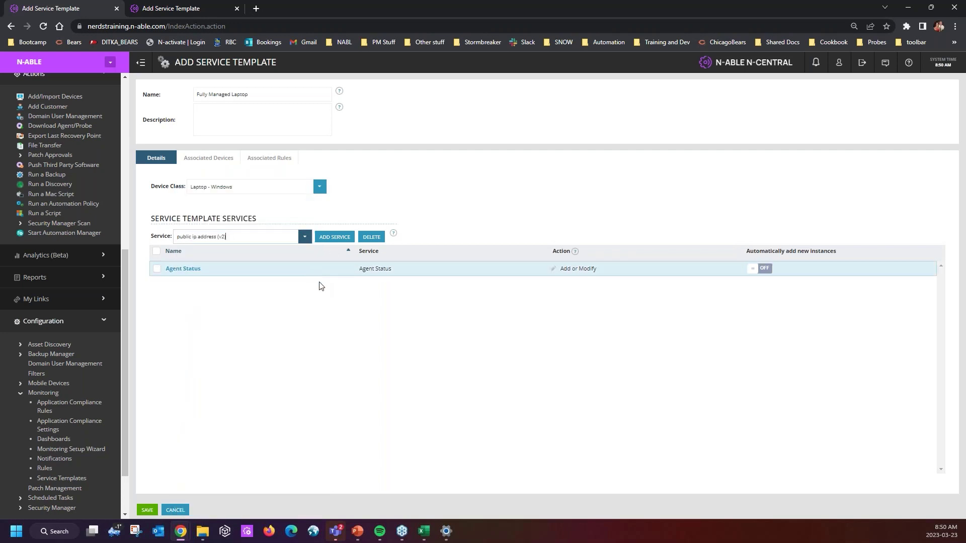
{"action": "left_click", "coordinate": [335, 237]}
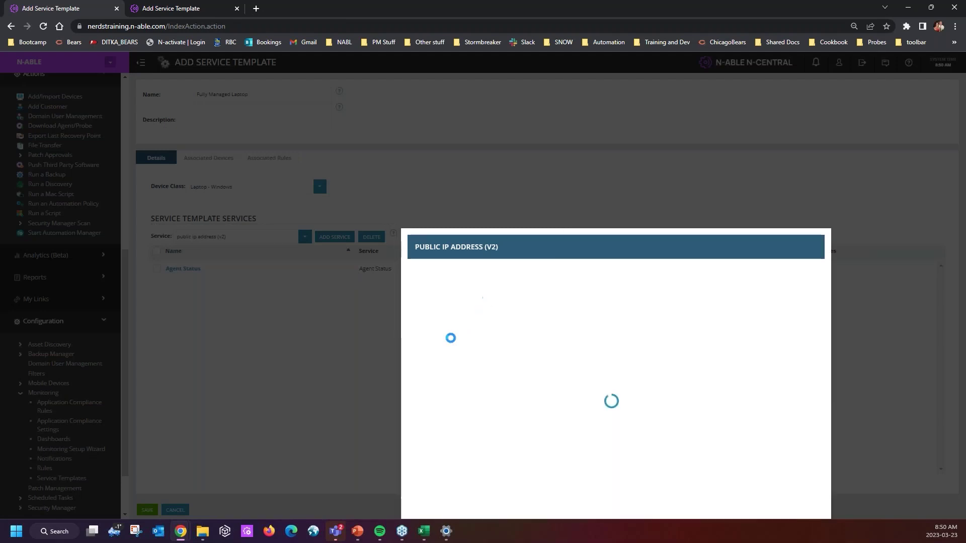
Review the threshold settings of the public ip address (v2) service
{"action": "left_click", "coordinate": [337, 184]}
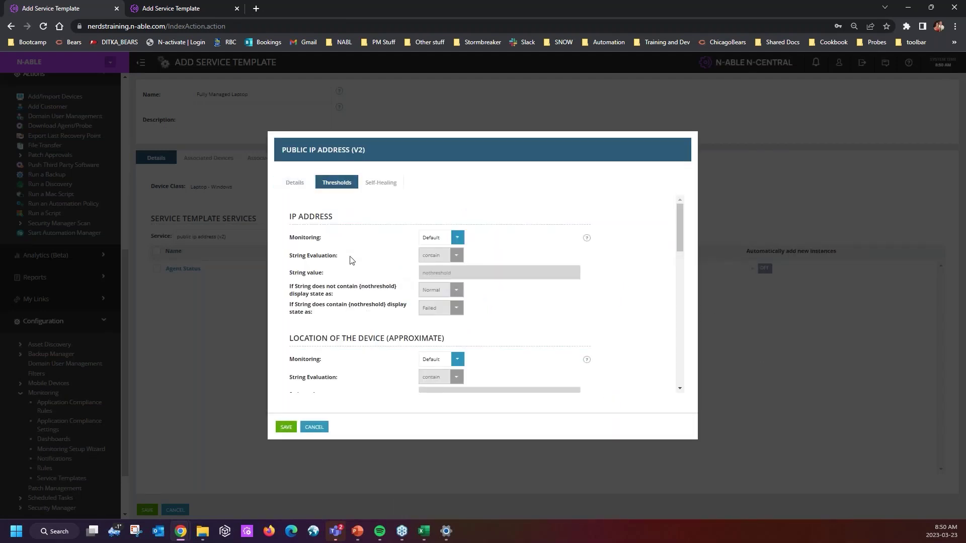
{"action": "scroll", "coordinate": [351, 260], "scroll_direction": "down", "scroll_amount": 3}
{"action": "scroll", "coordinate": [350, 238], "scroll_direction": "up", "scroll_amount": 1}
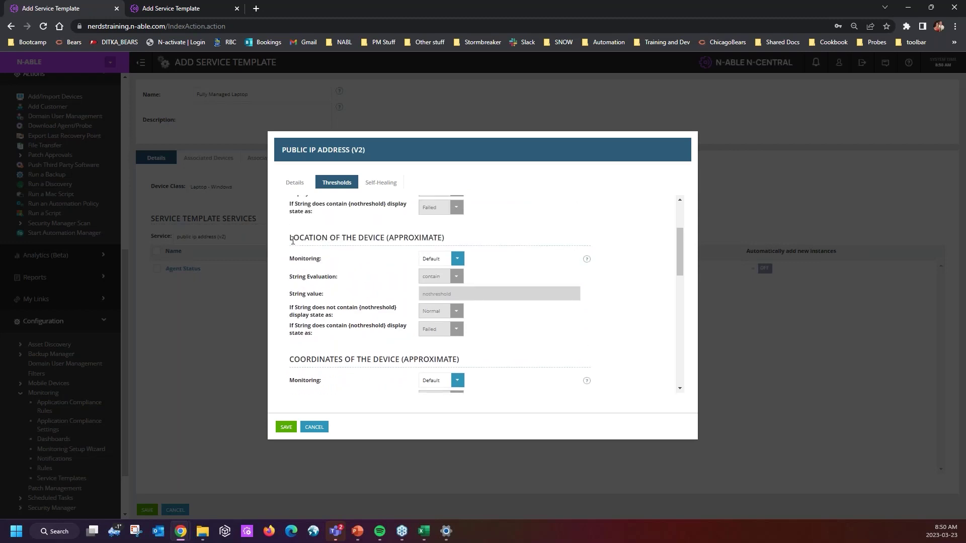
{"action": "left_click_drag", "start_coordinate": [290, 238], "coordinate": [482, 237]}
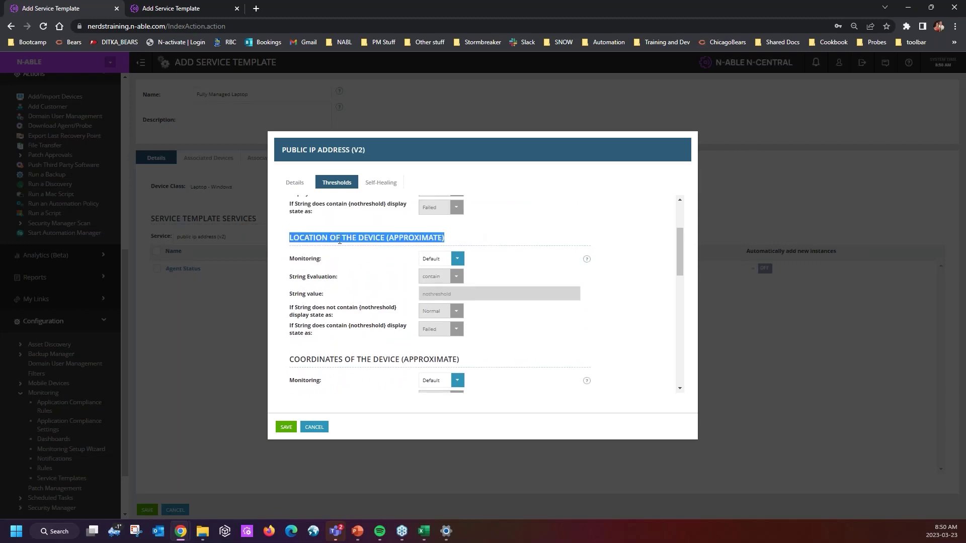
{"action": "scroll", "coordinate": [397, 322], "scroll_direction": "down", "scroll_amount": 2}
{"action": "scroll", "coordinate": [395, 307], "scroll_direction": "down", "scroll_amount": 7}
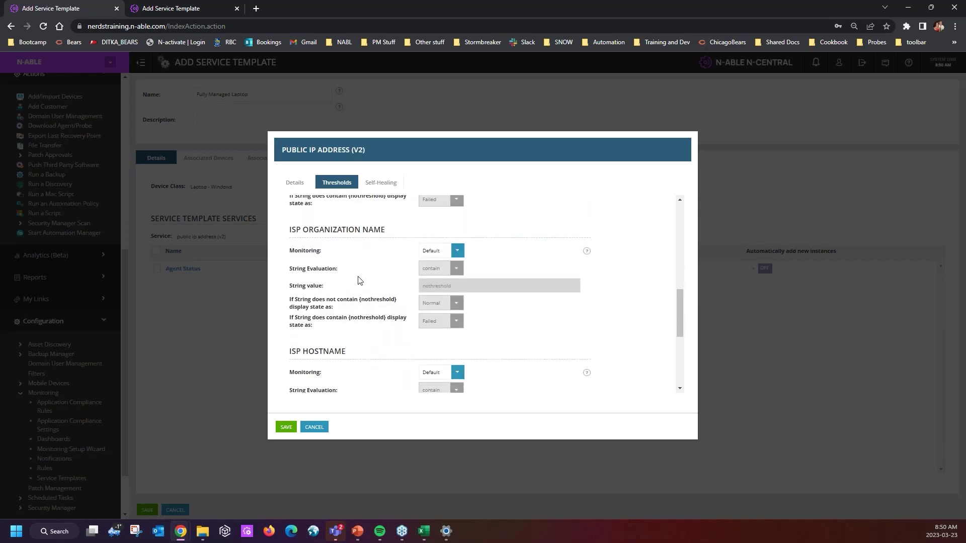
{"action": "scroll", "coordinate": [365, 319], "scroll_direction": "up", "scroll_amount": 3}
{"action": "scroll", "coordinate": [367, 323], "scroll_direction": "down", "scroll_amount": 3}
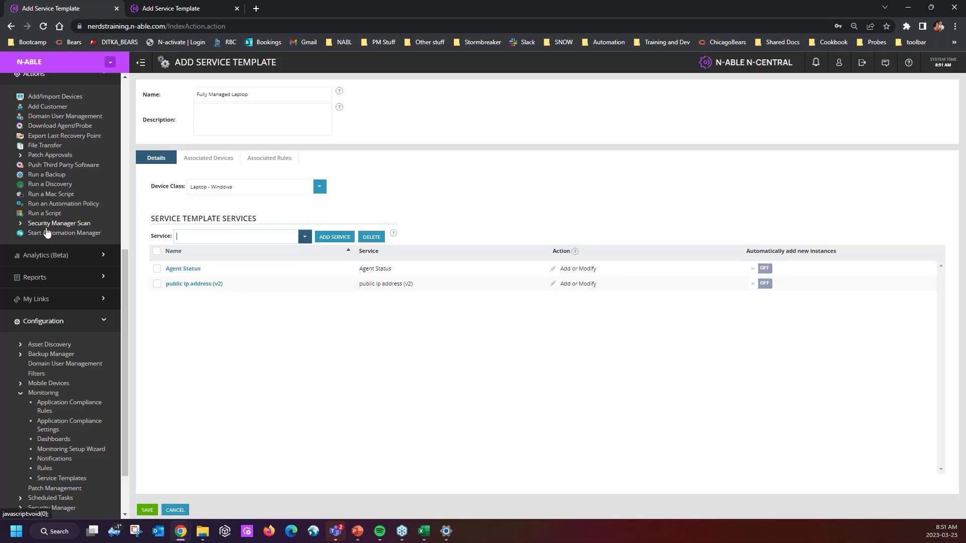
Add EDR Status and DNS Filtering Status to the template with default settings
{"action": "type", "text": "EDR"}
{"action": "left_click", "coordinate": [185, 255]}
{"action": "left_click", "coordinate": [334, 238]}
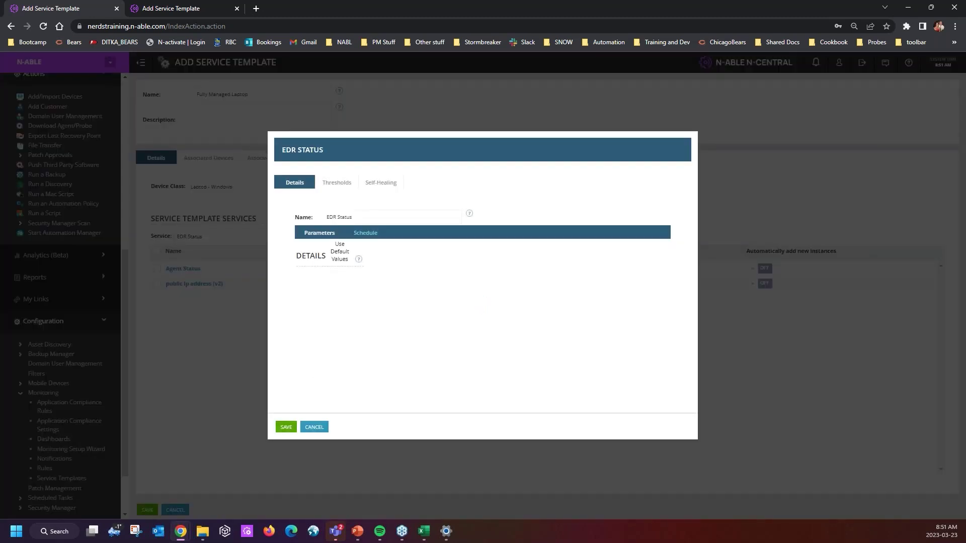
{"action": "left_click", "coordinate": [288, 427]}
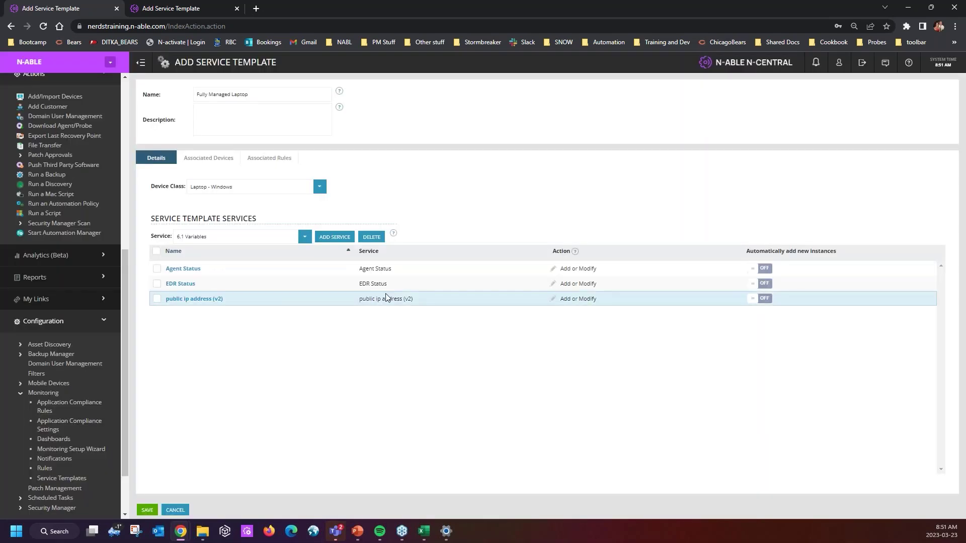
{"action": "left_click", "coordinate": [212, 237]}
{"action": "type", "text": "DNS"}
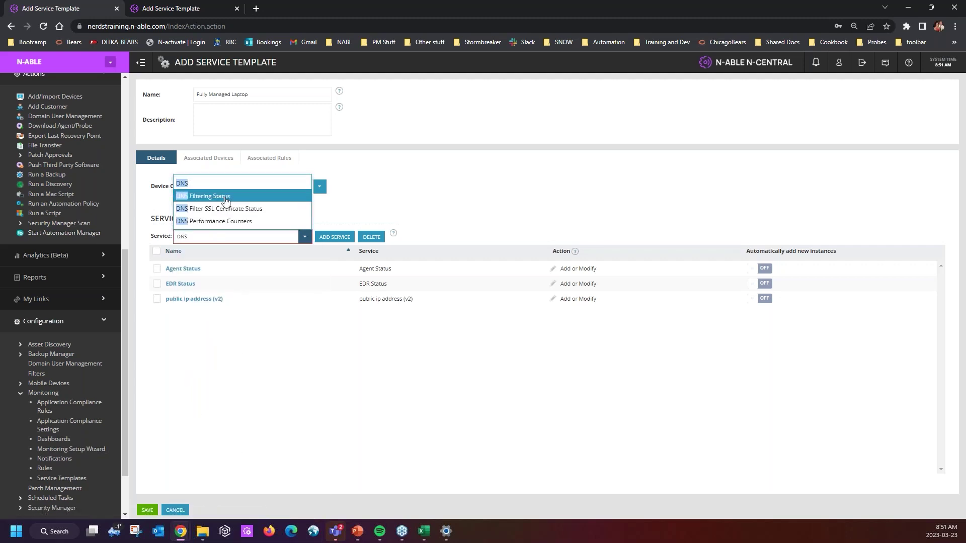
{"action": "left_click", "coordinate": [211, 197]}
{"action": "left_click", "coordinate": [334, 237]}
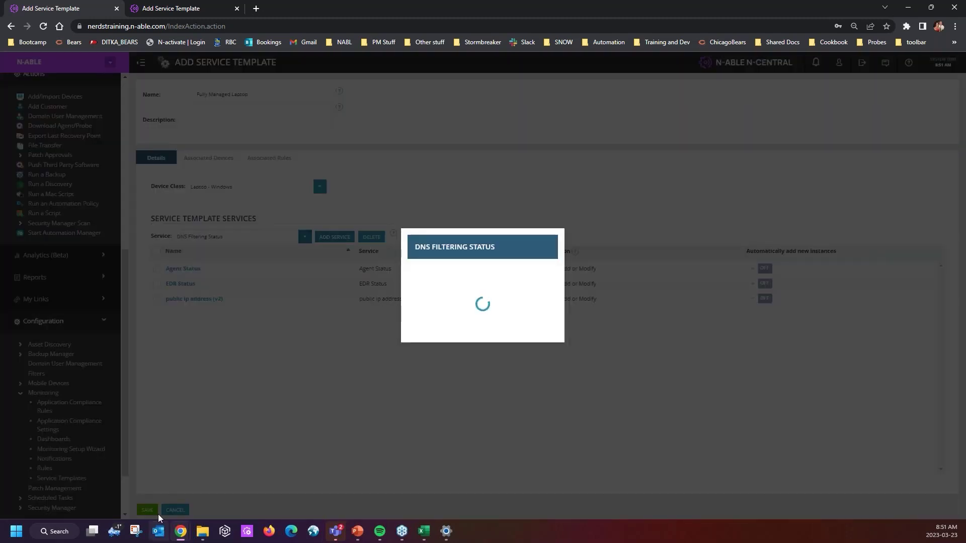
{"action": "left_click", "coordinate": [288, 428]}
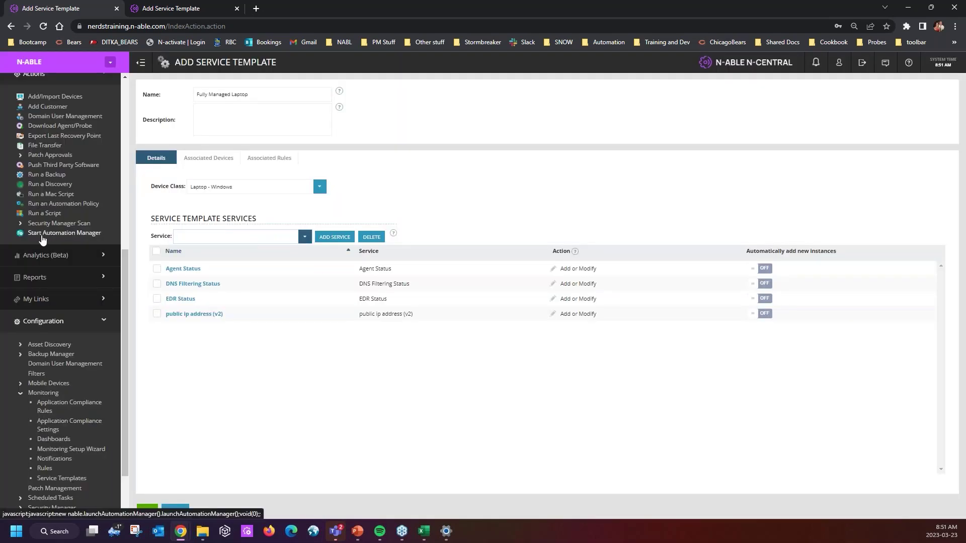
Add Bitlocker Monitoring and save the Fully Managed Laptop template
{"action": "left_click", "coordinate": [210, 236]}
{"action": "type", "text": "Bitlock"}
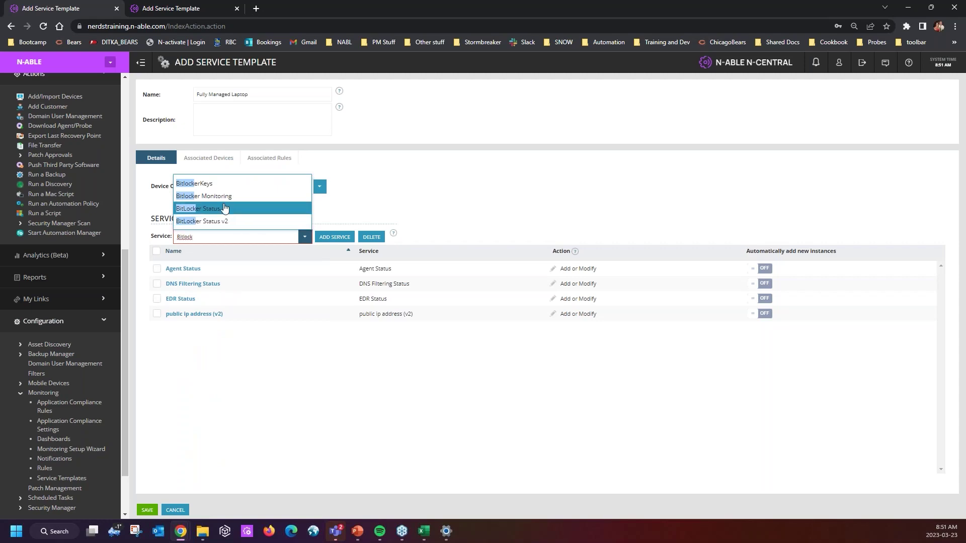
{"action": "left_click", "coordinate": [222, 196]}
{"action": "left_click", "coordinate": [333, 237]}
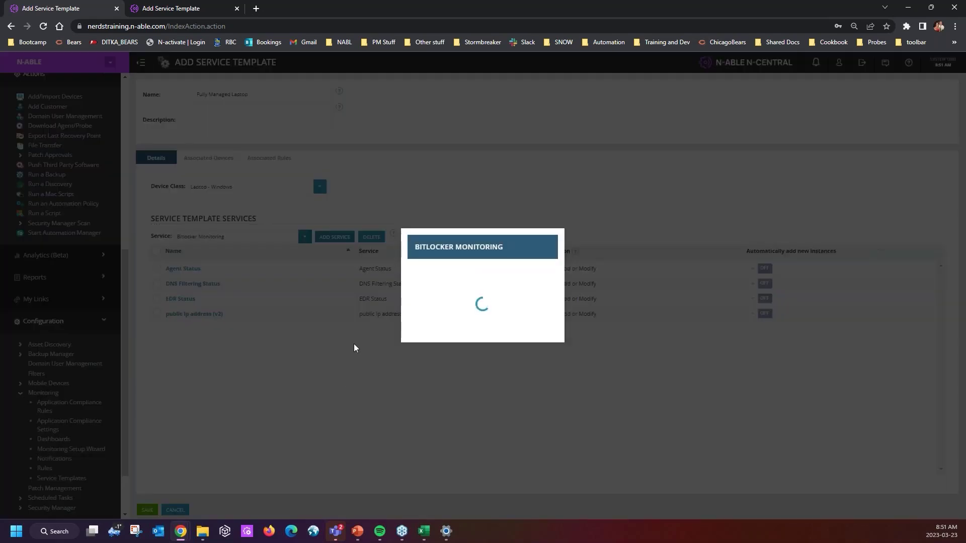
{"action": "left_click", "coordinate": [285, 425]}
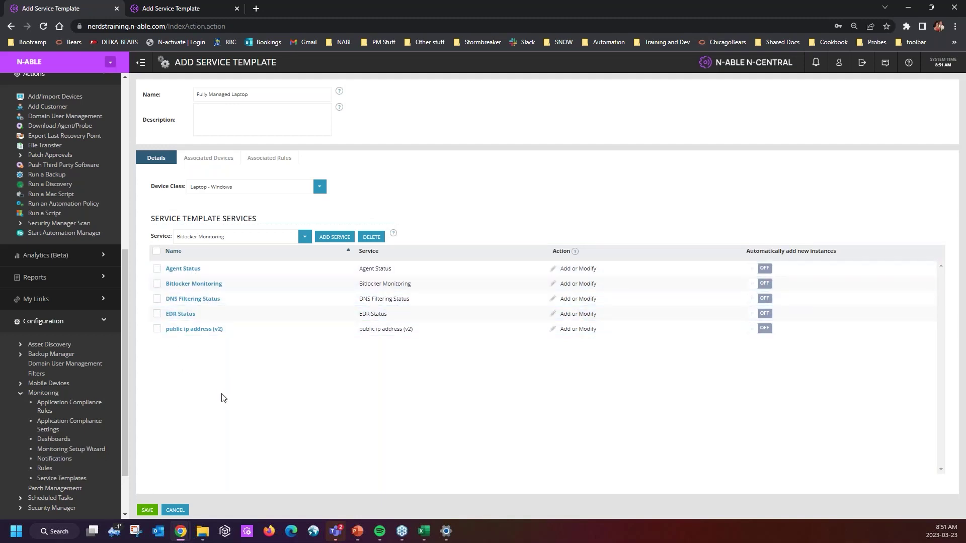
{"action": "left_click", "coordinate": [146, 511]}
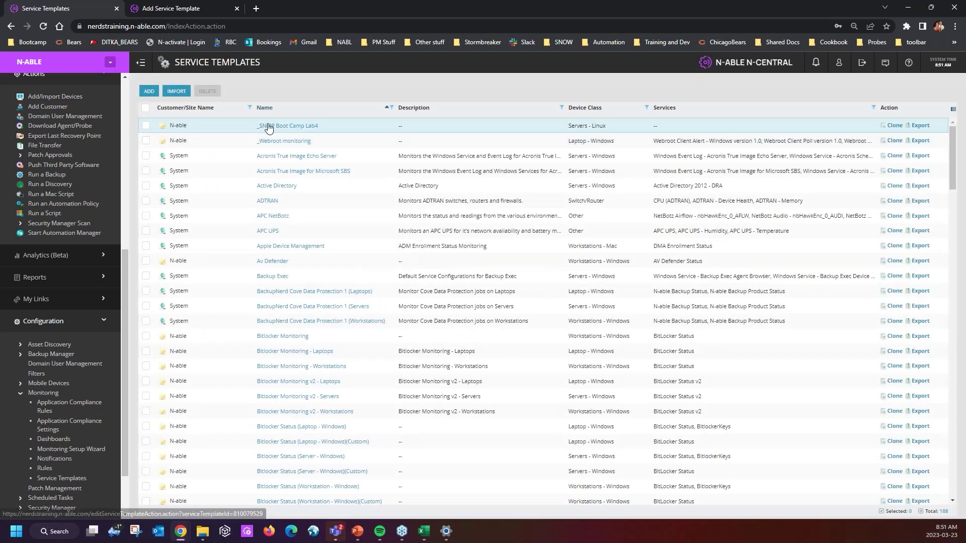
Discard the unfinished template, open 2. Essentials Server, and add EDR Status
{"action": "left_click", "coordinate": [166, 8]}
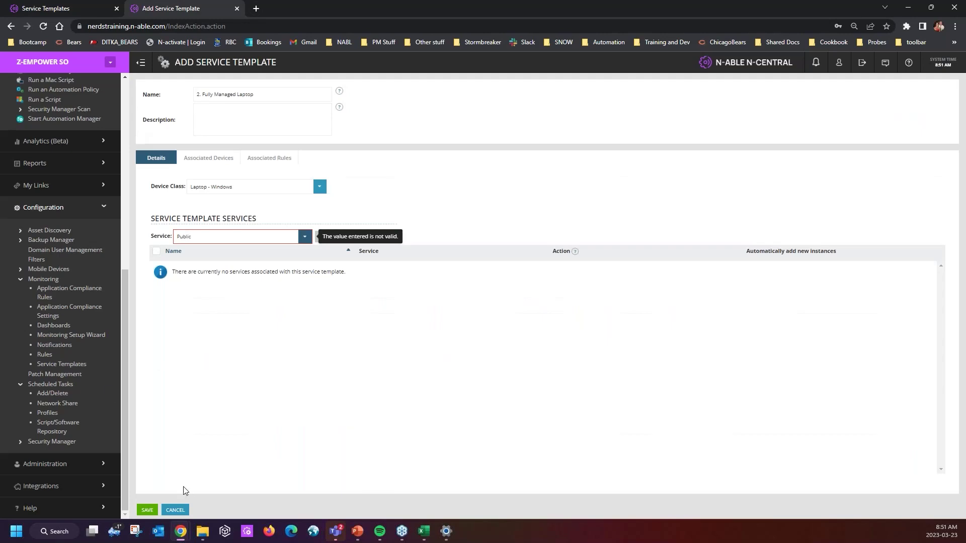
{"action": "left_click", "coordinate": [175, 510]}
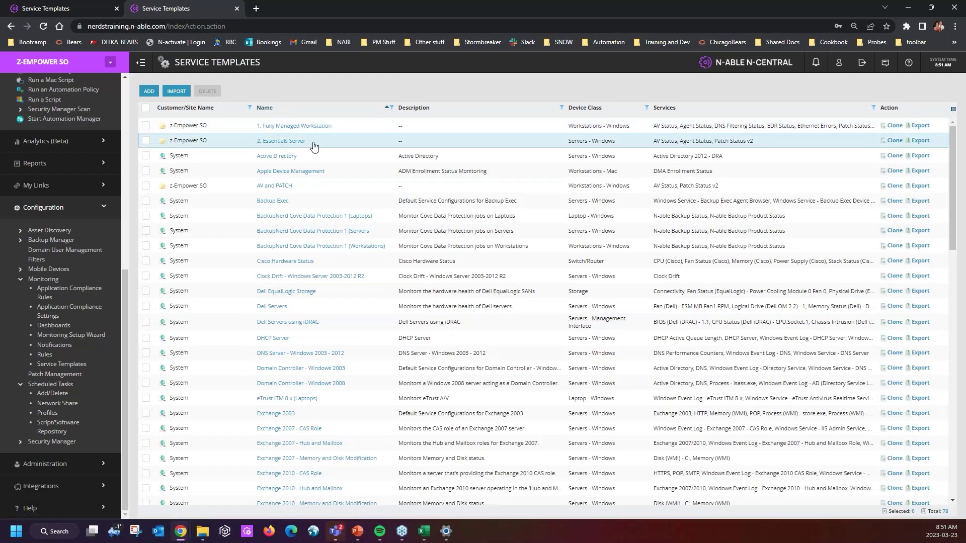
{"action": "left_click", "coordinate": [292, 144]}
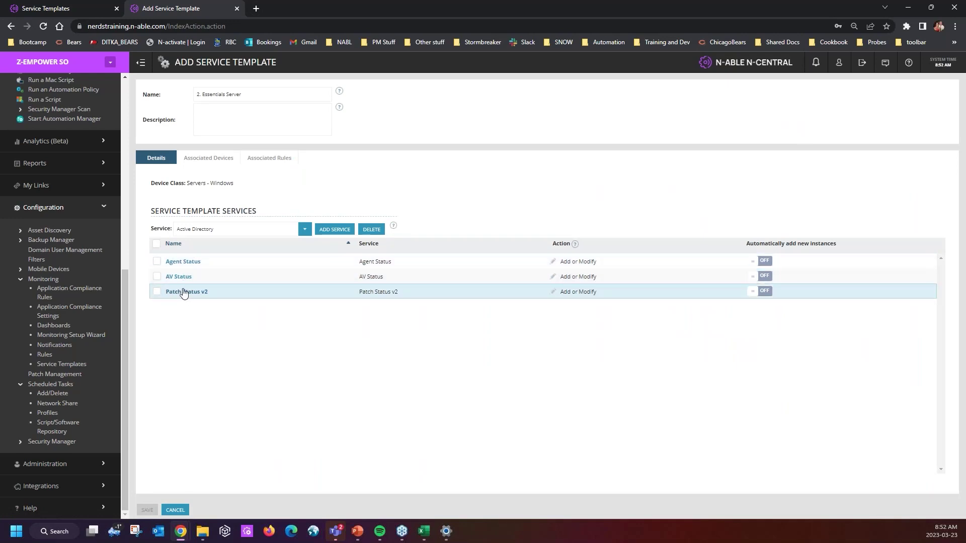
{"action": "left_click", "coordinate": [204, 229]}
{"action": "type", "text": "EDR"}
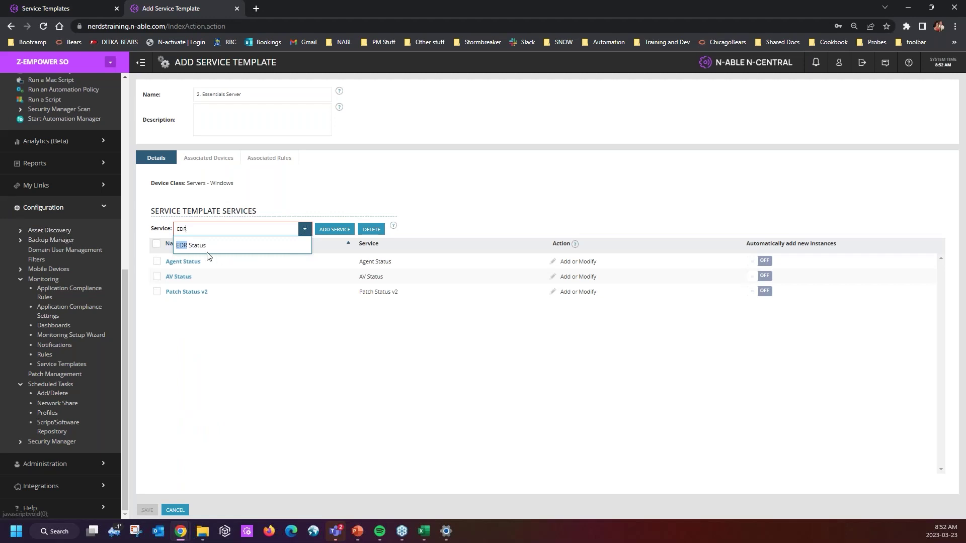
{"action": "left_click", "coordinate": [204, 246]}
{"action": "left_click", "coordinate": [334, 230]}
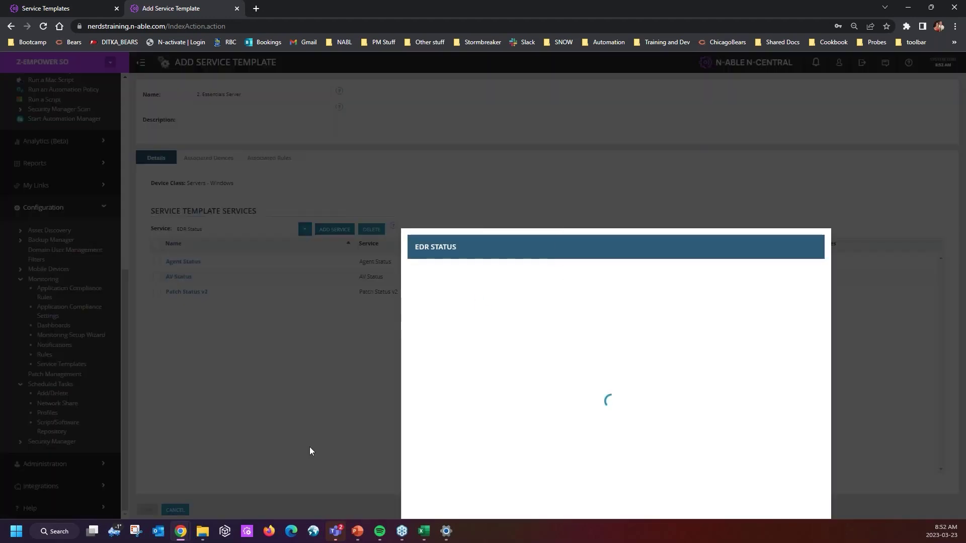
{"action": "left_click", "coordinate": [286, 427]}
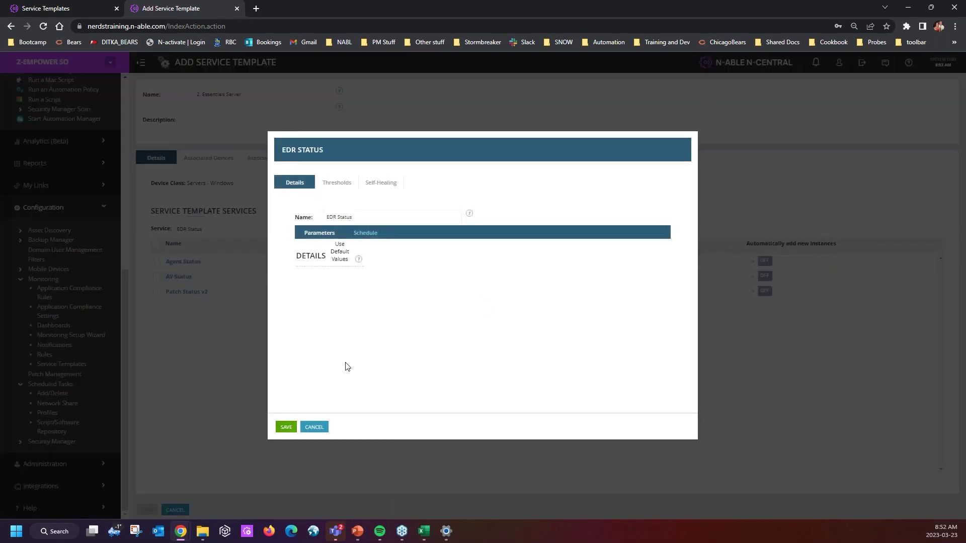
Add CPU (WMI) and Memory services with default settings
{"action": "left_click_drag", "start_coordinate": [227, 230], "coordinate": [108, 229]}
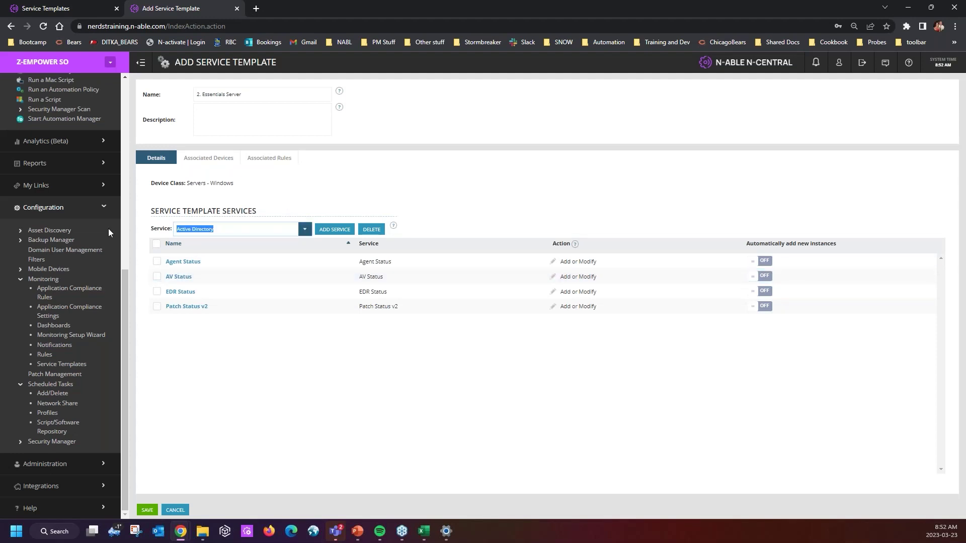
{"action": "type", "text": "CPU"}
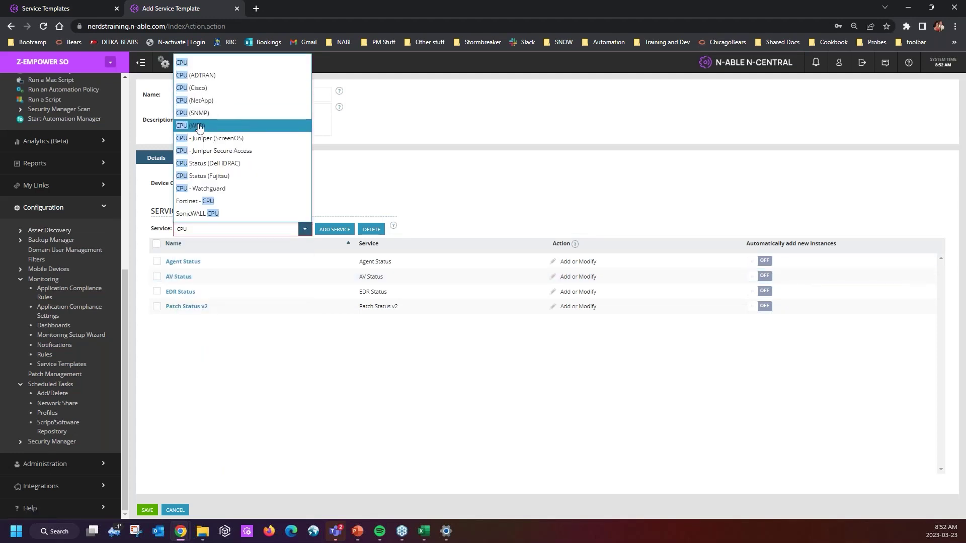
{"action": "left_click", "coordinate": [206, 125]}
{"action": "left_click", "coordinate": [335, 230]}
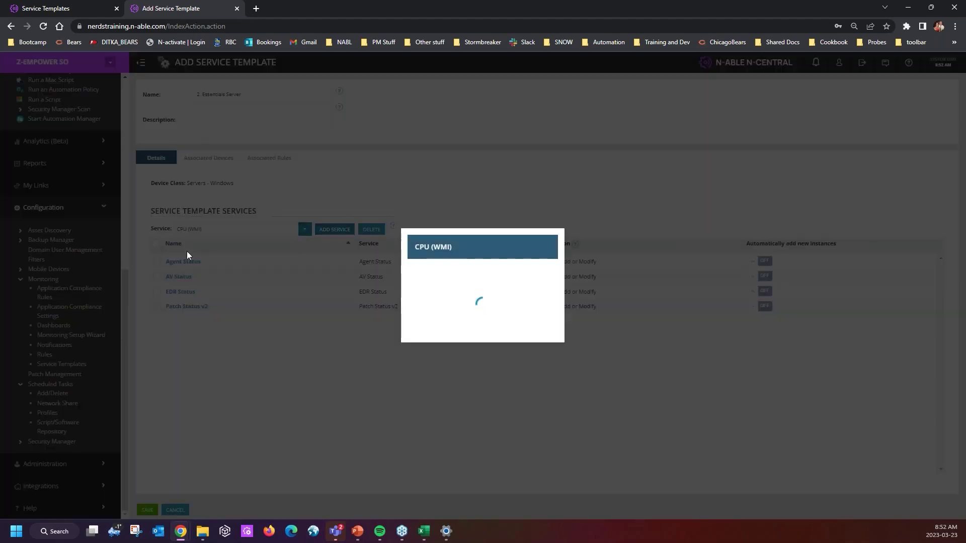
{"action": "key", "text": "Return"}
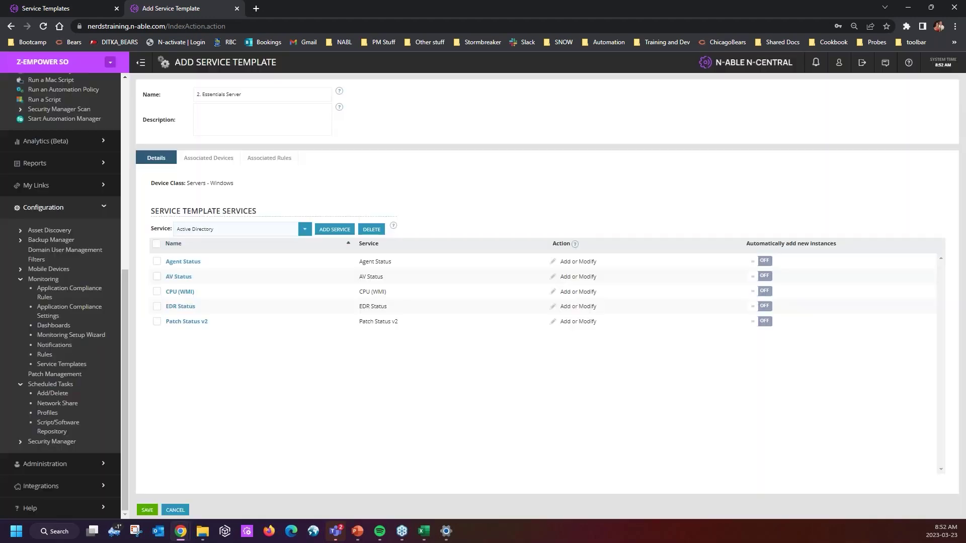
{"action": "left_click", "coordinate": [225, 228]}
{"action": "type", "text": "Memor"}
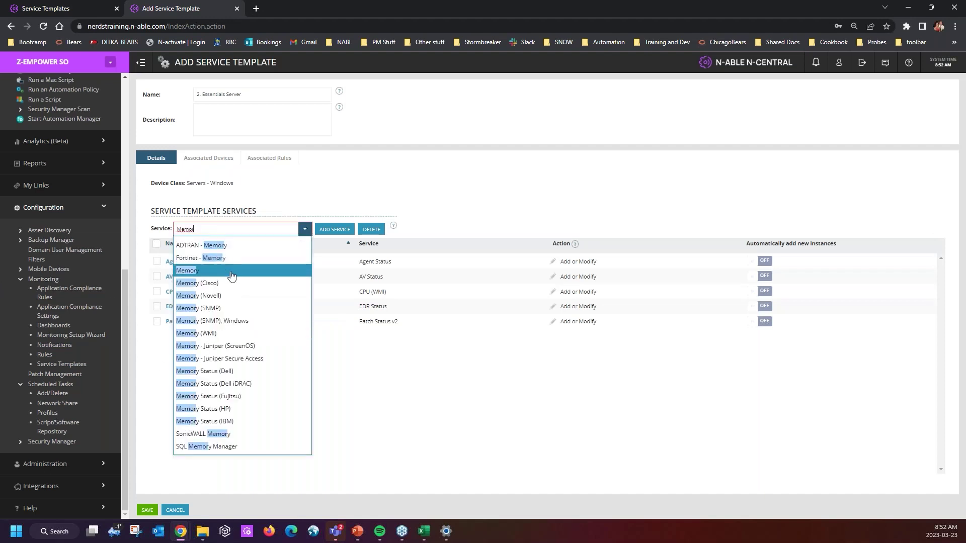
{"action": "left_click", "coordinate": [201, 271]}
{"action": "left_click", "coordinate": [335, 229]}
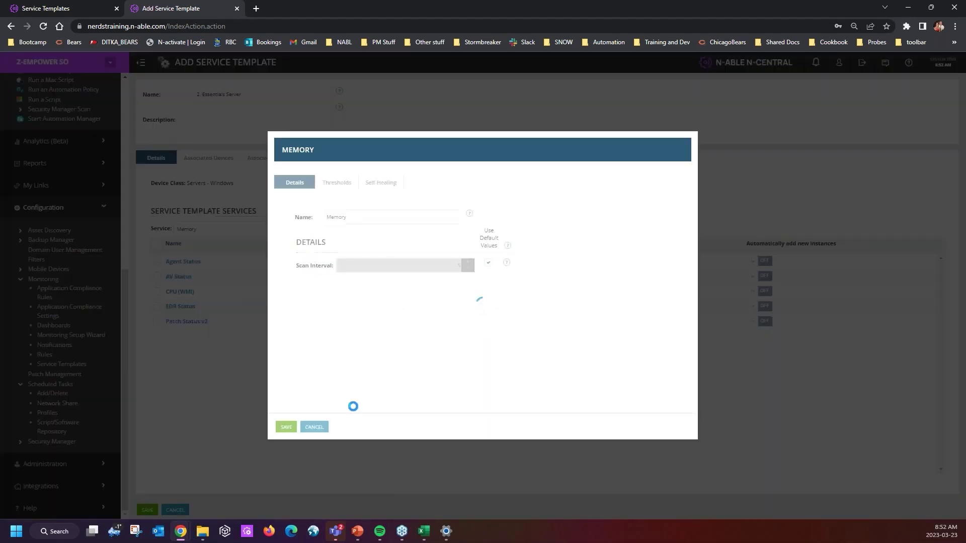
{"action": "left_click", "coordinate": [287, 430]}
Add Disk (WMI), review the service list, and save the Essentials Server template
{"action": "left_click", "coordinate": [229, 227]}
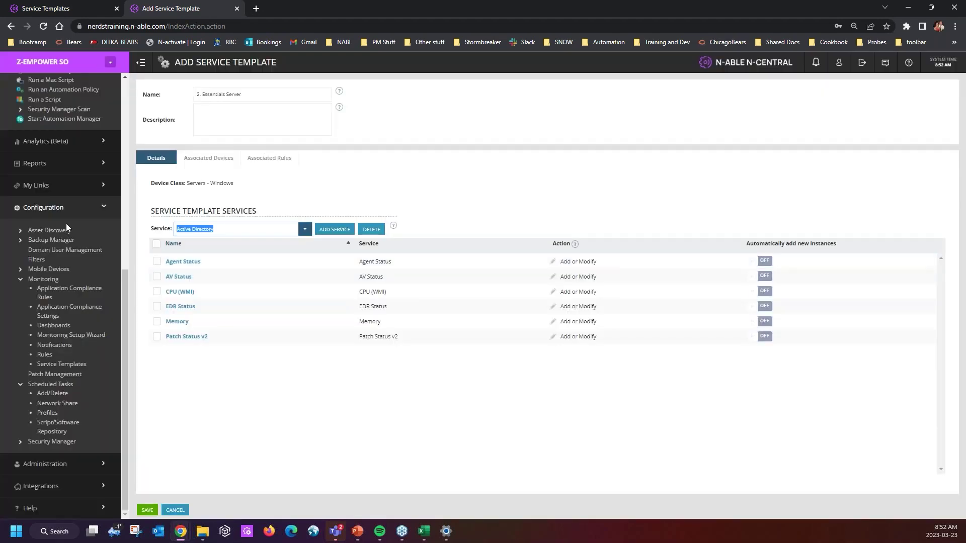
{"action": "type", "text": "Disk"}
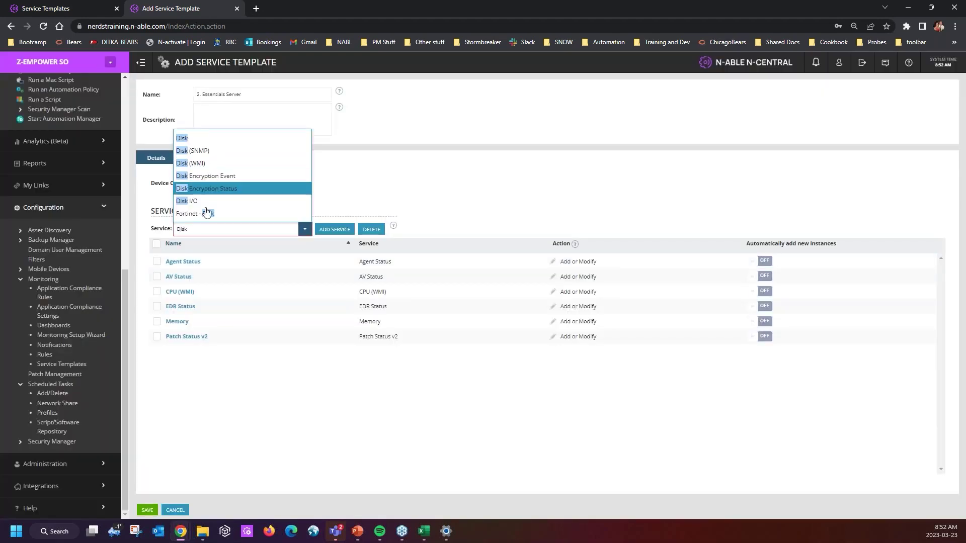
{"action": "left_click", "coordinate": [204, 169]}
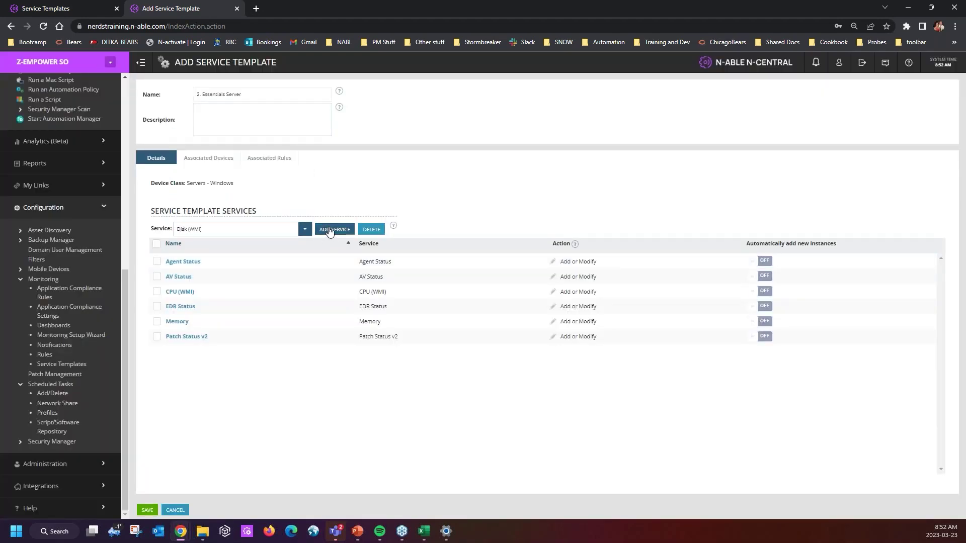
{"action": "left_click", "coordinate": [330, 230]}
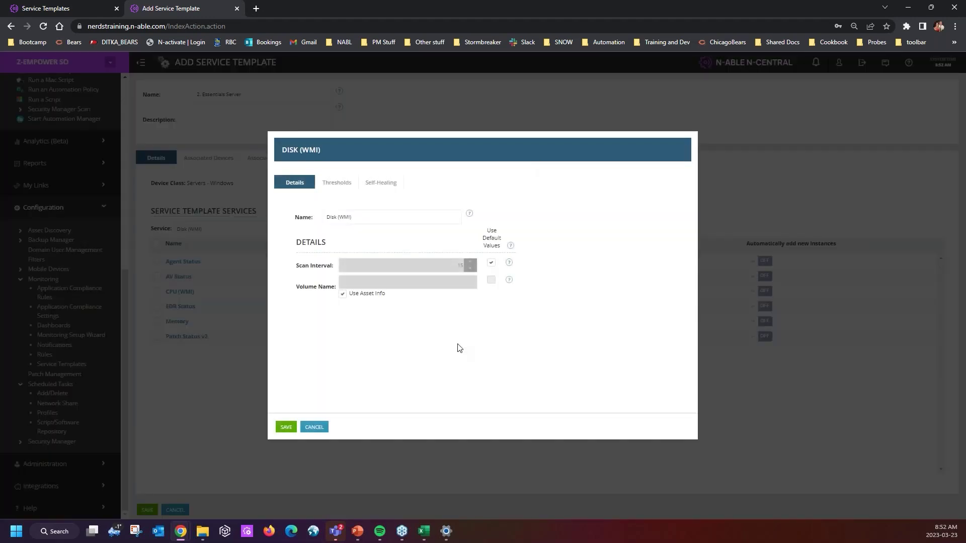
{"action": "left_click", "coordinate": [286, 428]}
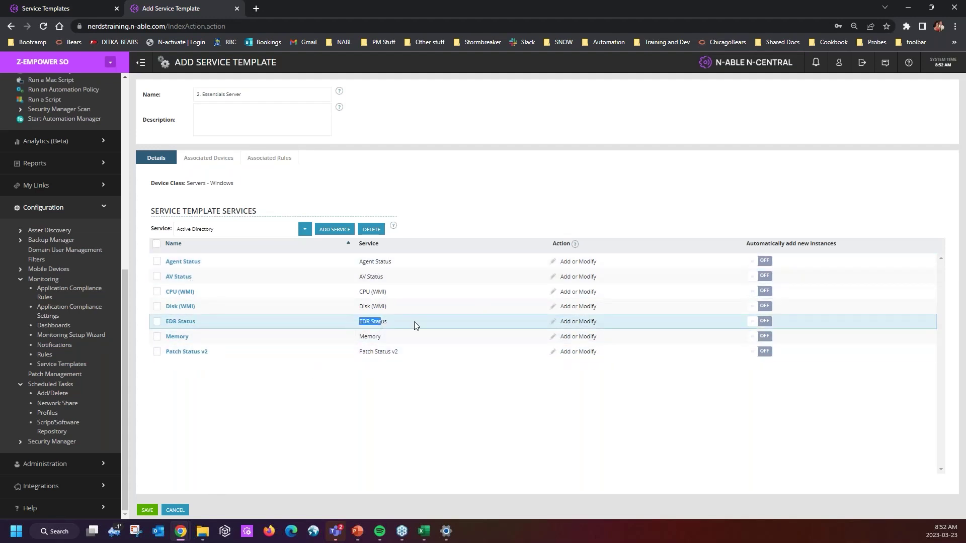
{"action": "left_click_drag", "start_coordinate": [346, 266], "coordinate": [393, 262]}
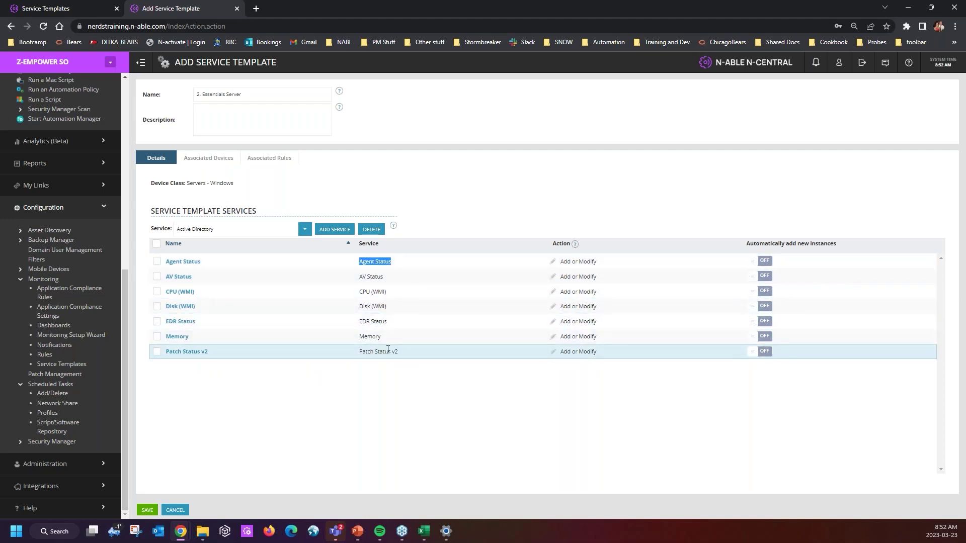
{"action": "left_click_drag", "start_coordinate": [421, 361], "coordinate": [322, 366]}
{"action": "left_click", "coordinate": [336, 396]}
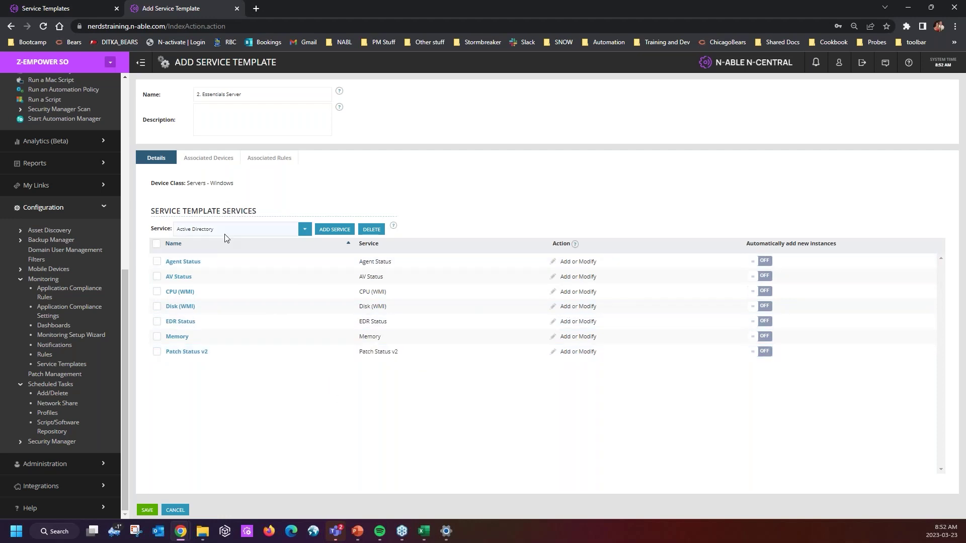
{"action": "left_click_drag", "start_coordinate": [249, 94], "coordinate": [140, 95]}
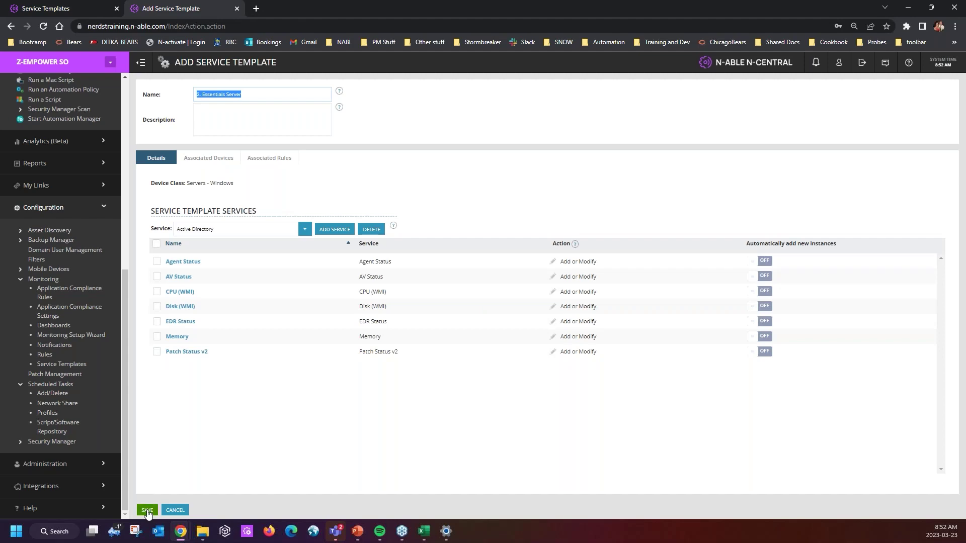
{"action": "left_click", "coordinate": [147, 509]}
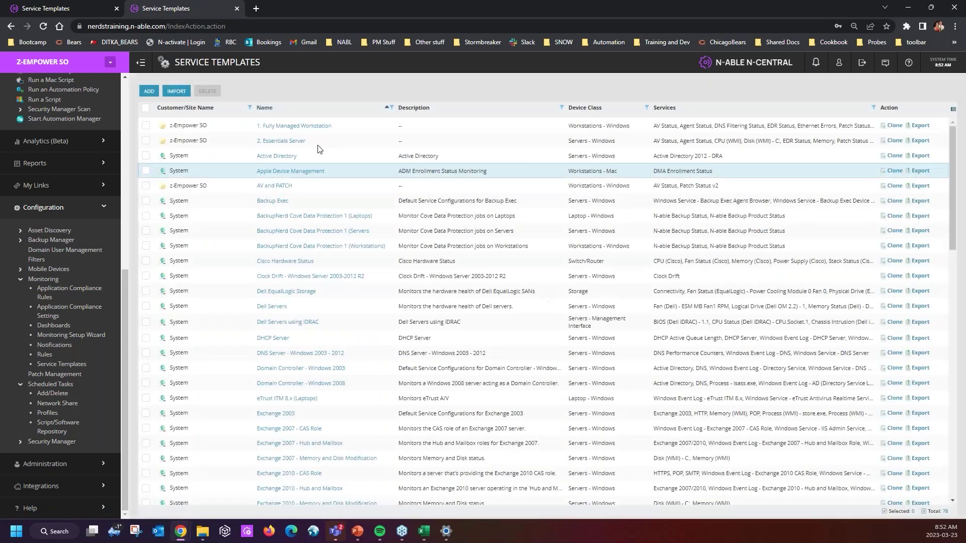
Create template '3.' for Servers - Windows and add Agent Status
{"action": "left_click", "coordinate": [148, 92]}
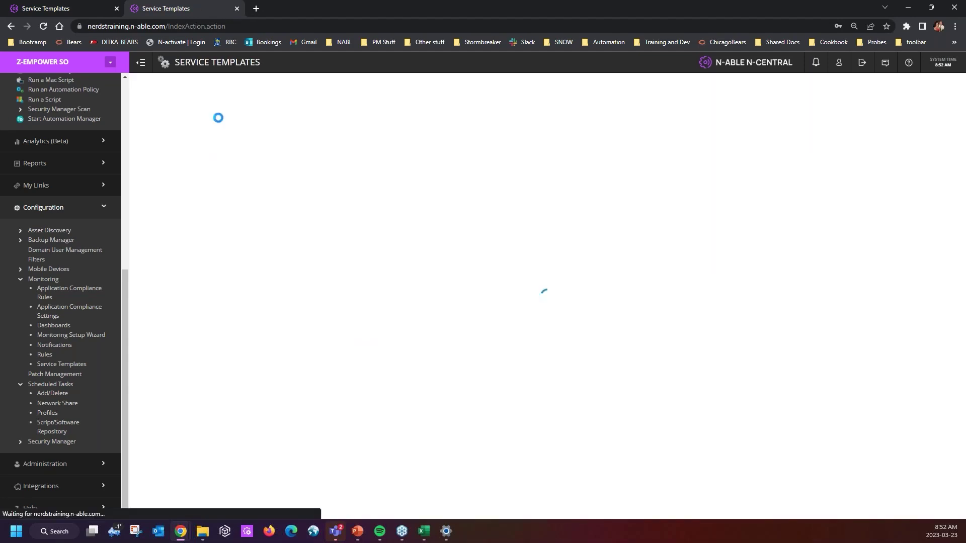
{"action": "left_click", "coordinate": [221, 92]}
{"action": "type", "text": "3. Fully Managed Server"}
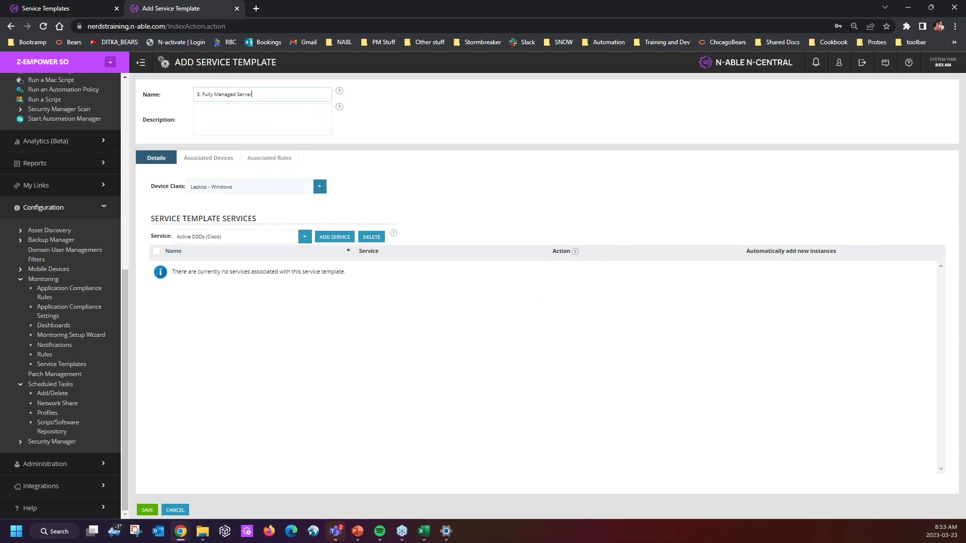
{"action": "left_click", "coordinate": [255, 189]}
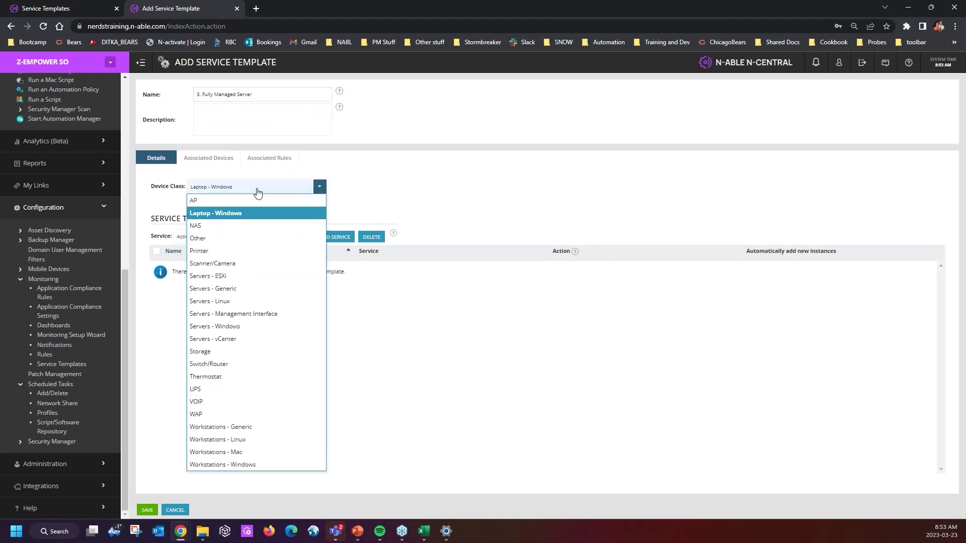
{"action": "left_click", "coordinate": [222, 328]}
{"action": "left_click", "coordinate": [201, 237]}
{"action": "type", "text": "Agen"}
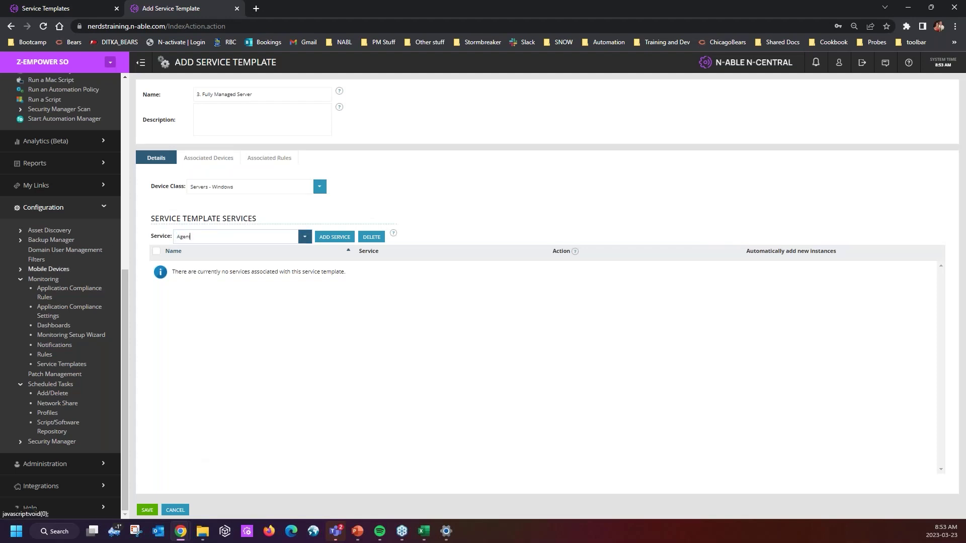
{"action": "type", "text": "t"}
{"action": "left_click", "coordinate": [270, 253]}
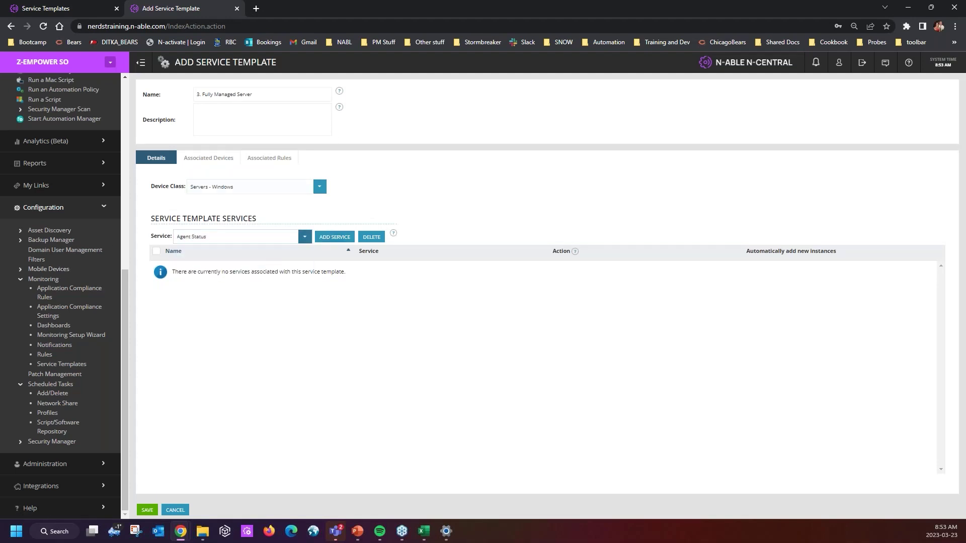
{"action": "left_click", "coordinate": [335, 237]}
{"action": "left_click", "coordinate": [287, 427]}
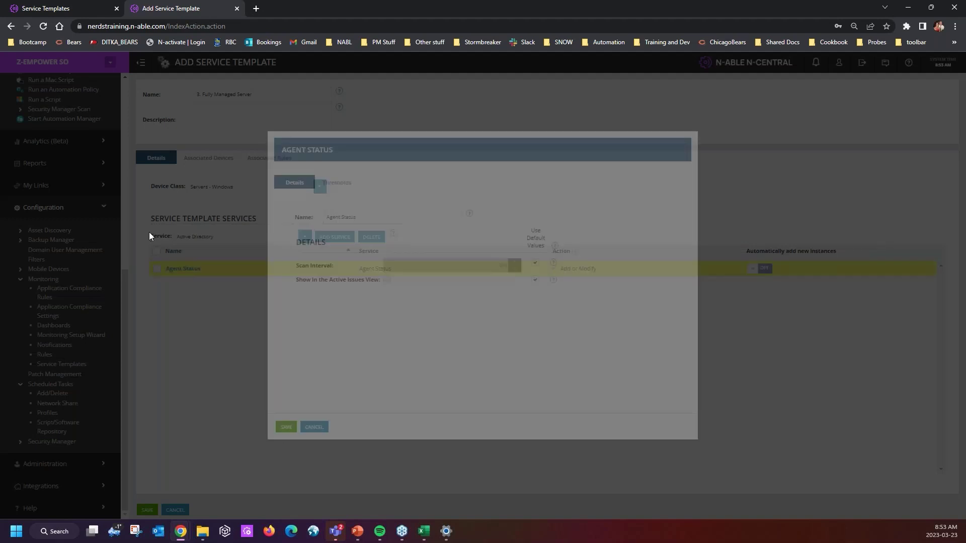
Add DNS Filtering Status and EDR Status, then search services for 'Bitlocker'
{"action": "type", "text": "dns"}
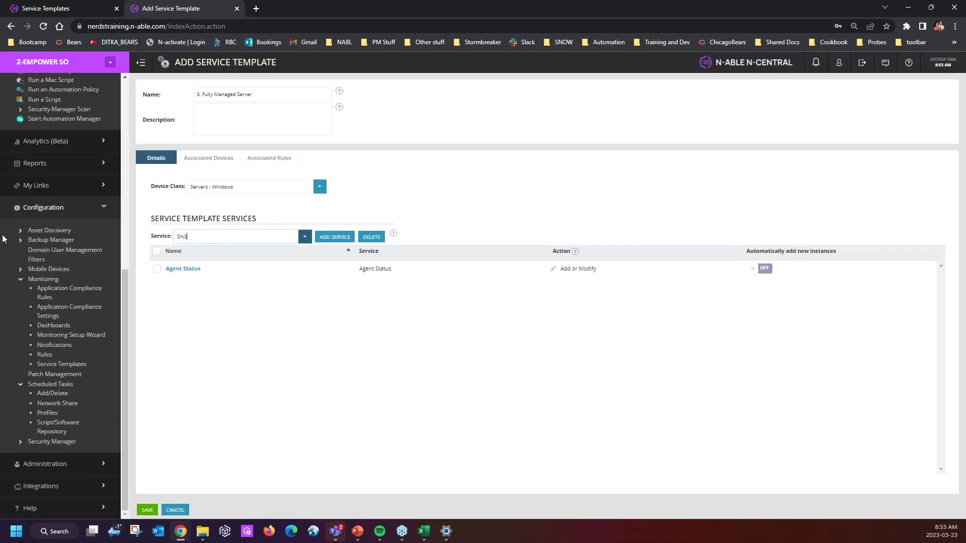
{"action": "left_click", "coordinate": [221, 220]}
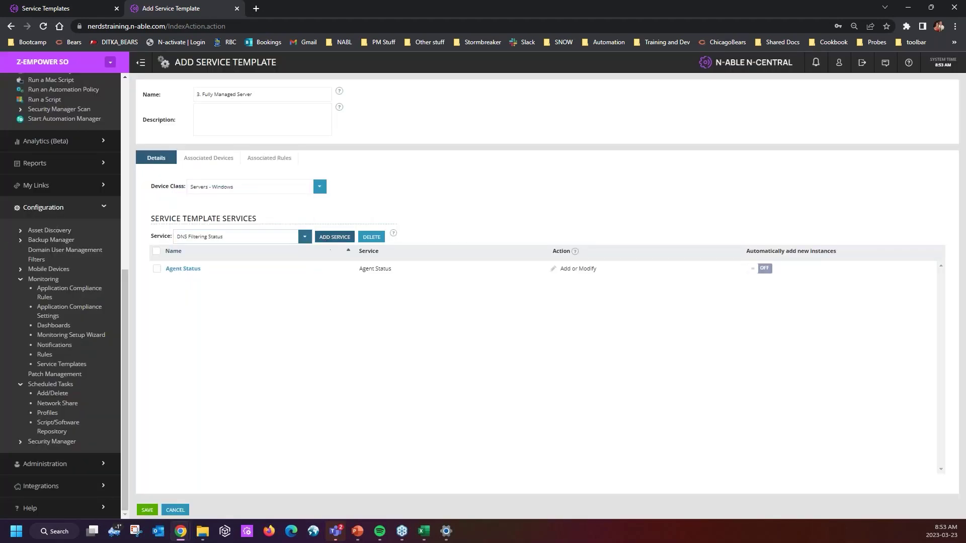
{"action": "left_click", "coordinate": [334, 236]}
{"action": "left_click", "coordinate": [286, 427]}
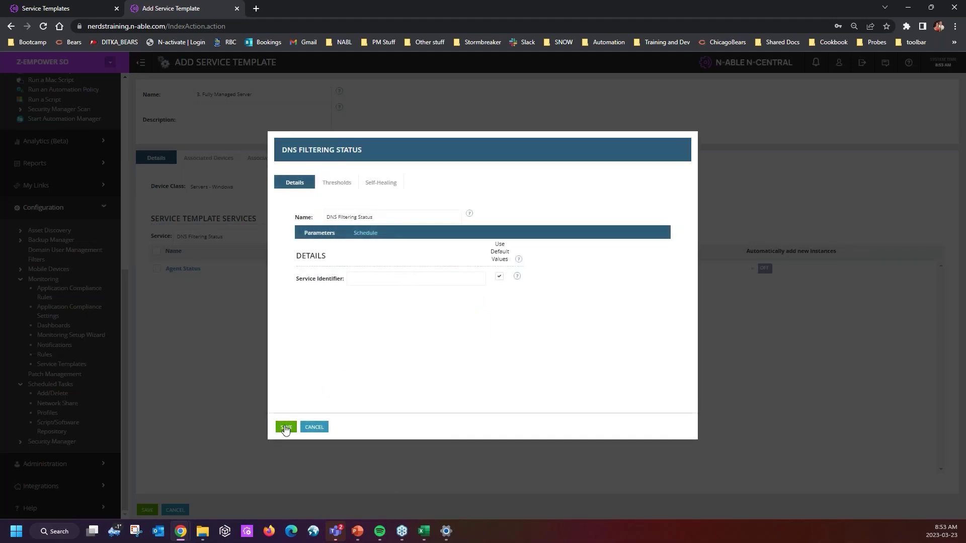
{"action": "key", "text": "BackSpace"}
{"action": "type", "text": "EDR"}
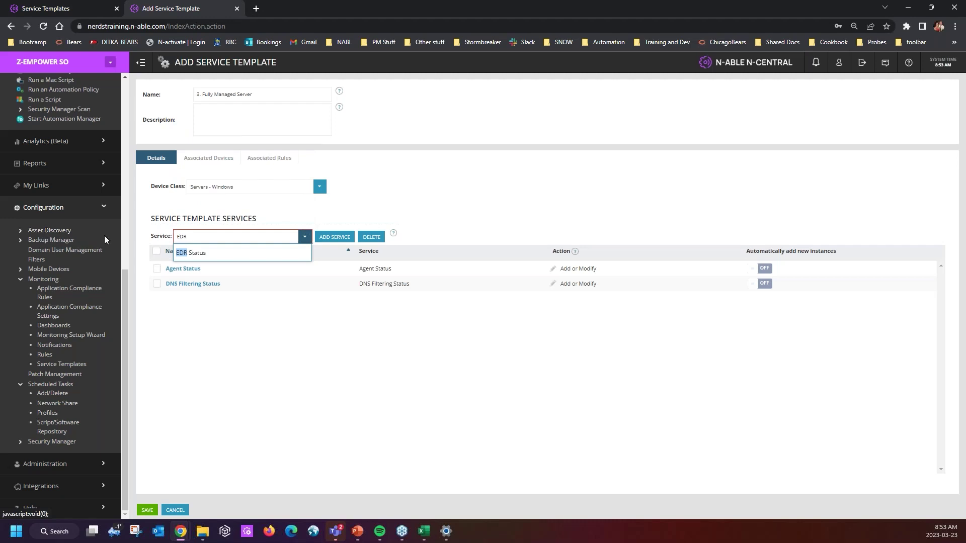
{"action": "left_click", "coordinate": [205, 256]}
{"action": "left_click", "coordinate": [336, 238]}
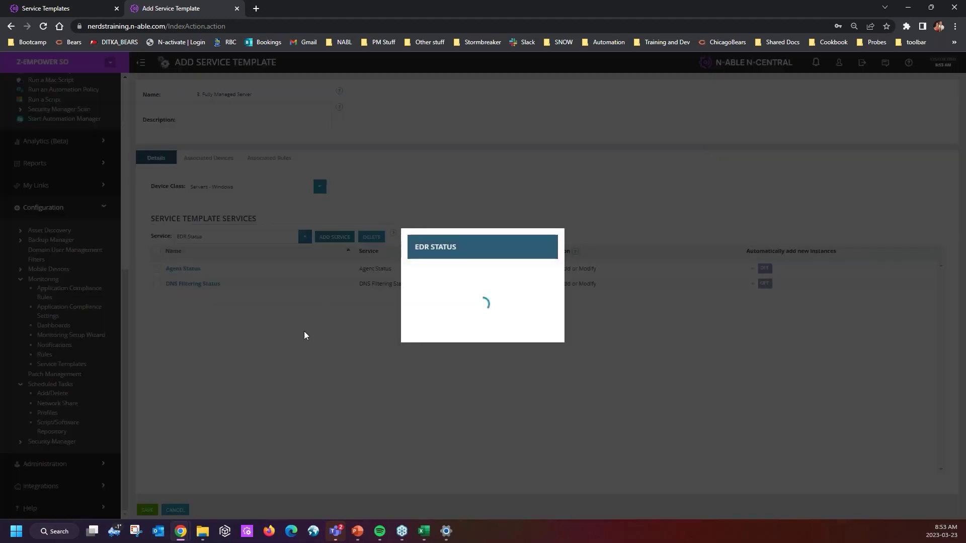
{"action": "left_click", "coordinate": [286, 427]}
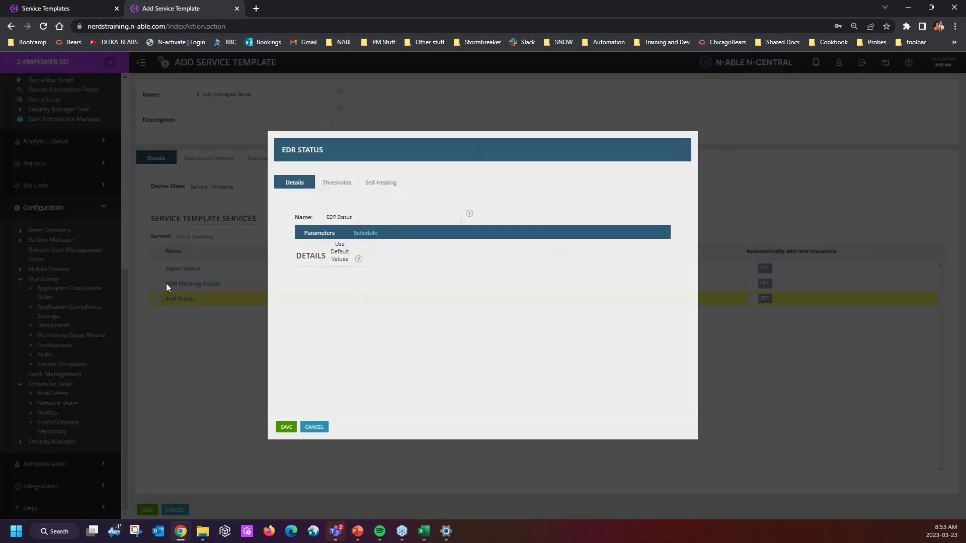
{"action": "type", "text": "B"}
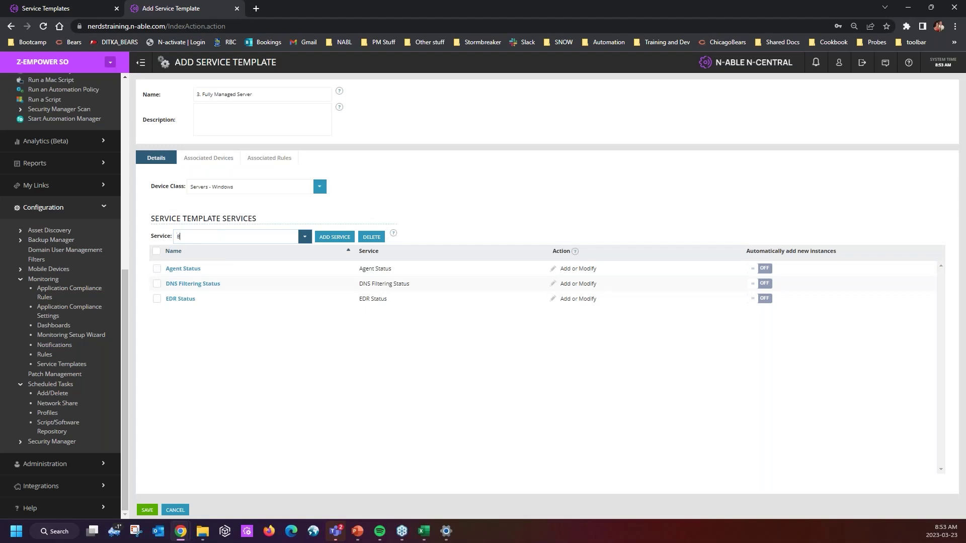
{"action": "type", "text": "itlocker"}
{"action": "key", "text": "BackSpace"}
{"action": "key", "text": "BackSpace"}
{"action": "key", "text": "BackSpace"}
{"action": "key", "text": "BackSpace"}
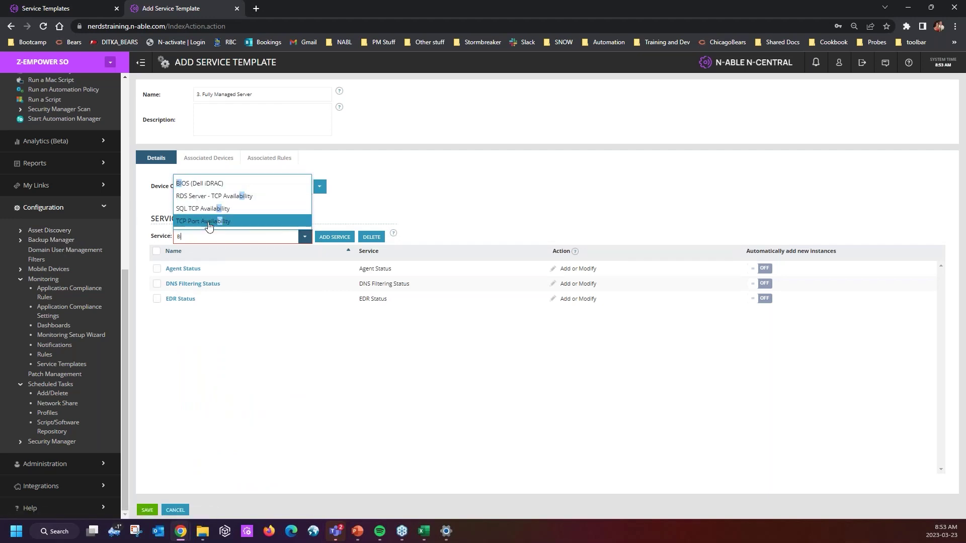
{"action": "left_click", "coordinate": [415, 209]}
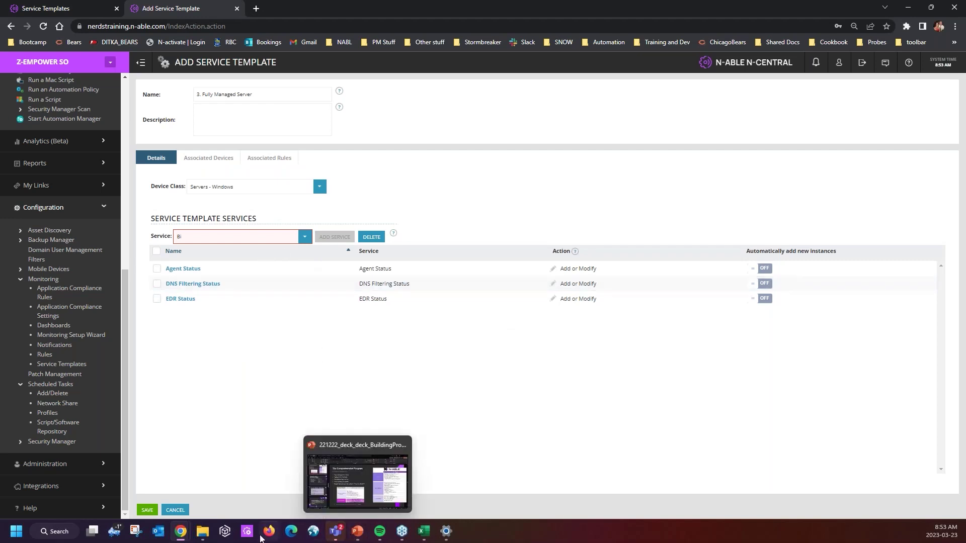
{"action": "mouse_move", "coordinate": [337, 534]}
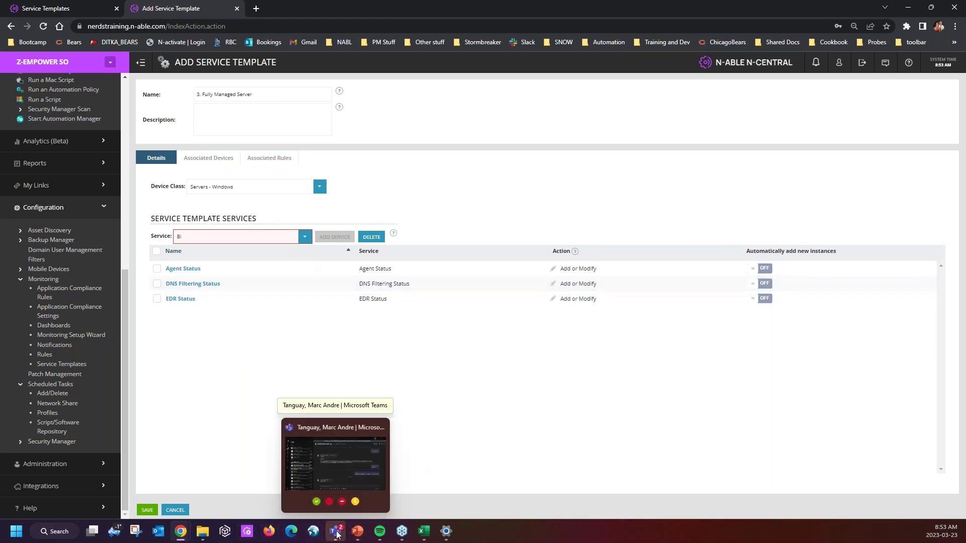
{"action": "double_click", "coordinate": [184, 93]}
{"action": "left_click", "coordinate": [259, 96]}
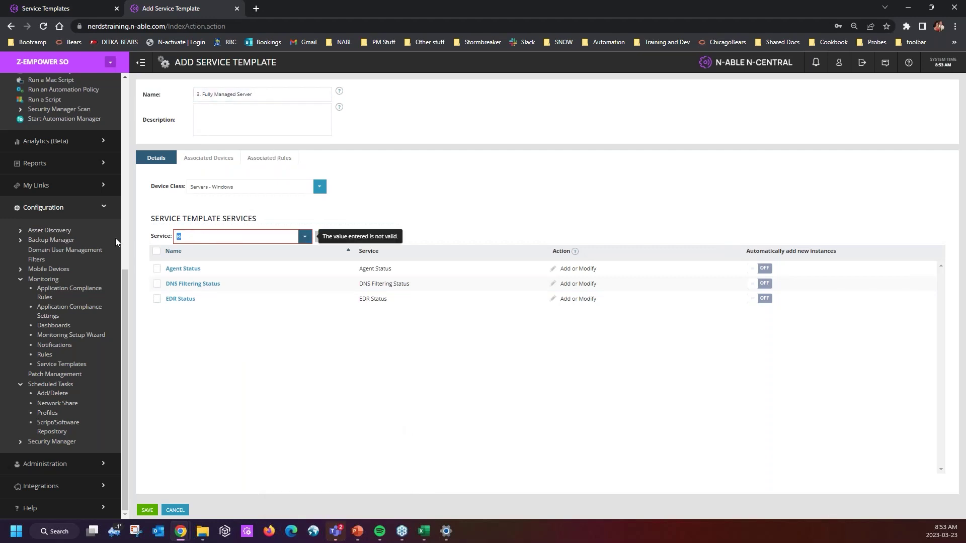
{"action": "type", "text": "SQL"}
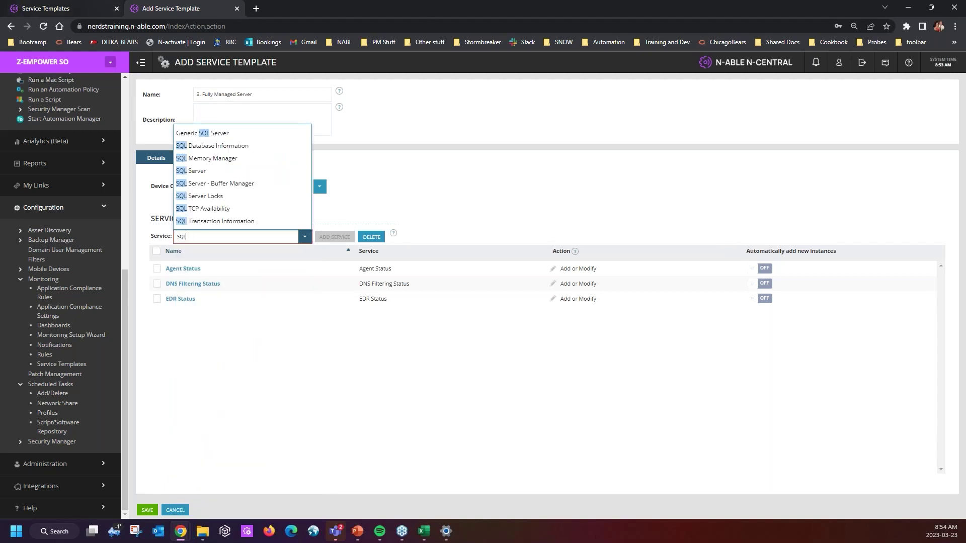
{"action": "left_click", "coordinate": [220, 146]}
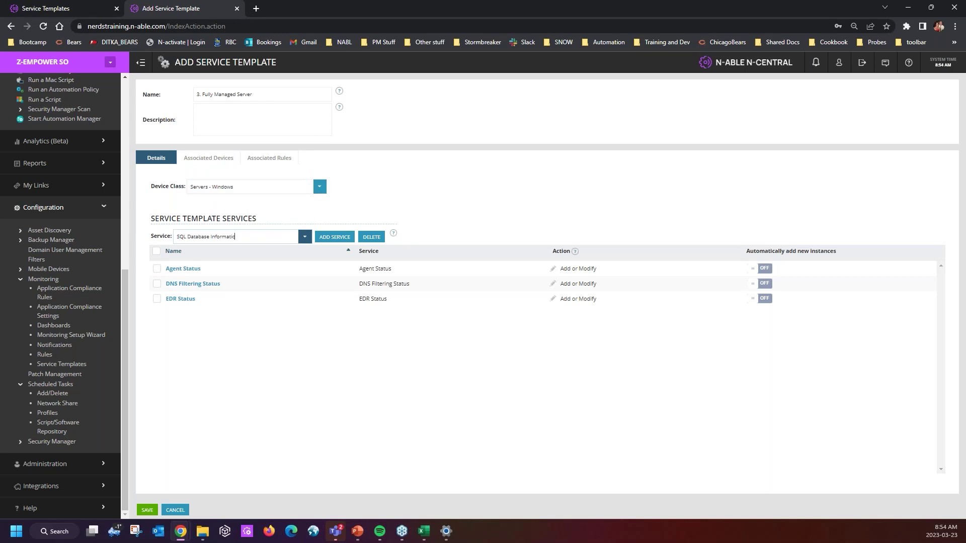
{"action": "key", "text": "BackSpace"}
{"action": "key", "text": "BackSpace"}
{"action": "key", "text": "BackSpace"}
{"action": "key", "text": "BackSpace"}
{"action": "key", "text": "BackSpace"}
{"action": "key", "text": "BackSpace"}
{"action": "key", "text": "BackSpace"}
{"action": "key", "text": "BackSpace"}
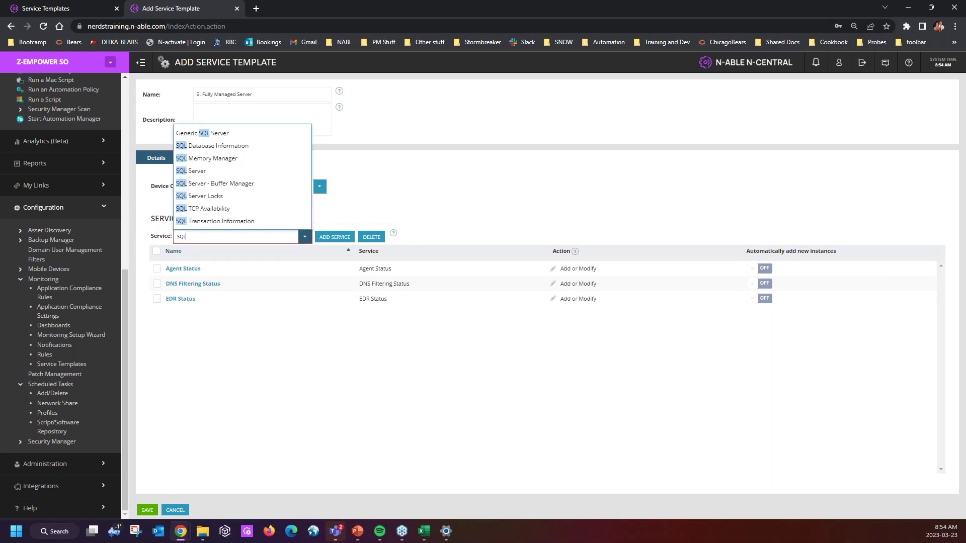
{"action": "left_click", "coordinate": [236, 222]}
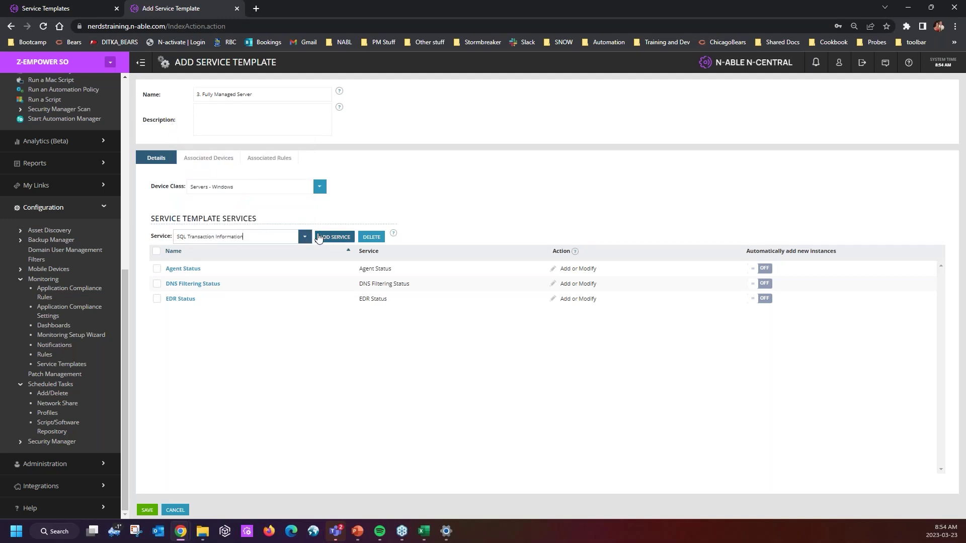
{"action": "left_click_drag", "start_coordinate": [264, 234], "coordinate": [153, 250]}
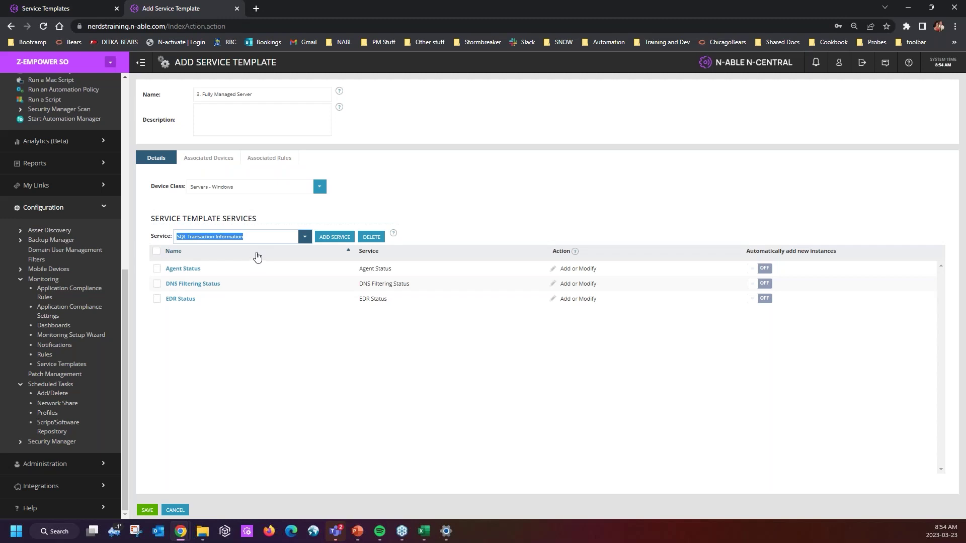
{"action": "left_click", "coordinate": [276, 98]}
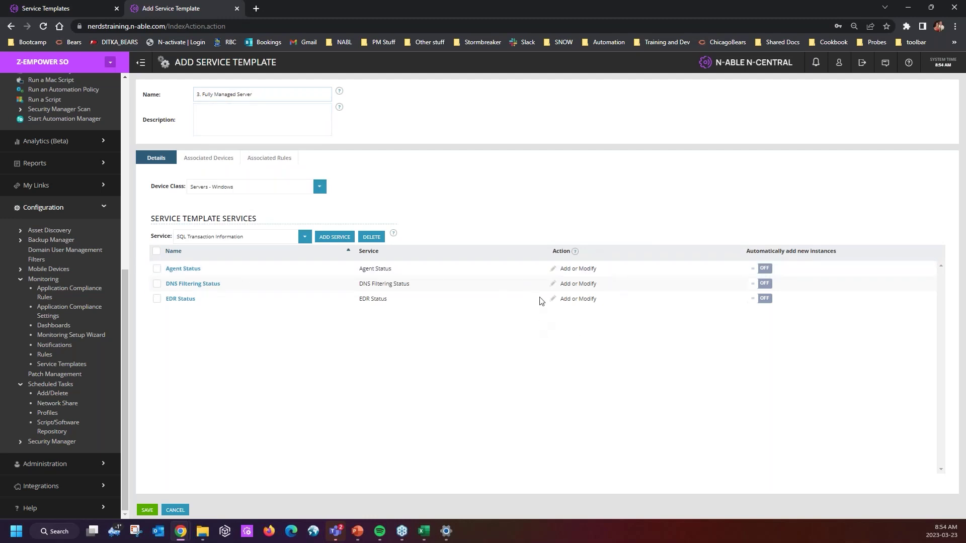
Edit the end of the template name toward '3. Fully Managed Server - Exchange'
{"action": "left_click_drag", "start_coordinate": [276, 96], "coordinate": [128, 98]}
{"action": "left_click_drag", "start_coordinate": [260, 97], "coordinate": [191, 96]}
{"action": "left_click", "coordinate": [261, 95]}
{"action": "left_click_drag", "start_coordinate": [322, 97], "coordinate": [267, 97]}
{"action": "type", "text": "W"}
Add Exchange Database Latency 2016 to the template and check its four services
{"action": "left_click", "coordinate": [216, 236]}
{"action": "left_click_drag", "start_coordinate": [243, 236], "coordinate": [177, 237]}
{"action": "type", "text": "Exch"}
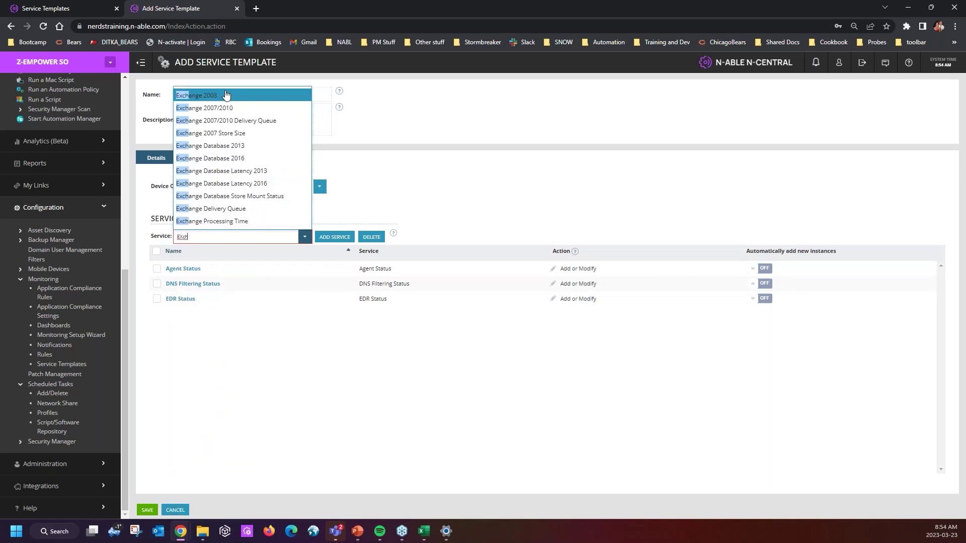
{"action": "left_click", "coordinate": [261, 184]}
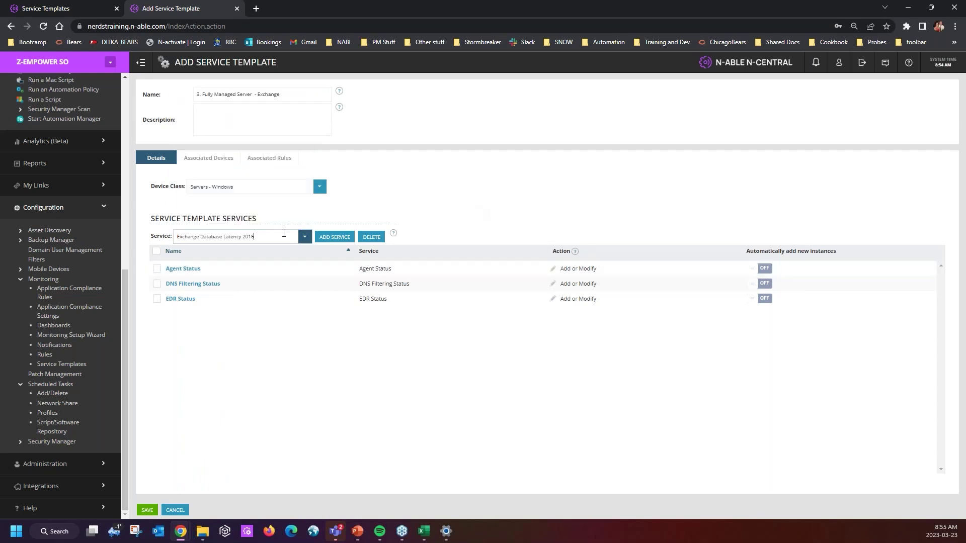
{"action": "left_click", "coordinate": [336, 237]}
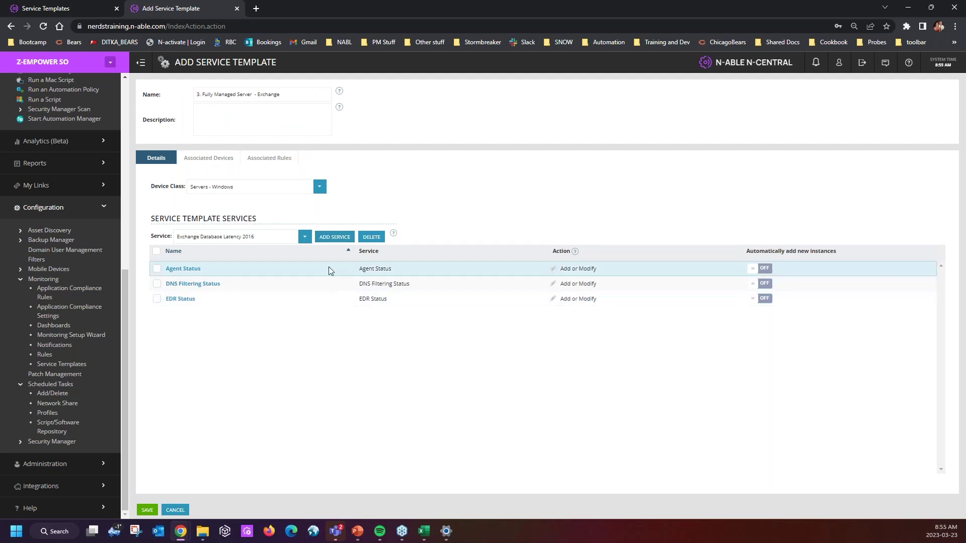
{"action": "left_click", "coordinate": [334, 237]}
{"action": "left_click", "coordinate": [282, 425]}
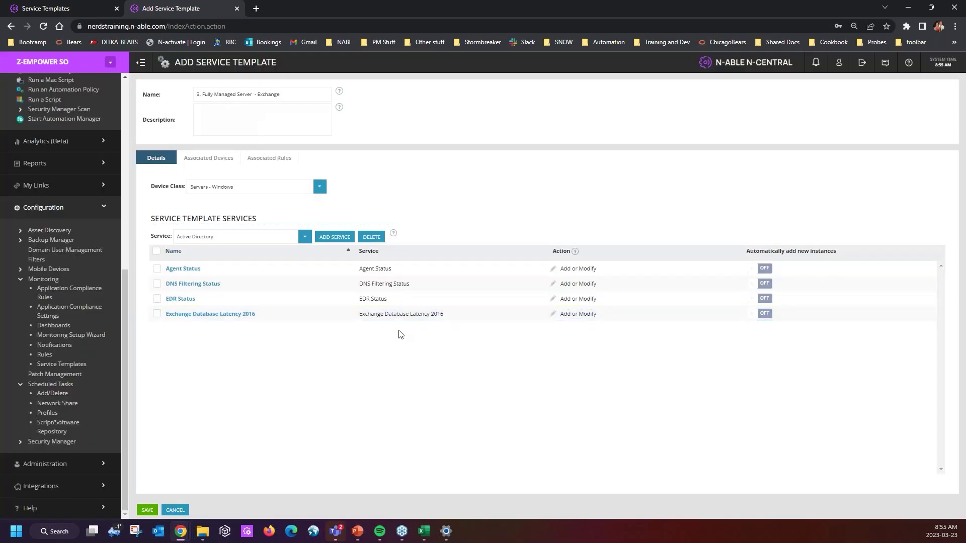
{"action": "left_click_drag", "start_coordinate": [462, 316], "coordinate": [362, 271]}
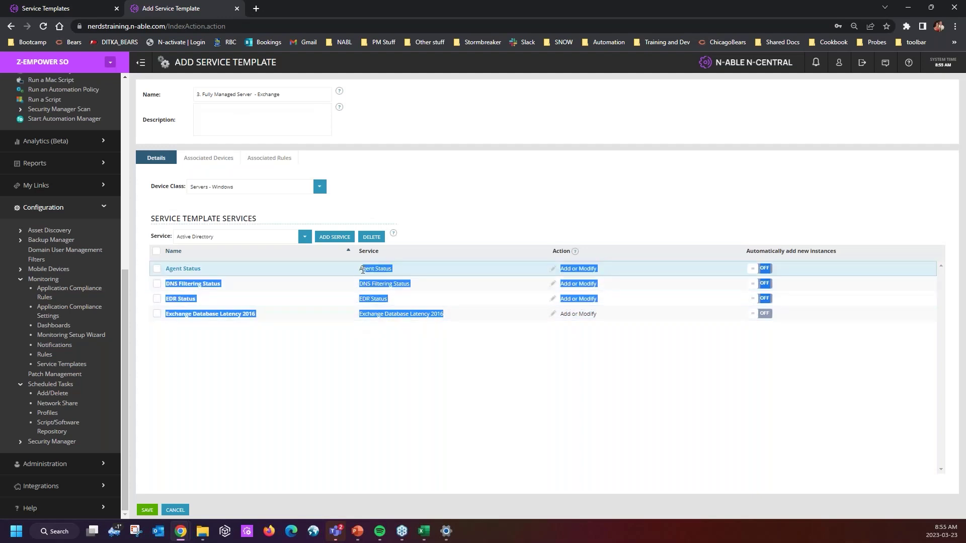
{"action": "left_click", "coordinate": [538, 162]}
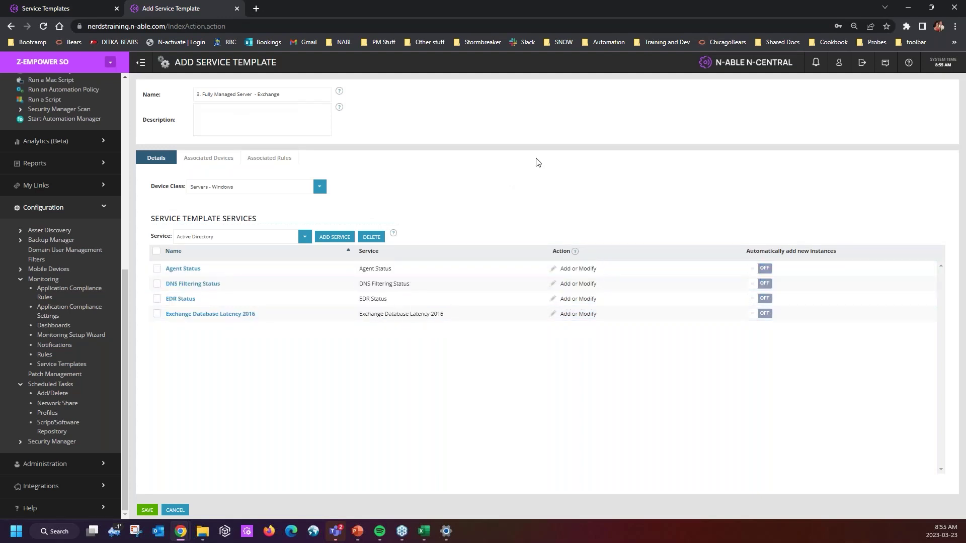
Show The Essentials Program slide in the PowerPoint presentation
{"action": "left_click", "coordinate": [359, 532]}
{"action": "scroll", "coordinate": [129, 283], "scroll_direction": "up", "scroll_amount": 2}
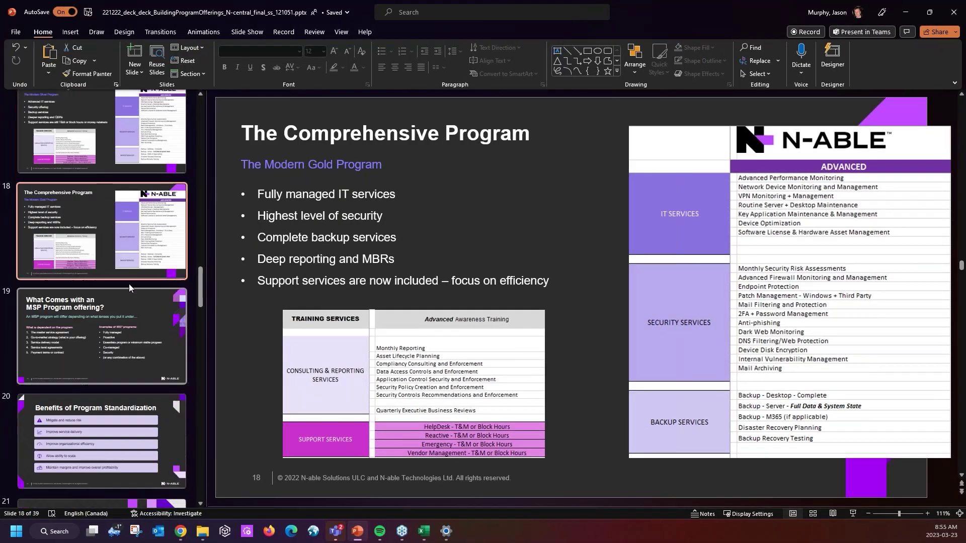
{"action": "scroll", "coordinate": [129, 284], "scroll_direction": "up", "scroll_amount": 1}
{"action": "left_click", "coordinate": [117, 263]}
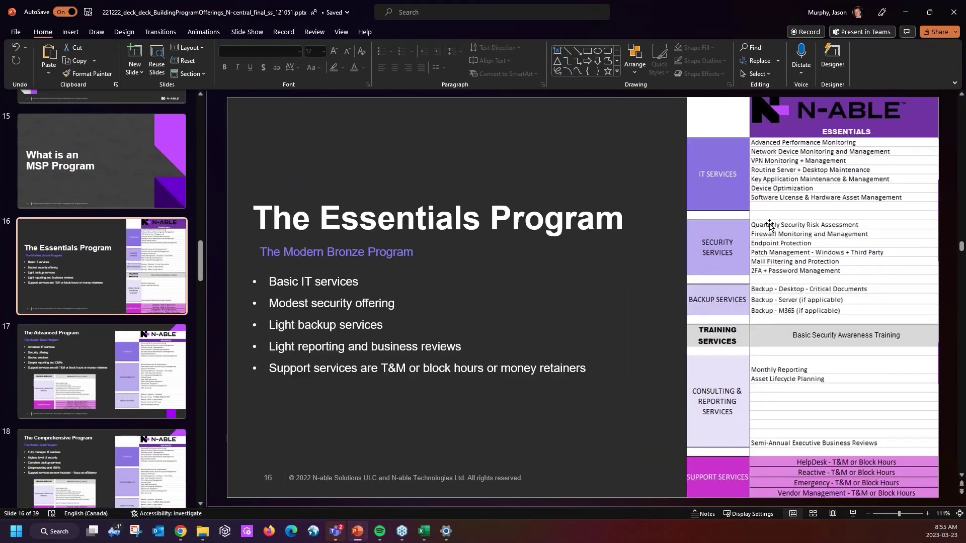
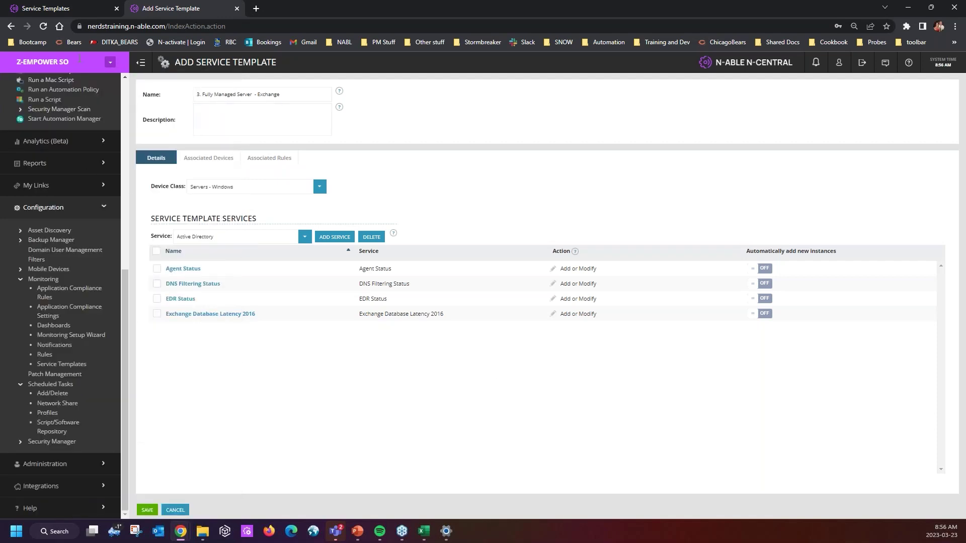
Expand the Administration section of the navigation sidebar
{"action": "left_click", "coordinate": [50, 464]}
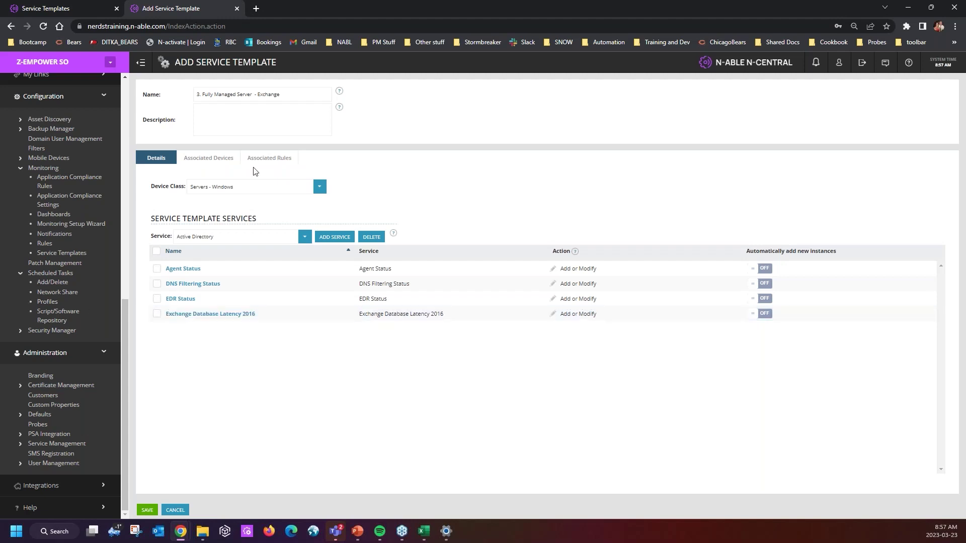
Select the template name, collapse the sidebar groups, and open Administration > Customers
{"action": "left_click", "coordinate": [298, 92]}
{"action": "left_click_drag", "start_coordinate": [298, 93], "coordinate": [198, 92]}
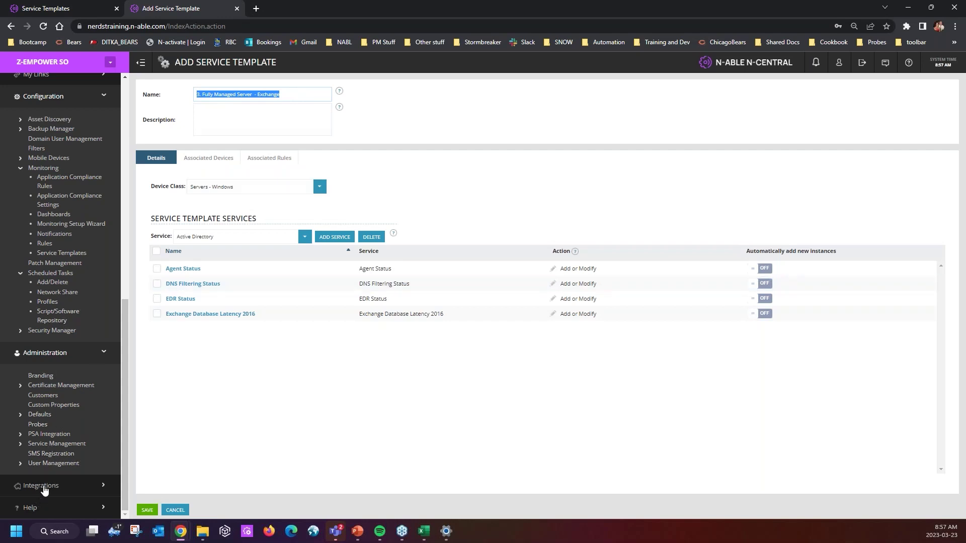
{"action": "left_click", "coordinate": [50, 272]}
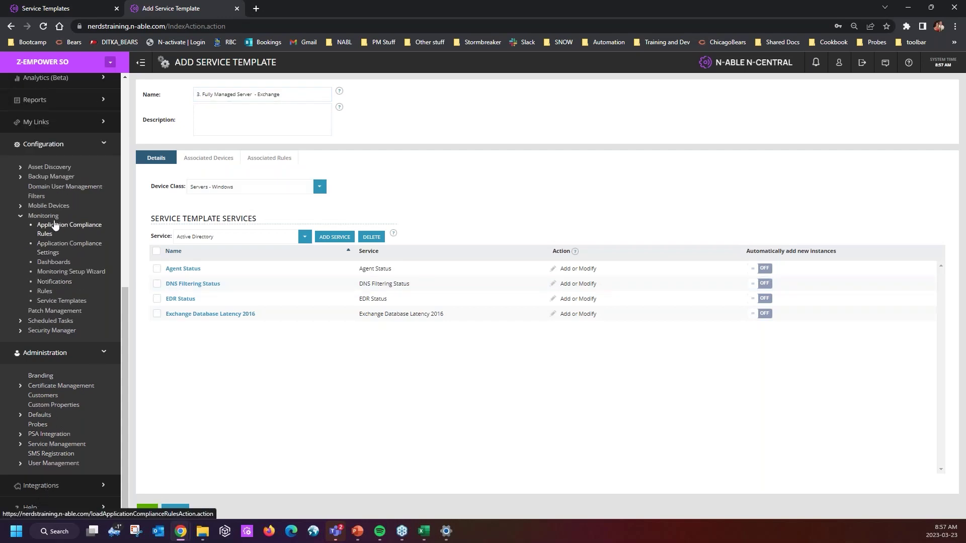
{"action": "left_click", "coordinate": [70, 245]}
{"action": "left_click", "coordinate": [58, 233]}
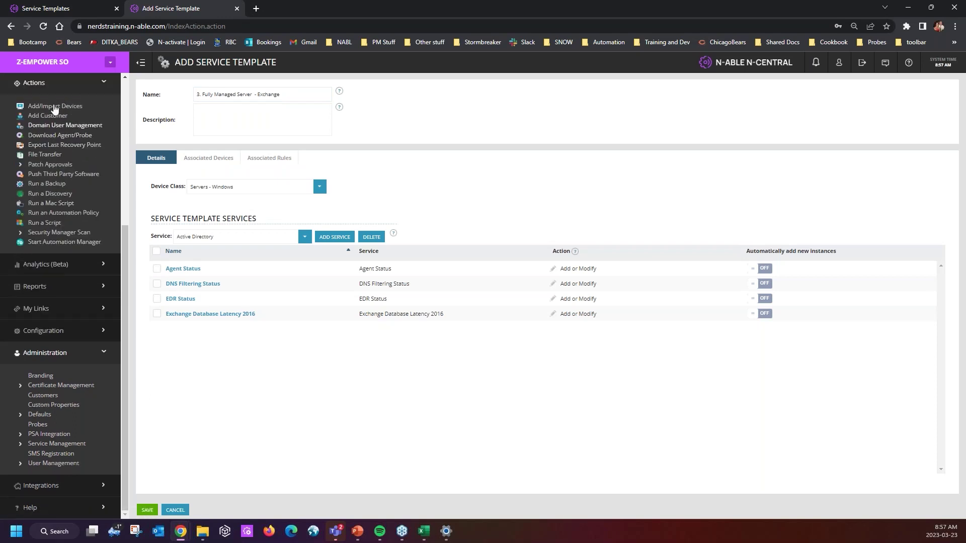
{"action": "left_click", "coordinate": [65, 99]}
{"action": "left_click", "coordinate": [60, 106]}
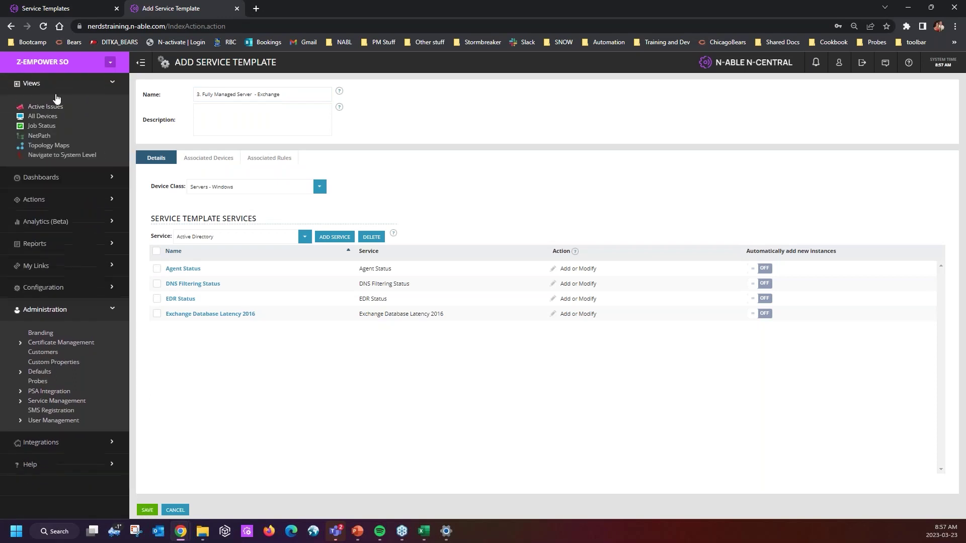
{"action": "left_click", "coordinate": [48, 217]}
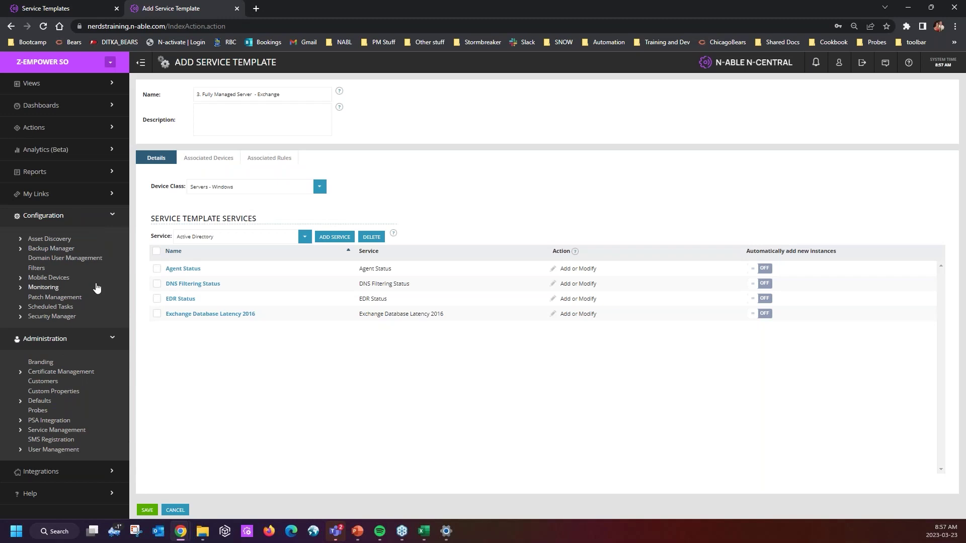
{"action": "left_click", "coordinate": [66, 219]}
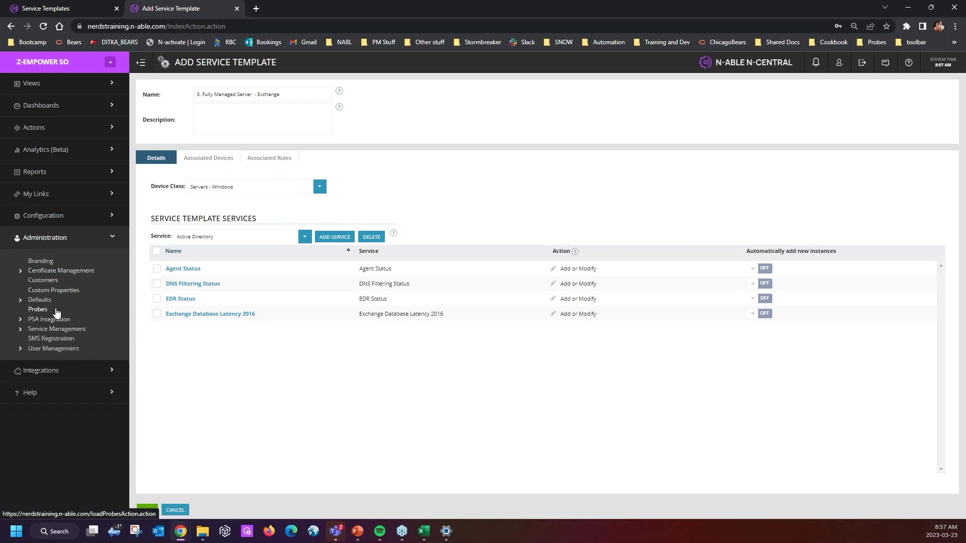
{"action": "left_click", "coordinate": [44, 283]}
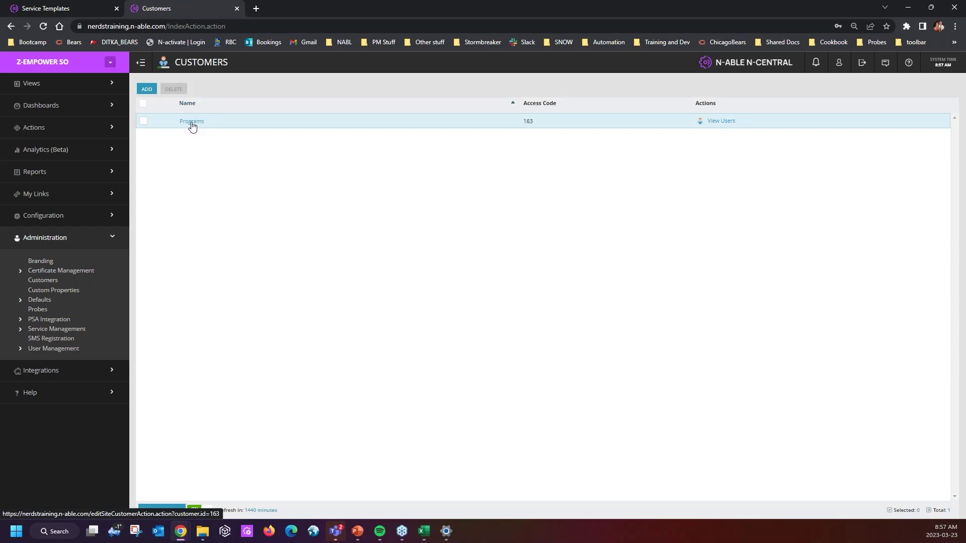
Add customer 'FM - ACME inc.' with External ID 'FullyManaged' and save it
{"action": "left_click", "coordinate": [192, 121]}
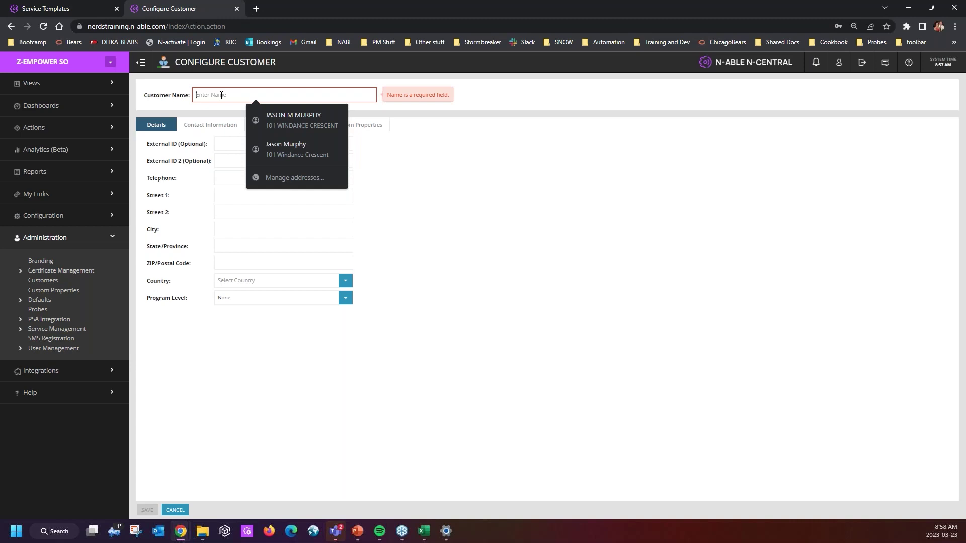
{"action": "type", "text": "FM - ACME inc"}
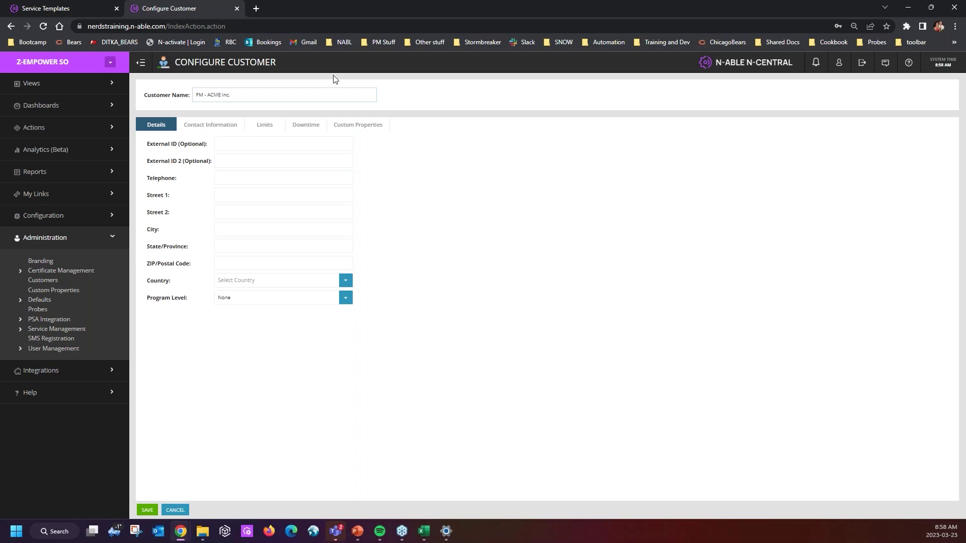
{"action": "left_click_drag", "start_coordinate": [144, 144], "coordinate": [225, 147]}
{"action": "left_click", "coordinate": [239, 146]}
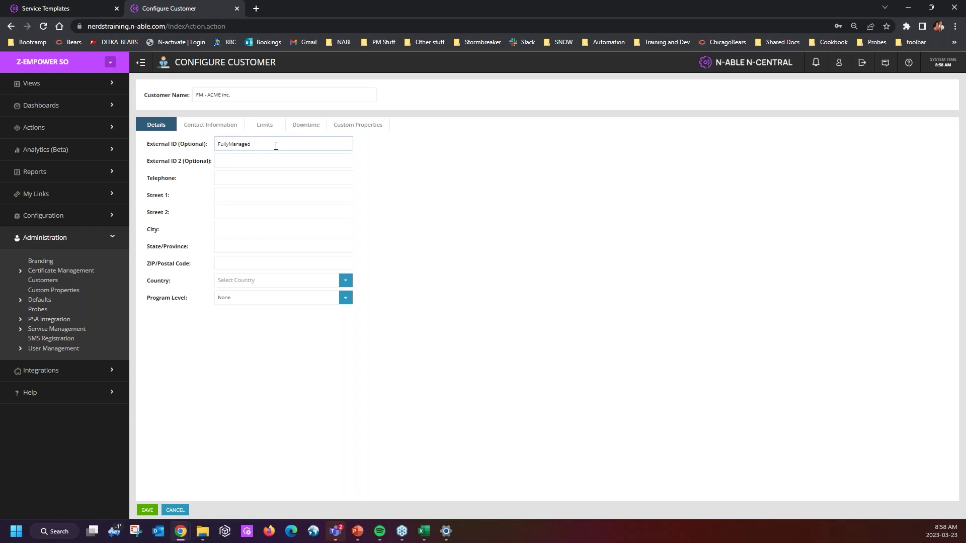
{"action": "mouse_move", "coordinate": [149, 145]}
{"action": "left_mouse_down"}
{"action": "mouse_move", "coordinate": [247, 145]}
{"action": "mouse_move", "coordinate": [146, 147]}
{"action": "left_mouse_up"}
{"action": "left_click", "coordinate": [248, 144]}
{"action": "double_click", "coordinate": [256, 144]}
{"action": "double_click", "coordinate": [200, 95]}
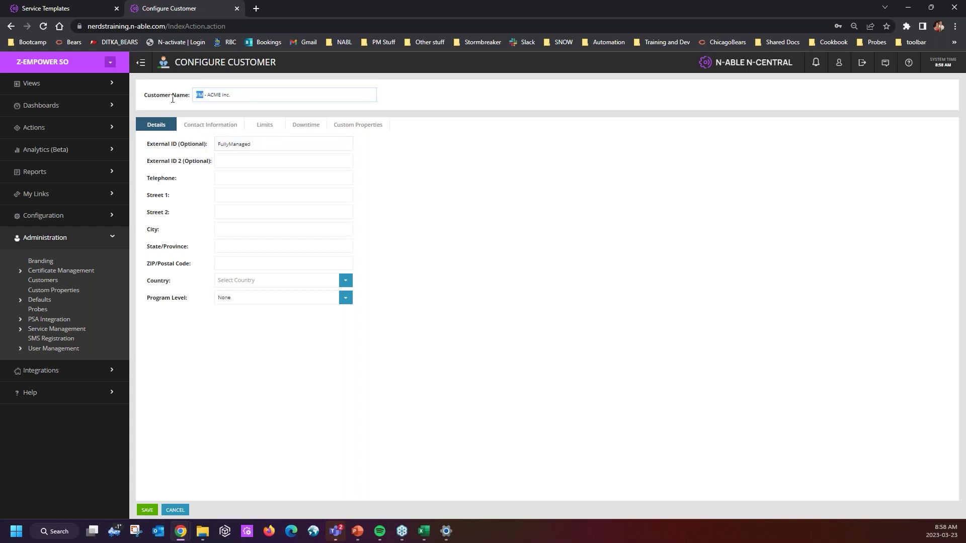
{"action": "left_click", "coordinate": [148, 510]}
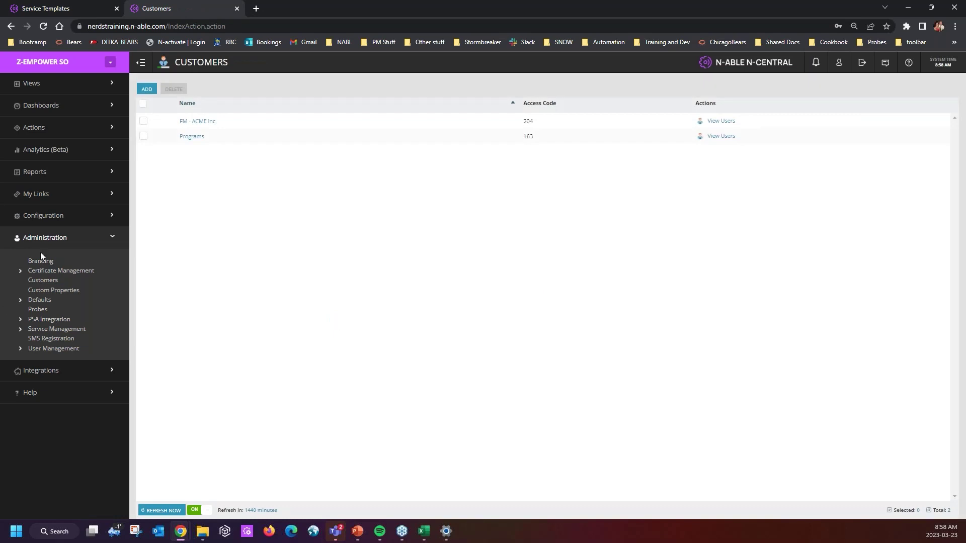
Start a new device filter named 'Fully Managed' under Configuration > Filters
{"action": "left_click", "coordinate": [35, 216]}
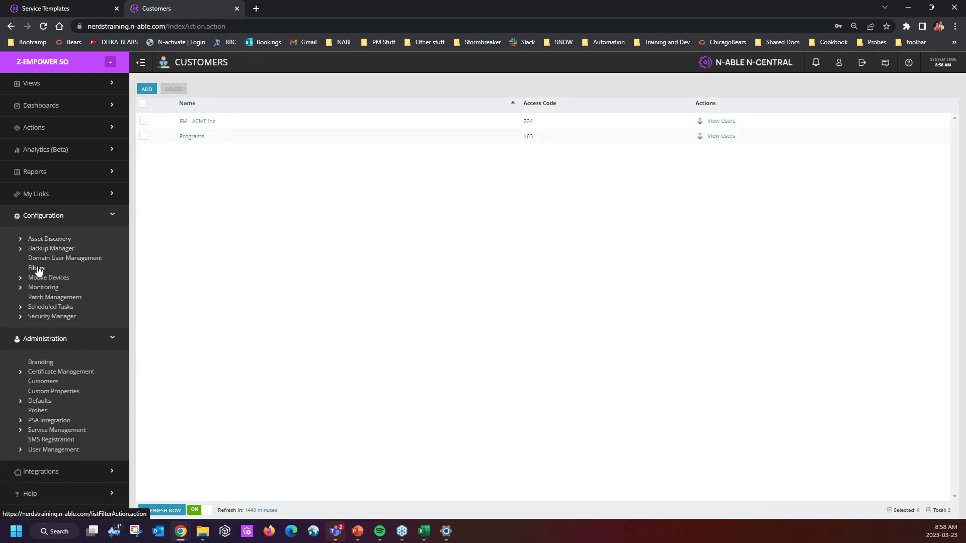
{"action": "left_click", "coordinate": [36, 268]}
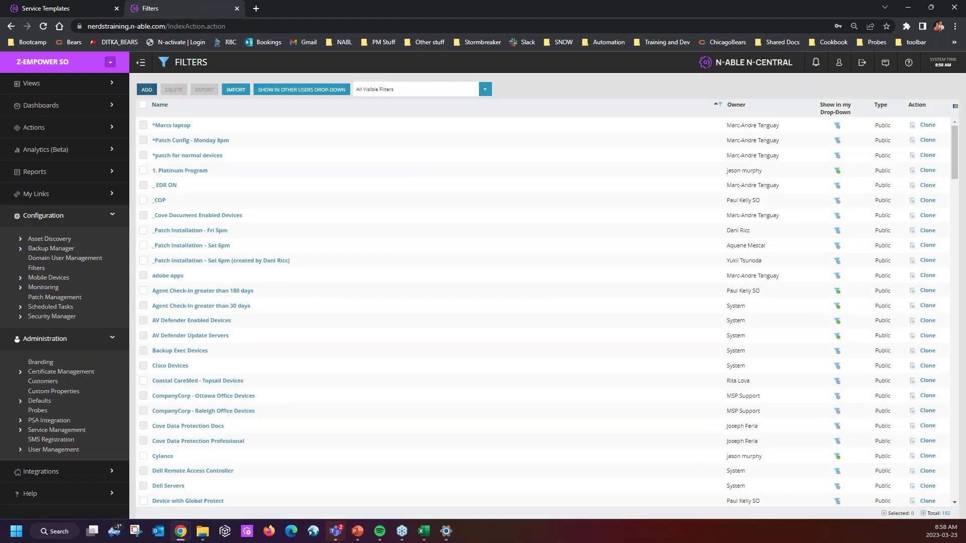
{"action": "left_click", "coordinate": [147, 89]}
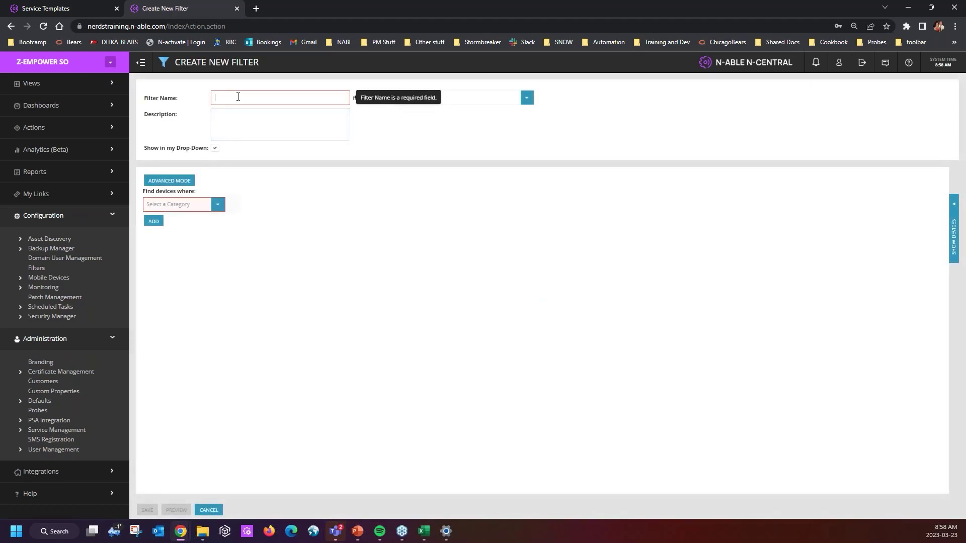
{"action": "type", "text": "Fully Managed"}
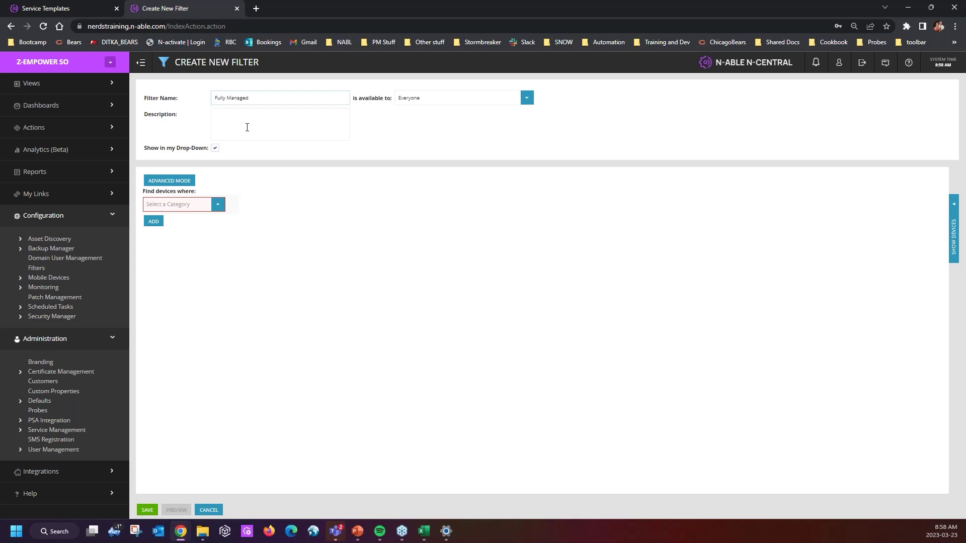
Set the condition Organization > Customer External ID EQUAL TO 'FullyManaged' and preview matching devices
{"action": "left_click", "coordinate": [217, 204]}
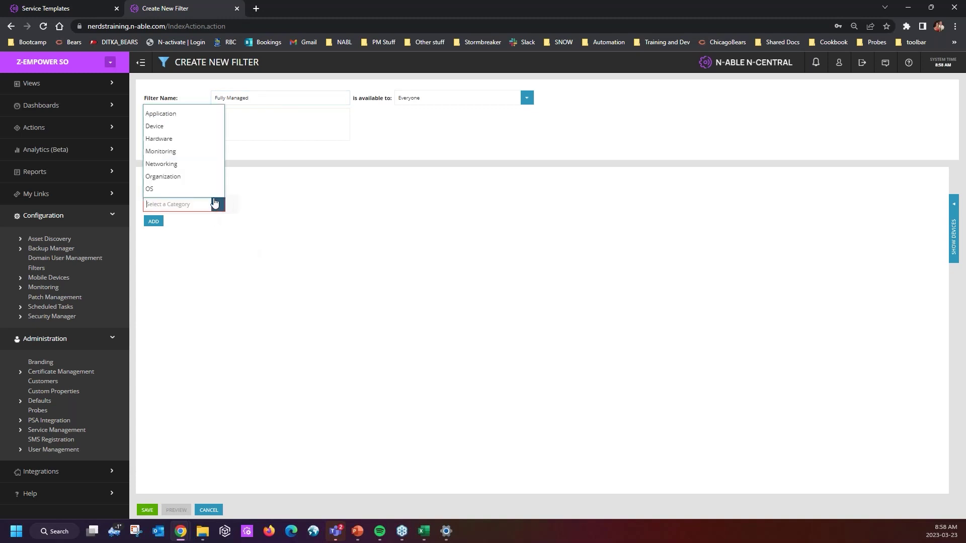
{"action": "left_click", "coordinate": [171, 176]}
{"action": "left_click", "coordinate": [356, 206]}
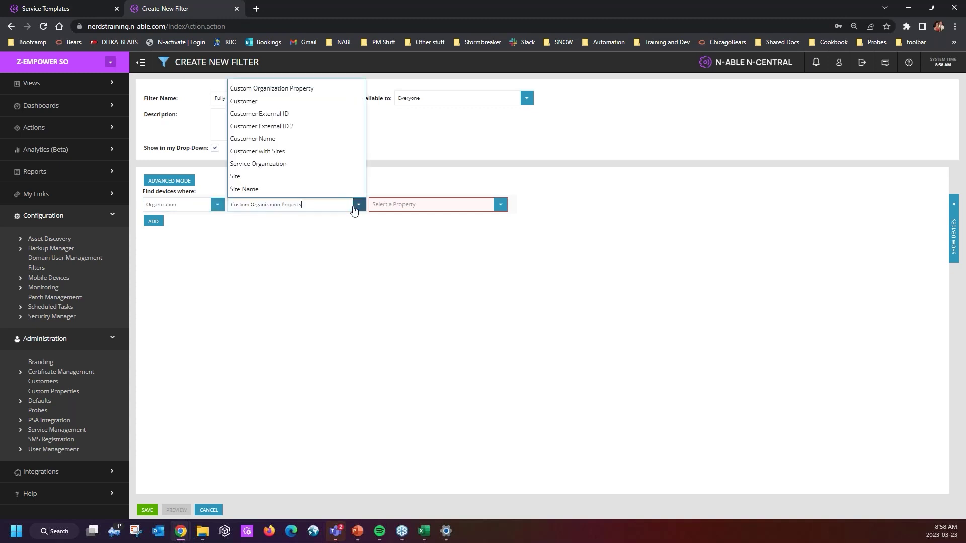
{"action": "left_click", "coordinate": [280, 113]}
{"action": "left_click", "coordinate": [429, 207]}
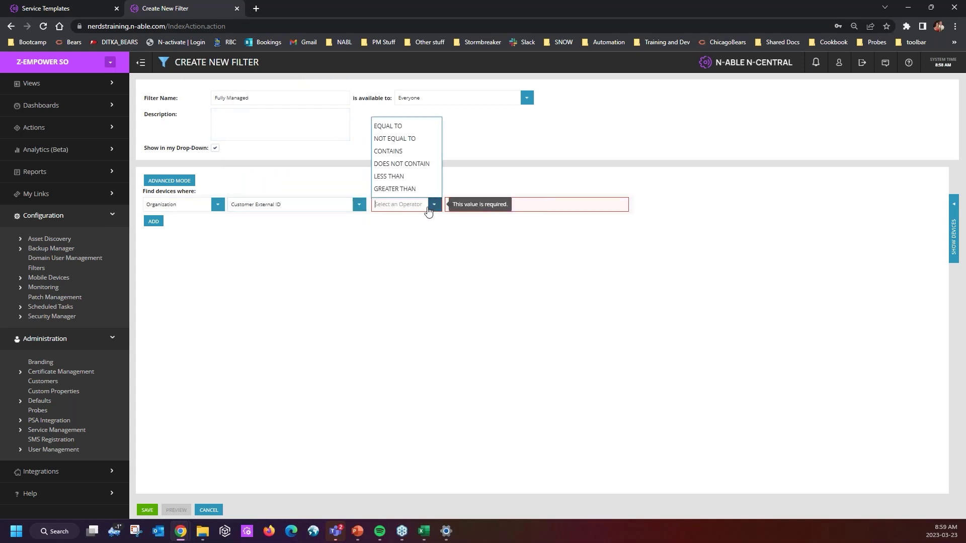
{"action": "left_click", "coordinate": [388, 126]}
{"action": "left_click", "coordinate": [506, 208]}
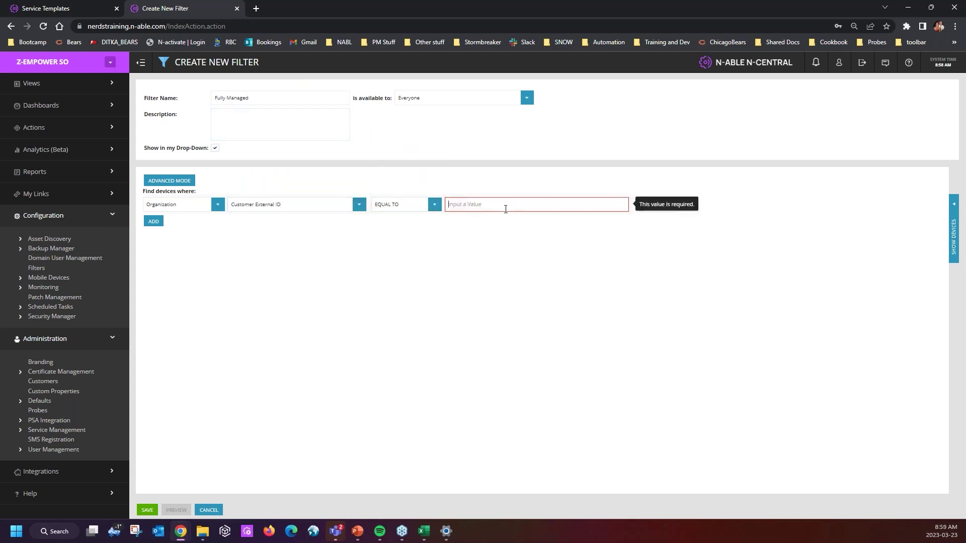
{"action": "type", "text": "FullyManaged"}
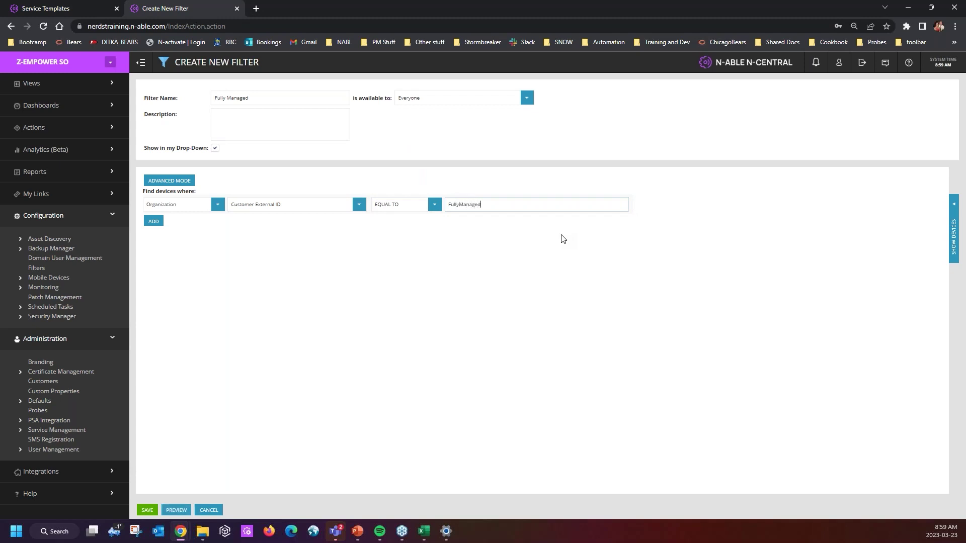
{"action": "left_click", "coordinate": [177, 510]}
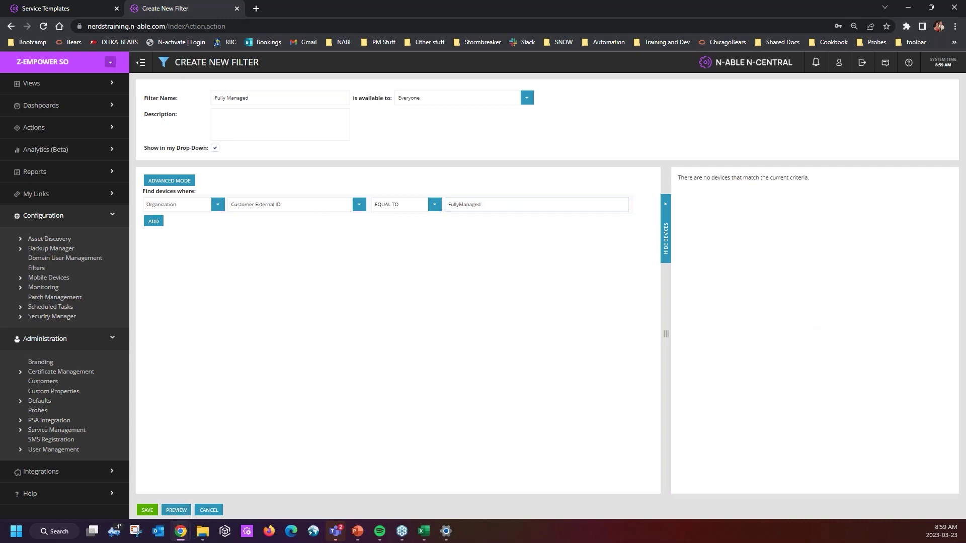
Reopen customer FM - ACME inc., correct its External ID to 'Fully Managed', and save
{"action": "left_click", "coordinate": [44, 384]}
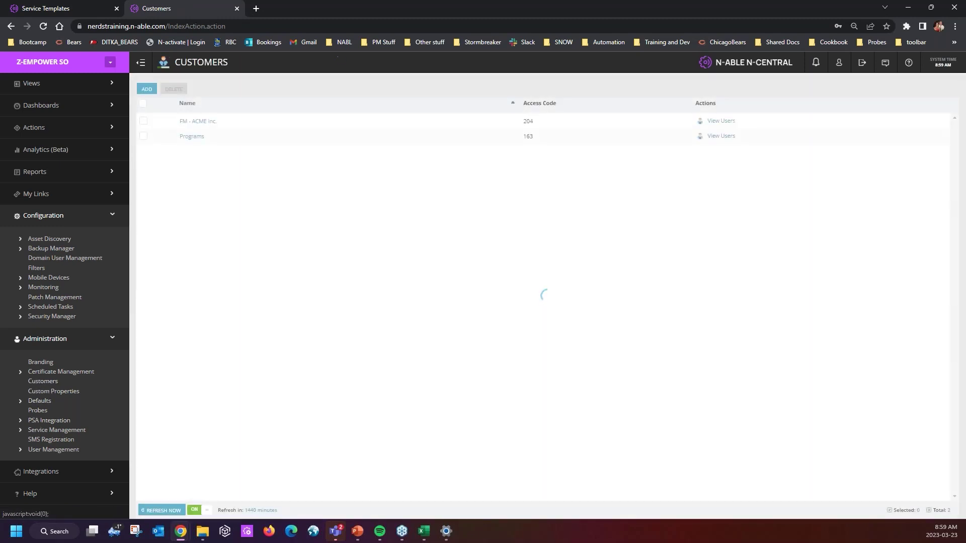
{"action": "left_click", "coordinate": [198, 122]}
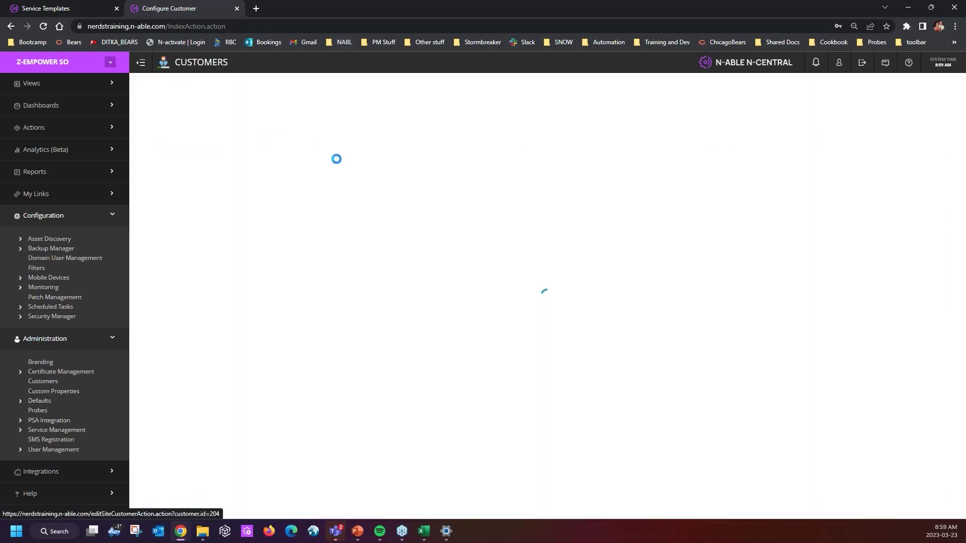
{"action": "left_click_drag", "start_coordinate": [280, 144], "coordinate": [151, 155]}
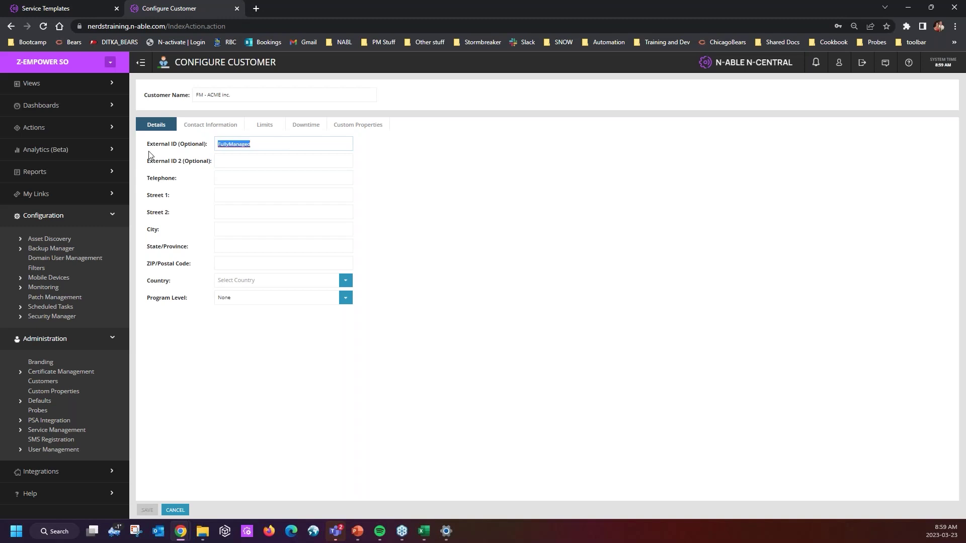
{"action": "left_click", "coordinate": [265, 146]}
{"action": "left_click_drag", "start_coordinate": [265, 146], "coordinate": [213, 159]}
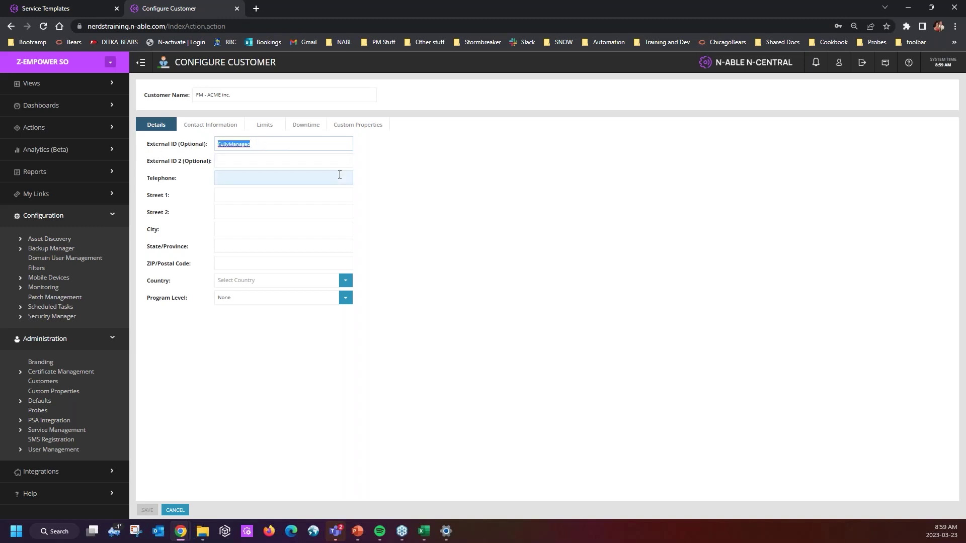
{"action": "type", "text": "FullyManaged"}
{"action": "left_click_drag", "start_coordinate": [266, 144], "coordinate": [240, 179]}
{"action": "left_click", "coordinate": [511, 215]}
{"action": "left_click", "coordinate": [273, 146]}
{"action": "left_click", "coordinate": [230, 146]}
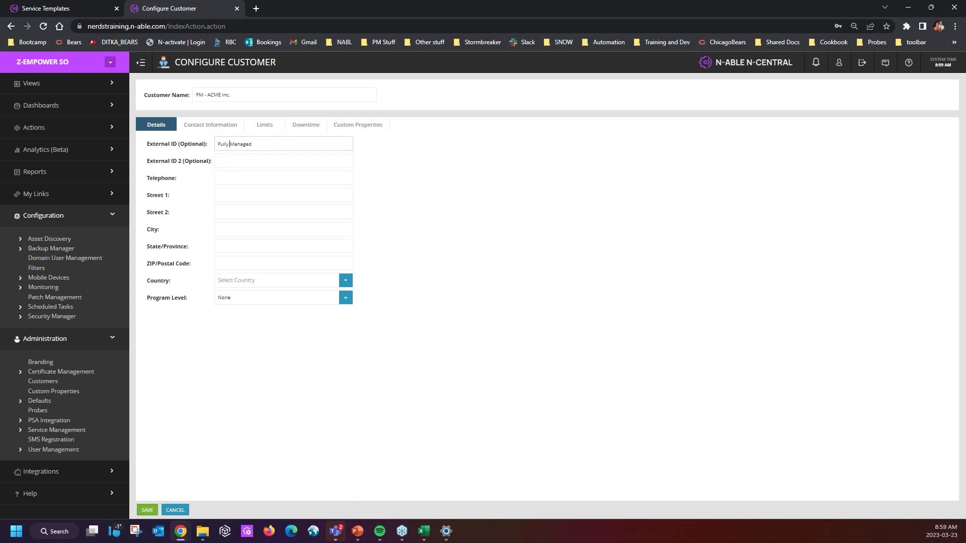
{"action": "left_click", "coordinate": [147, 510]}
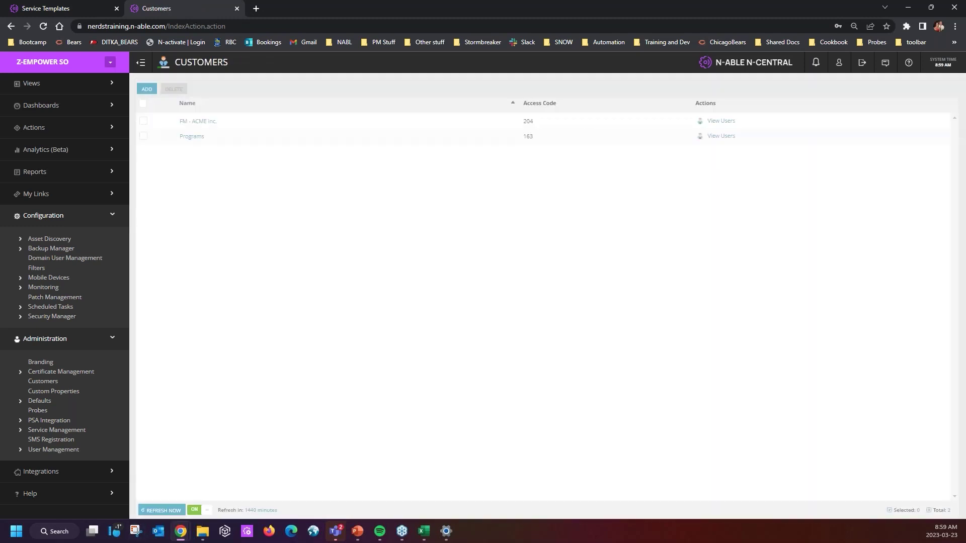
Create filter 'Fully Managed' with Customer External ID EQUAL TO 'FullyManaged' and preview devices
{"action": "left_click", "coordinate": [37, 268]}
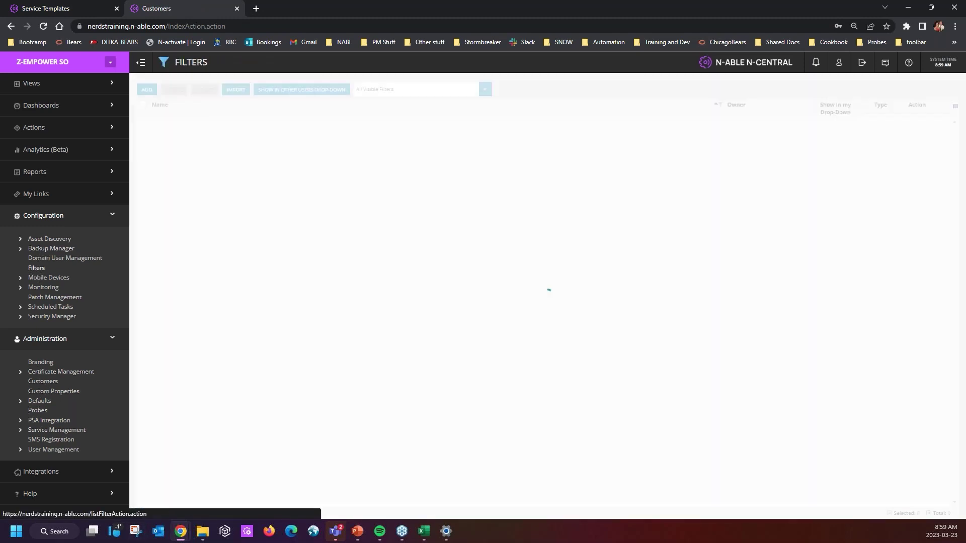
{"action": "left_click", "coordinate": [147, 91]}
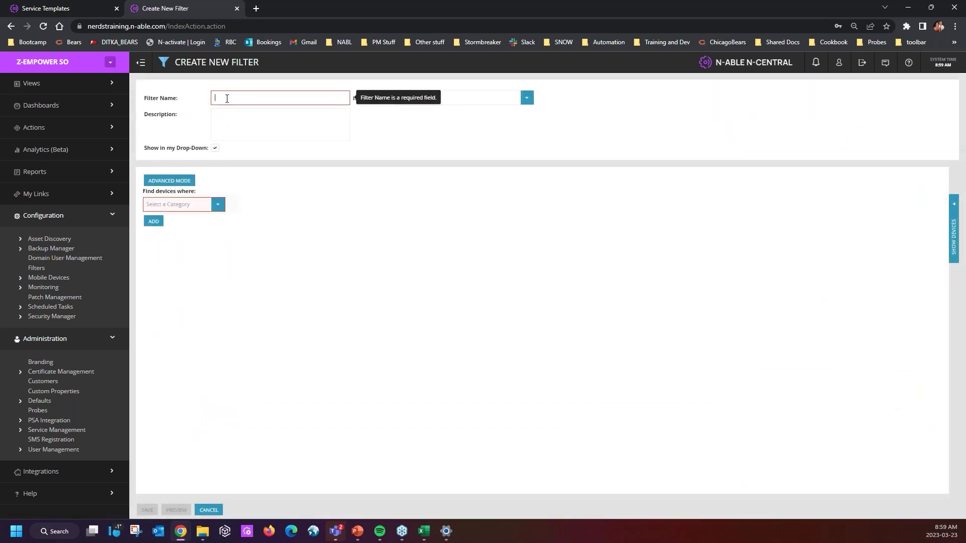
{"action": "type", "text": "Fu"}
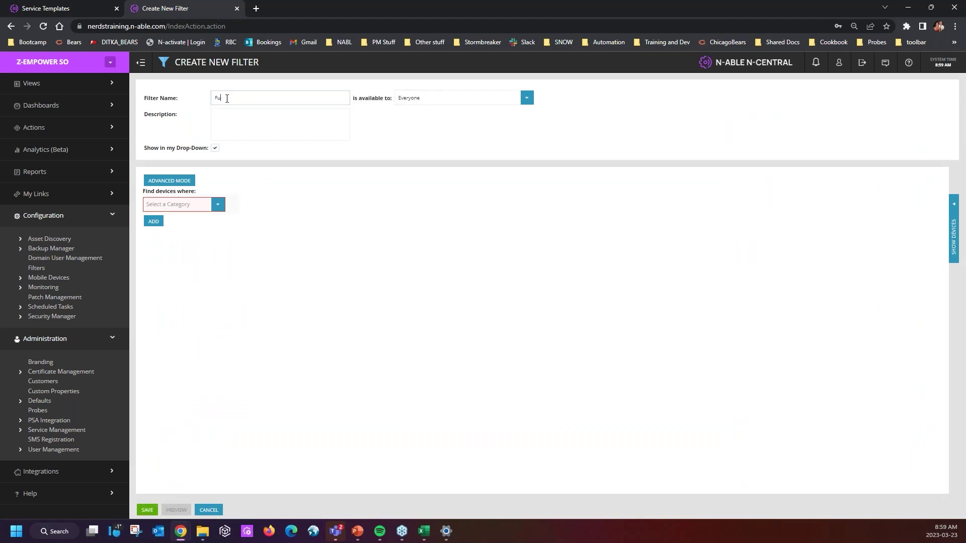
{"action": "type", "text": "lly Managed"}
{"action": "left_click", "coordinate": [192, 204]}
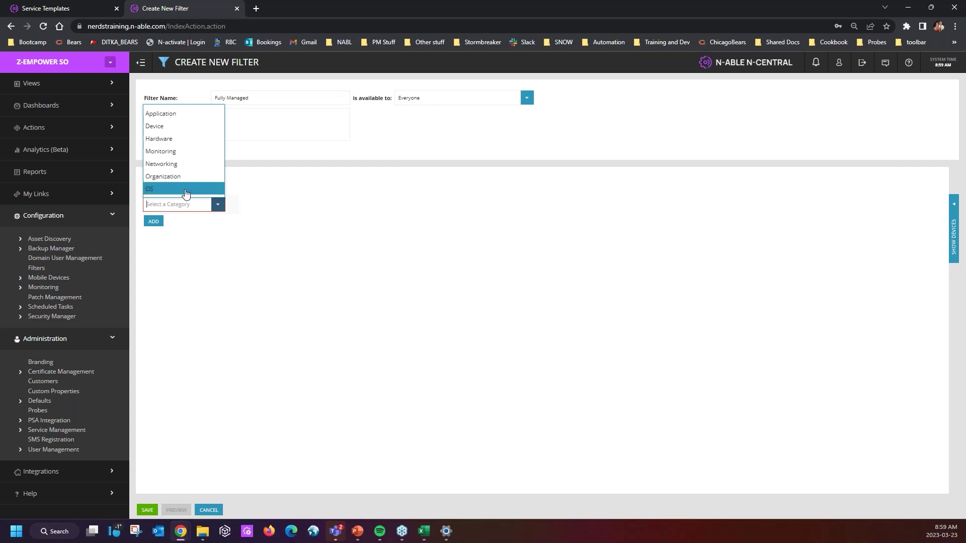
{"action": "left_click", "coordinate": [162, 176]}
{"action": "left_click", "coordinate": [359, 205]}
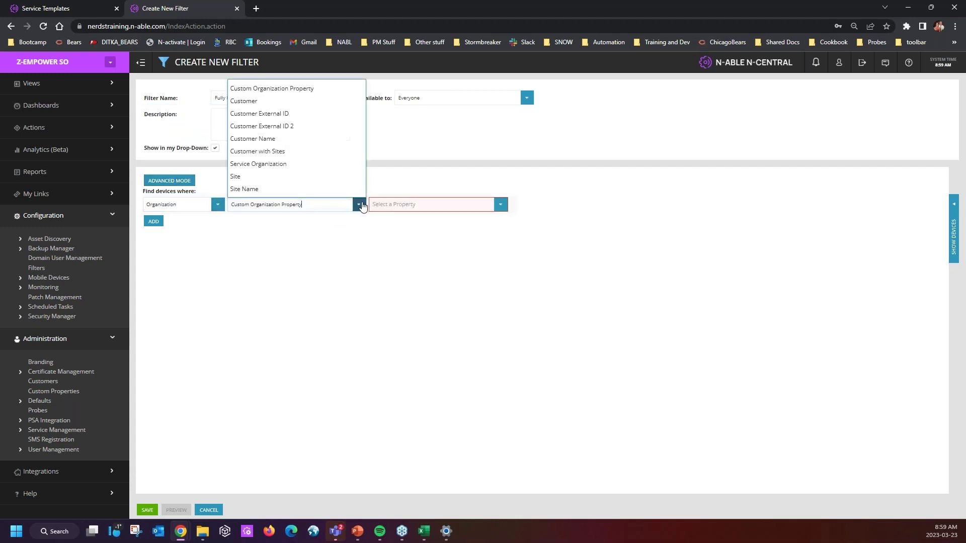
{"action": "left_click", "coordinate": [259, 114]}
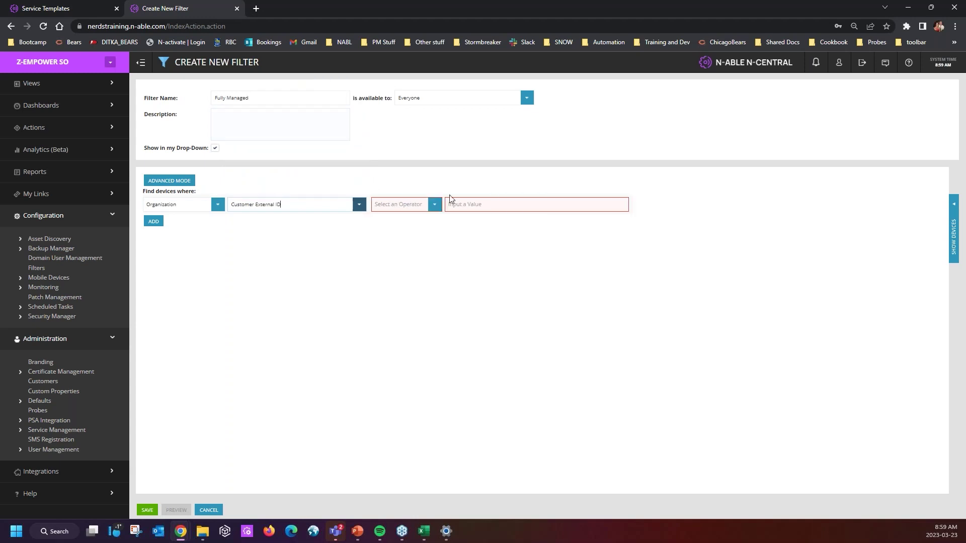
{"action": "left_click", "coordinate": [434, 204]}
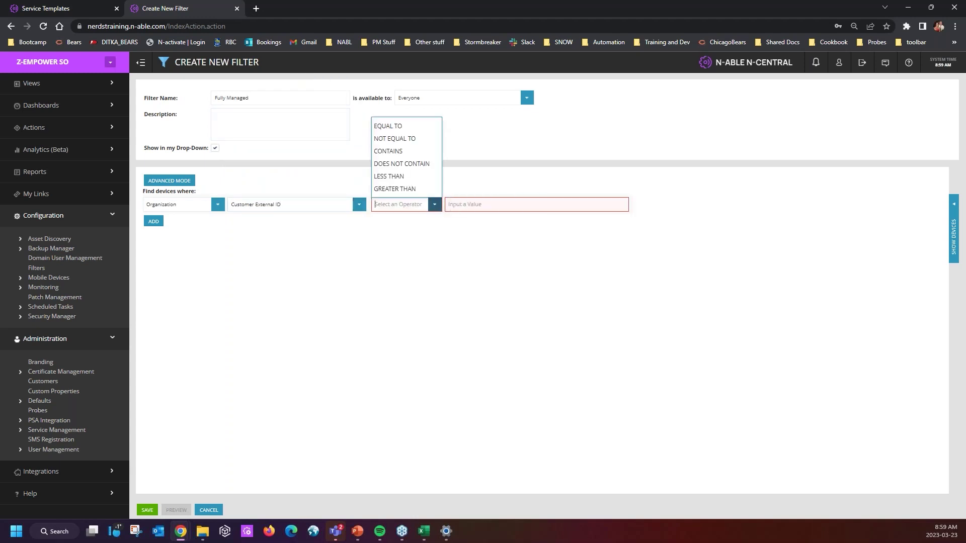
{"action": "left_click", "coordinate": [395, 126]}
{"action": "left_click", "coordinate": [479, 204]}
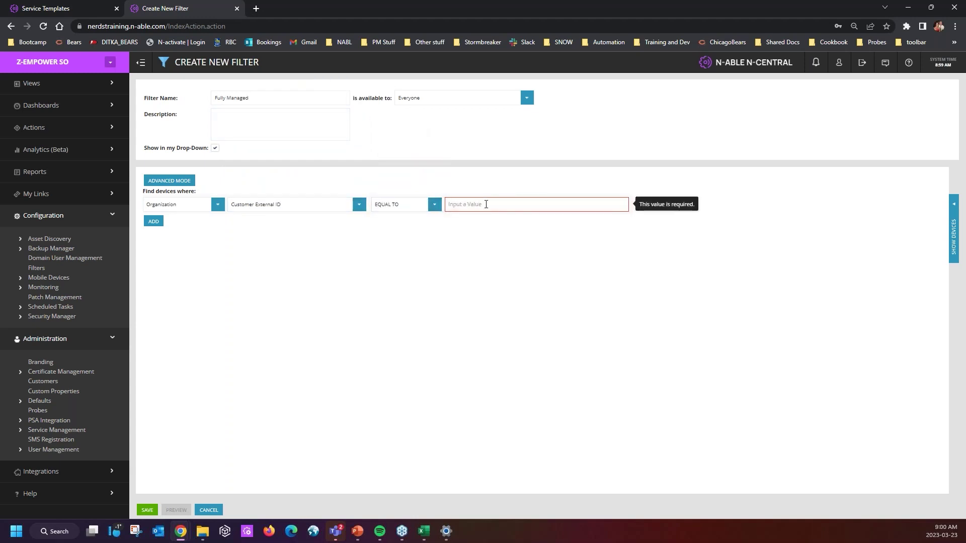
{"action": "type", "text": "Fully Managed"}
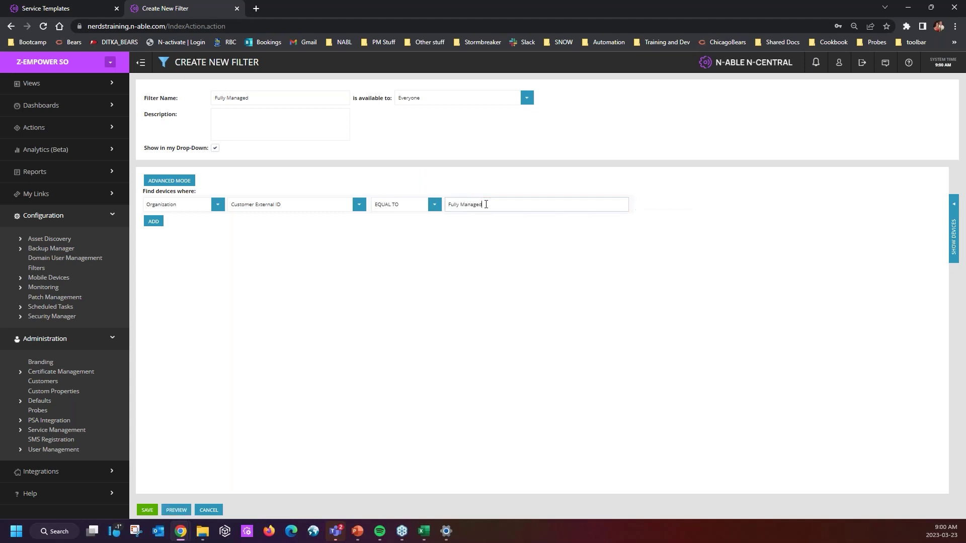
{"action": "left_click", "coordinate": [176, 515]}
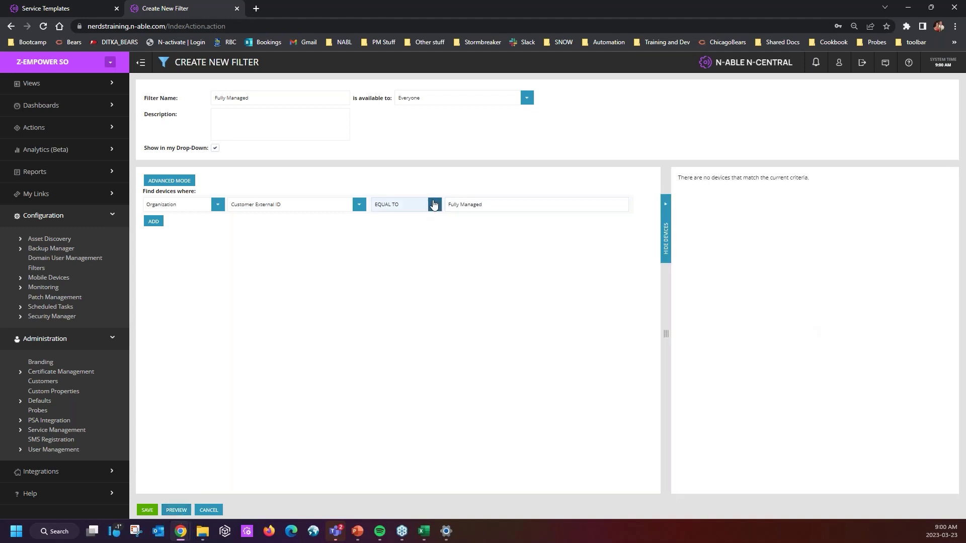
Switch the comparison to CONTAINS and rerun the preview, still finding no devices
{"action": "left_click", "coordinate": [409, 204]}
{"action": "left_click", "coordinate": [398, 150]}
{"action": "left_click", "coordinate": [176, 510]}
{"action": "left_click", "coordinate": [460, 204]}
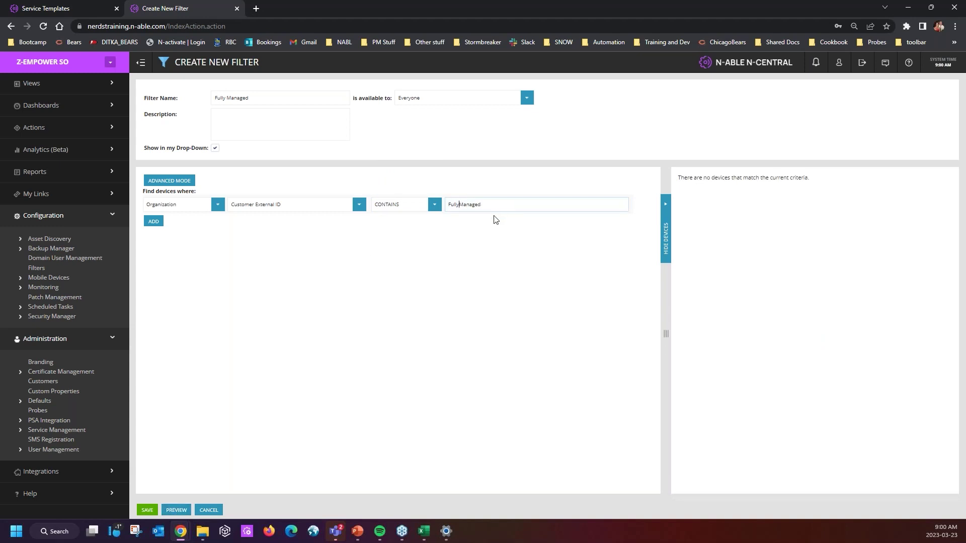
{"action": "left_click", "coordinate": [176, 510]}
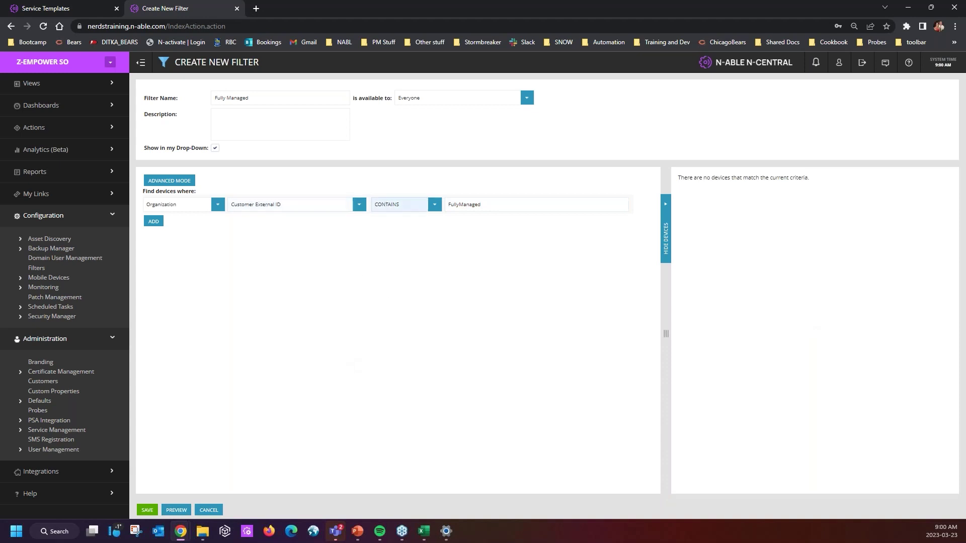
{"action": "left_click", "coordinate": [358, 205]}
Make the condition Customer External ID 2 CONTAINS 'Fully Managed' and preview; no devices match
{"action": "left_click", "coordinate": [257, 126]}
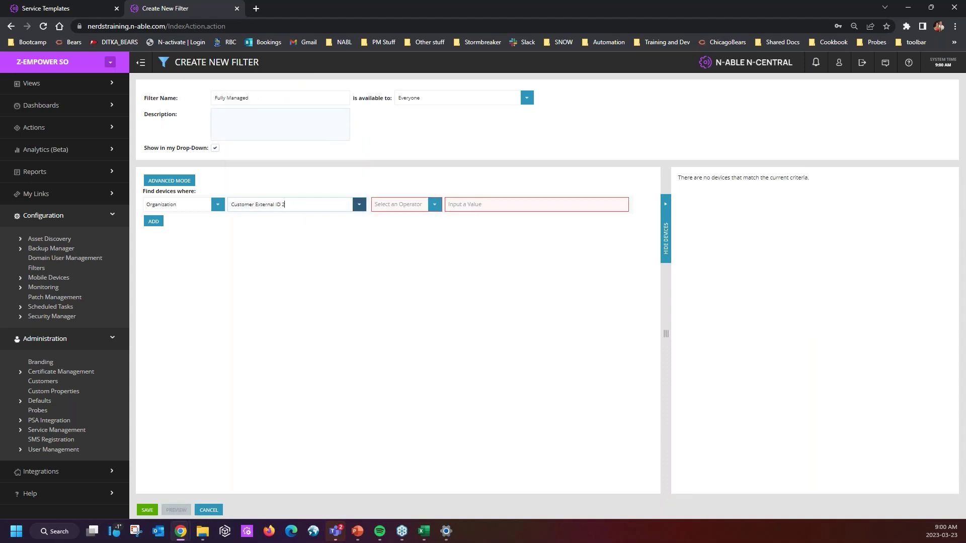
{"action": "left_click", "coordinate": [434, 204]}
{"action": "left_click", "coordinate": [400, 147]}
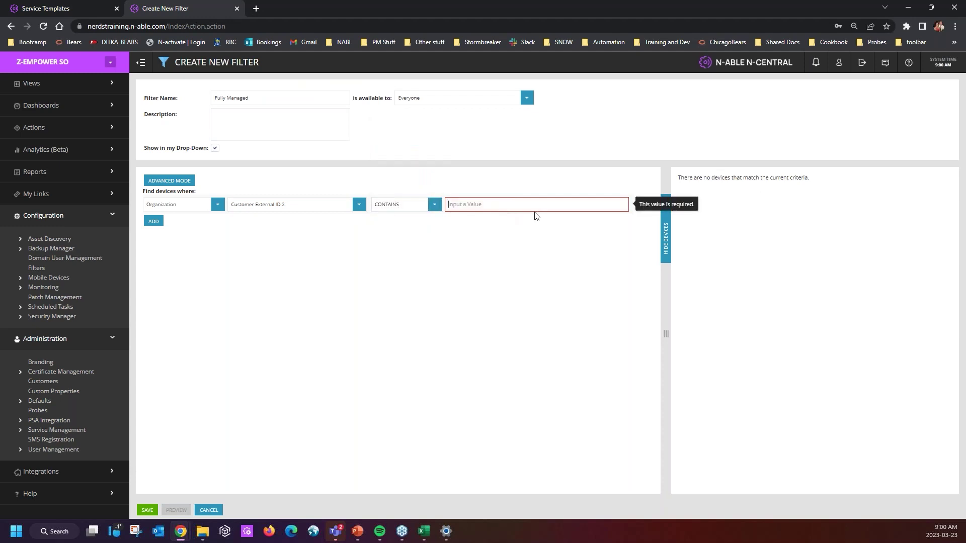
{"action": "type", "text": "Fully Manage"}
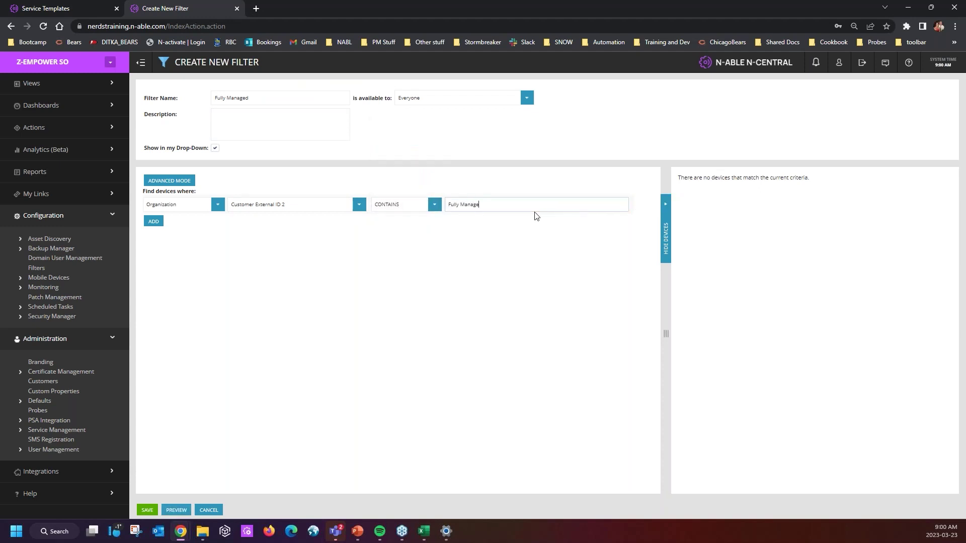
{"action": "type", "text": "d"}
{"action": "left_click", "coordinate": [176, 510]}
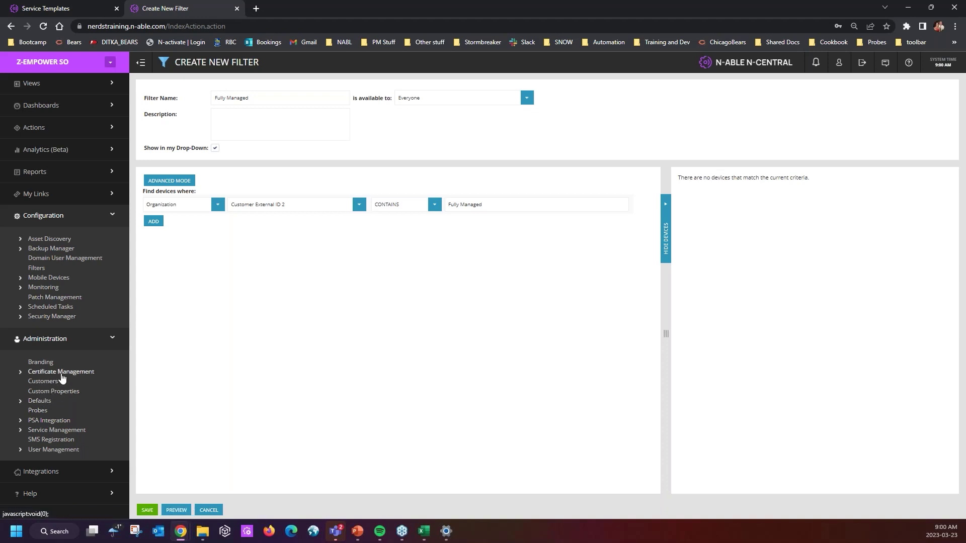
{"action": "right_click", "coordinate": [43, 382]}
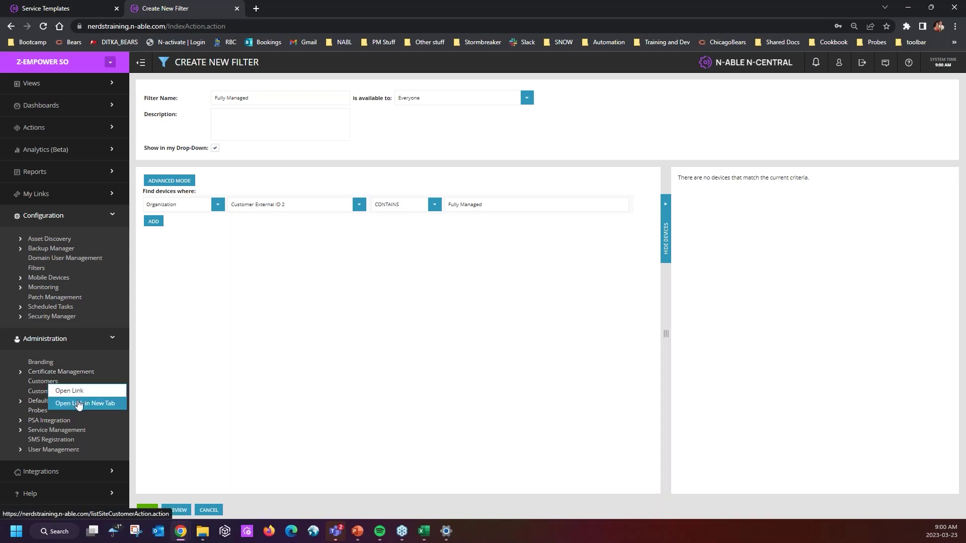
In a new tab, set customer FM - ACME inc.'s External ID 2 to 'FM' and save
{"action": "left_click", "coordinate": [91, 400]}
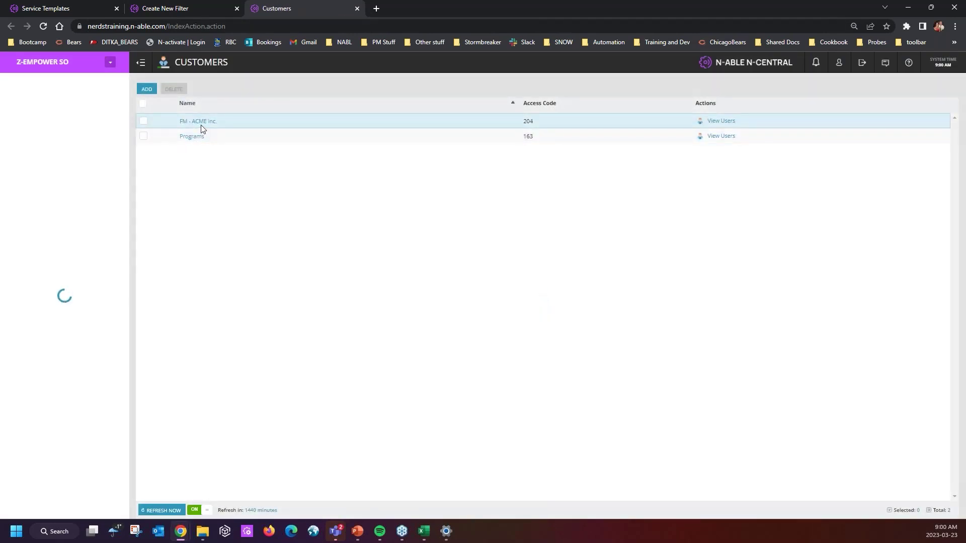
{"action": "left_click", "coordinate": [198, 122]}
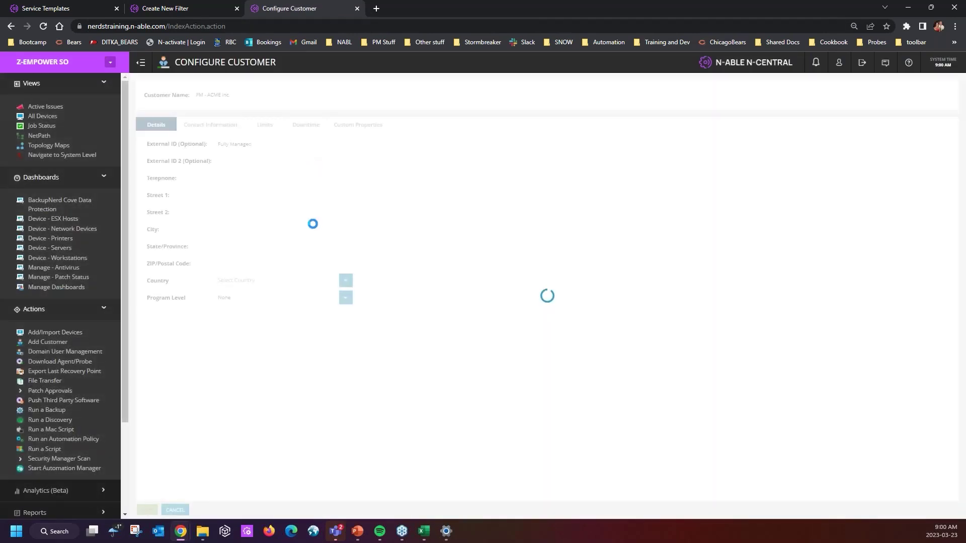
{"action": "left_click", "coordinate": [267, 145]}
{"action": "left_click", "coordinate": [237, 160]}
{"action": "type", "text": "fm"}
{"action": "key", "text": "BackSpace"}
{"action": "key", "text": "BackSpace"}
{"action": "type", "text": "FM"}
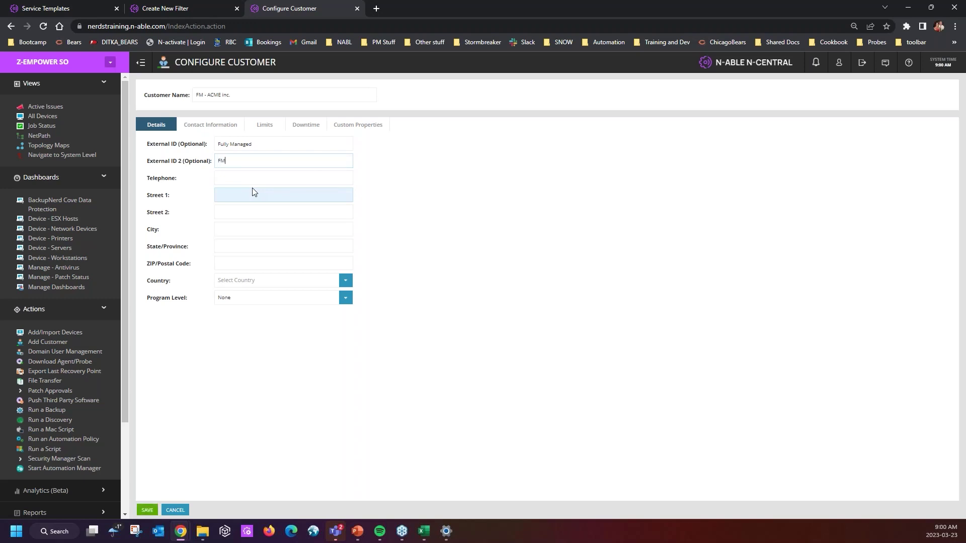
{"action": "left_click", "coordinate": [156, 511]}
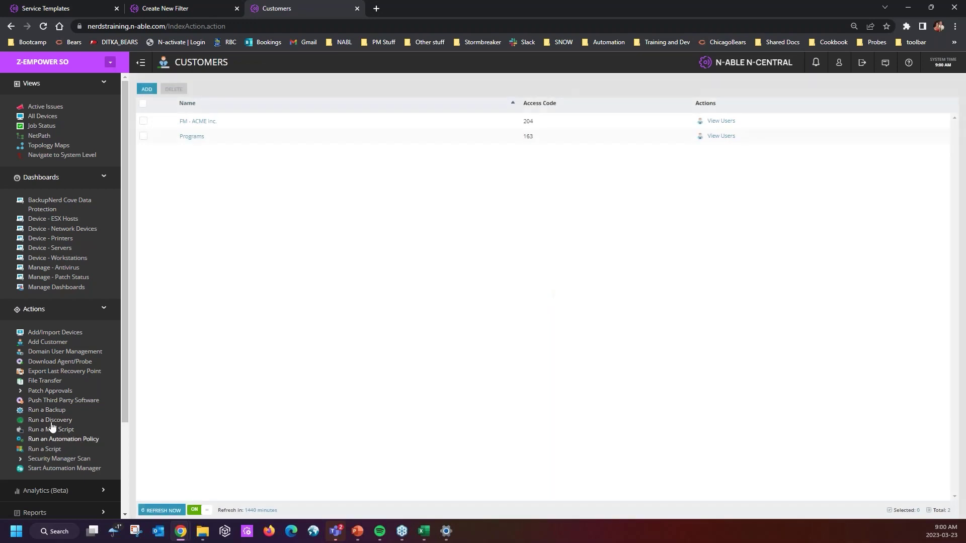
Review the five custom properties under Administration, then go to Configuration > Filters
{"action": "scroll", "coordinate": [13, 435], "scroll_direction": "down", "scroll_amount": 3}
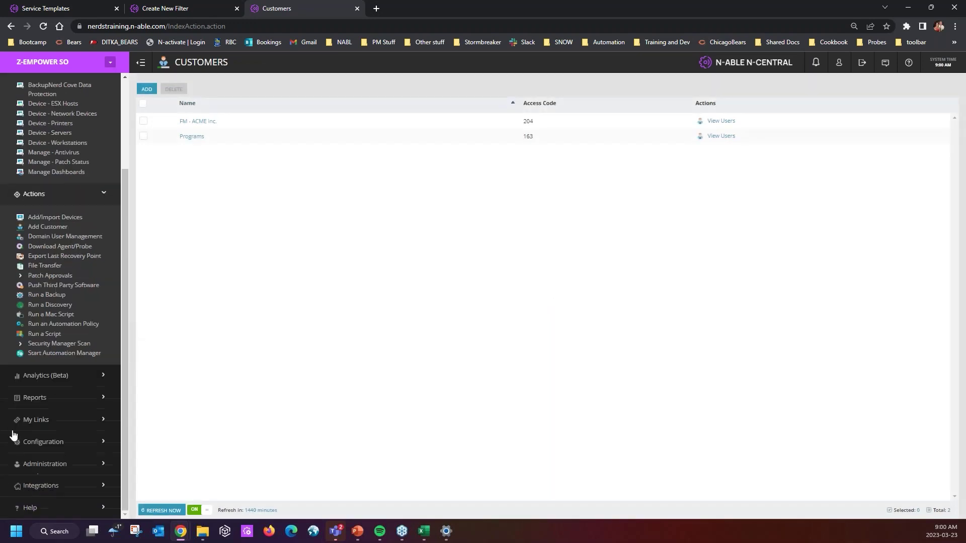
{"action": "left_click", "coordinate": [51, 464]}
{"action": "scroll", "coordinate": [48, 433], "scroll_direction": "down", "scroll_amount": 3}
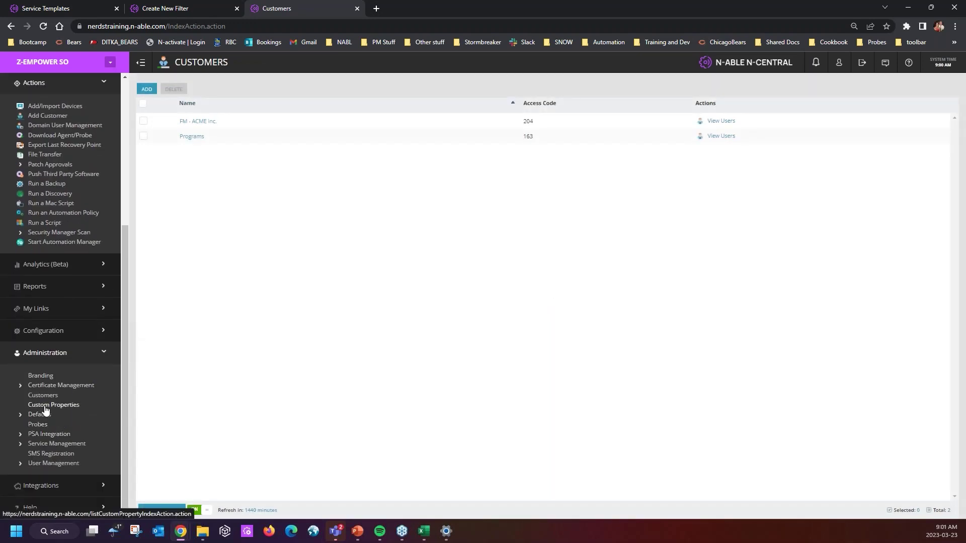
{"action": "left_click", "coordinate": [44, 407]}
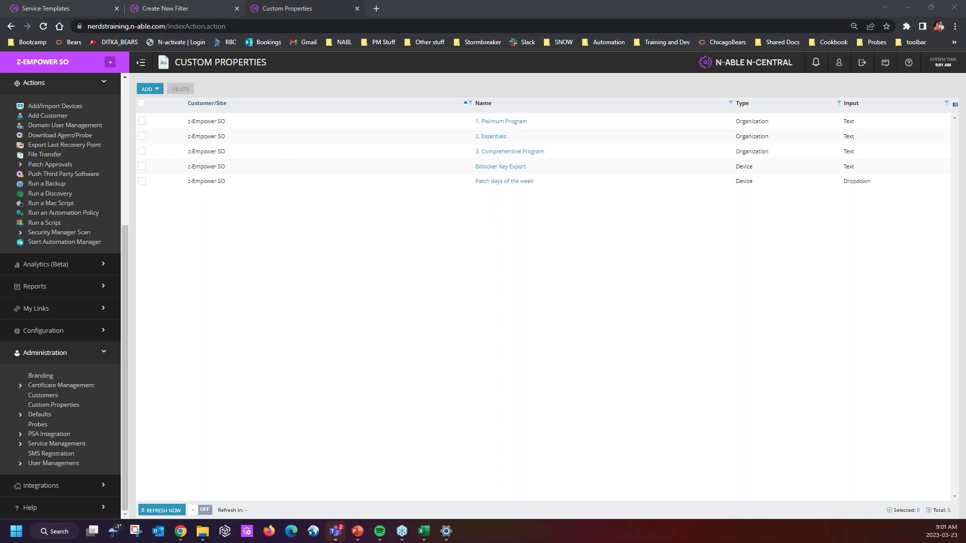
{"action": "left_click", "coordinate": [430, 306]}
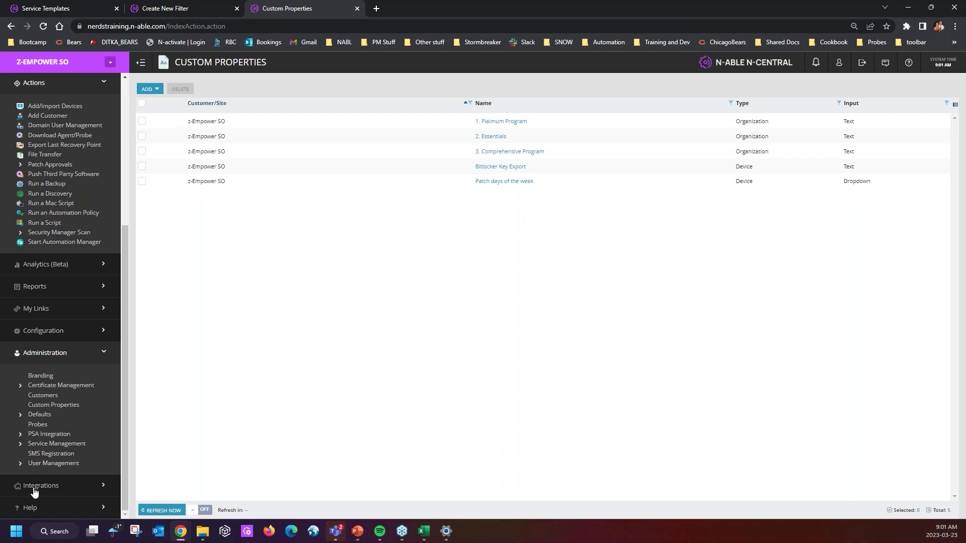
{"action": "left_click", "coordinate": [41, 331]}
{"action": "left_click", "coordinate": [37, 383]}
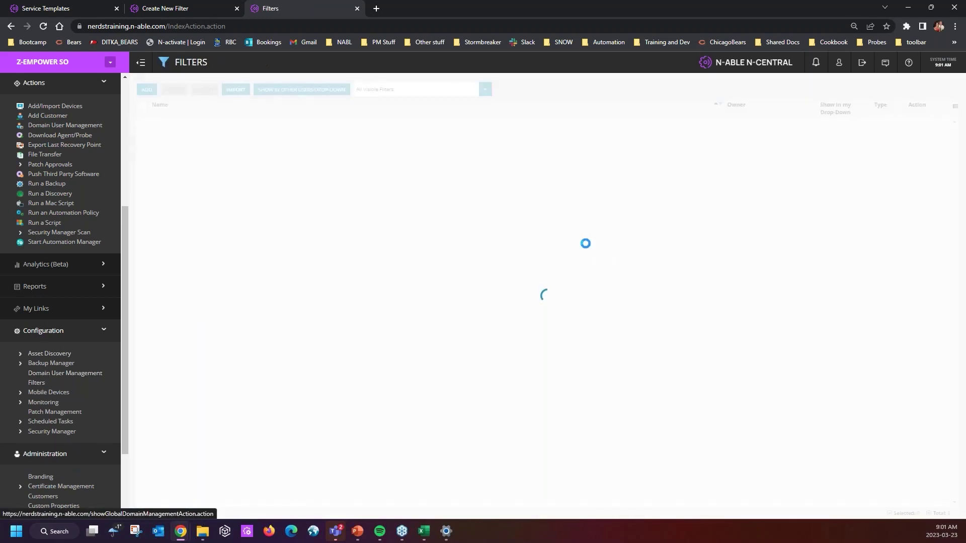
Draft a filter with Organization > Customer External ID 2 EQUAL TO 'Fully Managed' and show devices
{"action": "left_click", "coordinate": [147, 90]}
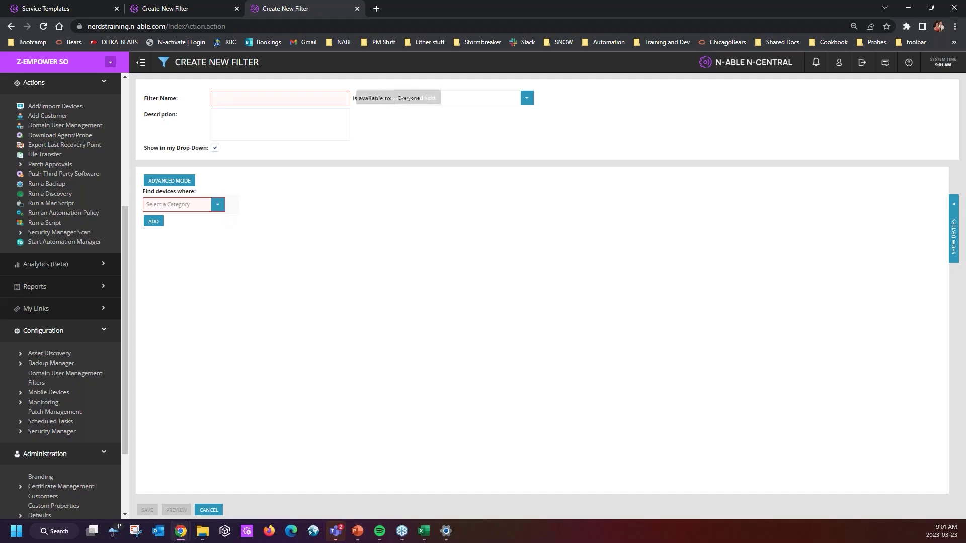
{"action": "left_click", "coordinate": [218, 205]}
{"action": "left_click", "coordinate": [175, 181]}
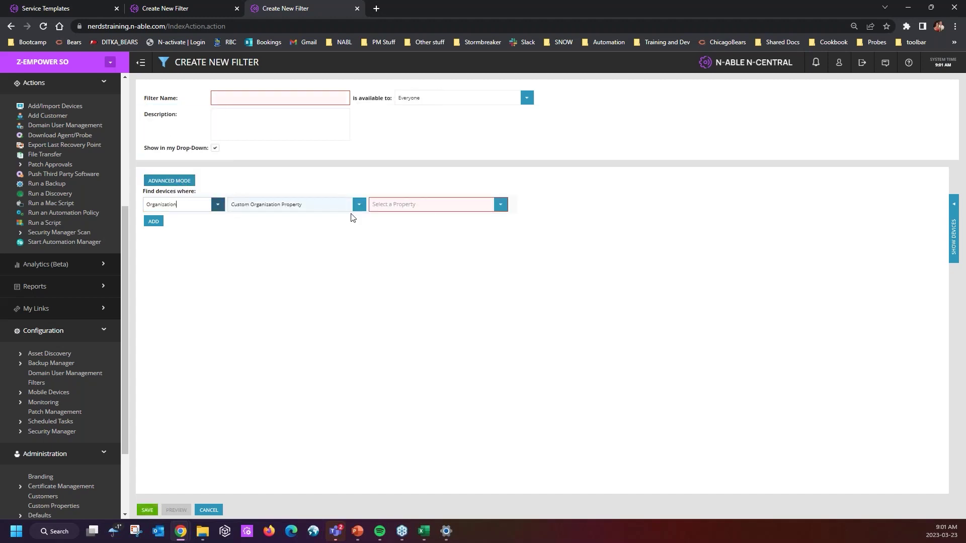
{"action": "left_click", "coordinate": [359, 204]}
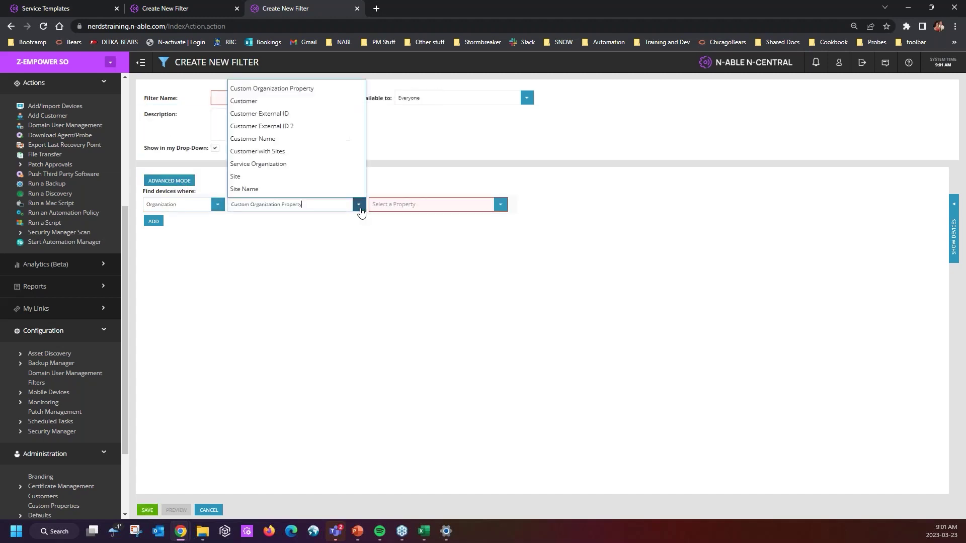
{"action": "left_click", "coordinate": [286, 127]}
{"action": "left_click", "coordinate": [434, 204]}
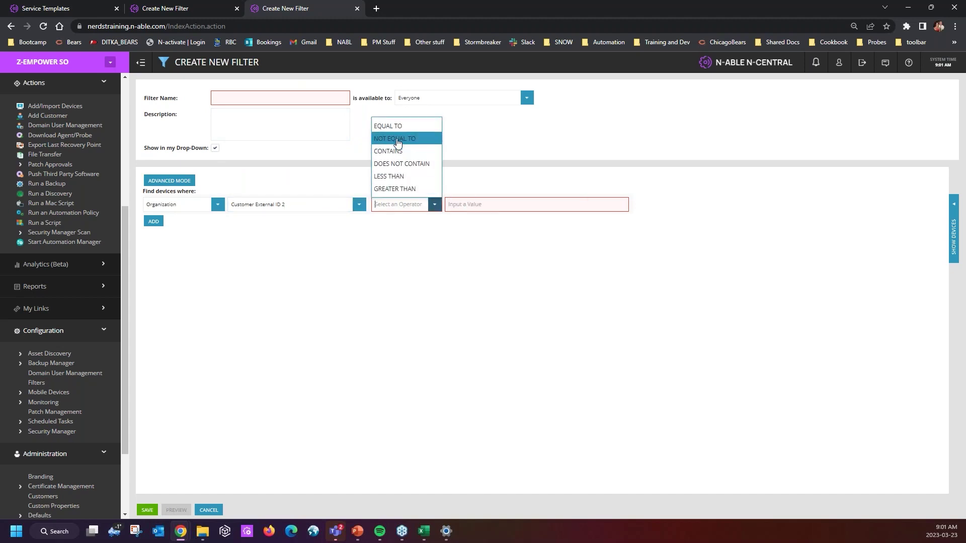
{"action": "left_click", "coordinate": [388, 126]}
{"action": "left_click", "coordinate": [497, 204]}
{"action": "type", "text": "Fully Manag"}
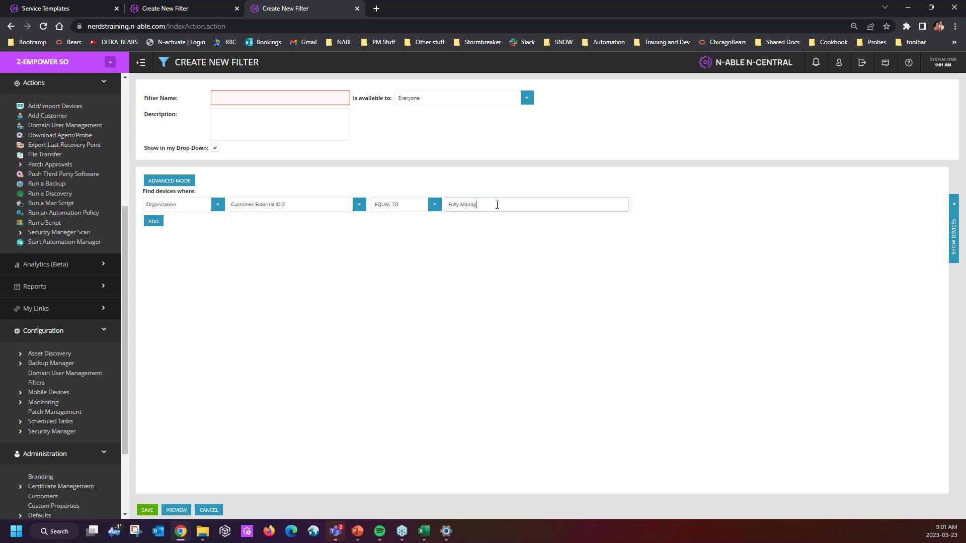
{"action": "type", "text": "ed"}
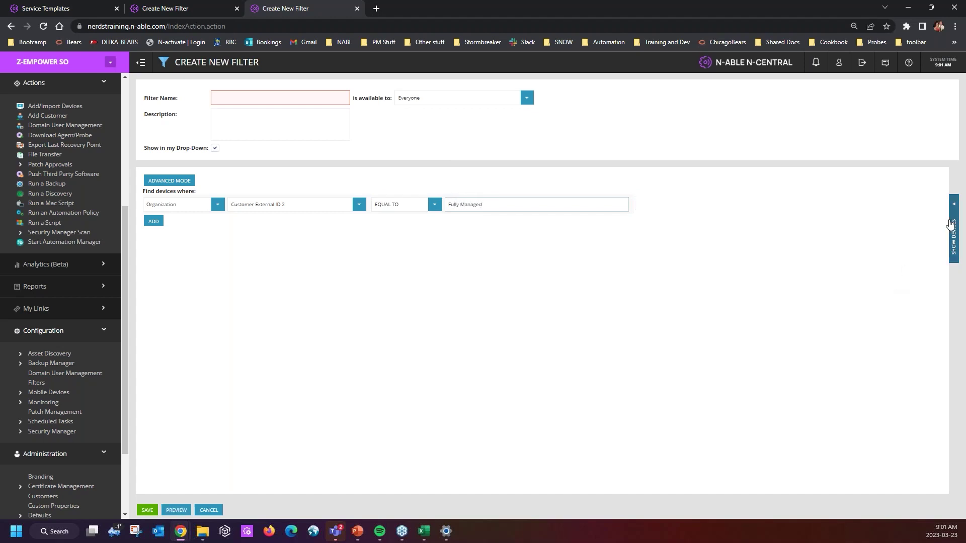
{"action": "left_click", "coordinate": [954, 226]}
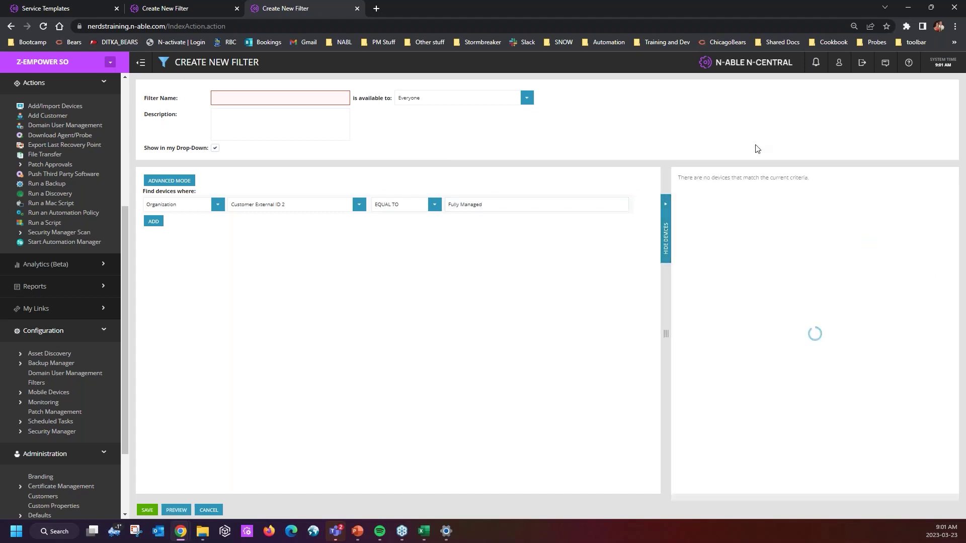
Confirm no devices match, then return to the Service Templates tab
{"action": "triple_click", "coordinate": [689, 175]}
{"action": "scroll", "coordinate": [87, 210], "scroll_direction": "up", "scroll_amount": 5}
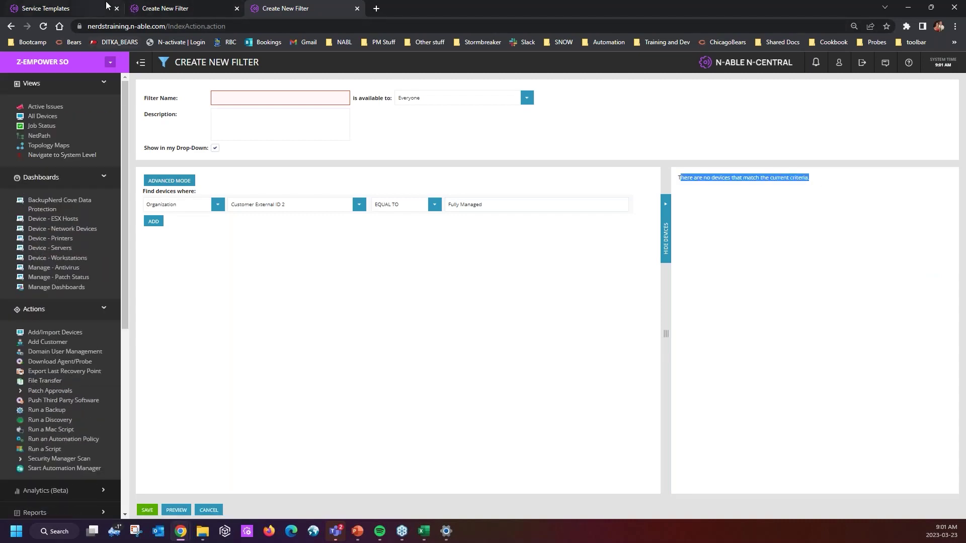
{"action": "left_click", "coordinate": [73, 4]}
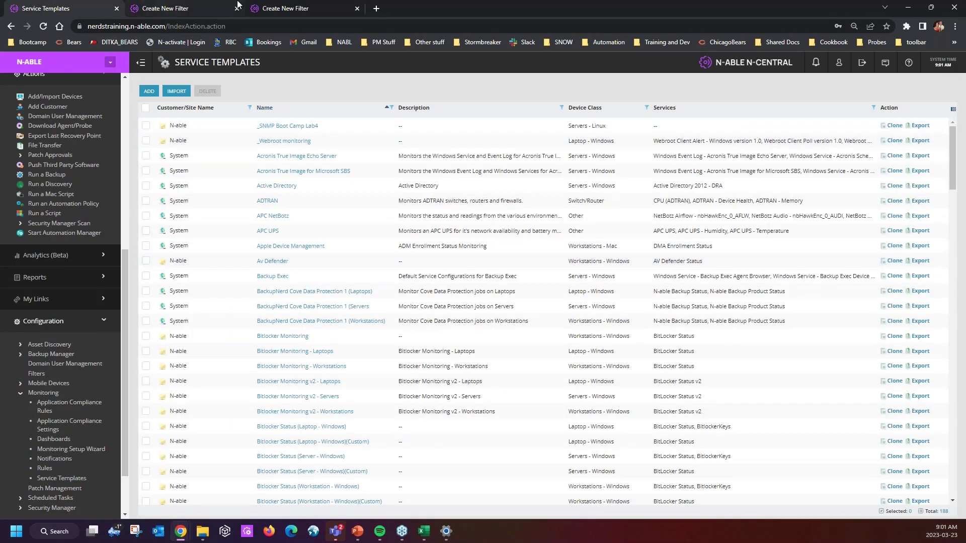
Scroll the sidebar, expand Administration and go to the Customers page
{"action": "scroll", "coordinate": [69, 357], "scroll_direction": "down", "scroll_amount": 3}
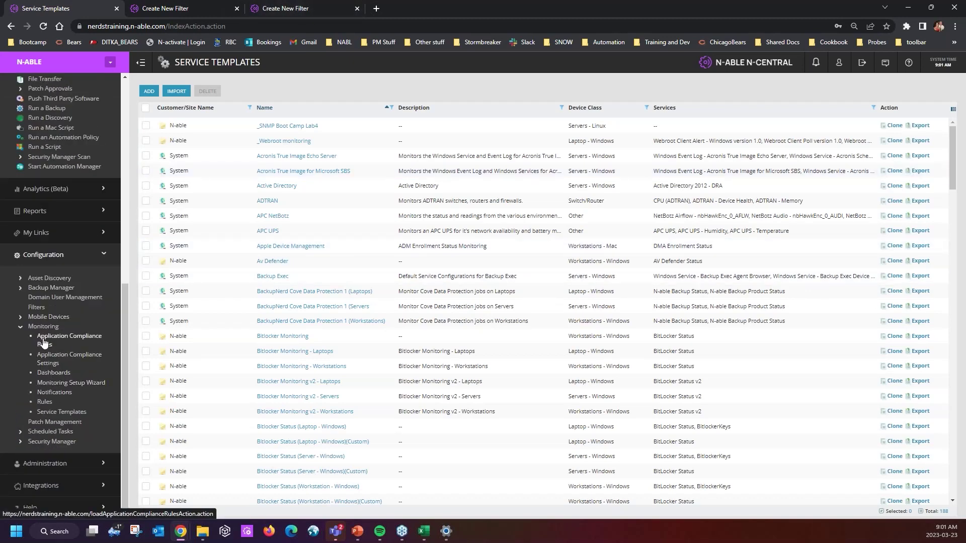
{"action": "left_click", "coordinate": [53, 463]}
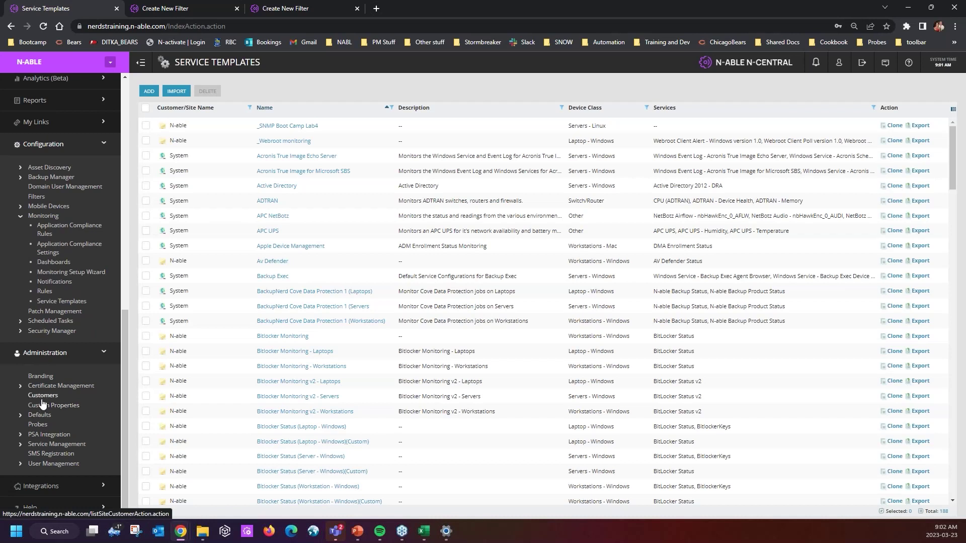
{"action": "left_click", "coordinate": [43, 395]}
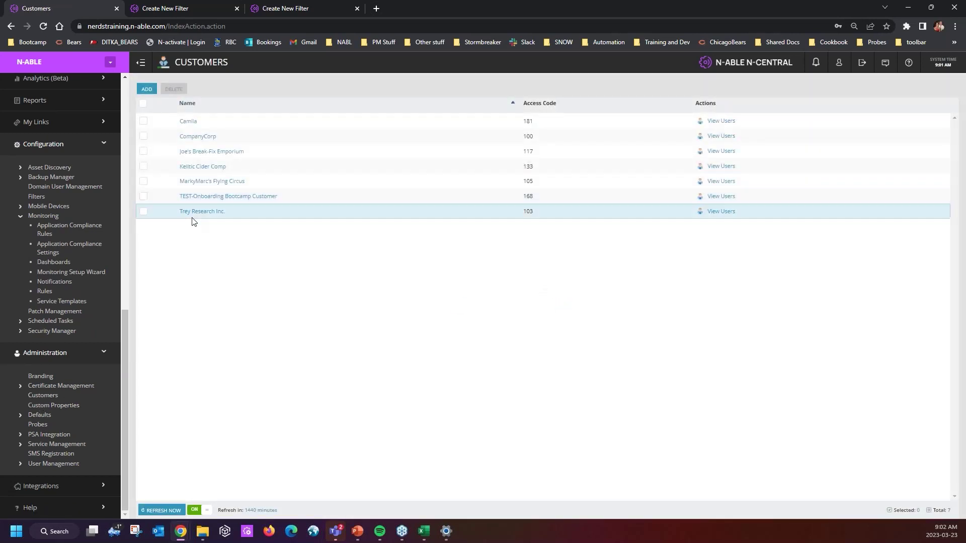
Rename Trey Research Inc. to 'FM - Trey Research Inc.', give it External ID FullyManaged, and save
{"action": "left_click", "coordinate": [202, 212]}
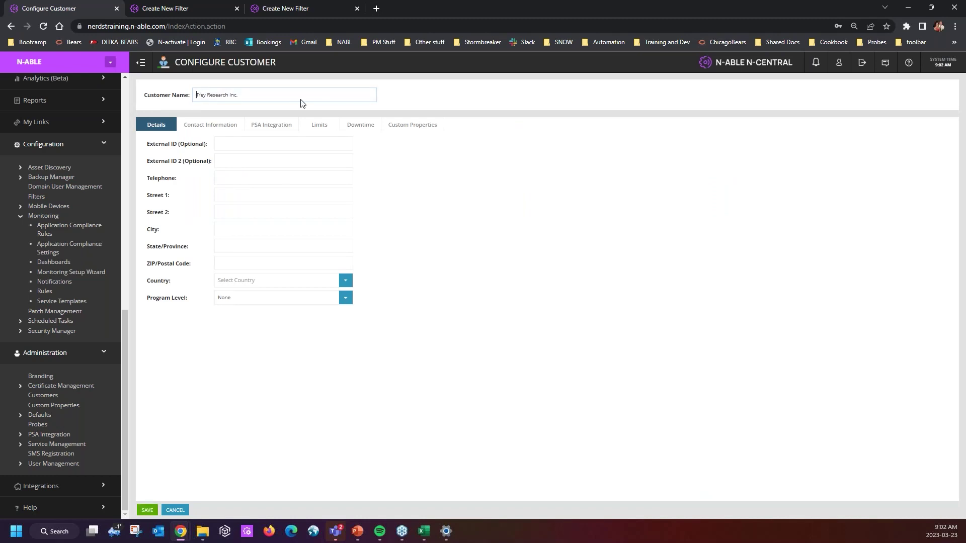
{"action": "type", "text": "M -"}
{"action": "left_click", "coordinate": [288, 145]}
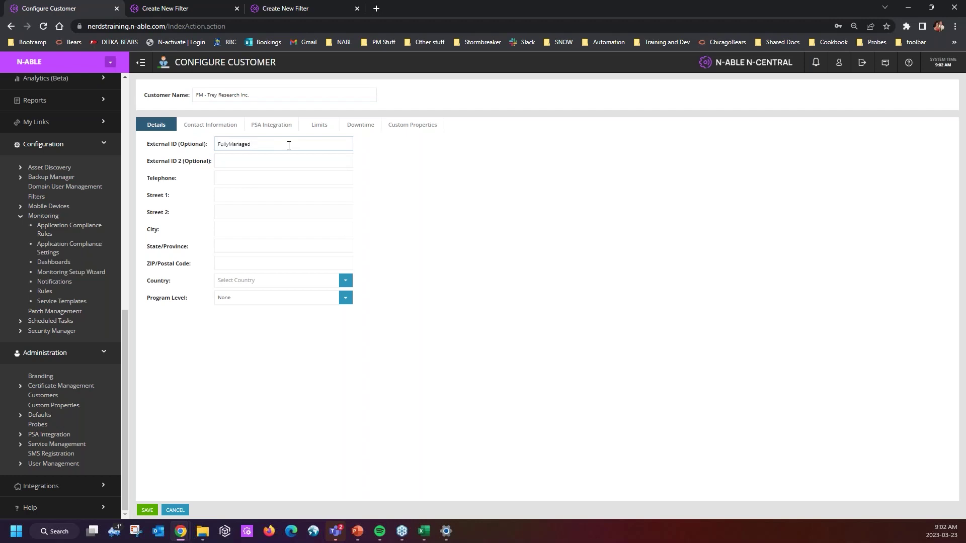
{"action": "left_click", "coordinate": [147, 511]}
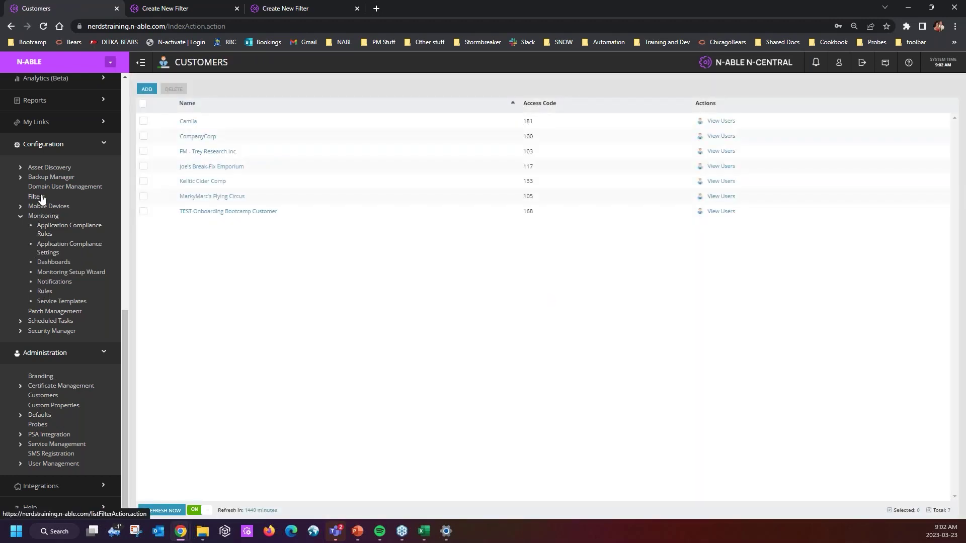
Start a new device filter and name it FM
{"action": "left_click", "coordinate": [36, 196]}
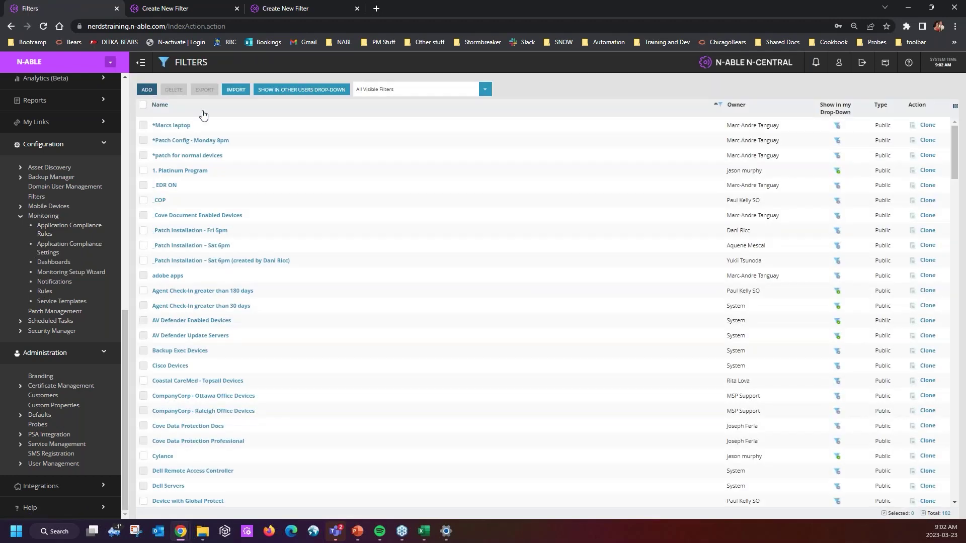
{"action": "left_click", "coordinate": [146, 90]}
{"action": "left_click", "coordinate": [218, 100]}
{"action": "type", "text": "Forkli"}
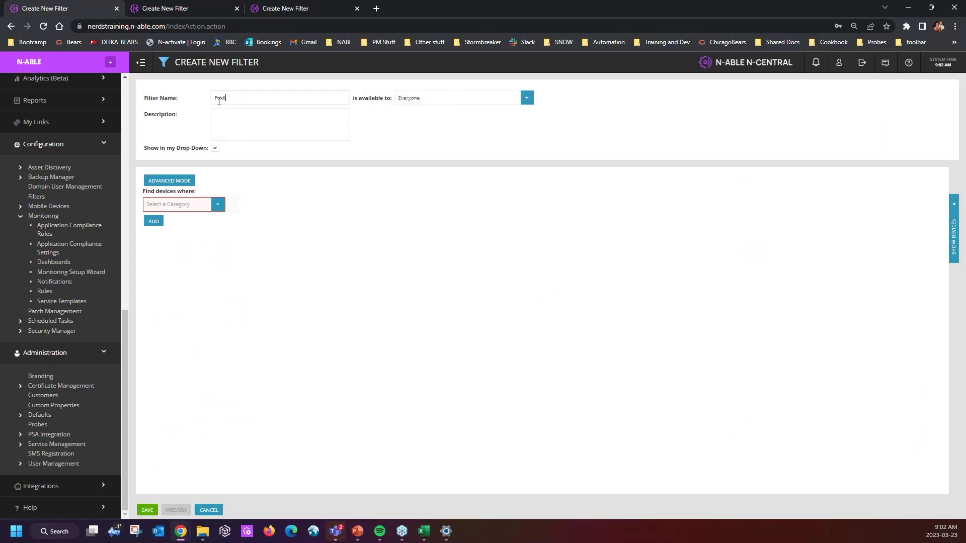
{"action": "key", "text": "BackSpace"}
{"action": "key", "text": "BackSpace"}
{"action": "key", "text": "BackSpace"}
{"action": "key", "text": "BackSpace"}
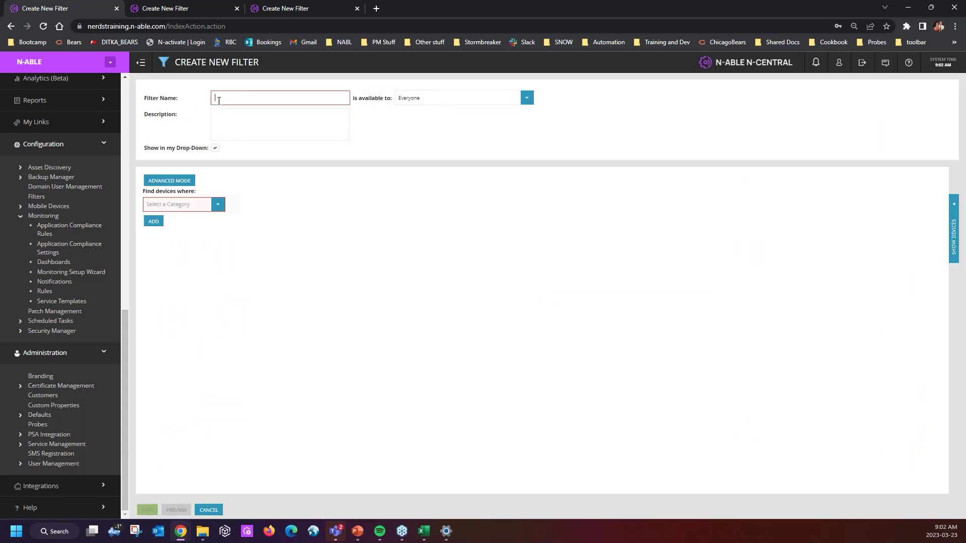
{"action": "type", "text": "Pl"}
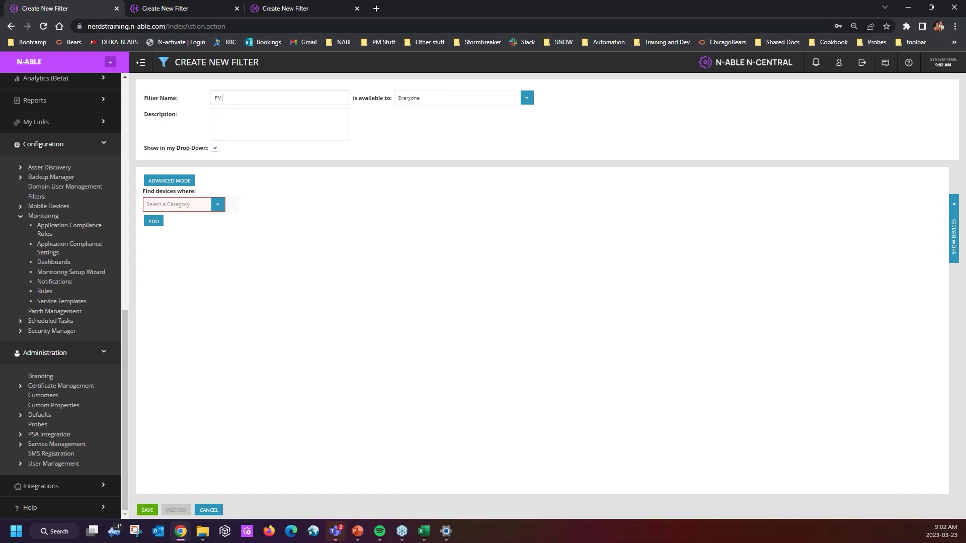
Set the condition Organization > Customer External ID EQUAL TO Fully Managed and preview the matching devices
{"action": "left_click", "coordinate": [217, 204]}
{"action": "left_click", "coordinate": [175, 172]}
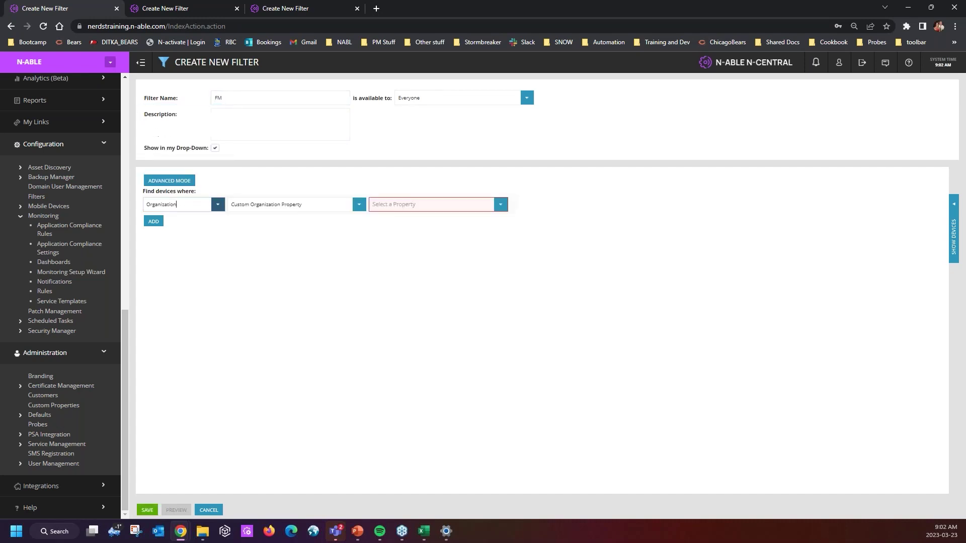
{"action": "left_click", "coordinate": [359, 204]}
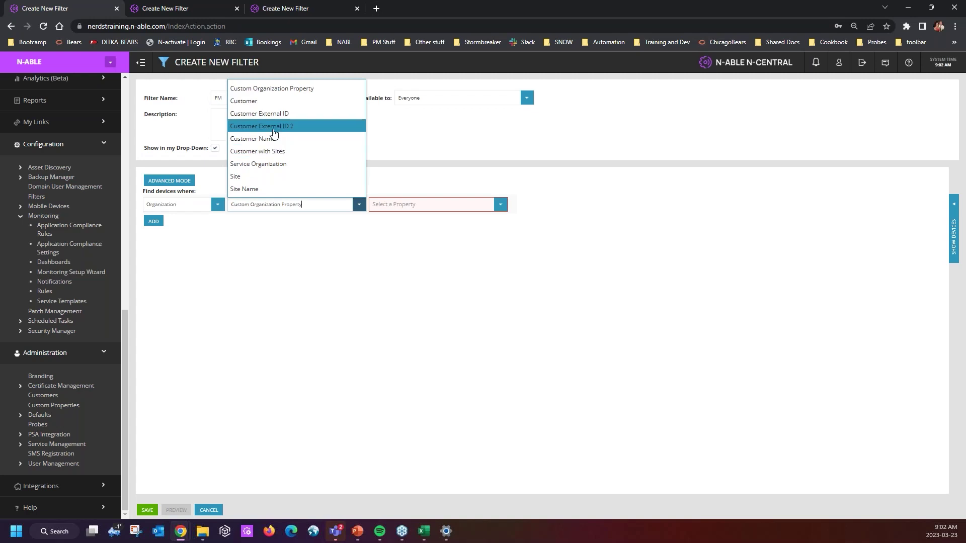
{"action": "left_click", "coordinate": [267, 113]}
{"action": "left_click", "coordinate": [395, 203]}
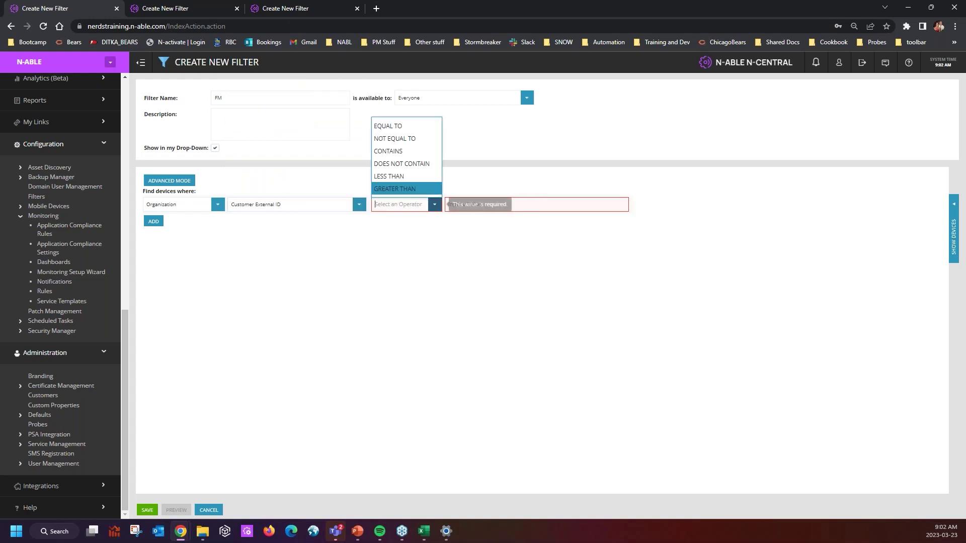
{"action": "left_click", "coordinate": [391, 126]}
{"action": "type", "text": "Fully Managed"}
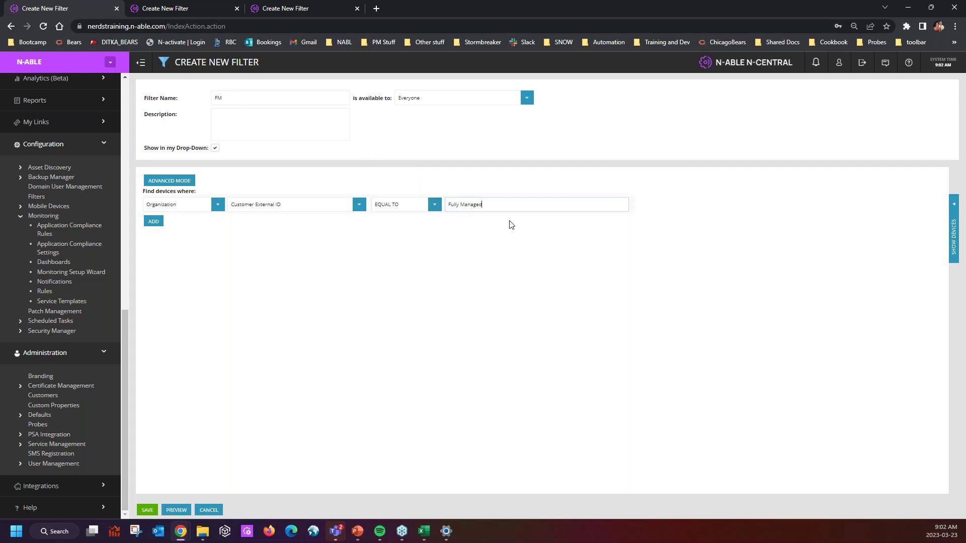
{"action": "left_click", "coordinate": [176, 510]}
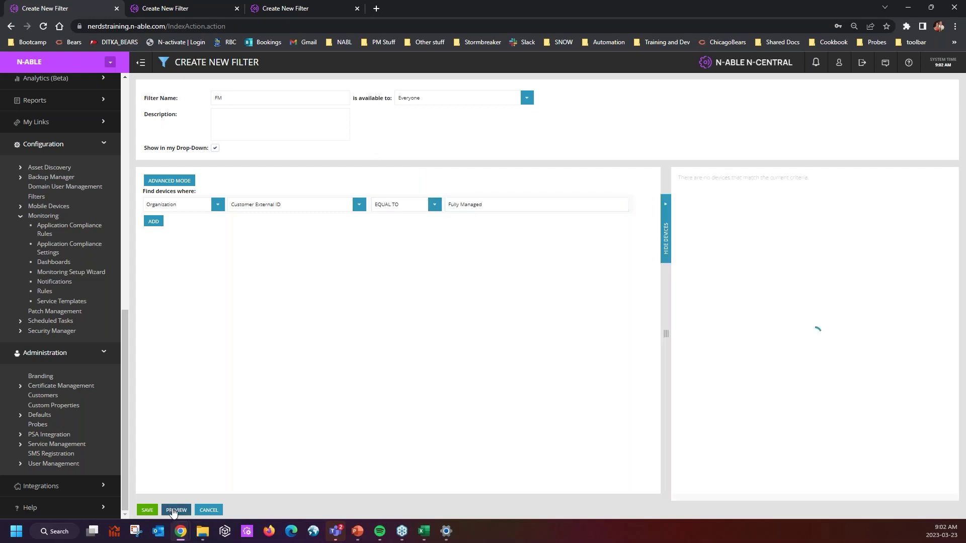
{"action": "left_click", "coordinate": [490, 203]}
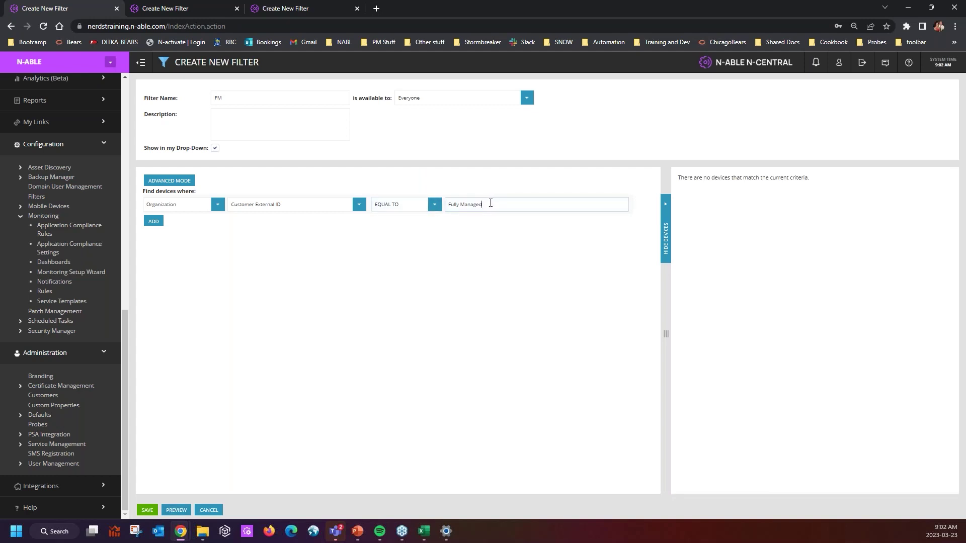
{"action": "triple_click", "coordinate": [460, 203]}
{"action": "left_click", "coordinate": [377, 275]}
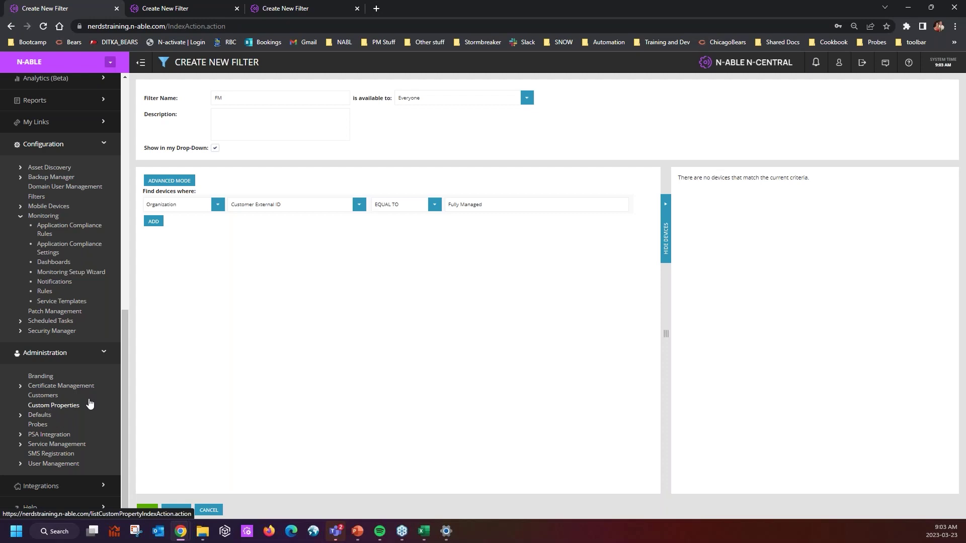
{"action": "left_click", "coordinate": [50, 406]}
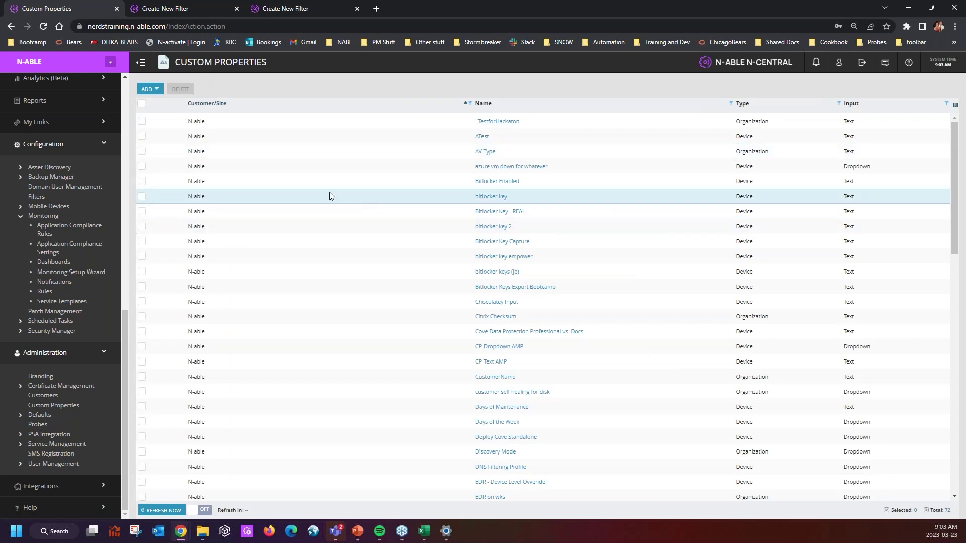
Add a new customer text-type custom property named Fully Managed
{"action": "left_click", "coordinate": [151, 91]}
{"action": "mouse_move", "coordinate": [160, 102]}
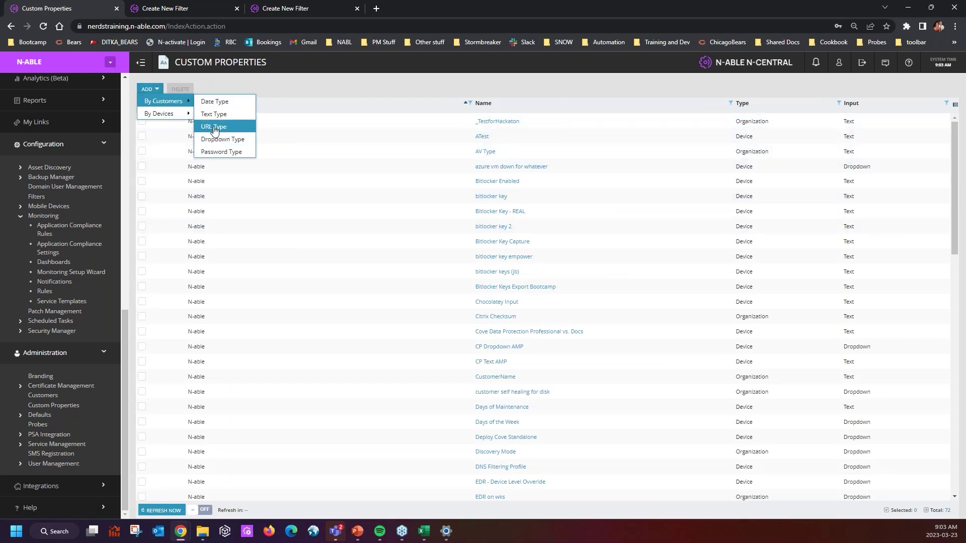
{"action": "left_click", "coordinate": [227, 117]}
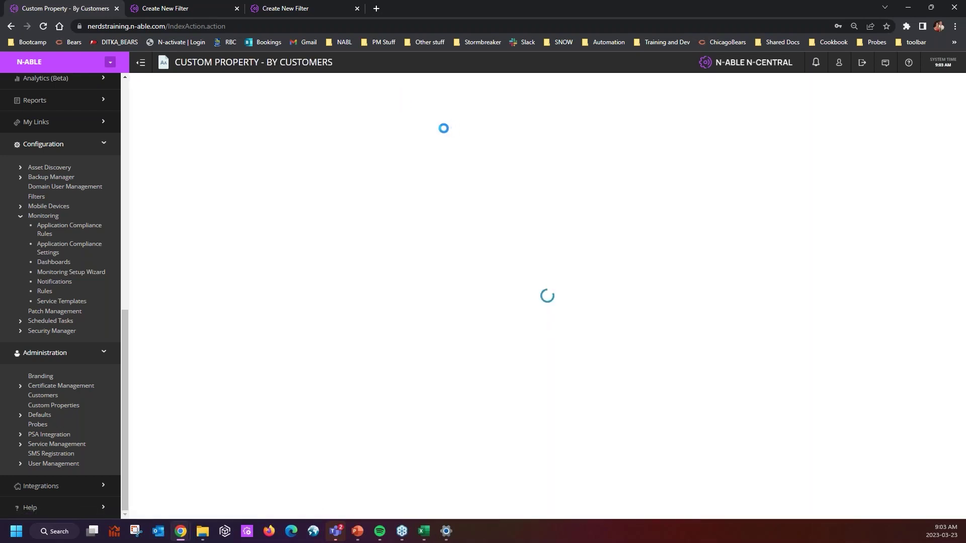
{"action": "type", "text": "Fully Managed"}
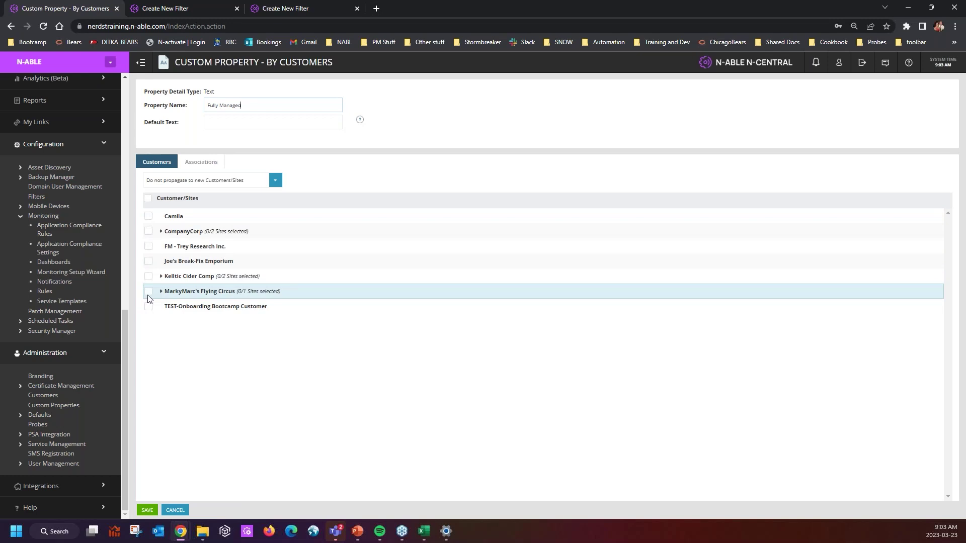
Assign it to CompanyCorp and its sites with default value FM, and save
{"action": "left_click", "coordinate": [148, 232]}
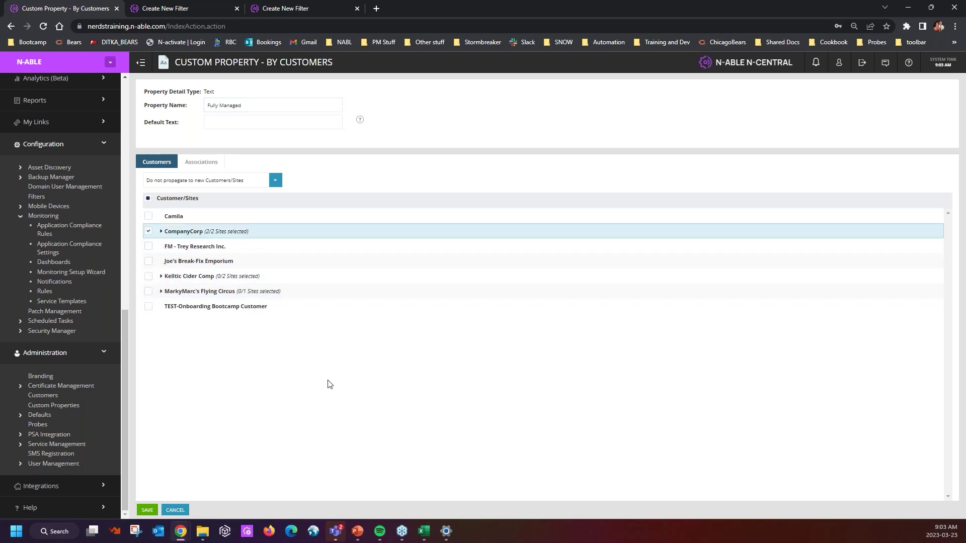
{"action": "left_click", "coordinate": [249, 122]}
{"action": "type", "text": "FM"}
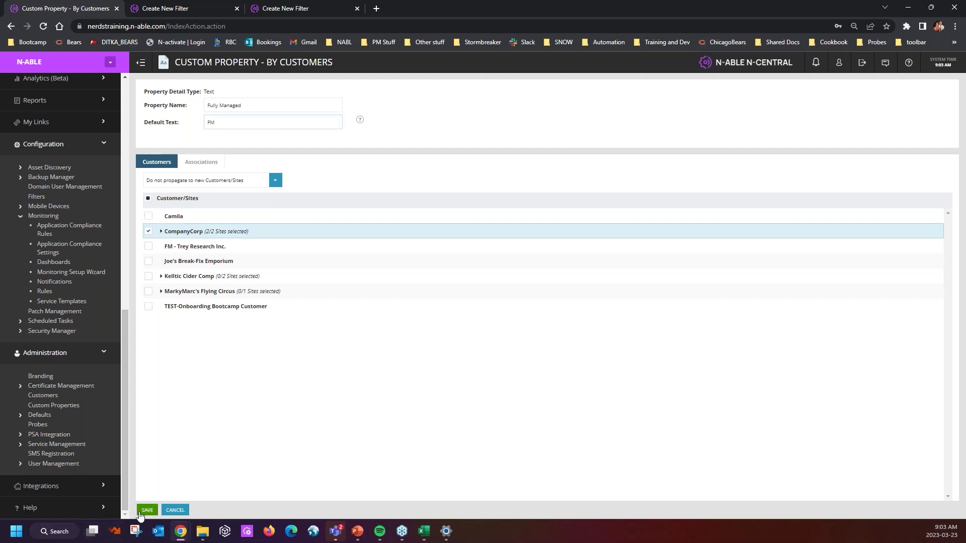
{"action": "left_click", "coordinate": [141, 512]}
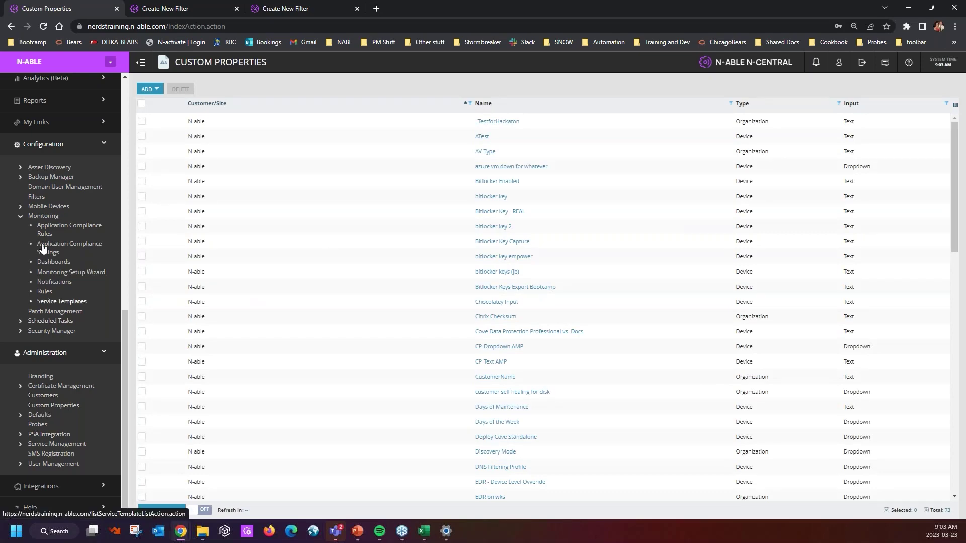
{"action": "left_click", "coordinate": [36, 197]}
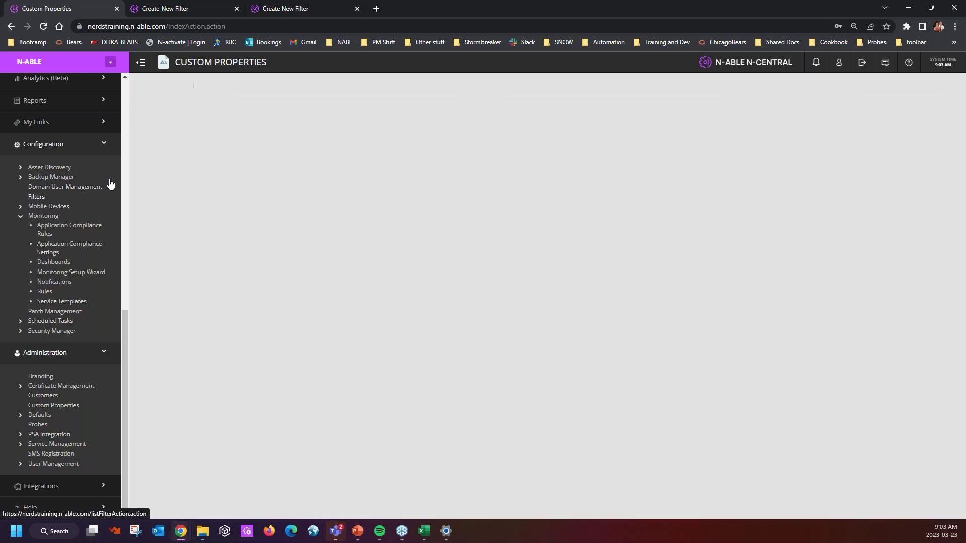
Start a new filter on Organization > Custom Organization Property > Fully Managed
{"action": "left_click", "coordinate": [151, 90]}
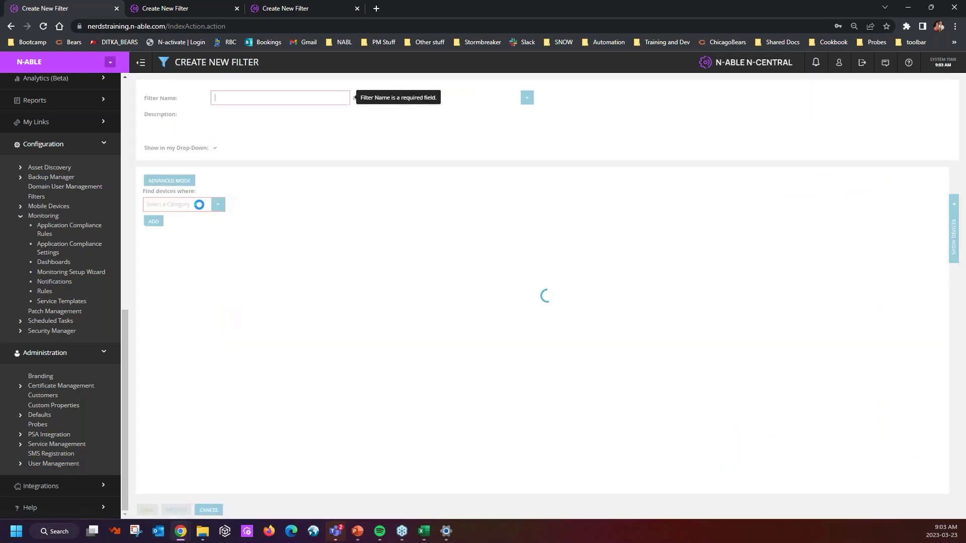
{"action": "left_click", "coordinate": [218, 204]}
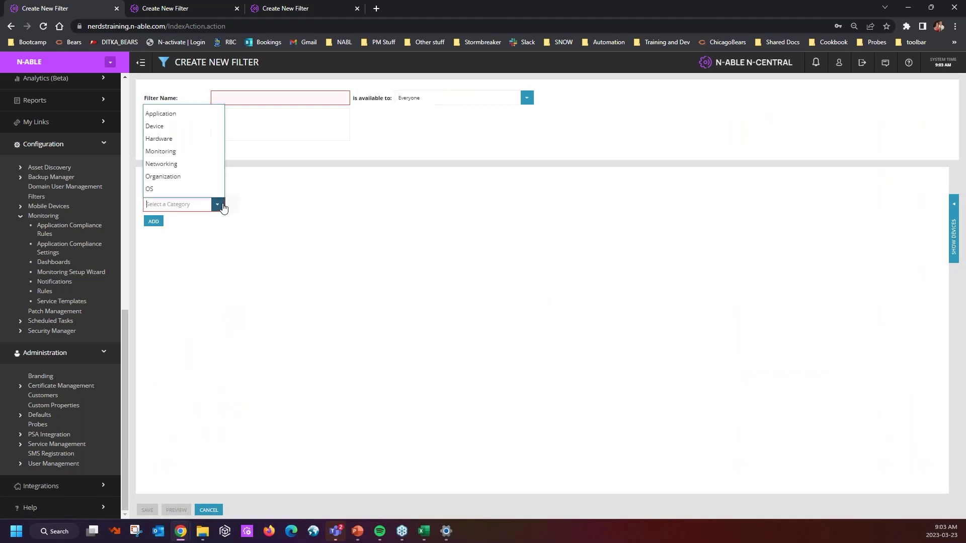
{"action": "left_click", "coordinate": [180, 177]}
{"action": "left_click", "coordinate": [359, 204]}
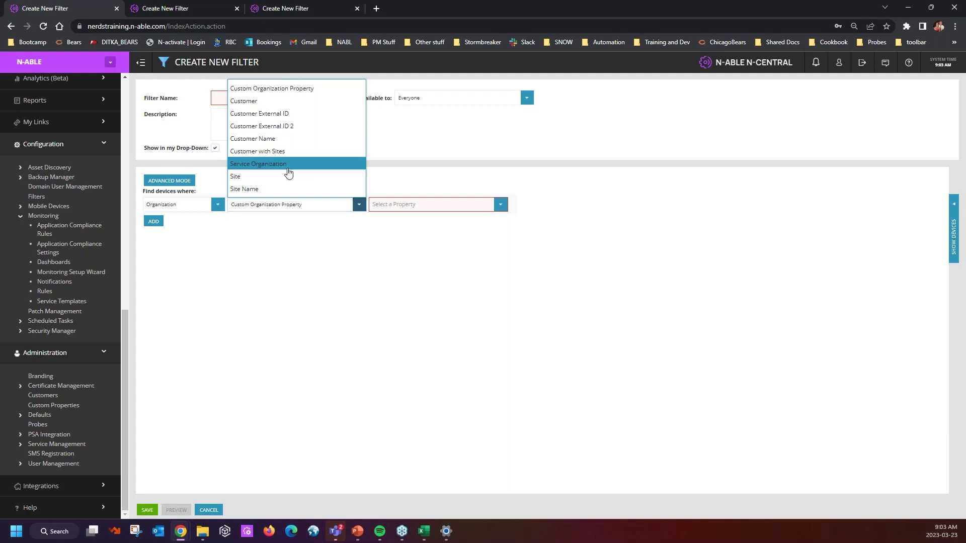
{"action": "left_click", "coordinate": [294, 89]}
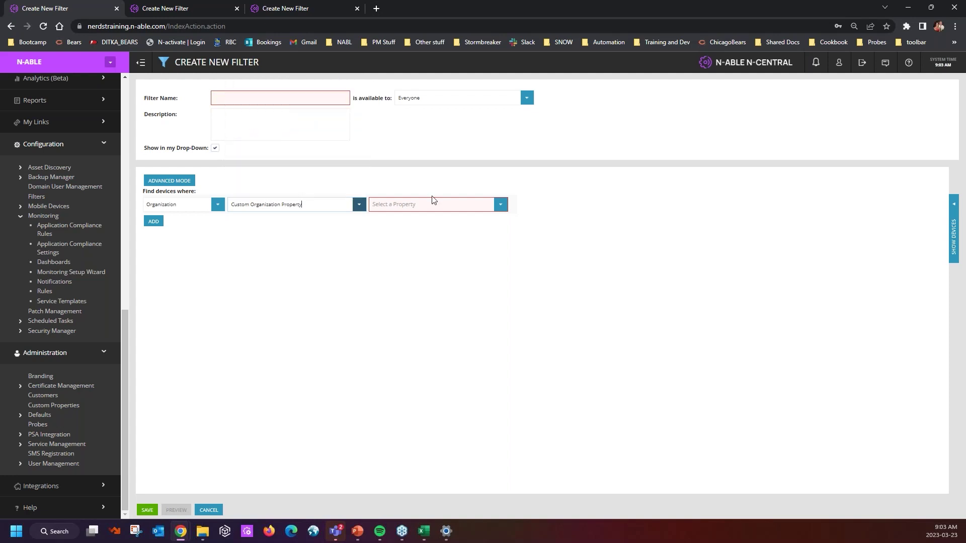
{"action": "left_click", "coordinate": [500, 204]}
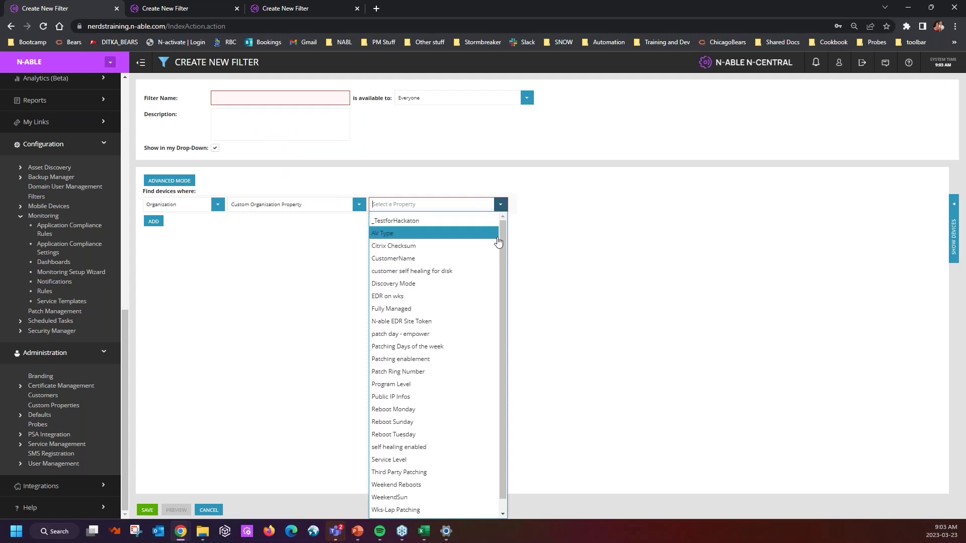
{"action": "left_click_drag", "start_coordinate": [502, 253], "coordinate": [497, 393]}
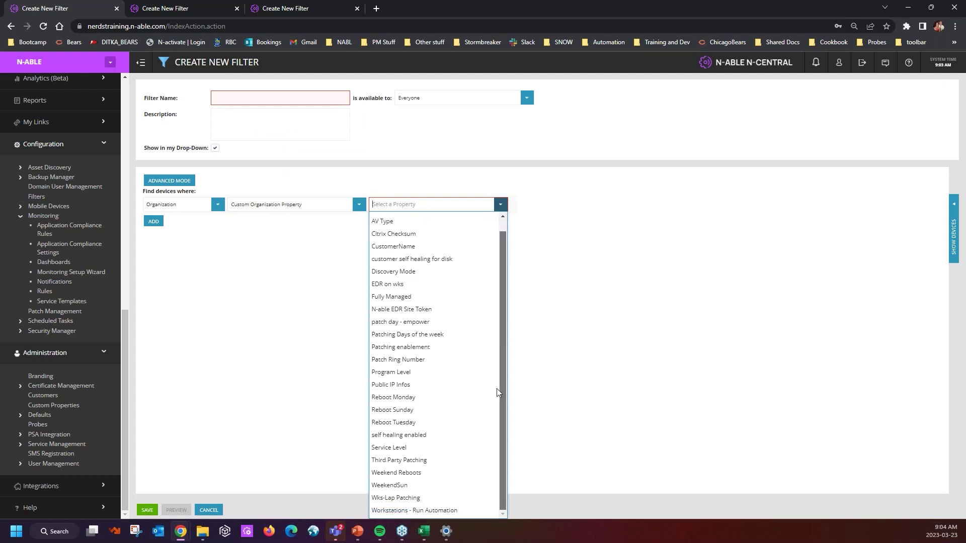
{"action": "left_click", "coordinate": [433, 296]}
Match EQUAL TO FM and show the three matching Windows workstations
{"action": "left_click", "coordinate": [574, 204]}
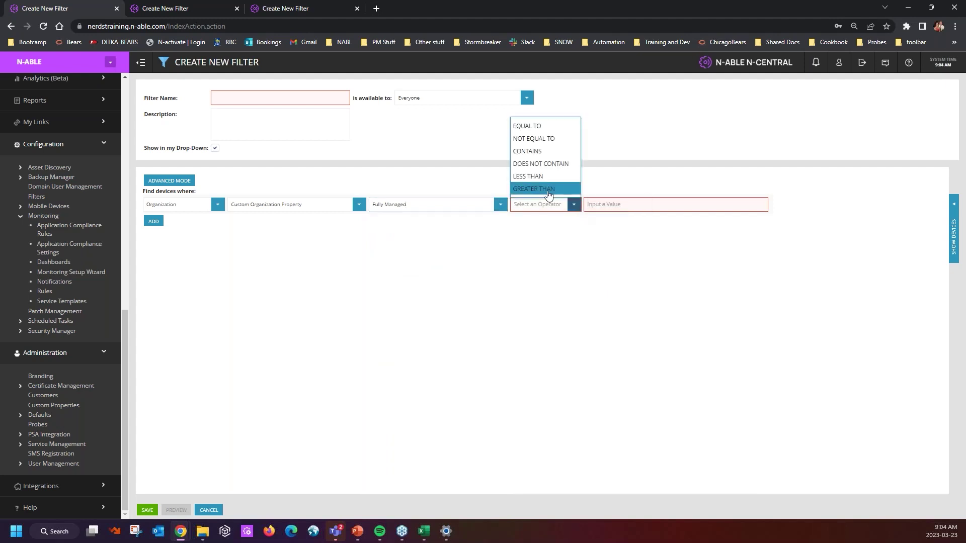
{"action": "left_click", "coordinate": [529, 125]}
{"action": "left_click", "coordinate": [616, 209]}
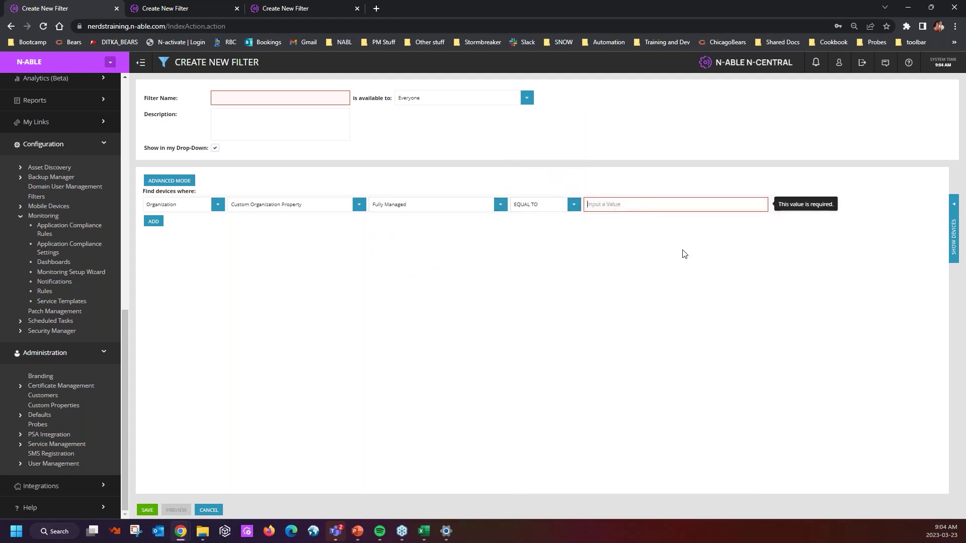
{"action": "type", "text": "FM"}
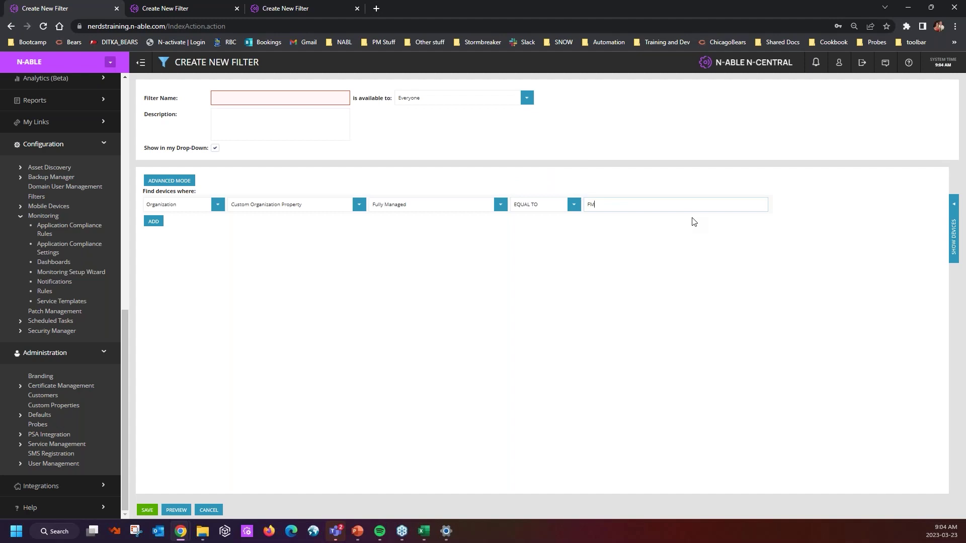
{"action": "left_click", "coordinate": [953, 236]}
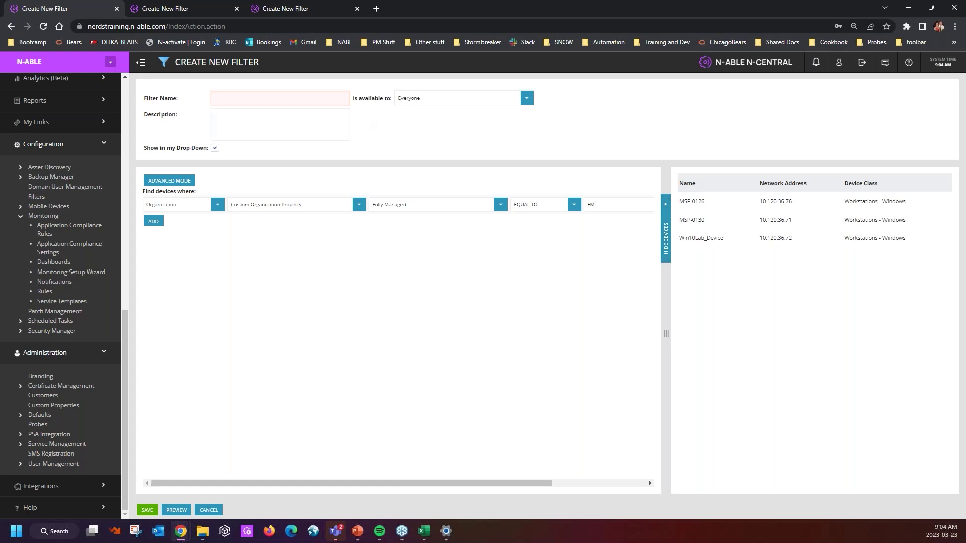
Try out filter names such as 'Advanced', then clear the Filter Name field
{"action": "mouse_move", "coordinate": [292, 97]}
{"action": "type", "text": "Fully Manage"}
{"action": "key", "text": "BackSpace"}
{"action": "key", "text": "BackSpace"}
{"action": "key", "text": "BackSpace"}
{"action": "key", "text": "BackSpace"}
{"action": "key", "text": "BackSpace"}
{"action": "key", "text": "BackSpace"}
{"action": "key", "text": "BackSpace"}
{"action": "key", "text": "BackSpace"}
{"action": "key", "text": "BackSpace"}
{"action": "key", "text": "BackSpace"}
{"action": "key", "text": "BackSpace"}
{"action": "key", "text": "BackSpace"}
{"action": "type", "text": "Advanced"}
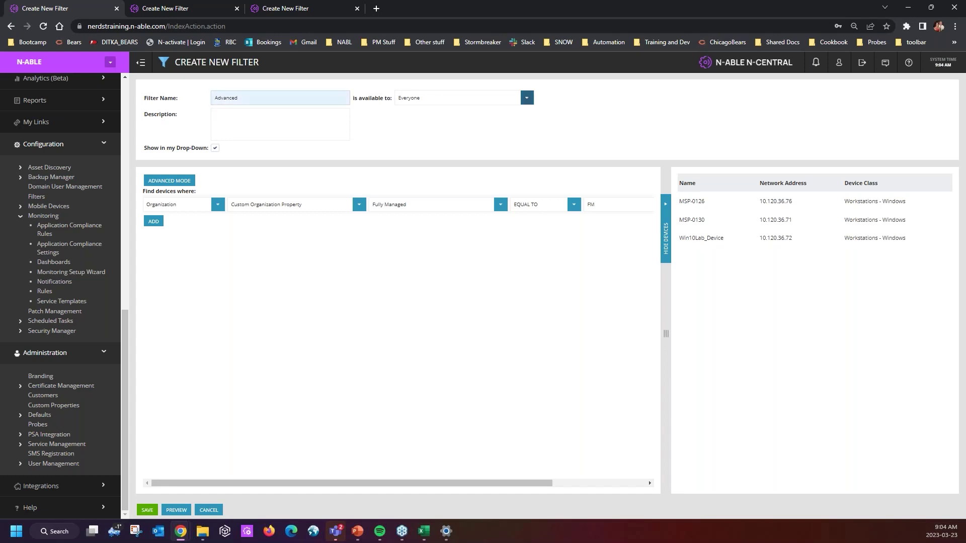
{"action": "key", "text": "Tab"}
{"action": "key", "text": "shift+Tab"}
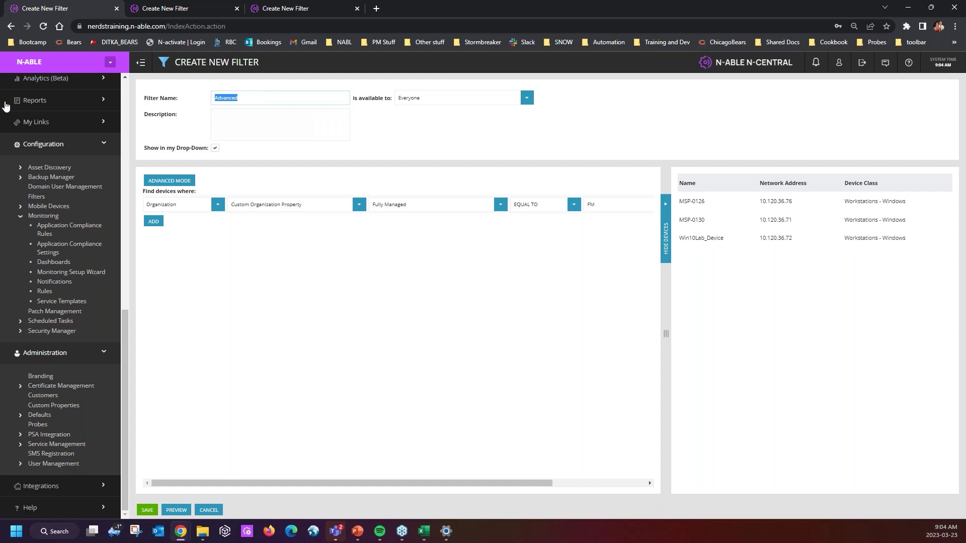
{"action": "key", "text": "BackSpace"}
{"action": "type", "text": "Es"}
{"action": "key", "text": "BackSpace"}
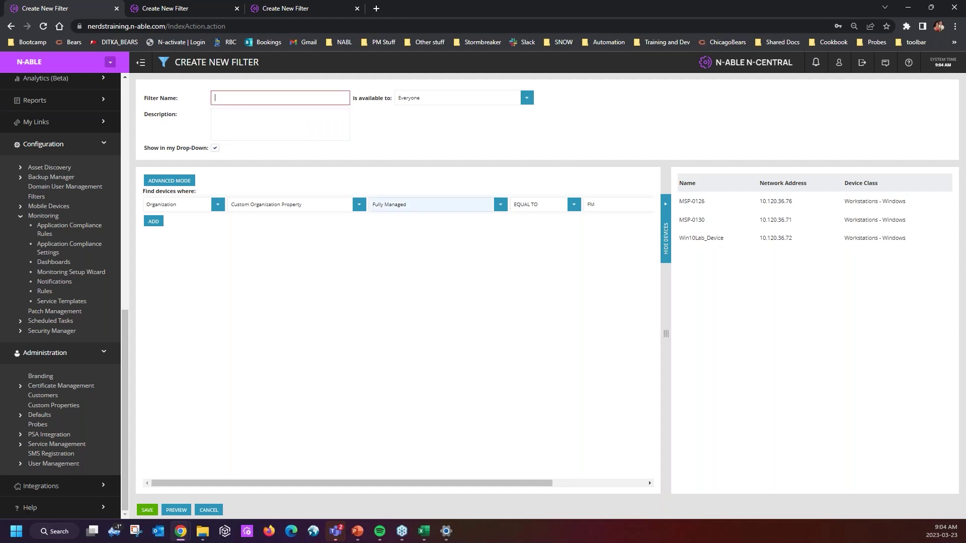
Replace the condition's match value FM with ADV
{"action": "left_click", "coordinate": [620, 204]}
{"action": "key", "text": "ctrl+a"}
{"action": "type", "text": "ESS"}
{"action": "key", "text": "BackSpace"}
{"action": "key", "text": "BackSpace"}
{"action": "key", "text": "BackSpace"}
{"action": "type", "text": "ADV"}
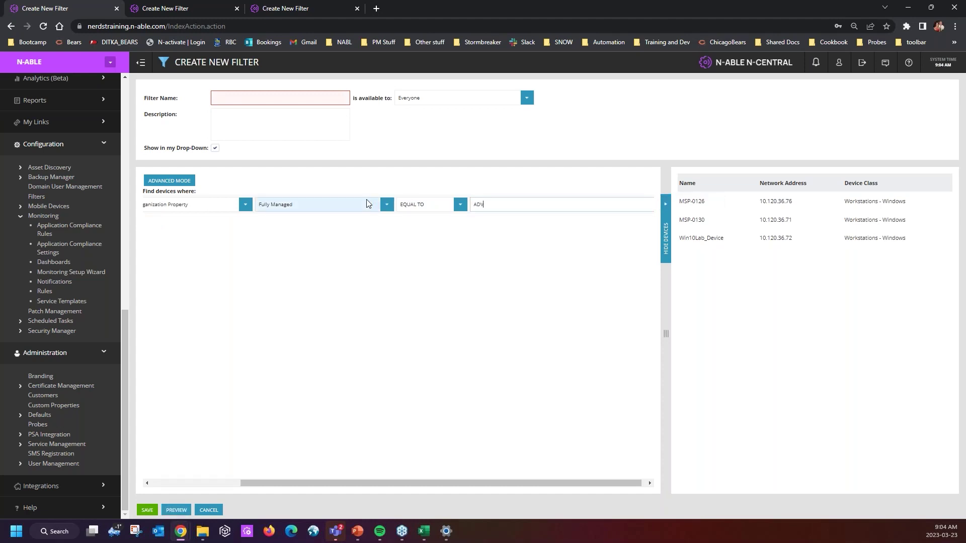
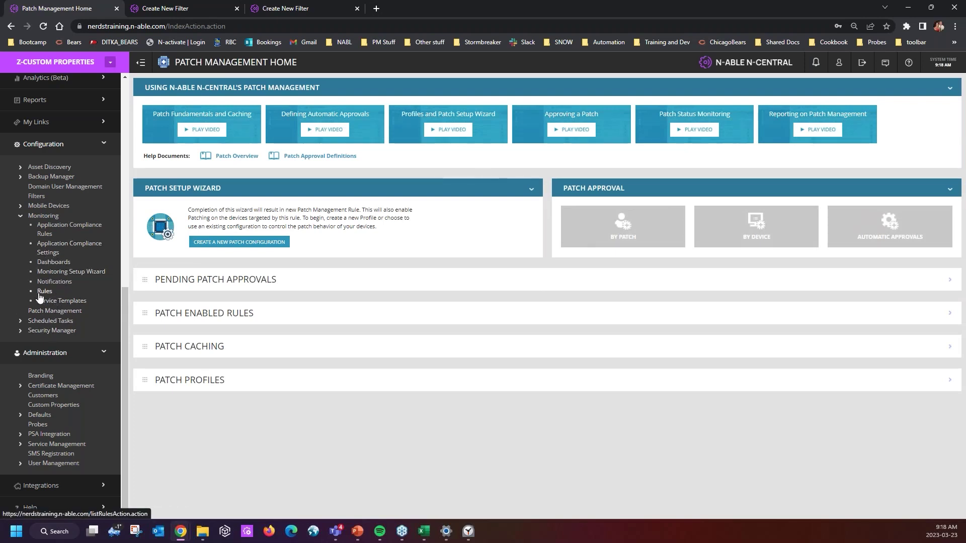
Open the monitoring Rules page, which lists Active Directory, AV Defender and Backup Exec rules
{"action": "left_click", "coordinate": [44, 291]}
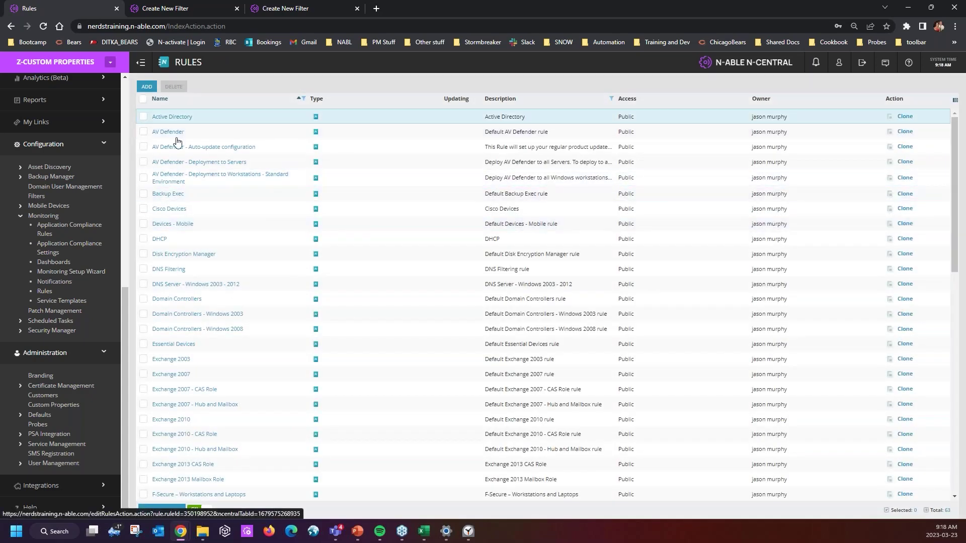
Scroll through and select all 63 monitoring rules, then open the empty Notifications page
{"action": "scroll", "coordinate": [188, 226], "scroll_direction": "down", "scroll_amount": 10}
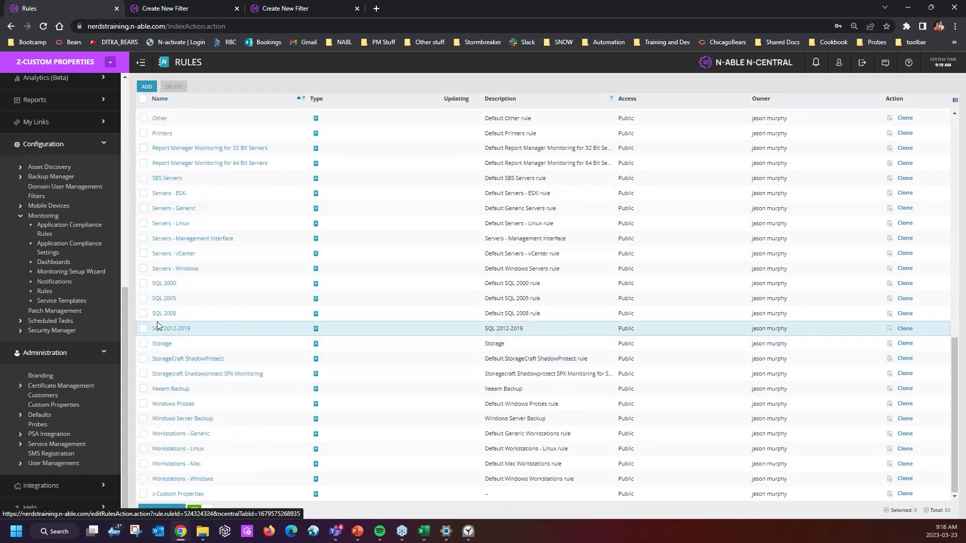
{"action": "scroll", "coordinate": [174, 322], "scroll_direction": "up", "scroll_amount": 8}
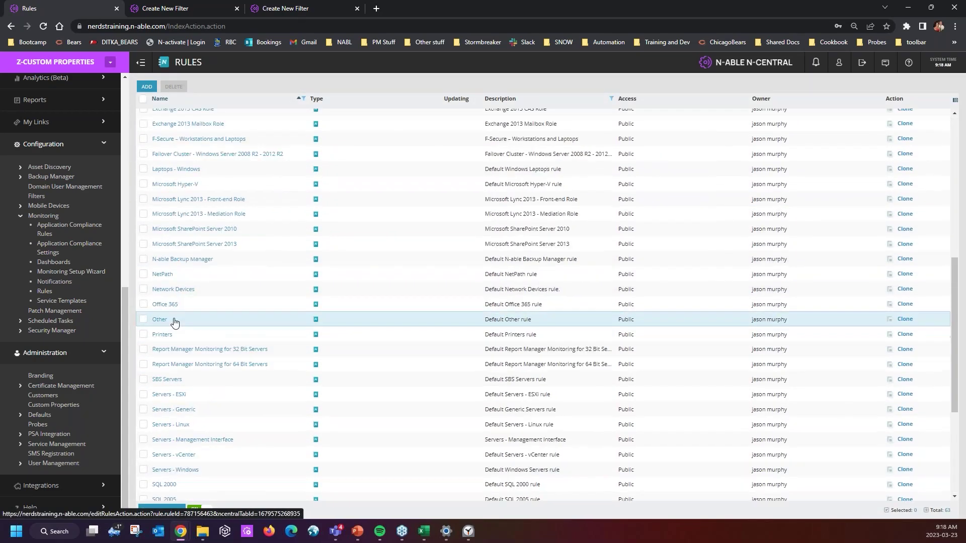
{"action": "scroll", "coordinate": [201, 154], "scroll_direction": "up", "scroll_amount": 1}
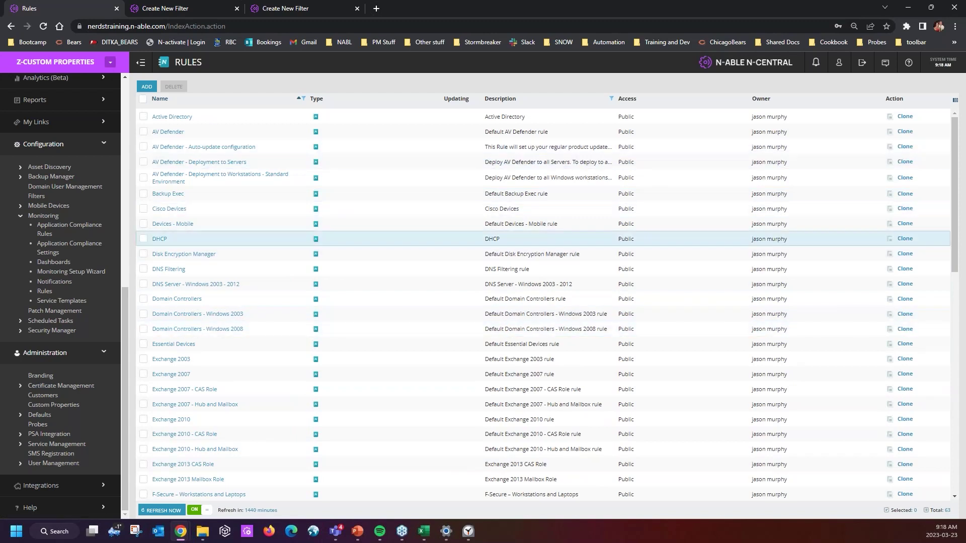
{"action": "left_click", "coordinate": [143, 98]}
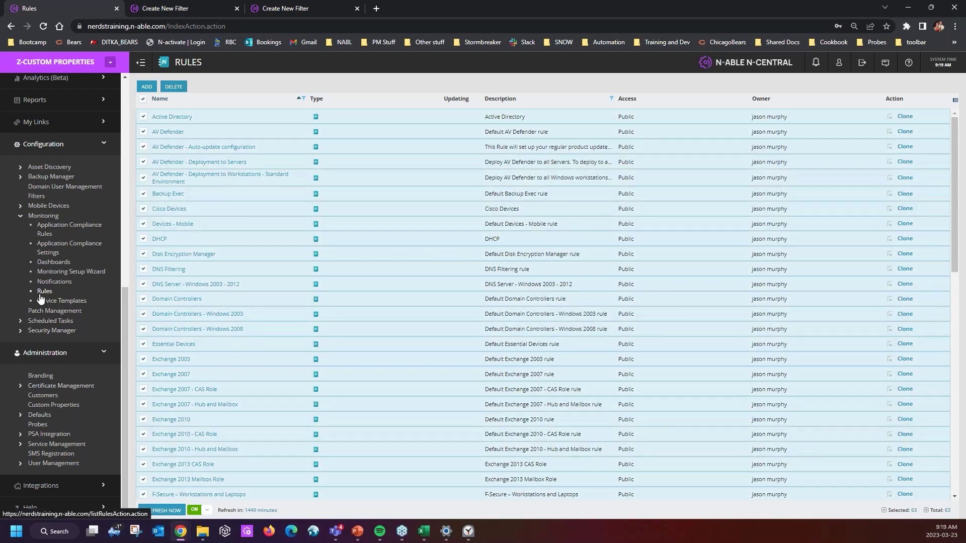
{"action": "left_click", "coordinate": [53, 283]}
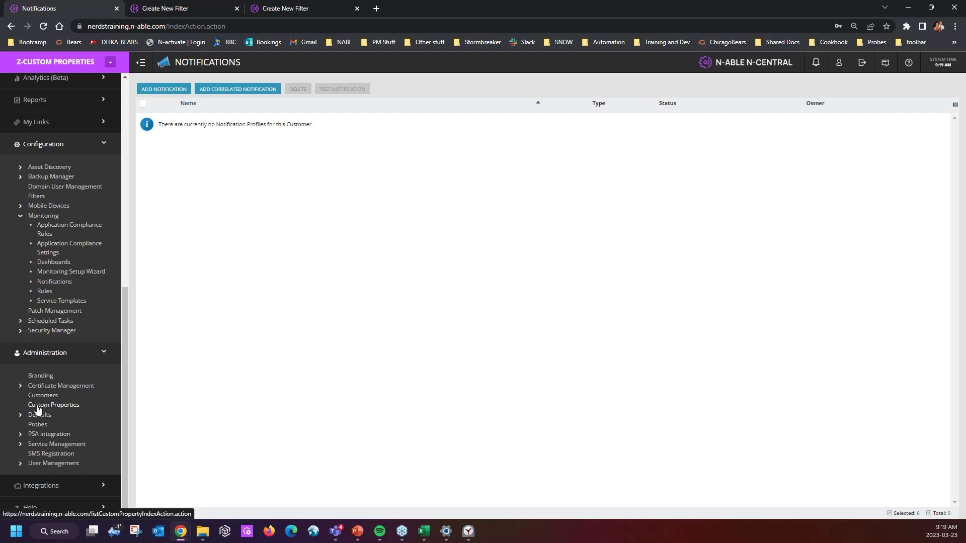
Open the Filters list, select all 182 filters, and scroll through them to the bottom and back
{"action": "left_click", "coordinate": [36, 195]}
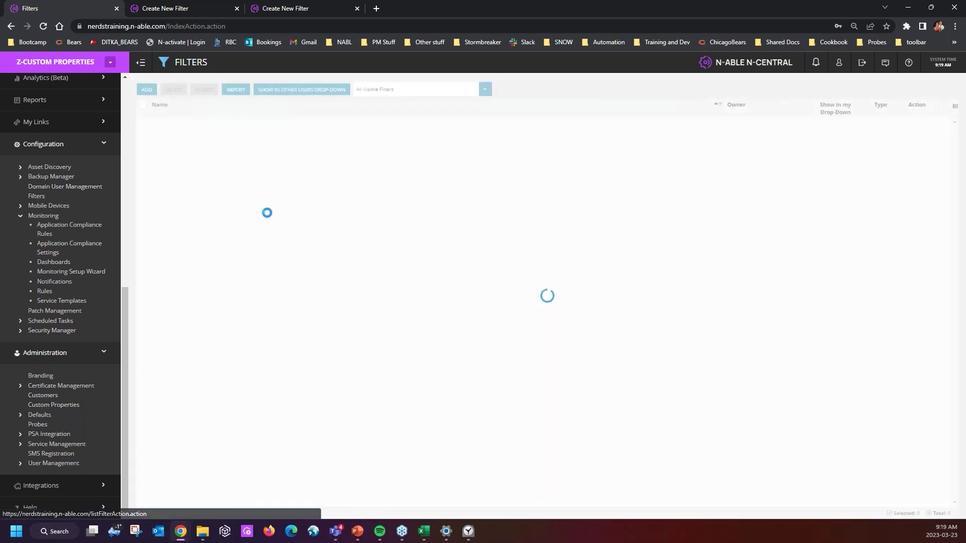
{"action": "left_click", "coordinate": [143, 104]}
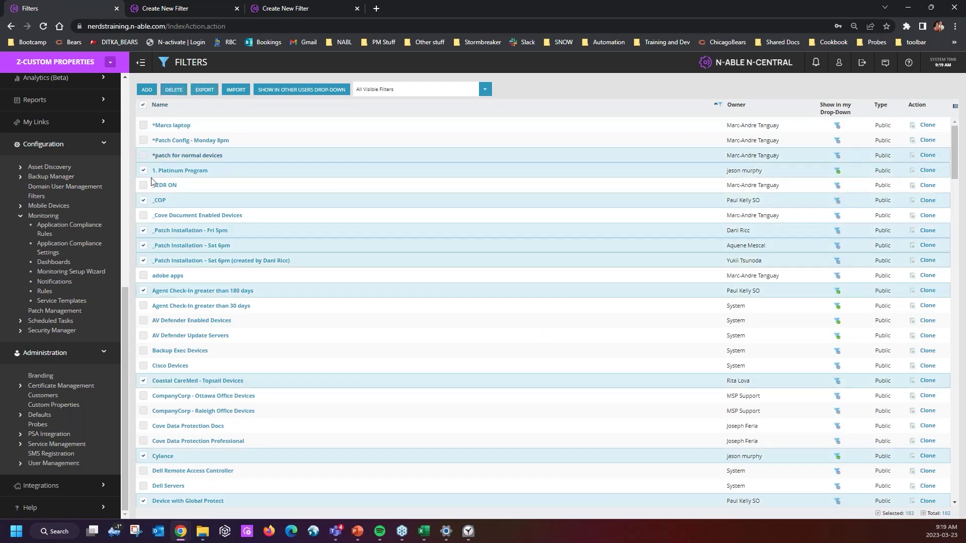
{"action": "scroll", "coordinate": [197, 304], "scroll_direction": "down", "scroll_amount": 20}
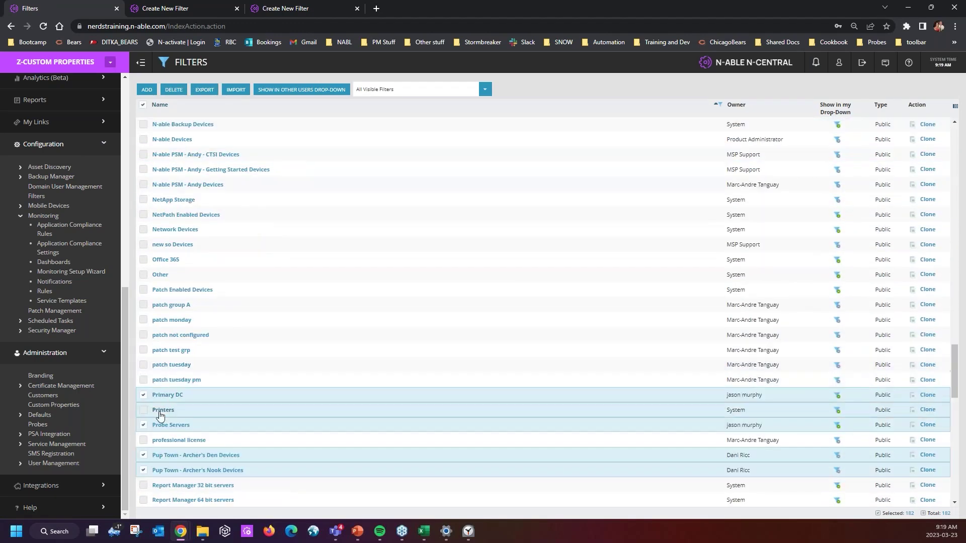
{"action": "scroll", "coordinate": [222, 463], "scroll_direction": "down", "scroll_amount": 8}
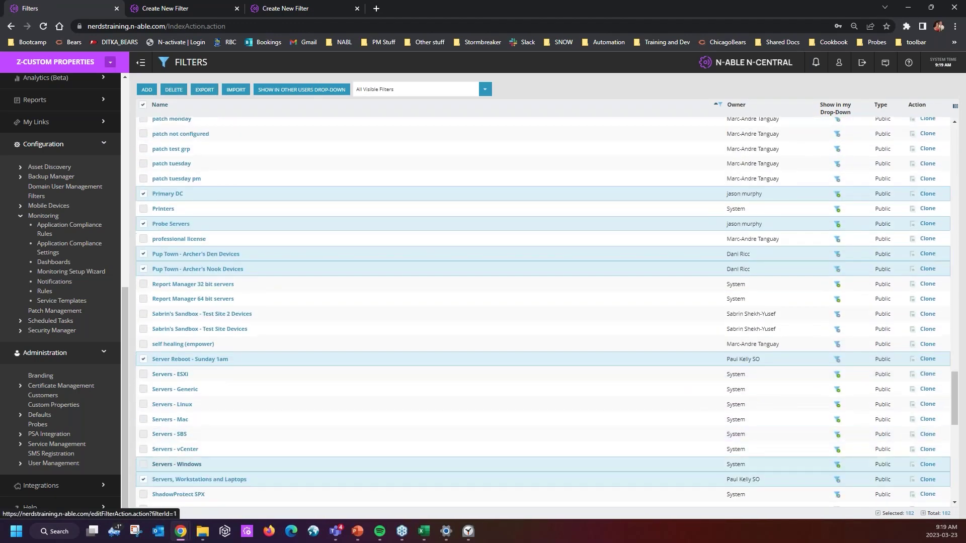
{"action": "scroll", "coordinate": [166, 377], "scroll_direction": "down", "scroll_amount": 1}
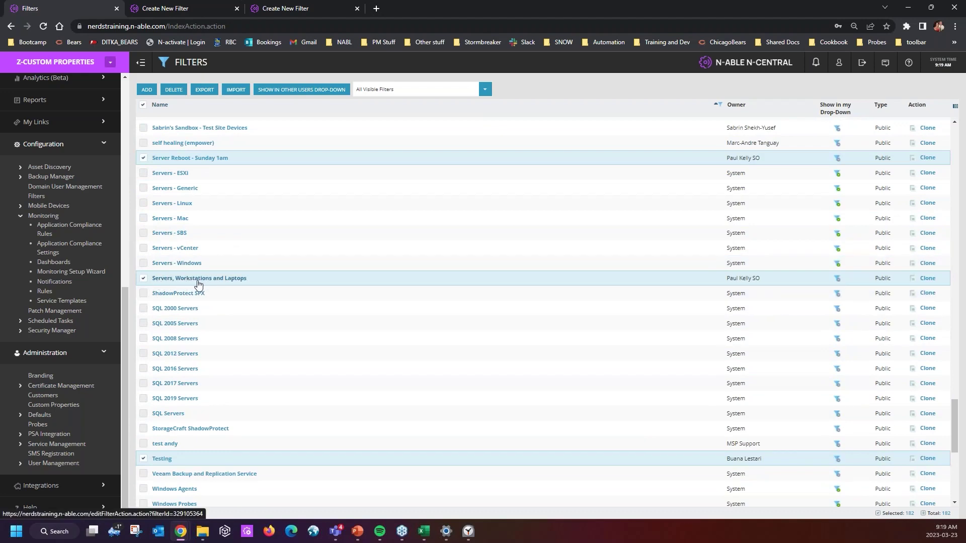
{"action": "scroll", "coordinate": [181, 323], "scroll_direction": "down", "scroll_amount": 8}
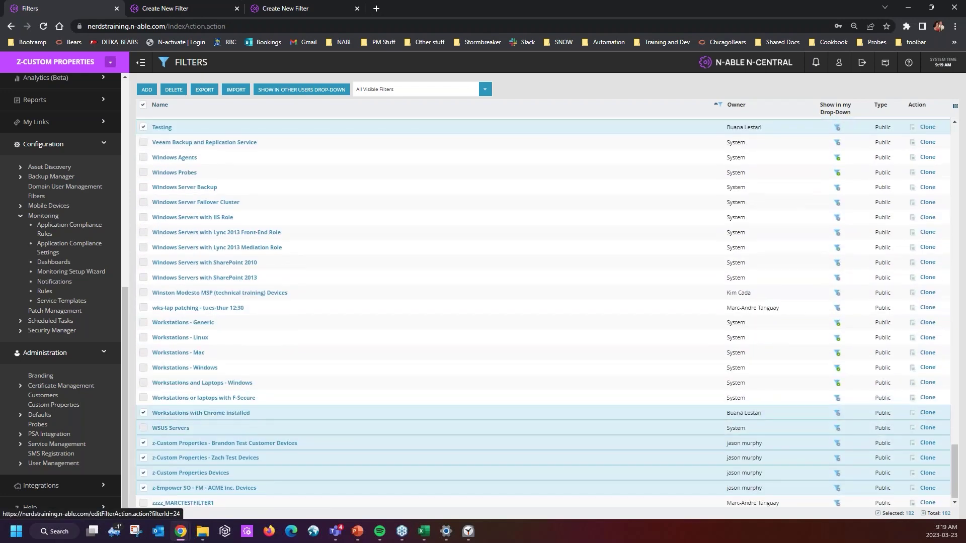
{"action": "scroll", "coordinate": [207, 420], "scroll_direction": "up", "scroll_amount": 12}
{"action": "scroll", "coordinate": [202, 418], "scroll_direction": "up", "scroll_amount": 15}
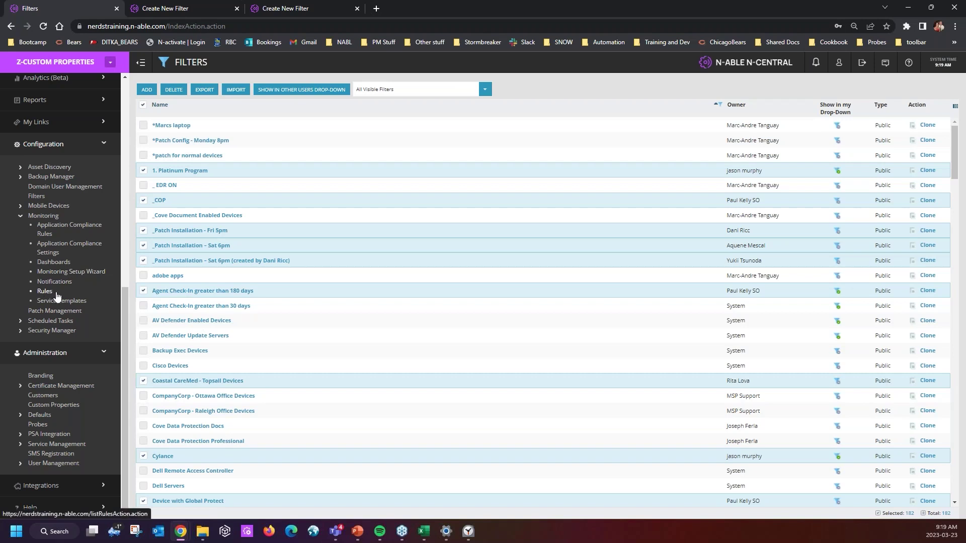
{"action": "left_click", "coordinate": [45, 322]}
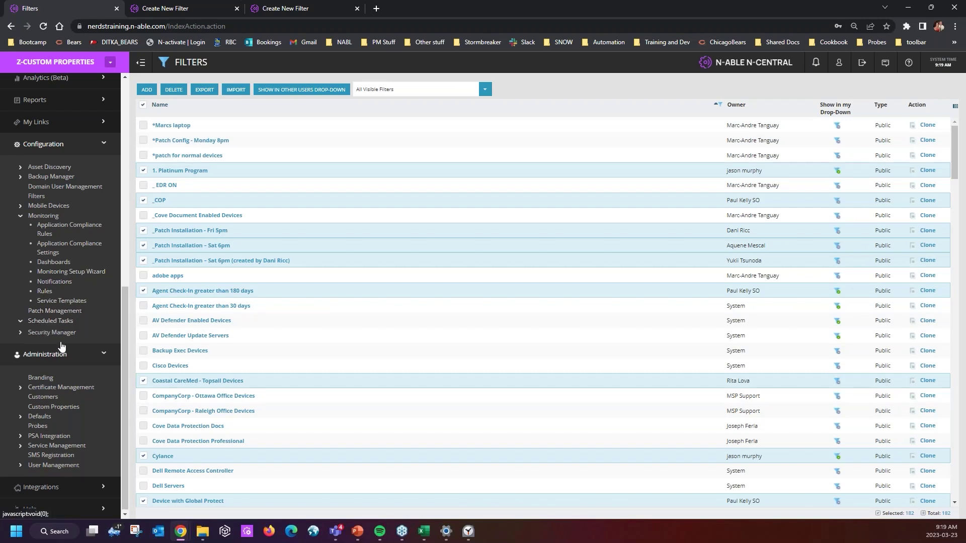
View the empty Scheduled Task Profiles page, then return to Notifications
{"action": "left_click", "coordinate": [48, 350]}
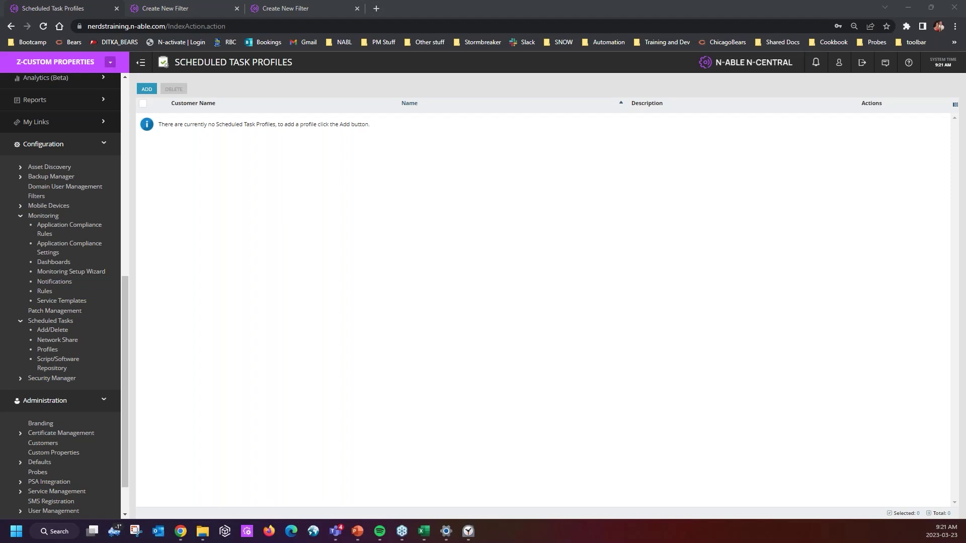
{"action": "left_click", "coordinate": [56, 282]}
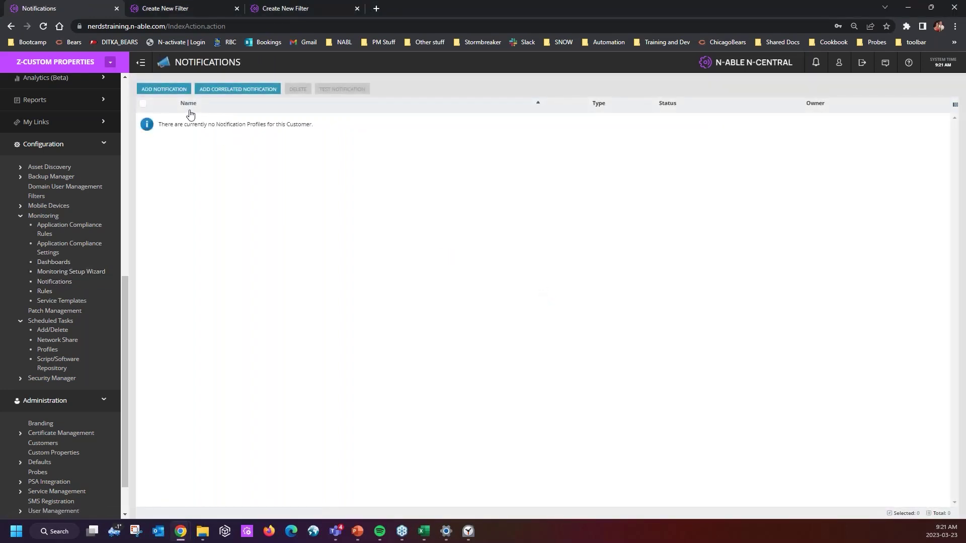
Switch the customer scope to the top-level N-able customer and open its Notifications list
{"action": "left_click", "coordinate": [110, 62]}
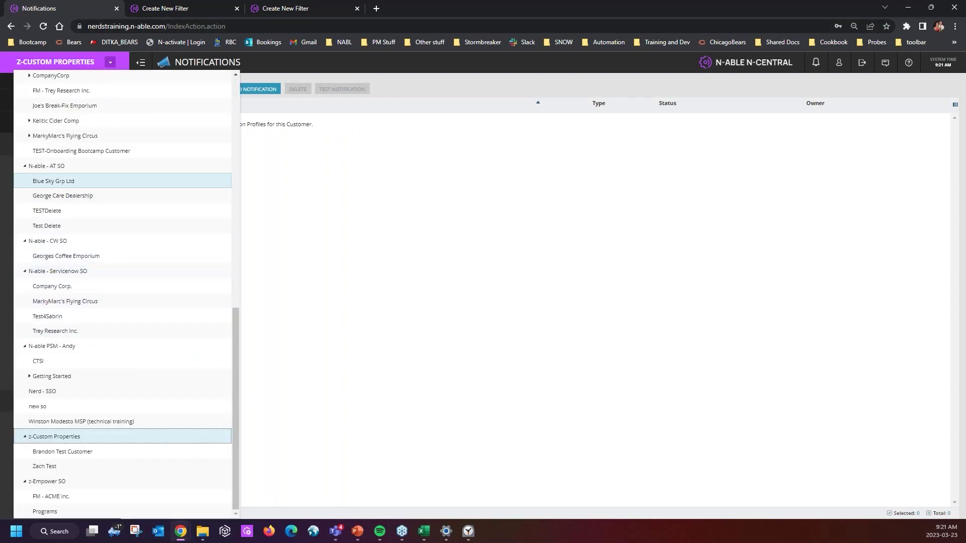
{"action": "left_click", "coordinate": [50, 166]}
{"action": "left_click", "coordinate": [110, 61]}
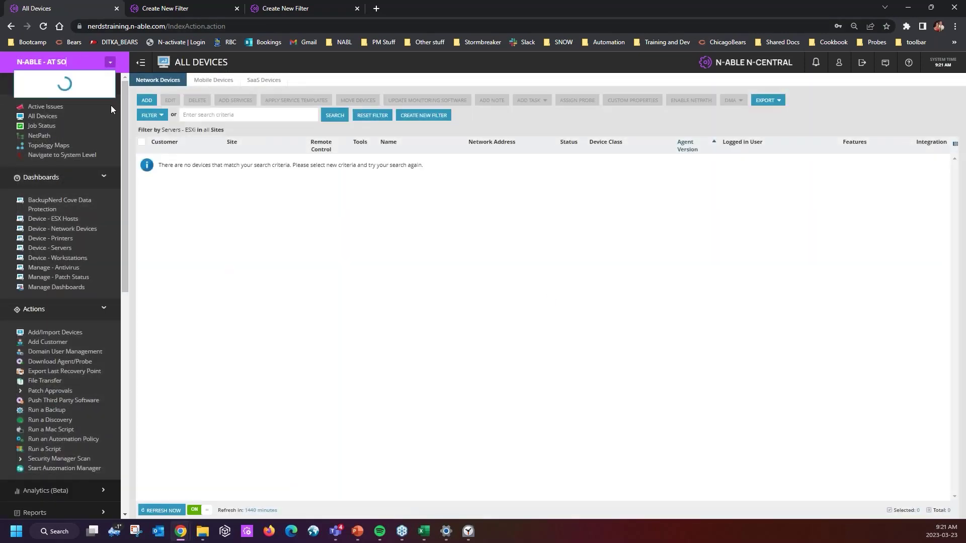
{"action": "left_click", "coordinate": [37, 146]}
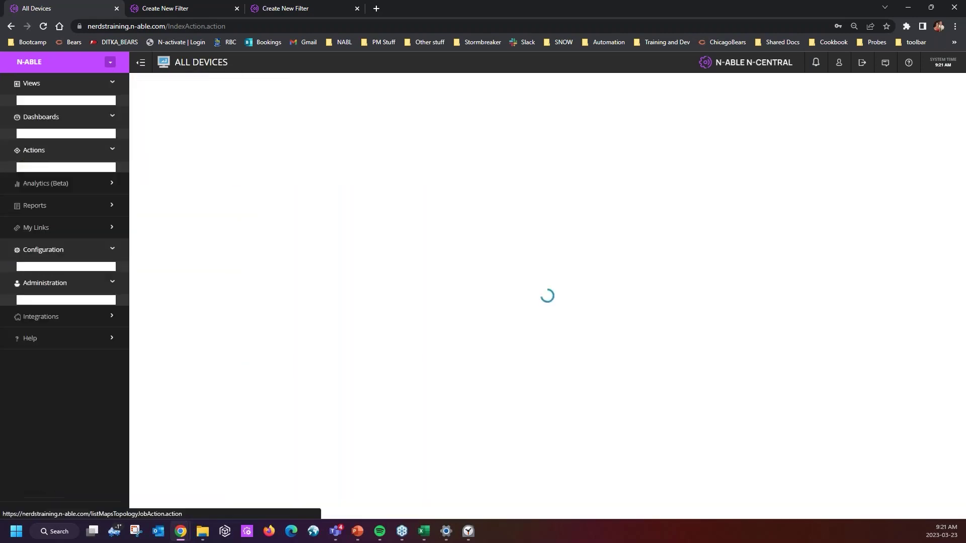
{"action": "scroll", "coordinate": [82, 384], "scroll_direction": "down", "scroll_amount": 10}
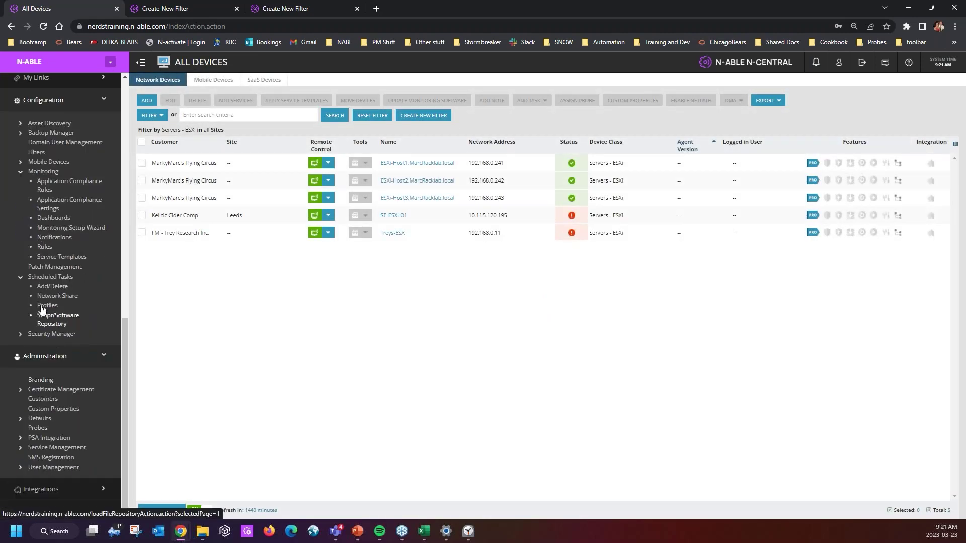
{"action": "left_click", "coordinate": [54, 237]}
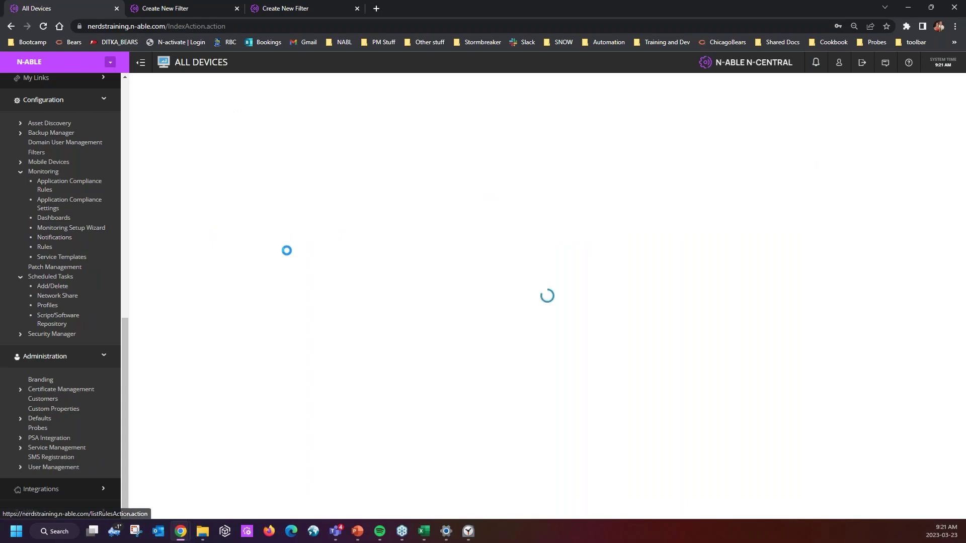
Scroll through the 56 N-able notification profiles, then expand PSA Integration under Administration
{"action": "scroll", "coordinate": [226, 217], "scroll_direction": "down", "scroll_amount": 9}
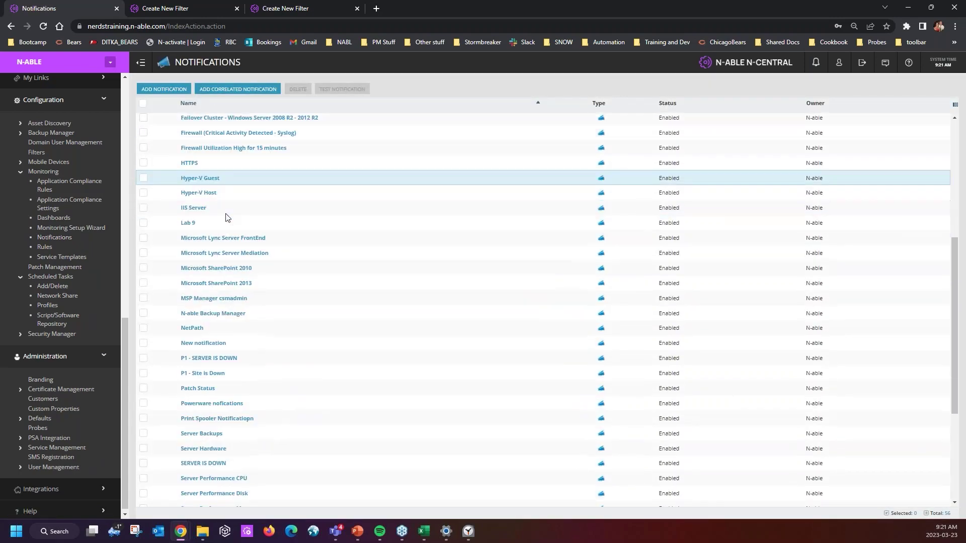
{"action": "scroll", "coordinate": [210, 424], "scroll_direction": "up", "scroll_amount": 9}
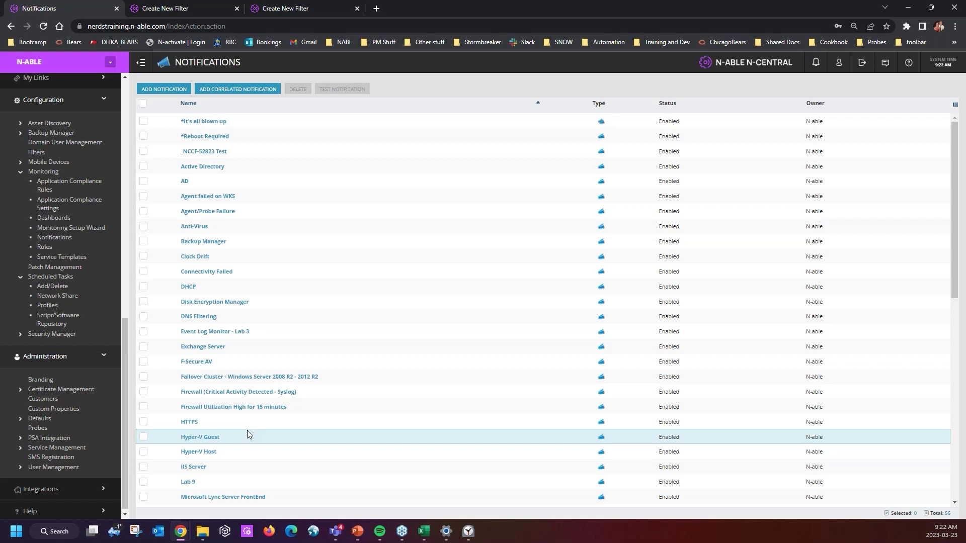
{"action": "scroll", "coordinate": [60, 445], "scroll_direction": "down", "scroll_amount": 1}
{"action": "left_click", "coordinate": [56, 434]}
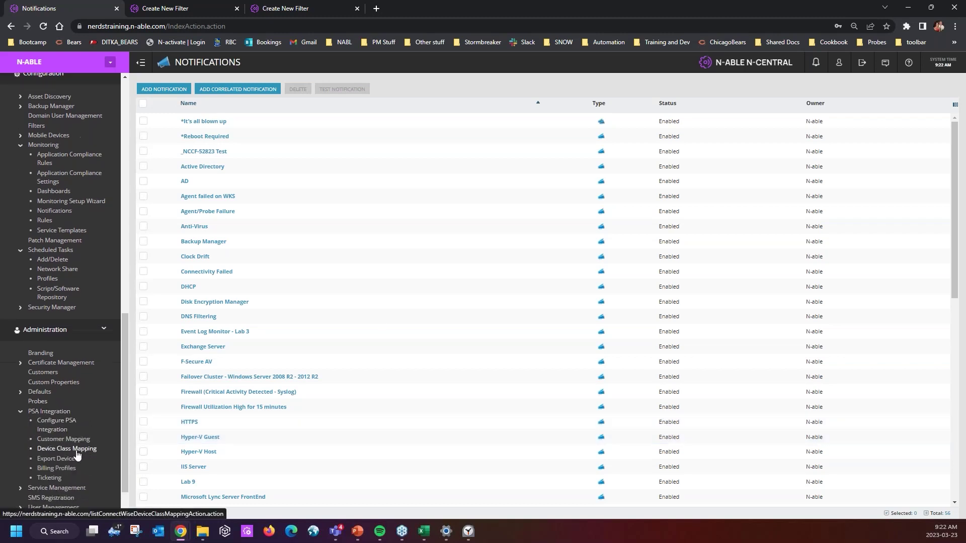
Go to Configure PSA Integration > Ticketing and add a new ConnectWise Manage ticketing recipient
{"action": "left_click", "coordinate": [61, 425]}
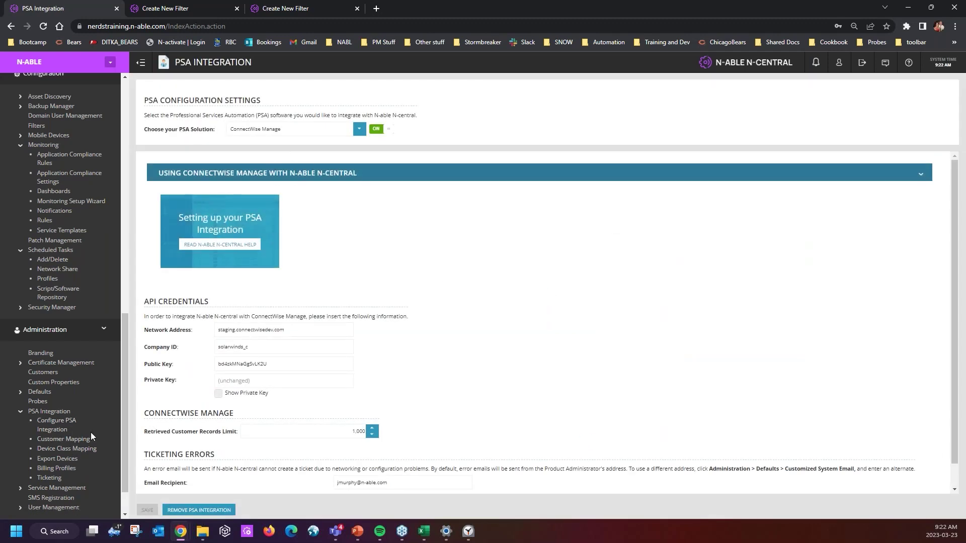
{"action": "left_click", "coordinate": [49, 478]}
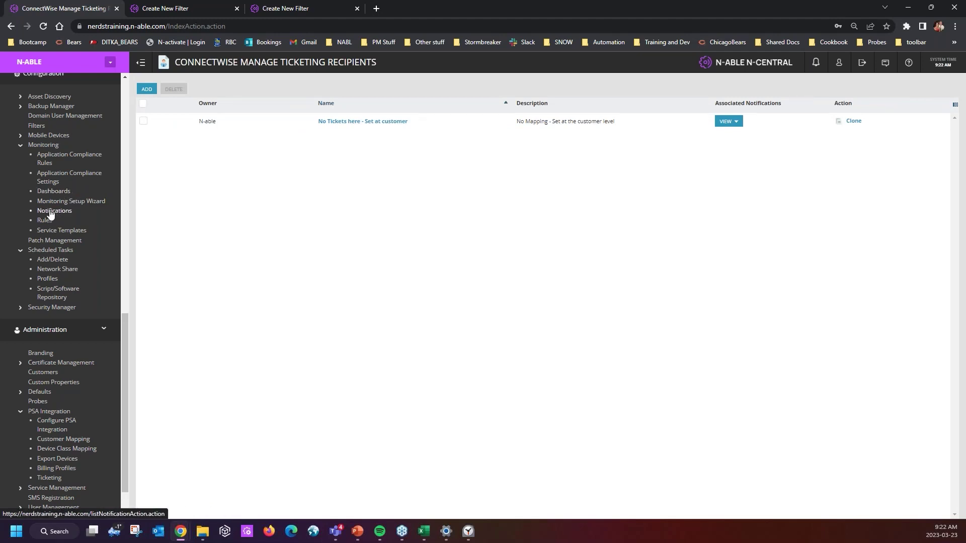
{"action": "left_click", "coordinate": [49, 478]}
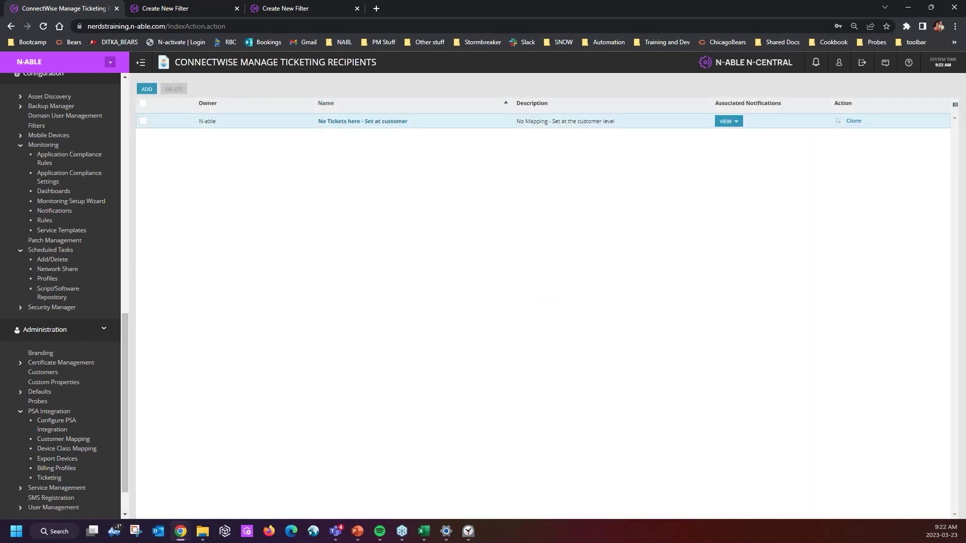
{"action": "left_click", "coordinate": [146, 89]}
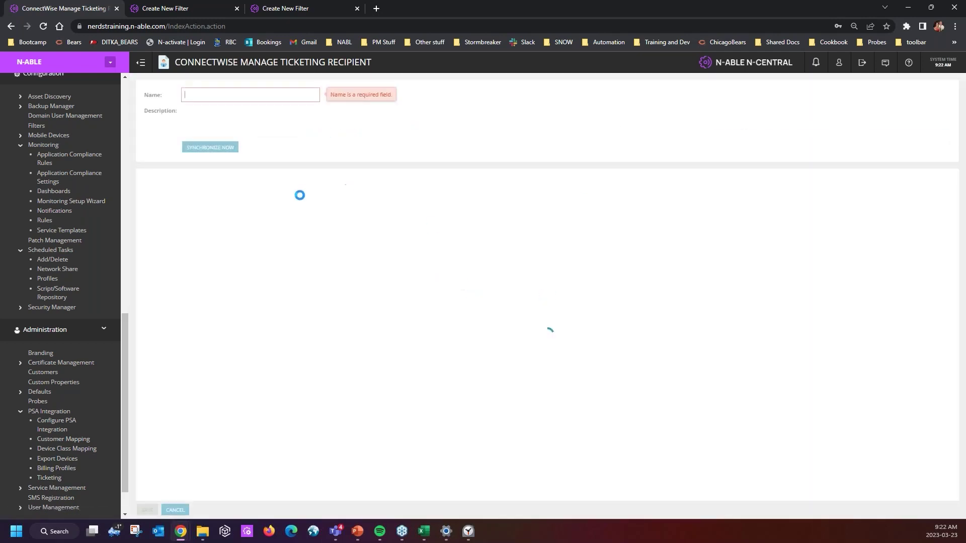
Name the recipient 'P1 - Server down' and choose the Integration service board
{"action": "left_click", "coordinate": [226, 95]}
{"action": "type", "text": "P1 - Server down"}
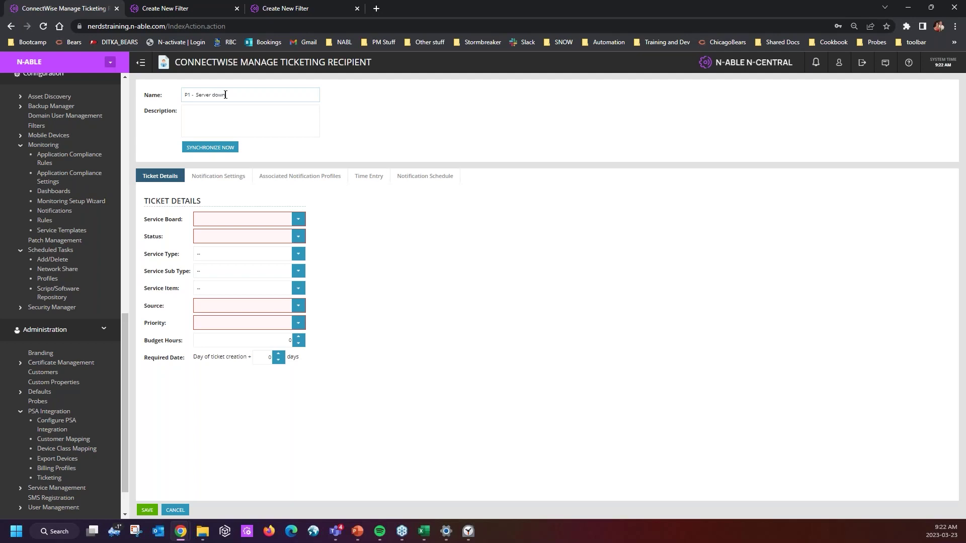
{"action": "left_click", "coordinate": [299, 220]}
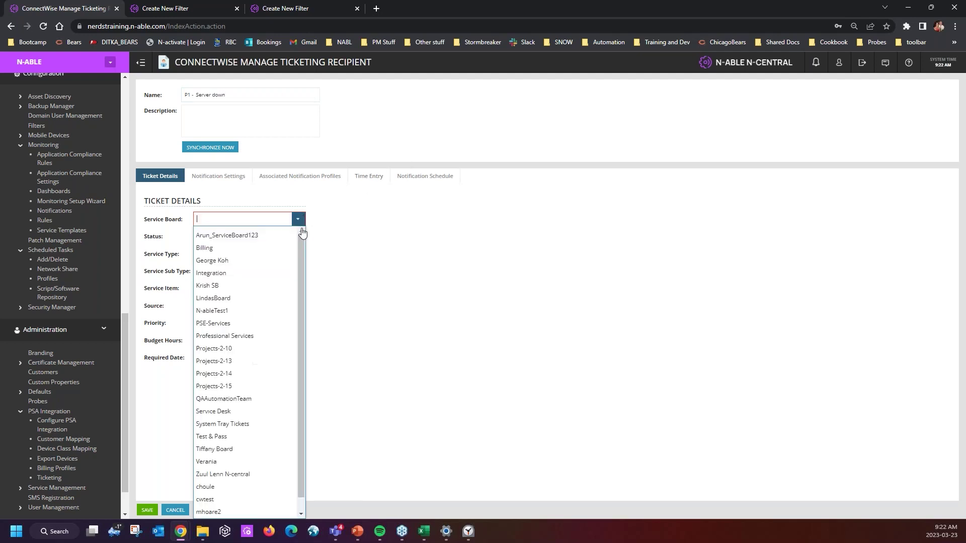
{"action": "scroll", "coordinate": [269, 357], "scroll_direction": "down", "scroll_amount": 1}
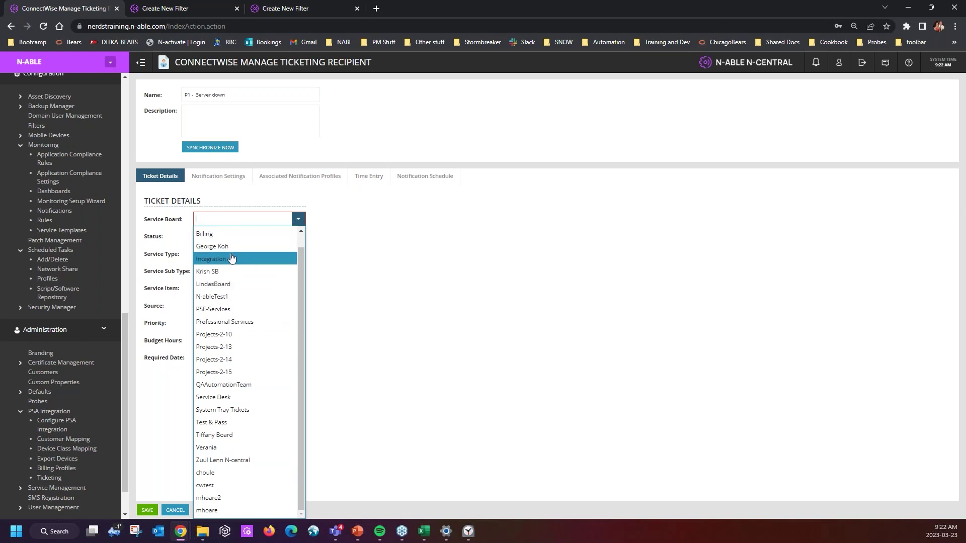
{"action": "scroll", "coordinate": [233, 236], "scroll_direction": "up", "scroll_amount": 1}
{"action": "left_click", "coordinate": [217, 273]}
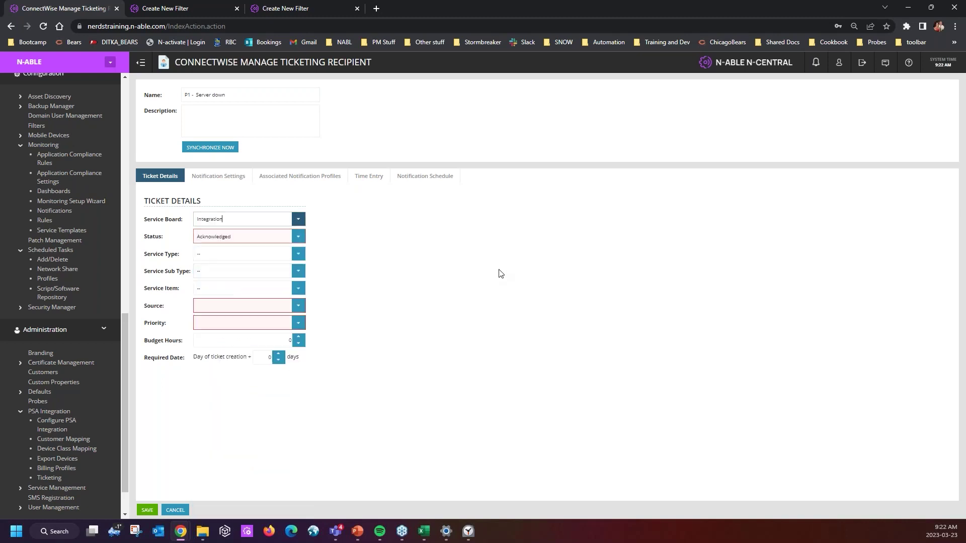
Set source to ChouleGenerated and priority to Priority 1 - Emergency Response, then view notification profiles
{"action": "left_click", "coordinate": [299, 305]}
{"action": "left_click", "coordinate": [259, 357]}
{"action": "left_click", "coordinate": [298, 322]}
{"action": "left_click", "coordinate": [252, 350]}
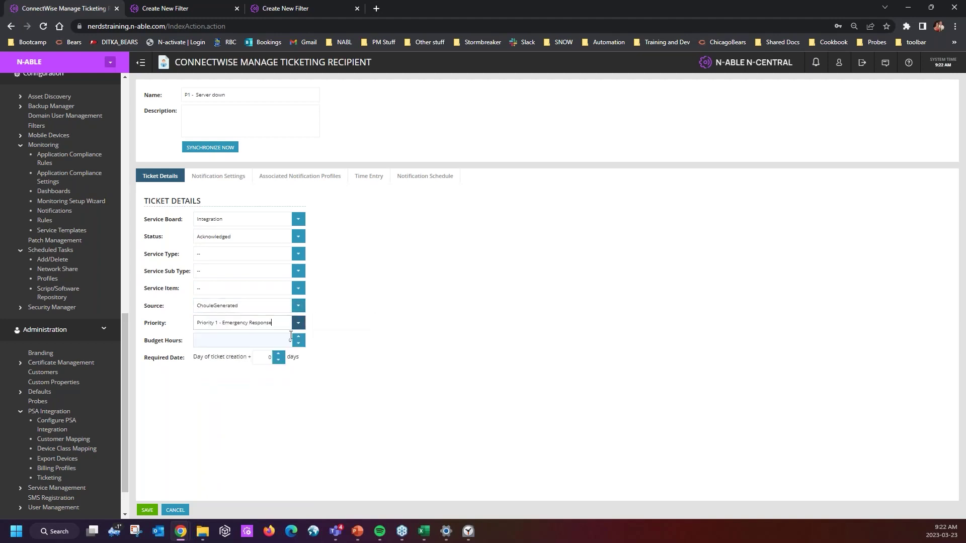
{"action": "left_click", "coordinate": [313, 178]}
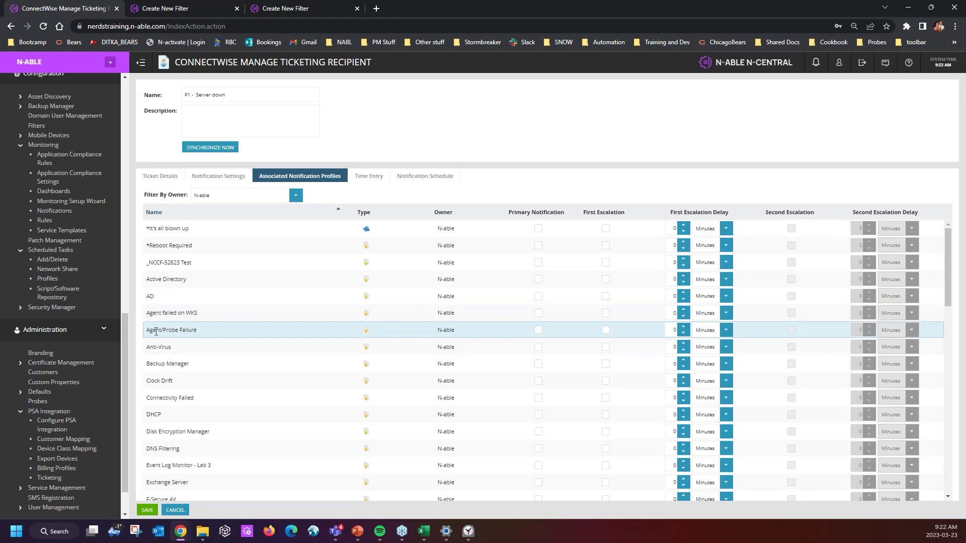
{"action": "left_click_drag", "start_coordinate": [175, 330], "coordinate": [213, 327]}
{"action": "scroll", "coordinate": [237, 327], "scroll_direction": "down", "scroll_amount": 2}
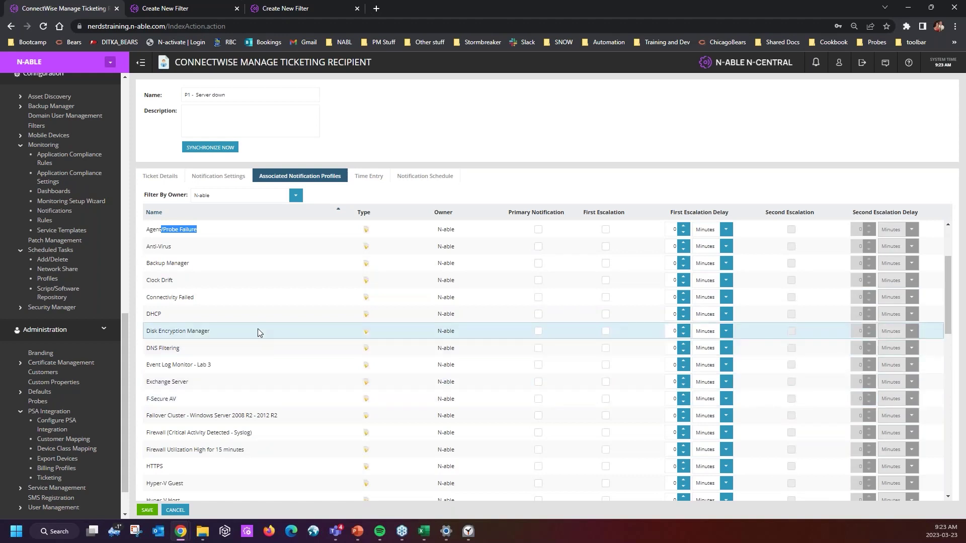
{"action": "scroll", "coordinate": [61, 302], "scroll_direction": "up", "scroll_amount": 7}
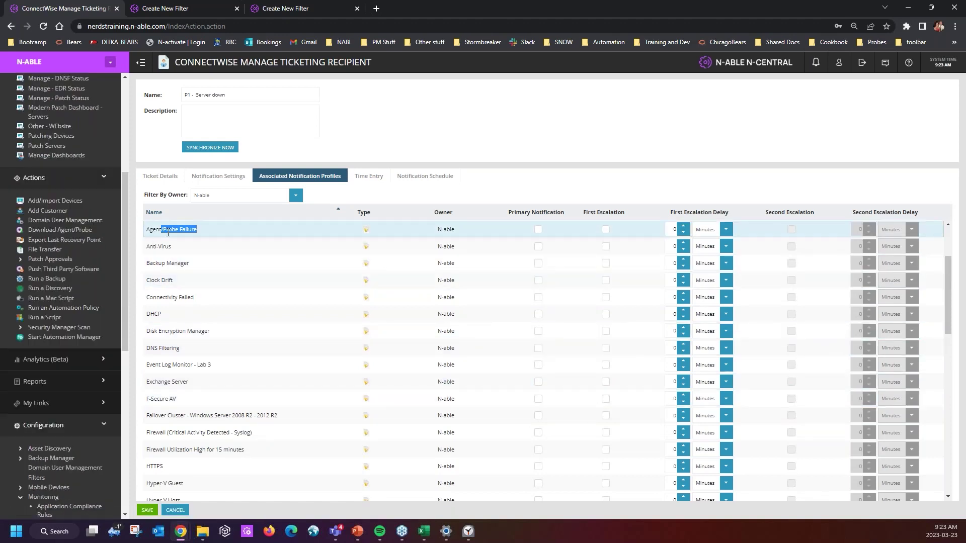
{"action": "left_click_drag", "start_coordinate": [200, 229], "coordinate": [149, 235]}
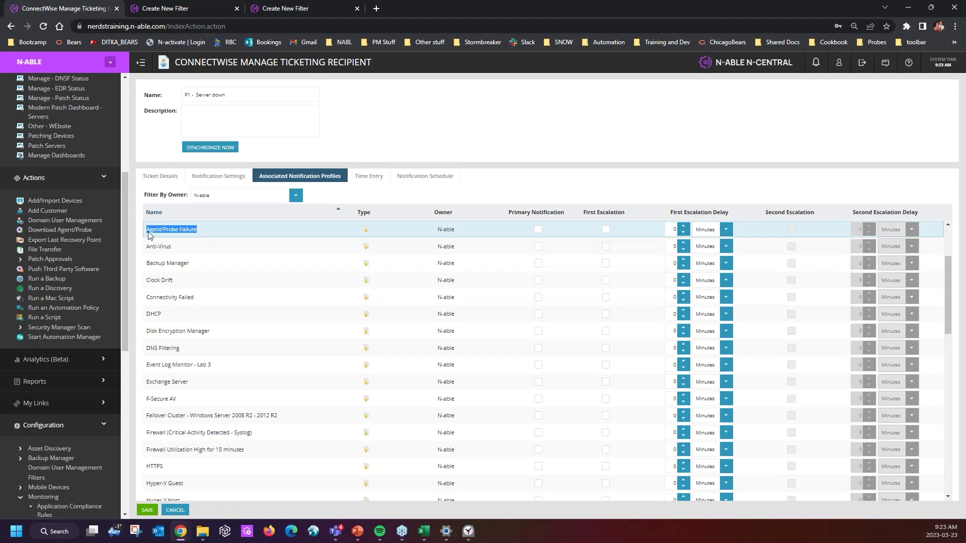
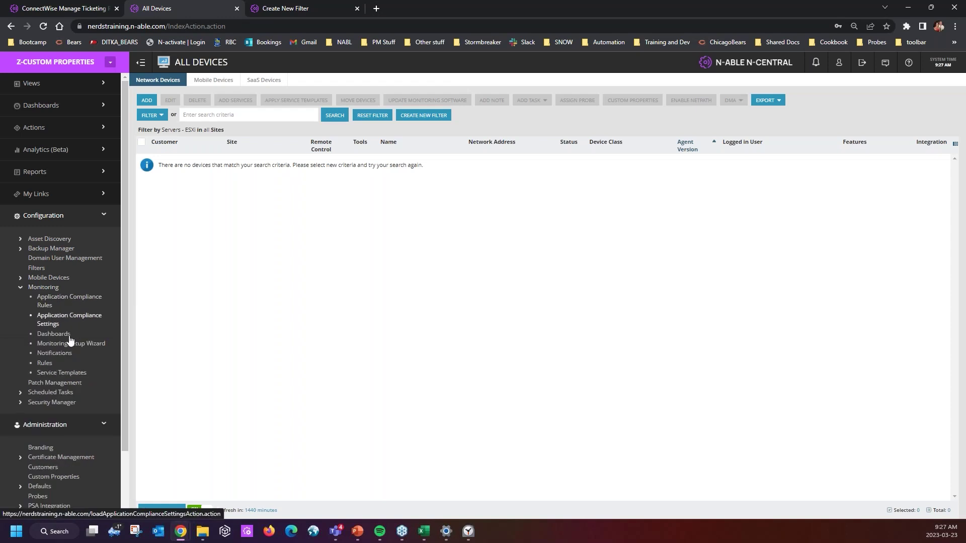
Go to the Notifications list and start a new notification profile
{"action": "left_click", "coordinate": [54, 353]}
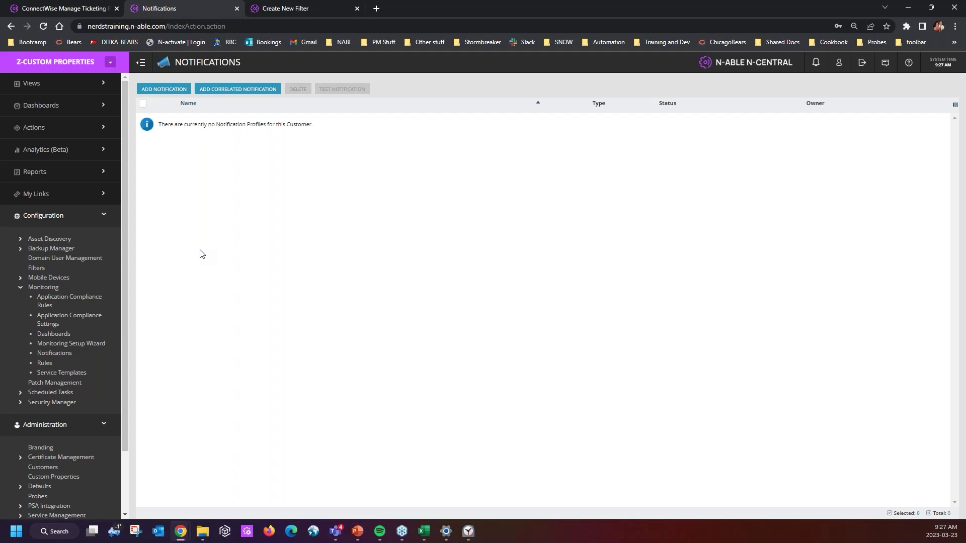
{"action": "left_click", "coordinate": [162, 90]}
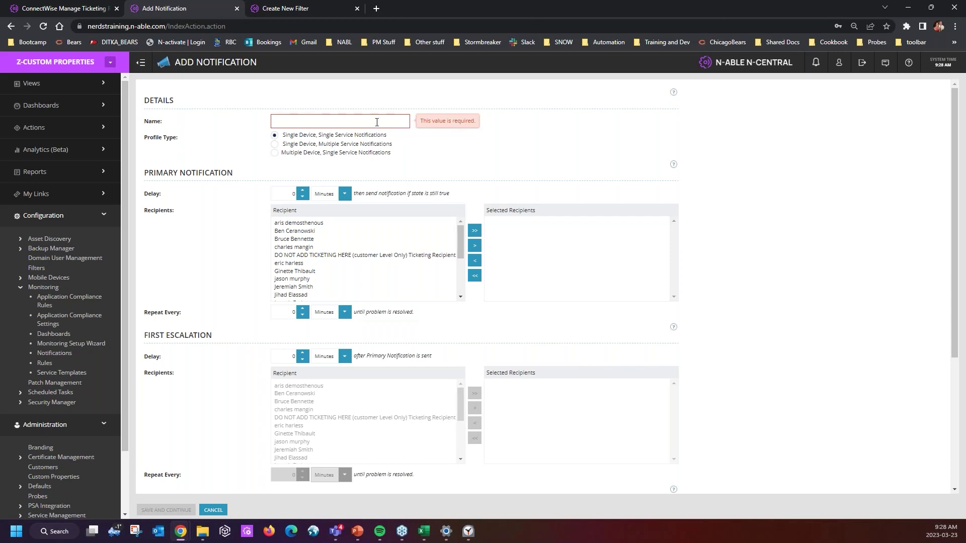
Name the profile 'Server is down' and save it to continue to trigger details
{"action": "type", "text": "Serv"}
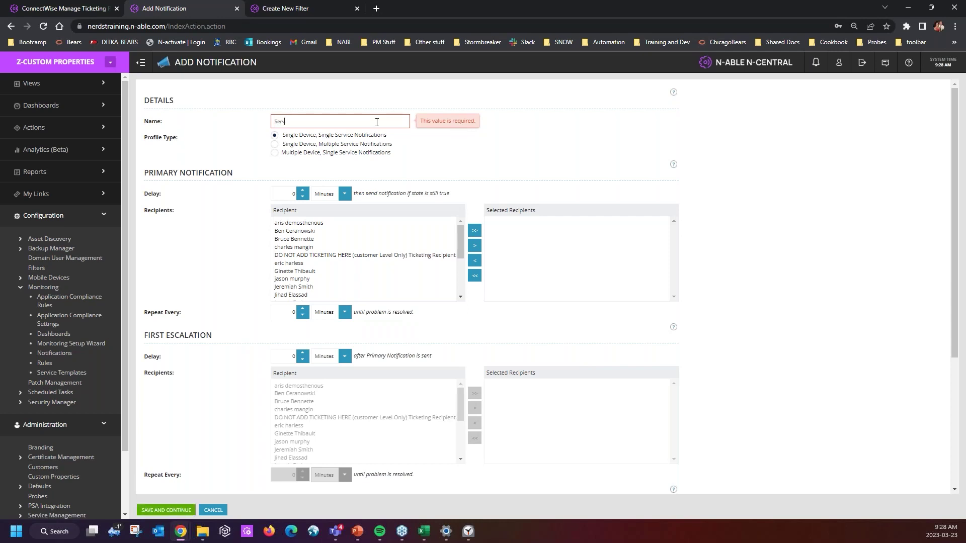
{"action": "type", "text": "er is down"}
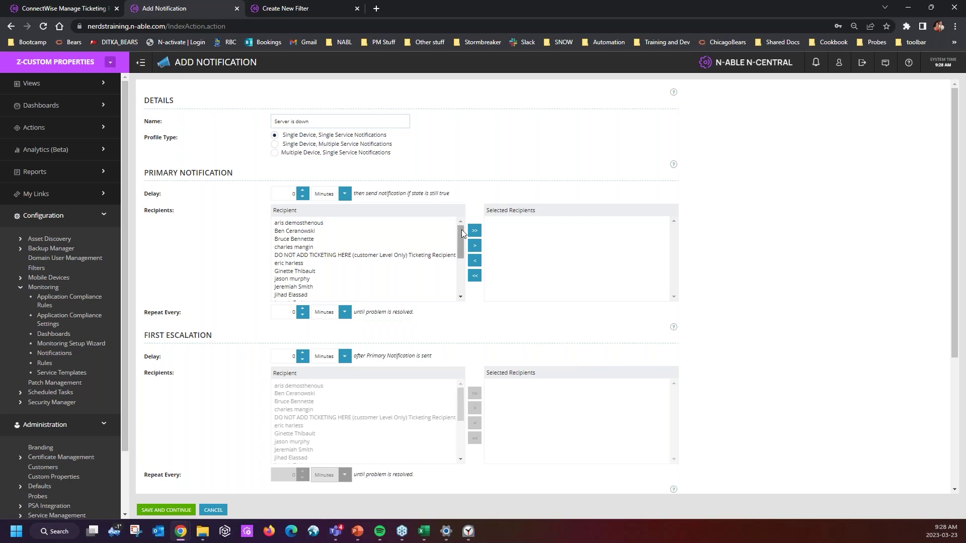
{"action": "left_click_drag", "start_coordinate": [462, 233], "coordinate": [459, 309]}
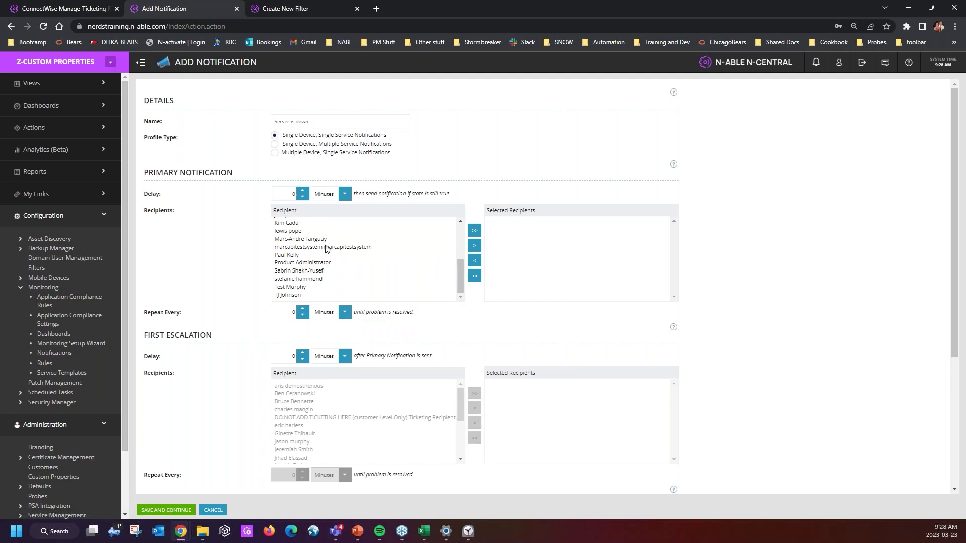
{"action": "scroll", "coordinate": [316, 265], "scroll_direction": "up", "scroll_amount": 5}
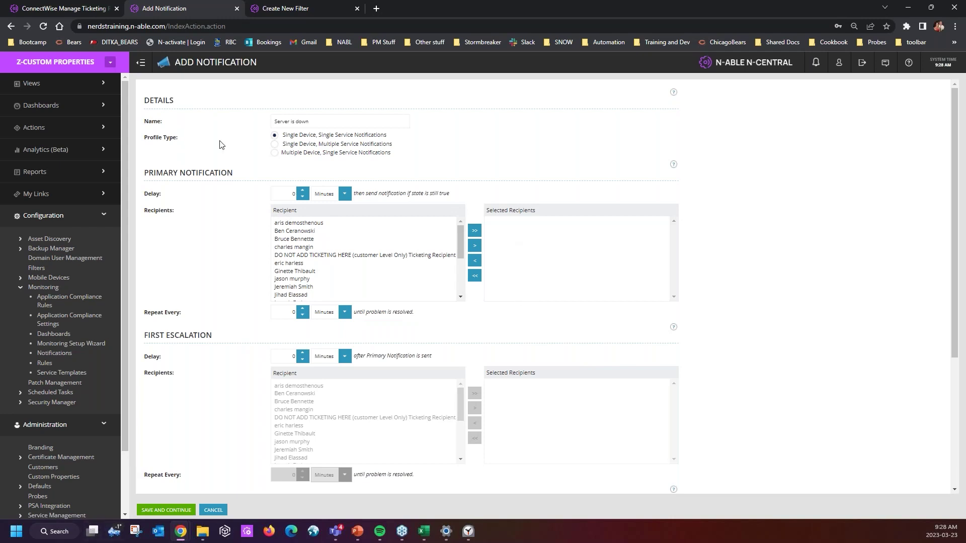
{"action": "triple_click", "coordinate": [319, 121]}
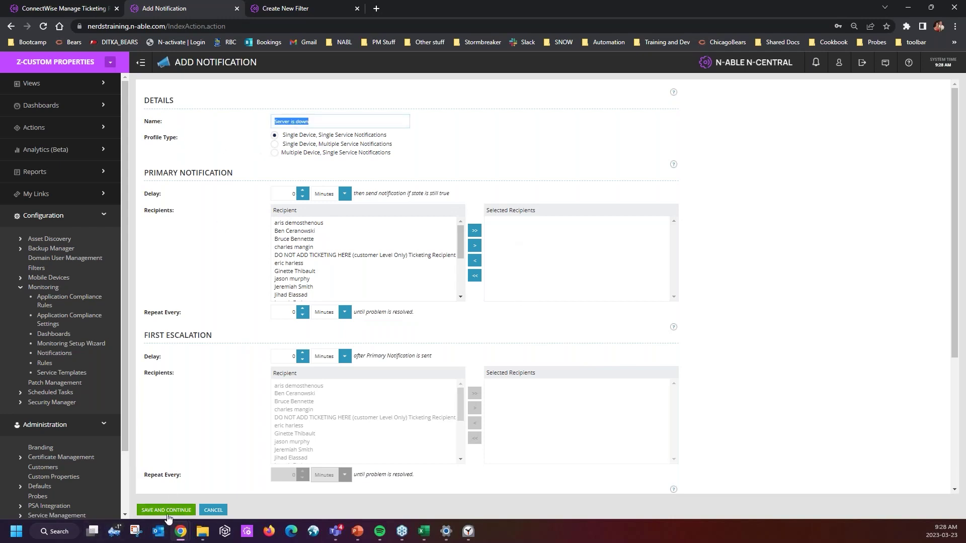
{"action": "left_click", "coordinate": [166, 510]}
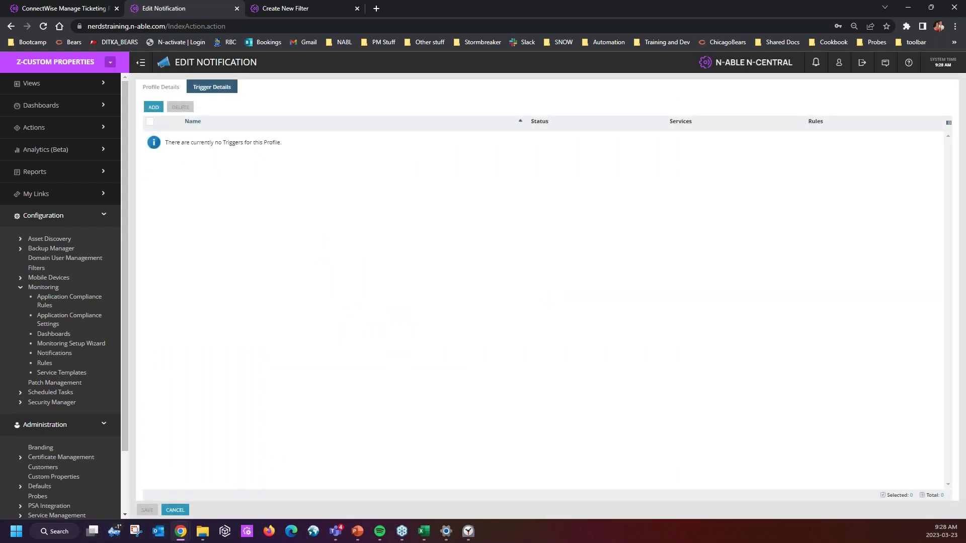
Add a trigger named 'Server is DOWN' with state Failed that also notifies on return to normal
{"action": "left_click", "coordinate": [154, 107]}
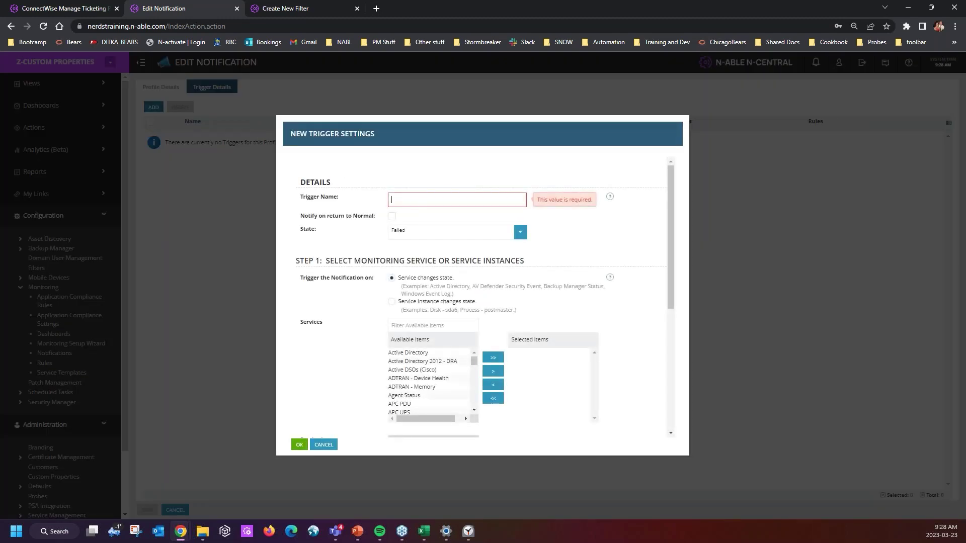
{"action": "type", "text": "Server"}
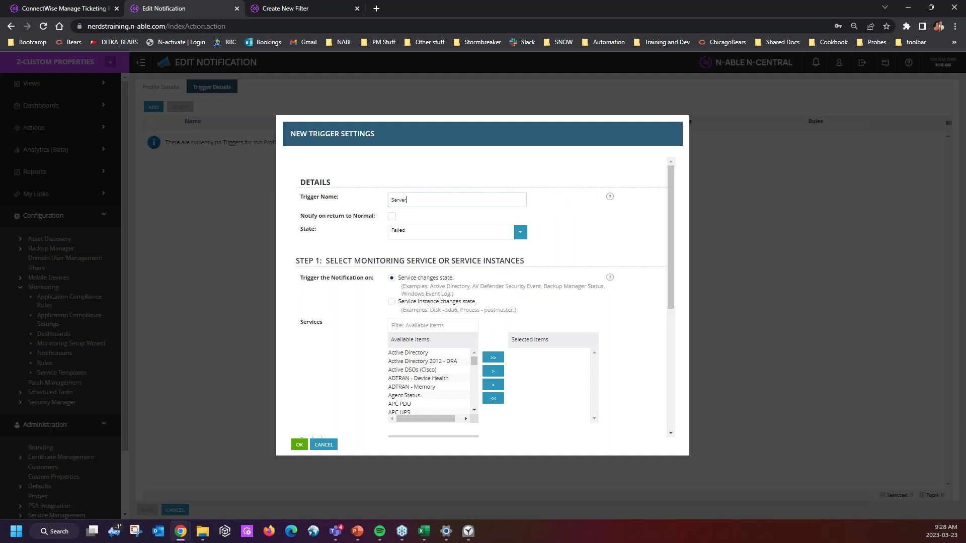
{"action": "type", "text": "t Is"}
{"action": "key", "text": "BackSpace"}
{"action": "key", "text": "BackSpace"}
{"action": "key", "text": "BackSpace"}
{"action": "type", "text": "is DOWN"}
{"action": "left_click", "coordinate": [416, 234]}
{"action": "left_click", "coordinate": [322, 237]}
{"action": "left_click", "coordinate": [392, 217]}
Attach the Agent Status service and Servers - Windows rule to the trigger and save it
{"action": "left_click", "coordinate": [420, 378]}
{"action": "scroll", "coordinate": [423, 391], "scroll_direction": "down", "scroll_amount": 3}
{"action": "scroll", "coordinate": [422, 391], "scroll_direction": "up", "scroll_amount": 3}
{"action": "left_click", "coordinate": [414, 396]}
{"action": "left_click", "coordinate": [493, 371]}
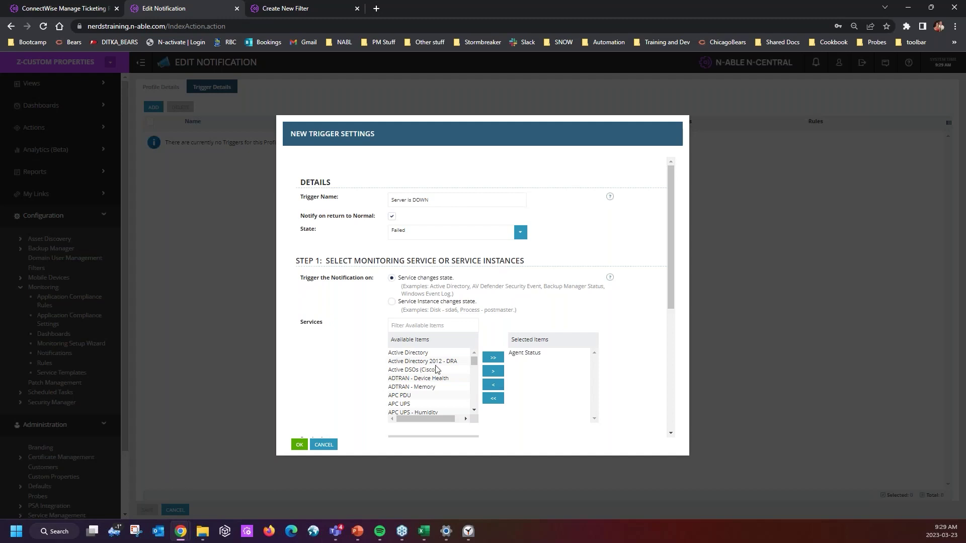
{"action": "scroll", "coordinate": [327, 299], "scroll_direction": "down", "scroll_amount": 5}
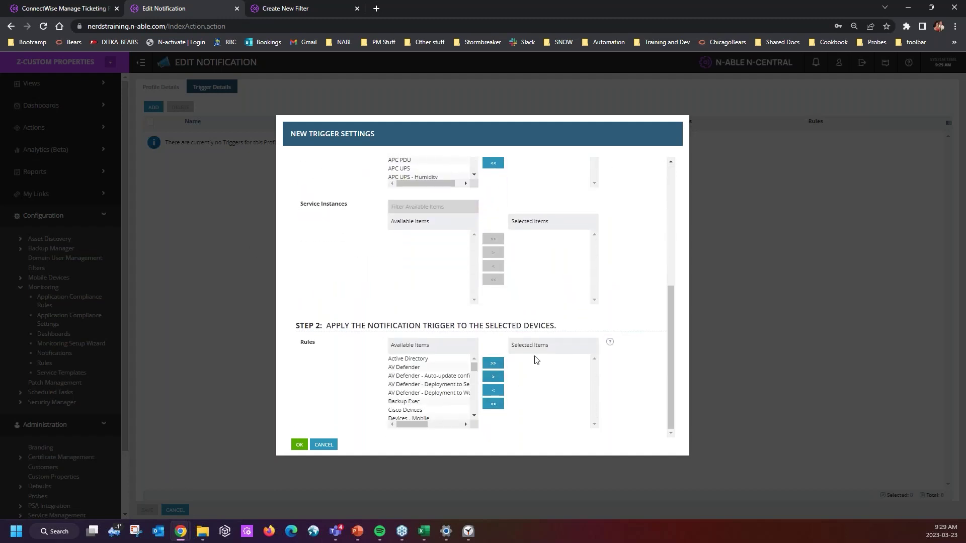
{"action": "left_click_drag", "start_coordinate": [474, 367], "coordinate": [478, 412]}
{"action": "scroll", "coordinate": [453, 399], "scroll_direction": "up", "scroll_amount": 4}
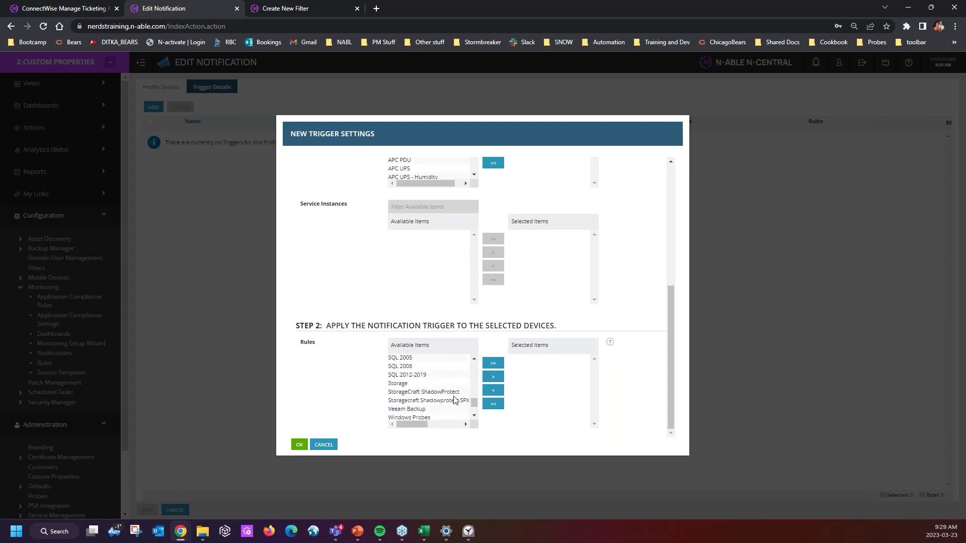
{"action": "left_click", "coordinate": [442, 389]}
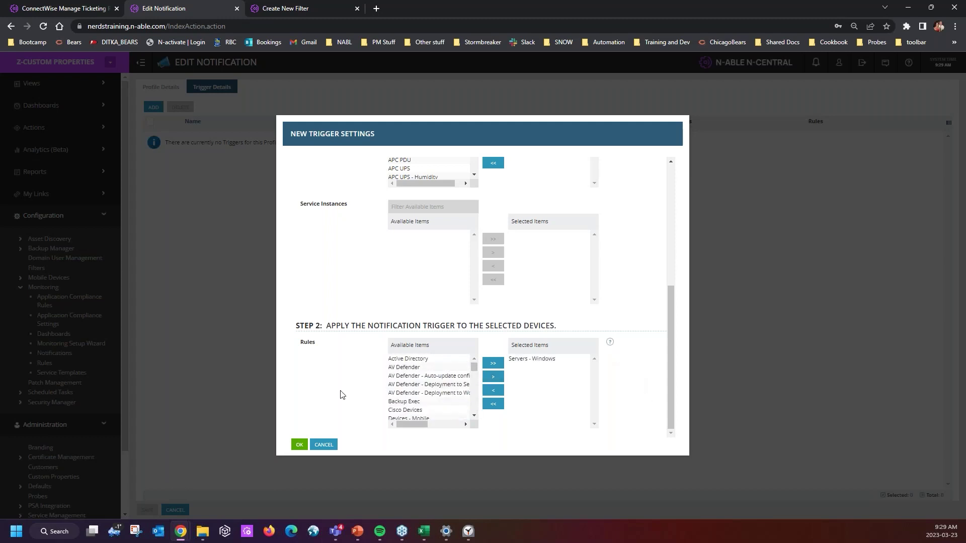
{"action": "left_click", "coordinate": [300, 445]}
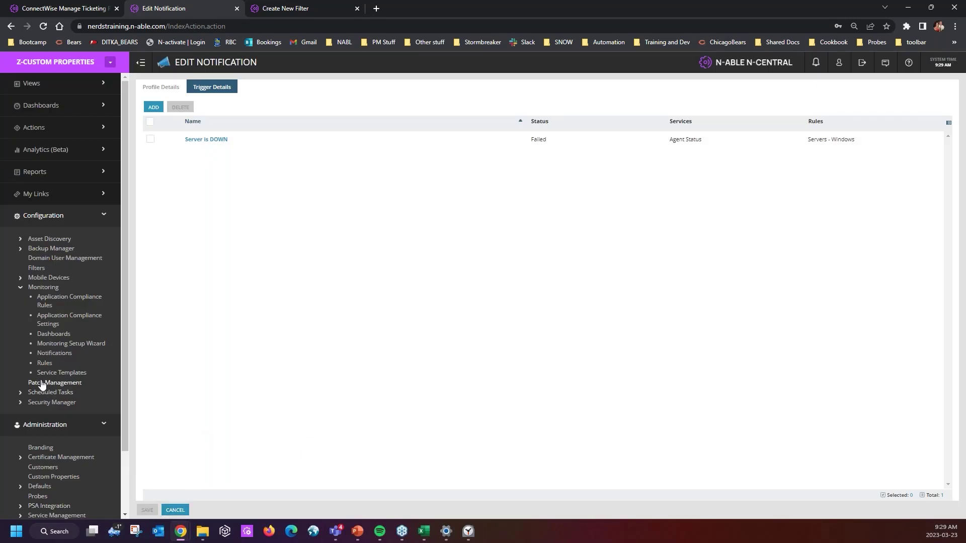
Switch scope to the N-able level and inspect the SERVER IS DOWN profile without saving
{"action": "scroll", "coordinate": [60, 465], "scroll_direction": "down", "scroll_amount": 2}
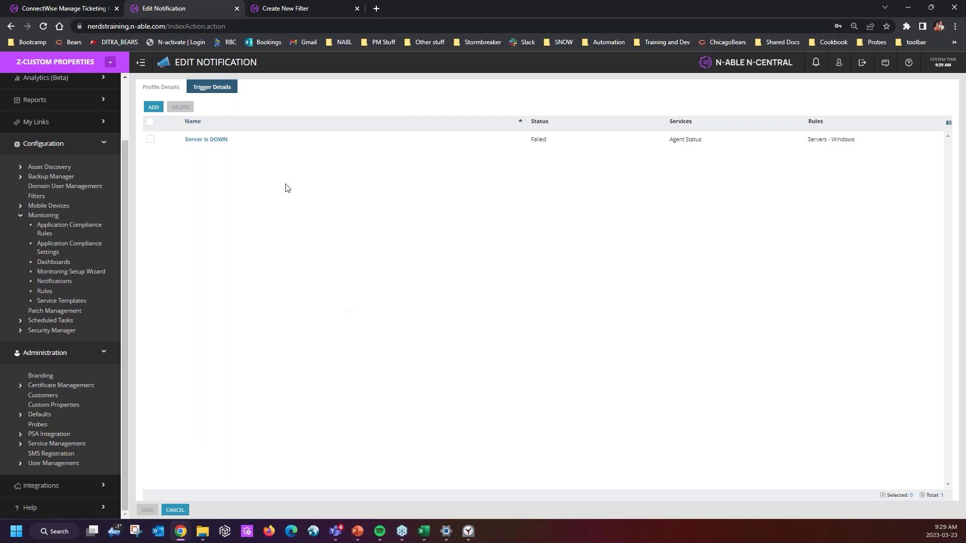
{"action": "triple_click", "coordinate": [92, 58]}
{"action": "left_click", "coordinate": [110, 62]}
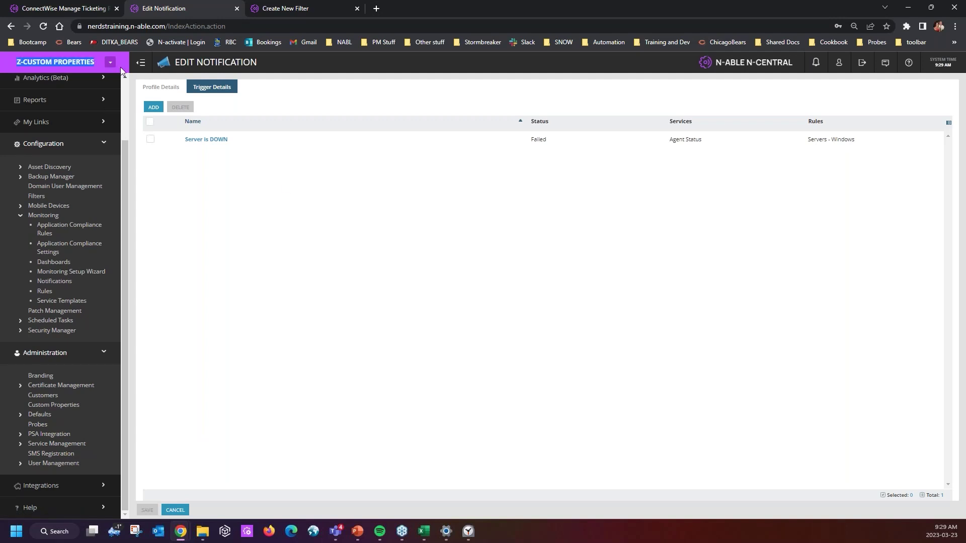
{"action": "scroll", "coordinate": [47, 374], "scroll_direction": "up", "scroll_amount": 1}
{"action": "scroll", "coordinate": [58, 181], "scroll_direction": "up", "scroll_amount": 5}
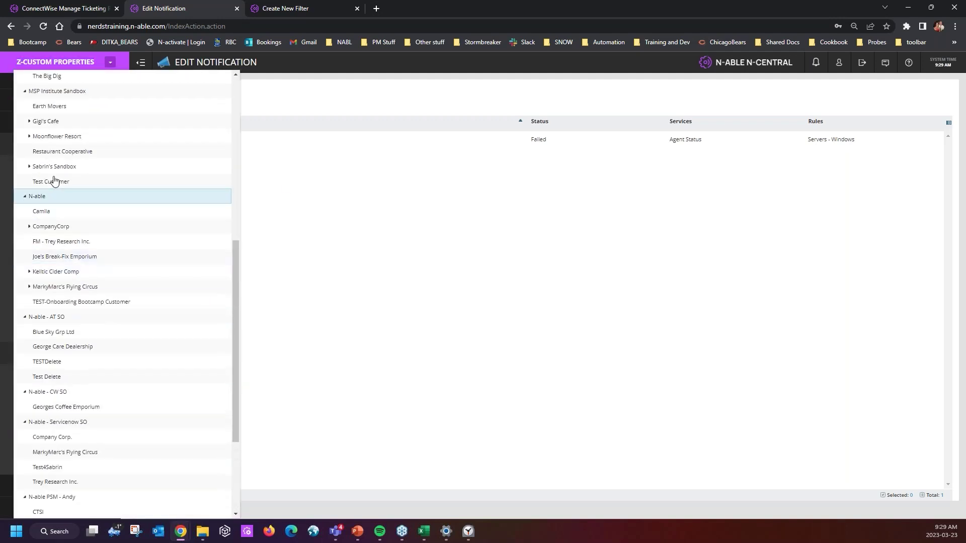
{"action": "left_click", "coordinate": [56, 201]}
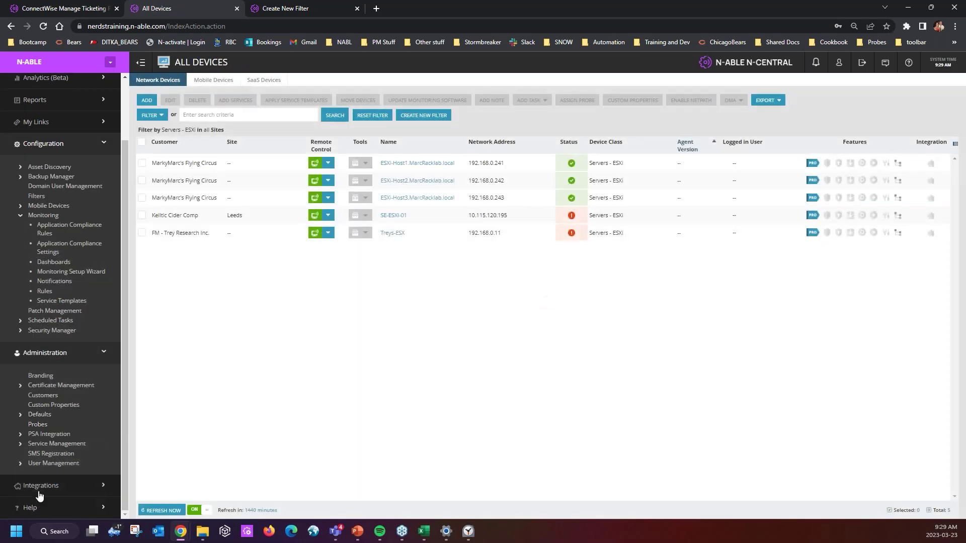
{"action": "left_click", "coordinate": [53, 281]}
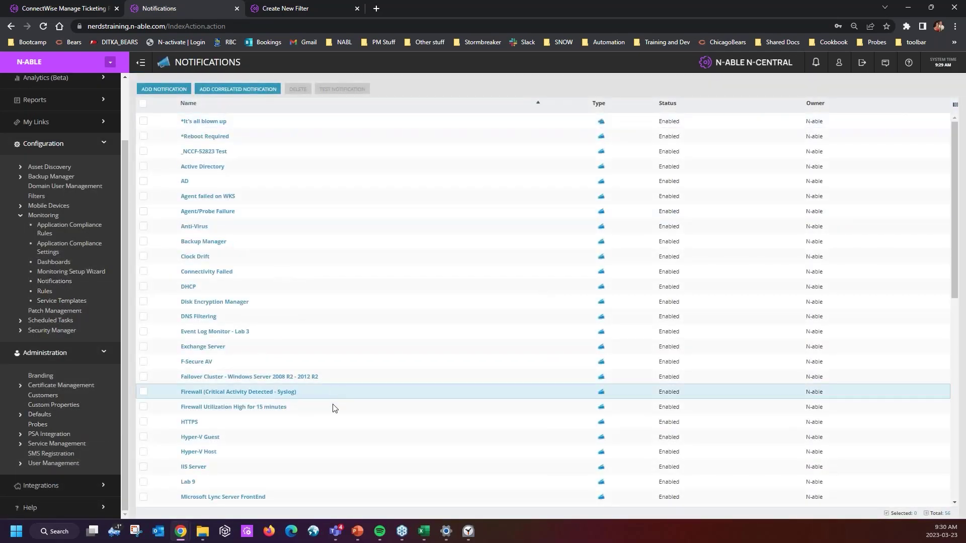
{"action": "scroll", "coordinate": [330, 401], "scroll_direction": "down", "scroll_amount": 9}
{"action": "left_click", "coordinate": [214, 276]}
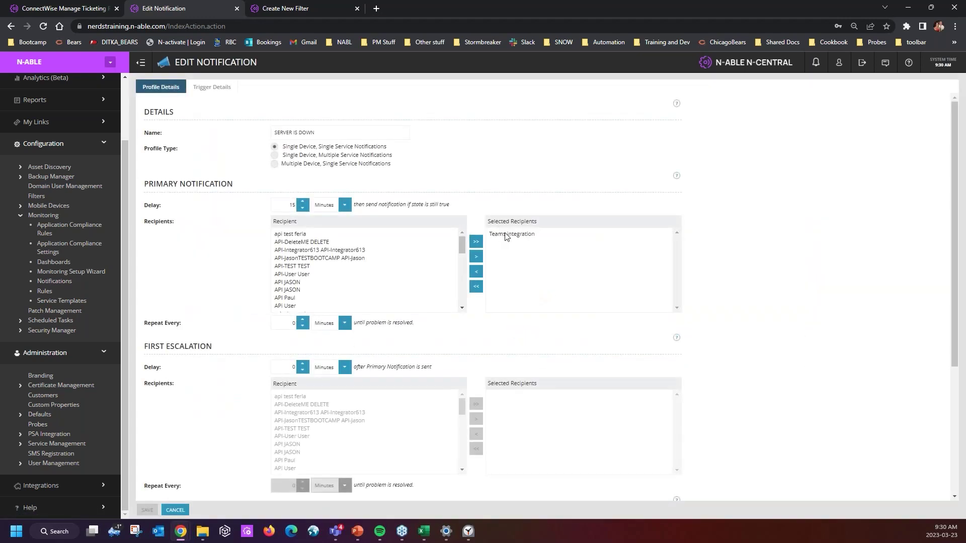
{"action": "left_click", "coordinate": [507, 235]}
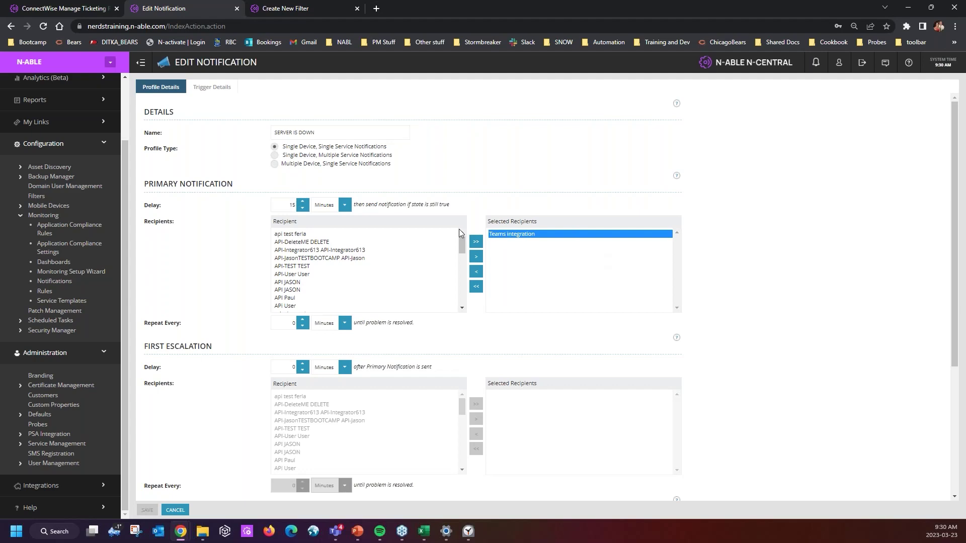
{"action": "left_click", "coordinate": [171, 511]}
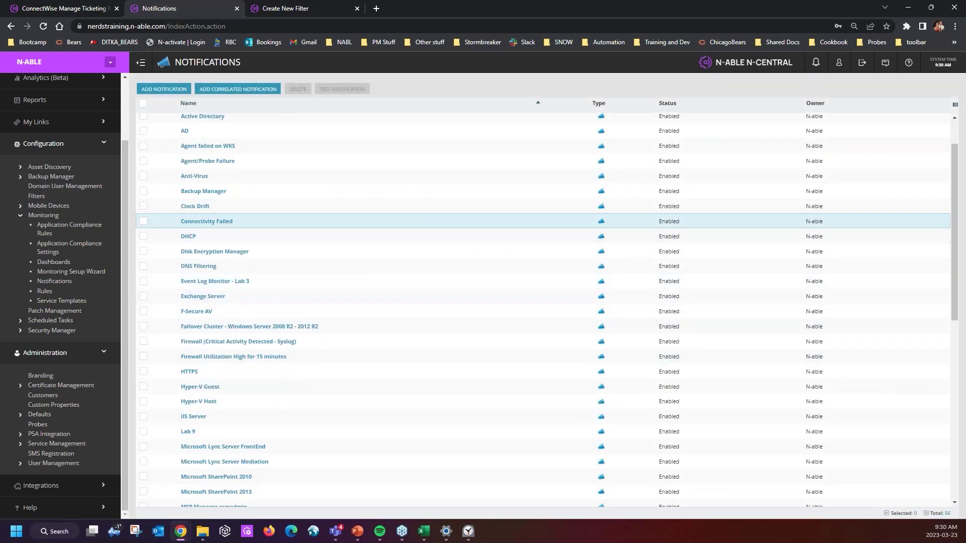
Remove the selected recipient from P1 - SERVER IS DOWN and open the PSA ticketing recipients page
{"action": "scroll", "coordinate": [274, 420], "scroll_direction": "down", "scroll_amount": 10}
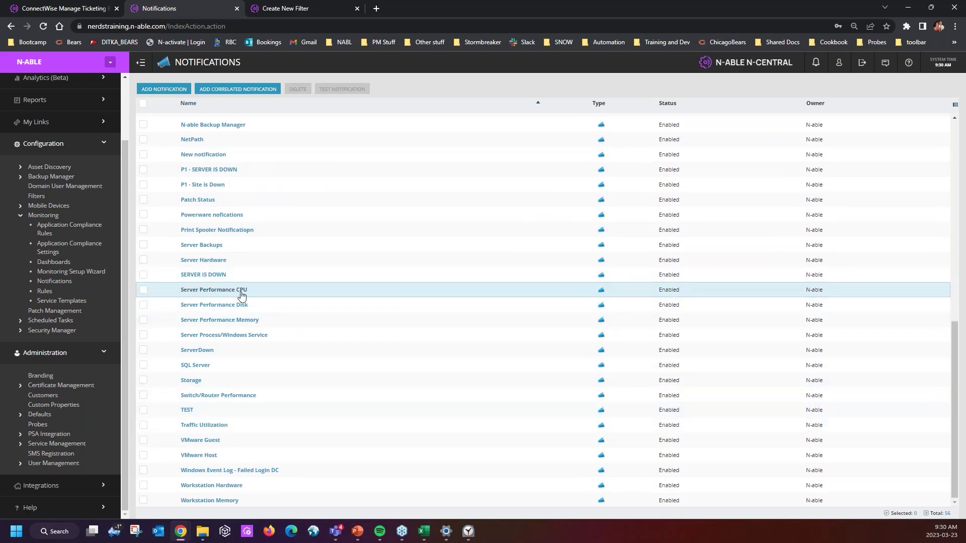
{"action": "scroll", "coordinate": [211, 280], "scroll_direction": "up", "scroll_amount": 2}
{"action": "left_click", "coordinate": [210, 271]}
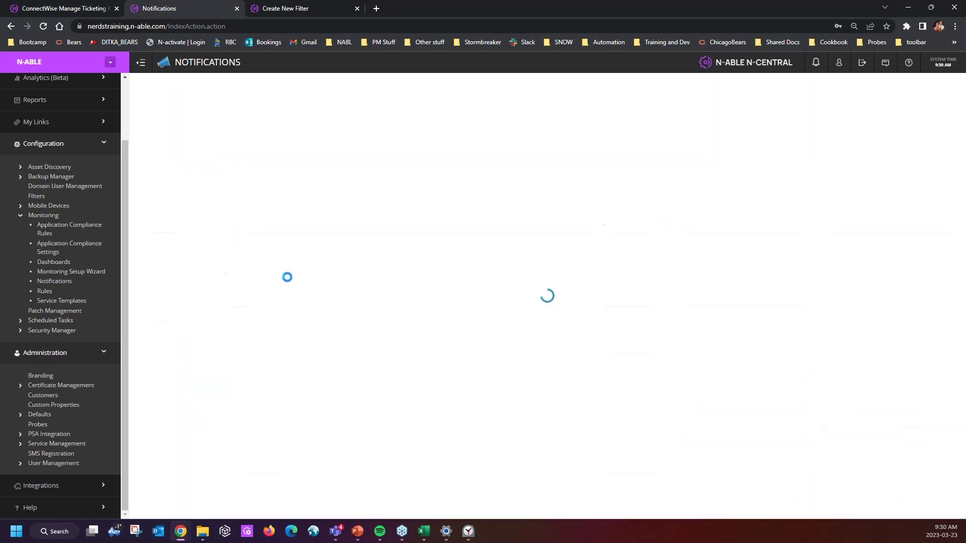
{"action": "left_click", "coordinate": [502, 235]}
{"action": "left_click", "coordinate": [476, 271]}
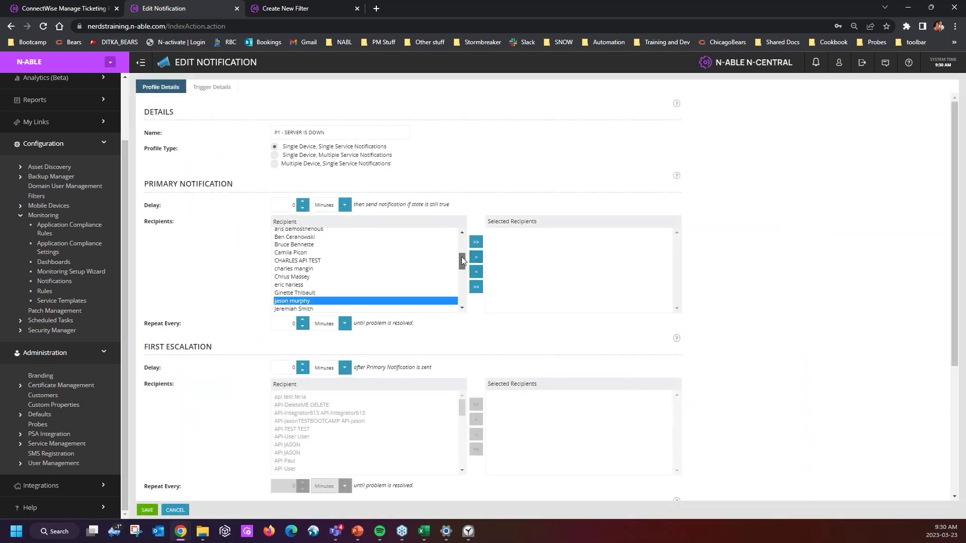
{"action": "left_click_drag", "start_coordinate": [461, 256], "coordinate": [460, 283]}
{"action": "scroll", "coordinate": [337, 290], "scroll_direction": "up", "scroll_amount": 1}
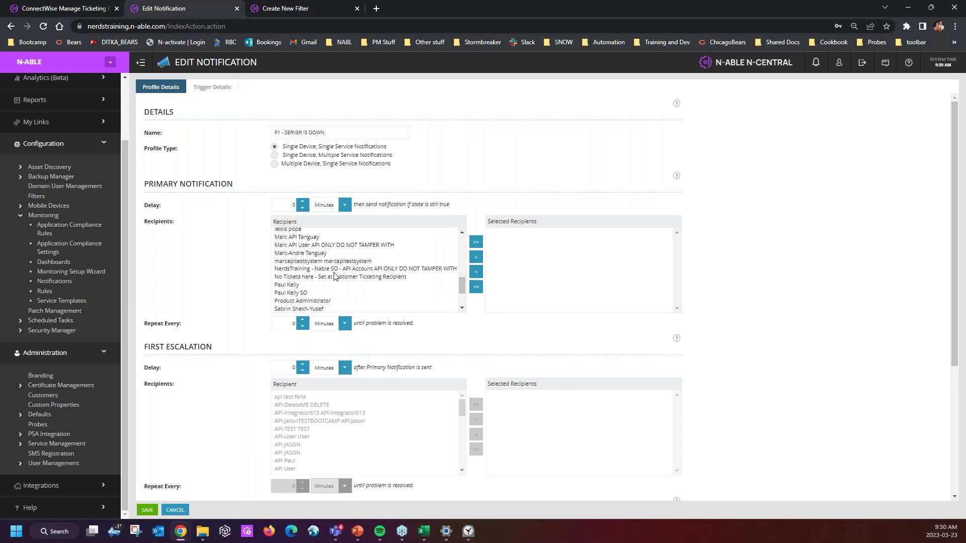
{"action": "scroll", "coordinate": [336, 274], "scroll_direction": "down", "scroll_amount": 1}
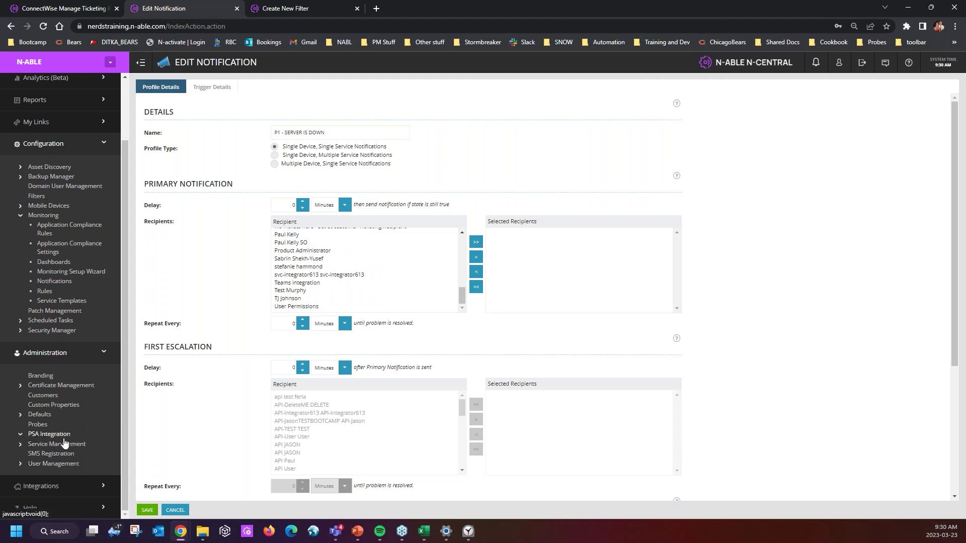
{"action": "left_click", "coordinate": [38, 435]}
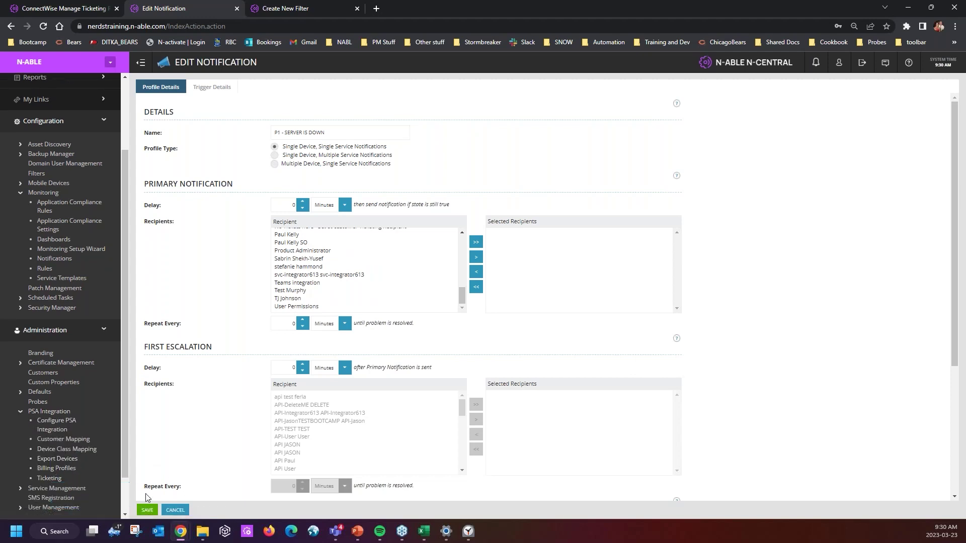
{"action": "left_click", "coordinate": [87, 502]}
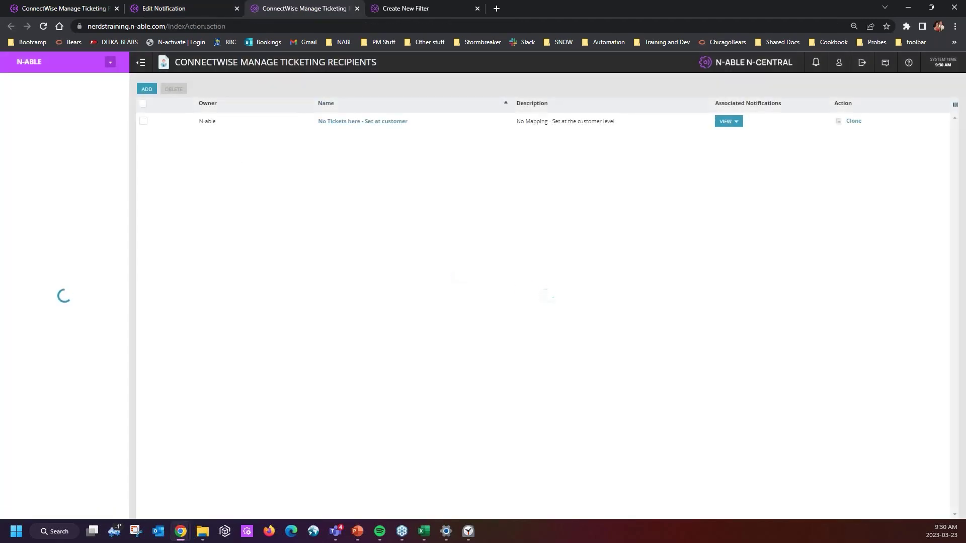
Create ticketing recipient 'P1 - Server down' with Arun_ServiceBoard123, status Open, source N-central, Priority 1 - Emergency Response
{"action": "left_click", "coordinate": [347, 126]}
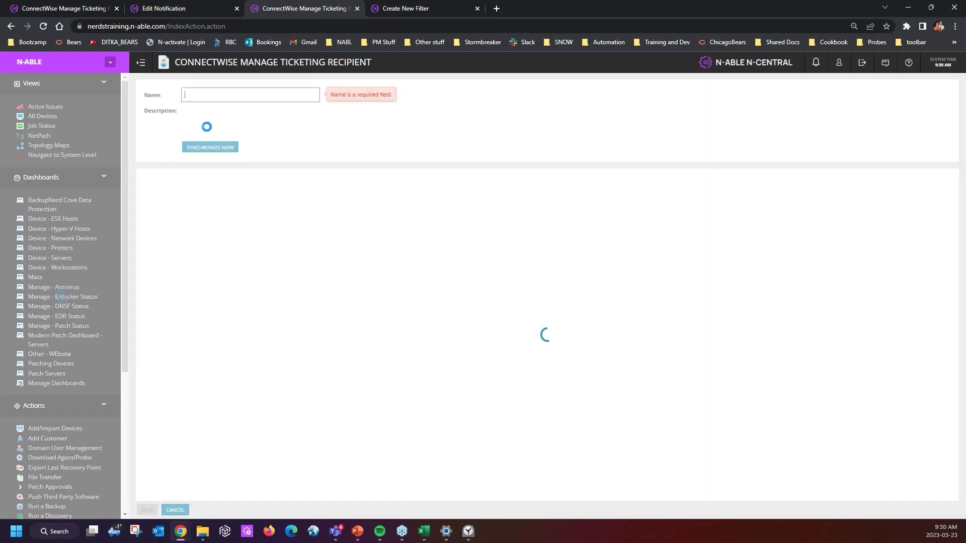
{"action": "left_click", "coordinate": [206, 97]}
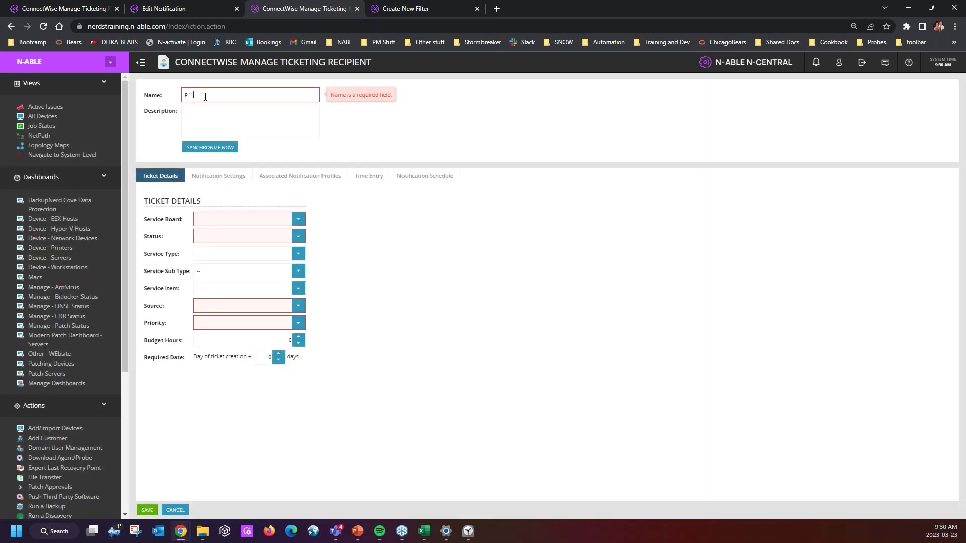
{"action": "type", "text": "P"}
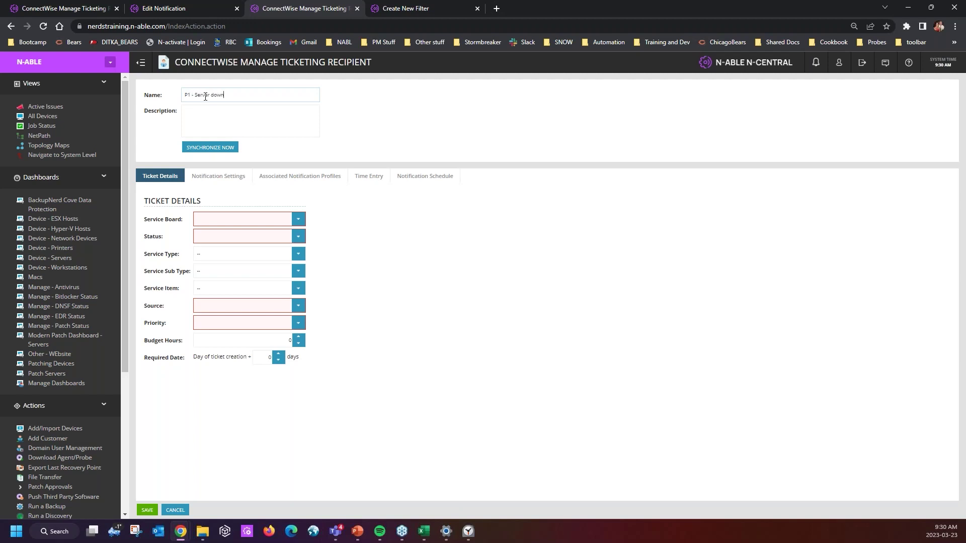
{"action": "left_click", "coordinate": [298, 219]}
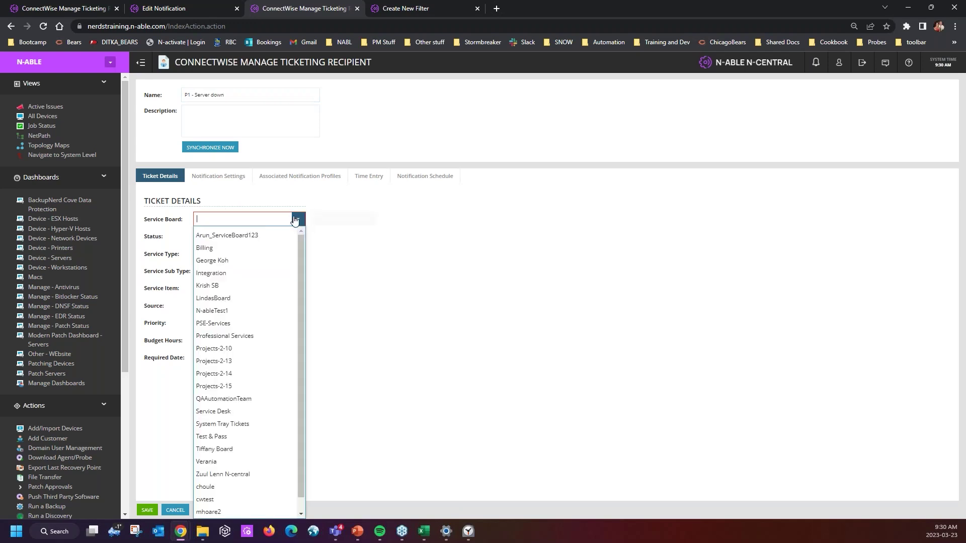
{"action": "left_click", "coordinate": [251, 236]}
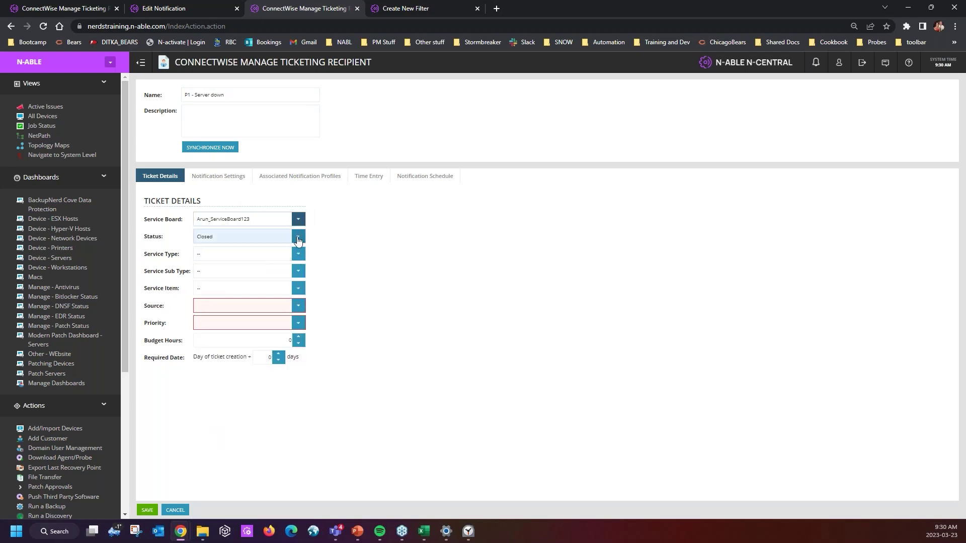
{"action": "left_click", "coordinate": [297, 237]}
{"action": "left_click", "coordinate": [233, 266]}
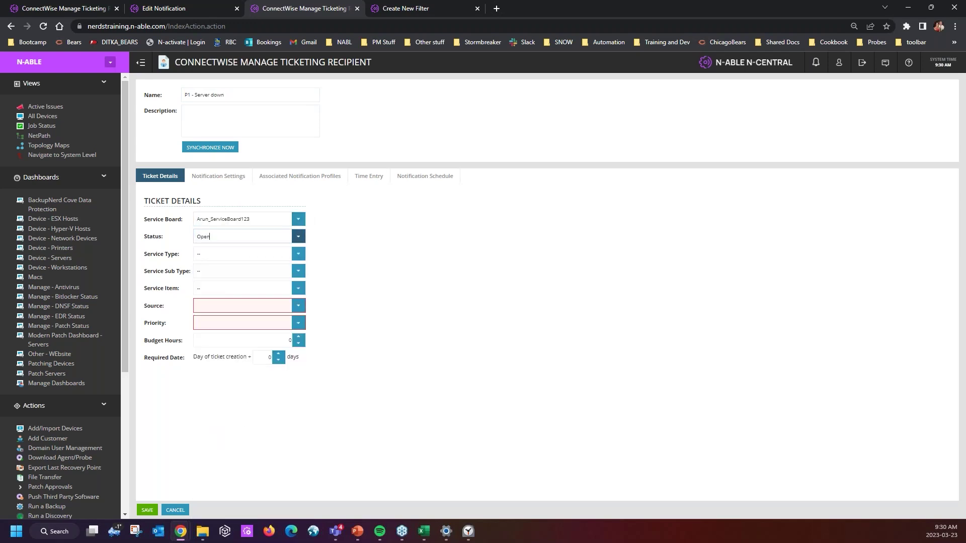
{"action": "left_click", "coordinate": [297, 307]}
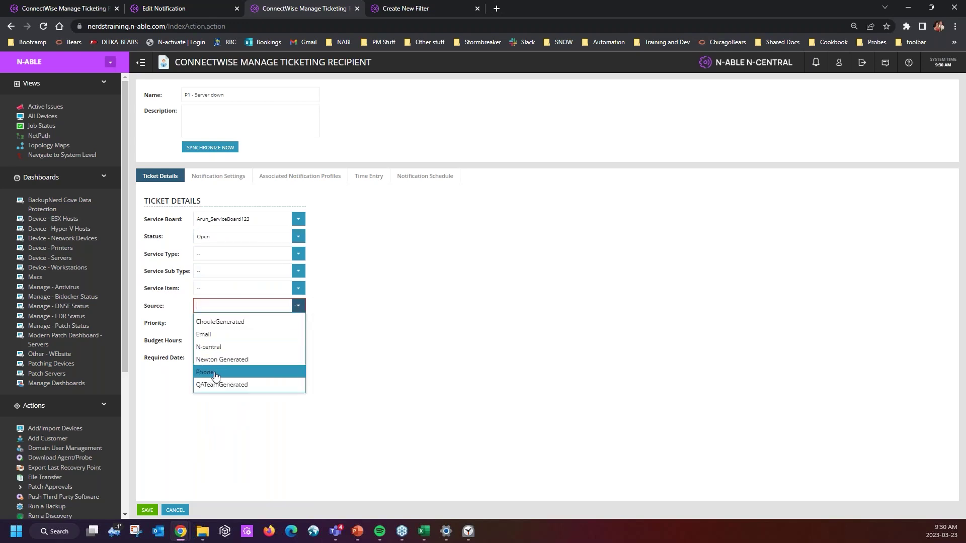
{"action": "left_click", "coordinate": [216, 348]}
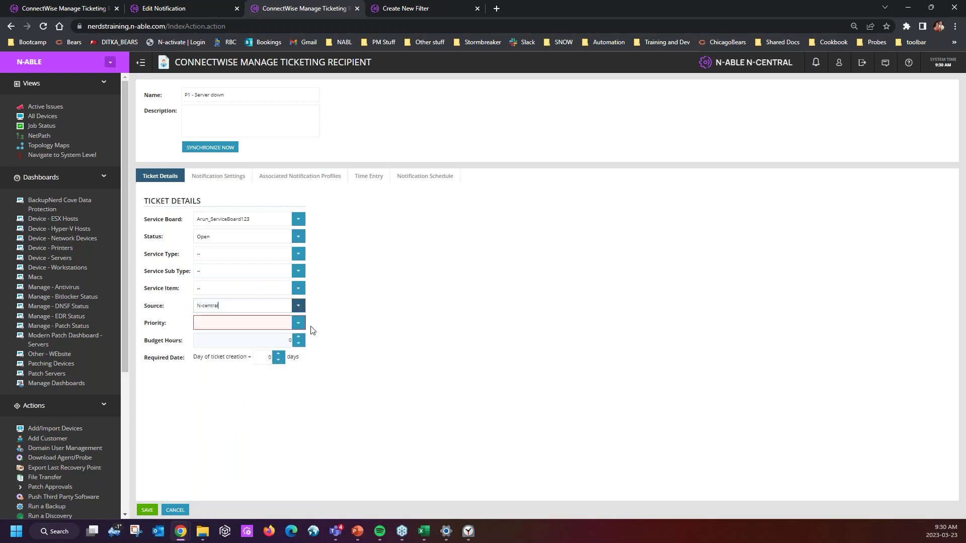
{"action": "left_click", "coordinate": [297, 326]}
{"action": "left_click", "coordinate": [252, 339]}
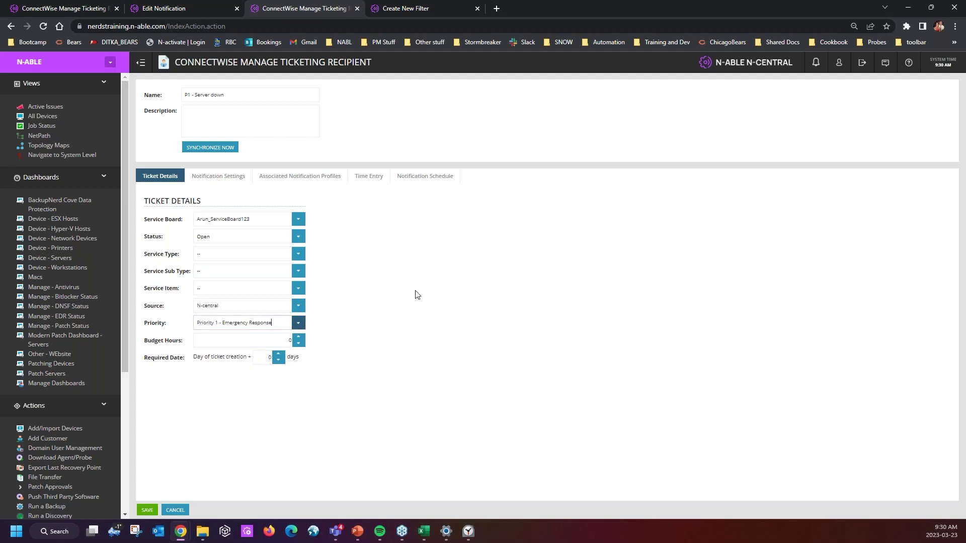
{"action": "left_click", "coordinate": [316, 177]}
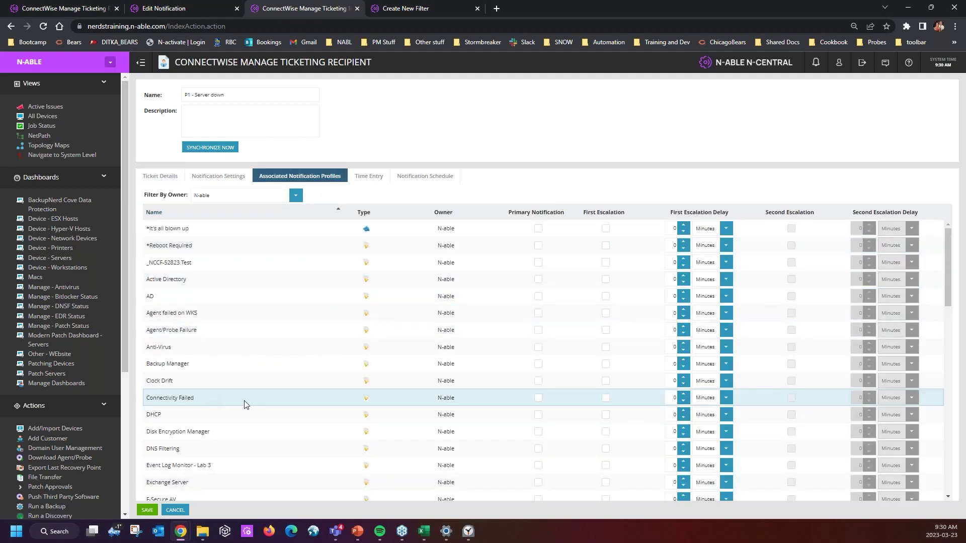
Mark P1 - SERVER IS DOWN as the recipient's primary notification profile
{"action": "scroll", "coordinate": [244, 403], "scroll_direction": "down", "scroll_amount": 4}
{"action": "scroll", "coordinate": [218, 392], "scroll_direction": "down", "scroll_amount": 3}
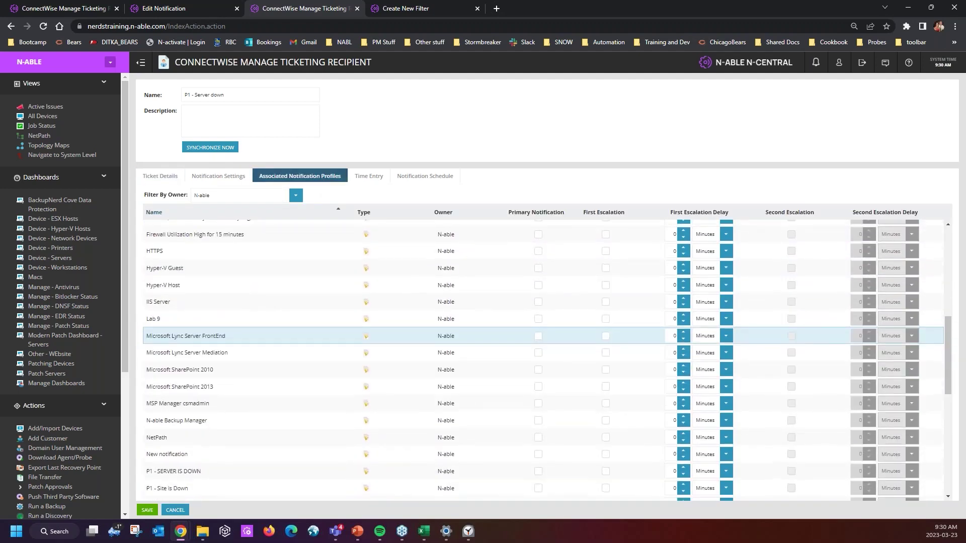
{"action": "left_click", "coordinate": [539, 435]}
{"action": "left_click", "coordinate": [147, 510]}
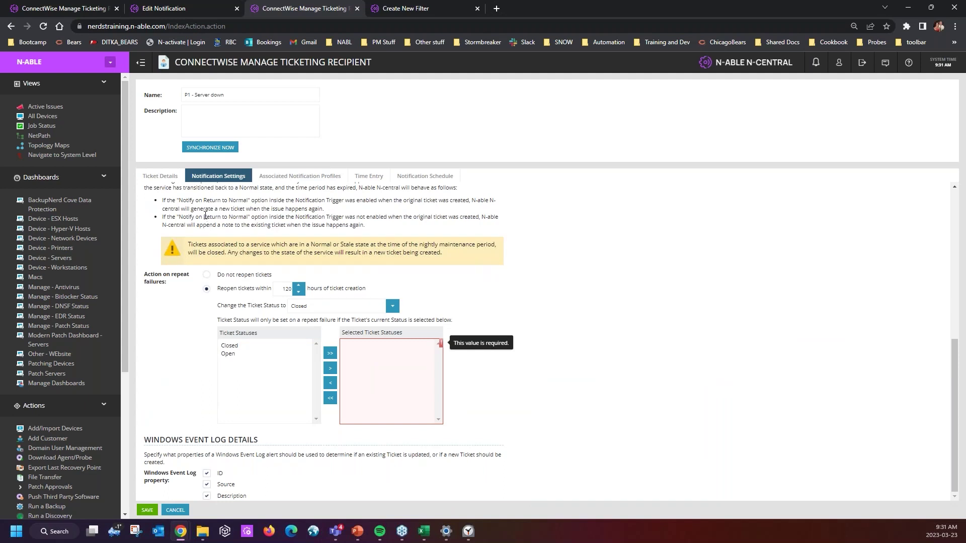
Select the Open ticket status and reopen repeat-failure tickets within 24 hours
{"action": "left_click", "coordinate": [226, 354]}
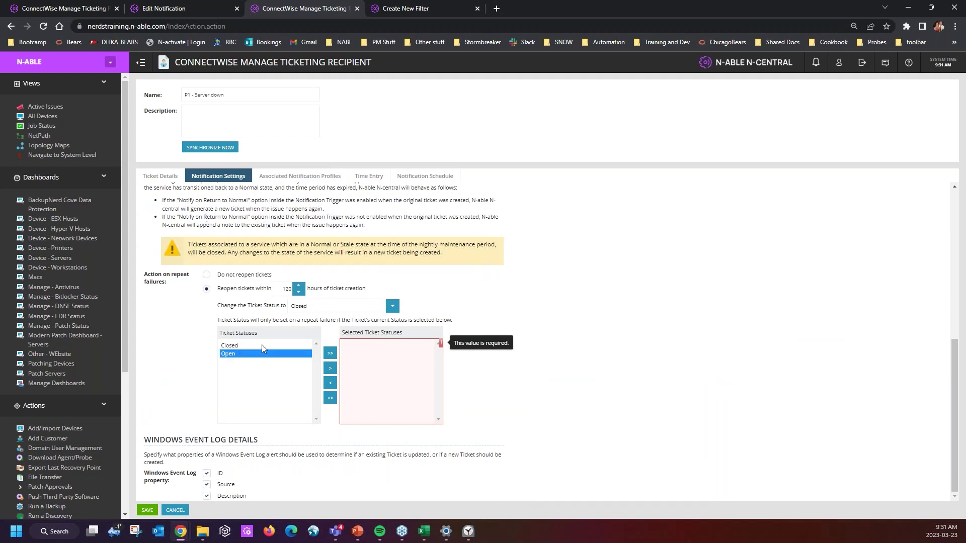
{"action": "left_click_drag", "start_coordinate": [239, 313], "coordinate": [285, 314]}
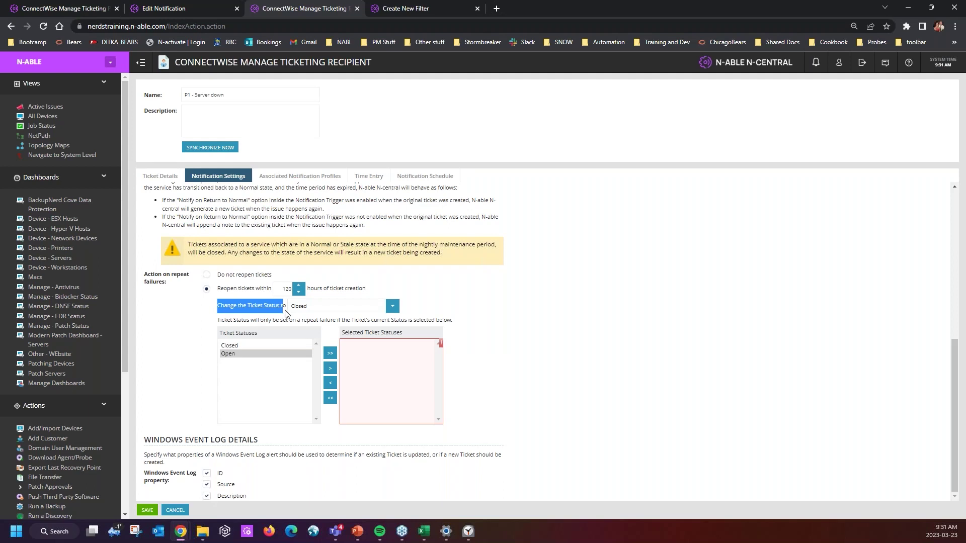
{"action": "left_click", "coordinate": [330, 368]}
{"action": "left_click", "coordinate": [161, 358]}
{"action": "left_click_drag", "start_coordinate": [215, 324], "coordinate": [468, 325]}
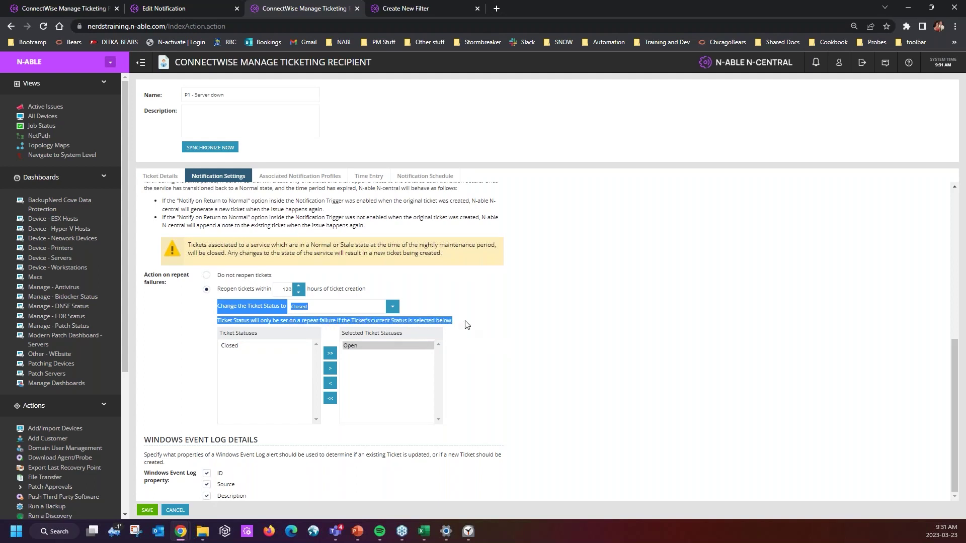
{"action": "left_click", "coordinate": [371, 346]}
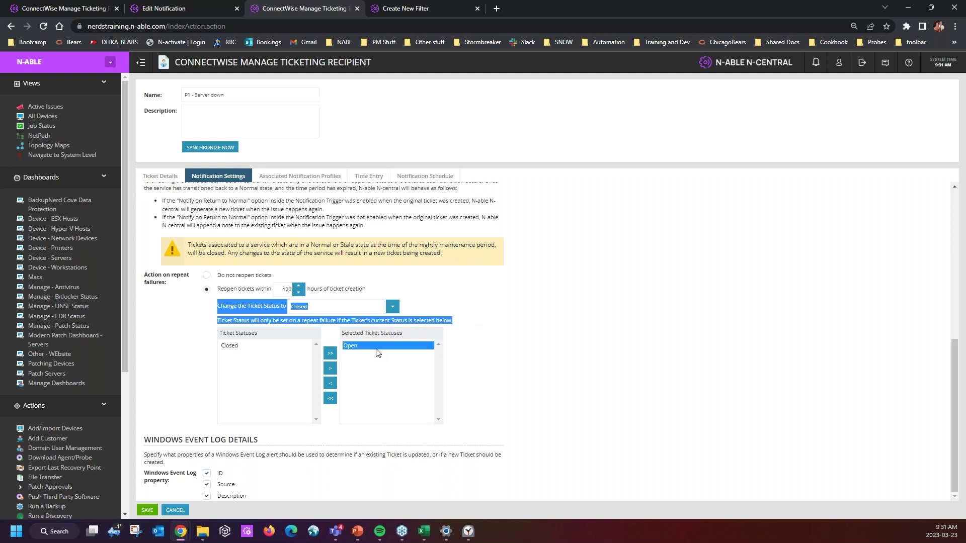
{"action": "left_click", "coordinate": [276, 311]}
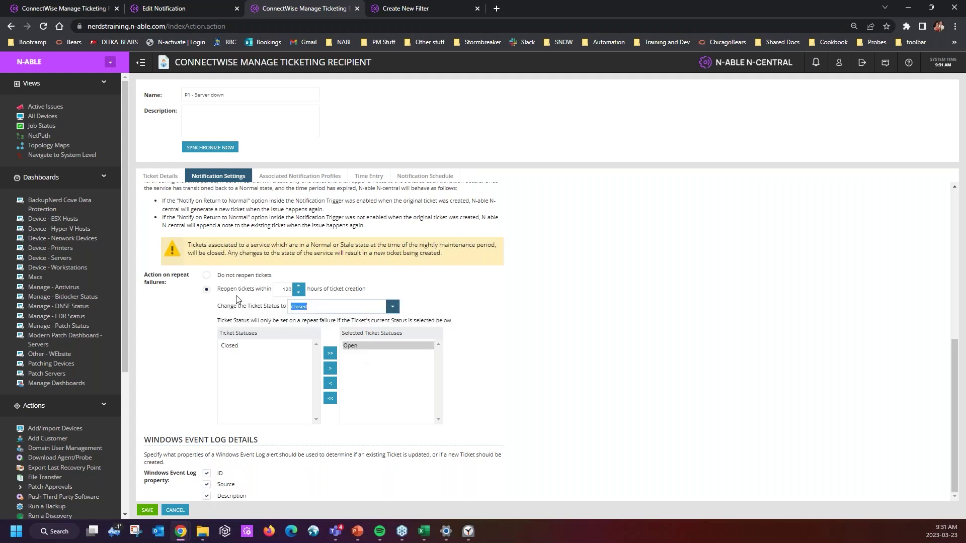
{"action": "double_click", "coordinate": [285, 290]}
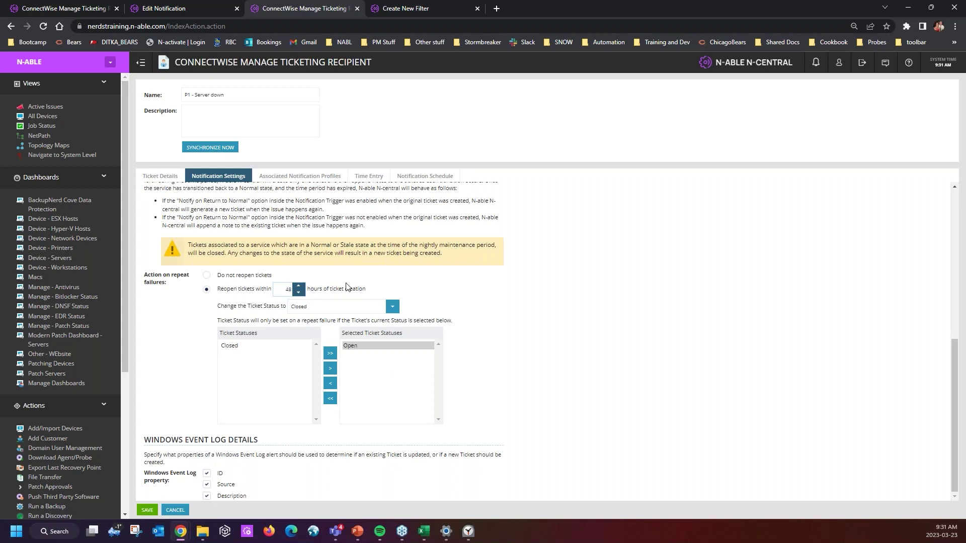
{"action": "key", "text": "BackSpace"}
{"action": "key", "text": "BackSpace"}
{"action": "type", "text": "24"}
{"action": "scroll", "coordinate": [190, 352], "scroll_direction": "up", "scroll_amount": 5}
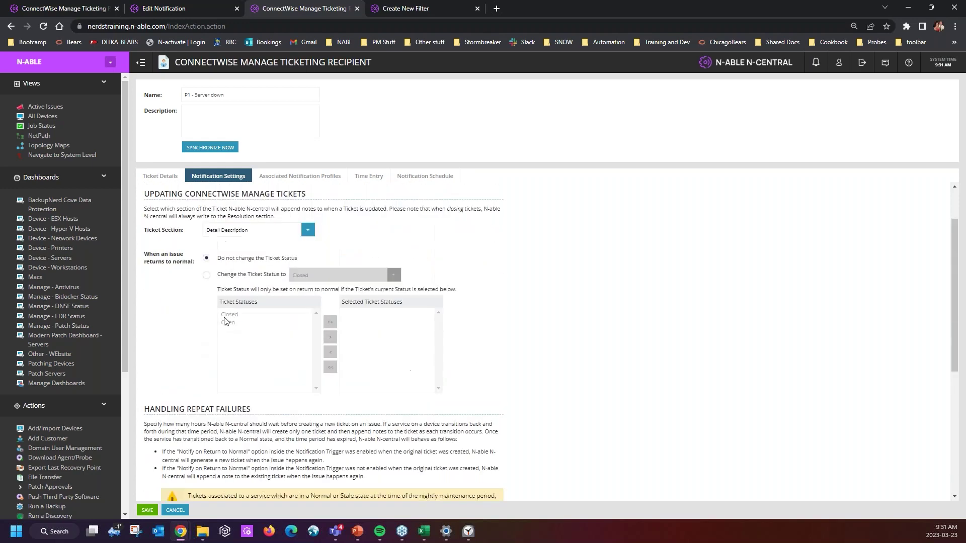
Change Open tickets to Closed when an issue returns to normal
{"action": "left_click_drag", "start_coordinate": [144, 194], "coordinate": [325, 198]}
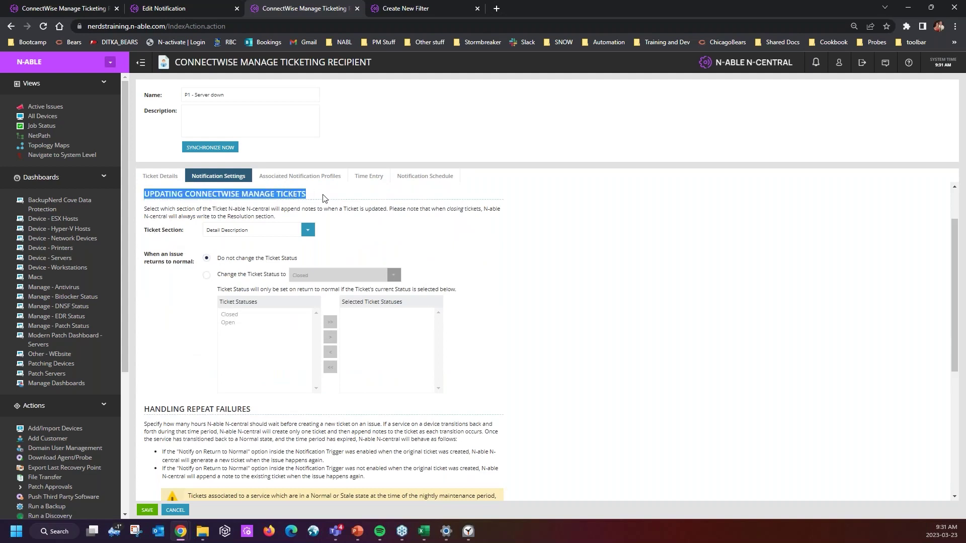
{"action": "left_click", "coordinate": [207, 275]}
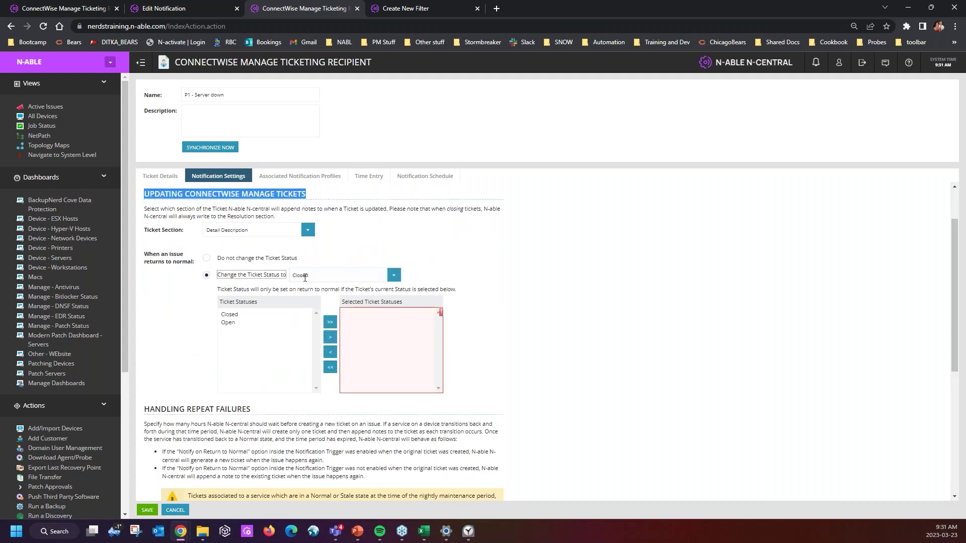
{"action": "left_click", "coordinate": [235, 322]}
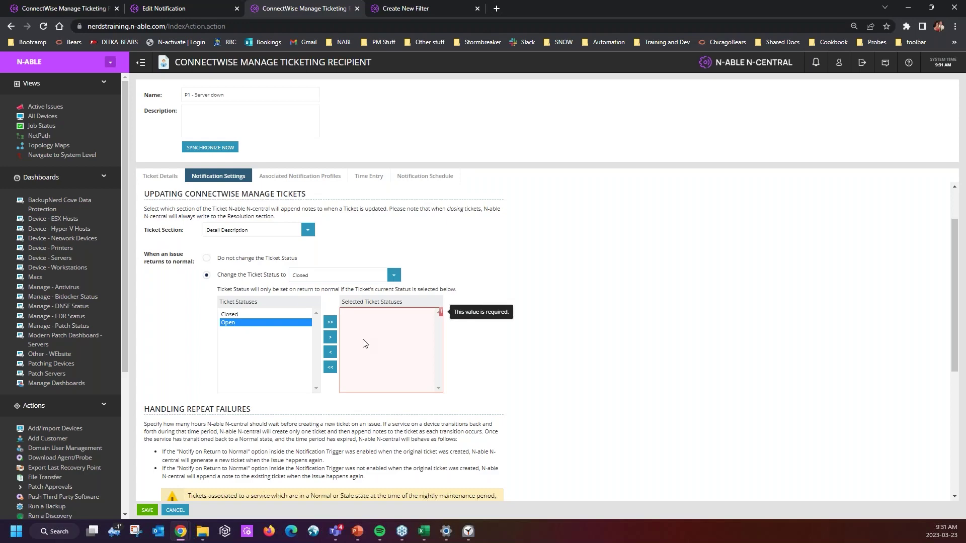
{"action": "left_click", "coordinate": [330, 338]}
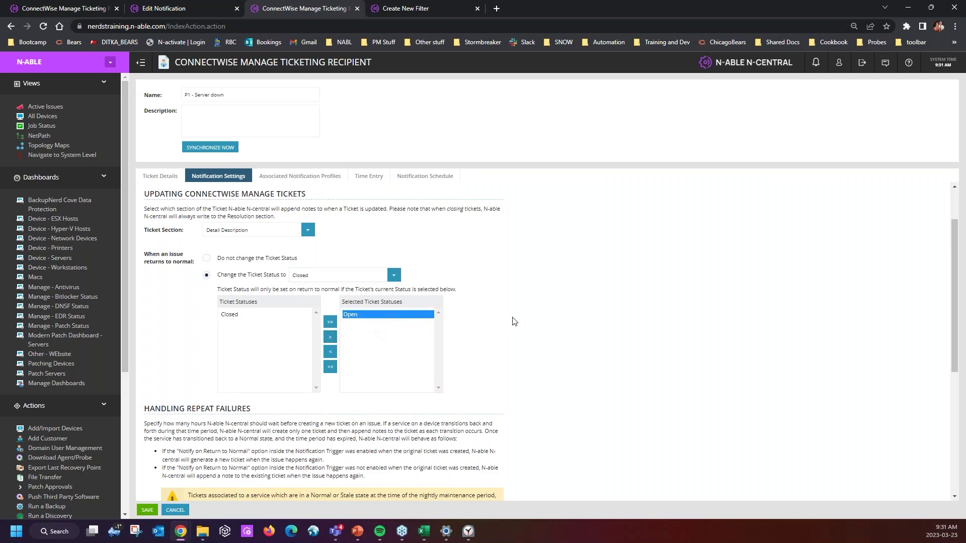
{"action": "scroll", "coordinate": [510, 321], "scroll_direction": "down", "scroll_amount": 5}
{"action": "scroll", "coordinate": [330, 391], "scroll_direction": "up", "scroll_amount": 6}
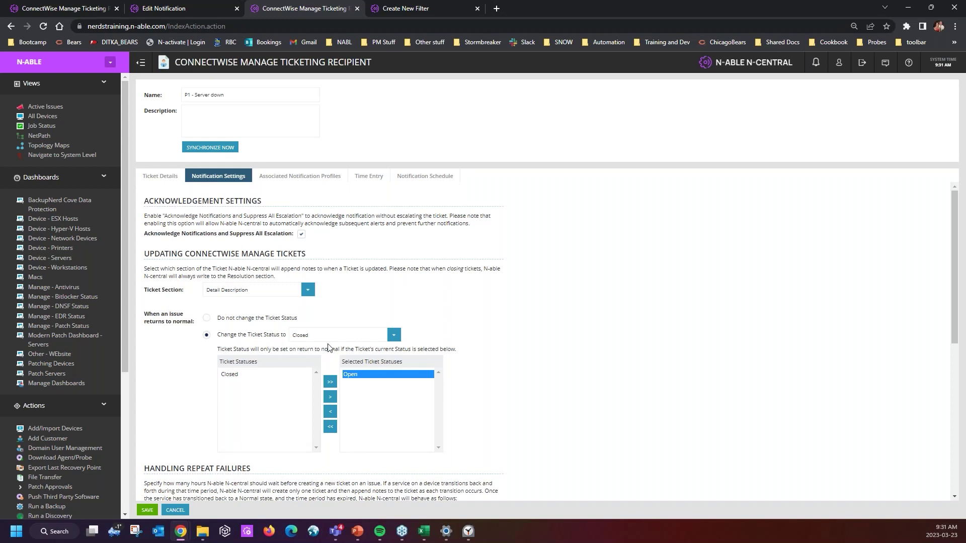
{"action": "left_click", "coordinate": [322, 177]}
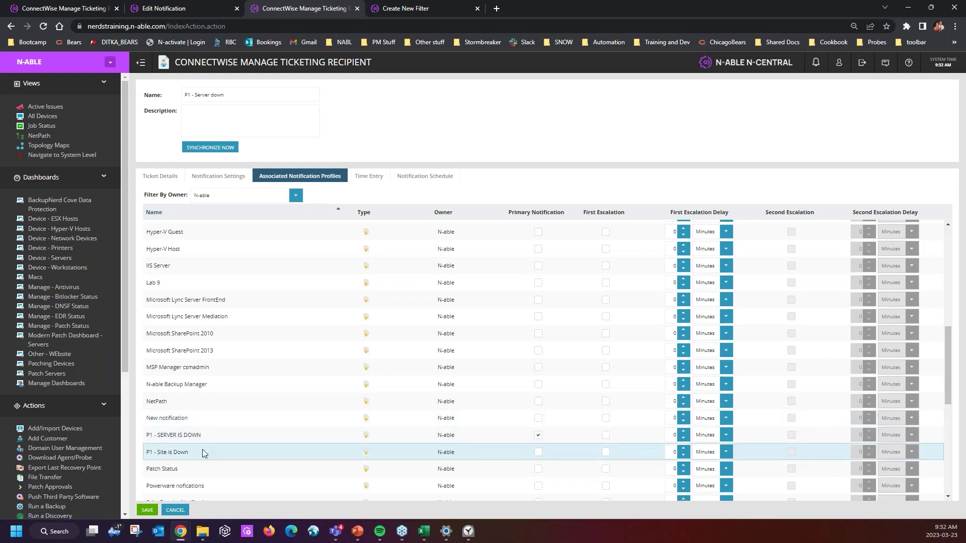
Turn on ticket time entry, then abandon this recipient and begin another
{"action": "left_click", "coordinate": [369, 176]}
{"action": "left_click", "coordinate": [237, 194]}
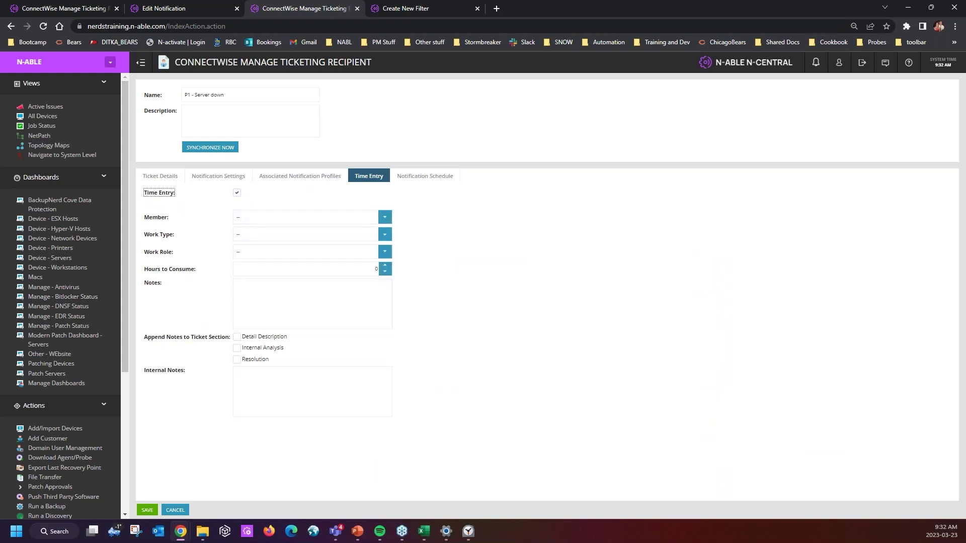
{"action": "left_click", "coordinate": [174, 511]}
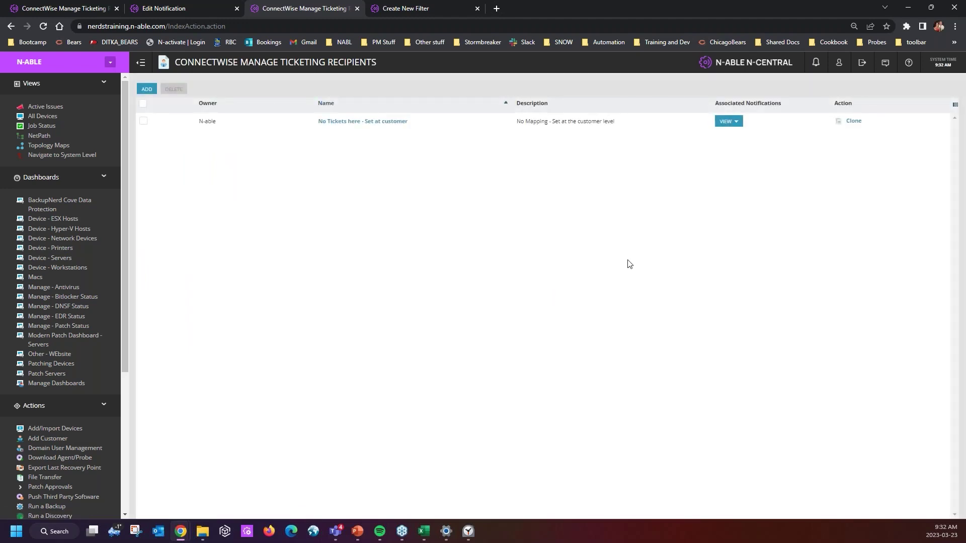
{"action": "left_click", "coordinate": [145, 87]}
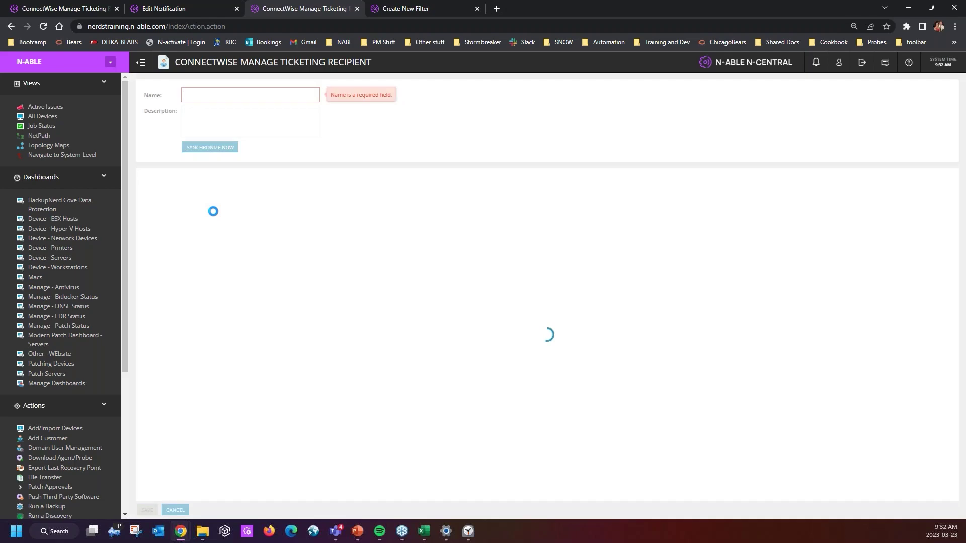
{"action": "left_click", "coordinate": [194, 8]}
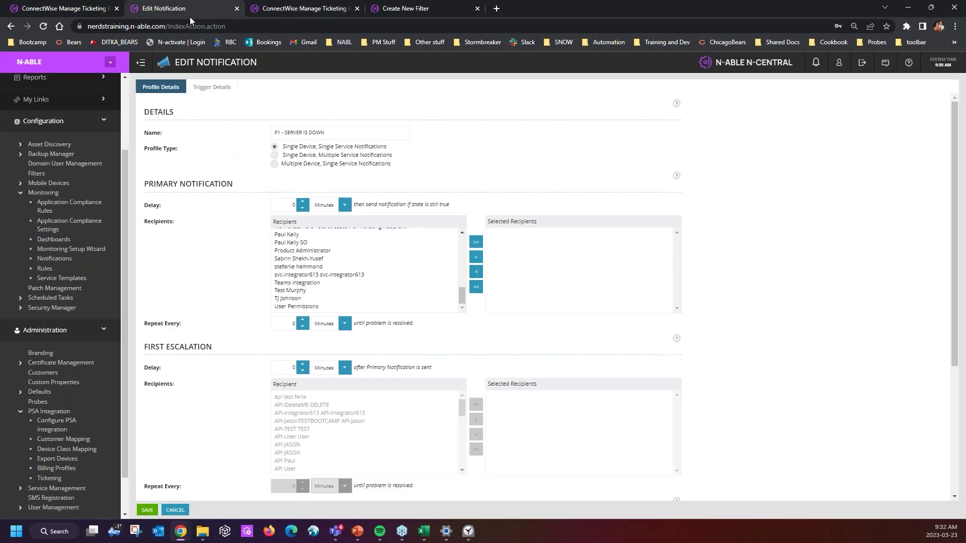
{"action": "left_click", "coordinate": [112, 8]}
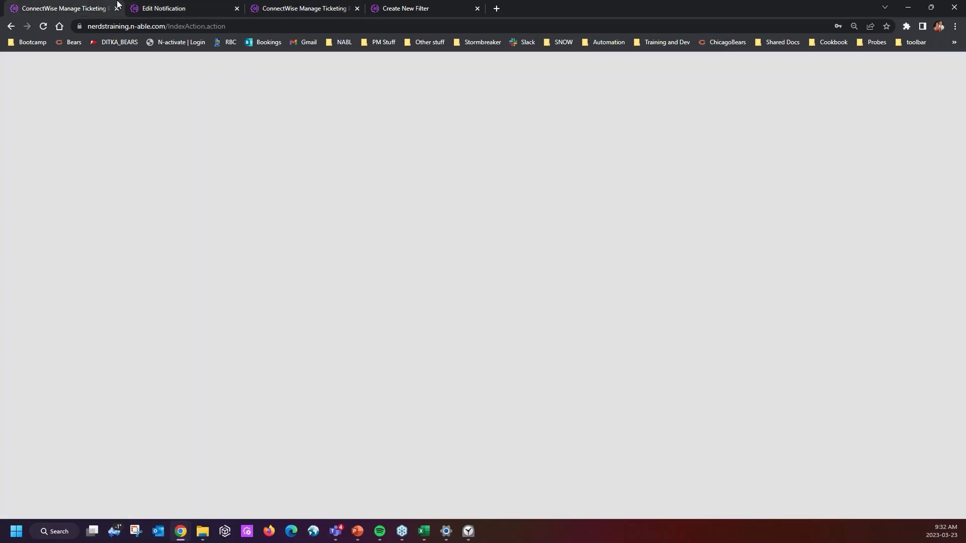
{"action": "left_click", "coordinate": [181, 8]}
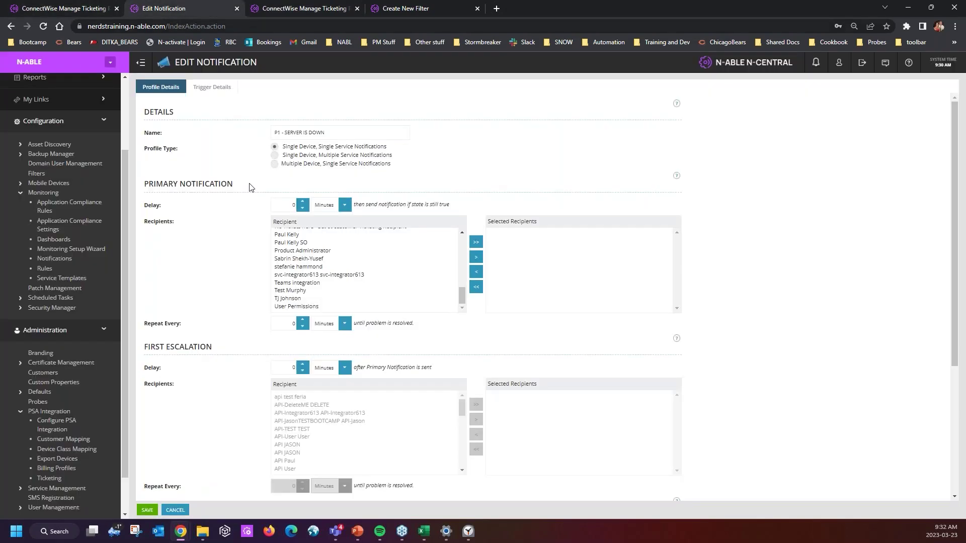
Switch to the z-Custom Properties customer and list its notification profiles
{"action": "left_click", "coordinate": [110, 63]}
{"action": "scroll", "coordinate": [89, 136], "scroll_direction": "down", "scroll_amount": 1}
{"action": "scroll", "coordinate": [64, 282], "scroll_direction": "down", "scroll_amount": 10}
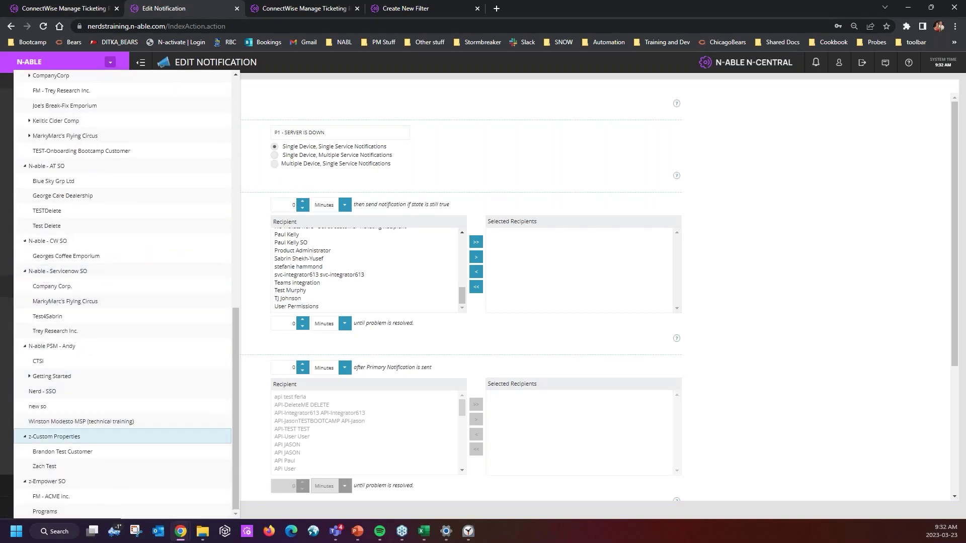
{"action": "left_click", "coordinate": [55, 437]}
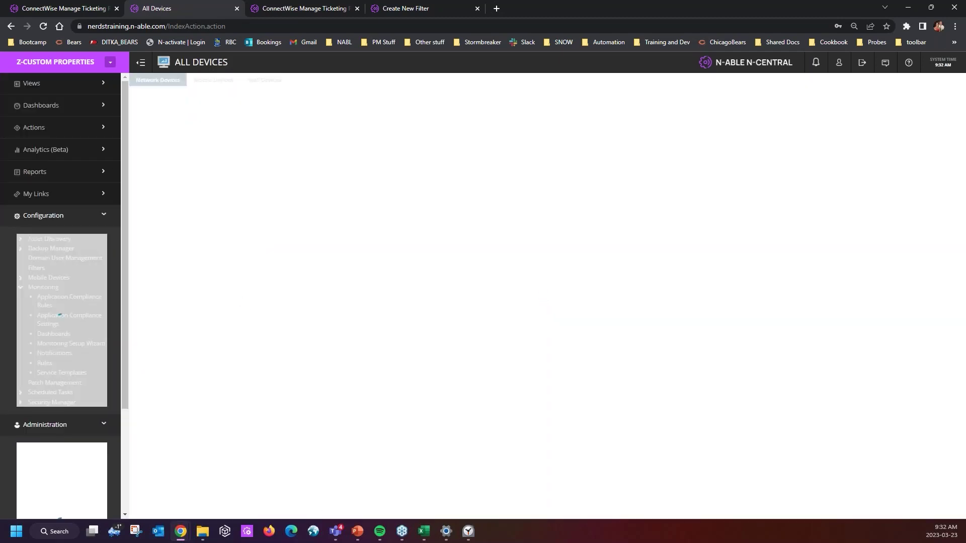
{"action": "left_click", "coordinate": [56, 354]}
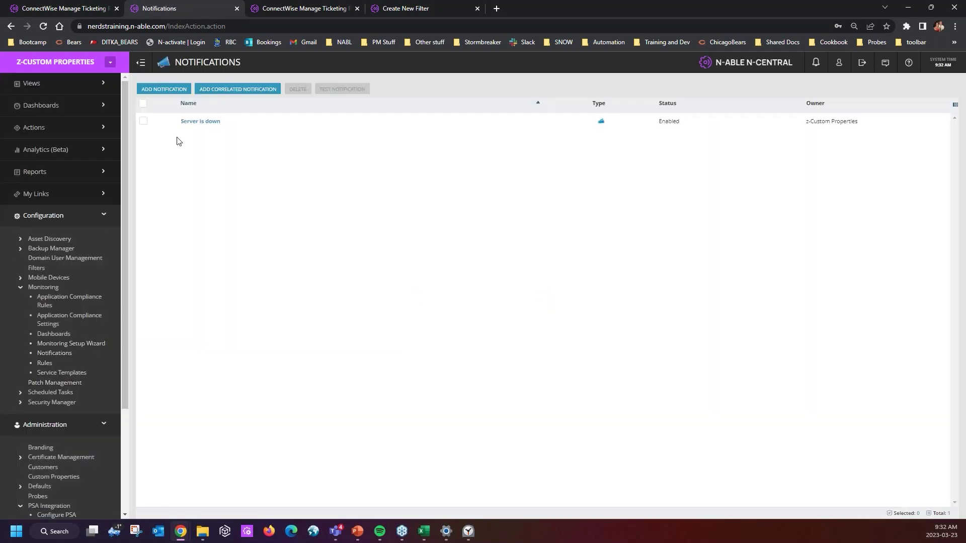
Start a new notification profile named 'Disk is full' and switch to the ConnectWise ticketing page
{"action": "left_click", "coordinate": [179, 92]}
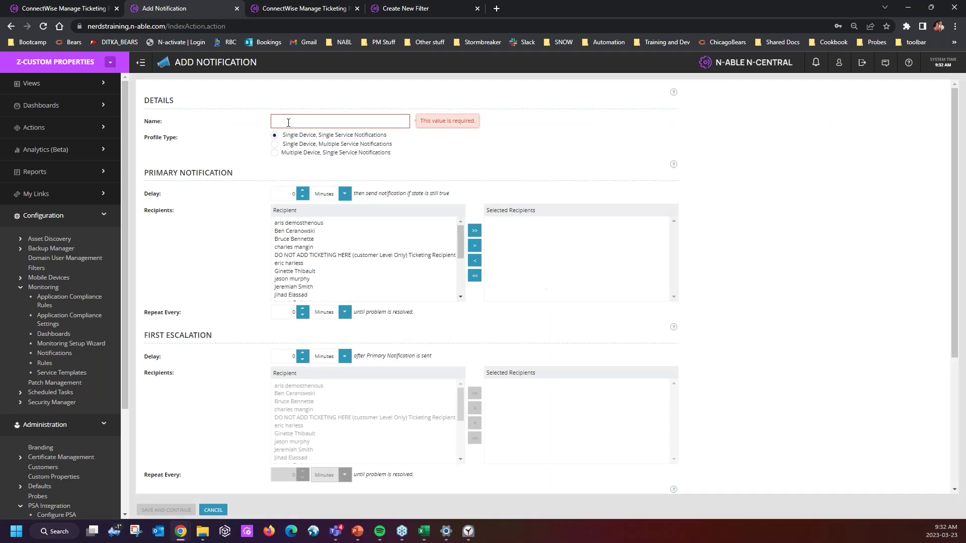
{"action": "type", "text": "D"}
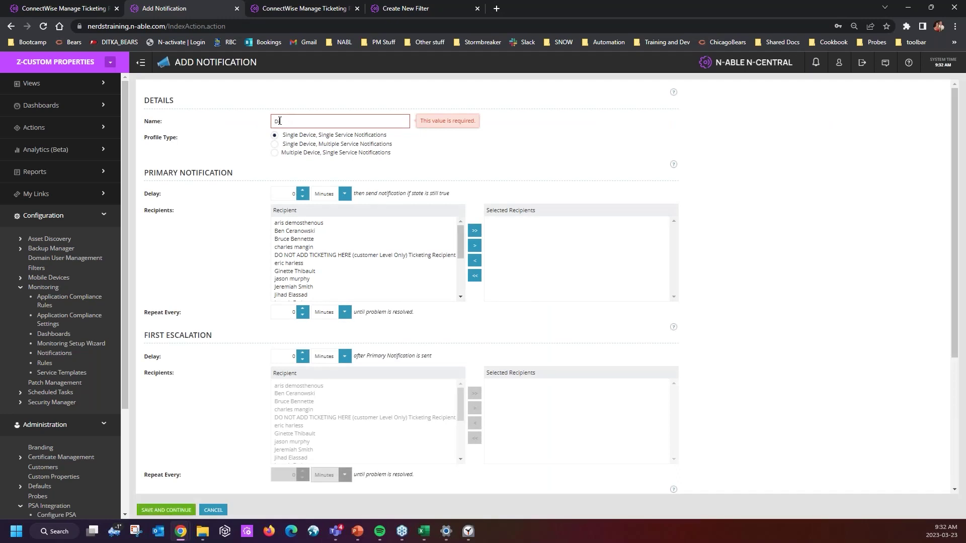
{"action": "type", "text": "isk is full"}
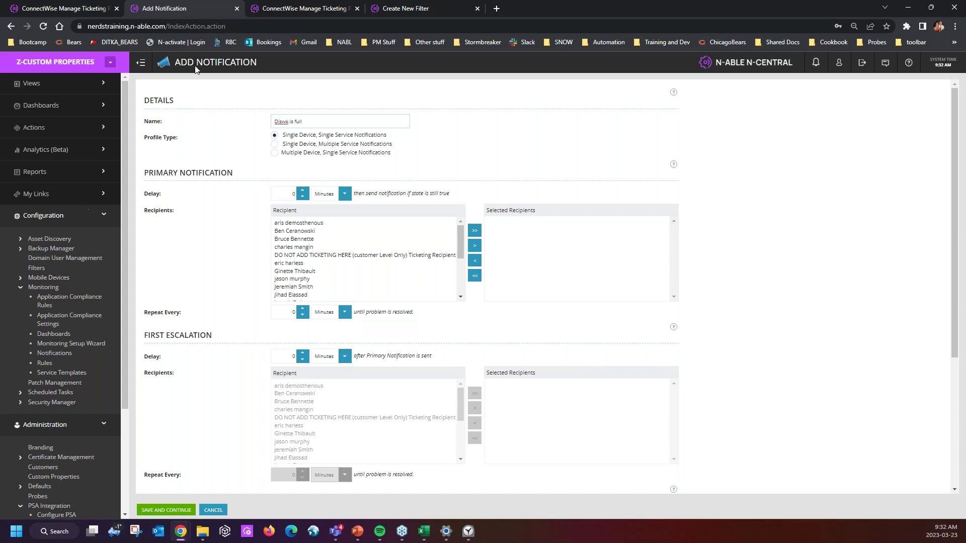
{"action": "left_click", "coordinate": [304, 8]}
Review the Workstation Hardware profile's trigger details and cancel without saving
{"action": "scroll", "coordinate": [62, 403], "scroll_direction": "down", "scroll_amount": 4}
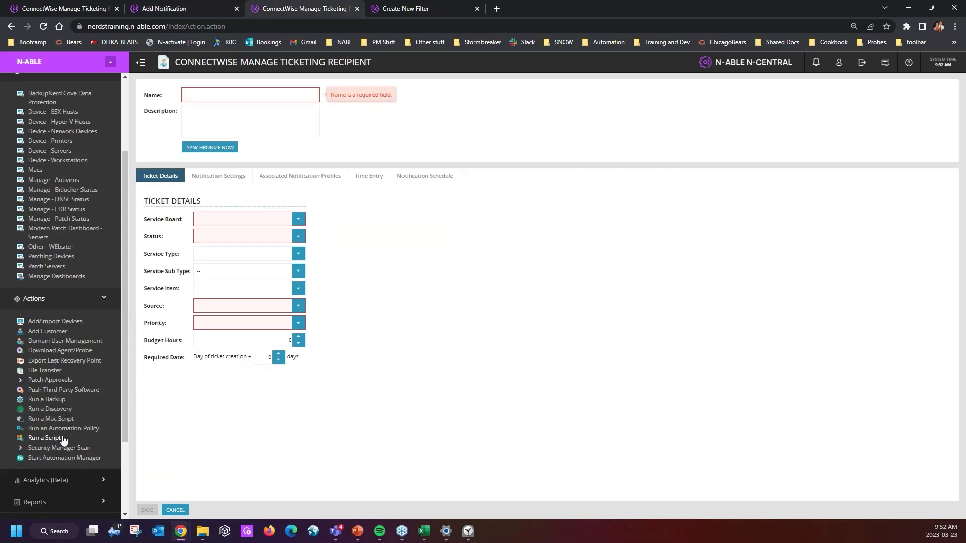
{"action": "left_click", "coordinate": [52, 442]}
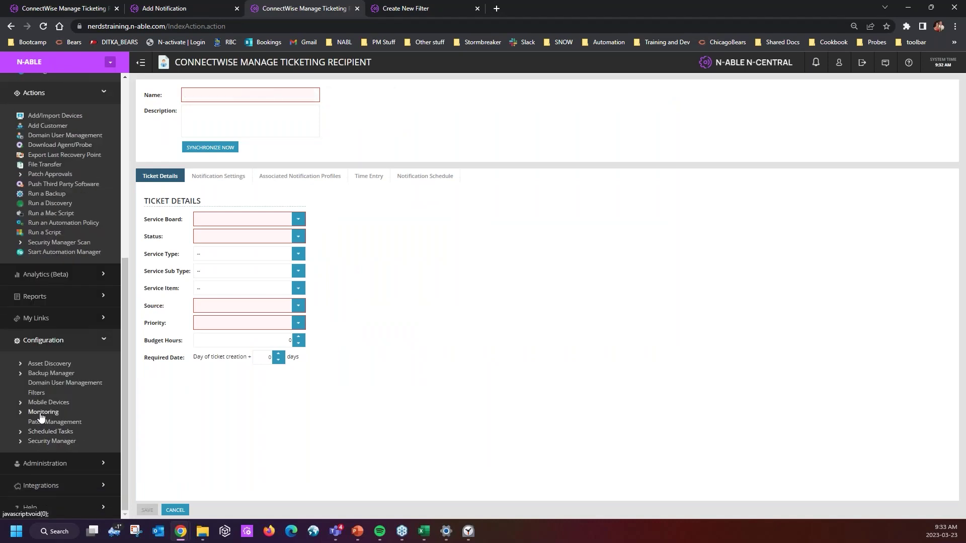
{"action": "left_click", "coordinate": [42, 412]}
{"action": "left_click", "coordinate": [55, 459]}
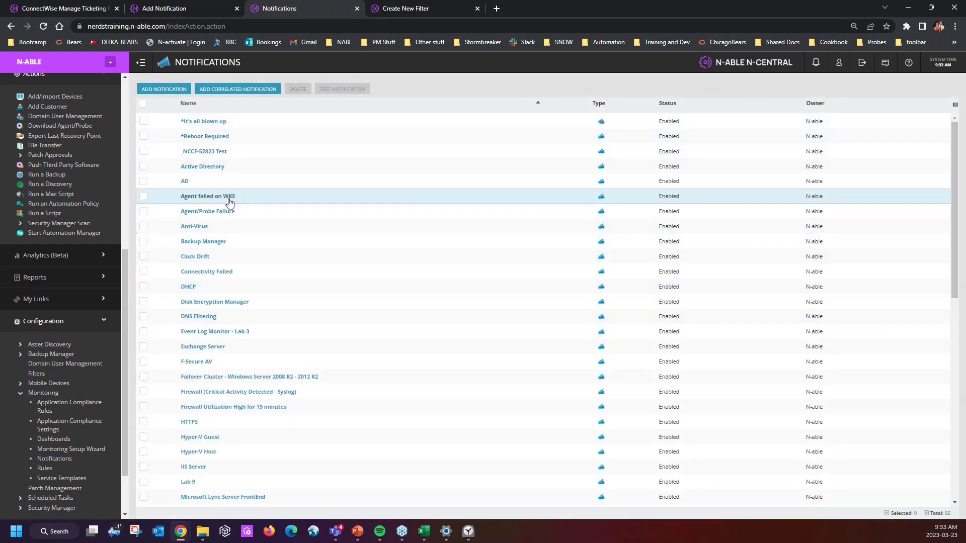
{"action": "scroll", "coordinate": [248, 230], "scroll_direction": "down", "scroll_amount": 9}
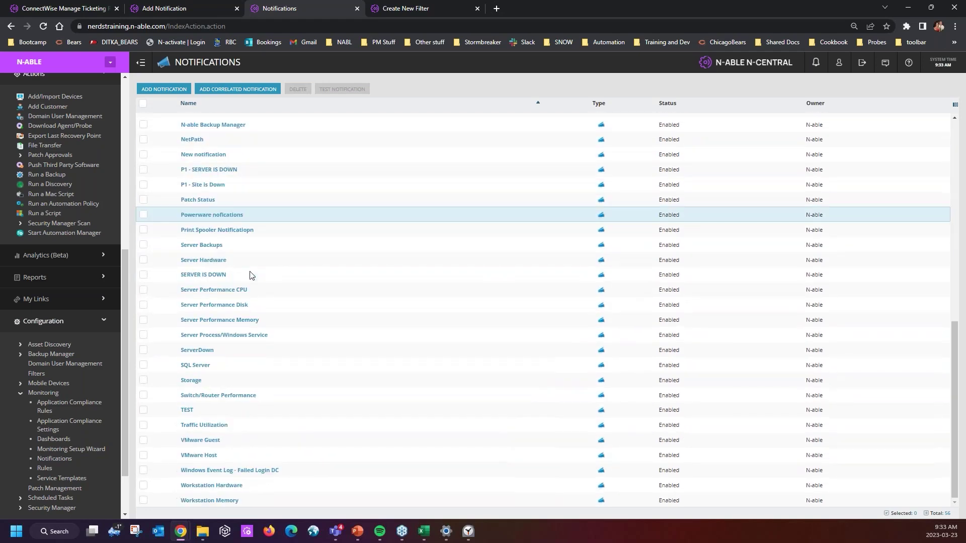
{"action": "scroll", "coordinate": [257, 349], "scroll_direction": "up", "scroll_amount": 2}
{"action": "scroll", "coordinate": [253, 355], "scroll_direction": "down", "scroll_amount": 2}
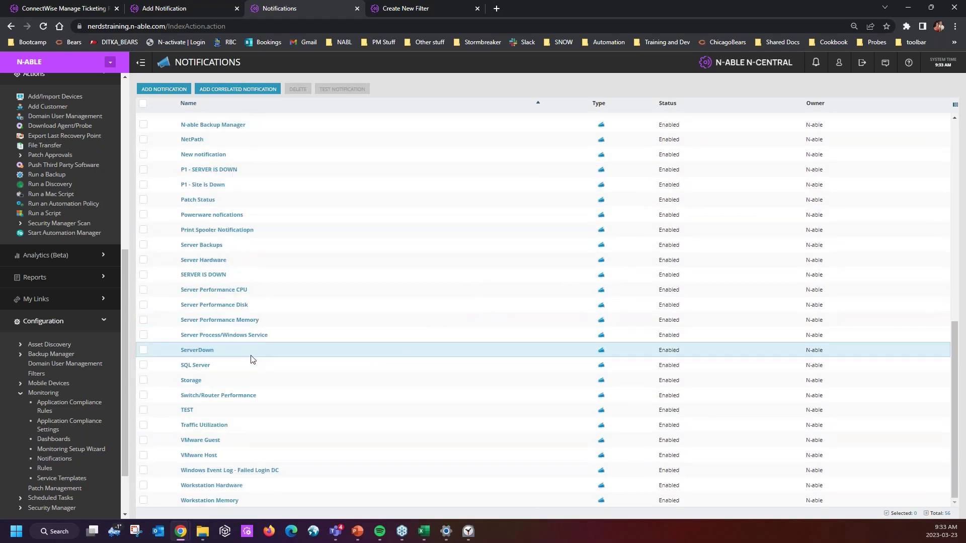
{"action": "left_click", "coordinate": [217, 486]}
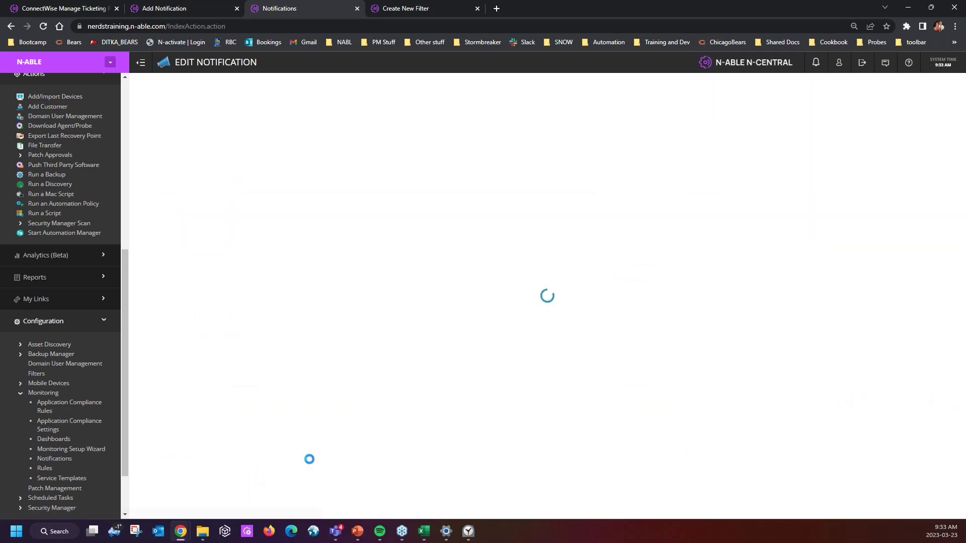
{"action": "left_click", "coordinate": [212, 87]}
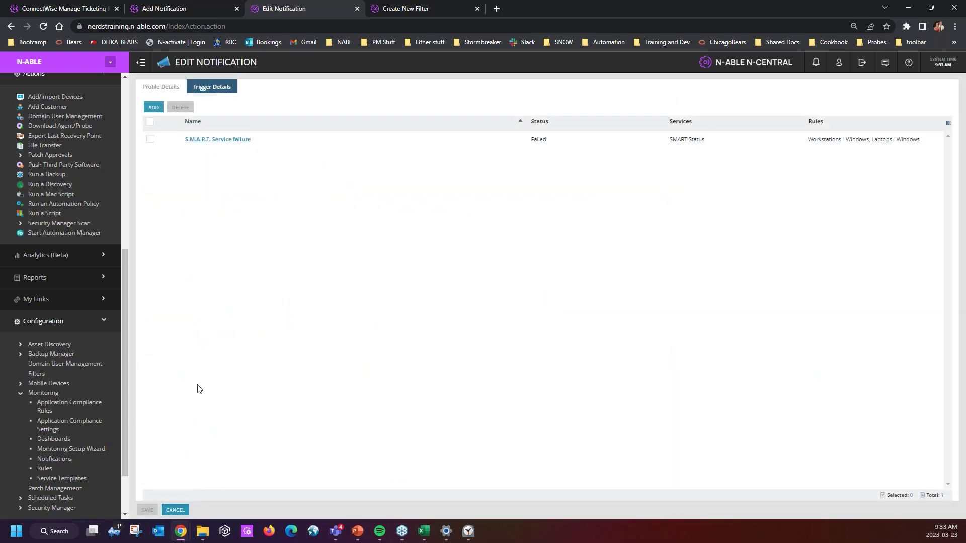
{"action": "left_click", "coordinate": [177, 509]}
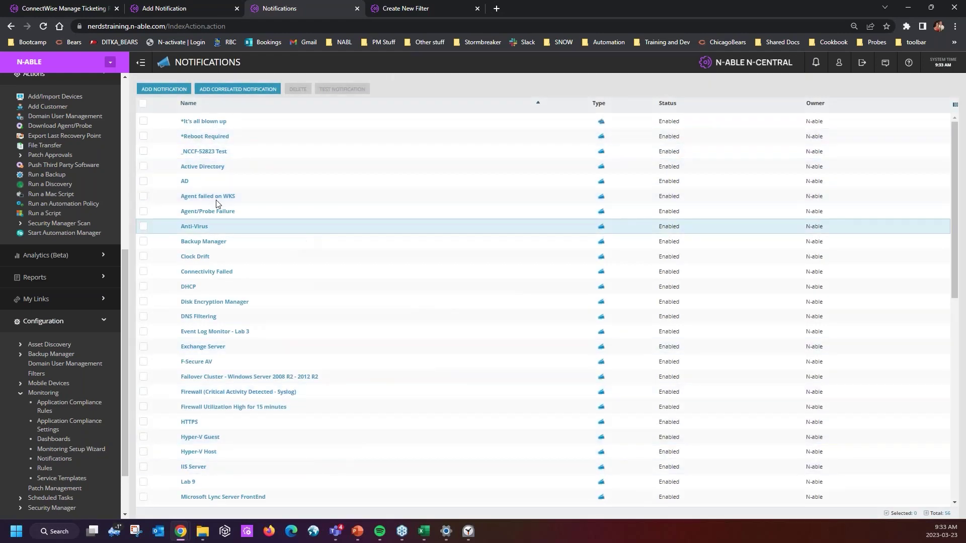
{"action": "left_click", "coordinate": [164, 8]}
Return to the Disk is full form and keep Single Device, Single Service Notifications selected
{"action": "left_click", "coordinate": [443, 6]}
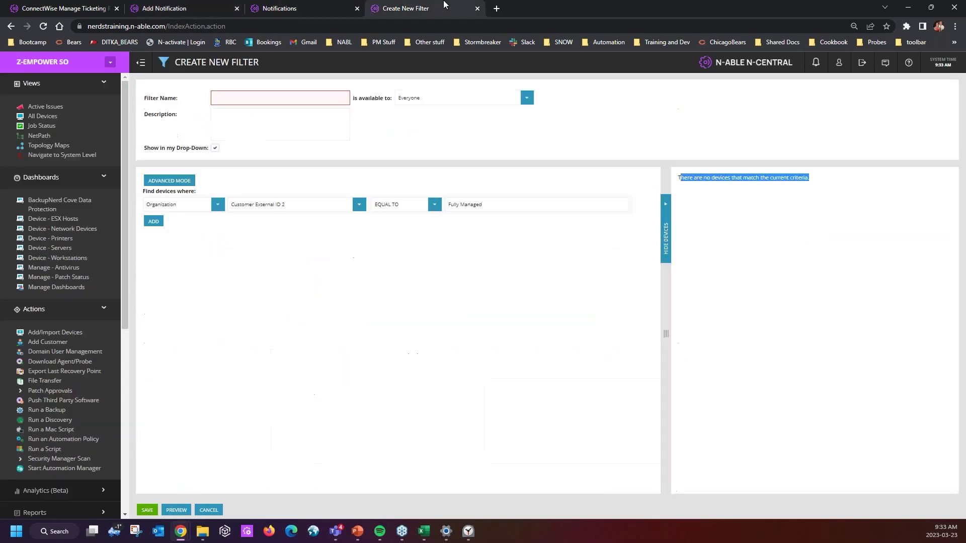
{"action": "left_click", "coordinate": [171, 6]}
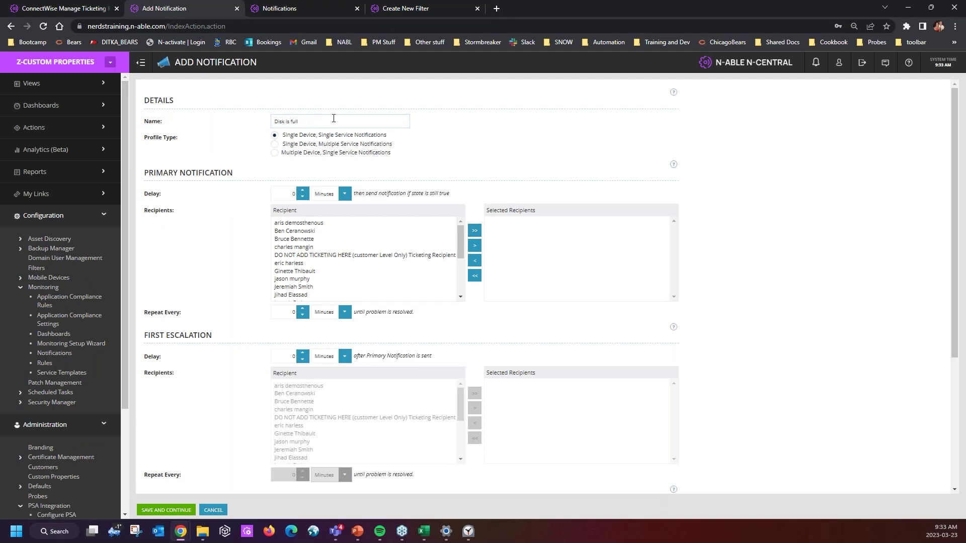
{"action": "left_click_drag", "start_coordinate": [282, 136], "coordinate": [387, 138]}
{"action": "left_click", "coordinate": [297, 139]}
{"action": "left_click", "coordinate": [288, 145]}
{"action": "left_click", "coordinate": [329, 135]}
Add the test system account as a primary recipient and save the profile
{"action": "left_click_drag", "start_coordinate": [460, 242], "coordinate": [455, 282]}
{"action": "left_click", "coordinate": [315, 249]}
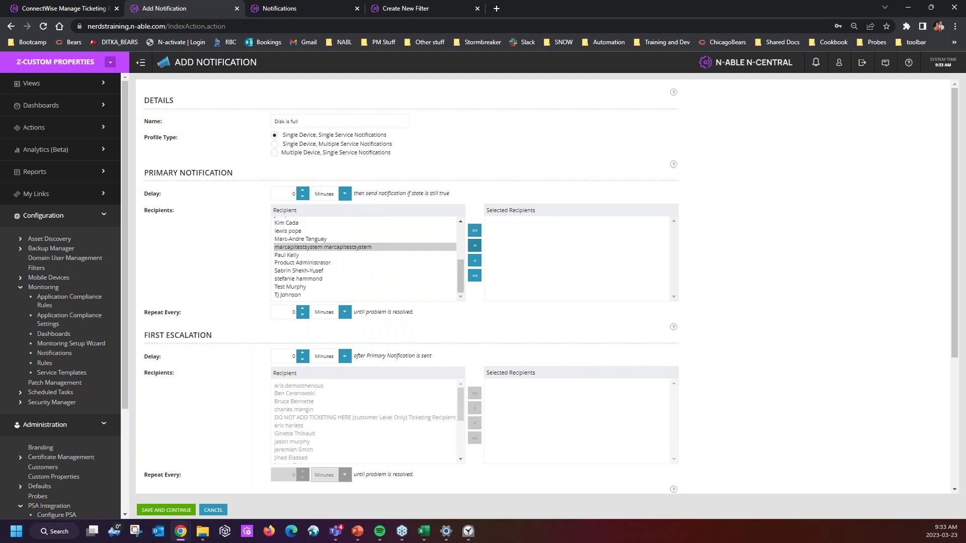
{"action": "left_click", "coordinate": [474, 245]}
{"action": "left_click", "coordinate": [174, 510]}
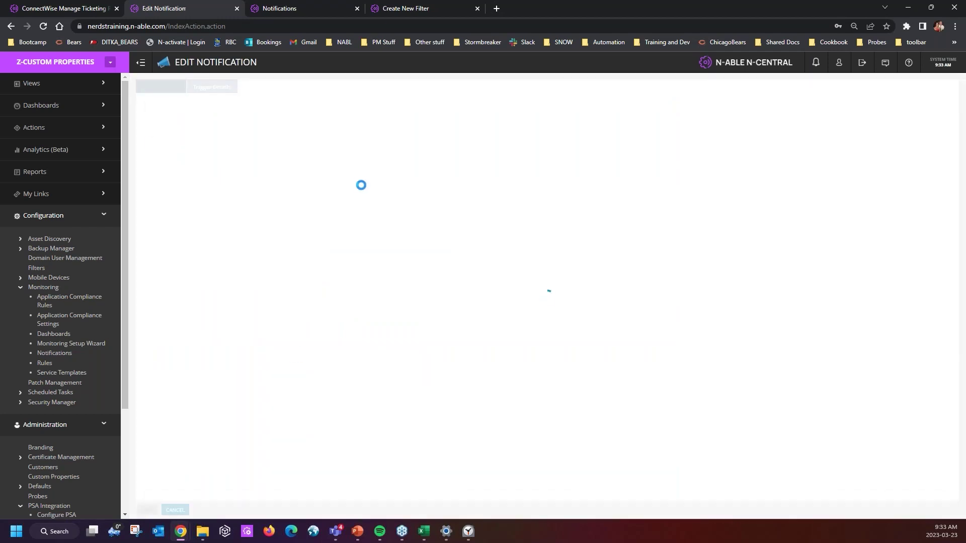
Start a new trigger named 'Dis' that also notifies when the state returns to normal
{"action": "left_click", "coordinate": [154, 107]}
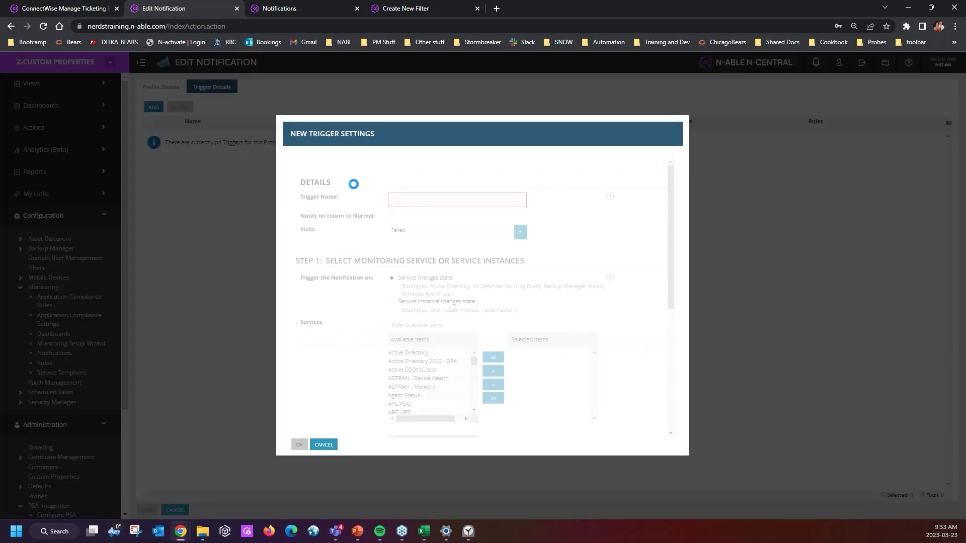
{"action": "type", "text": "Disk is full"}
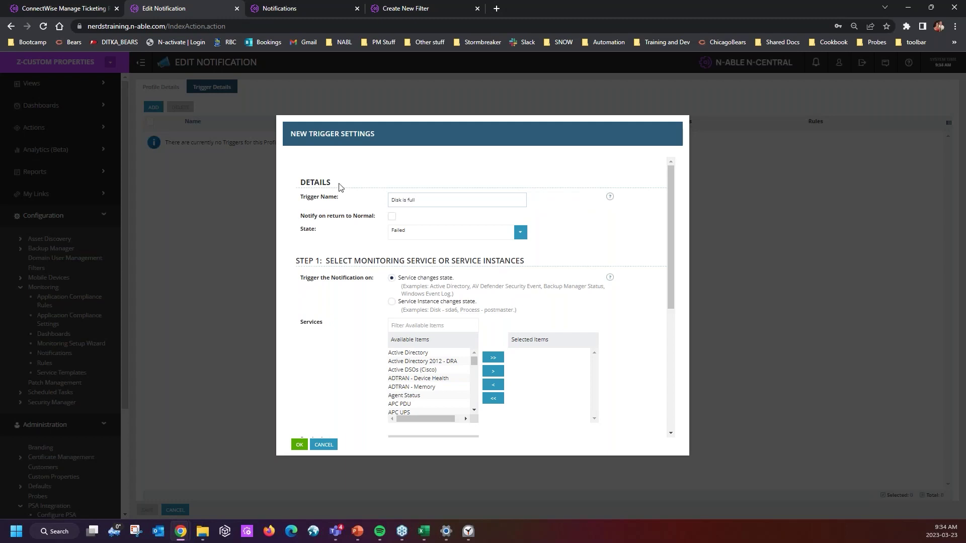
{"action": "left_click", "coordinate": [392, 217]}
{"action": "scroll", "coordinate": [475, 396], "scroll_direction": "down", "scroll_amount": 1}
{"action": "scroll", "coordinate": [474, 396], "scroll_direction": "down", "scroll_amount": 5}
{"action": "scroll", "coordinate": [474, 396], "scroll_direction": "down", "scroll_amount": 5}
{"action": "scroll", "coordinate": [474, 396], "scroll_direction": "down", "scroll_amount": 3}
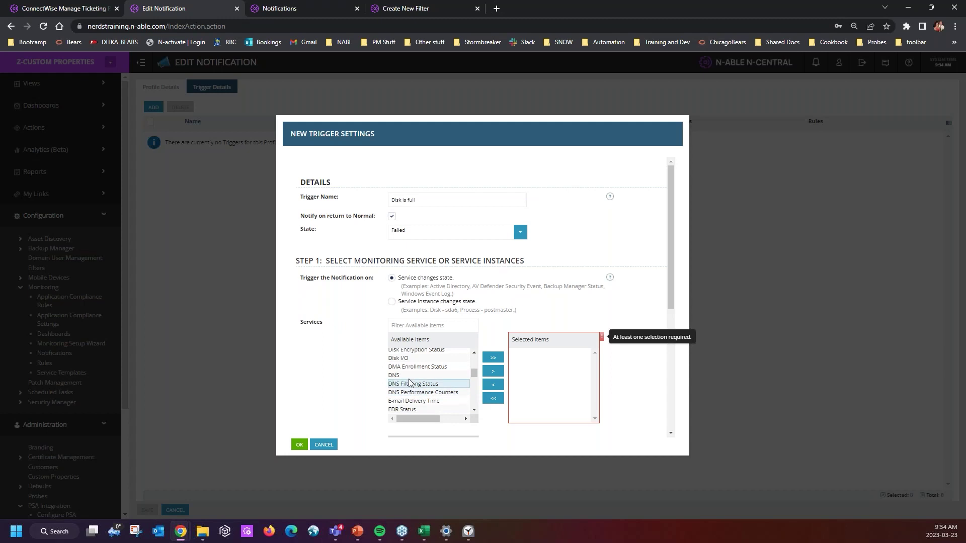
{"action": "scroll", "coordinate": [468, 386], "scroll_direction": "up", "scroll_amount": 3}
Add Disk to the trigger's monitored services
{"action": "left_click", "coordinate": [427, 383]}
{"action": "left_click", "coordinate": [493, 371]}
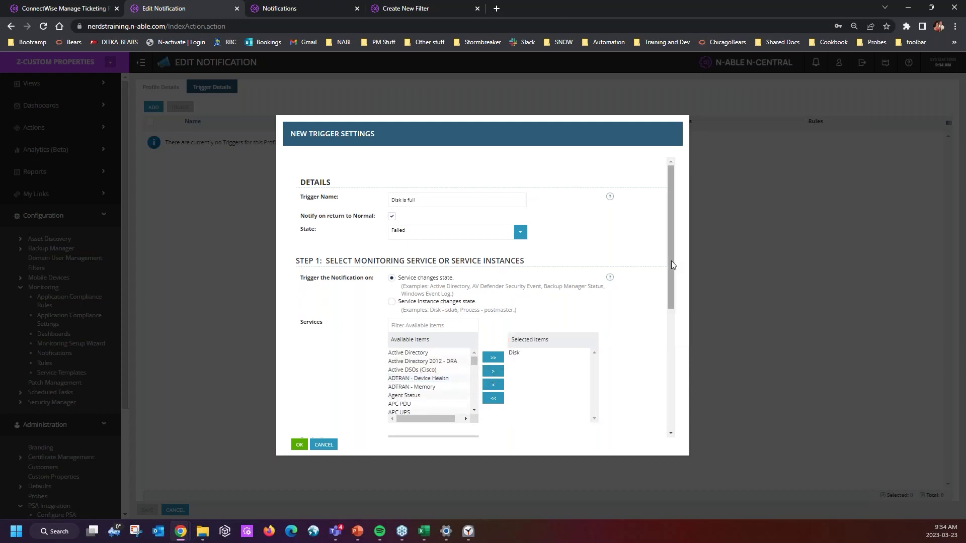
{"action": "left_click_drag", "start_coordinate": [671, 261], "coordinate": [668, 406]}
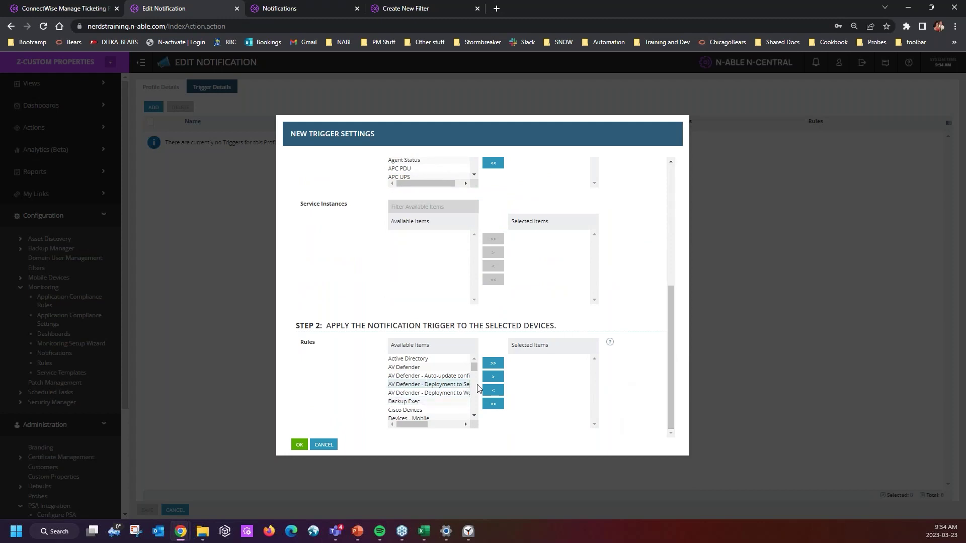
{"action": "scroll", "coordinate": [472, 388], "scroll_direction": "down", "scroll_amount": 1}
{"action": "scroll", "coordinate": [472, 390], "scroll_direction": "down", "scroll_amount": 3}
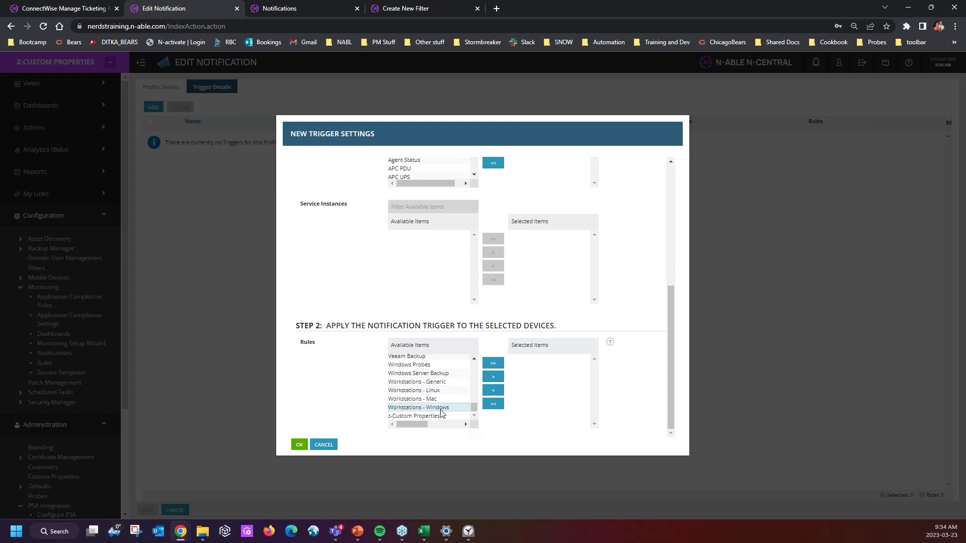
Apply the trigger to the Workstations, Laptops and Servers - Windows rules
{"action": "left_click", "coordinate": [494, 376]}
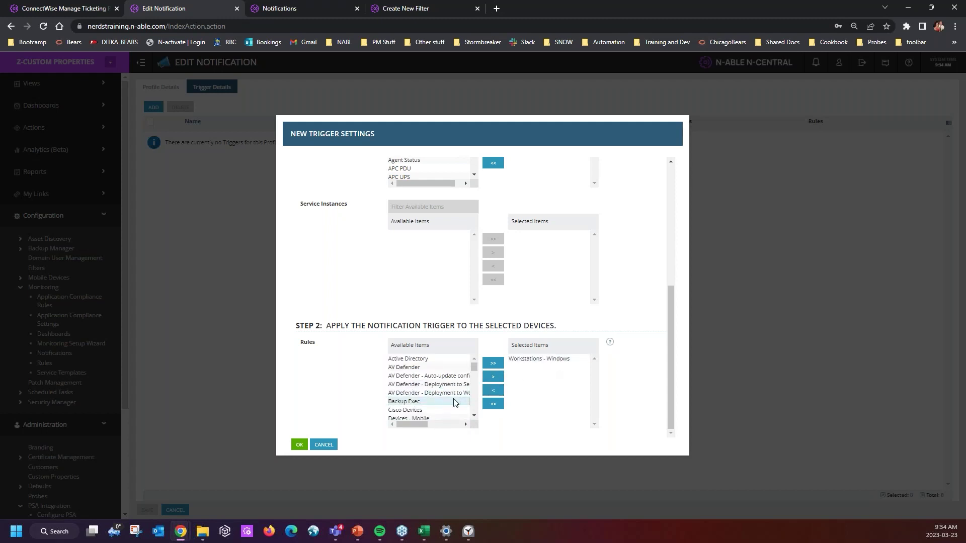
{"action": "scroll", "coordinate": [456, 395], "scroll_direction": "down", "scroll_amount": 8}
{"action": "scroll", "coordinate": [456, 395], "scroll_direction": "up", "scroll_amount": 5}
{"action": "scroll", "coordinate": [456, 395], "scroll_direction": "up", "scroll_amount": 2}
{"action": "scroll", "coordinate": [455, 393], "scroll_direction": "down", "scroll_amount": 2}
{"action": "left_click", "coordinate": [456, 389]}
{"action": "left_click", "coordinate": [493, 377]}
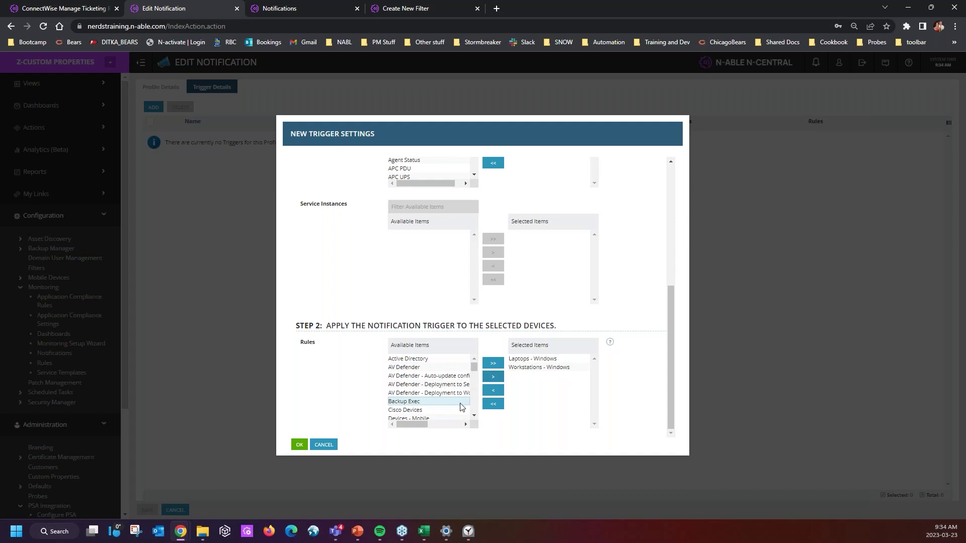
{"action": "scroll", "coordinate": [475, 393], "scroll_direction": "down", "scroll_amount": 3}
{"action": "scroll", "coordinate": [453, 395], "scroll_direction": "down", "scroll_amount": 5}
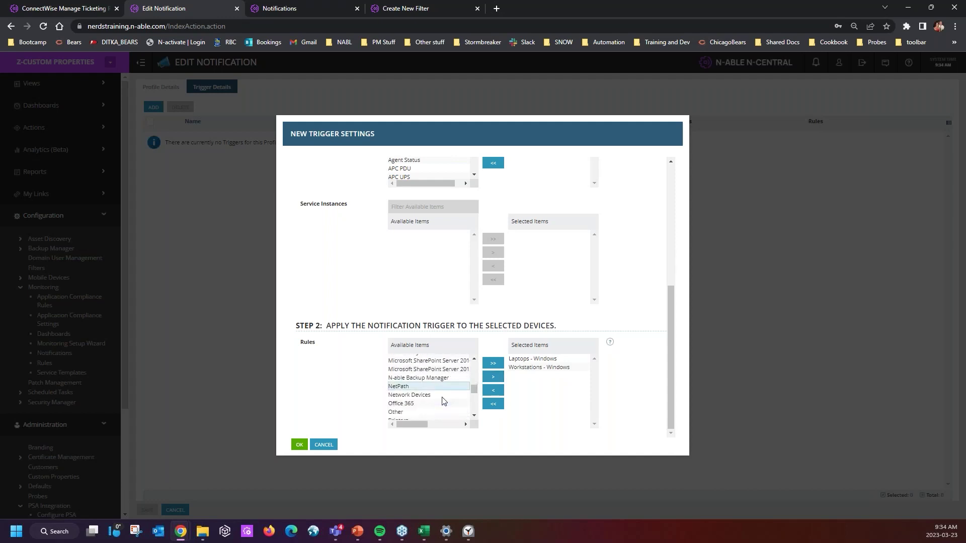
{"action": "left_click", "coordinate": [434, 362]}
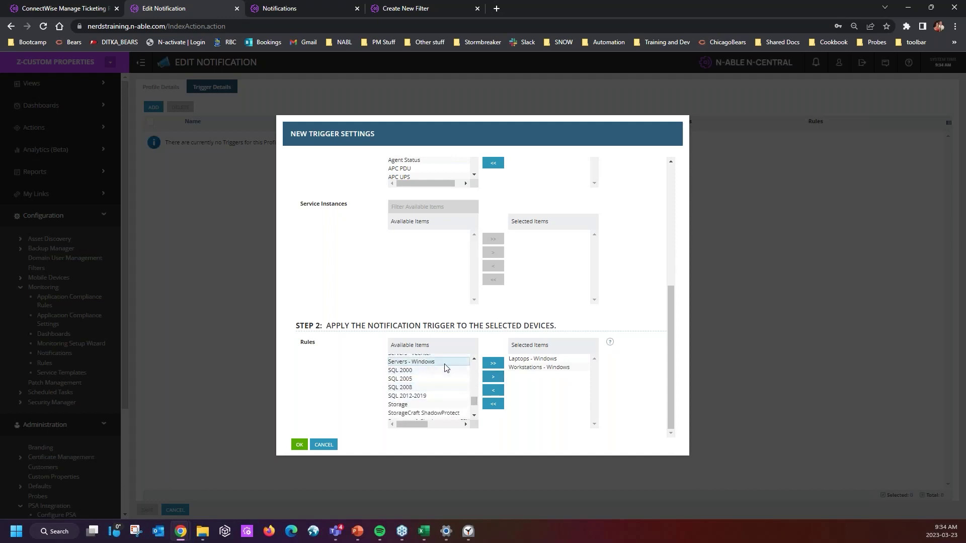
{"action": "left_click", "coordinate": [493, 376]}
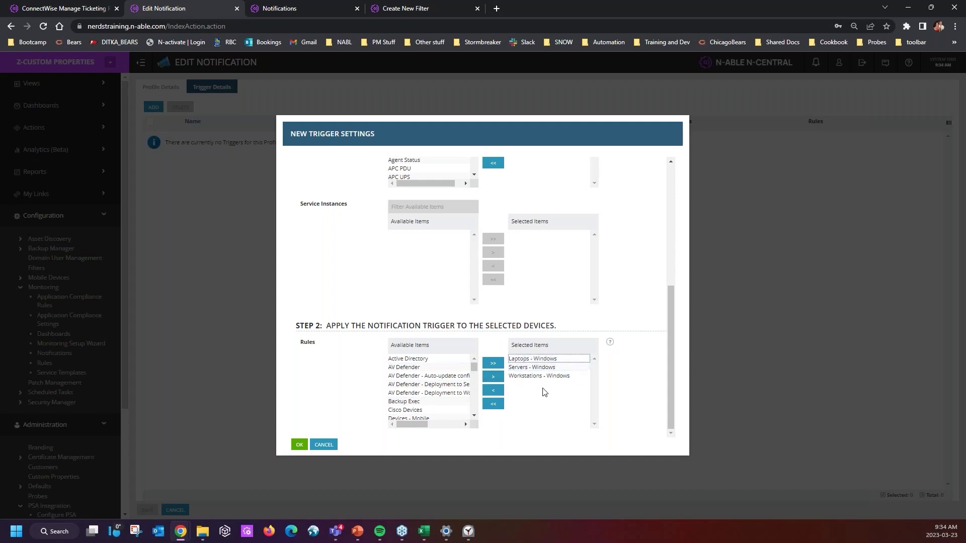
Confirm the Disk is full trigger with OK
{"action": "left_click_drag", "start_coordinate": [343, 327], "coordinate": [592, 338]}
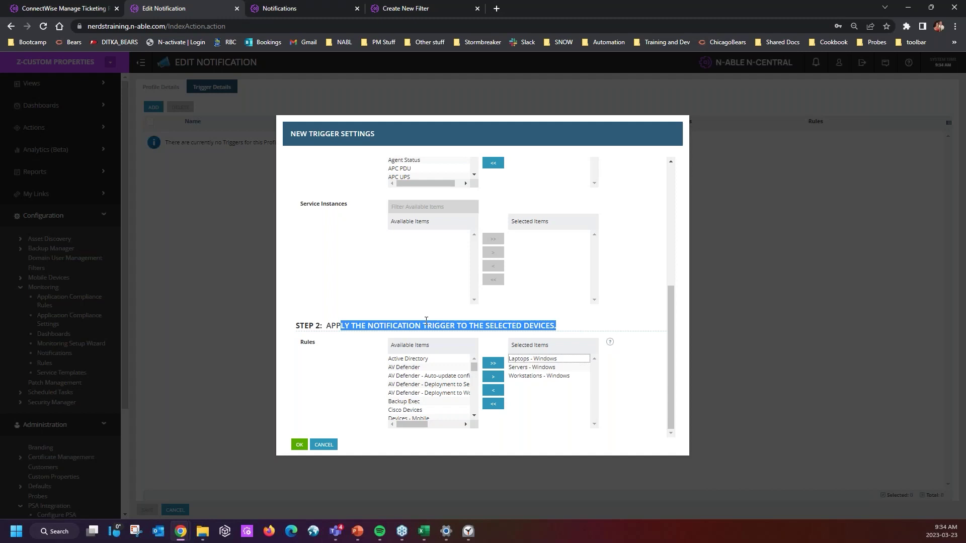
{"action": "scroll", "coordinate": [426, 312], "scroll_direction": "up", "scroll_amount": 5}
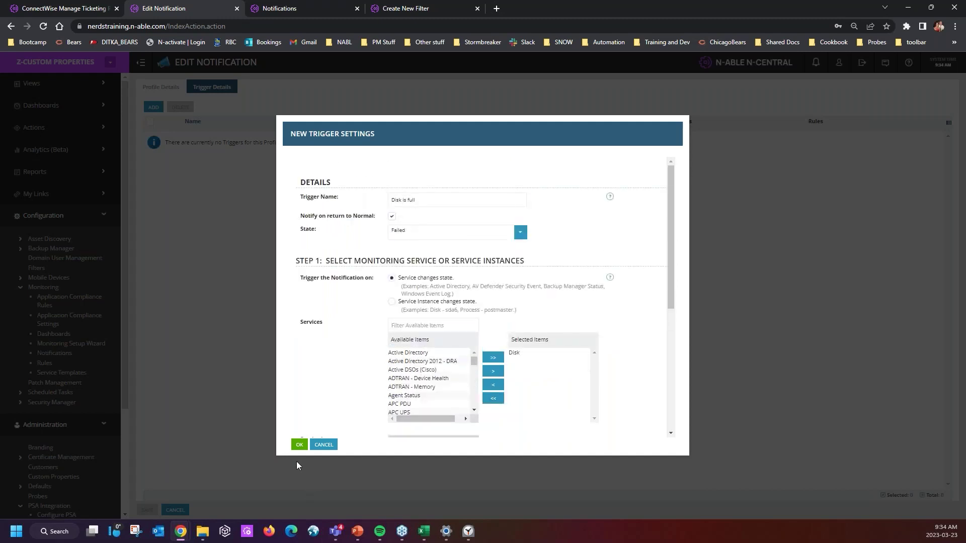
{"action": "left_click", "coordinate": [300, 445]}
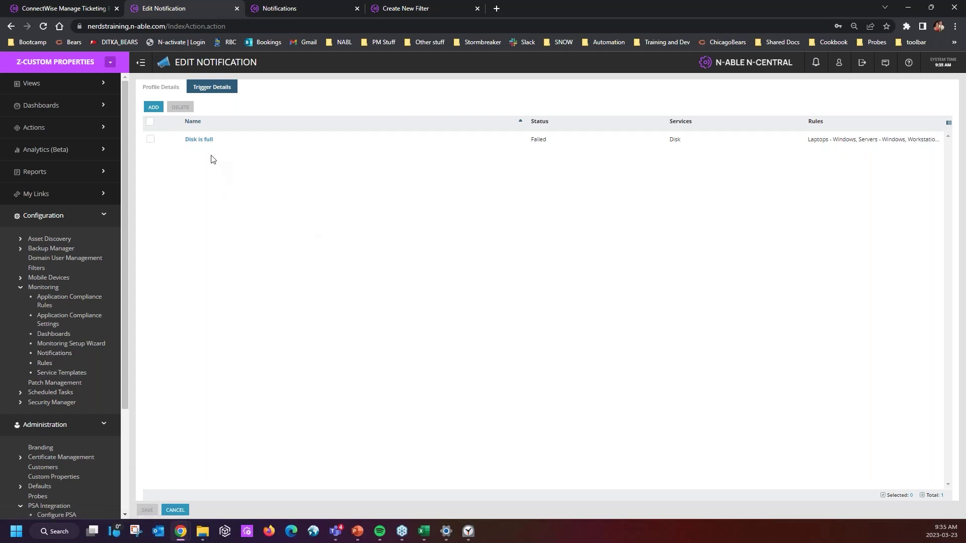
Go to the Notifications list, scroll through the profiles, and start a new notification profile
{"action": "left_click", "coordinate": [301, 11]}
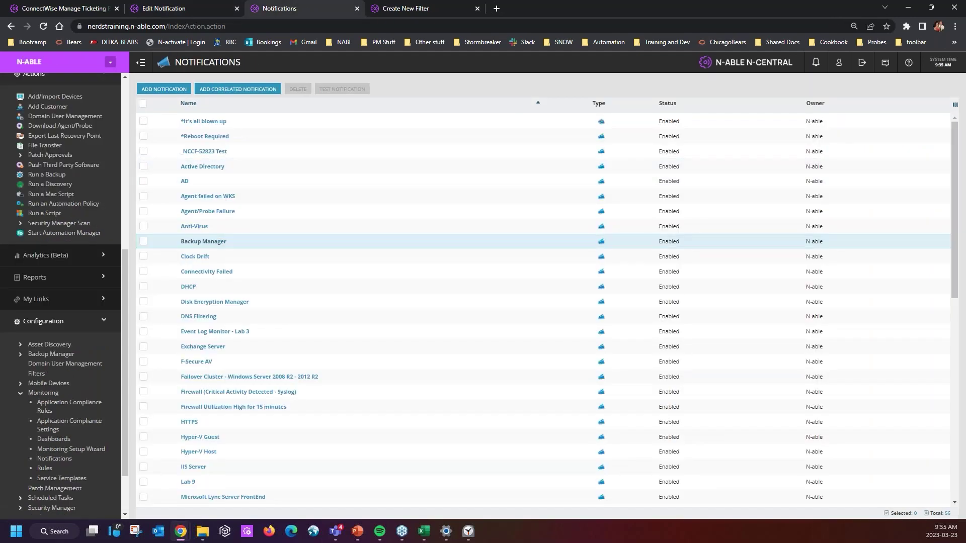
{"action": "scroll", "coordinate": [222, 338], "scroll_direction": "down", "scroll_amount": 6}
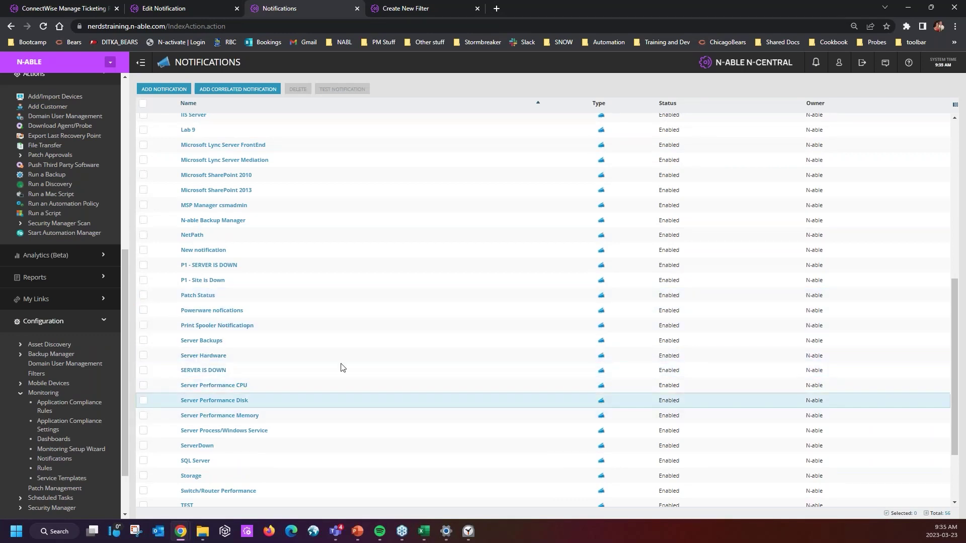
{"action": "scroll", "coordinate": [201, 402], "scroll_direction": "down", "scroll_amount": 3}
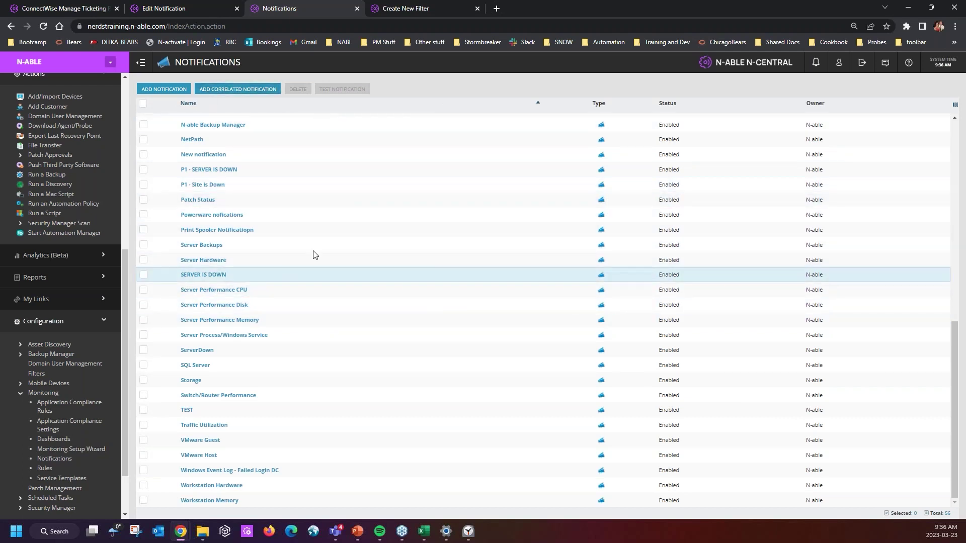
{"action": "left_click", "coordinate": [164, 89]}
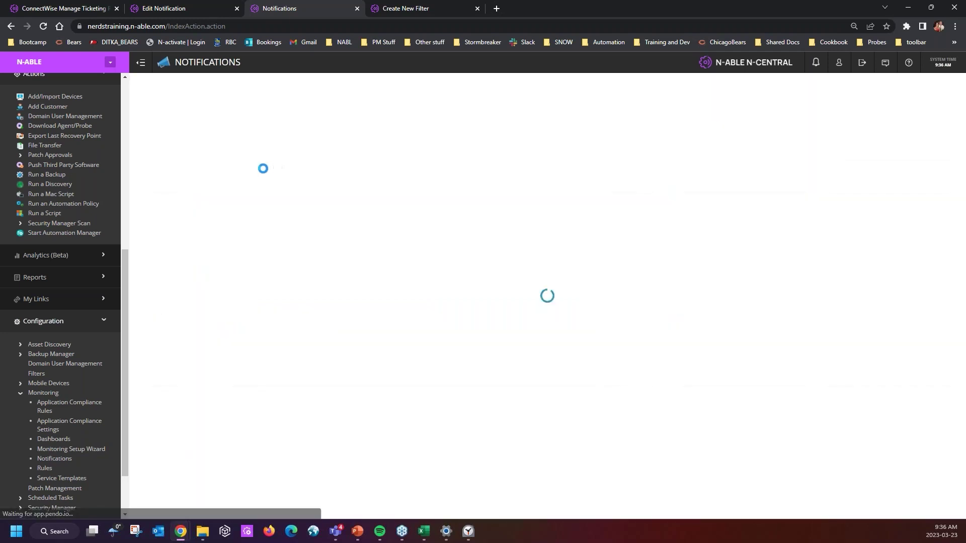
Name the draft notification 'vcbcvb' and add a test recipient to primary notification
{"action": "type", "text": "vcbcvb"}
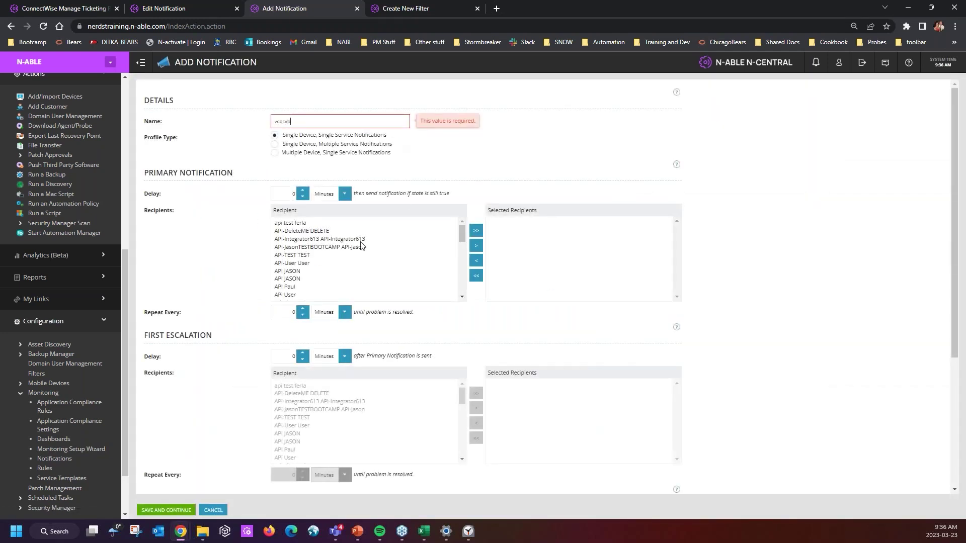
{"action": "left_click", "coordinate": [325, 256]}
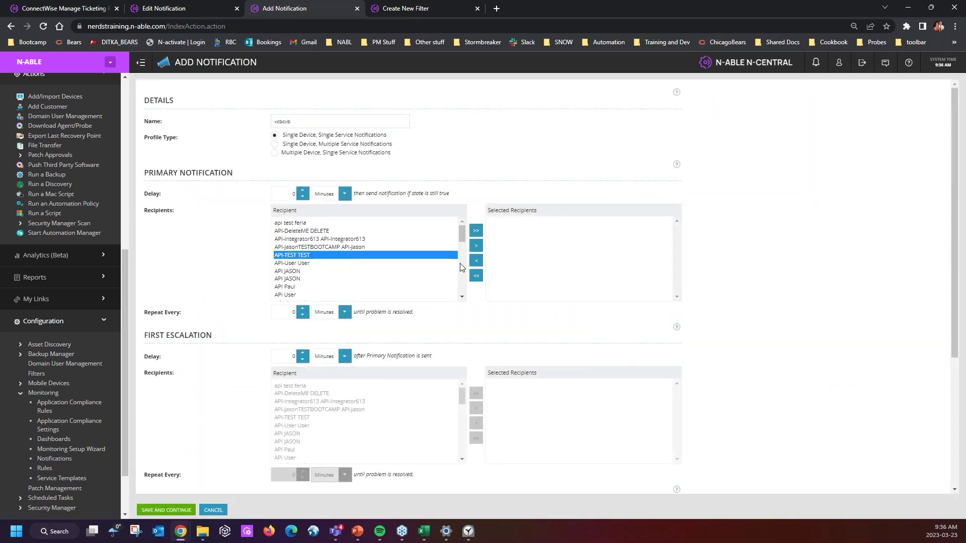
{"action": "left_click", "coordinate": [476, 245]}
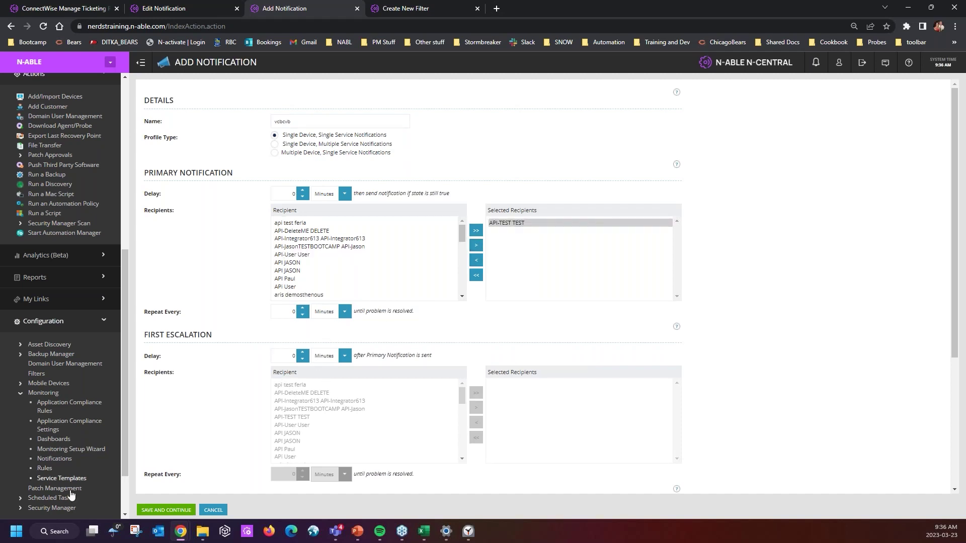
Navigate via Administration > PSA Integration to the ConnectWise Ticketing recipients
{"action": "scroll", "coordinate": [72, 496], "scroll_direction": "down", "scroll_amount": 2}
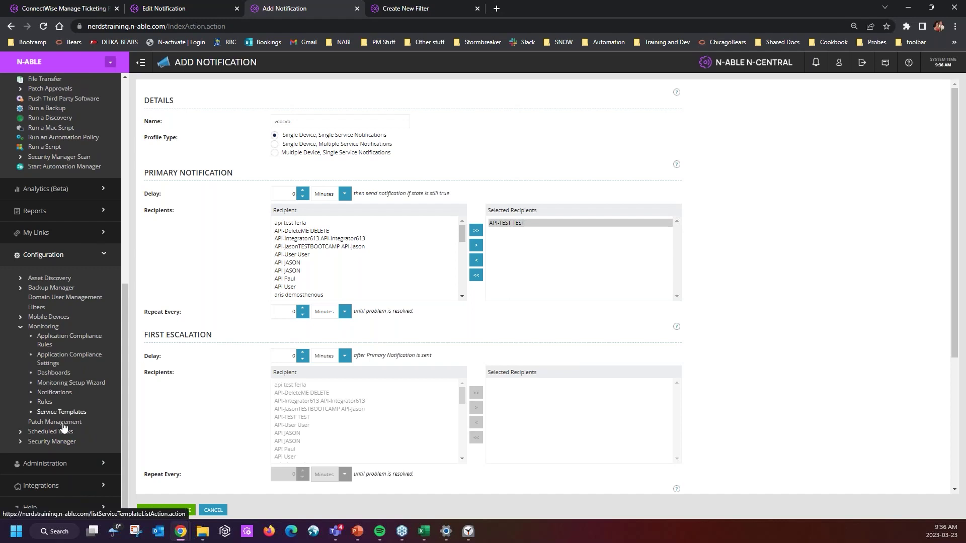
{"action": "left_click", "coordinate": [45, 486]}
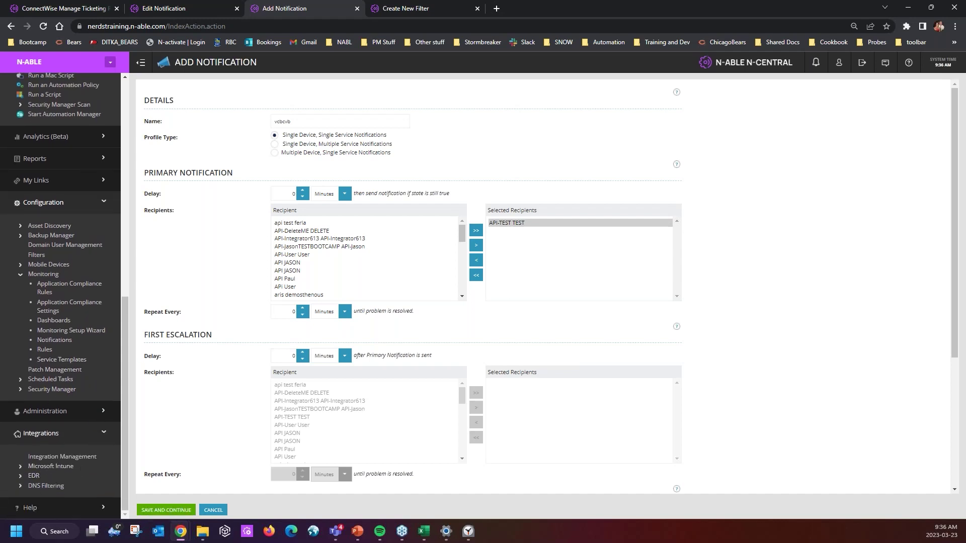
{"action": "left_click", "coordinate": [49, 410]}
{"action": "left_click", "coordinate": [45, 478]}
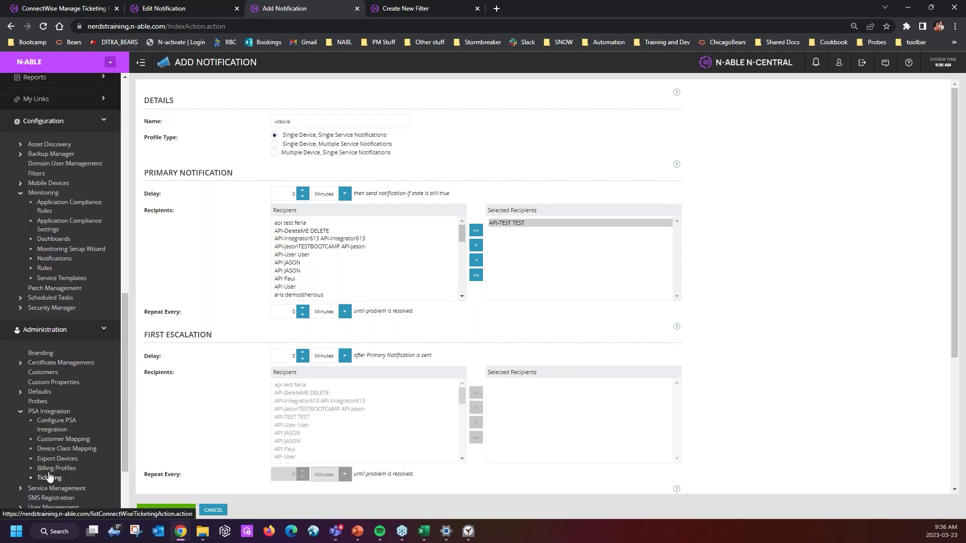
{"action": "left_click", "coordinate": [49, 478]}
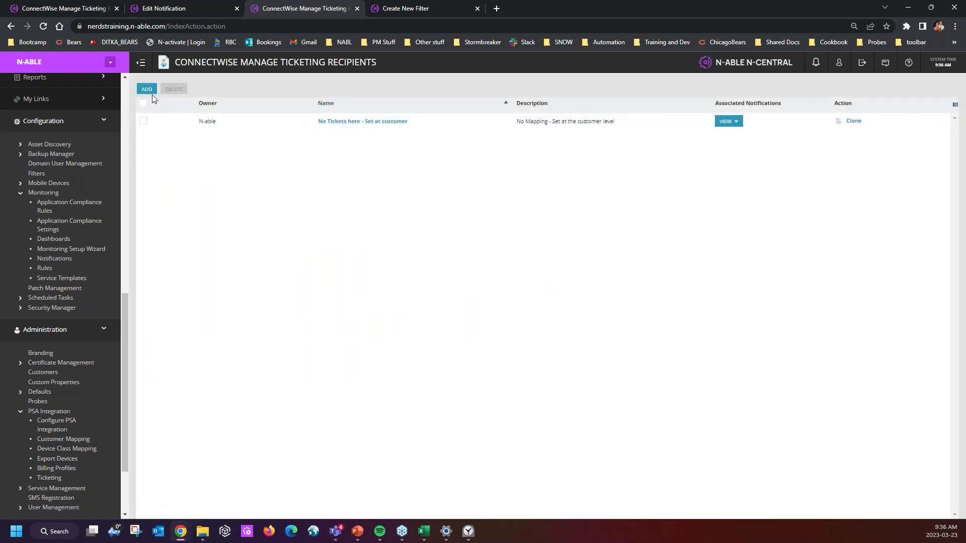
Create ticketing recipient 'P1 - Example' with a service board, source N-central, Priority 2 - Quick Response
{"action": "left_click", "coordinate": [148, 90]}
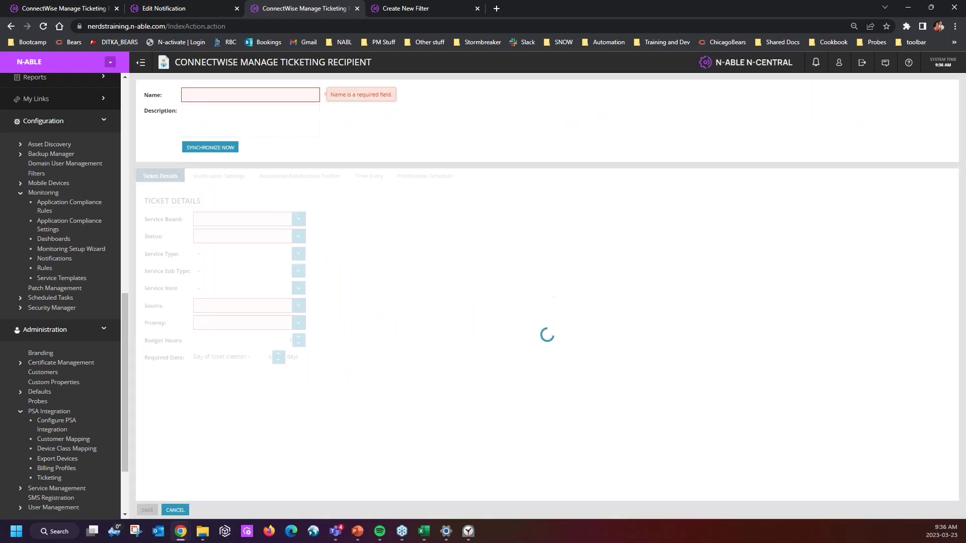
{"action": "type", "text": "P1 - "}
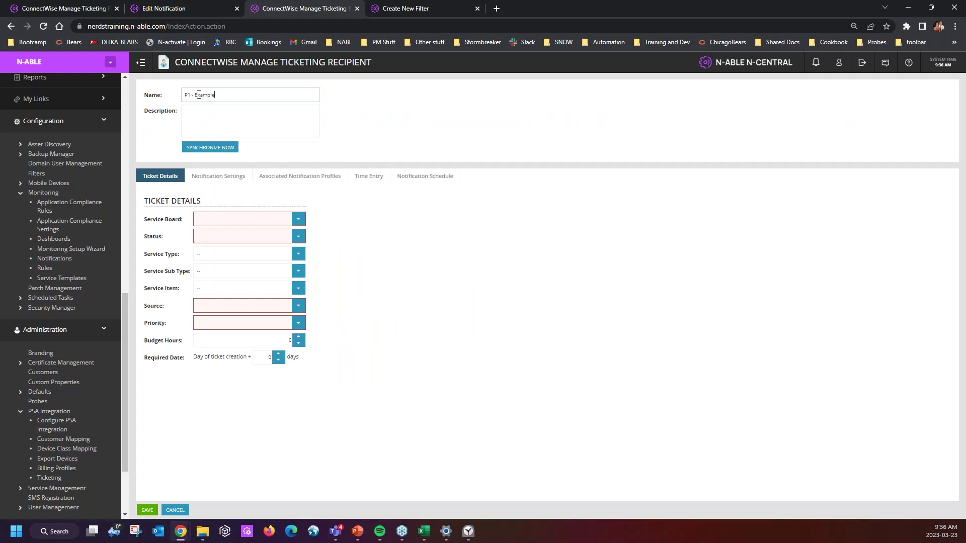
{"action": "type", "text": "Example"}
{"action": "left_click", "coordinate": [299, 220]}
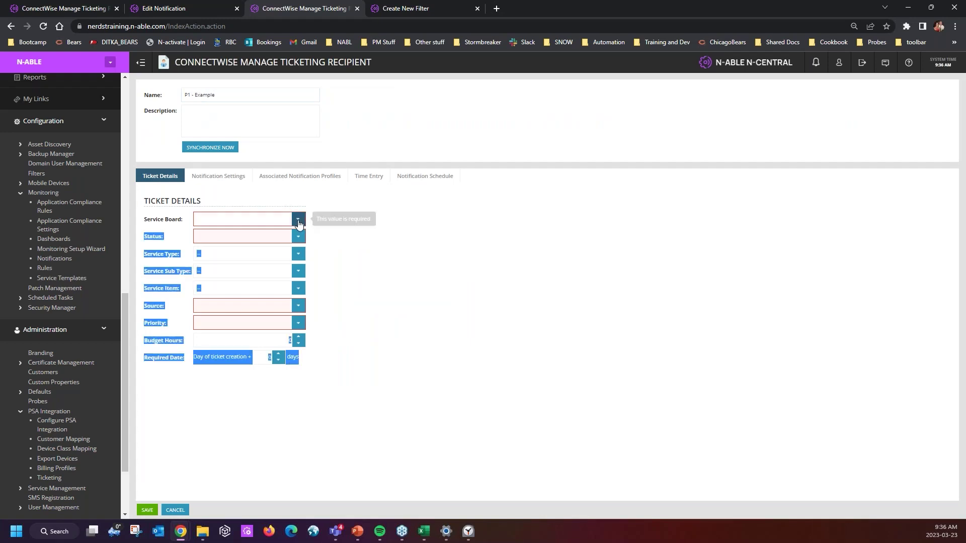
{"action": "left_click", "coordinate": [249, 233]}
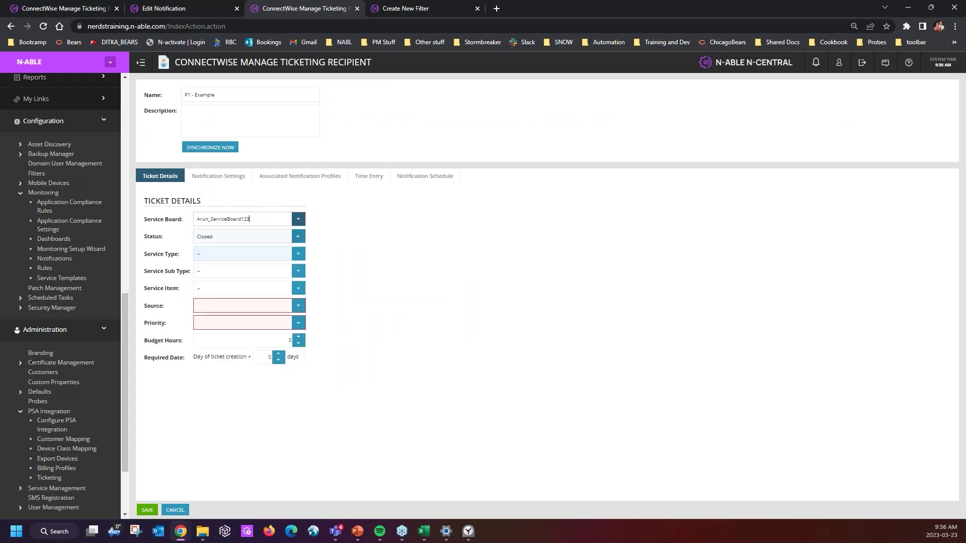
{"action": "left_click", "coordinate": [299, 306]}
{"action": "left_click", "coordinate": [236, 348]}
{"action": "left_click", "coordinate": [298, 323]}
{"action": "left_click", "coordinate": [237, 345]}
Link Reboot Required as primary notification, add Closed and Open reopen statuses, and save
{"action": "left_click", "coordinate": [363, 177]}
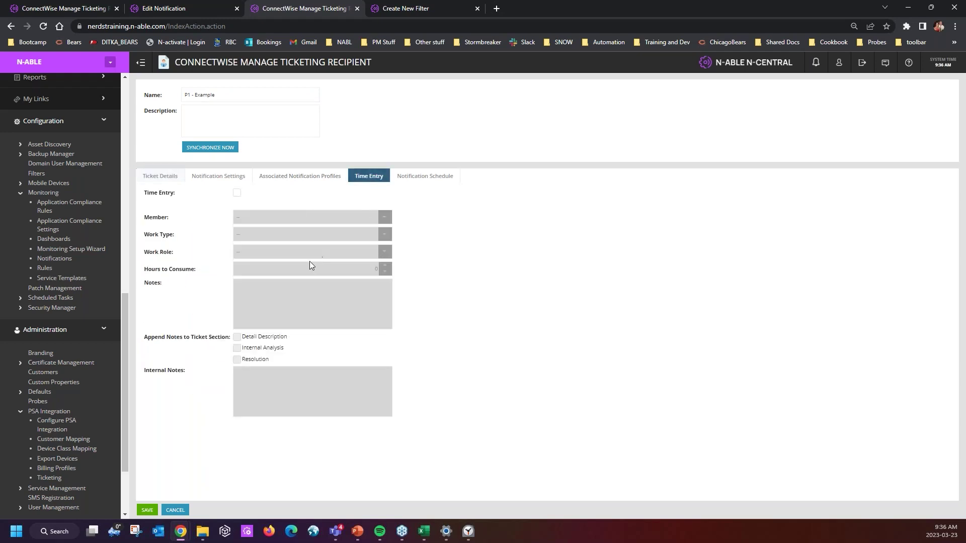
{"action": "left_click", "coordinate": [300, 177]}
{"action": "left_click", "coordinate": [538, 245]}
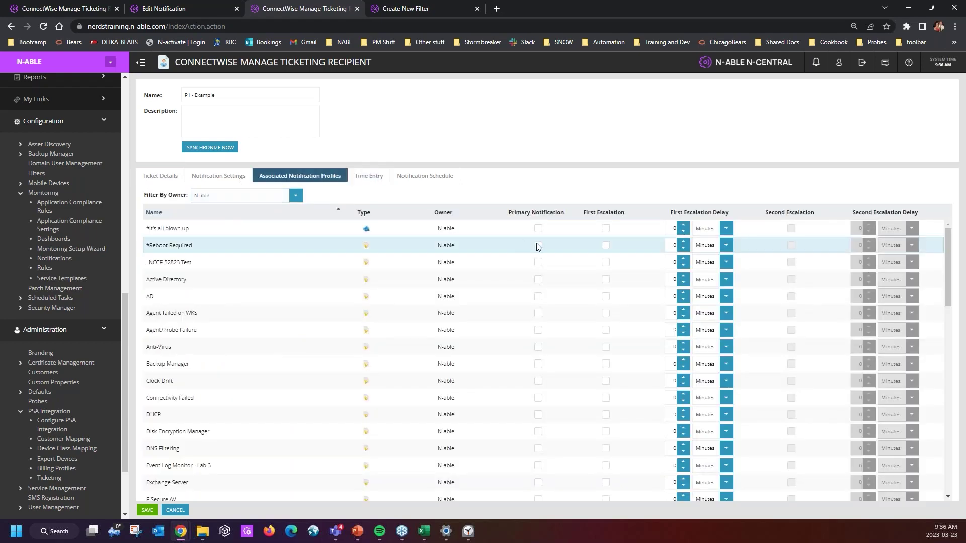
{"action": "left_click", "coordinate": [217, 177]}
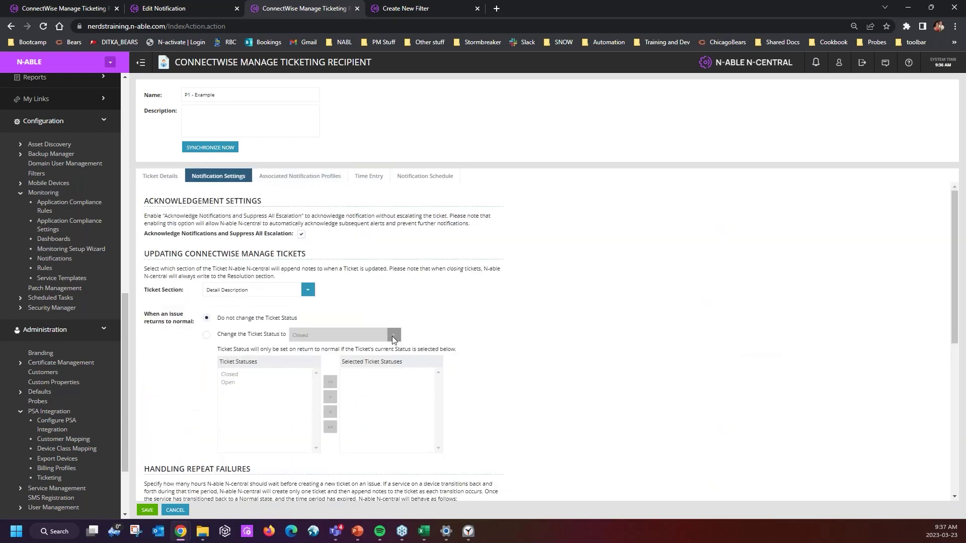
{"action": "scroll", "coordinate": [301, 357], "scroll_direction": "down", "scroll_amount": 3}
{"action": "left_click", "coordinate": [334, 358]}
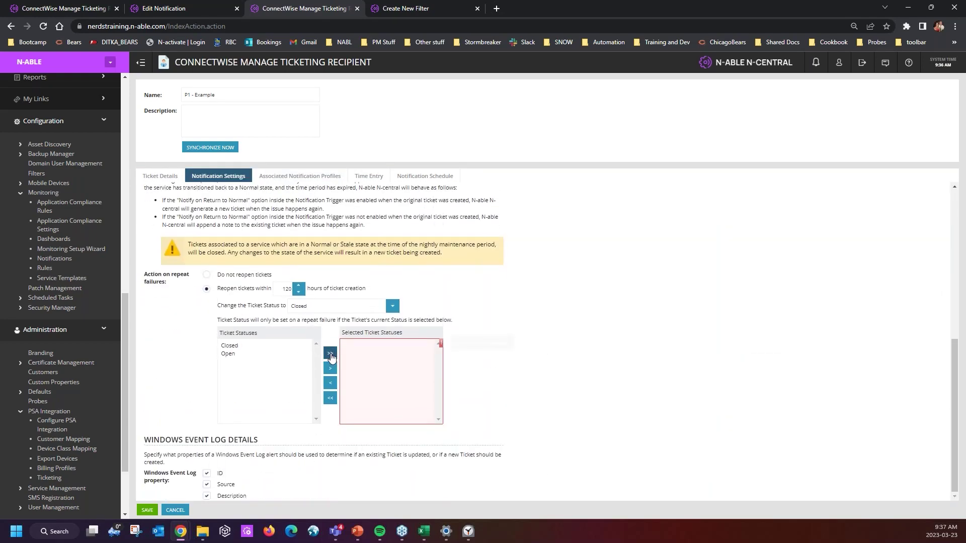
{"action": "left_click", "coordinate": [149, 510]}
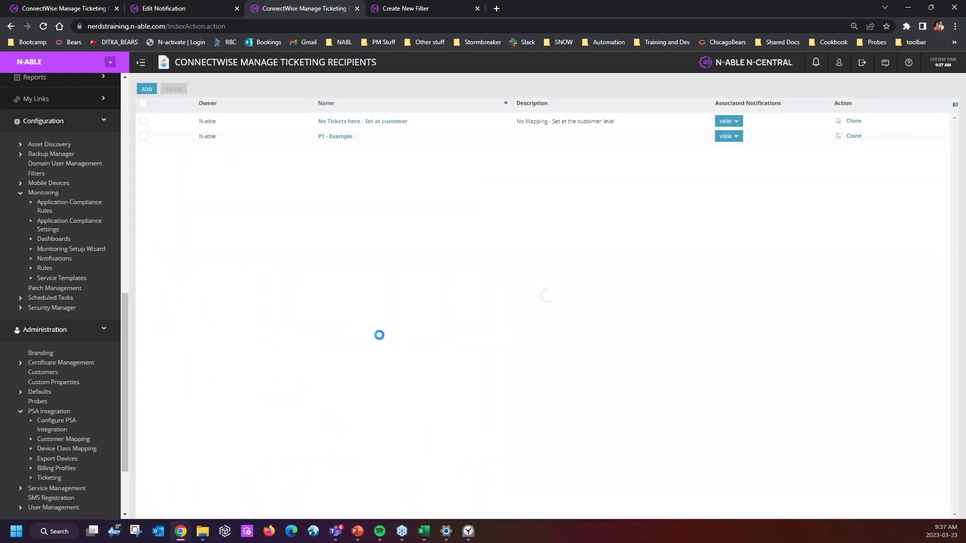
{"action": "left_click", "coordinate": [63, 260]}
Create notification profile 'x' with P1 - Example Ticketing Recipient as primary recipient and save it
{"action": "left_click", "coordinate": [164, 90]}
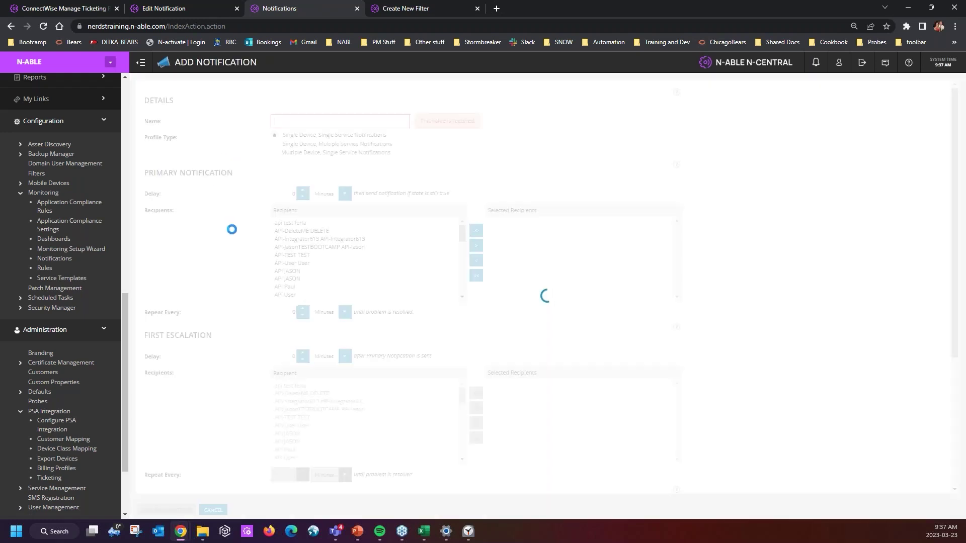
{"action": "type", "text": "xzcxzczx"}
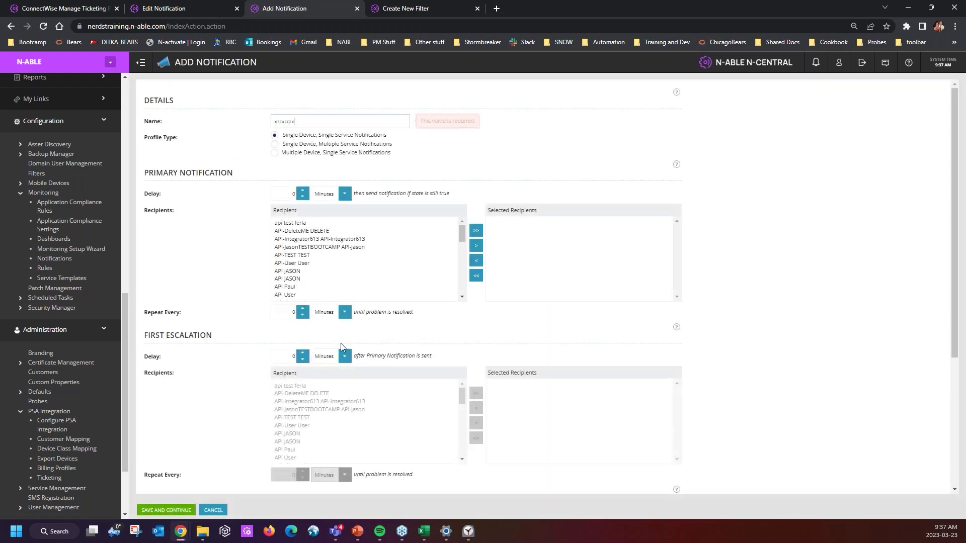
{"action": "scroll", "coordinate": [460, 238], "scroll_direction": "down", "scroll_amount": 1}
{"action": "left_click_drag", "start_coordinate": [460, 239], "coordinate": [457, 280]}
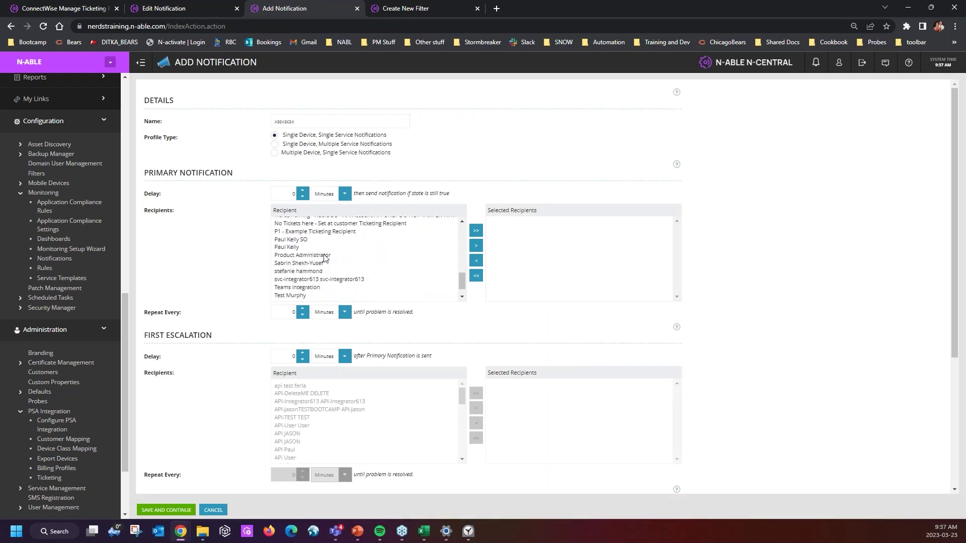
{"action": "left_click", "coordinate": [317, 232]}
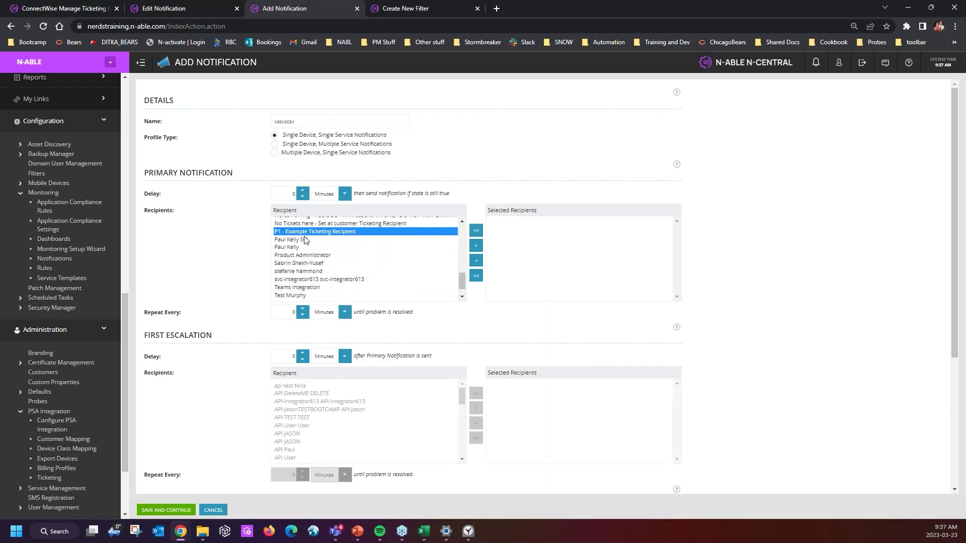
{"action": "left_click", "coordinate": [476, 246]}
{"action": "left_click", "coordinate": [166, 511]}
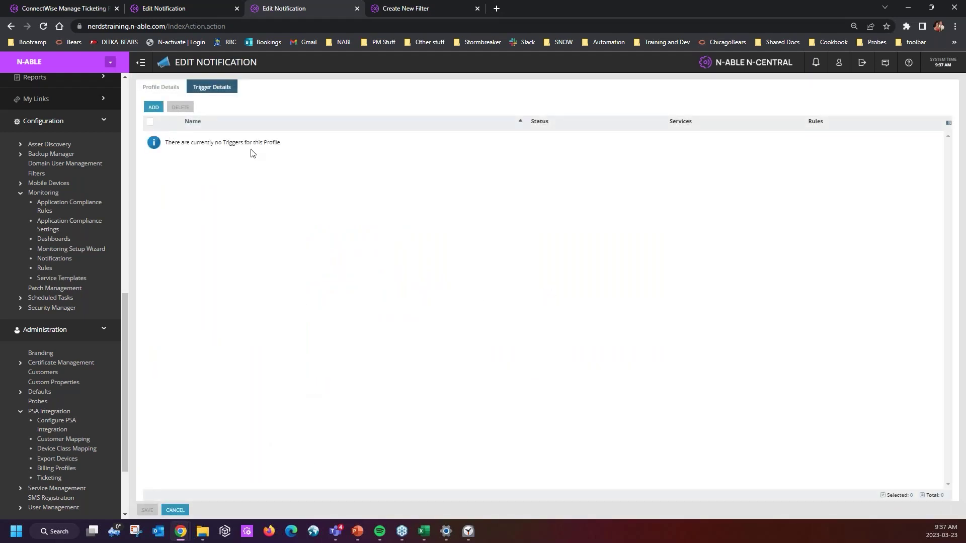
Add a trigger named 'disk' monitoring the Disk service and save it
{"action": "left_click", "coordinate": [153, 107]}
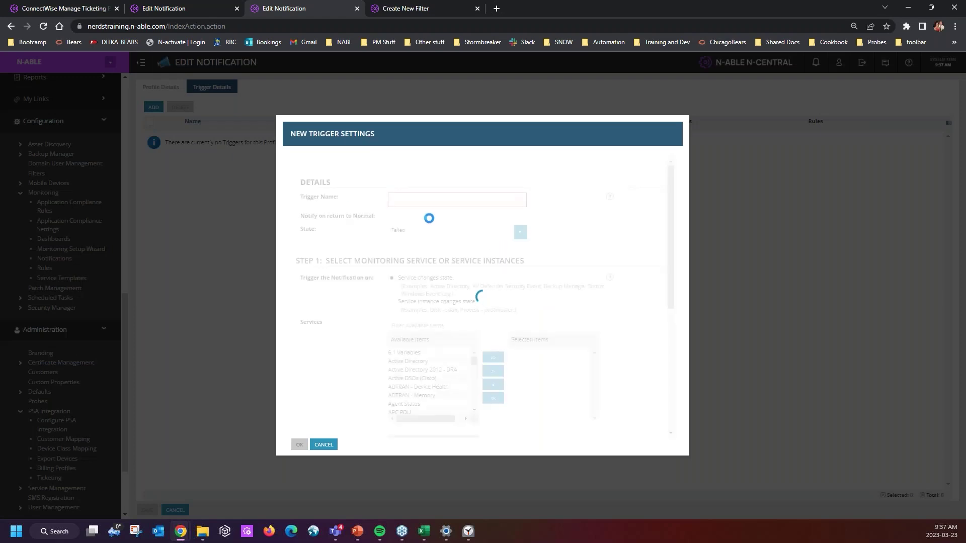
{"action": "left_click", "coordinate": [420, 203]}
{"action": "type", "text": "disk"}
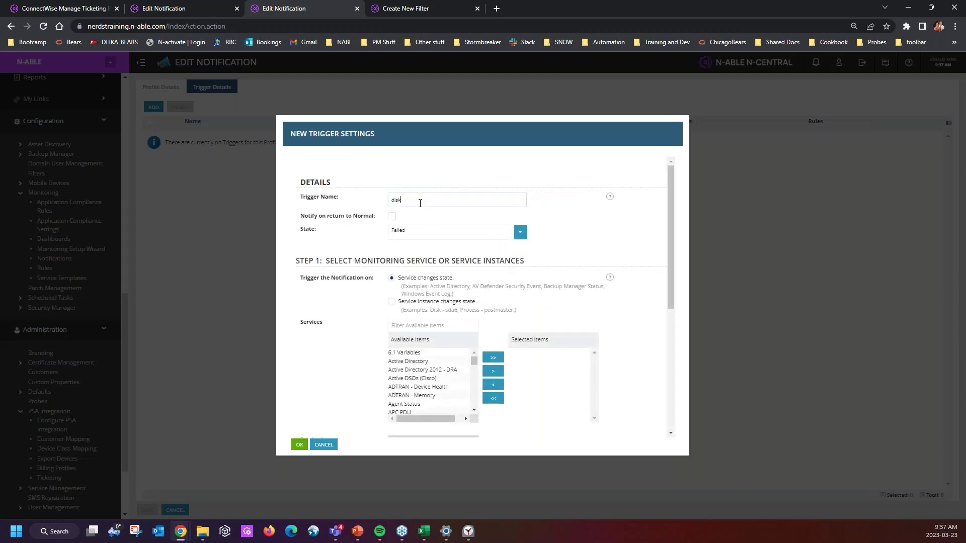
{"action": "scroll", "coordinate": [445, 397], "scroll_direction": "down", "scroll_amount": 3}
{"action": "scroll", "coordinate": [475, 382], "scroll_direction": "down", "scroll_amount": 5}
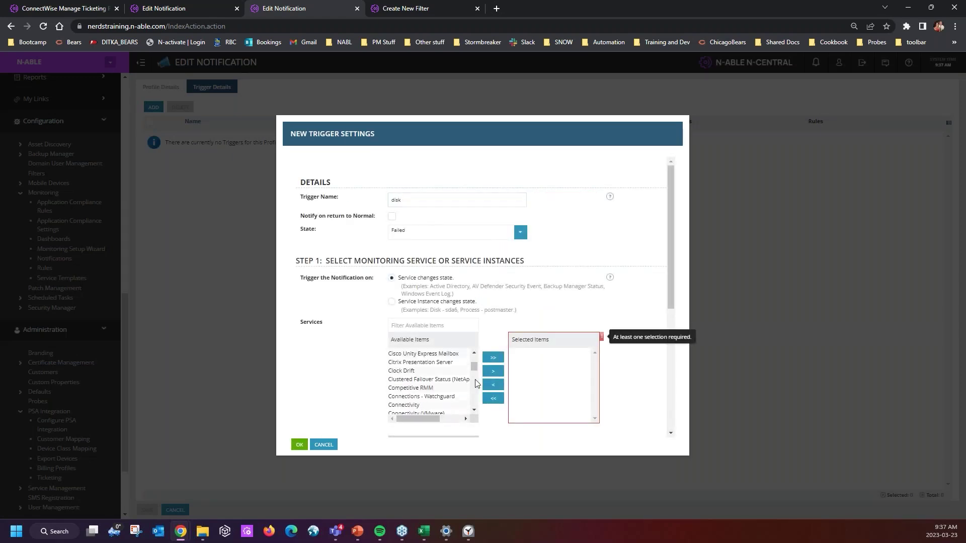
{"action": "scroll", "coordinate": [473, 400], "scroll_direction": "down", "scroll_amount": 8}
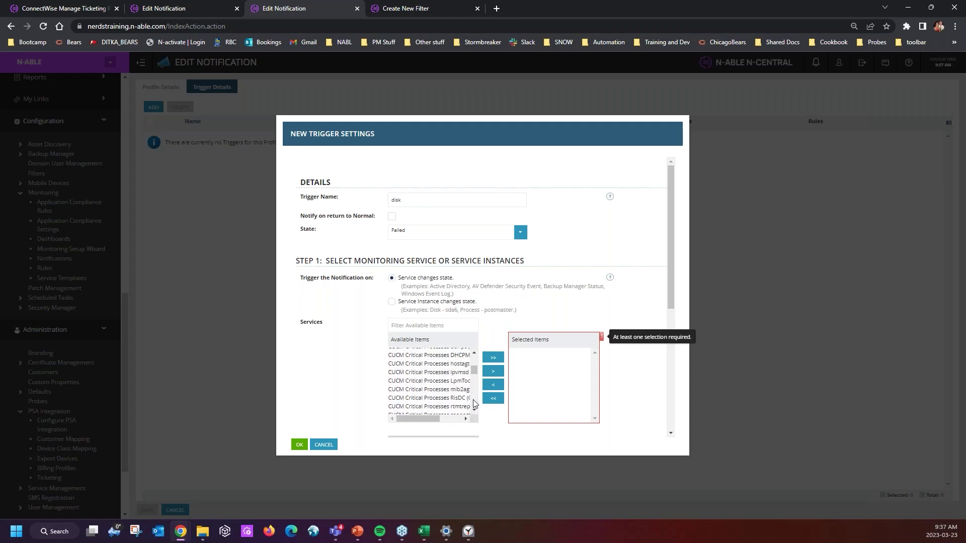
{"action": "left_click", "coordinate": [394, 369]}
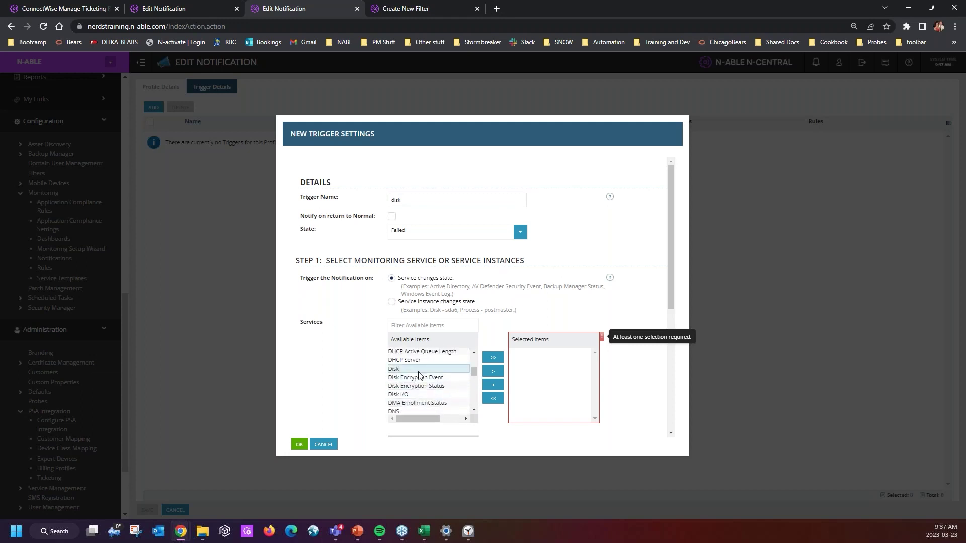
{"action": "left_click", "coordinate": [493, 370]}
{"action": "left_click", "coordinate": [300, 445]}
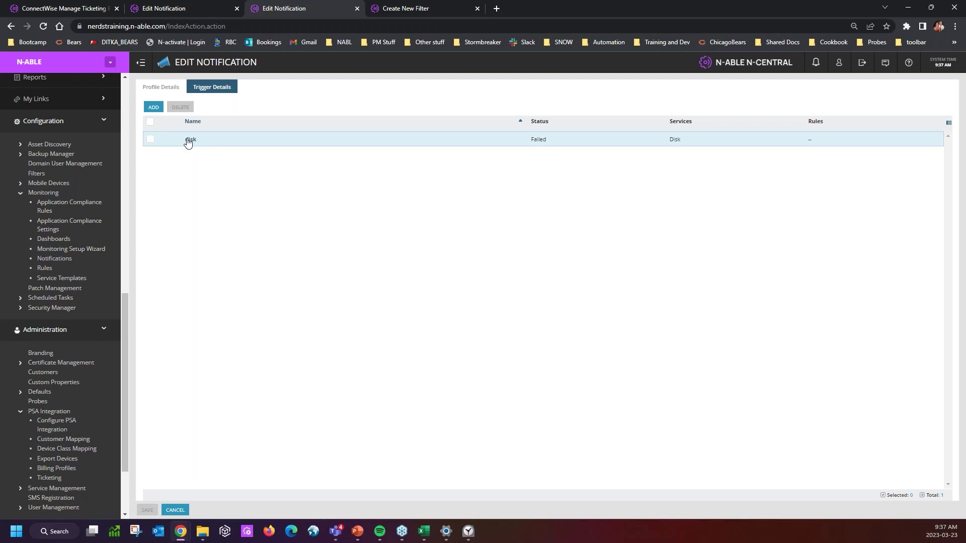
Check Profile Details for P1 - Example Ticketing Recipient, then go to the ConnectWise ticketing recipients
{"action": "left_click", "coordinate": [157, 88]}
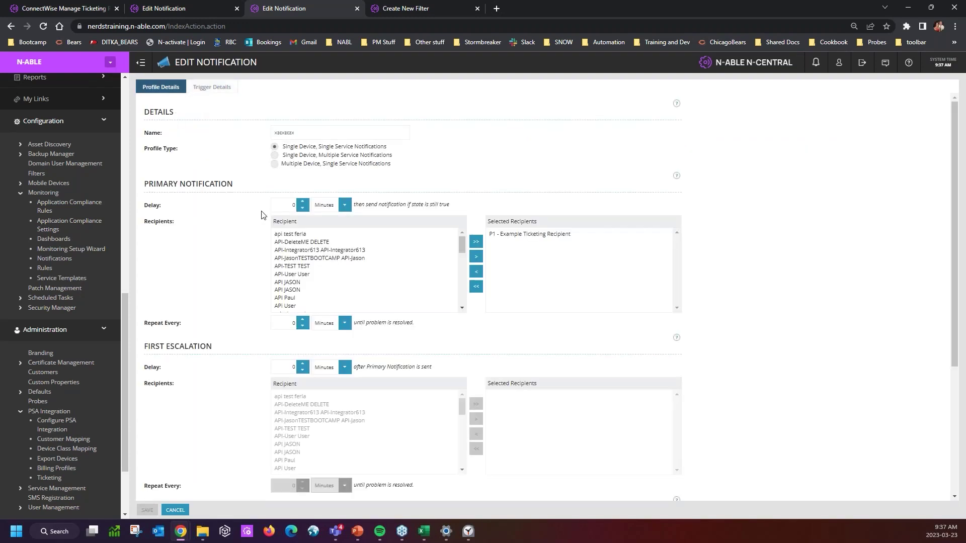
{"action": "left_click", "coordinate": [545, 236]}
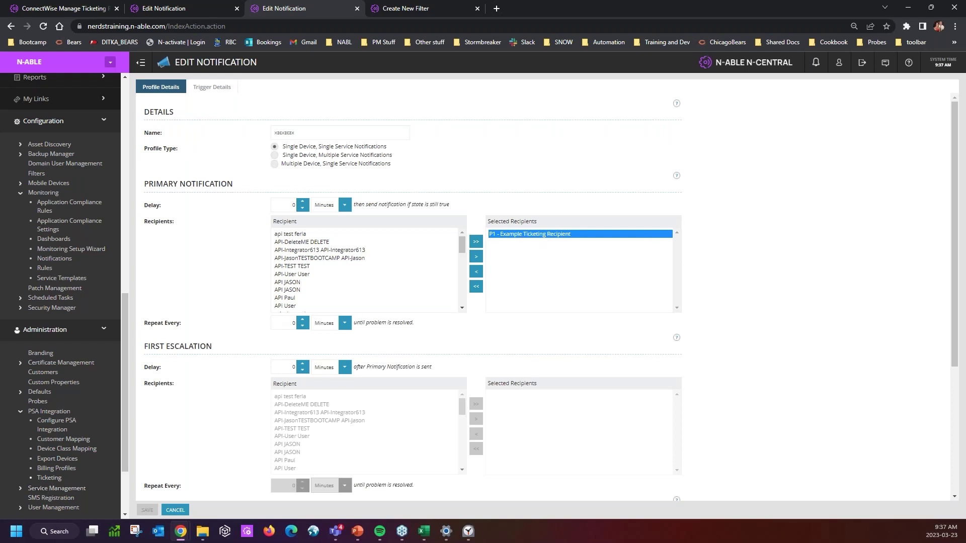
{"action": "left_click", "coordinate": [49, 478]}
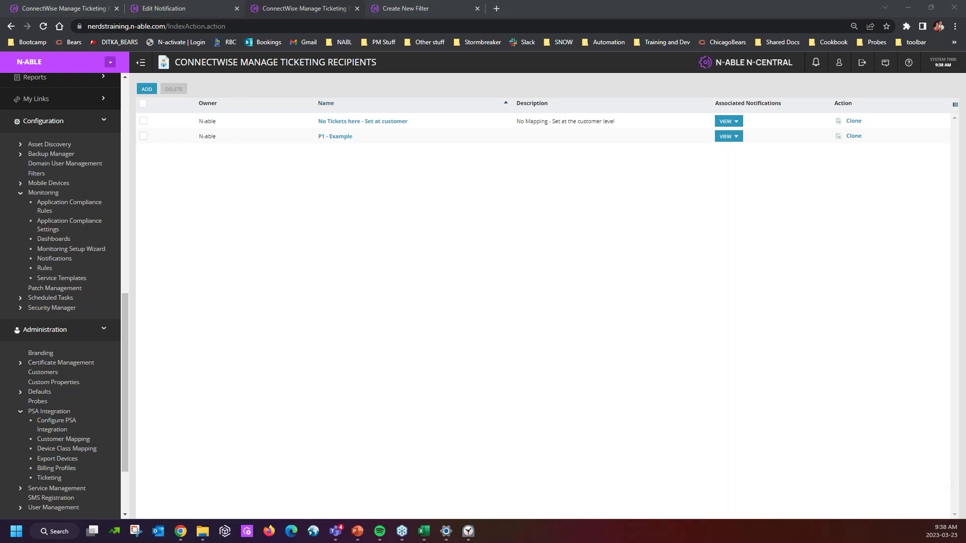
Bring up the full Notifications list from the ticketing recipients page
{"action": "left_click", "coordinate": [167, 5]}
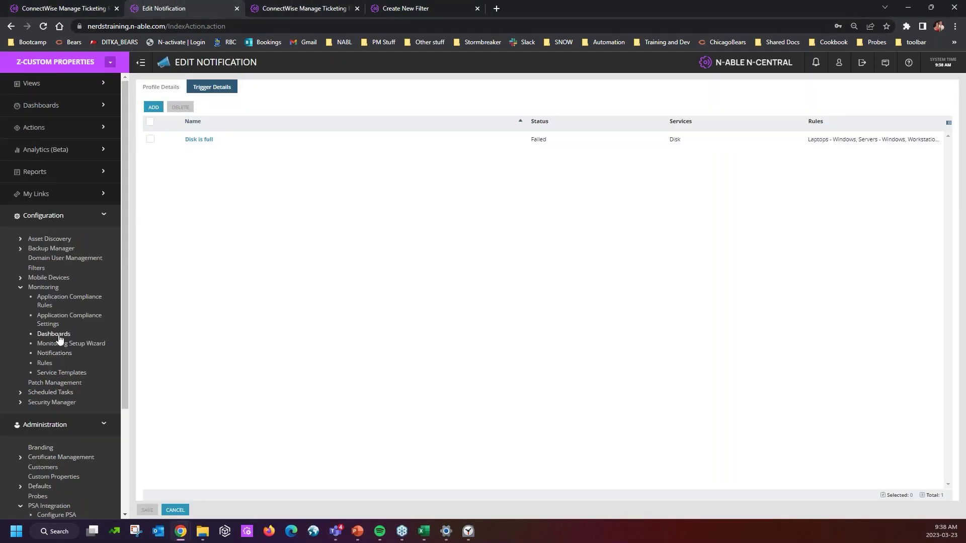
{"action": "left_click", "coordinate": [54, 353]}
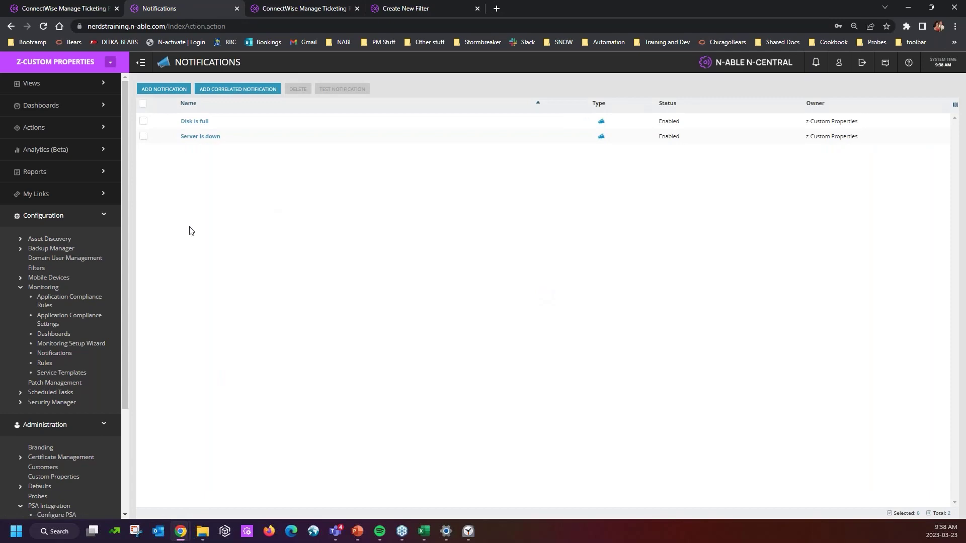
{"action": "left_click", "coordinate": [309, 8]}
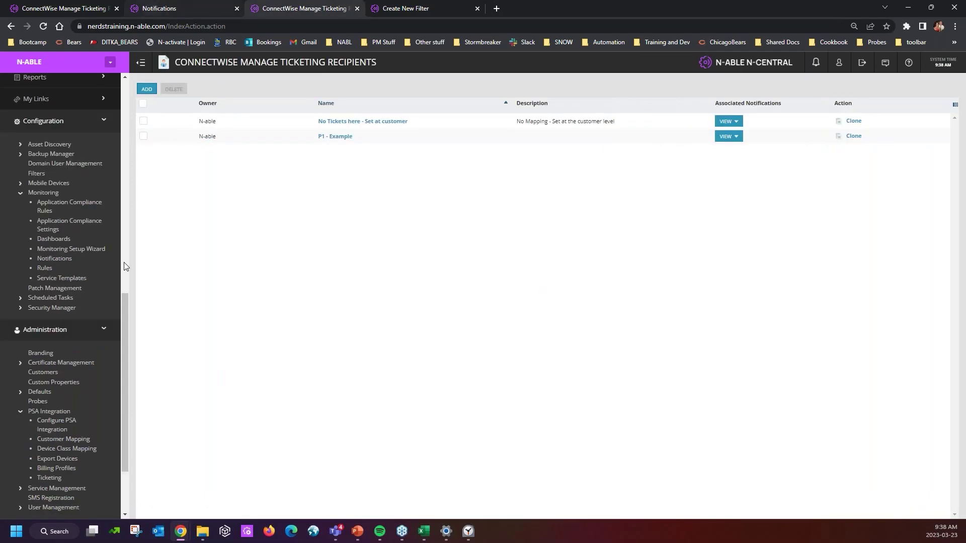
{"action": "left_click", "coordinate": [52, 259]}
{"action": "scroll", "coordinate": [264, 267], "scroll_direction": "down", "scroll_amount": 10}
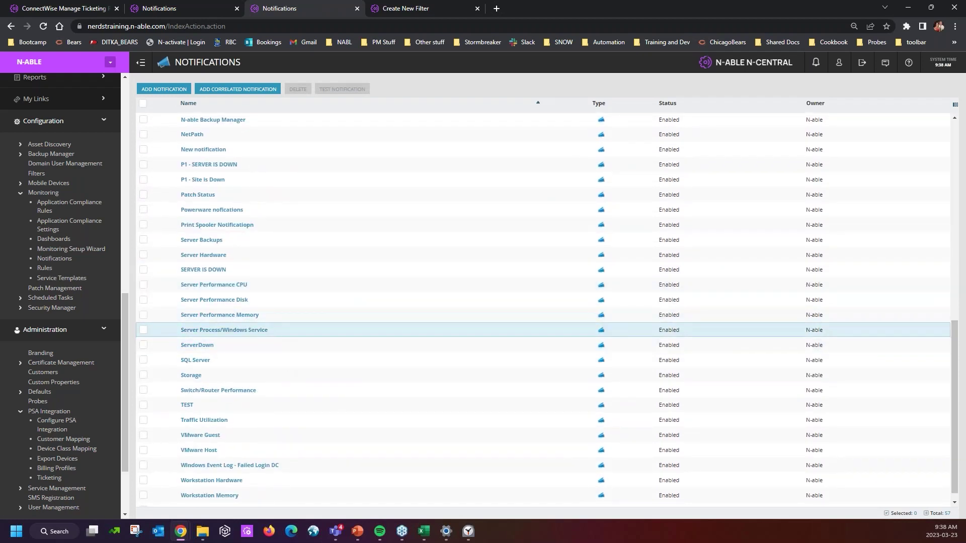
Review triggers of Server Performance Memory and Switch/Router Performance, cancelling each without saving
{"action": "left_click", "coordinate": [236, 316]}
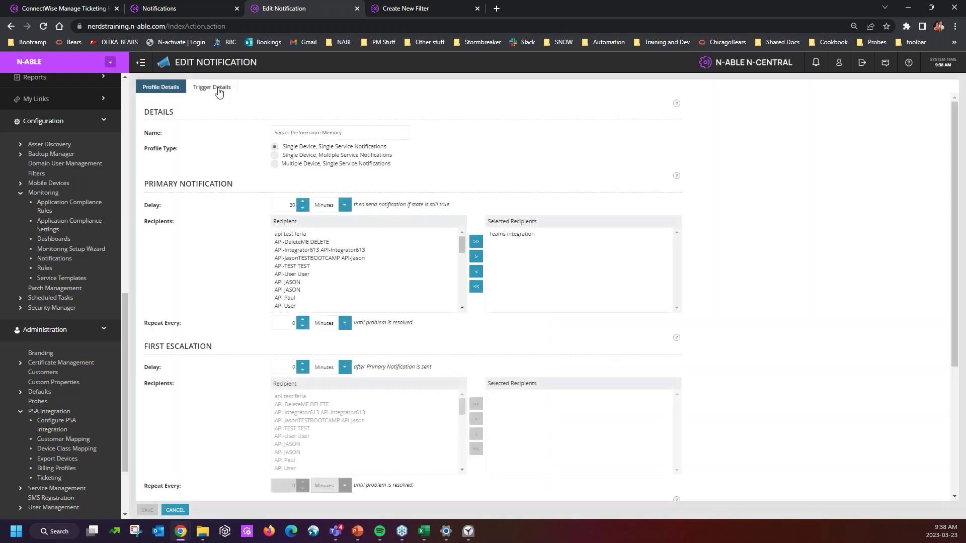
{"action": "left_click", "coordinate": [217, 88]}
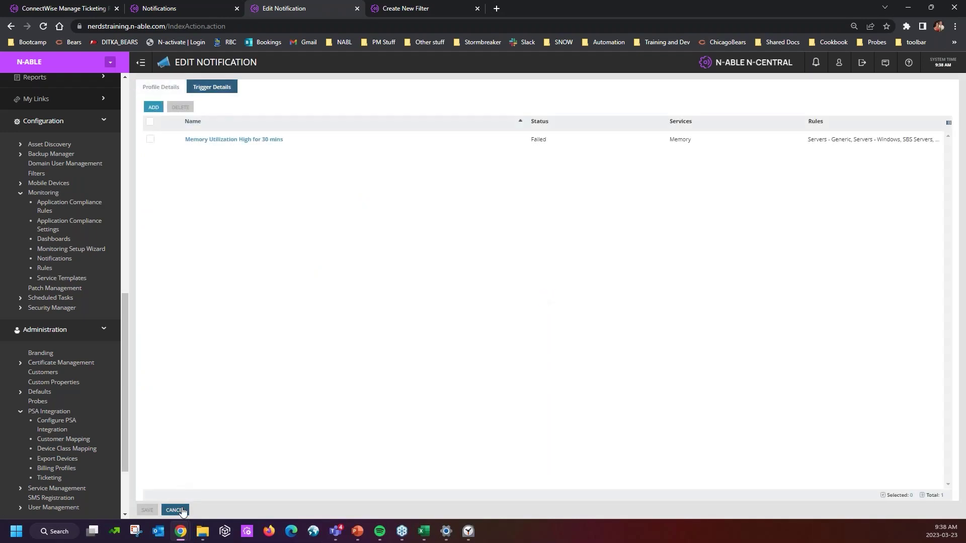
{"action": "left_click", "coordinate": [175, 510]}
{"action": "scroll", "coordinate": [233, 302], "scroll_direction": "down", "scroll_amount": 3}
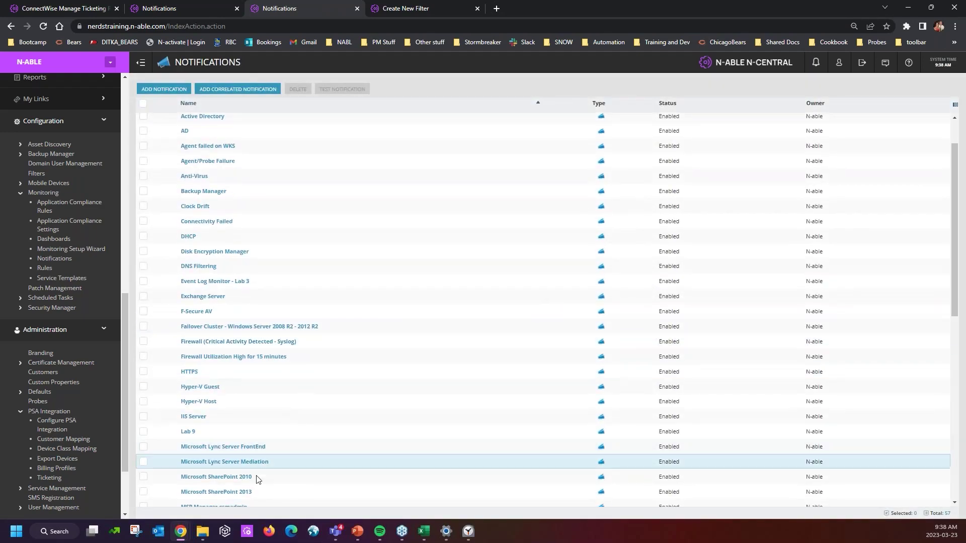
{"action": "scroll", "coordinate": [271, 463], "scroll_direction": "down", "scroll_amount": 10}
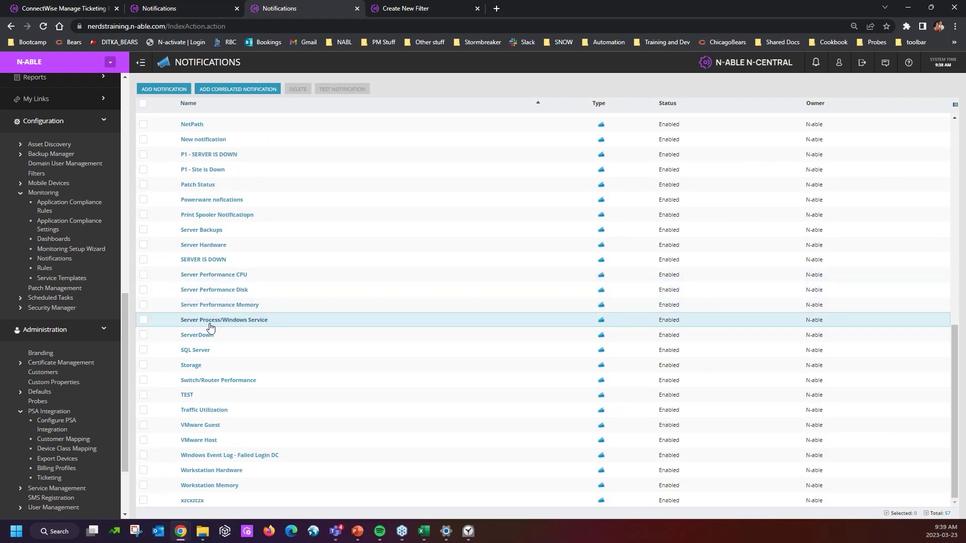
{"action": "left_click", "coordinate": [221, 383]}
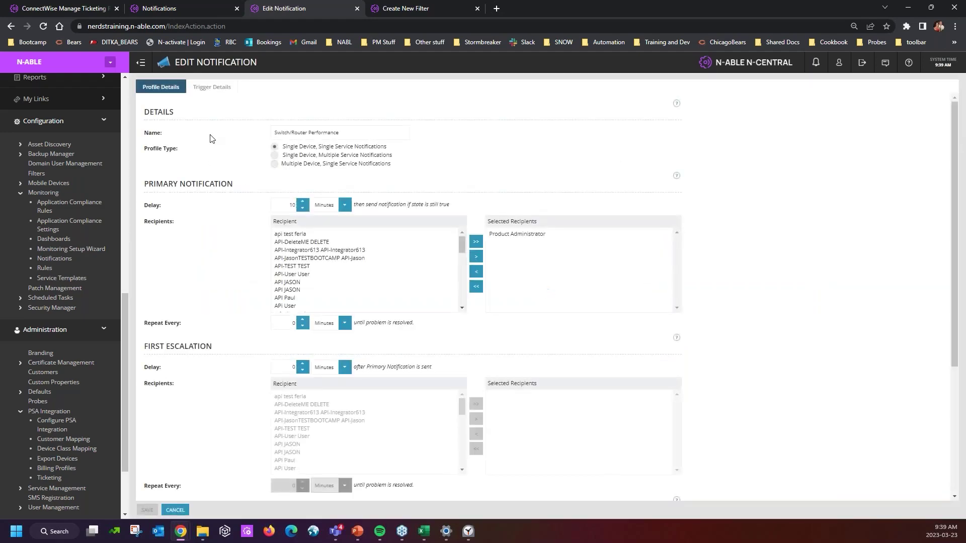
{"action": "left_click", "coordinate": [214, 87]}
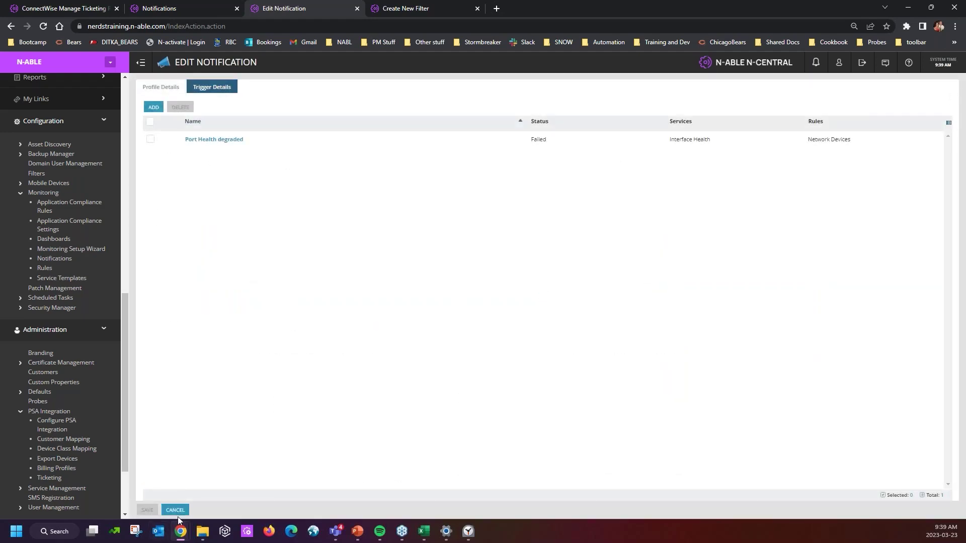
{"action": "left_click", "coordinate": [175, 510]}
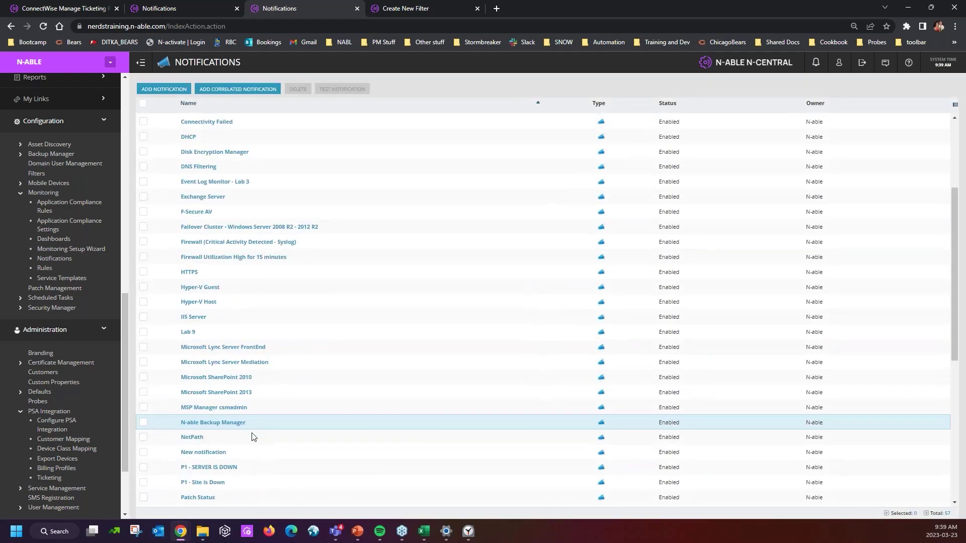
{"action": "scroll", "coordinate": [251, 433], "scroll_direction": "down", "scroll_amount": 6}
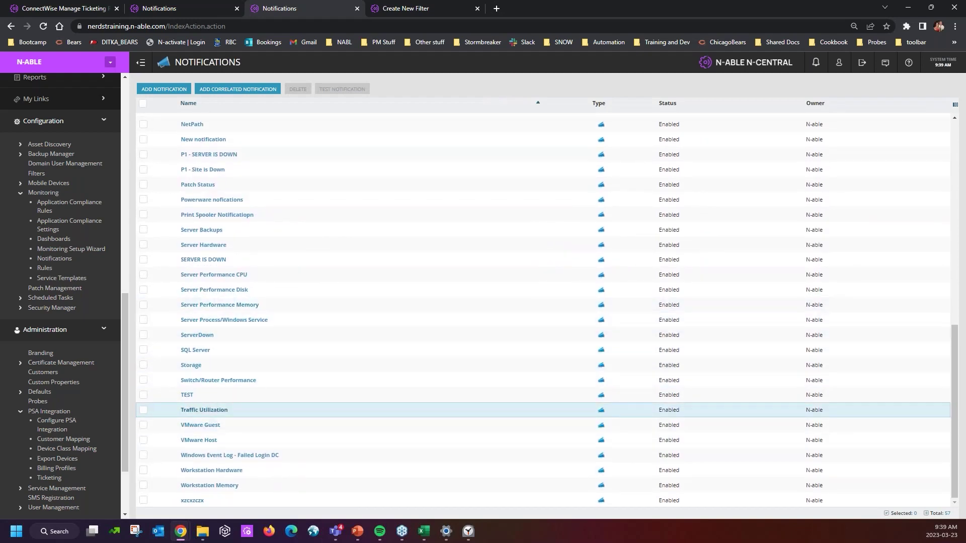
Open SERVER IS DOWN and review its agent-offline trigger and profile details (15-minute delay, Teams)
{"action": "left_click", "coordinate": [208, 263]}
{"action": "left_click", "coordinate": [222, 87]}
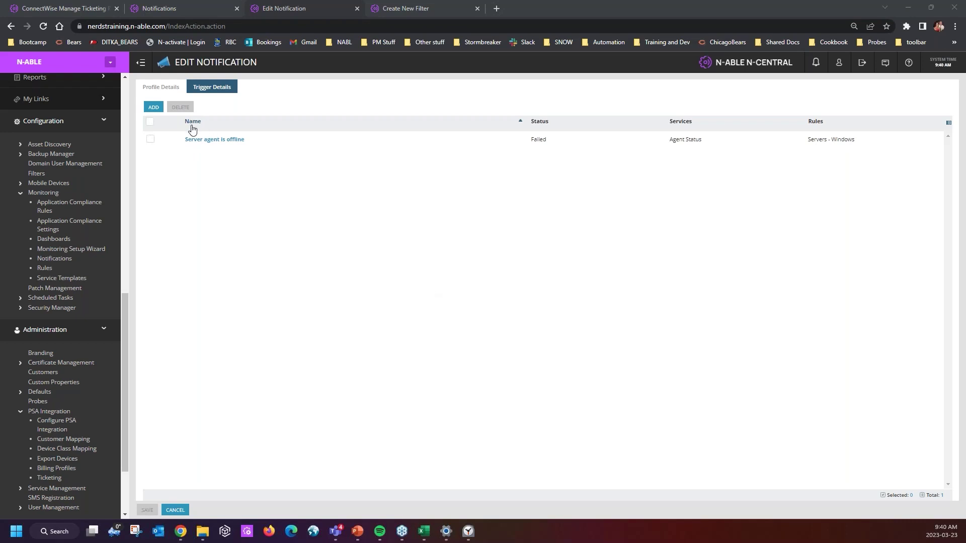
{"action": "left_click", "coordinate": [172, 93]}
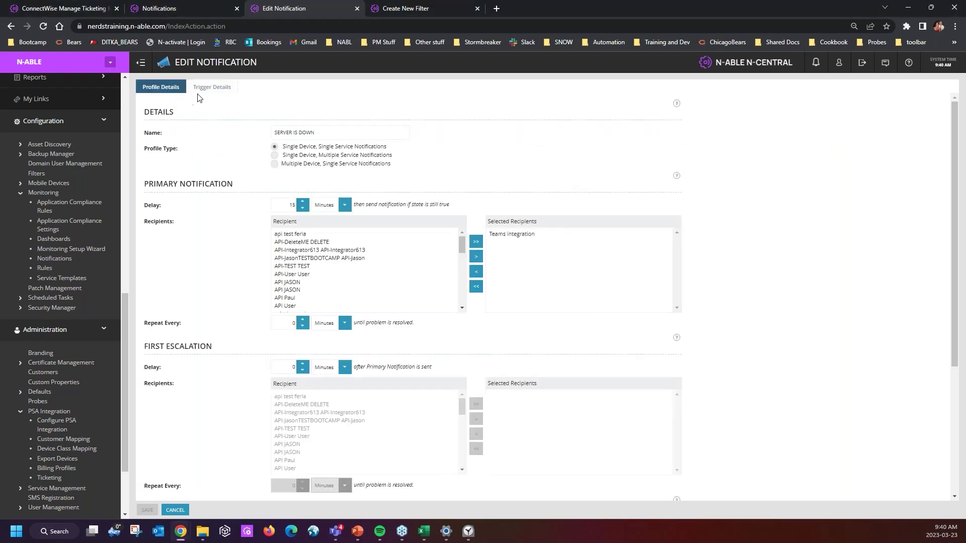
{"action": "left_click", "coordinate": [198, 92]}
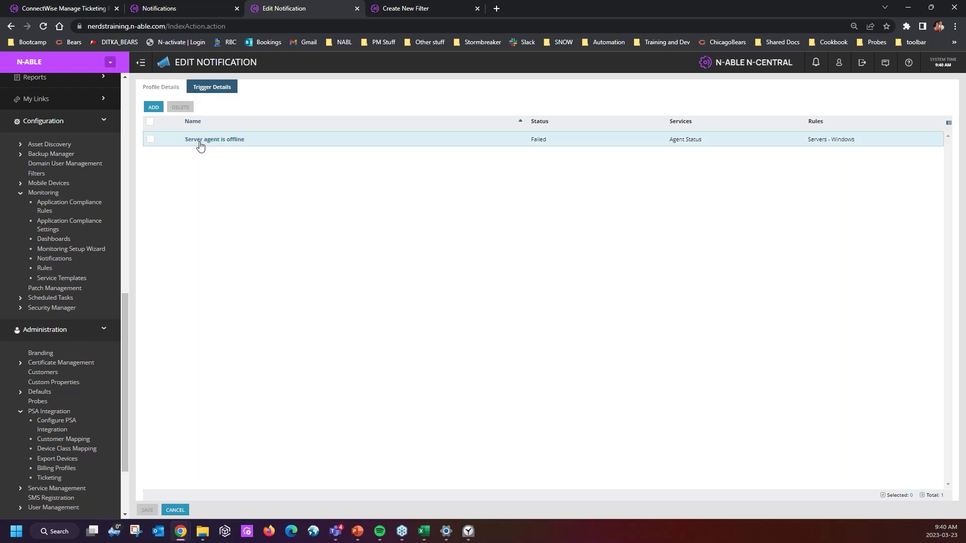
{"action": "left_click", "coordinate": [159, 88]}
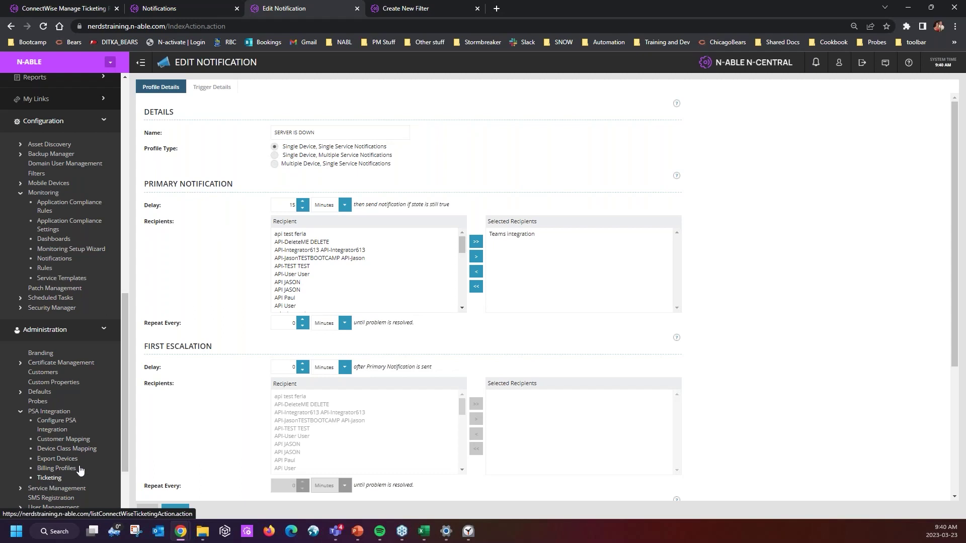
Collapse the PSA Integration group and rearrange the sidebar navigation sections
{"action": "scroll", "coordinate": [122, 330], "scroll_direction": "down", "scroll_amount": 1}
{"action": "scroll", "coordinate": [122, 318], "scroll_direction": "up", "scroll_amount": 2}
{"action": "left_click_drag", "start_coordinate": [122, 319], "coordinate": [122, 364]}
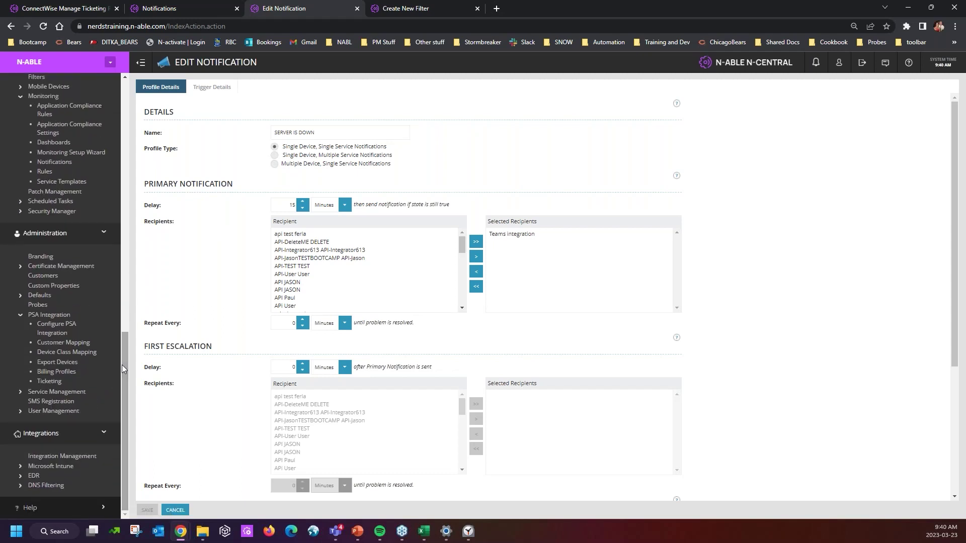
{"action": "left_click", "coordinate": [37, 316]}
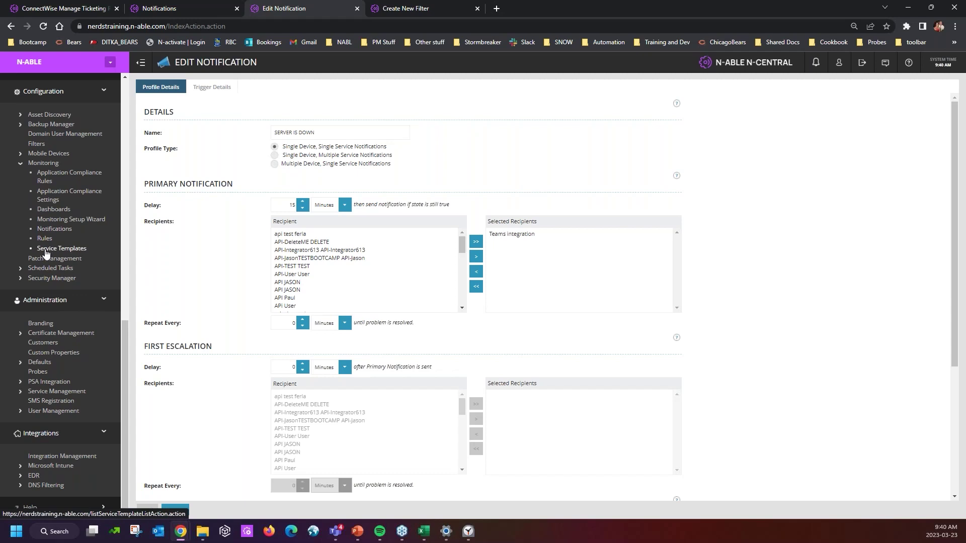
{"action": "left_click", "coordinate": [43, 268]}
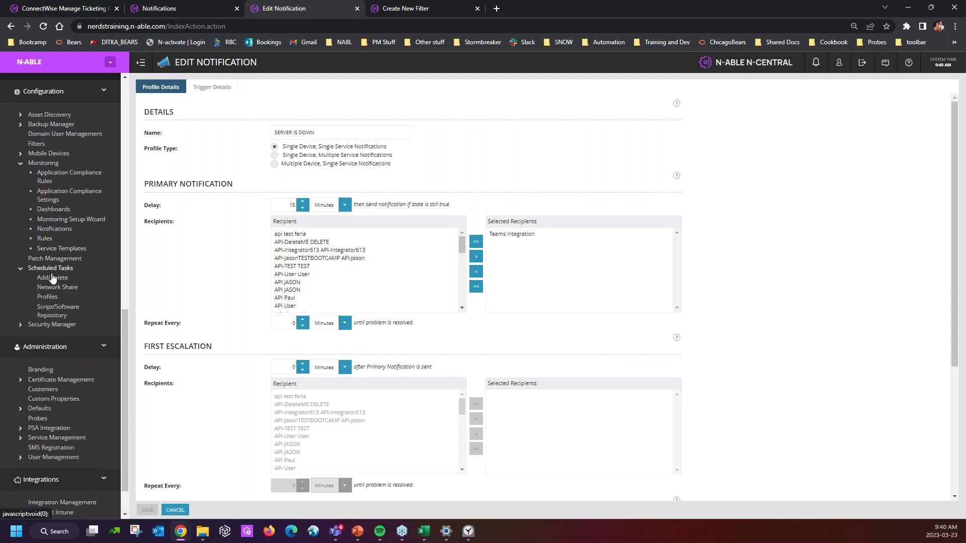
{"action": "scroll", "coordinate": [61, 307], "scroll_direction": "up", "scroll_amount": 3}
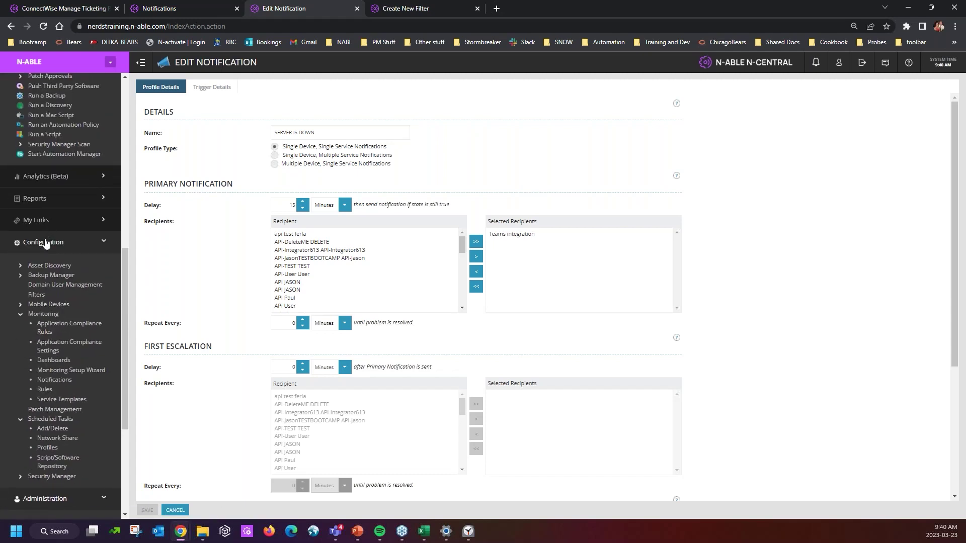
{"action": "left_click", "coordinate": [46, 241]}
Expand Configuration > Scheduled Tasks and open the Profiles list
{"action": "scroll", "coordinate": [76, 131], "scroll_direction": "up", "scroll_amount": 6}
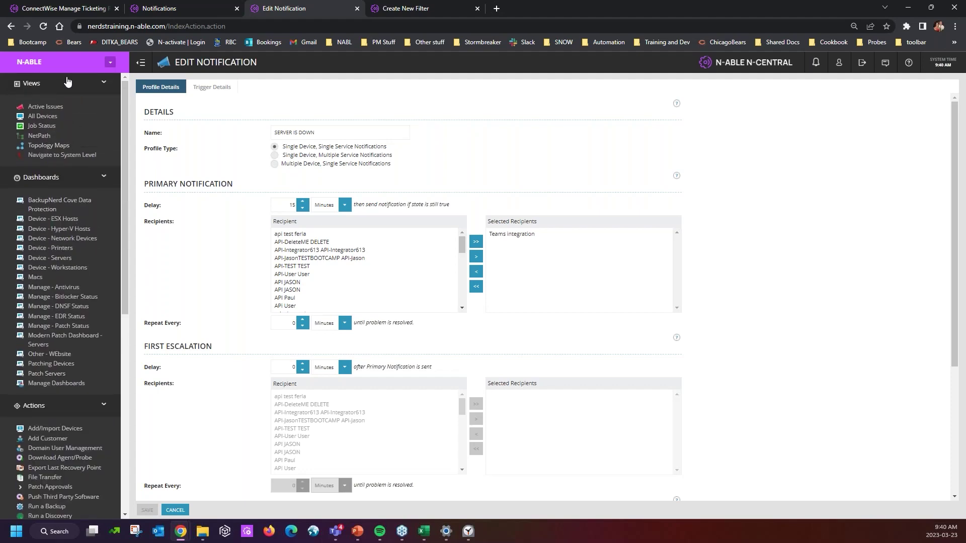
{"action": "key", "text": "ctrl+a"}
{"action": "scroll", "coordinate": [72, 102], "scroll_direction": "down", "scroll_amount": 1}
{"action": "left_click", "coordinate": [38, 334]}
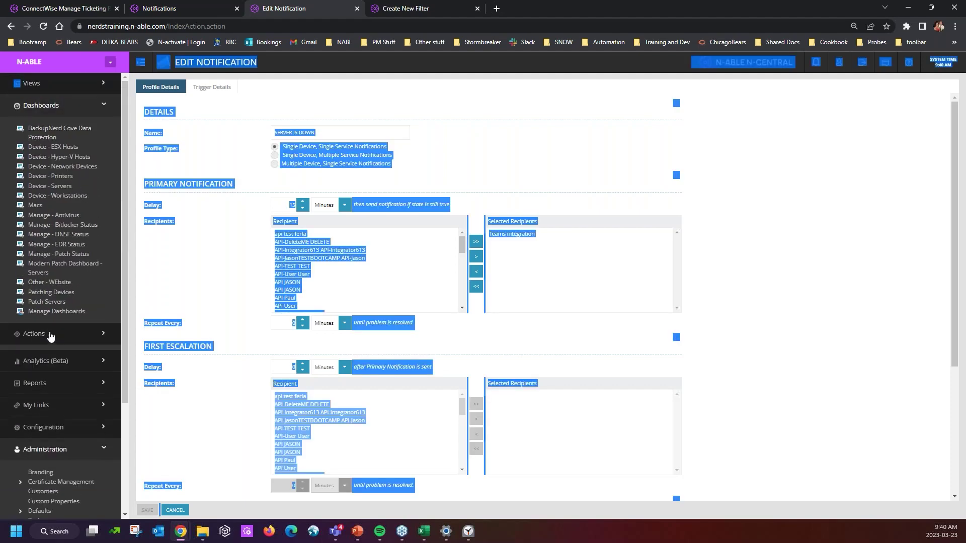
{"action": "left_click", "coordinate": [48, 107]}
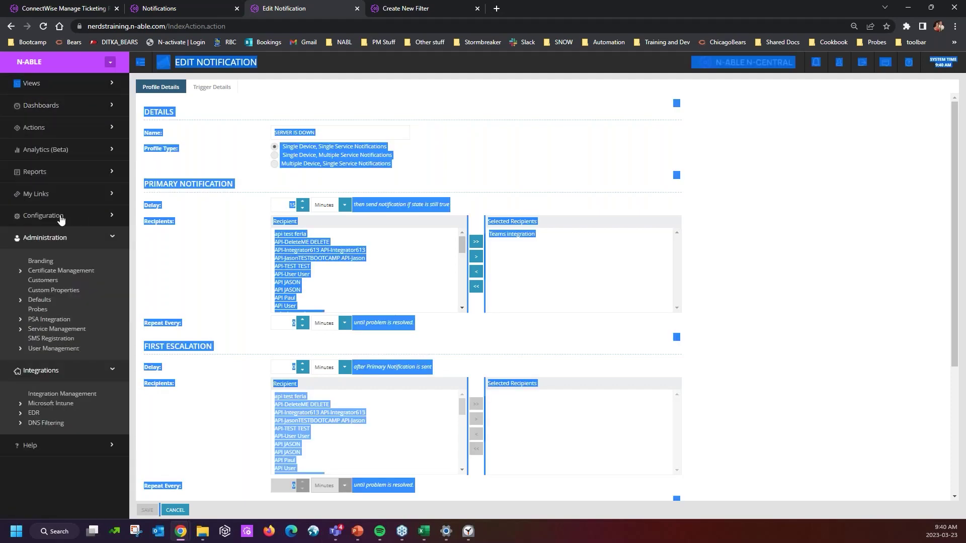
{"action": "left_click", "coordinate": [41, 240]}
{"action": "left_click", "coordinate": [45, 262]}
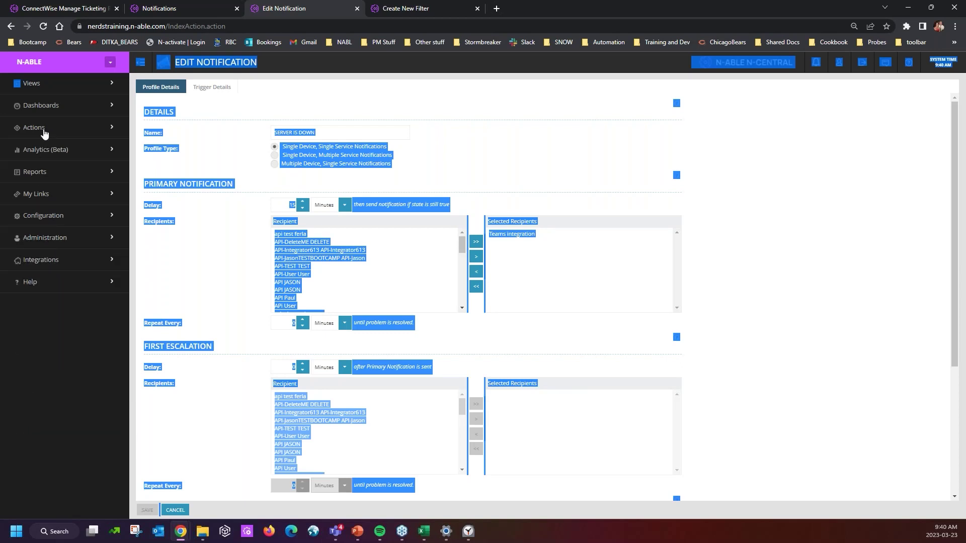
{"action": "left_click", "coordinate": [44, 130]}
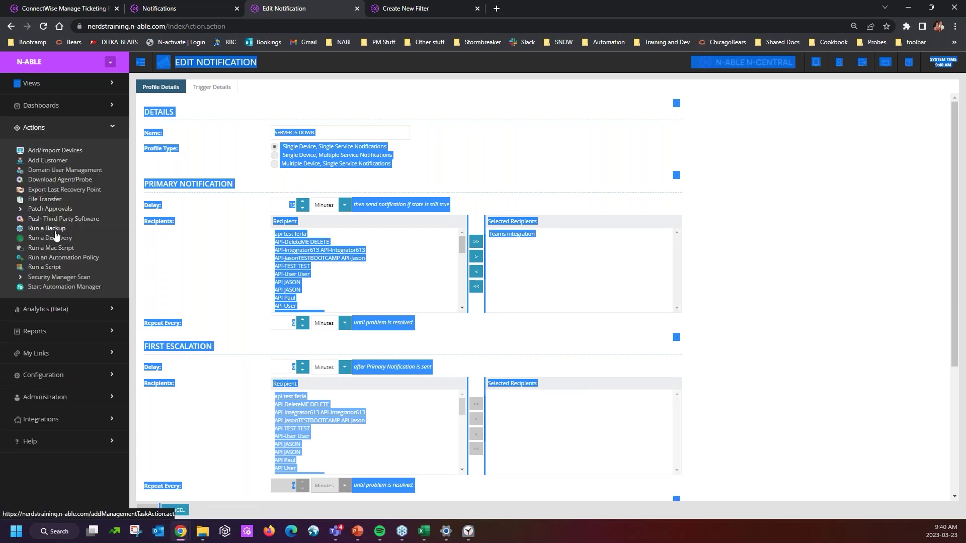
{"action": "left_click", "coordinate": [62, 379]}
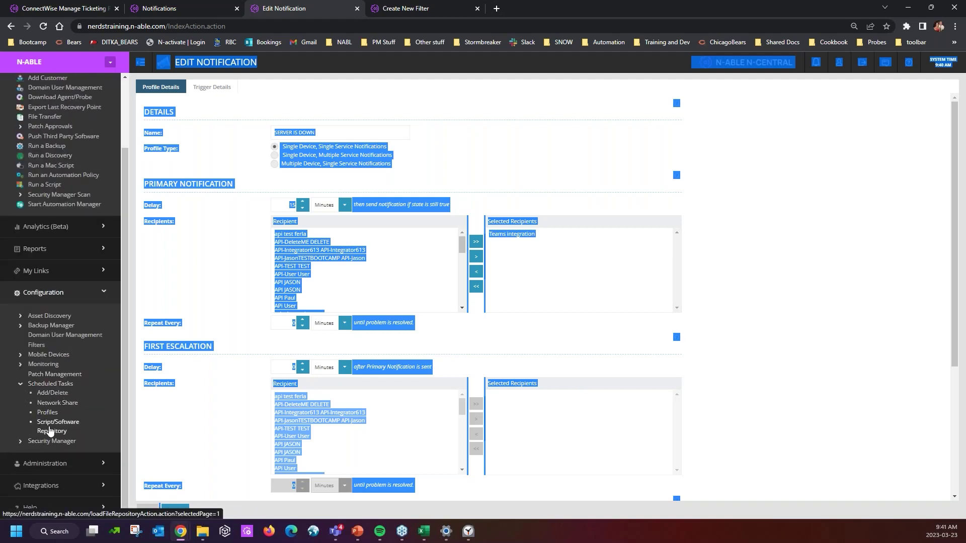
{"action": "left_click", "coordinate": [46, 414]}
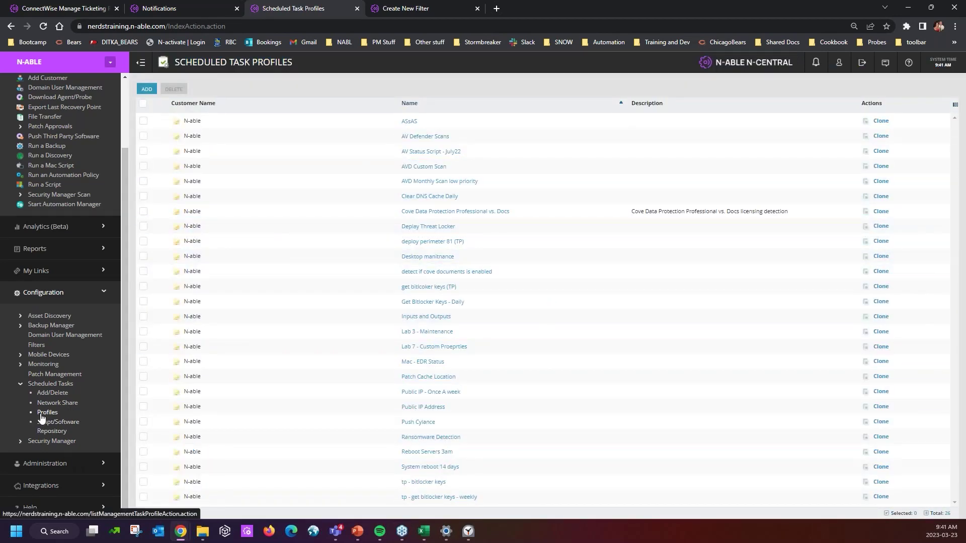
Preview the new Discovery, Automation Policy and Scripting task forms
{"action": "scroll", "coordinate": [40, 406], "scroll_direction": "up", "scroll_amount": 2}
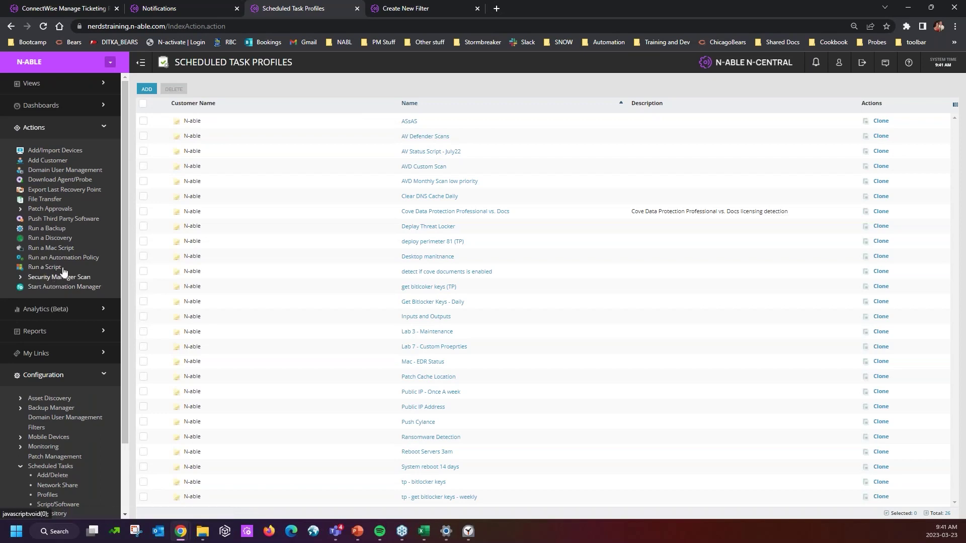
{"action": "left_click", "coordinate": [51, 238]}
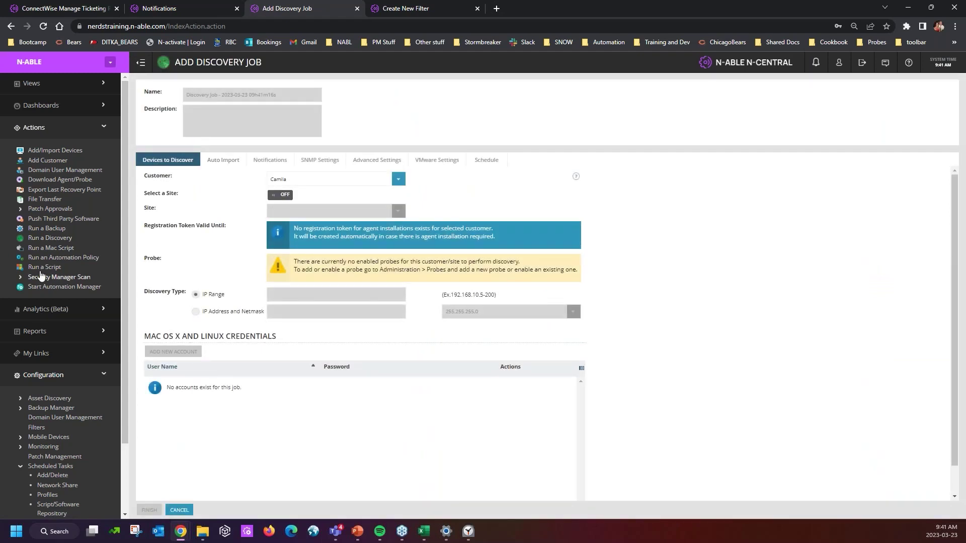
{"action": "left_click", "coordinate": [49, 259]}
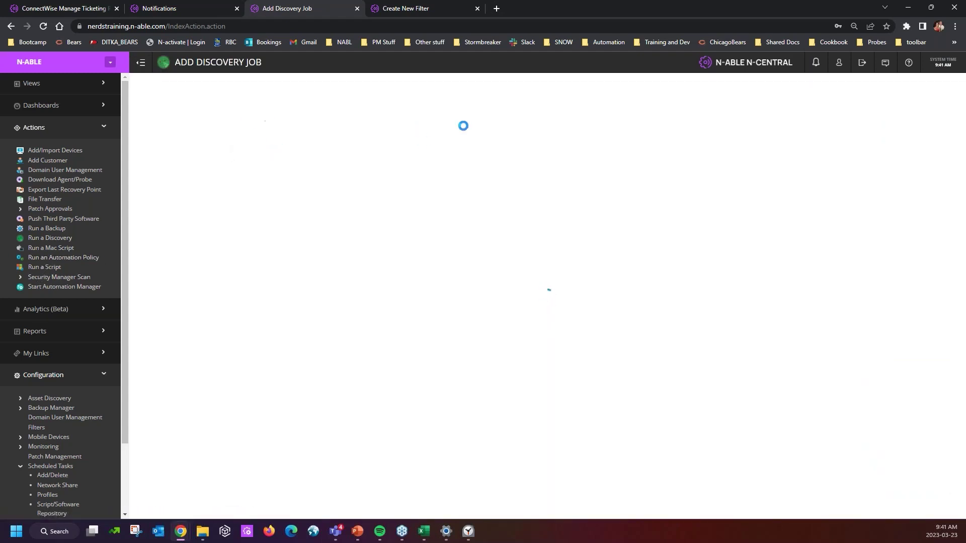
{"action": "left_click_drag", "start_coordinate": [317, 95], "coordinate": [406, 95]}
{"action": "left_click", "coordinate": [418, 97]}
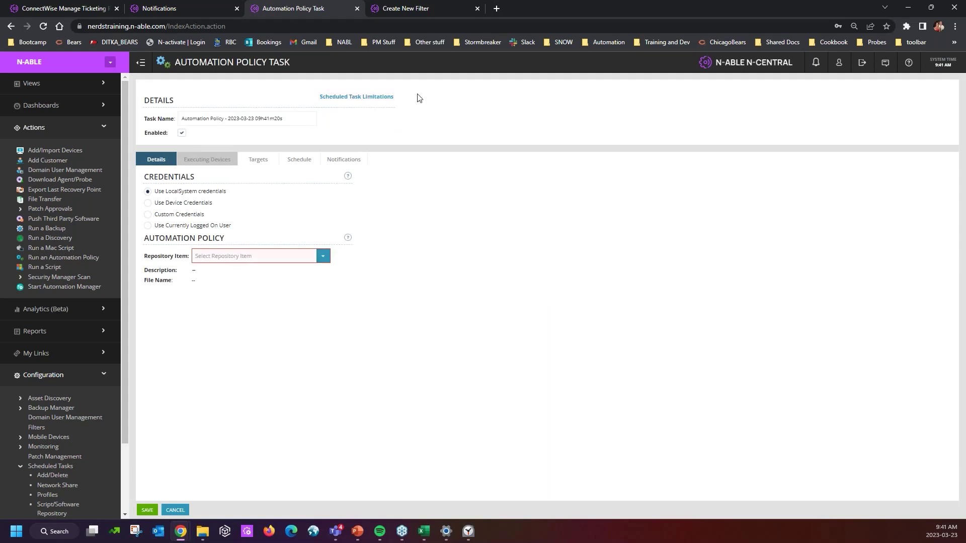
{"action": "left_click", "coordinate": [51, 267]}
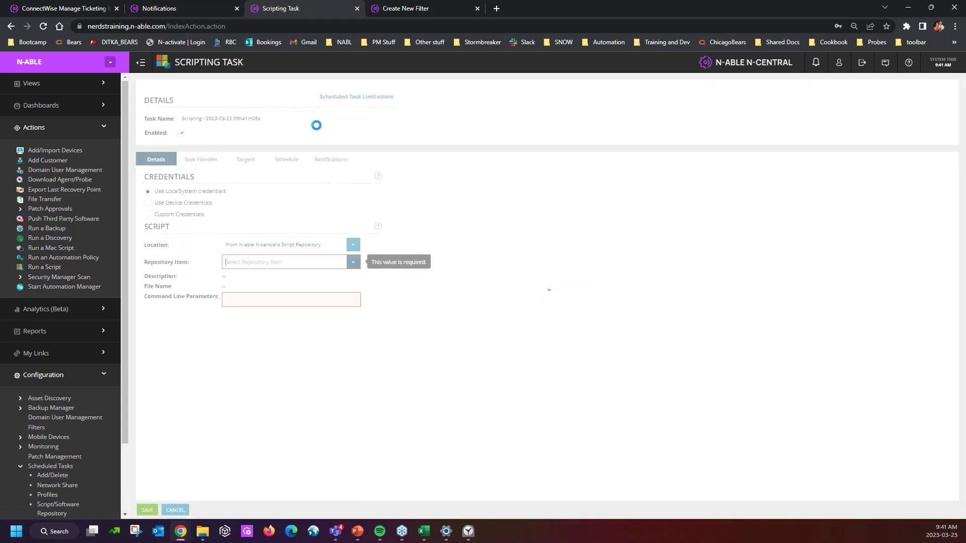
{"action": "left_click_drag", "start_coordinate": [317, 95], "coordinate": [432, 101]}
{"action": "left_click", "coordinate": [431, 101]}
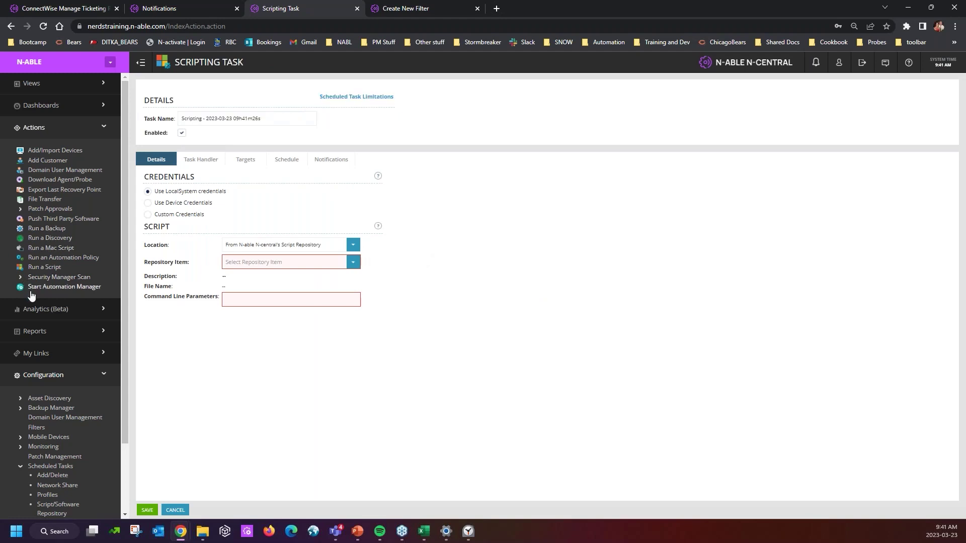
Look over the Backup task form, then bring up a new File Transfer task form
{"action": "left_click", "coordinate": [45, 229]}
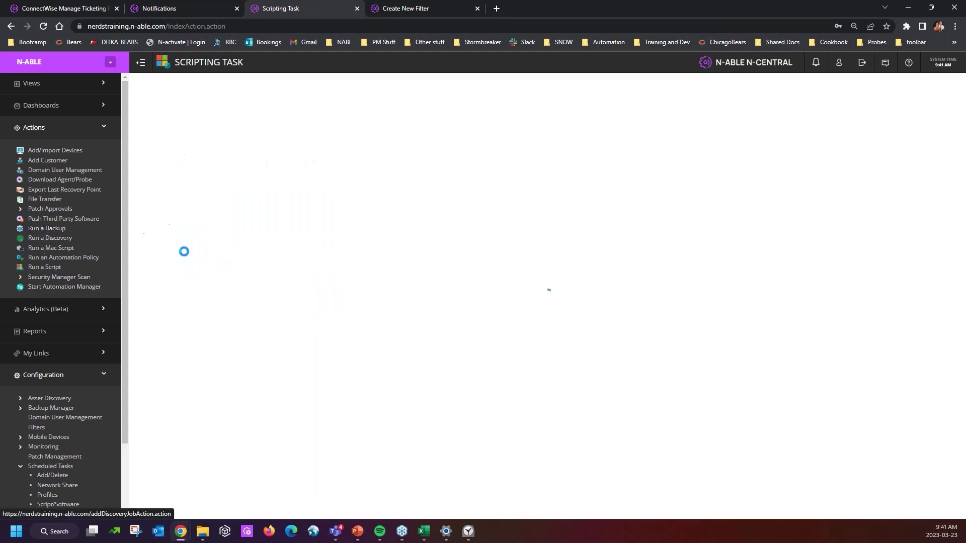
{"action": "left_click_drag", "start_coordinate": [316, 108], "coordinate": [477, 149]}
{"action": "left_click", "coordinate": [477, 149]}
{"action": "left_click", "coordinate": [46, 199]}
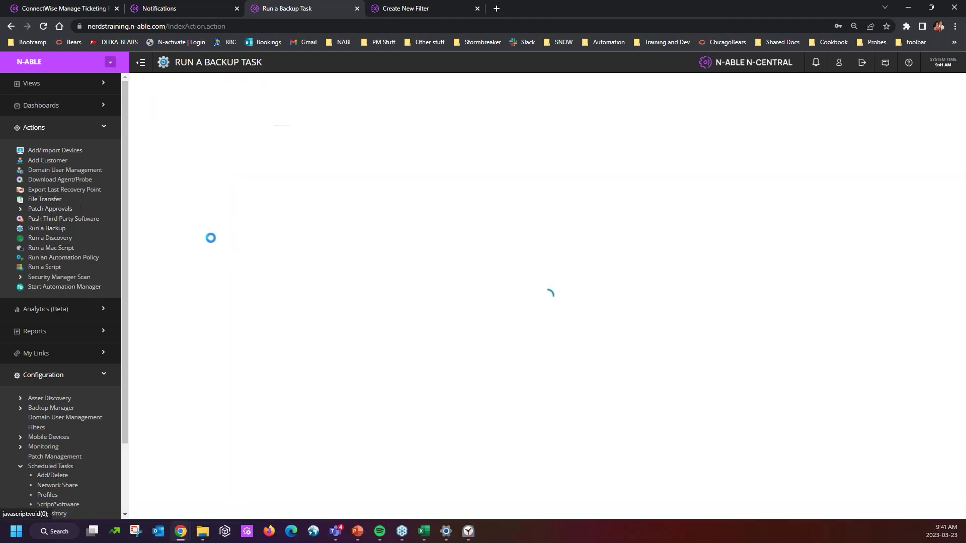
{"action": "left_click_drag", "start_coordinate": [298, 90], "coordinate": [445, 96]}
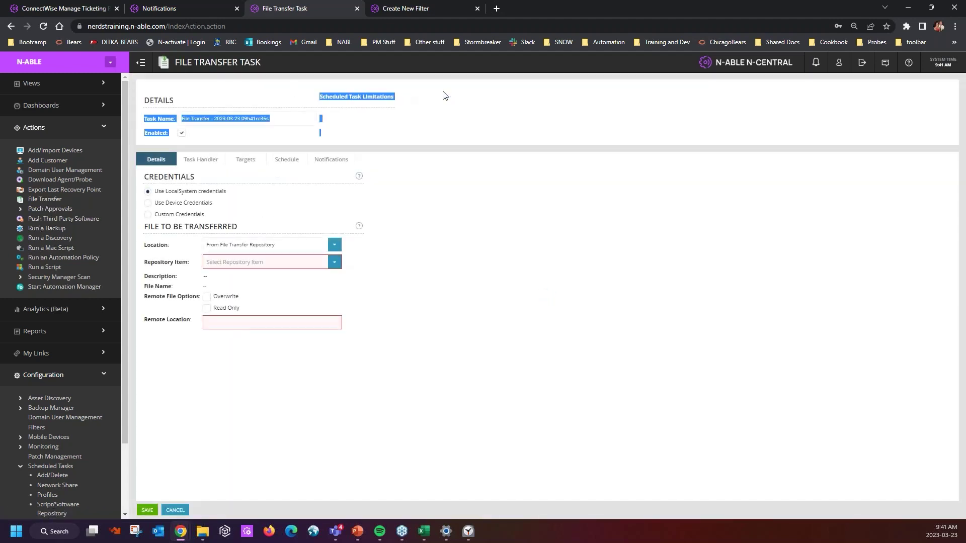
Choose the Mac installer repository item and set the remote location to C:\temp
{"action": "left_click", "coordinate": [487, 124]}
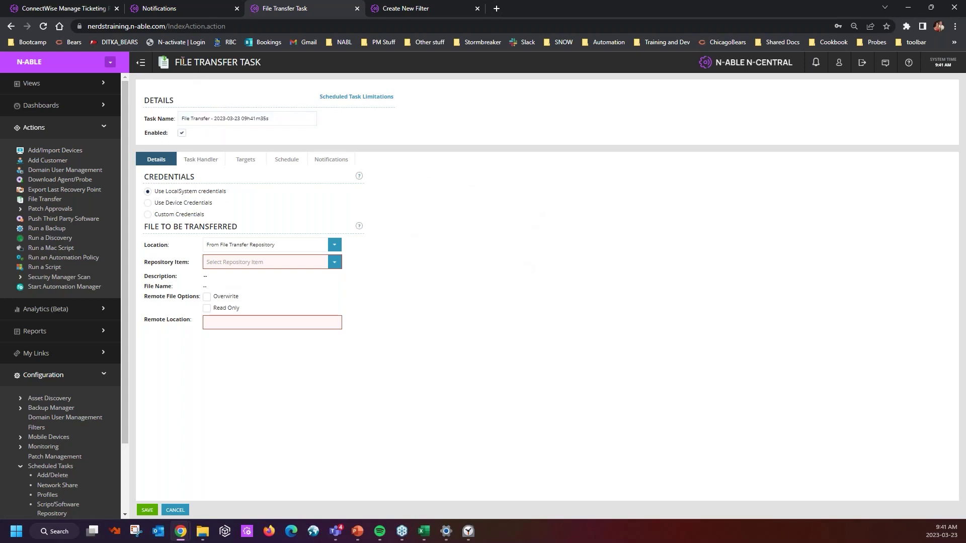
{"action": "left_click_drag", "start_coordinate": [183, 61], "coordinate": [263, 61]}
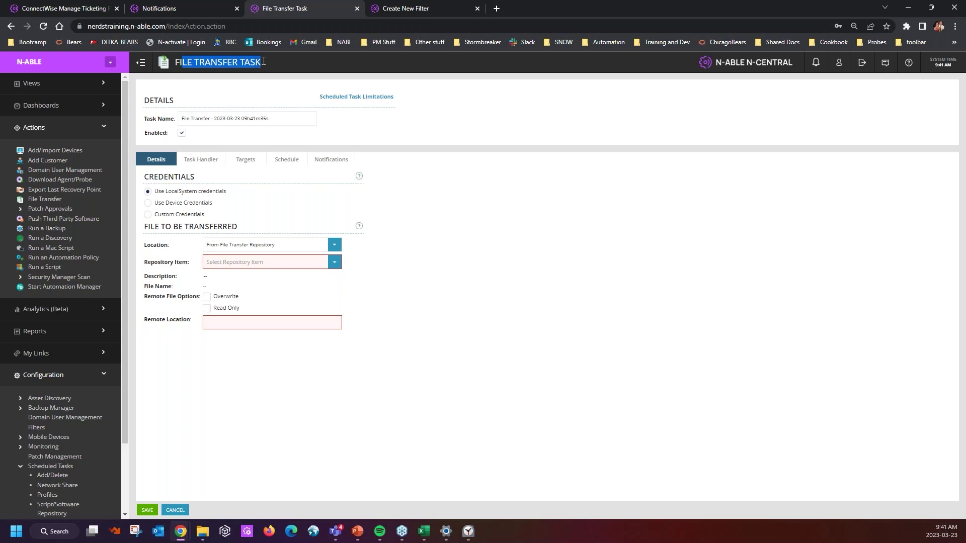
{"action": "left_click", "coordinate": [334, 262]}
{"action": "left_click", "coordinate": [255, 233]}
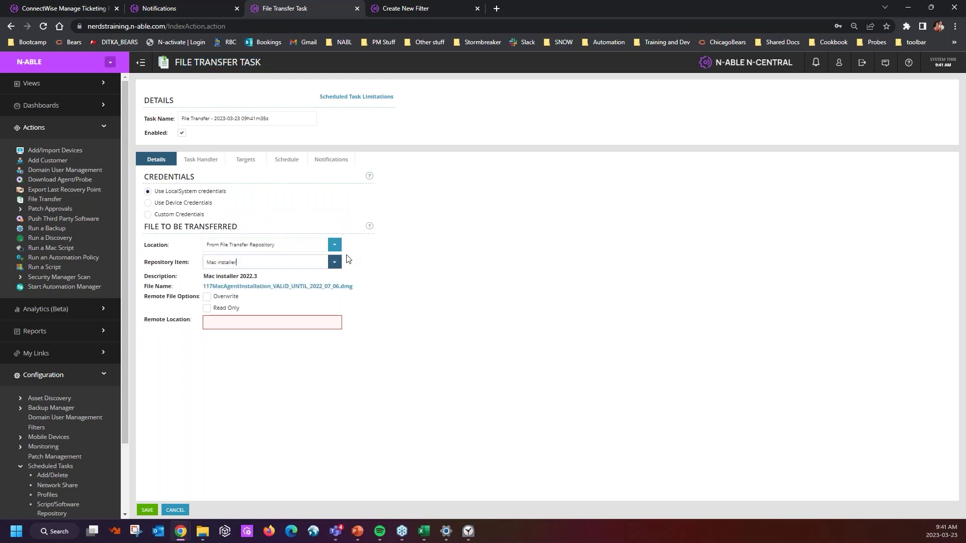
{"action": "left_click", "coordinate": [267, 326]}
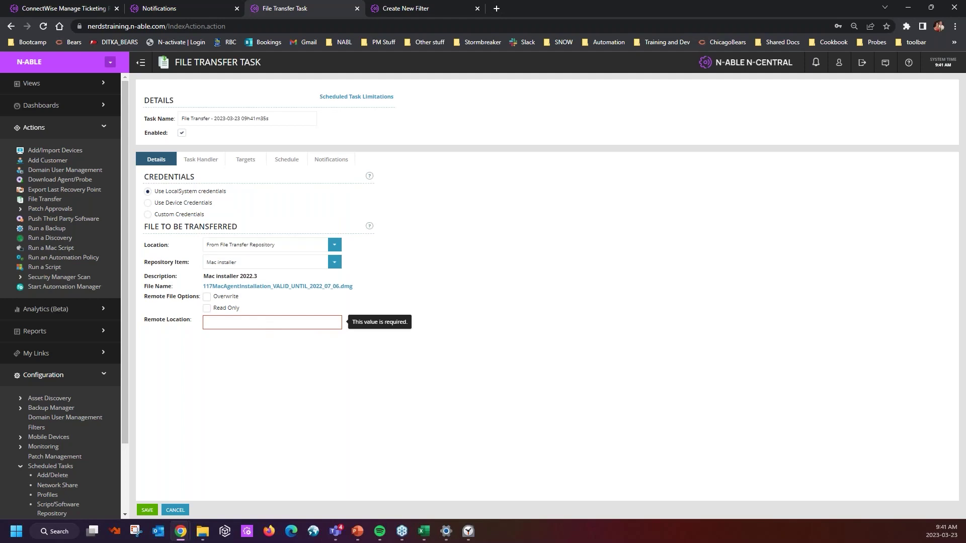
{"action": "type", "text": "C:\\temp"}
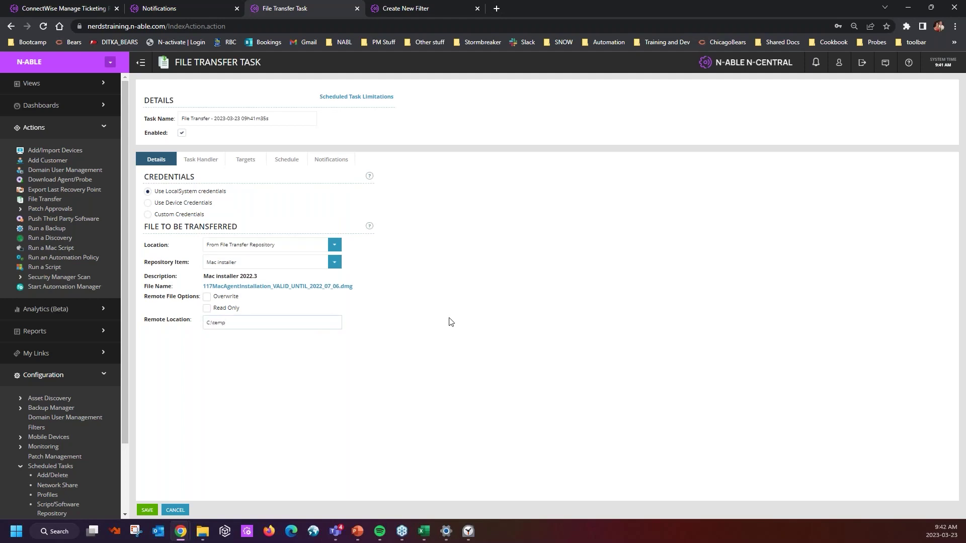
Add the Servers - Windows filter to the task's selected targets
{"action": "left_click", "coordinate": [245, 160]}
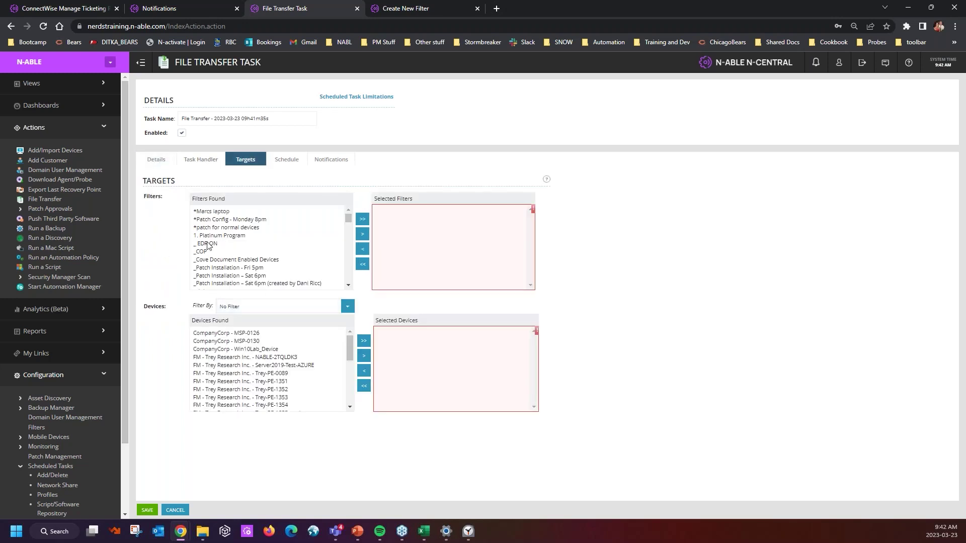
{"action": "left_click_drag", "start_coordinate": [350, 219], "coordinate": [316, 260]}
{"action": "scroll", "coordinate": [289, 252], "scroll_direction": "down", "scroll_amount": 2}
{"action": "scroll", "coordinate": [242, 237], "scroll_direction": "up", "scroll_amount": 4}
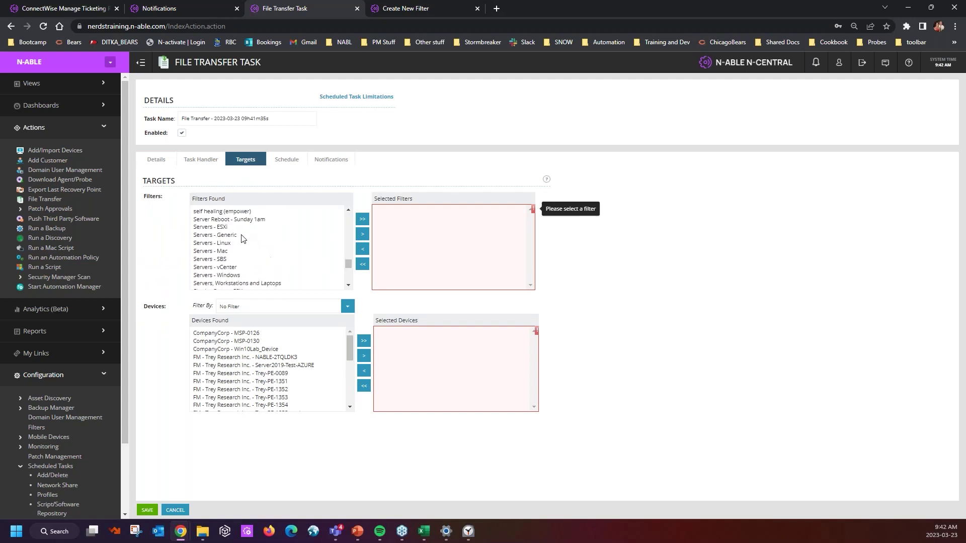
{"action": "scroll", "coordinate": [235, 255], "scroll_direction": "down", "scroll_amount": 2}
{"action": "left_click", "coordinate": [234, 251]}
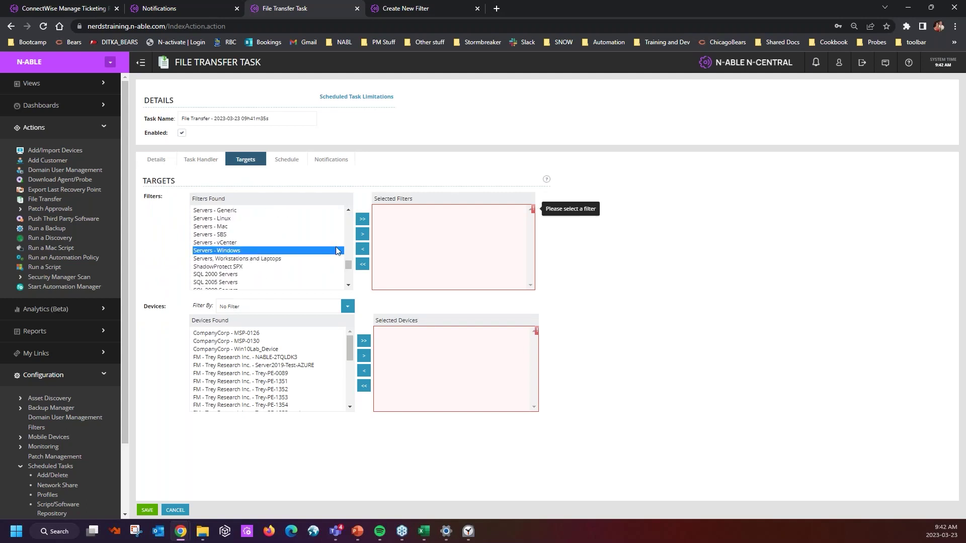
{"action": "left_click", "coordinate": [362, 239]}
Try a one-time schedule for the task starting at 10:00
{"action": "left_click", "coordinate": [287, 159]}
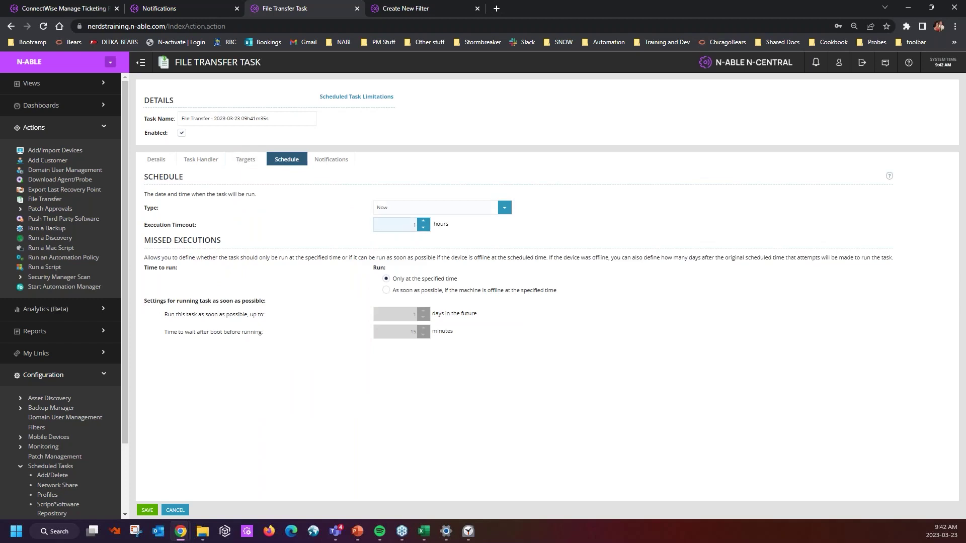
{"action": "left_click", "coordinate": [505, 208]}
{"action": "left_click", "coordinate": [409, 235]}
{"action": "key", "text": "Tab"}
{"action": "key", "text": "Tab"}
{"action": "key", "text": "Tab"}
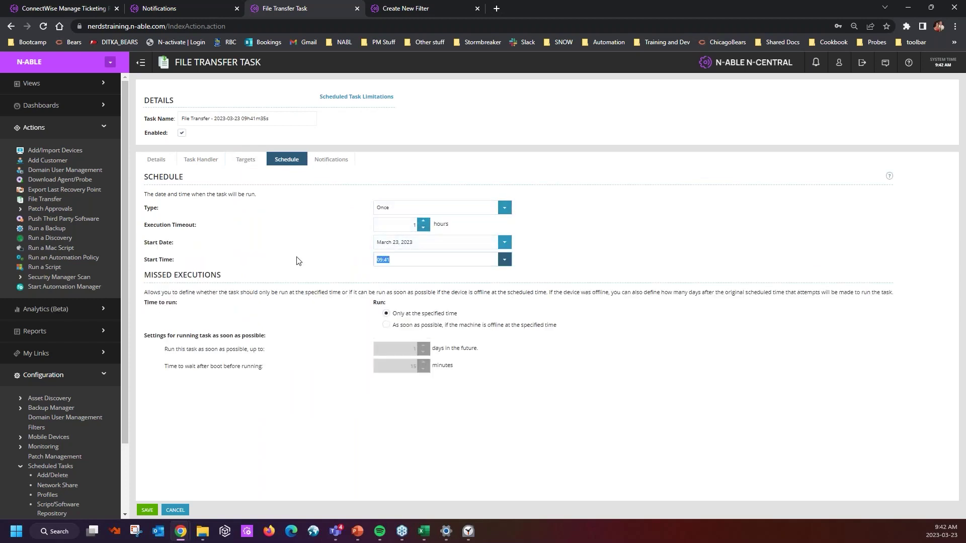
{"action": "type", "text": "10"}
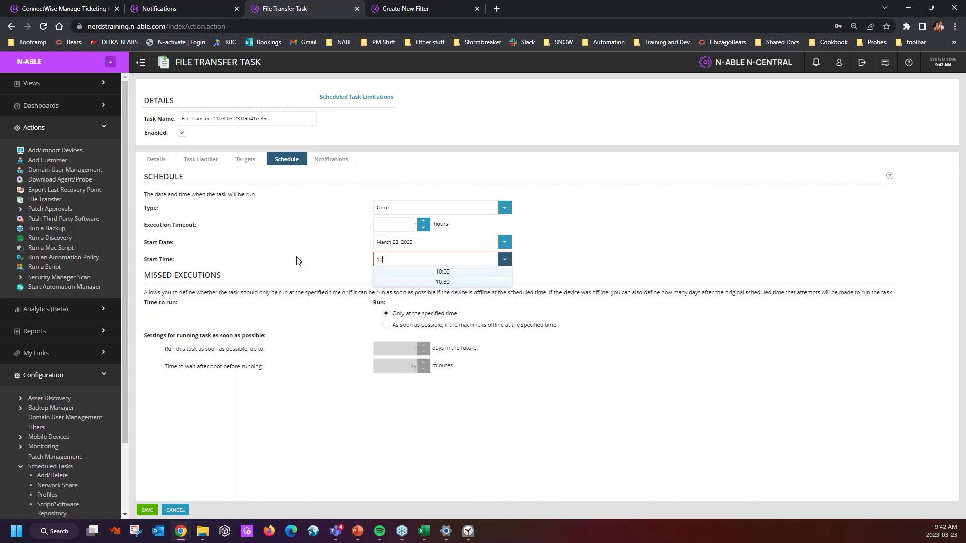
{"action": "left_click", "coordinate": [446, 273]}
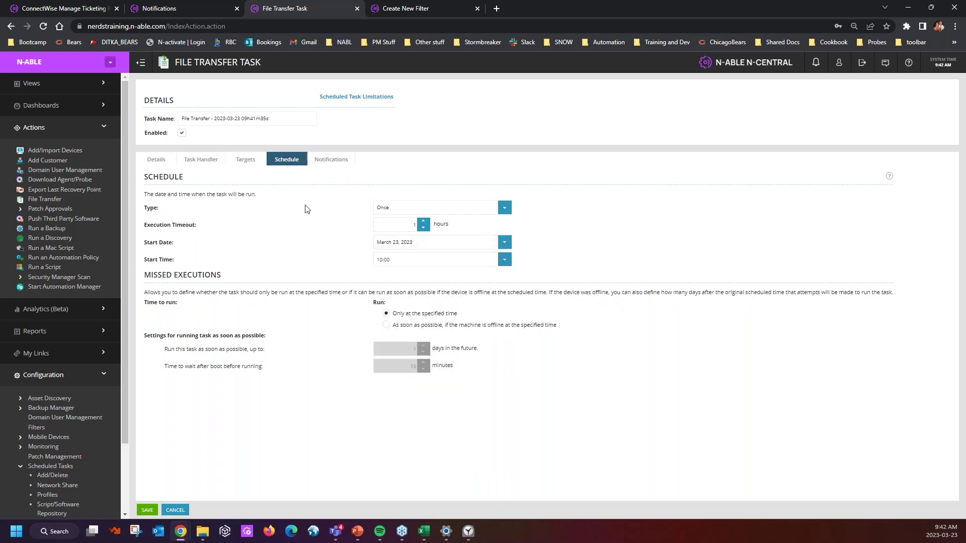
Check the notification settings, then change the schedule type to Recurring
{"action": "left_click", "coordinate": [329, 160]}
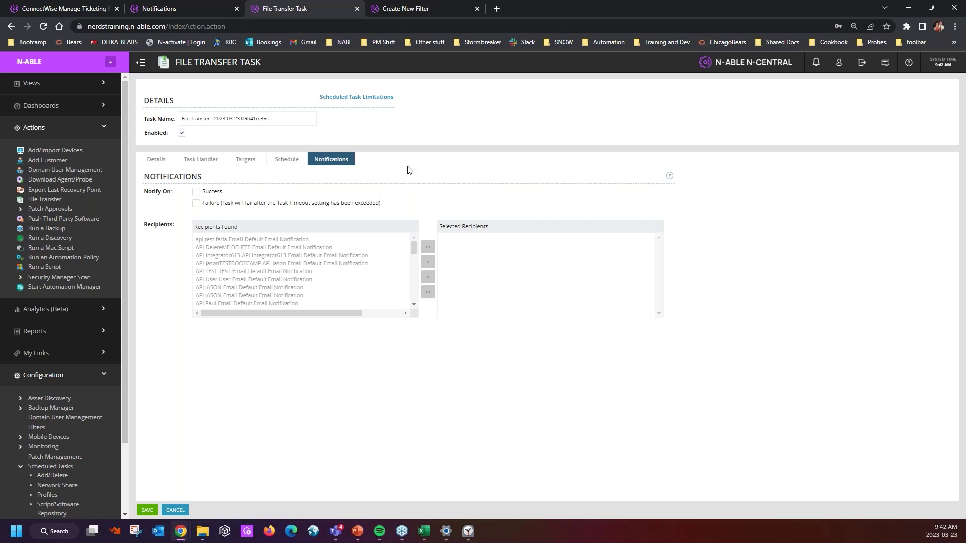
{"action": "left_click", "coordinate": [286, 161]}
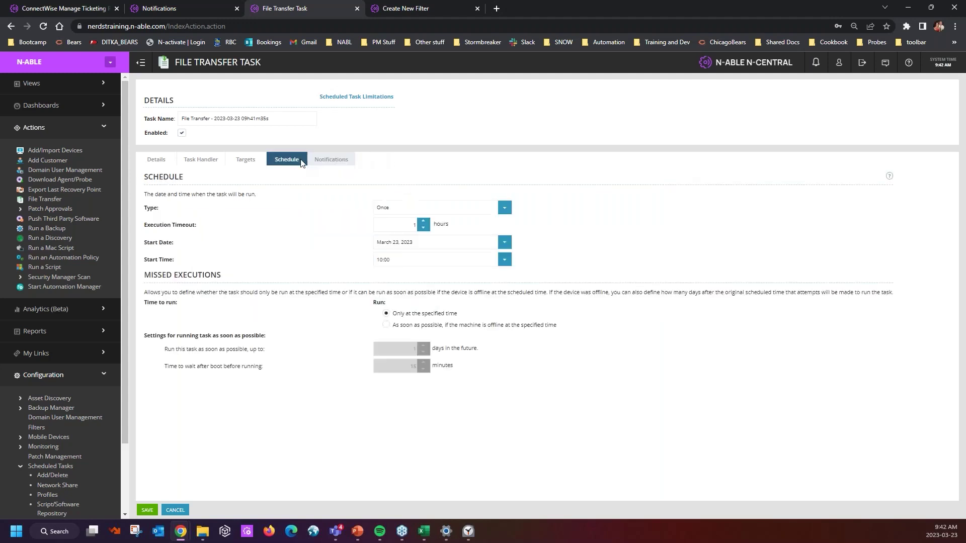
{"action": "left_click", "coordinate": [247, 161]}
{"action": "left_click", "coordinate": [292, 166]}
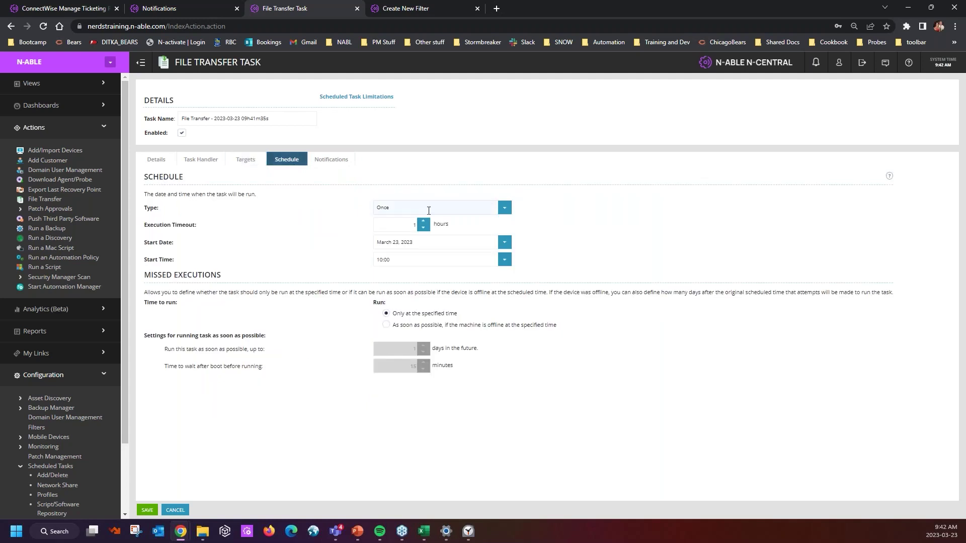
{"action": "left_click", "coordinate": [505, 207]}
{"action": "left_click", "coordinate": [398, 249]}
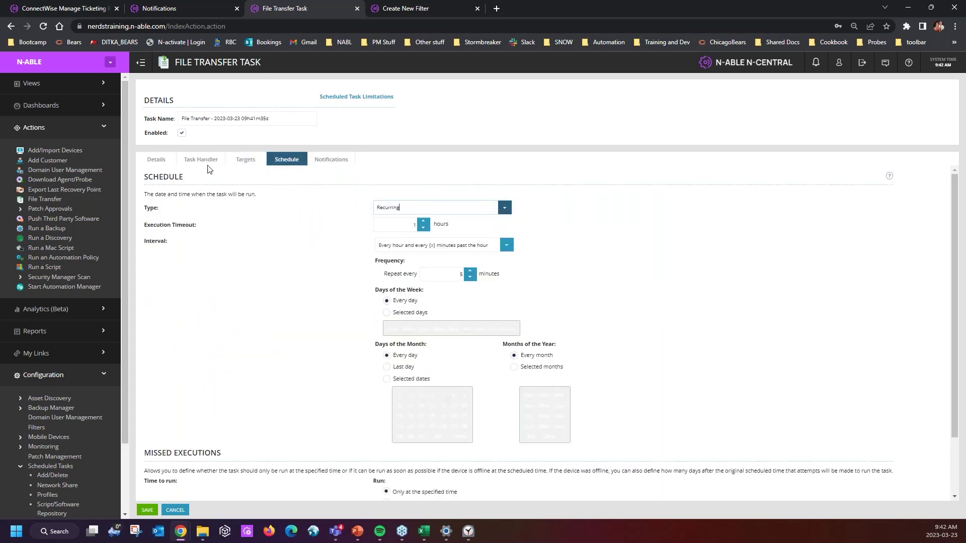
Start another new task, make it Recurring and target the Servers - Windows filter
{"action": "left_click", "coordinate": [58, 277]}
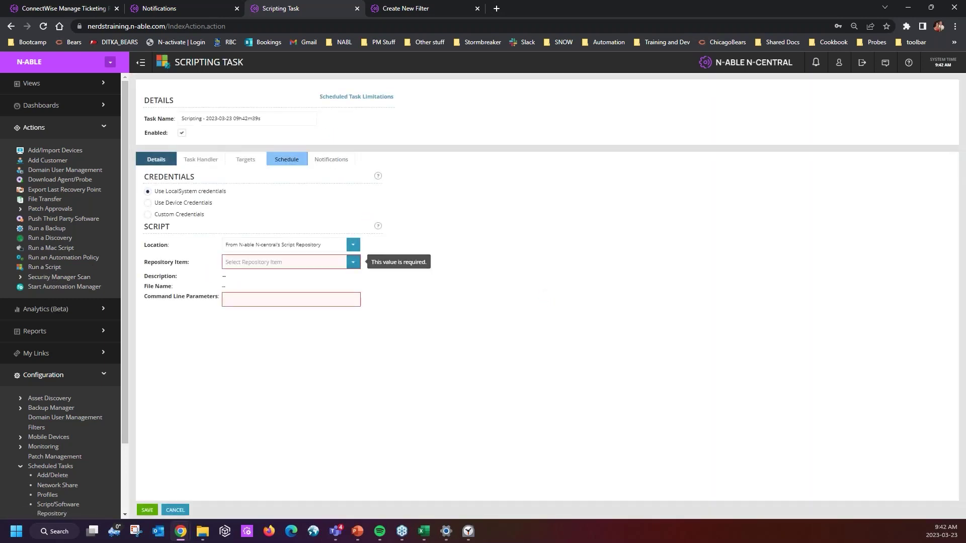
{"action": "left_click", "coordinate": [287, 159]}
{"action": "left_click", "coordinate": [504, 207]}
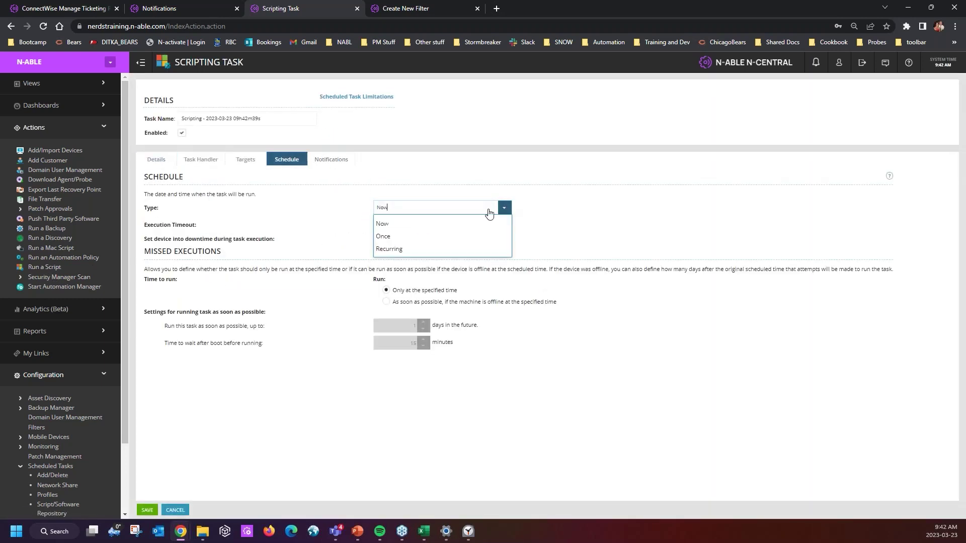
{"action": "left_click", "coordinate": [418, 250]}
{"action": "left_click", "coordinate": [246, 159]}
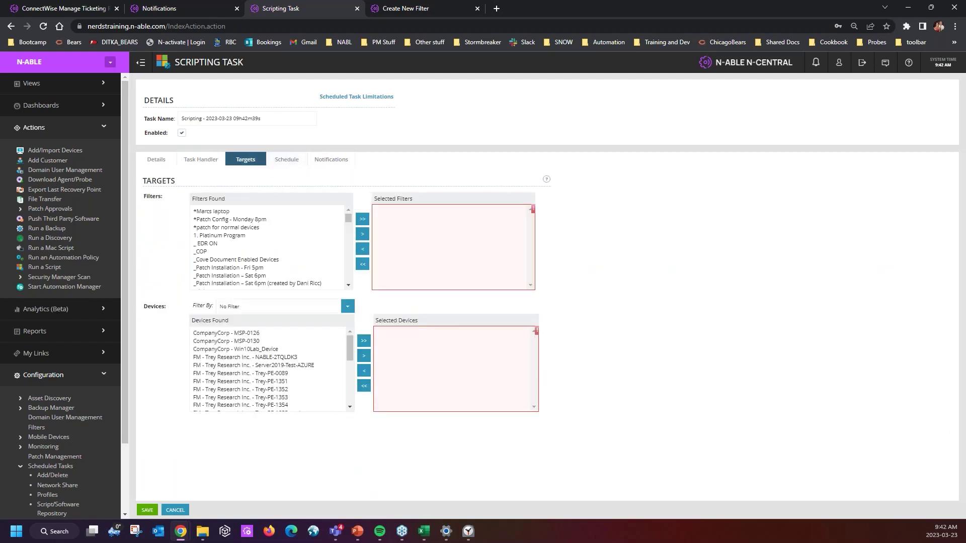
{"action": "scroll", "coordinate": [270, 253], "scroll_direction": "down", "scroll_amount": 10}
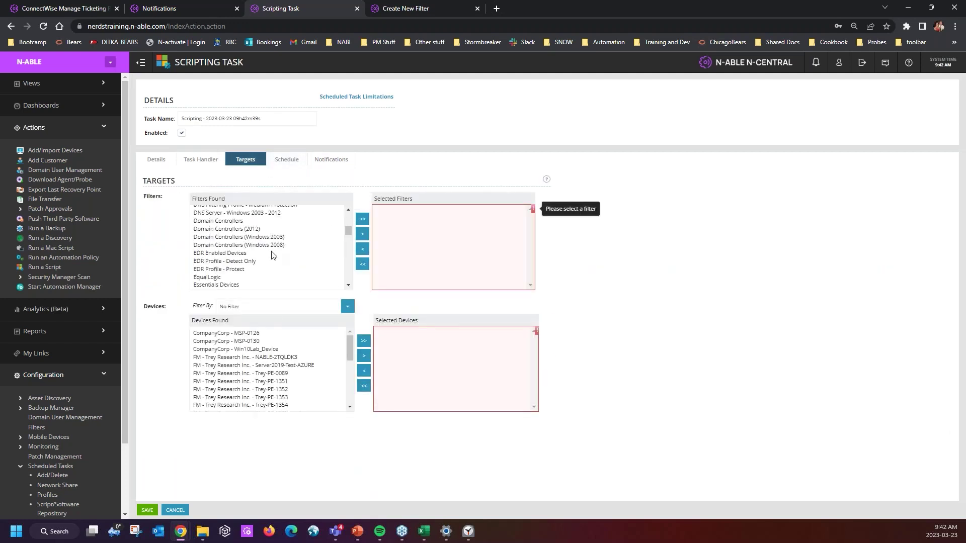
{"action": "scroll", "coordinate": [272, 255], "scroll_direction": "down", "scroll_amount": 10}
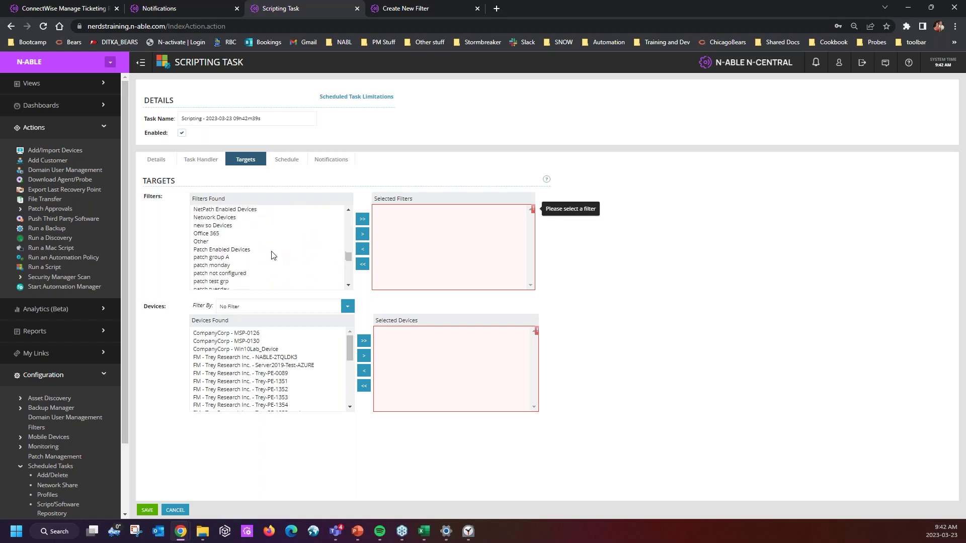
{"action": "left_click", "coordinate": [229, 249]}
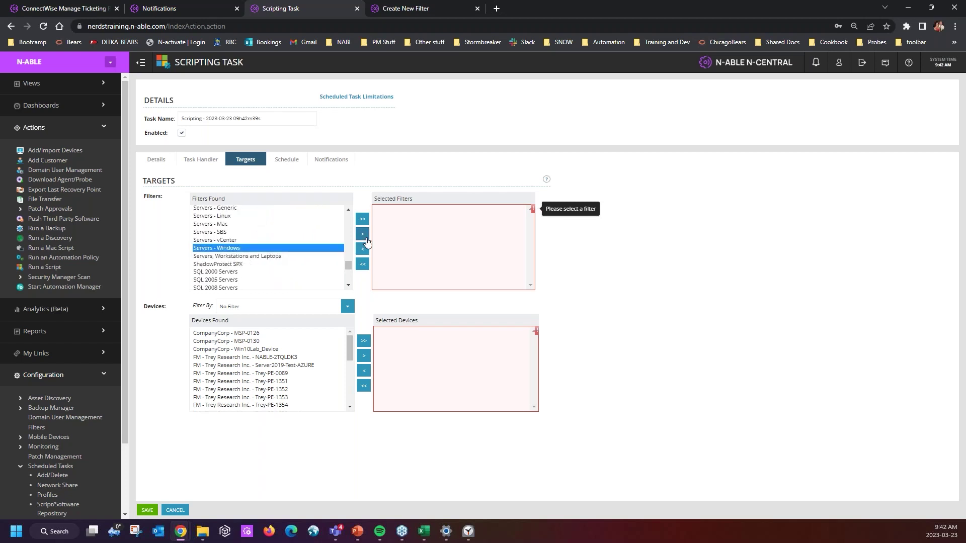
{"action": "left_click", "coordinate": [363, 234]}
Bring up the repository script list on the task's Details page
{"action": "left_click", "coordinate": [201, 159]}
{"action": "left_click", "coordinate": [156, 159]}
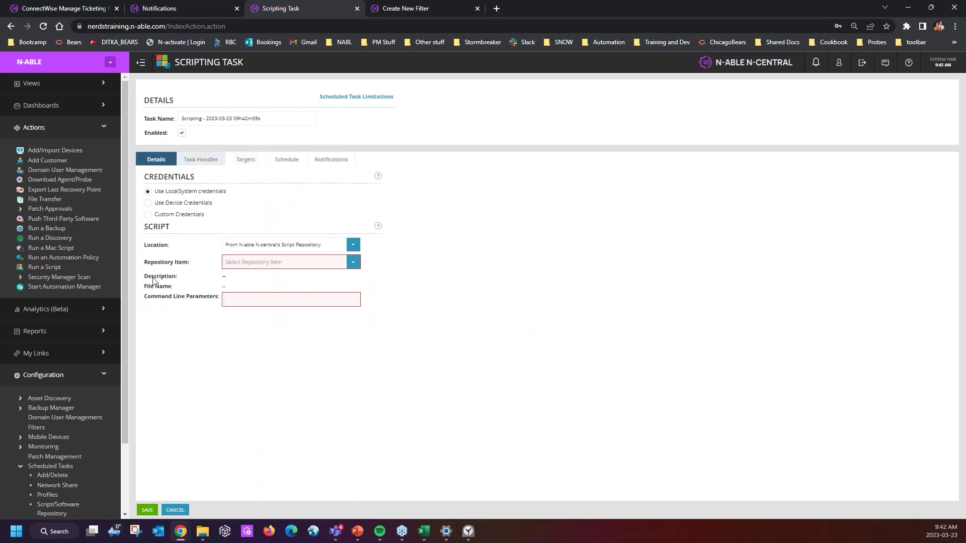
{"action": "left_click", "coordinate": [304, 264]}
{"action": "scroll", "coordinate": [323, 319], "scroll_direction": "down", "scroll_amount": 10}
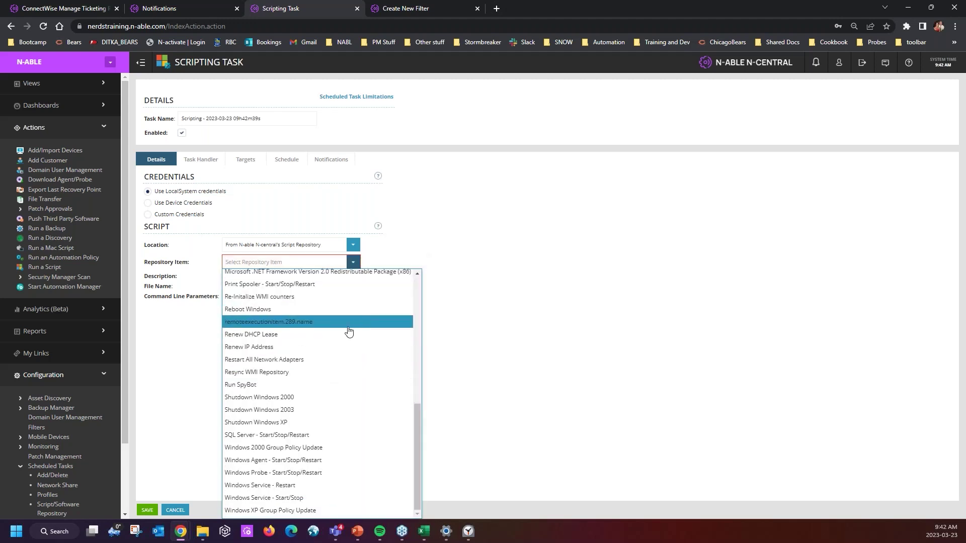
Select Run SpyBot as the task's repository script
{"action": "left_click", "coordinate": [252, 385]}
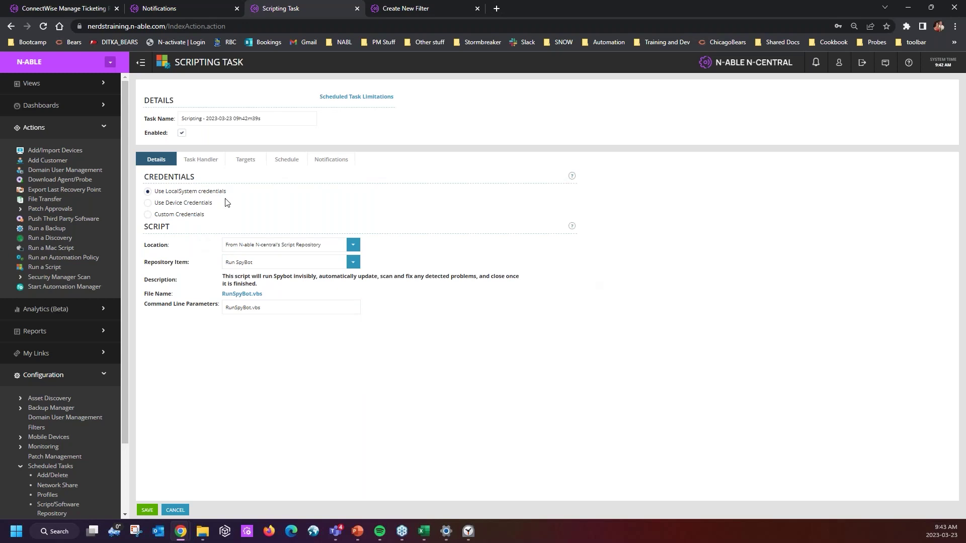
{"action": "left_click", "coordinate": [212, 161]}
{"action": "left_click", "coordinate": [247, 160]}
{"action": "left_click", "coordinate": [283, 161]}
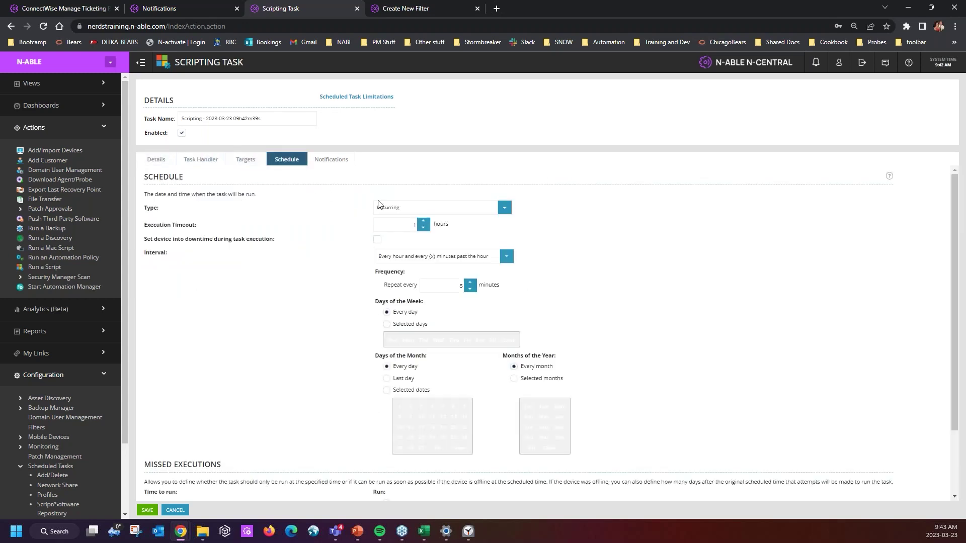
Set a 1-hour execution timeout and an hourly recurrence starting at 10:00
{"action": "left_click", "coordinate": [414, 226]}
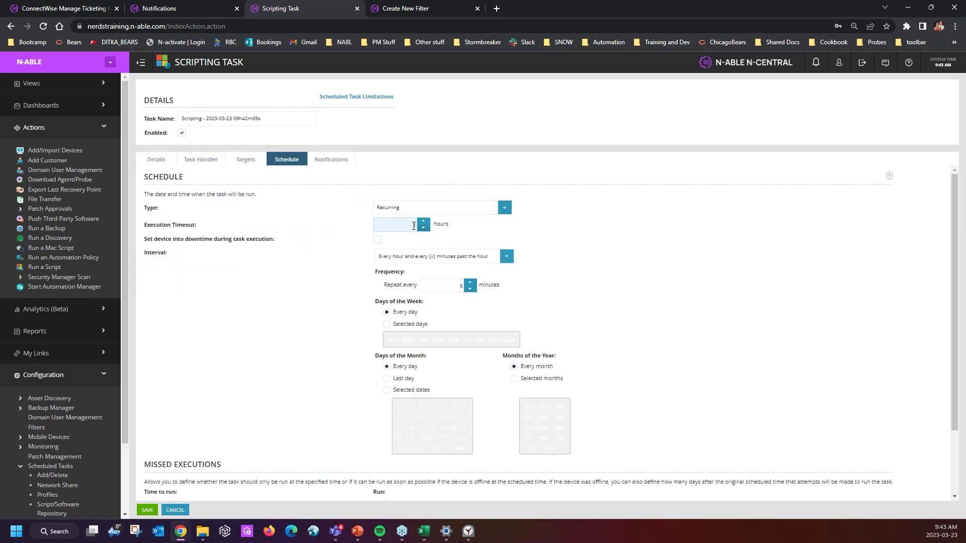
{"action": "left_click", "coordinate": [506, 256]}
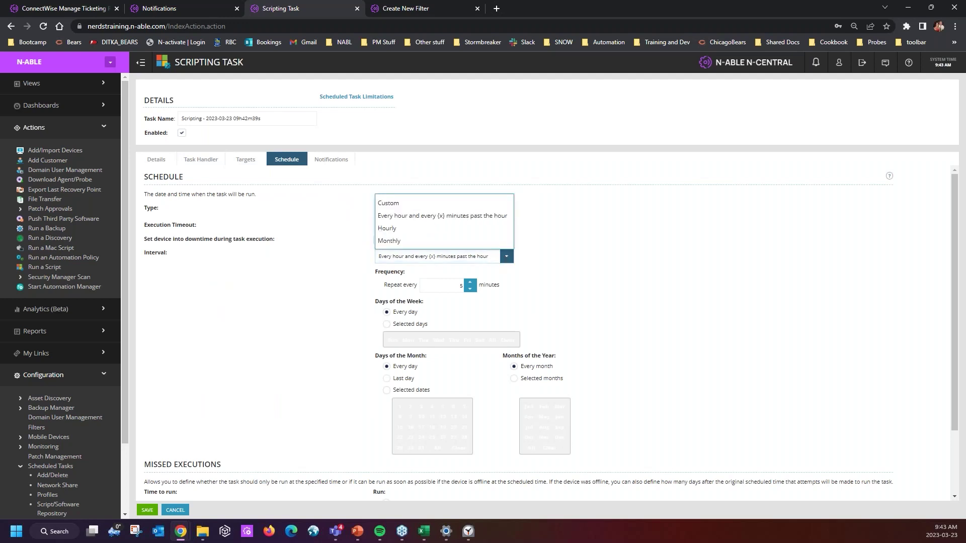
{"action": "left_click", "coordinate": [394, 229]}
{"action": "left_click", "coordinate": [432, 285]}
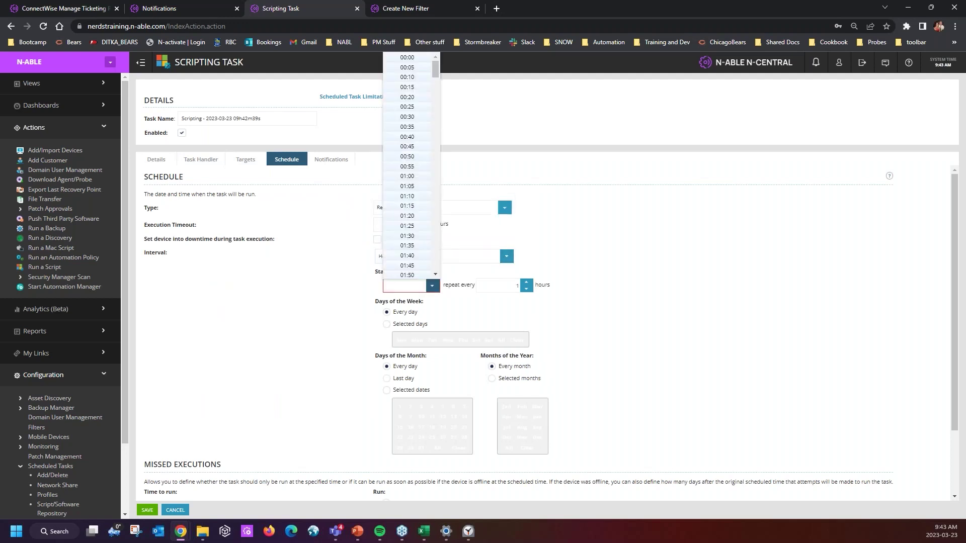
{"action": "type", "text": "10"}
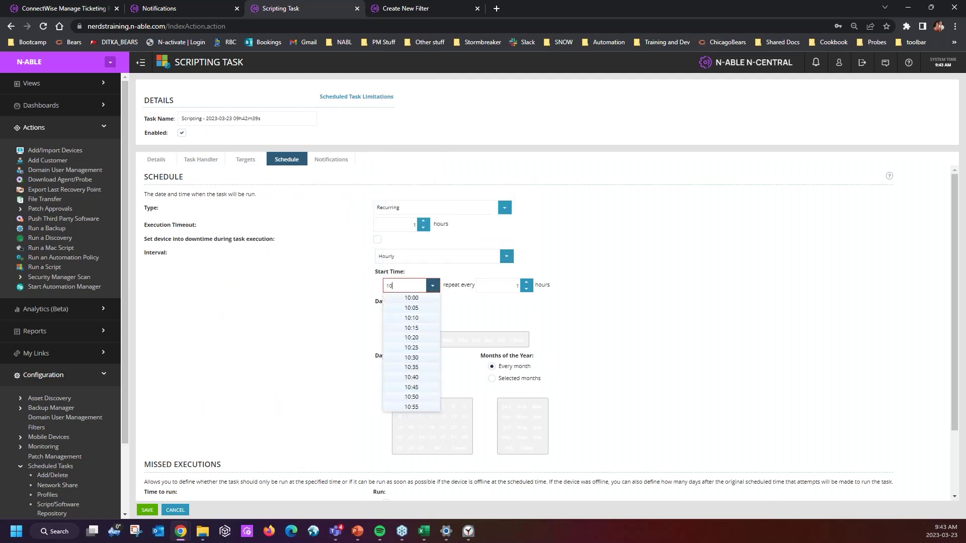
{"action": "left_click", "coordinate": [427, 297]}
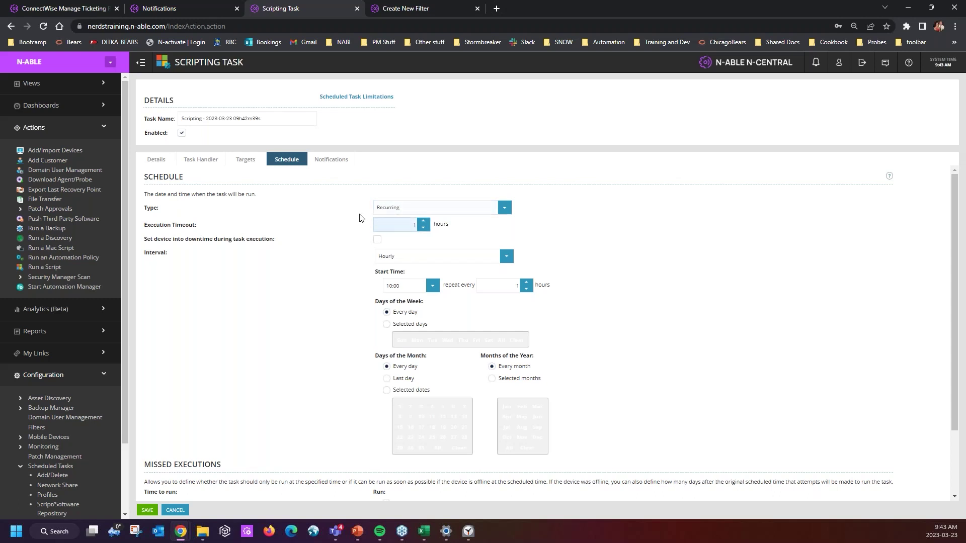
{"action": "left_click", "coordinate": [244, 160]}
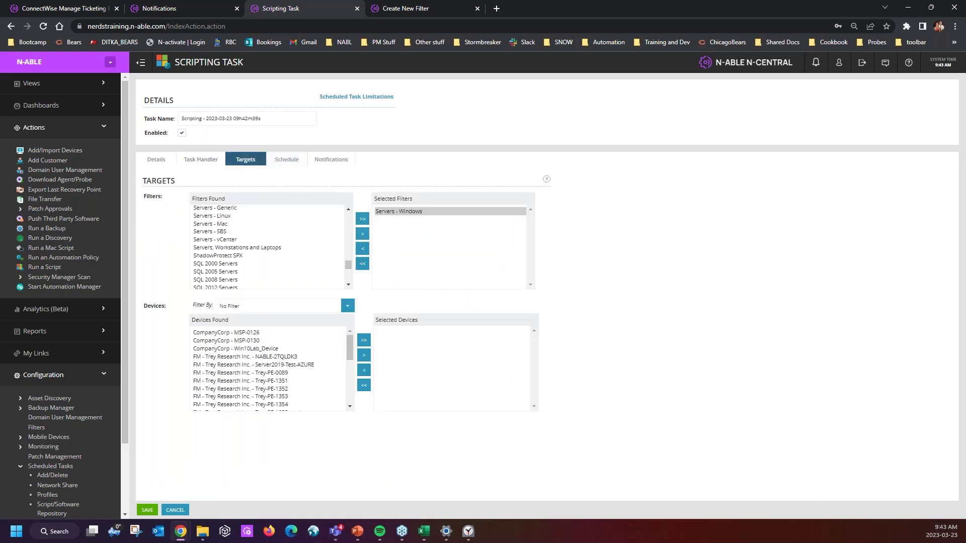
{"action": "left_click", "coordinate": [392, 212]}
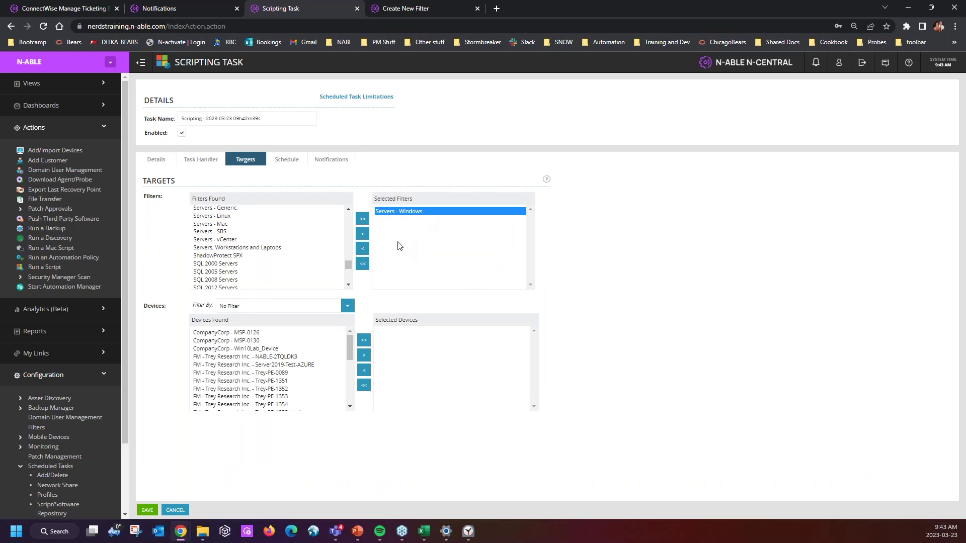
{"action": "left_click", "coordinate": [594, 236]}
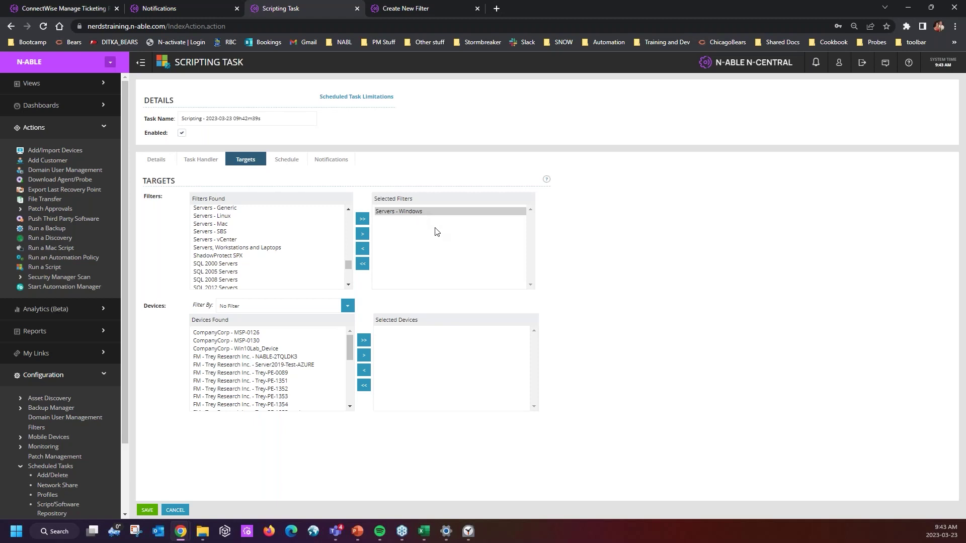
{"action": "left_click", "coordinate": [396, 211]}
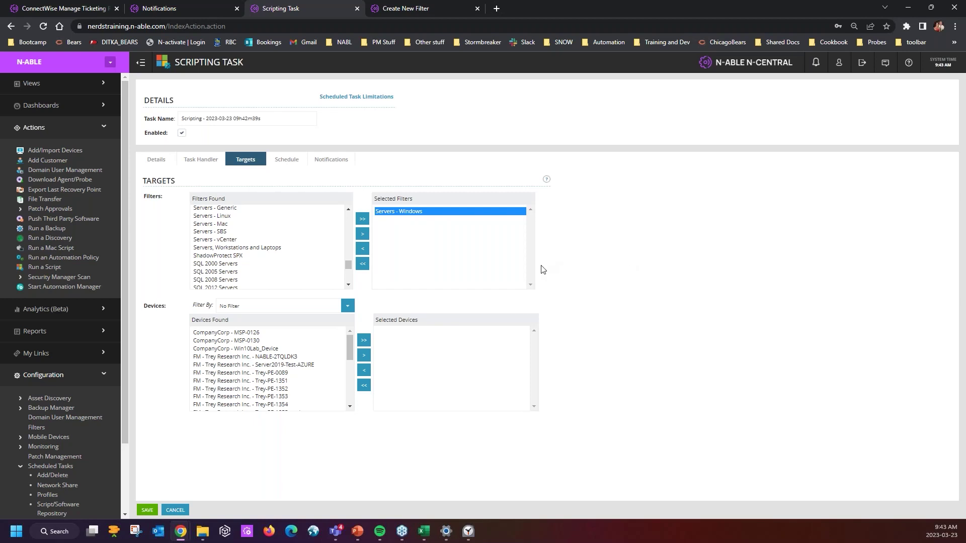
{"action": "scroll", "coordinate": [55, 428], "scroll_direction": "down", "scroll_amount": 1}
Add a new scheduled task profile from Configuration > Scheduled Tasks > Profiles, leaving Name empty
{"action": "scroll", "coordinate": [55, 428], "scroll_direction": "down", "scroll_amount": 3}
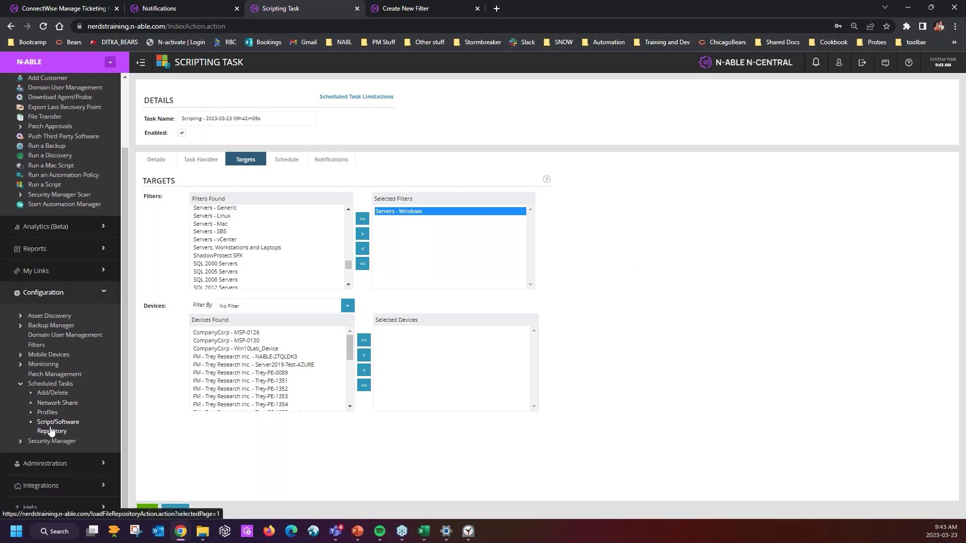
{"action": "left_click", "coordinate": [46, 413]}
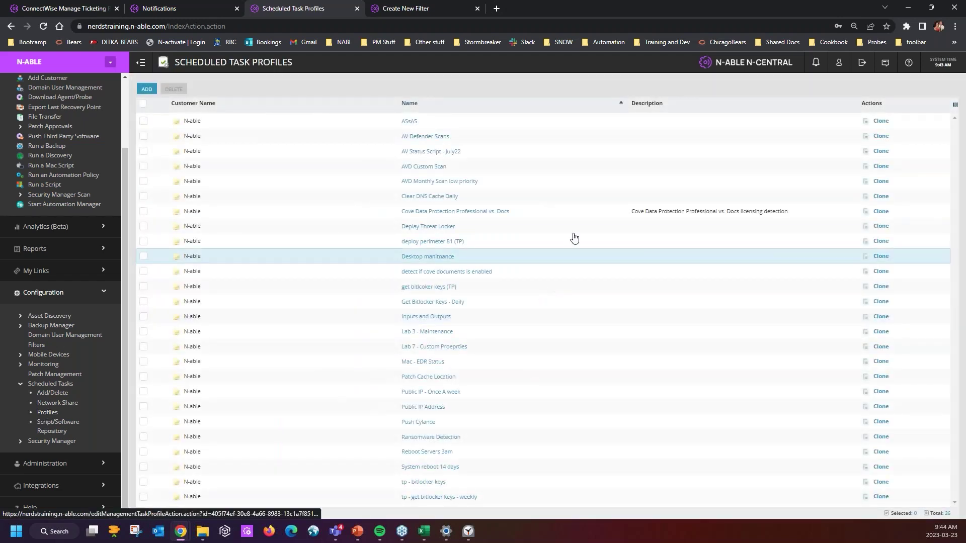
{"action": "left_click", "coordinate": [147, 89]}
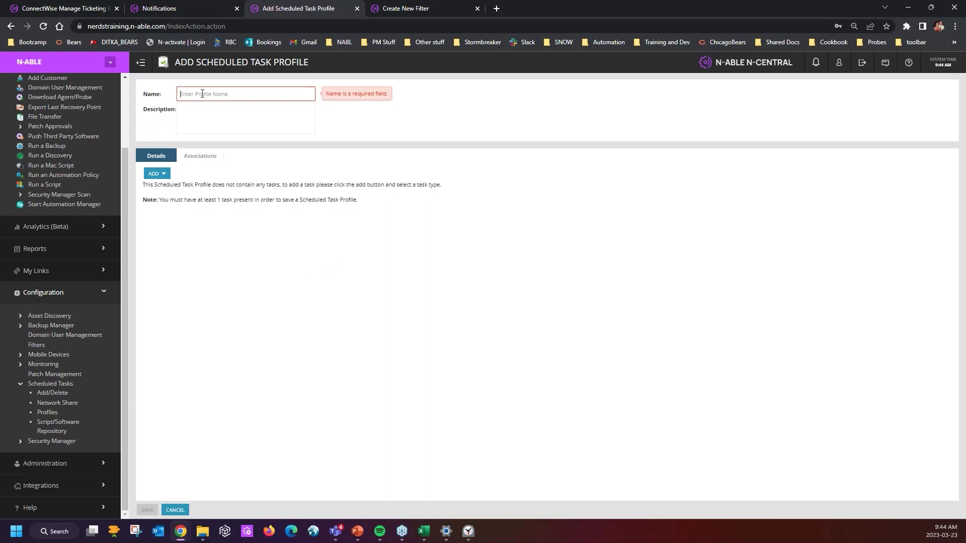
{"action": "type", "text": "Test"}
{"action": "key", "text": "BackSpace"}
{"action": "key", "text": "BackSpace"}
{"action": "key", "text": "BackSpace"}
{"action": "key", "text": "BackSpace"}
Add a Scripting task to the profile and select the Flush DNS repository script
{"action": "left_click", "coordinate": [160, 174]}
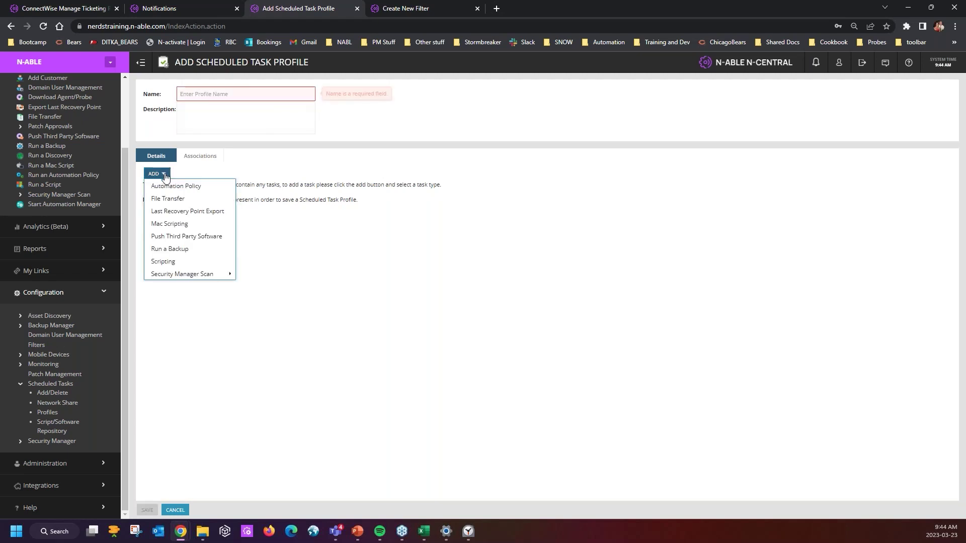
{"action": "left_click", "coordinate": [161, 266]}
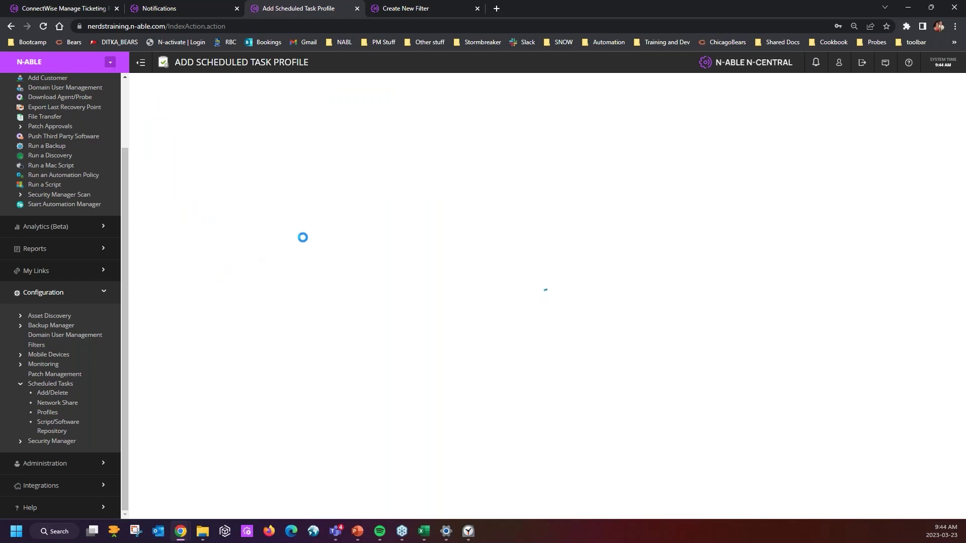
{"action": "left_click", "coordinate": [353, 262]}
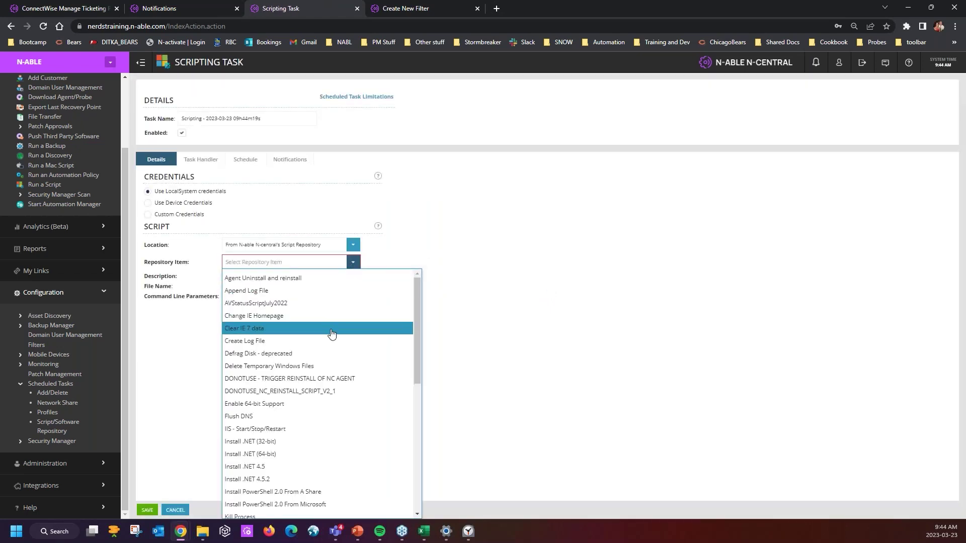
{"action": "scroll", "coordinate": [332, 332], "scroll_direction": "down", "scroll_amount": 2}
{"action": "scroll", "coordinate": [337, 332], "scroll_direction": "down", "scroll_amount": 5}
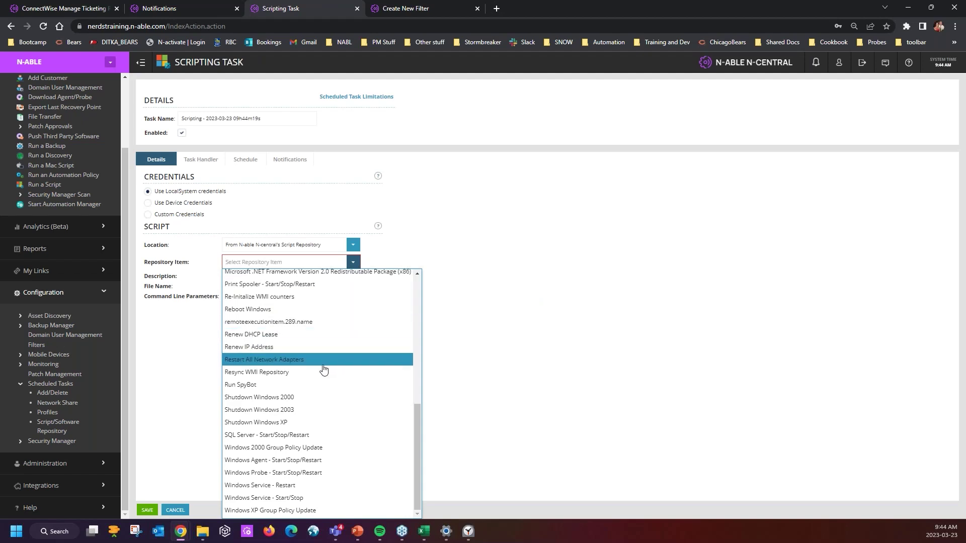
{"action": "scroll", "coordinate": [306, 377], "scroll_direction": "up", "scroll_amount": 1}
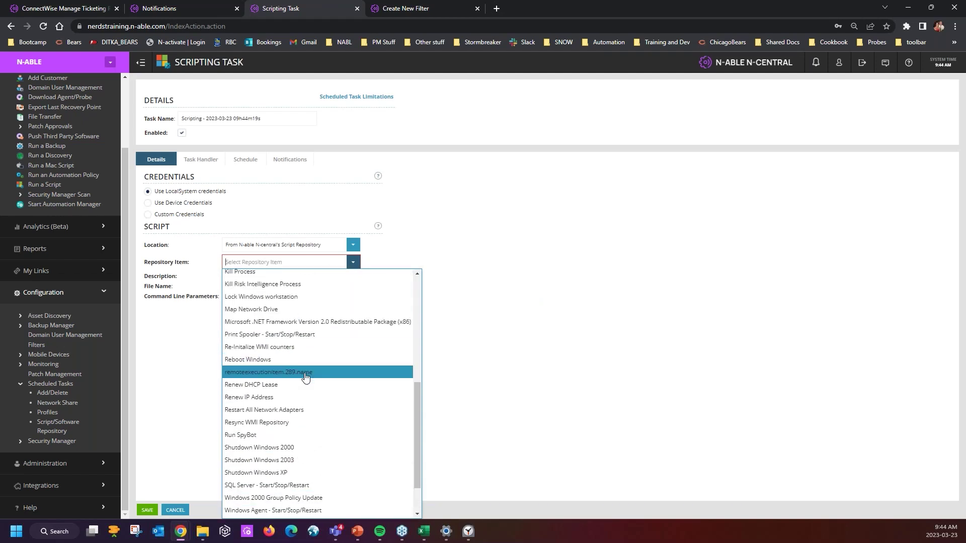
{"action": "scroll", "coordinate": [306, 378], "scroll_direction": "up", "scroll_amount": 2}
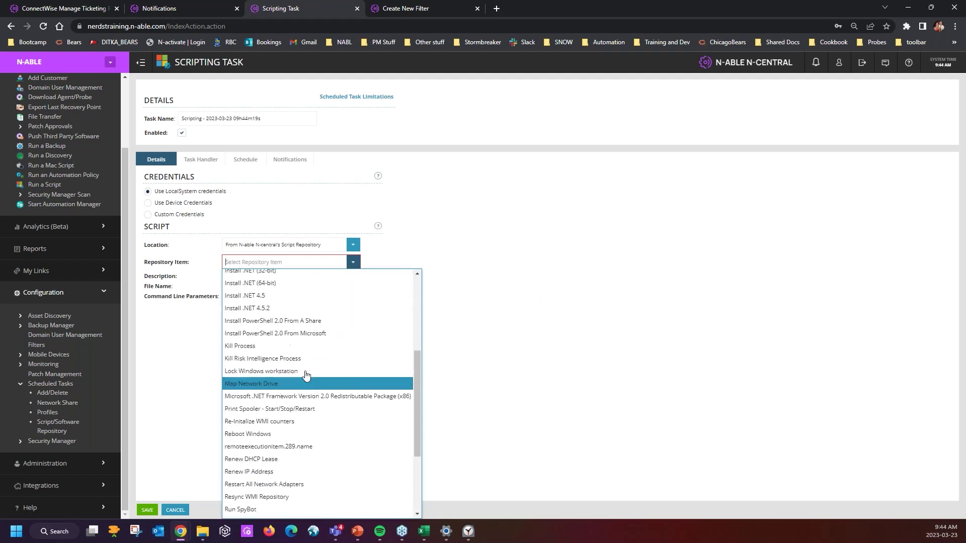
{"action": "scroll", "coordinate": [308, 377], "scroll_direction": "up", "scroll_amount": 1}
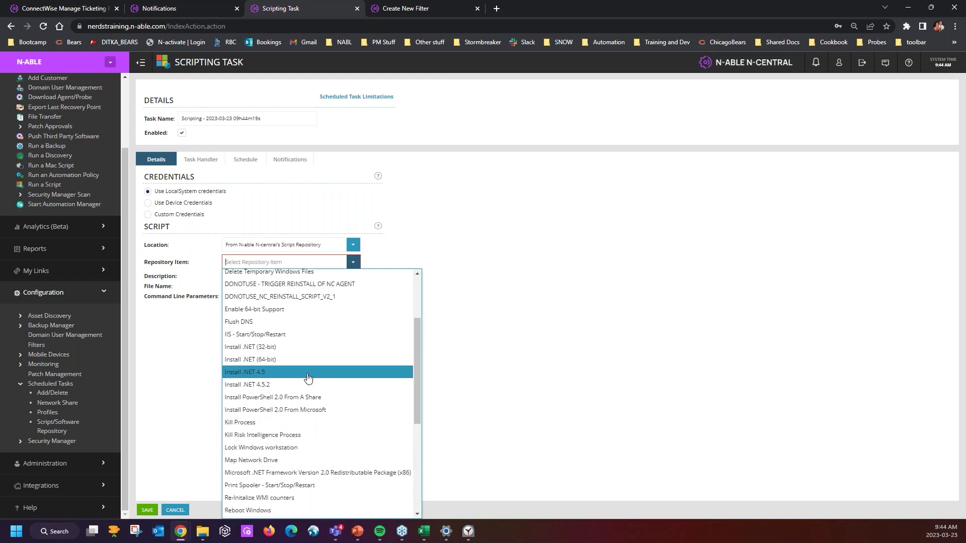
{"action": "left_click", "coordinate": [316, 323]}
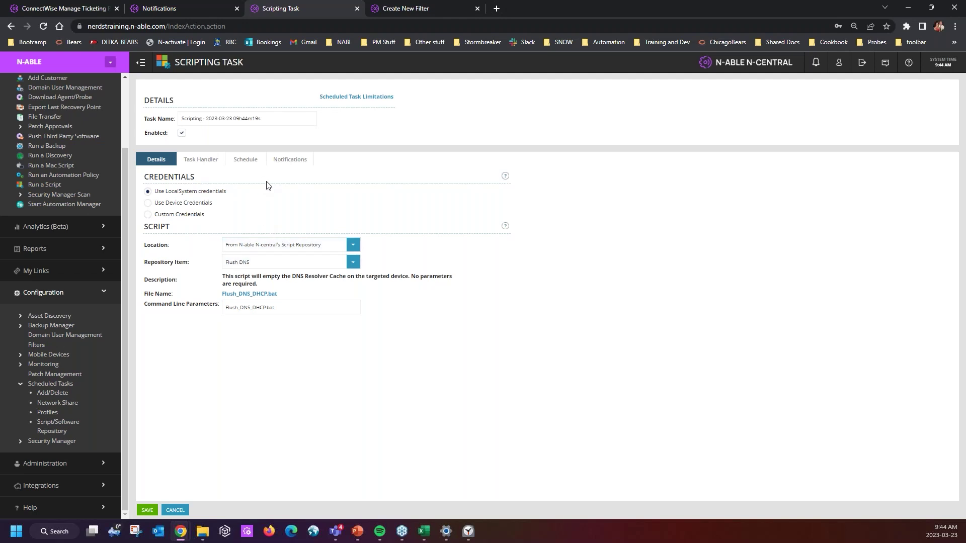
Schedule the Flush DNS task as Recurring, Hourly, starting 10:00 and repeating every 4 hours
{"action": "left_click", "coordinate": [252, 161]}
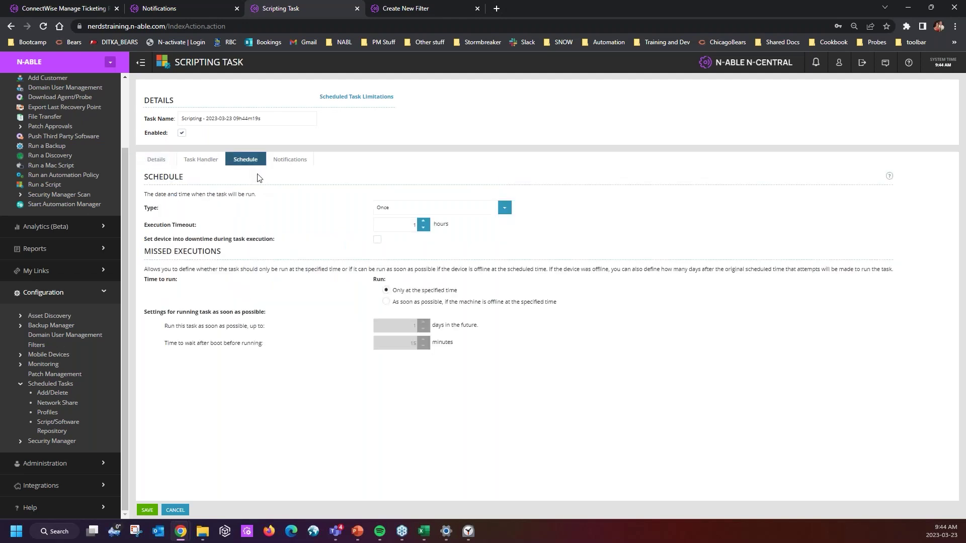
{"action": "left_click", "coordinate": [505, 208]}
{"action": "left_click", "coordinate": [389, 236]}
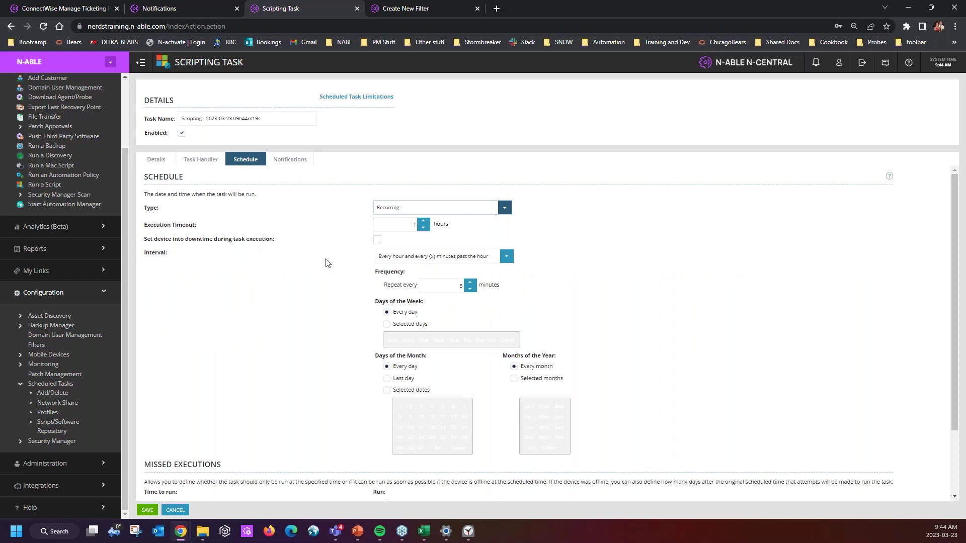
{"action": "left_click", "coordinate": [506, 256]}
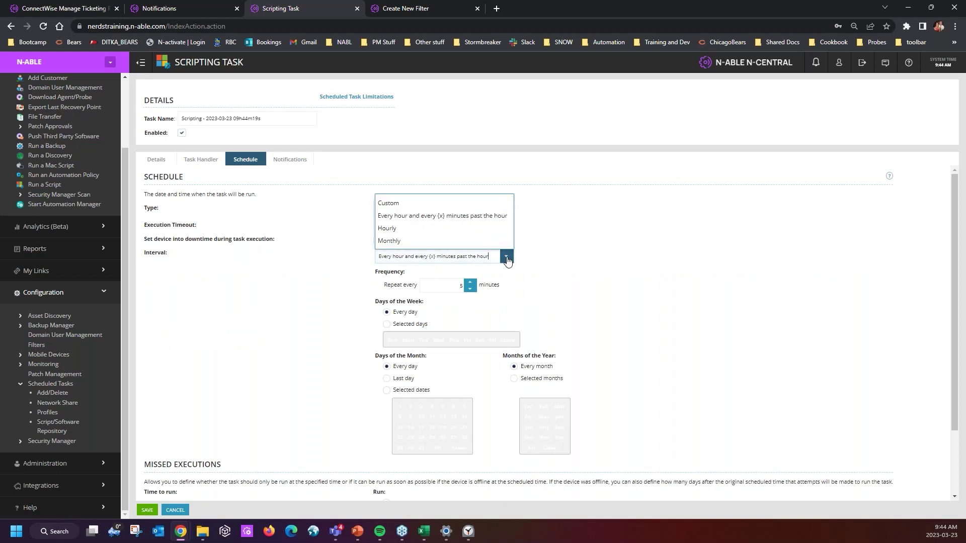
{"action": "left_click", "coordinate": [395, 235]}
{"action": "left_click", "coordinate": [425, 287]}
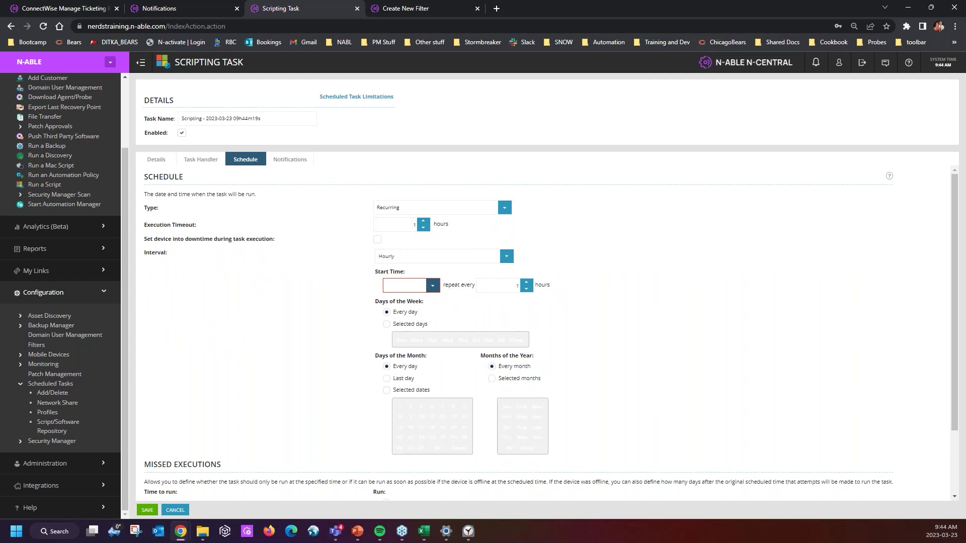
{"action": "key", "text": "Tab"}
{"action": "type", "text": "4"}
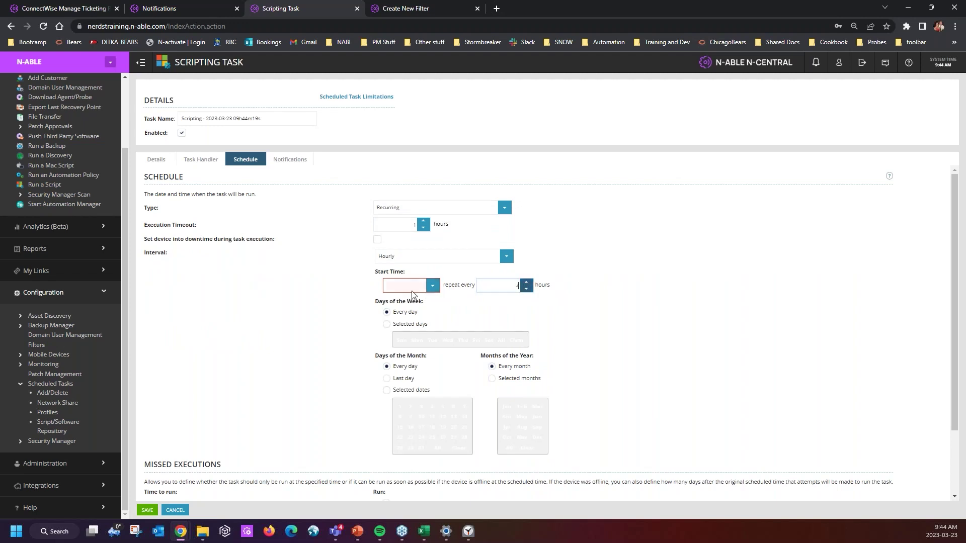
{"action": "left_click", "coordinate": [411, 290]}
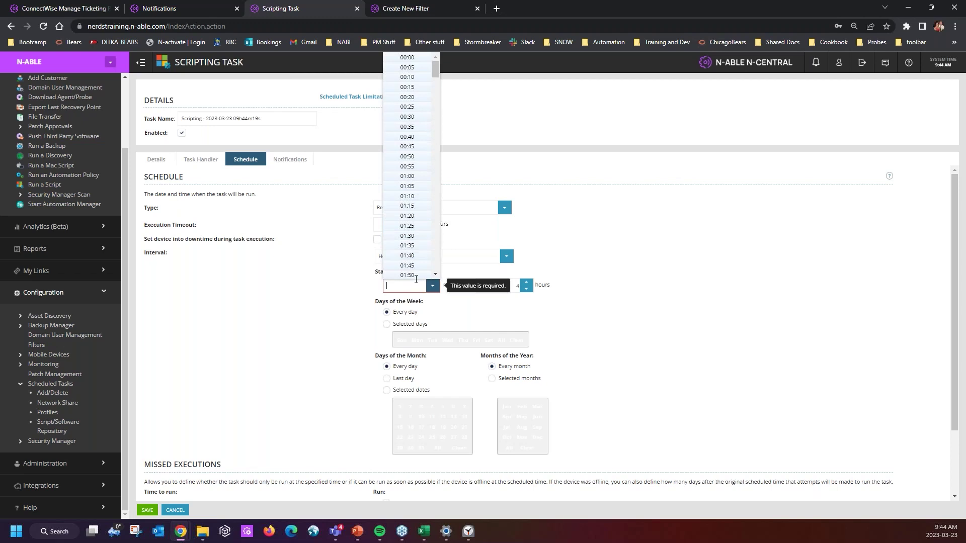
{"action": "type", "text": "10"}
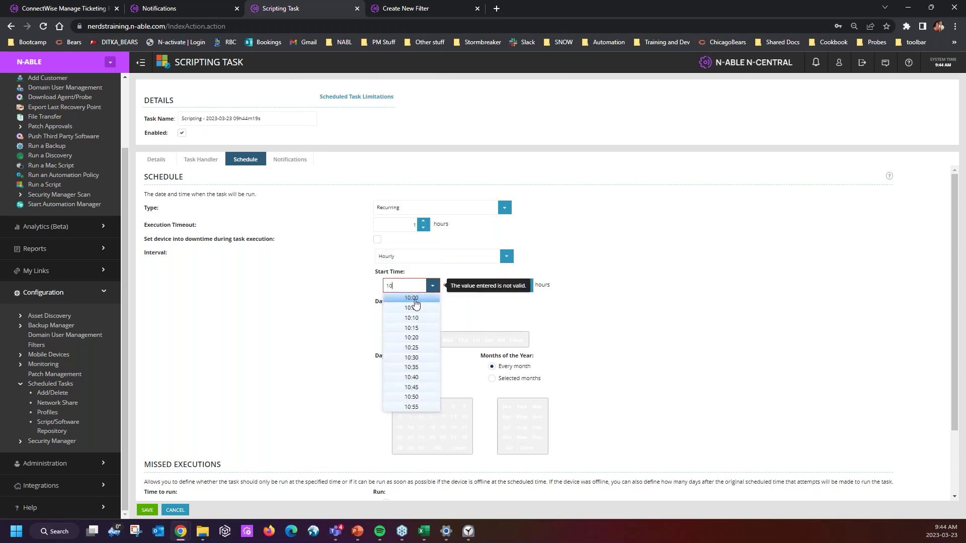
{"action": "left_click", "coordinate": [411, 298]}
{"action": "key", "text": "shift+Tab"}
{"action": "key", "text": "shift+Tab"}
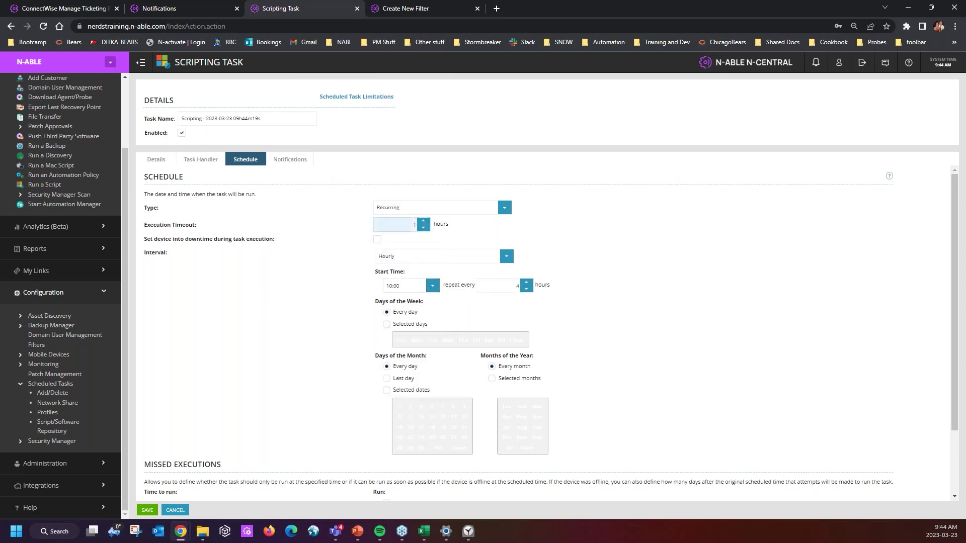
Rename the task to 'FLush DNS', review its tabs and save it
{"action": "left_click", "coordinate": [245, 113]}
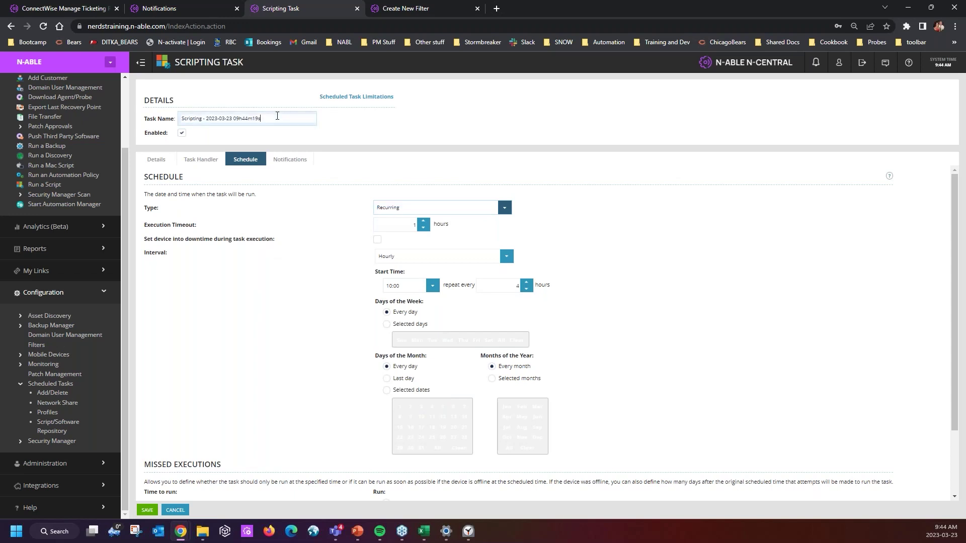
{"action": "key", "text": "ctrl+a"}
{"action": "type", "text": "FL"}
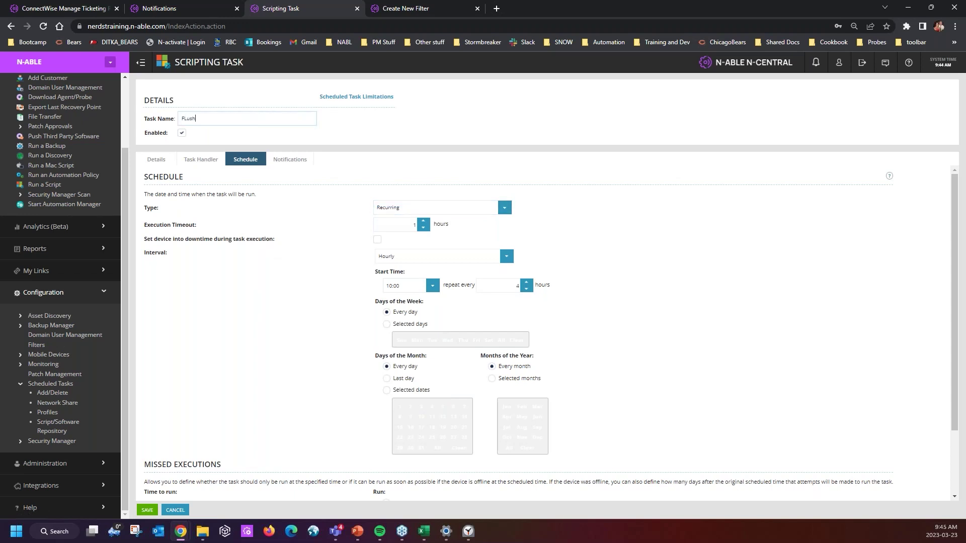
{"action": "type", "text": "ush DNS"}
{"action": "left_click", "coordinate": [269, 171]}
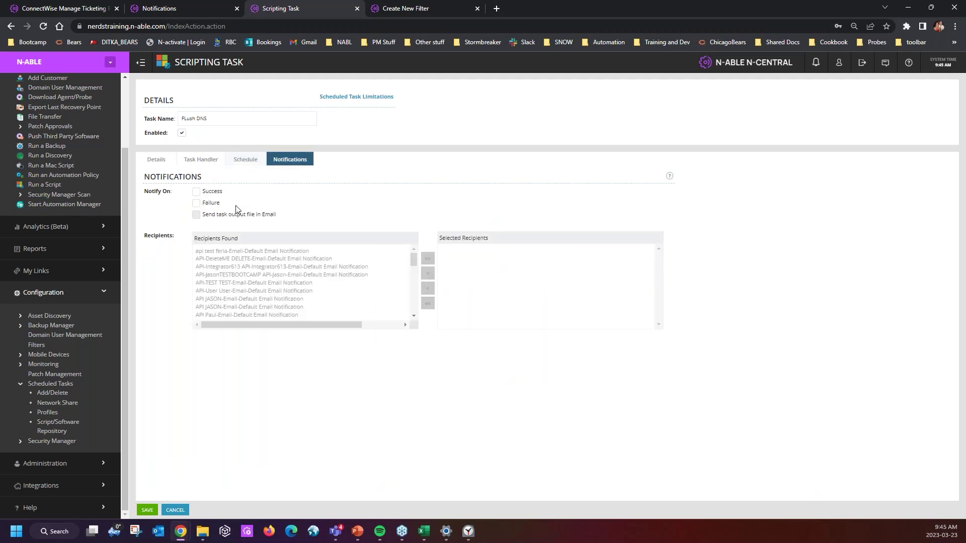
{"action": "left_click", "coordinate": [245, 160]}
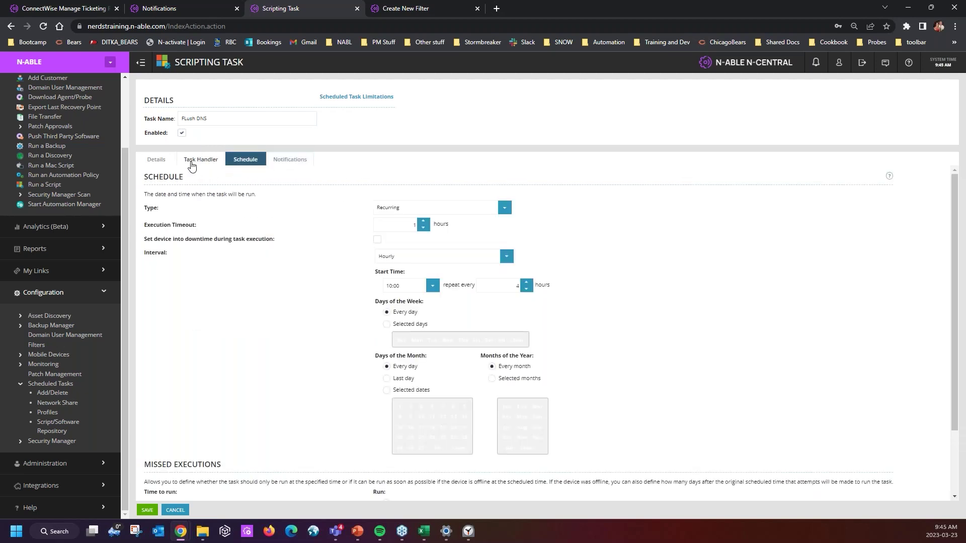
{"action": "left_click", "coordinate": [196, 161]}
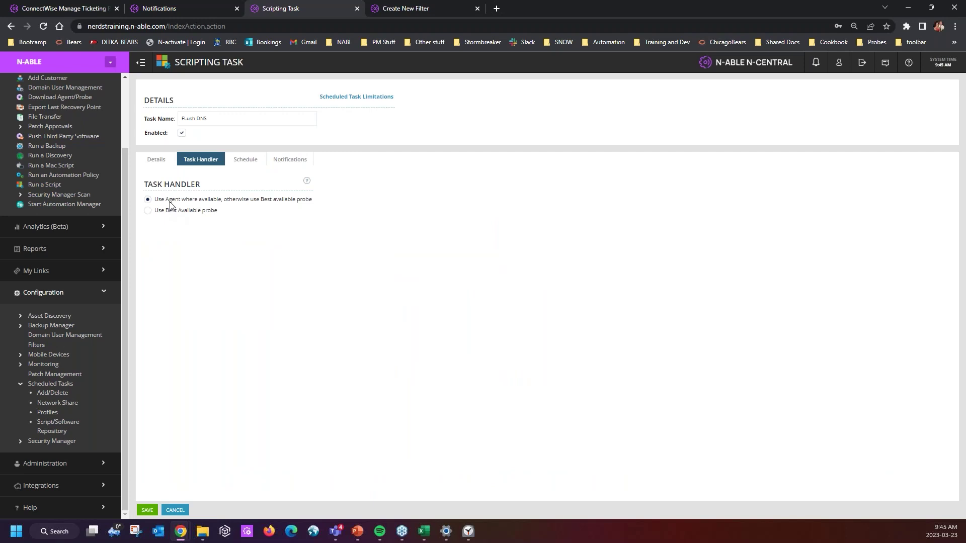
{"action": "left_click", "coordinate": [164, 167]}
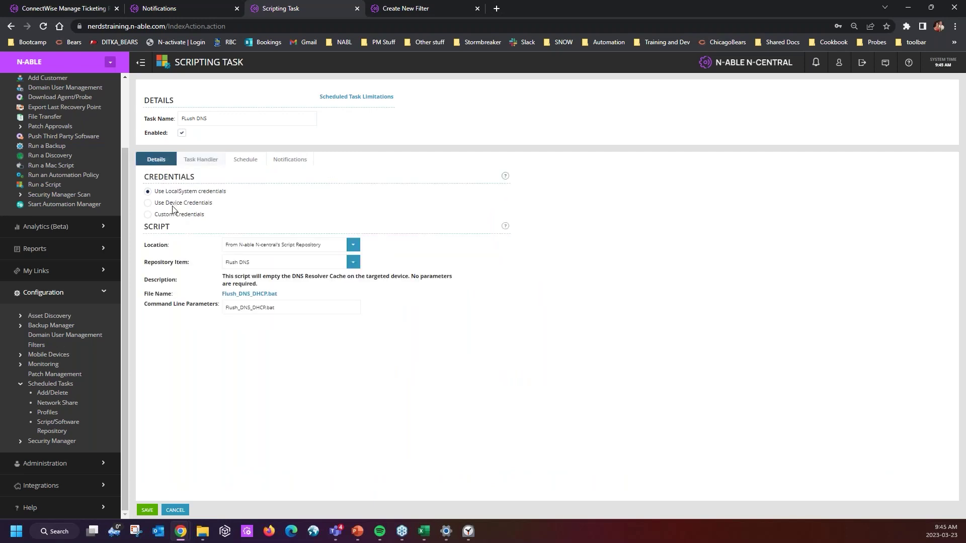
{"action": "left_click", "coordinate": [148, 510]}
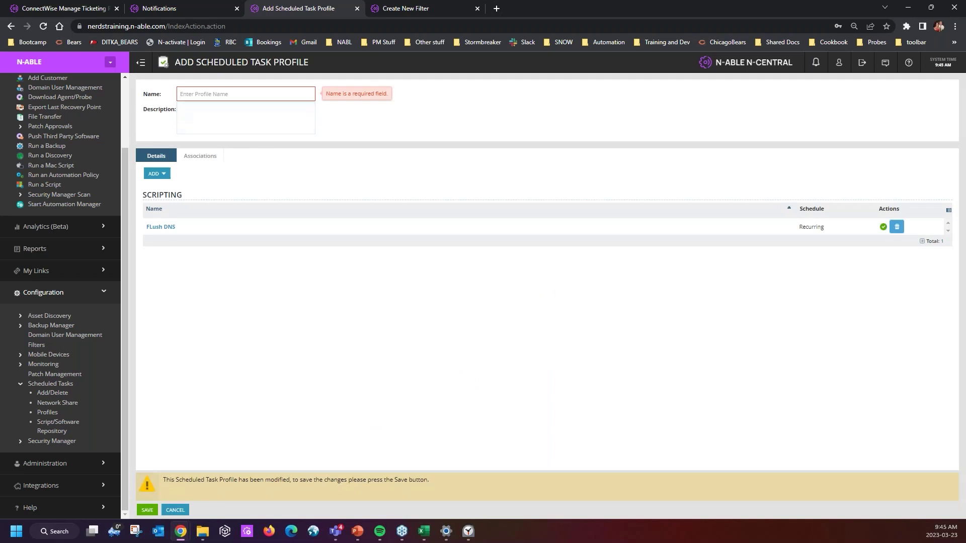
Name the new profile 'FLush DNS' and save it
{"action": "type", "text": "FLush DNS"}
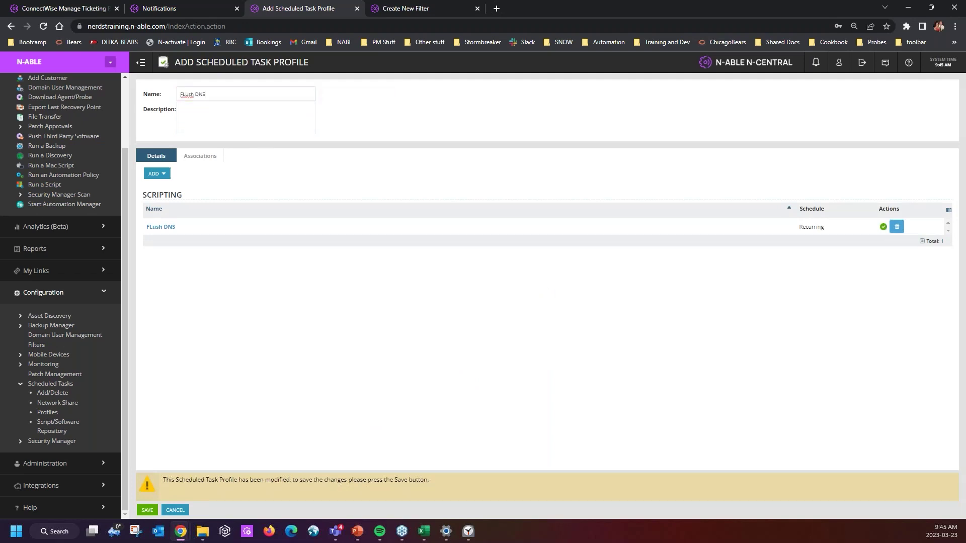
{"action": "left_click", "coordinate": [147, 509]}
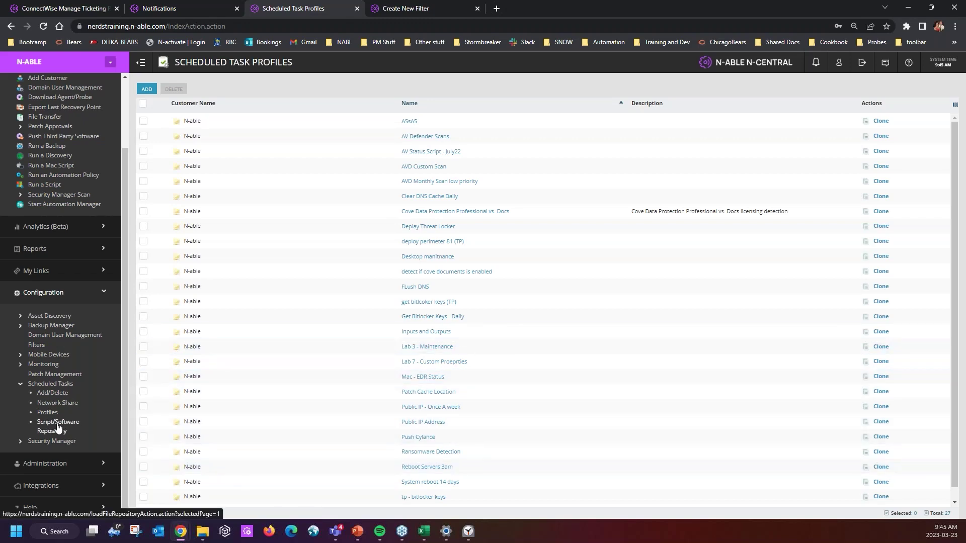
{"action": "left_click", "coordinate": [51, 373]}
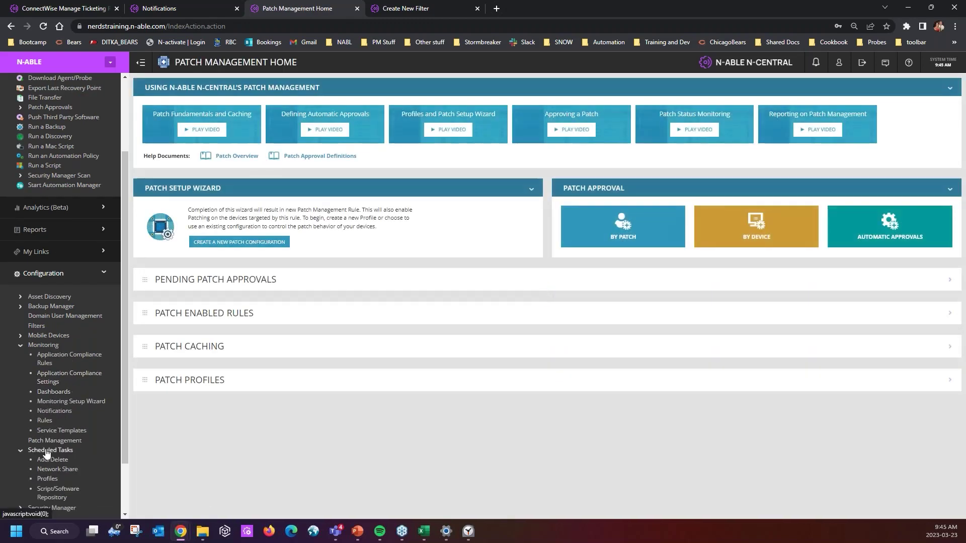
Open the *Special Automation rule and review its device filters and customer access
{"action": "left_click", "coordinate": [46, 422]}
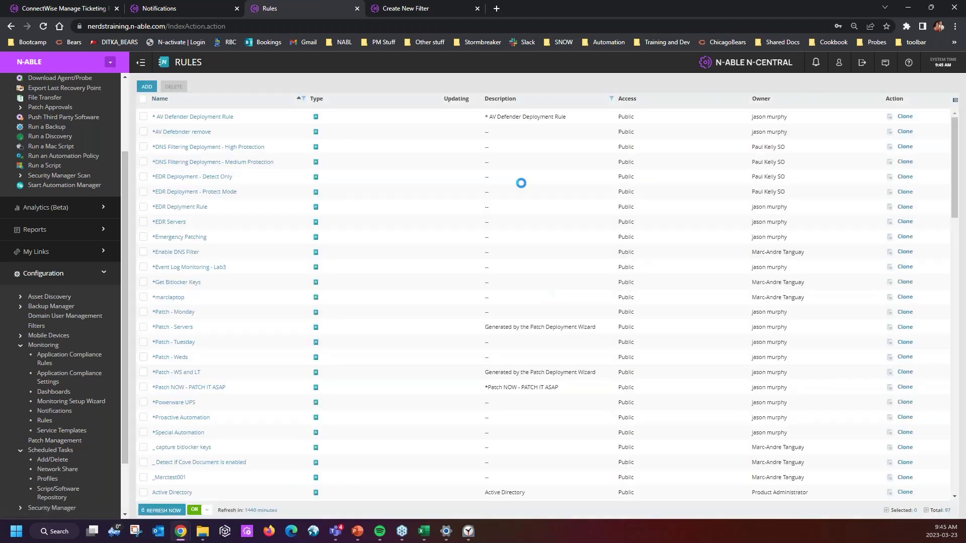
{"action": "left_click", "coordinate": [146, 87]}
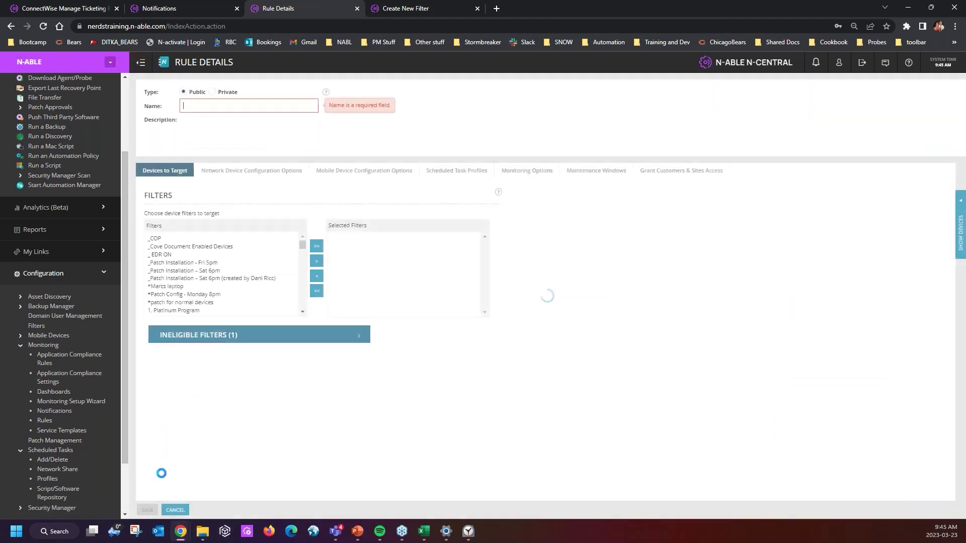
{"action": "left_click", "coordinate": [175, 509]}
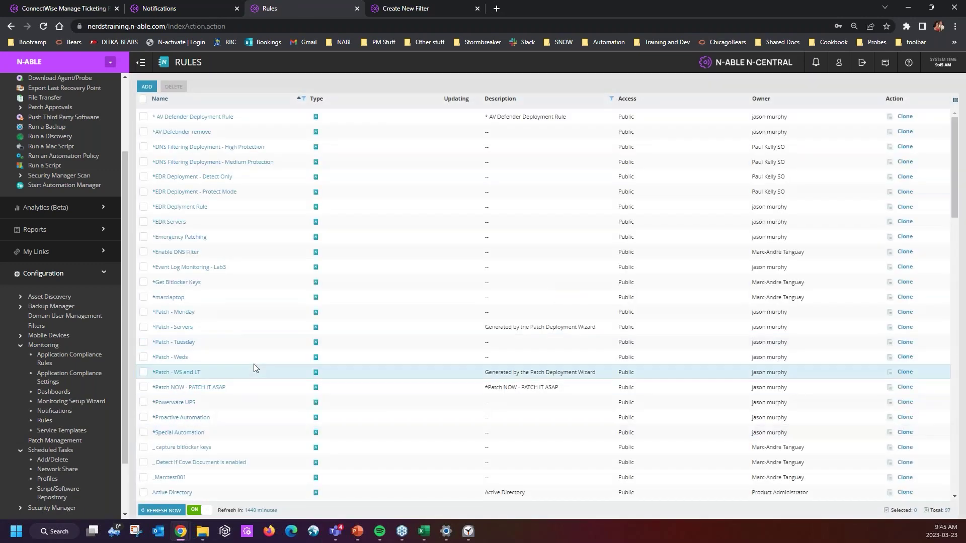
{"action": "left_click", "coordinate": [181, 384]}
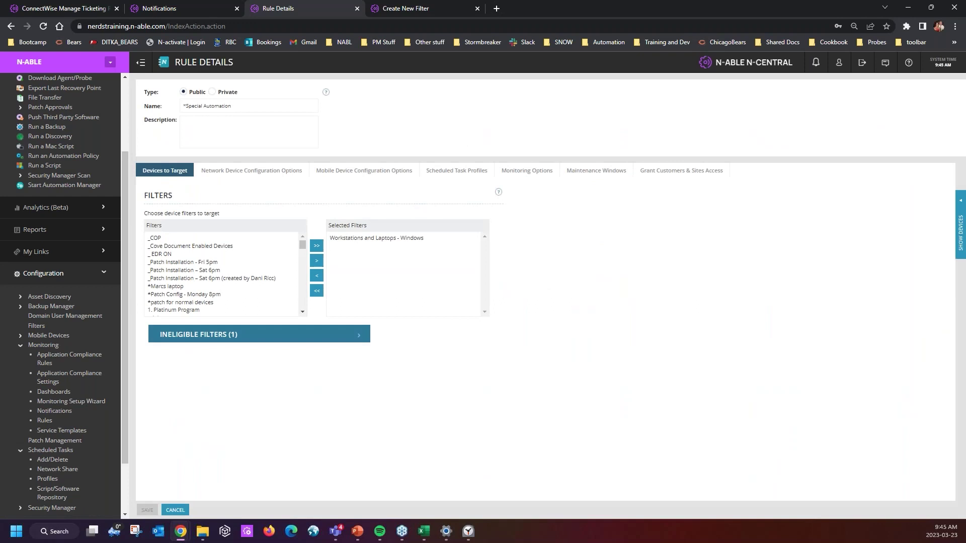
{"action": "left_click", "coordinate": [367, 241]}
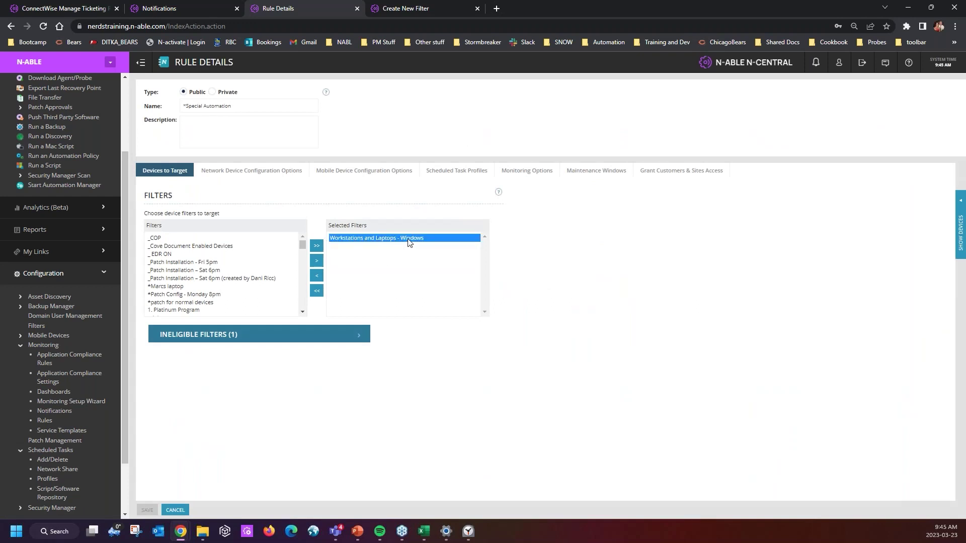
{"action": "left_click", "coordinate": [687, 173]}
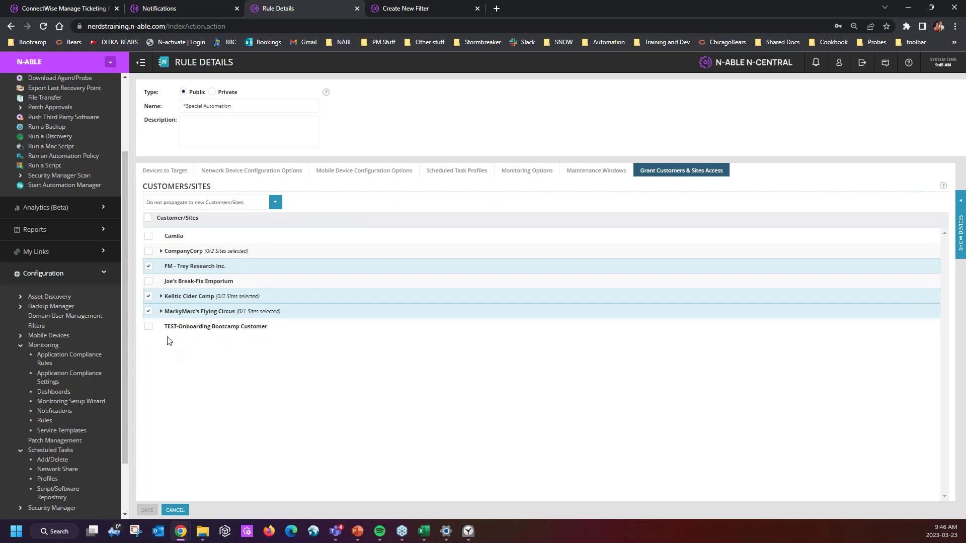
{"action": "left_click", "coordinate": [148, 282]}
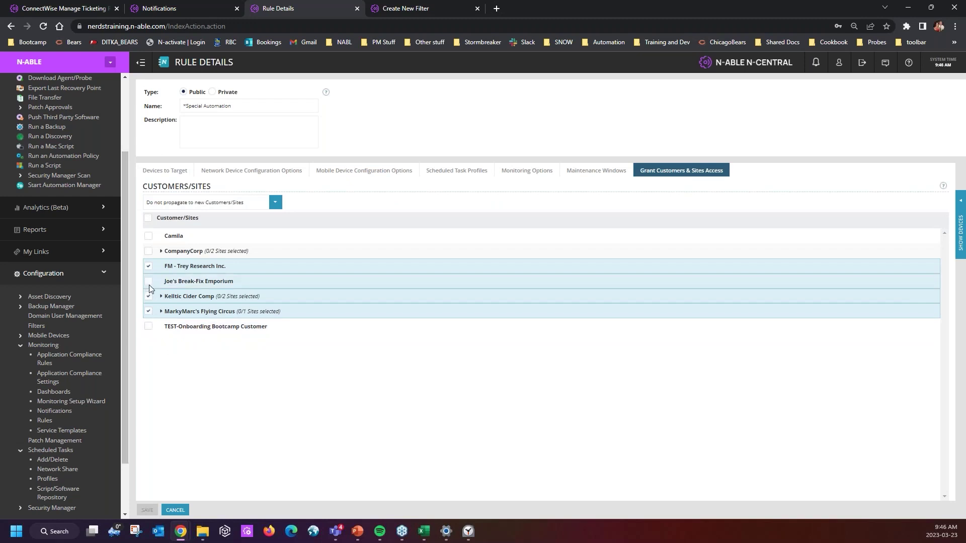
{"action": "left_click", "coordinate": [149, 282]}
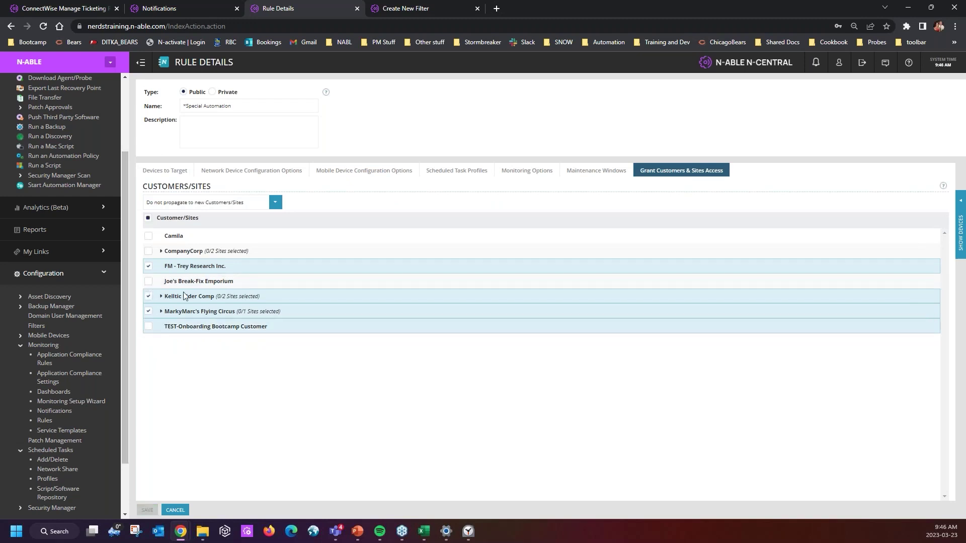
Move FLush DNS into the rule's selected scheduled task profiles and save the rule
{"action": "left_click", "coordinate": [457, 172]}
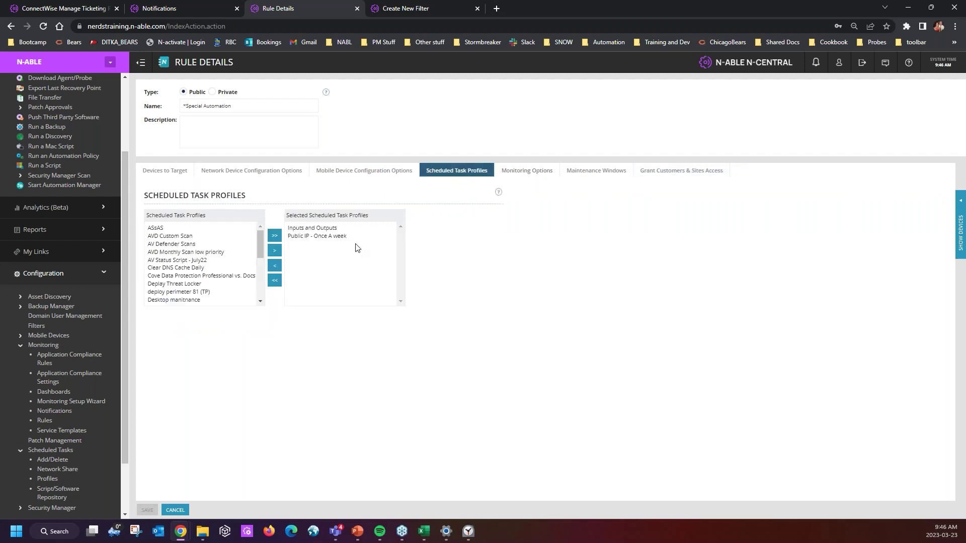
{"action": "left_click_drag", "start_coordinate": [260, 243], "coordinate": [259, 258]}
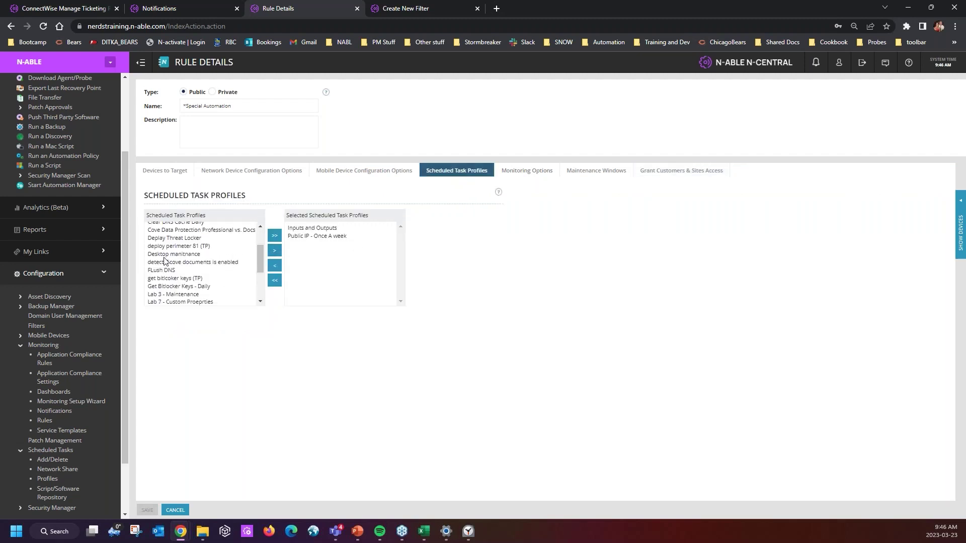
{"action": "left_click", "coordinate": [160, 271]}
{"action": "left_click", "coordinate": [275, 250]}
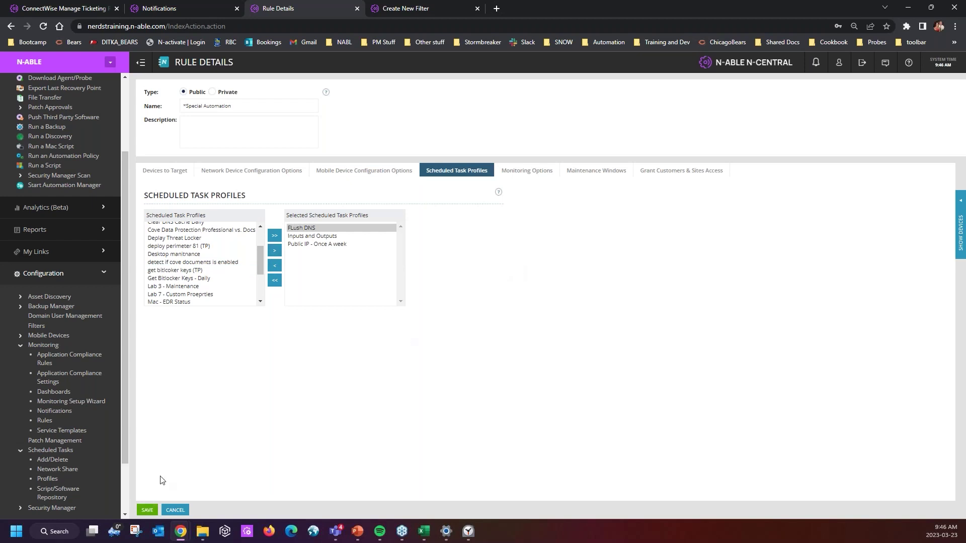
{"action": "left_click", "coordinate": [146, 513]}
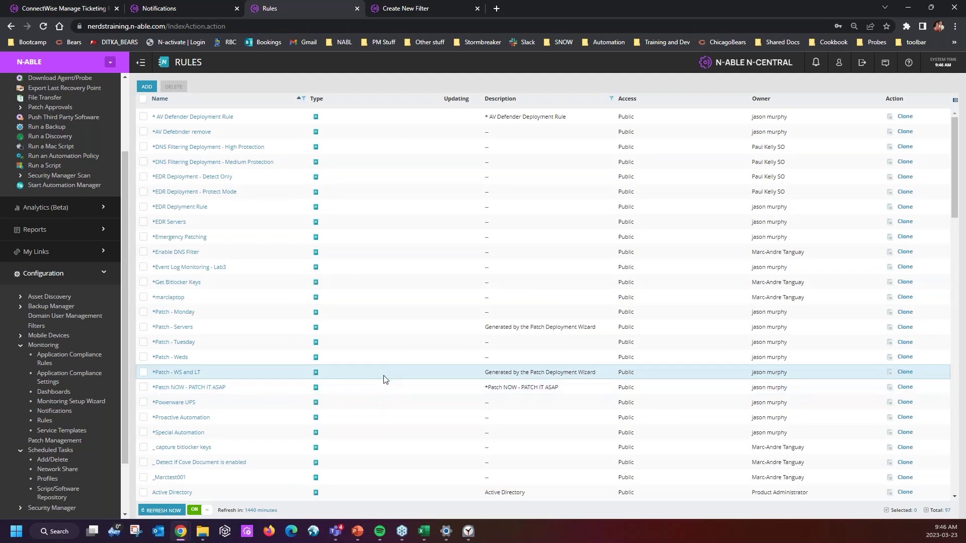
Open *Proactive Automation and remove Workstations and Laptops - Windows from its selected filters
{"action": "left_click", "coordinate": [186, 418]}
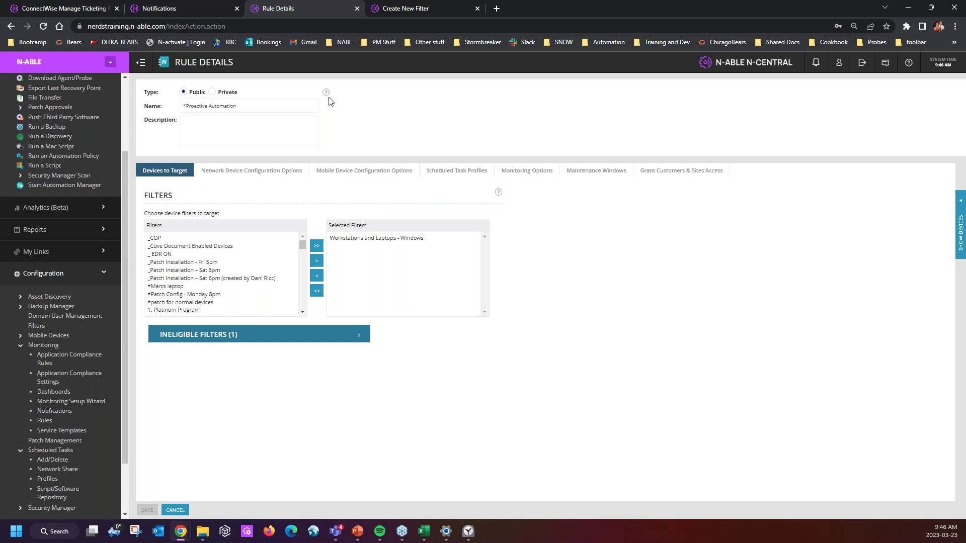
{"action": "left_click", "coordinate": [239, 119]}
{"action": "left_click", "coordinate": [363, 240]}
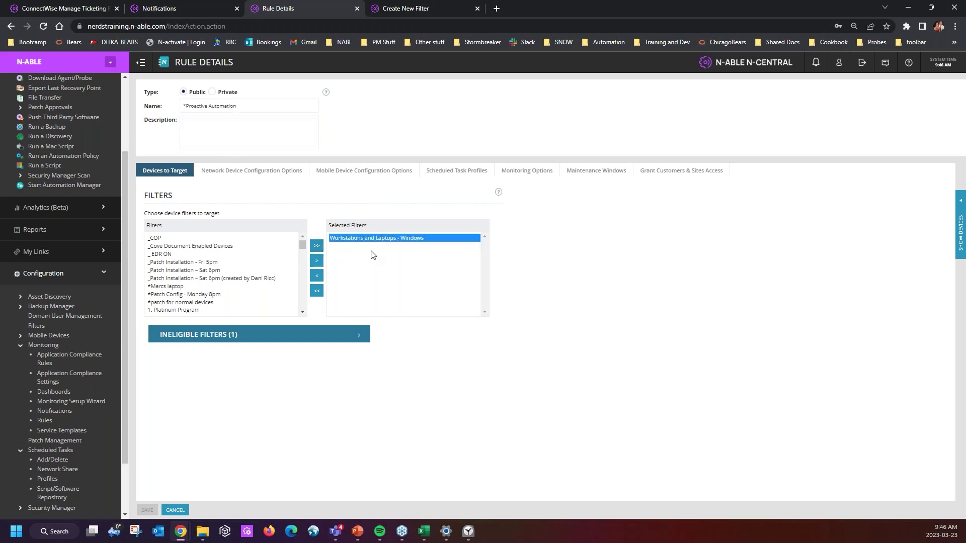
{"action": "left_click", "coordinate": [453, 171]}
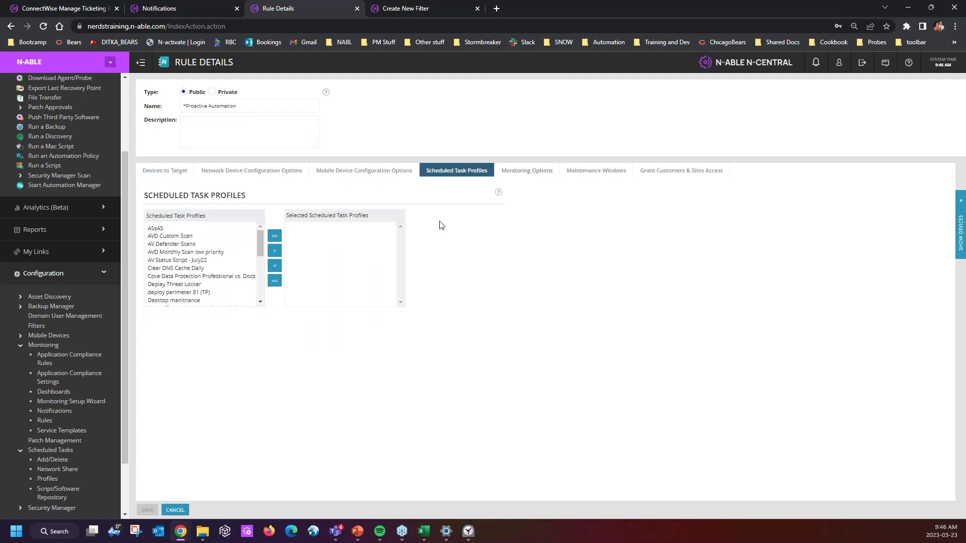
{"action": "left_click", "coordinate": [684, 169]}
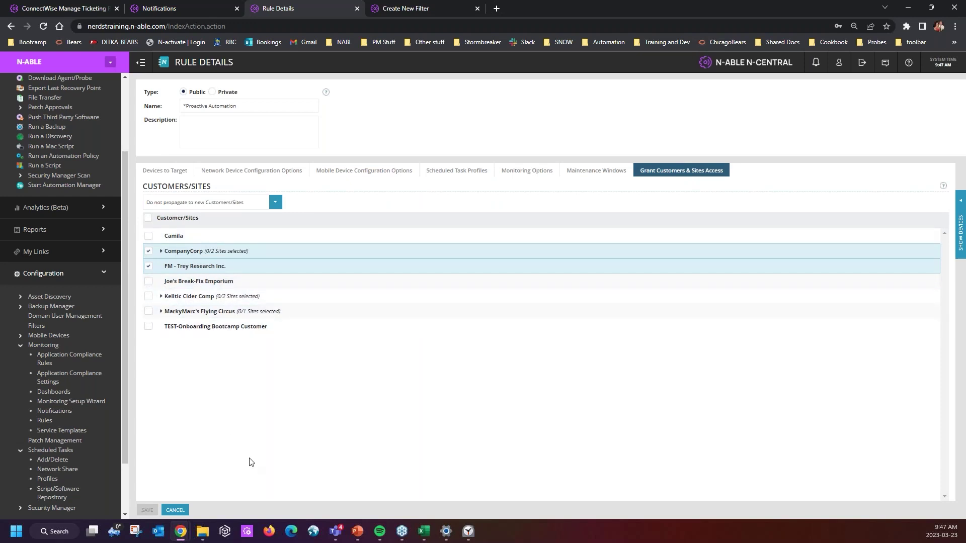
{"action": "left_click", "coordinate": [162, 171]}
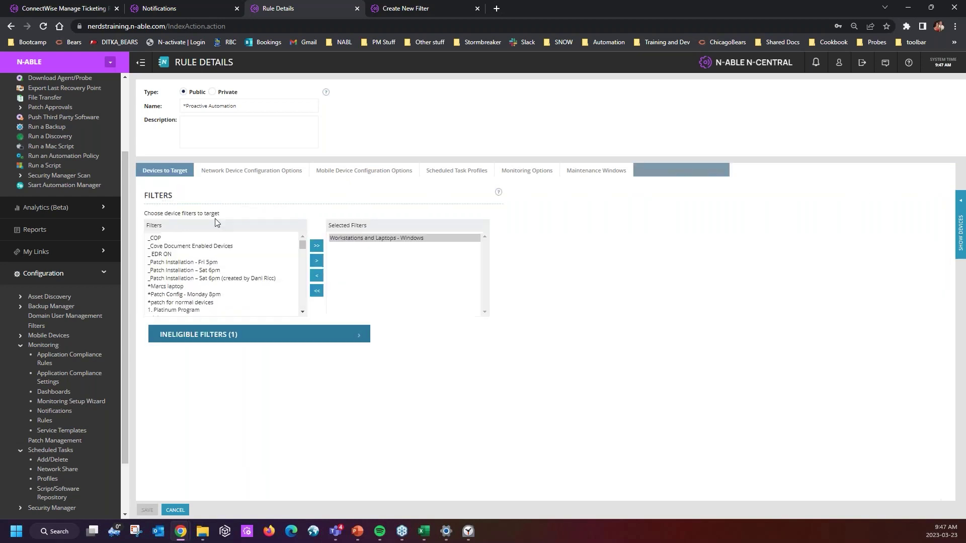
{"action": "left_click", "coordinate": [367, 241]}
{"action": "left_click", "coordinate": [316, 278]}
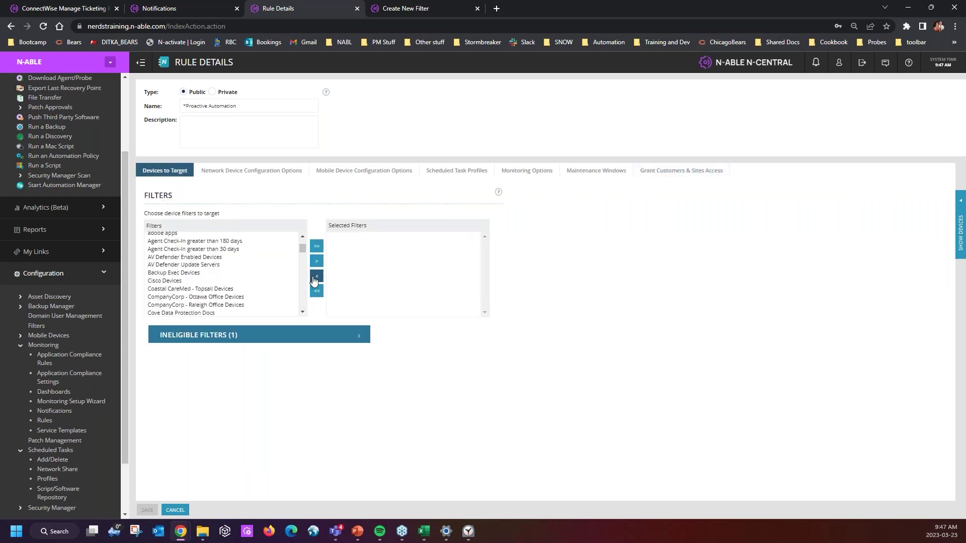
Select the Hyper-V Hosts filter and review the rule's access and scheduled task profiles
{"action": "scroll", "coordinate": [300, 275], "scroll_direction": "up", "scroll_amount": 10}
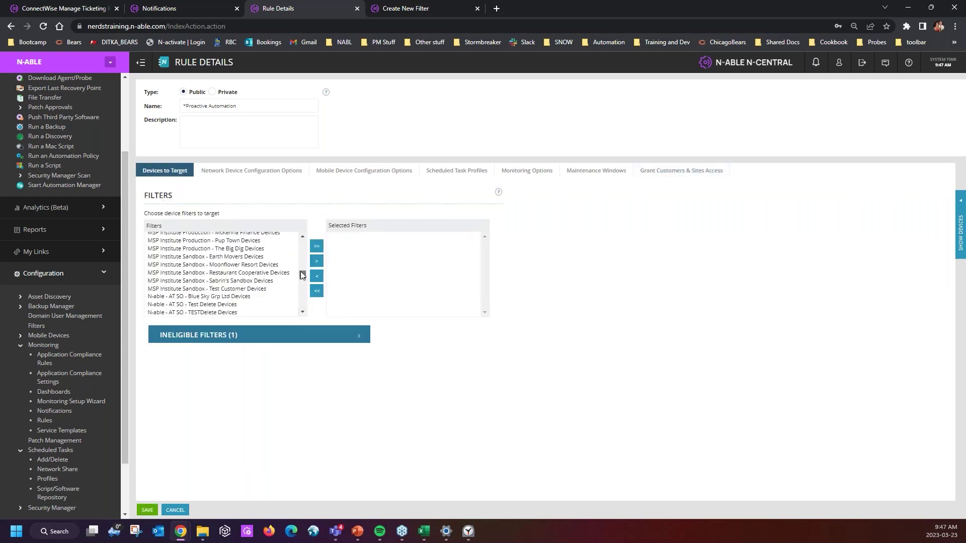
{"action": "scroll", "coordinate": [267, 273], "scroll_direction": "up", "scroll_amount": 5}
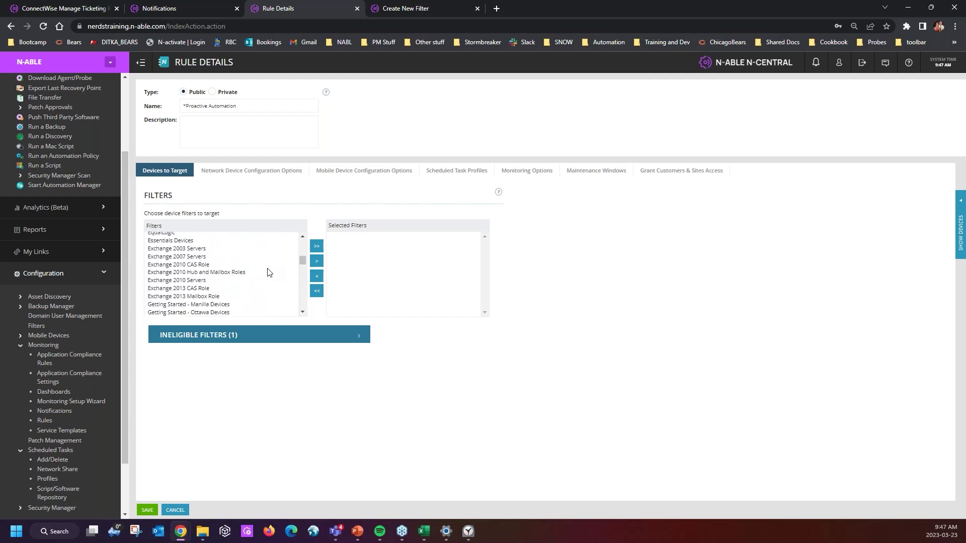
{"action": "scroll", "coordinate": [267, 272], "scroll_direction": "down", "scroll_amount": 5}
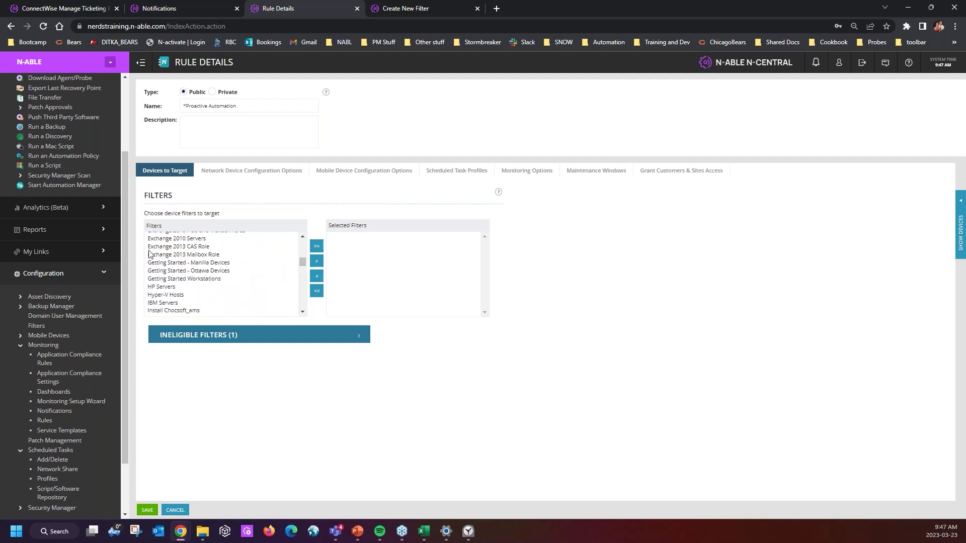
{"action": "left_click", "coordinate": [172, 296]}
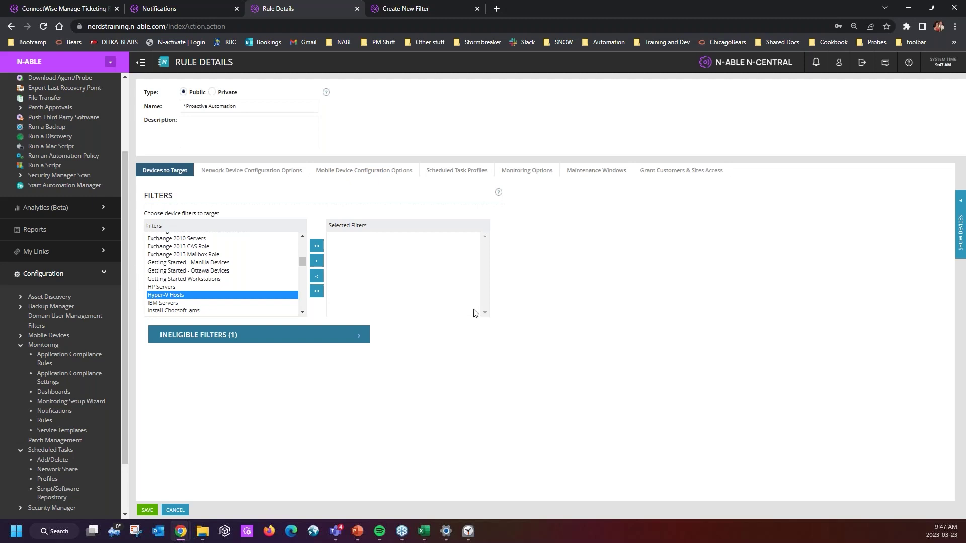
{"action": "left_click", "coordinate": [680, 171]}
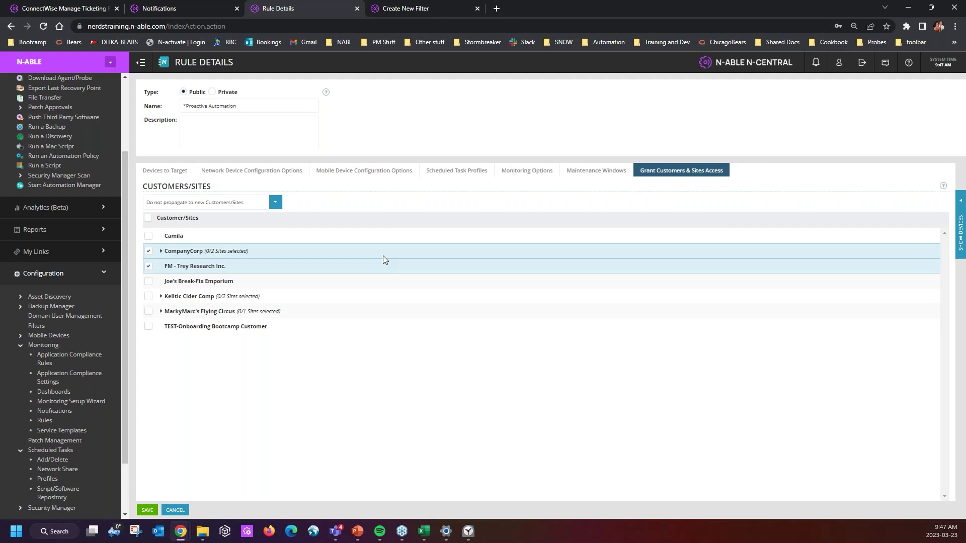
{"action": "left_click", "coordinate": [457, 171]}
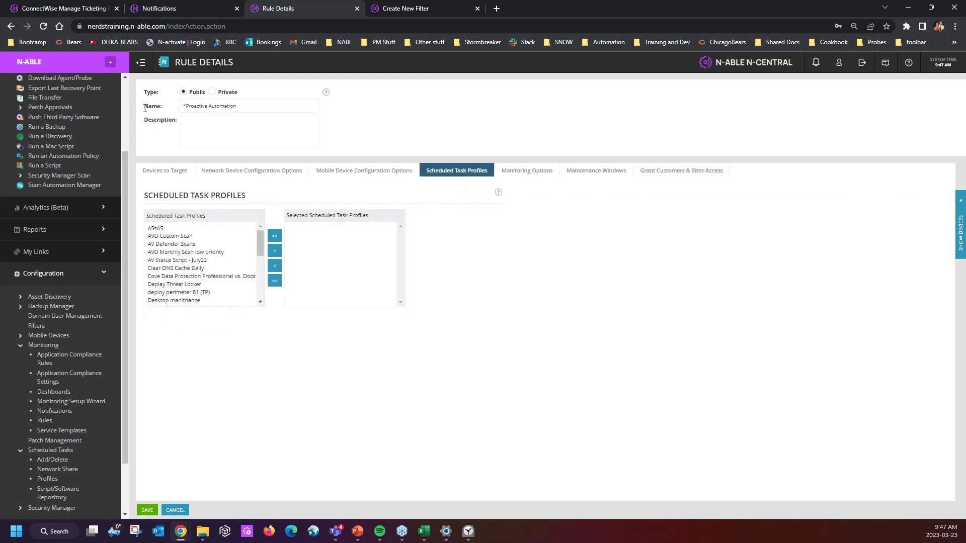
{"action": "left_click_drag", "start_coordinate": [243, 104], "coordinate": [111, 108]}
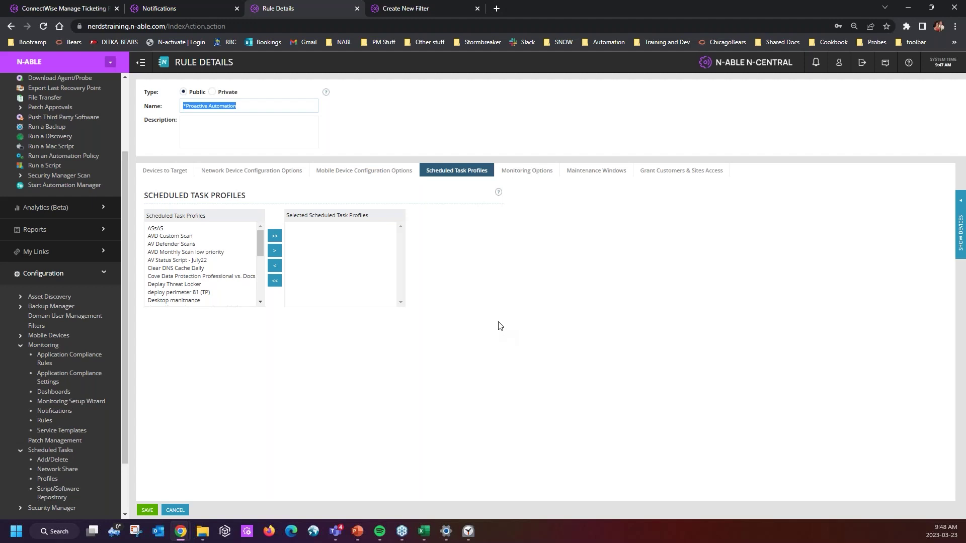
{"action": "left_click", "coordinate": [505, 328]}
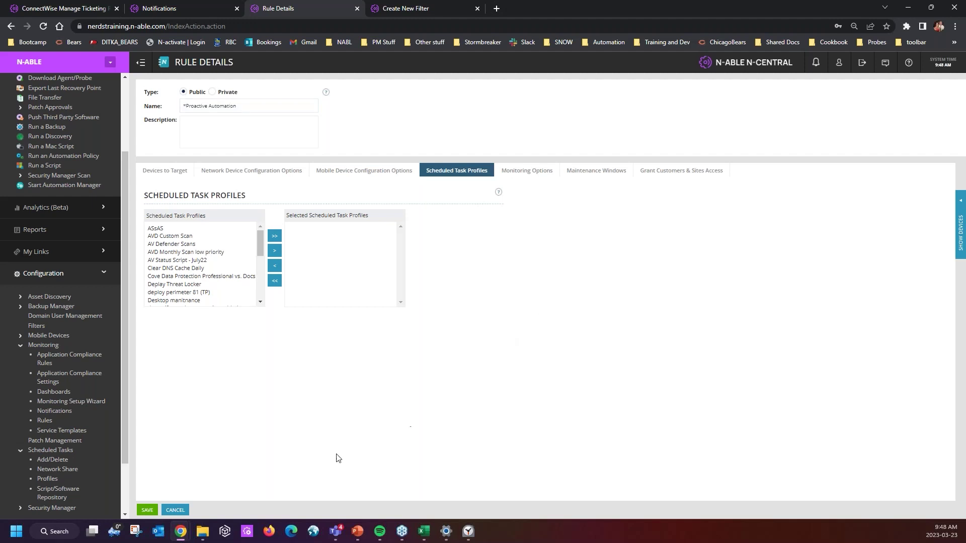
Show the Service Templates list of 188 templates, such as Active Directory and Backup Exec
{"action": "left_click", "coordinate": [60, 431]}
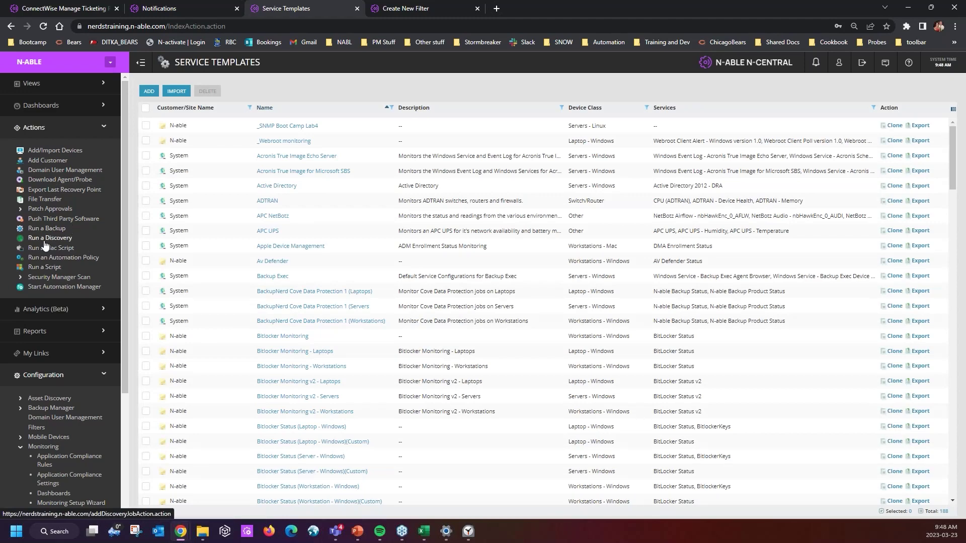
{"action": "scroll", "coordinate": [78, 259], "scroll_direction": "down", "scroll_amount": 3}
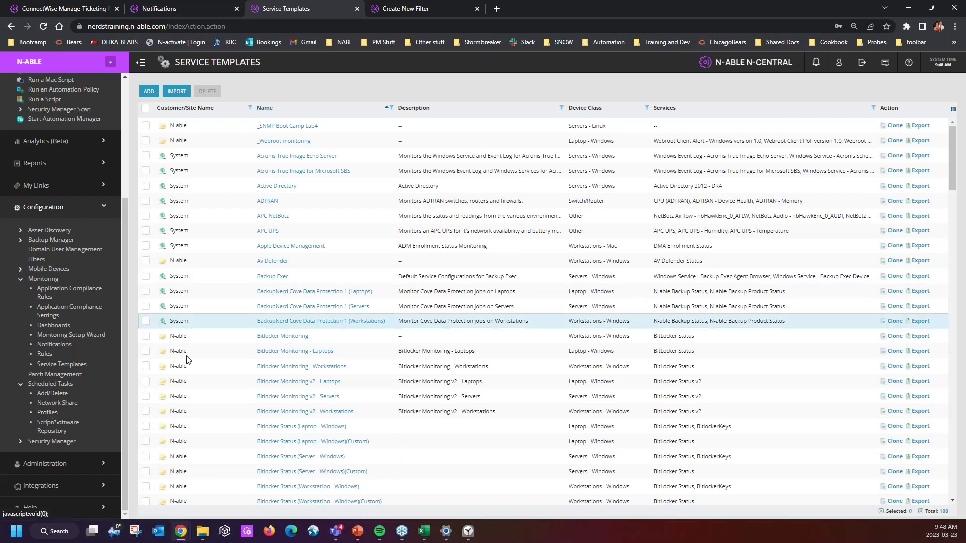
View the *Proactive Automation rule without saving, then show the 73 Custom Properties
{"action": "left_click", "coordinate": [44, 355]}
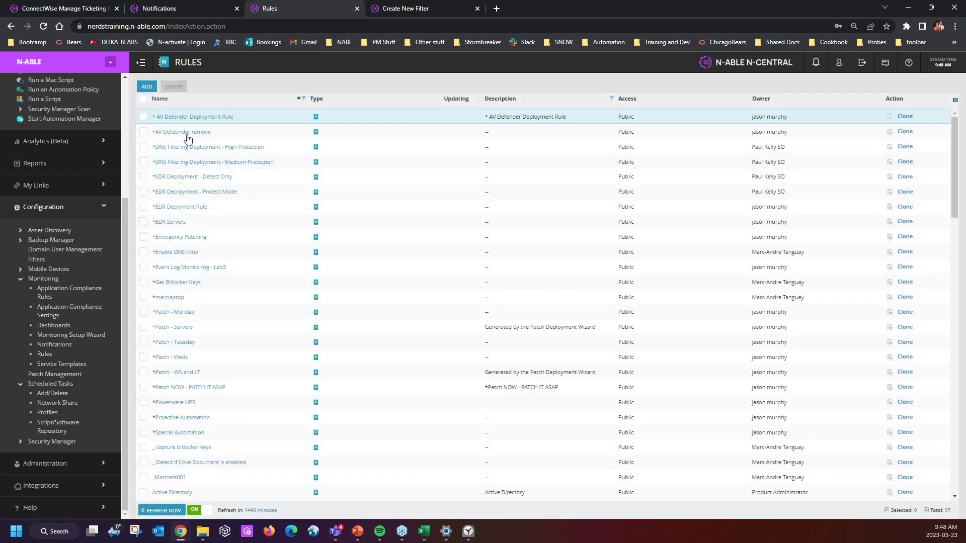
{"action": "scroll", "coordinate": [201, 387], "scroll_direction": "down", "scroll_amount": 2}
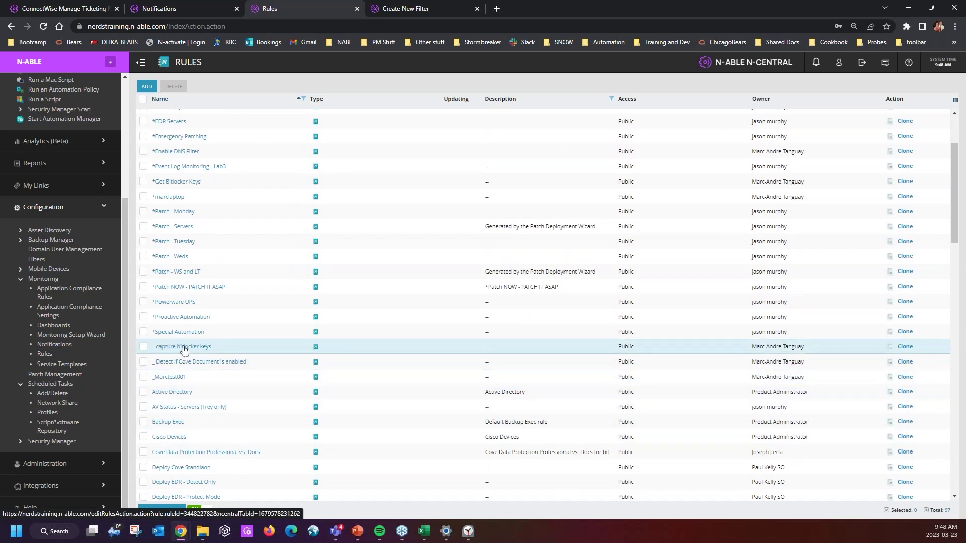
{"action": "left_click", "coordinate": [182, 318]}
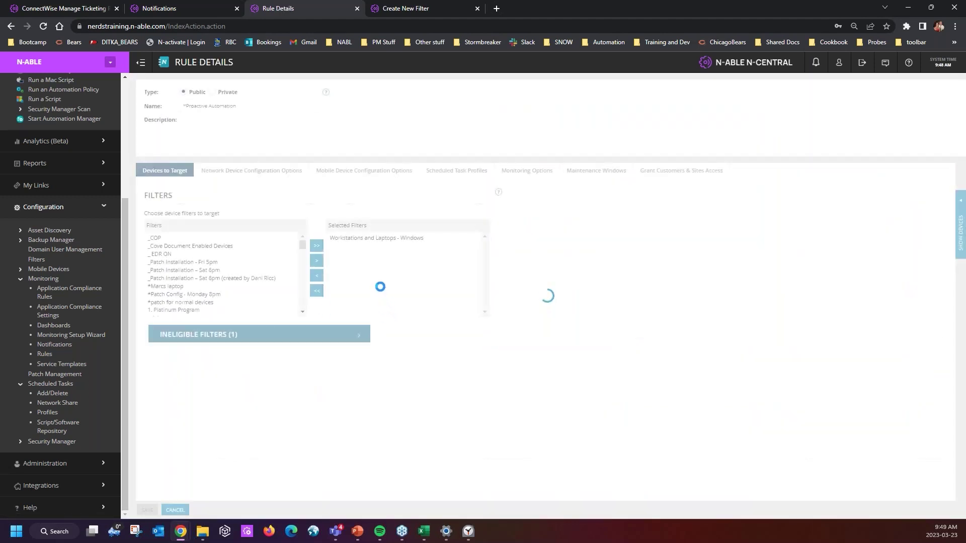
{"action": "left_click", "coordinate": [175, 510]}
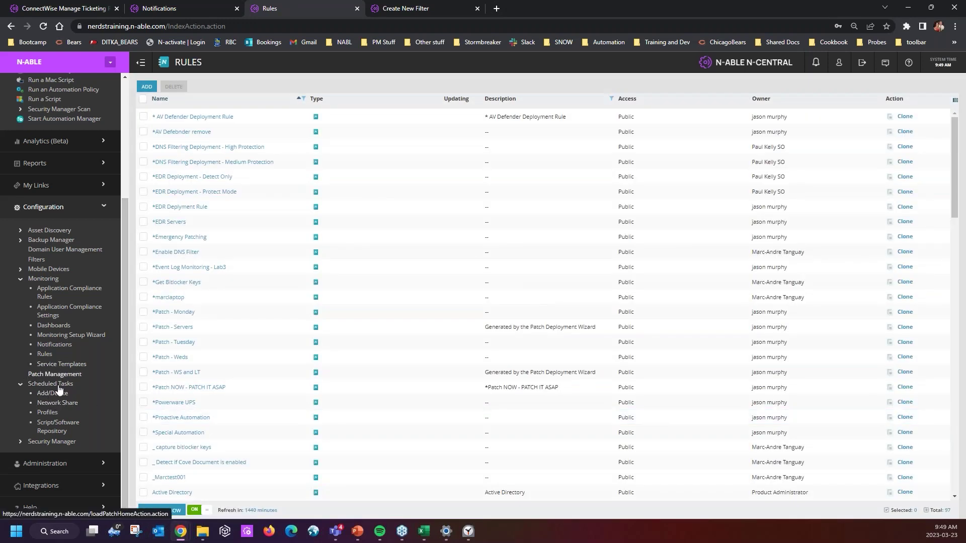
{"action": "left_click", "coordinate": [61, 463]}
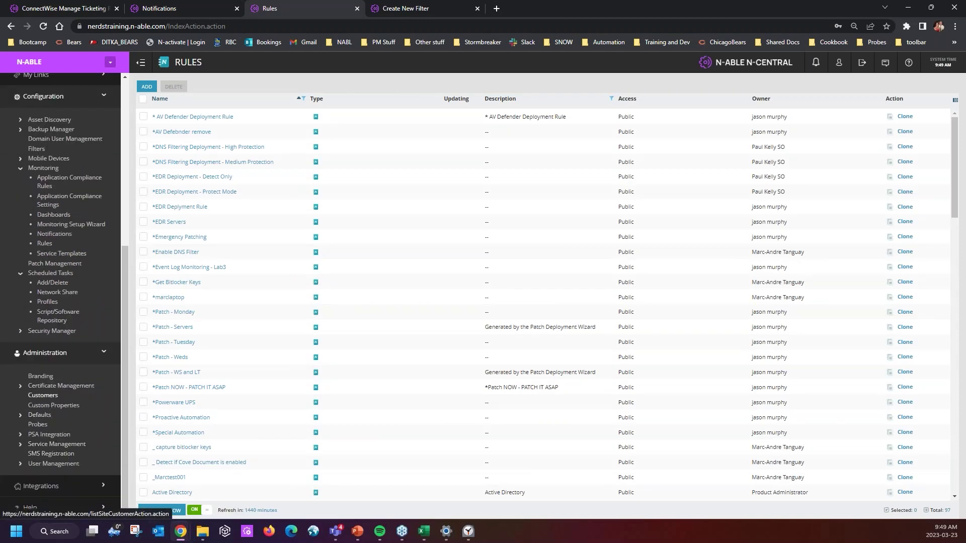
{"action": "left_click", "coordinate": [63, 406]}
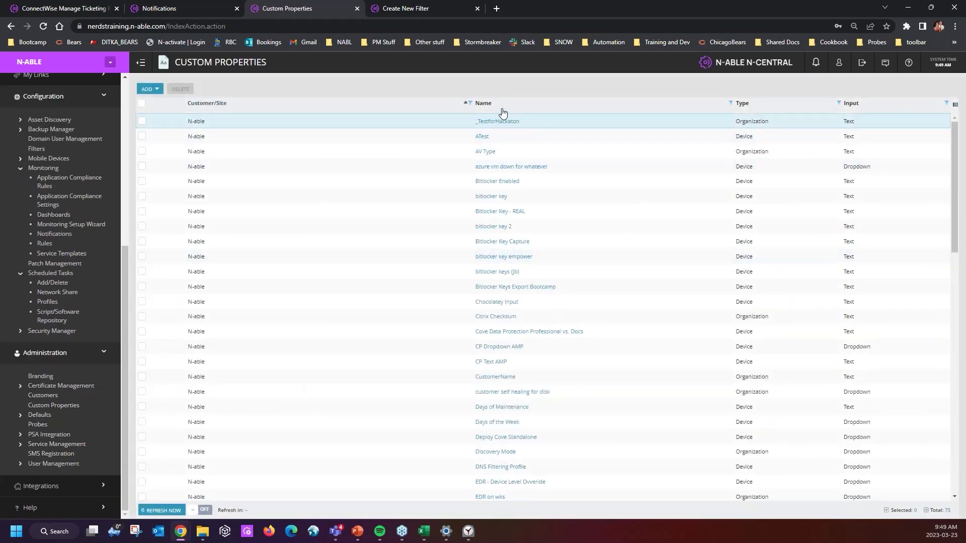
View the CP Dropdown AMP property's values None, Week1 and Week2 for Workstations - Windows
{"action": "scroll", "coordinate": [492, 349], "scroll_direction": "down", "scroll_amount": 1}
{"action": "left_click", "coordinate": [499, 247]}
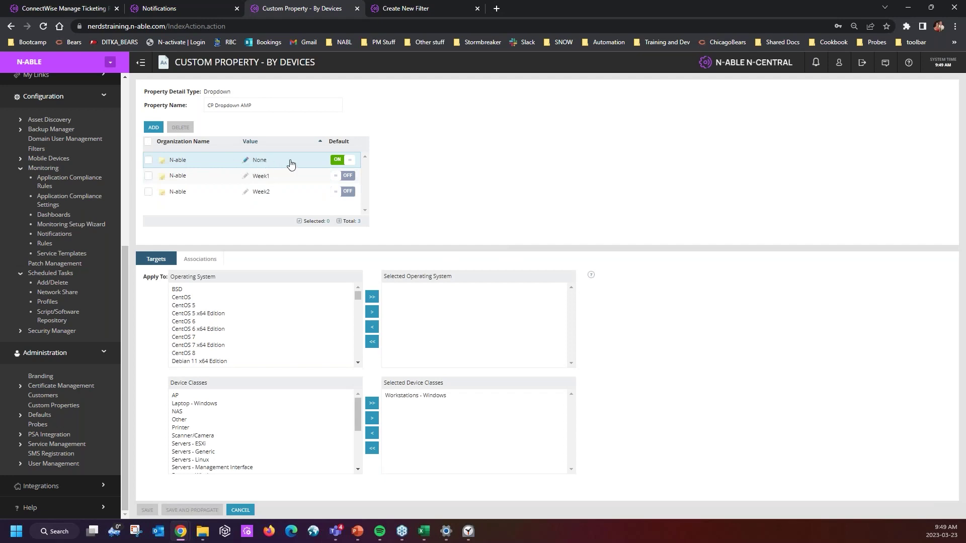
{"action": "scroll", "coordinate": [101, 302], "scroll_direction": "up", "scroll_amount": 4}
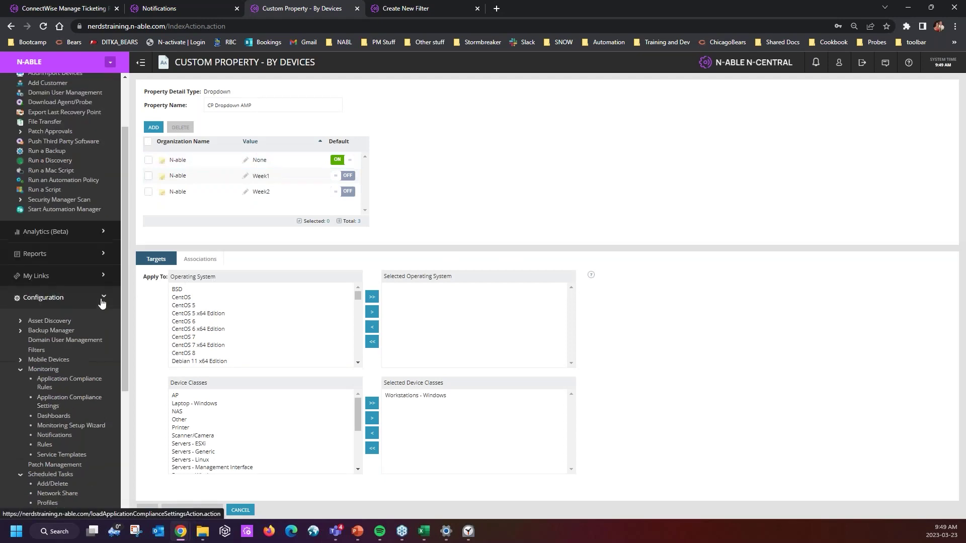
{"action": "scroll", "coordinate": [58, 408], "scroll_direction": "down", "scroll_amount": 2}
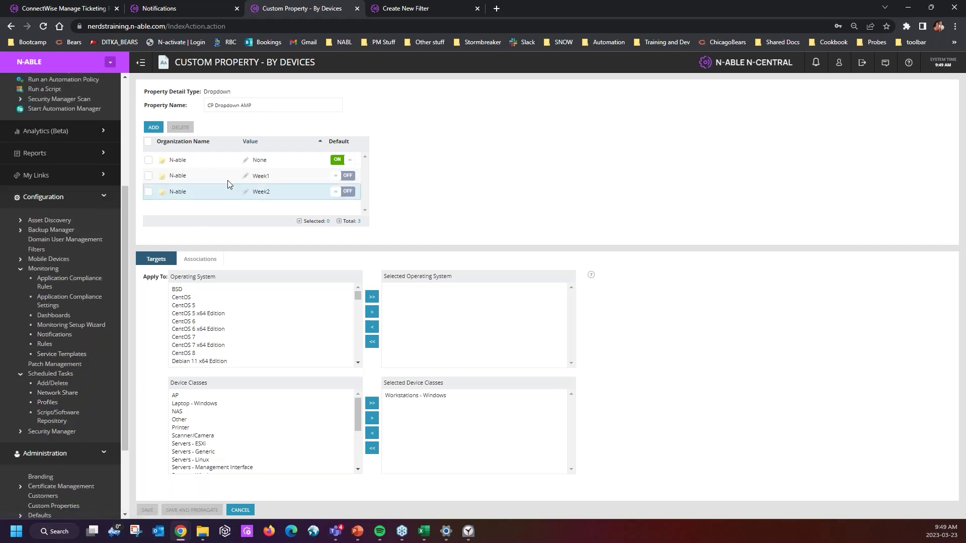
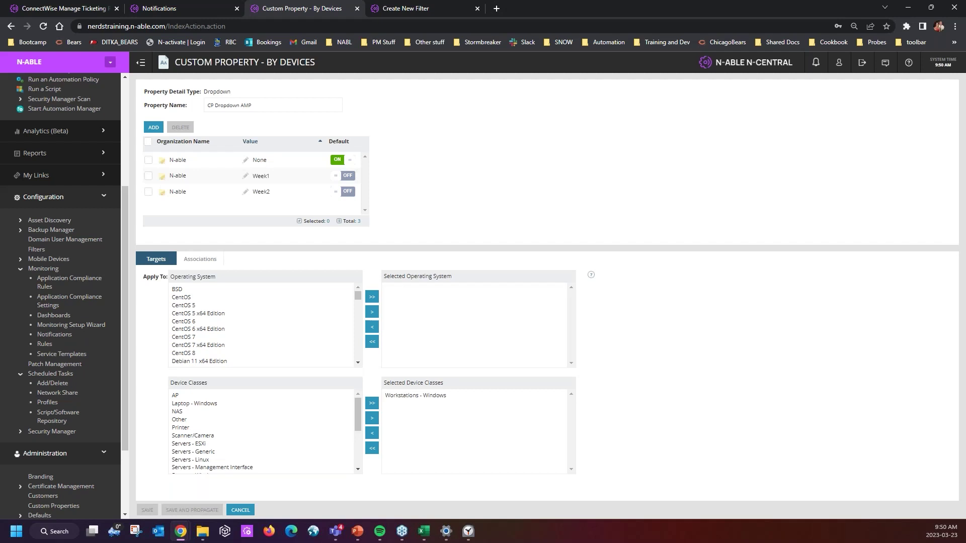
Open Configuration > Monitoring > Rules and scroll through the 97 rules, including the patch rules
{"action": "left_click", "coordinate": [45, 345]}
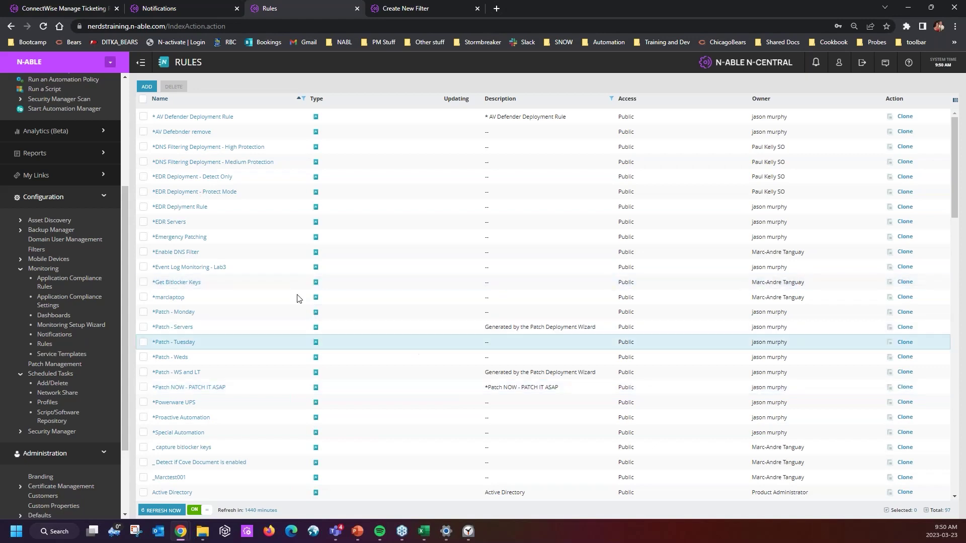
{"action": "scroll", "coordinate": [194, 242], "scroll_direction": "down", "scroll_amount": 3}
{"action": "scroll", "coordinate": [201, 293], "scroll_direction": "up", "scroll_amount": 2}
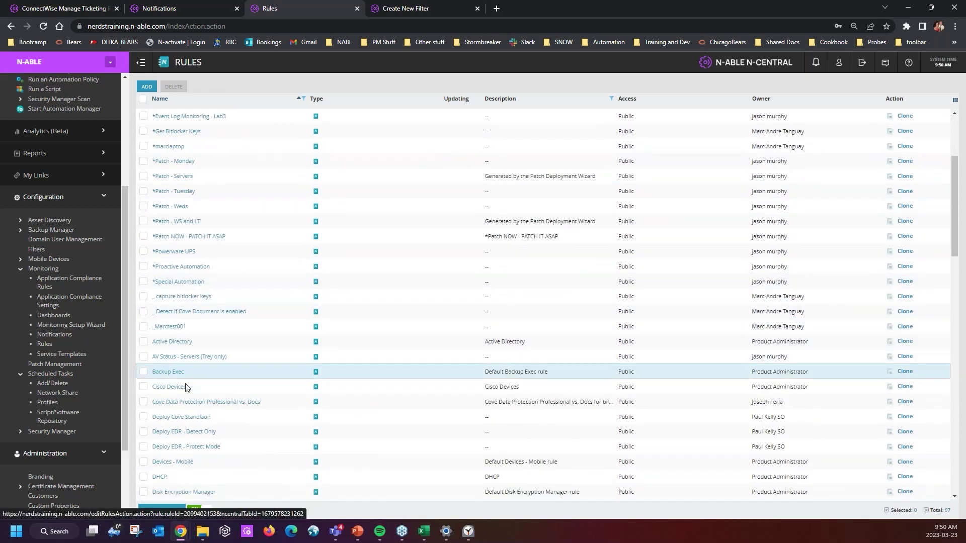
{"action": "scroll", "coordinate": [186, 395], "scroll_direction": "up", "scroll_amount": 1}
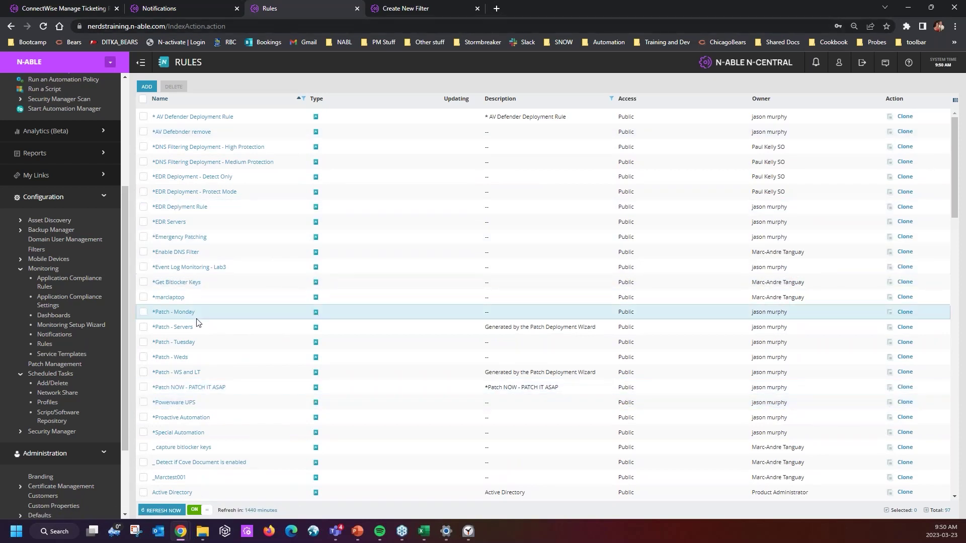
Switch to the Z-EMPOWER SO customer and display its two rules
{"action": "left_click", "coordinate": [210, 7]}
{"action": "left_click", "coordinate": [108, 63]}
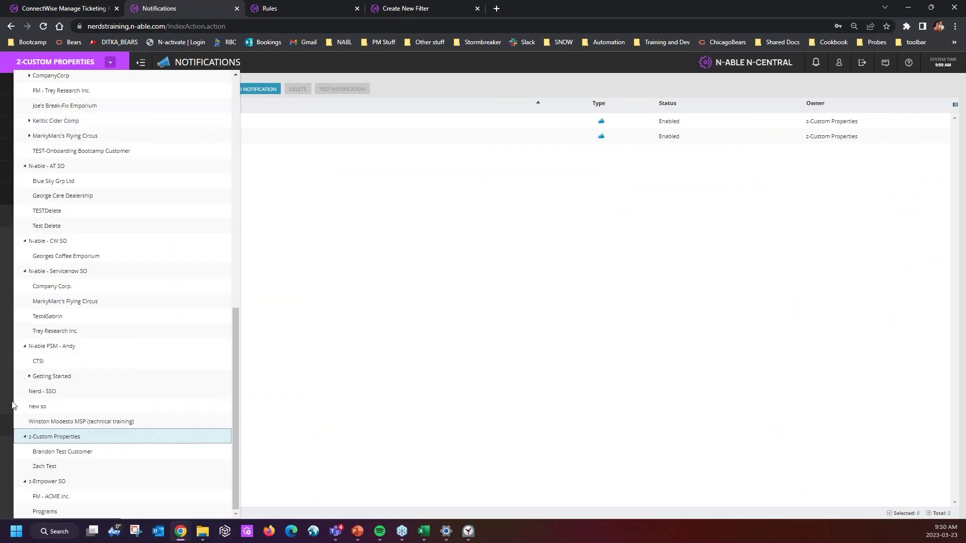
{"action": "left_click", "coordinate": [44, 479]}
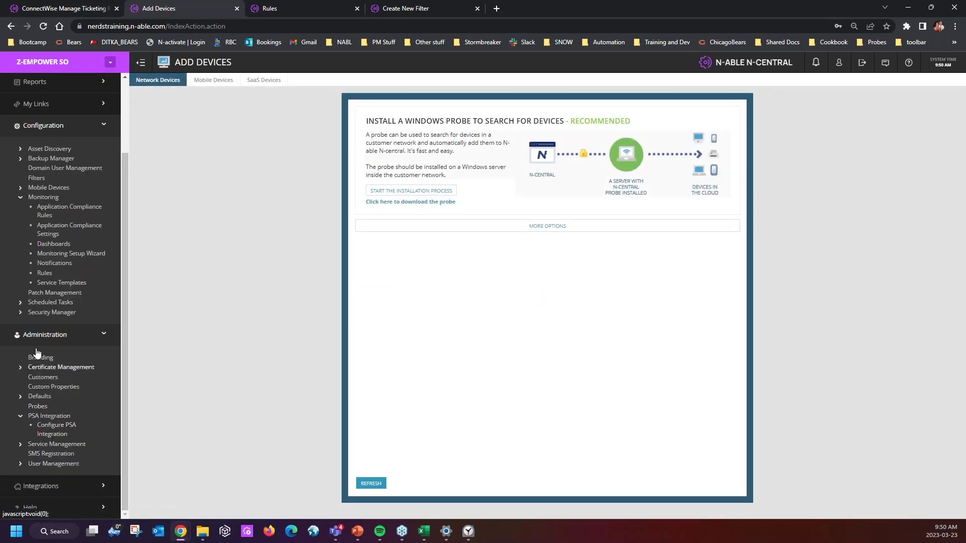
{"action": "left_click", "coordinate": [44, 272]}
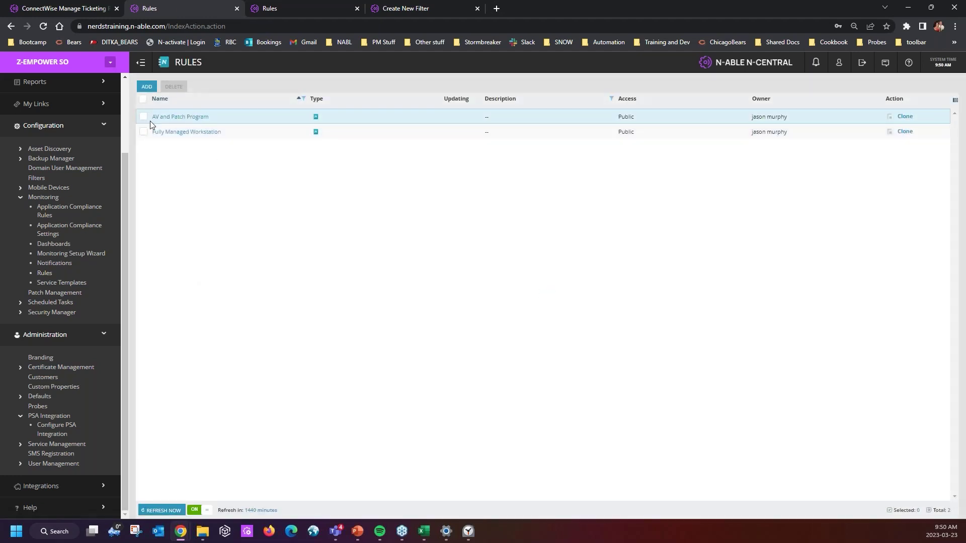
Add and save a new public rule named 'Advanced Service offering'
{"action": "left_click", "coordinate": [193, 116]}
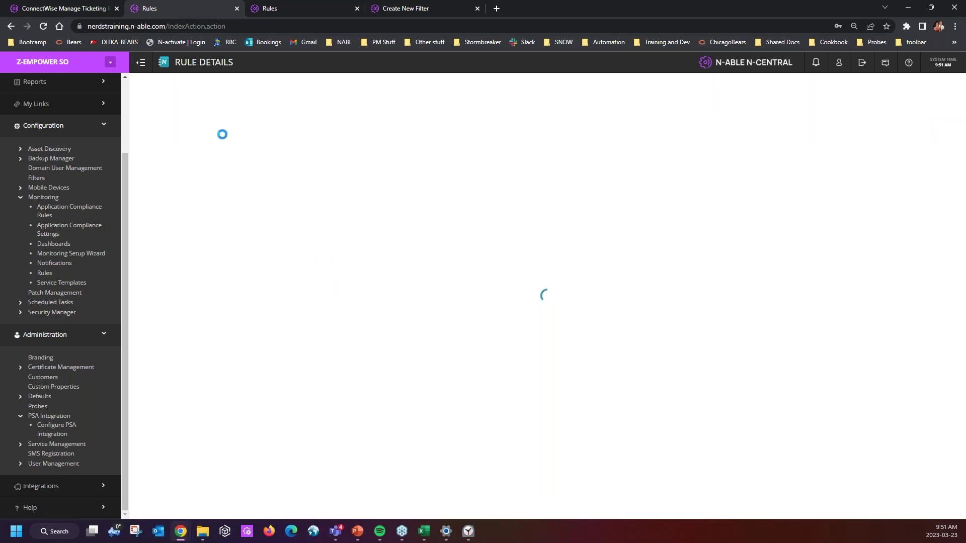
{"action": "left_click", "coordinate": [235, 106]}
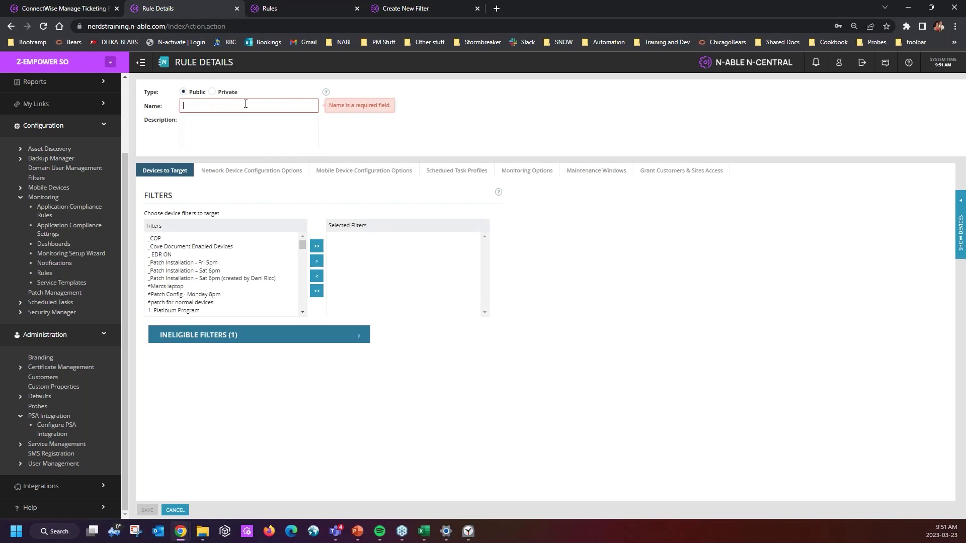
{"action": "type", "text": "Advance"}
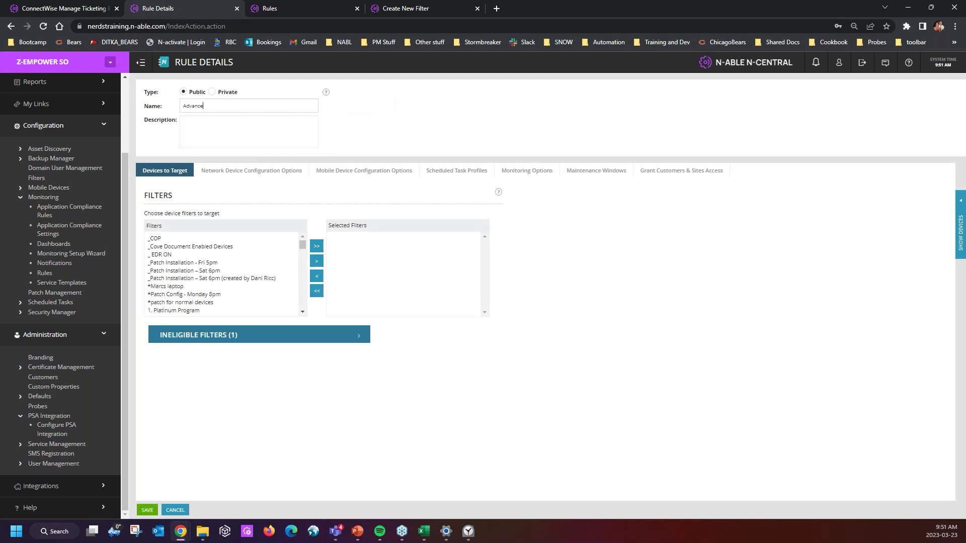
{"action": "type", "text": "d Service offering"}
{"action": "key", "text": "Return"}
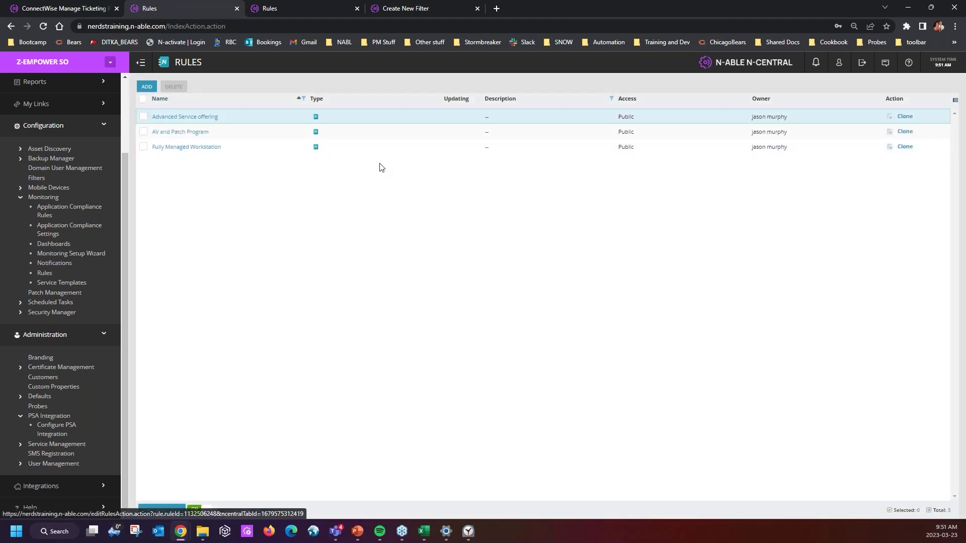
Review the Advanced Service offering rule's task profiles, monitoring options, maintenance windows, filters and access settings
{"action": "left_click", "coordinate": [214, 116]}
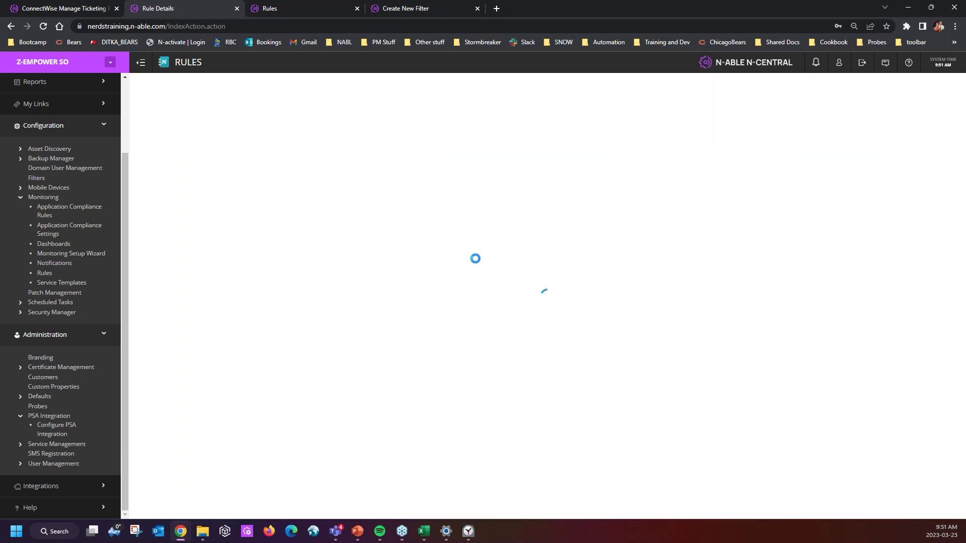
{"action": "left_click_drag", "start_coordinate": [302, 246], "coordinate": [302, 273]}
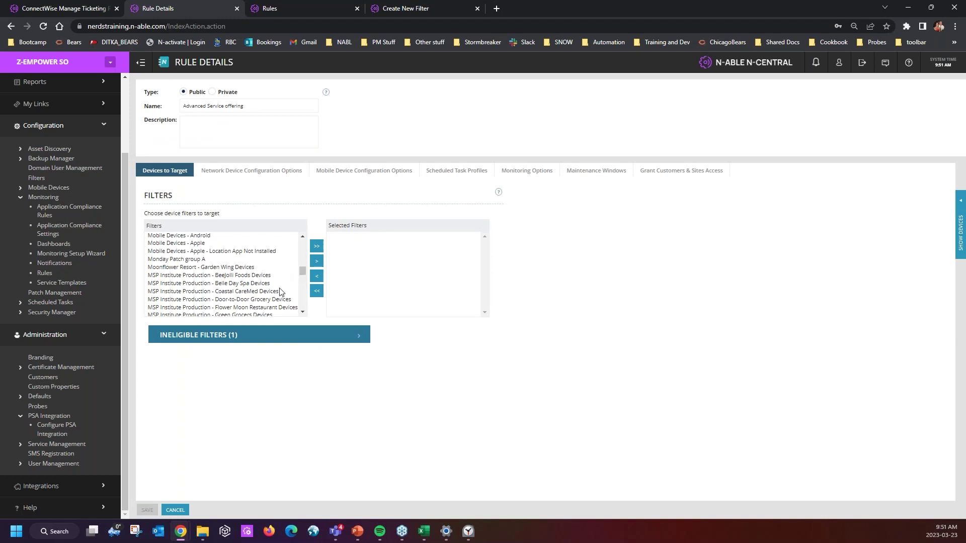
{"action": "left_click", "coordinate": [463, 171]}
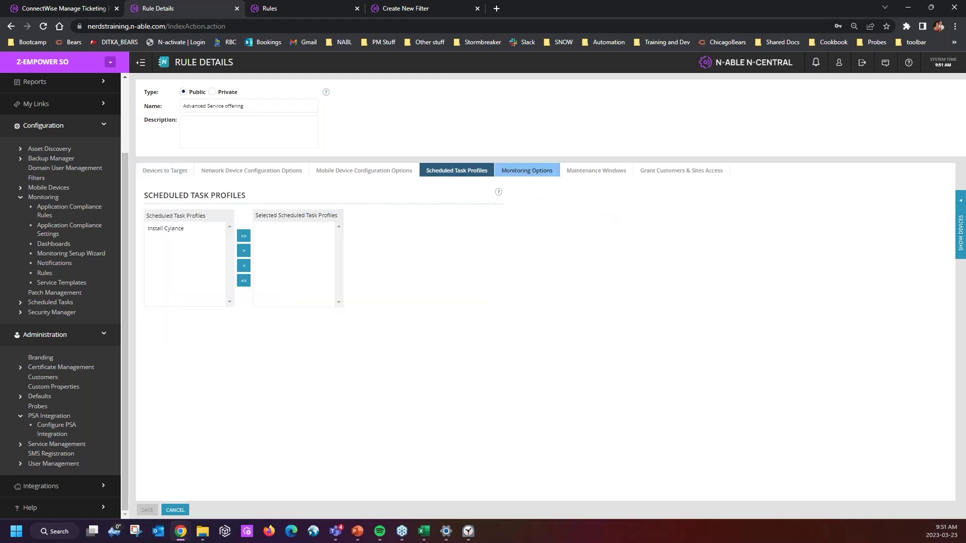
{"action": "left_click", "coordinate": [536, 176]}
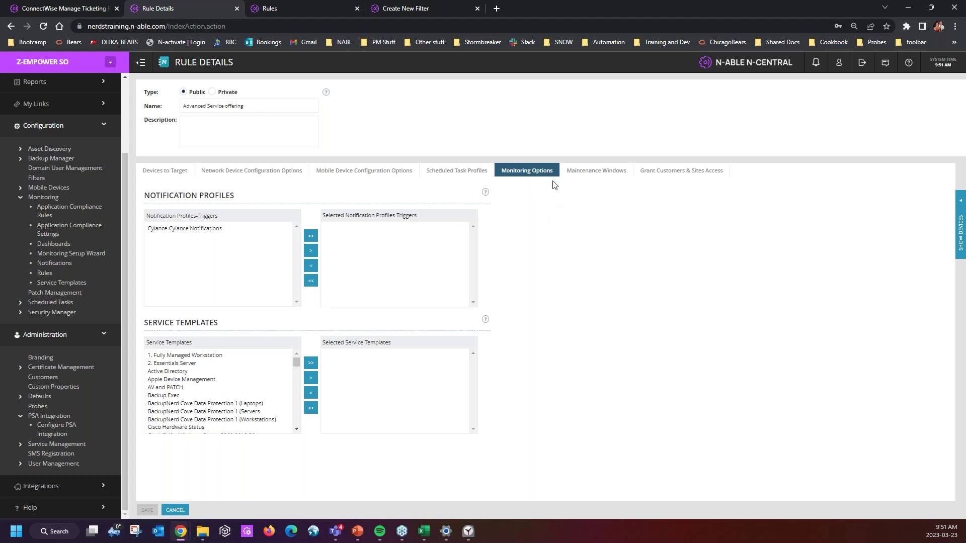
{"action": "left_click", "coordinate": [591, 174]}
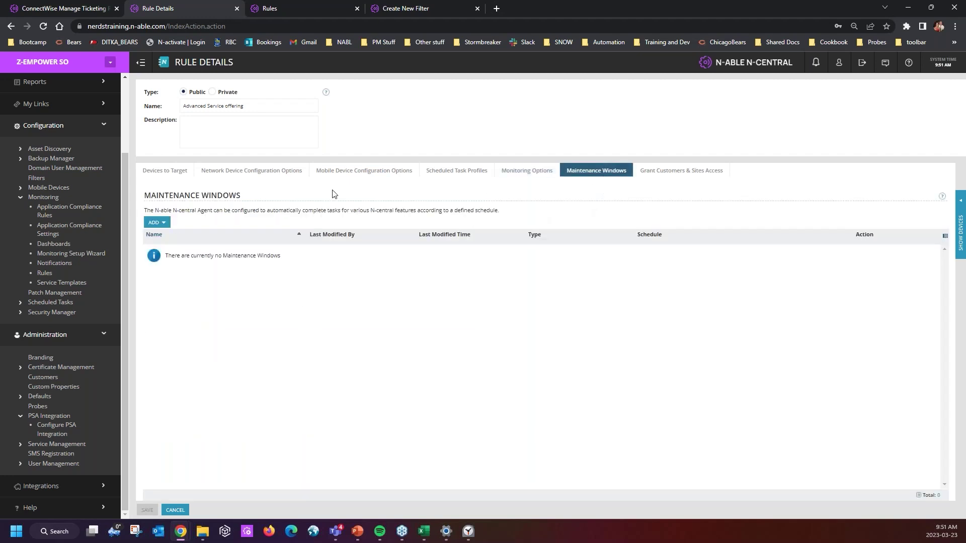
{"action": "left_click", "coordinate": [186, 175]}
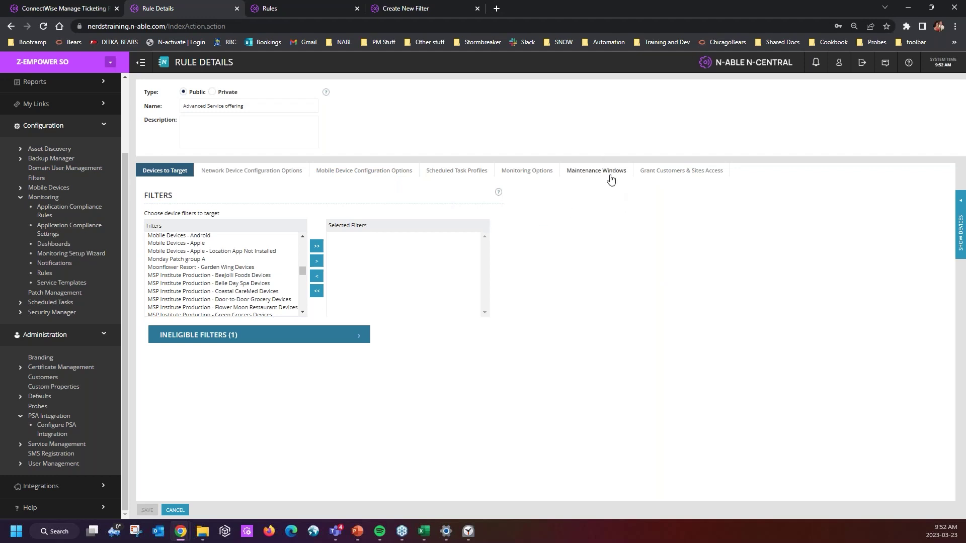
{"action": "left_click", "coordinate": [659, 171]}
{"action": "left_click", "coordinate": [436, 171]}
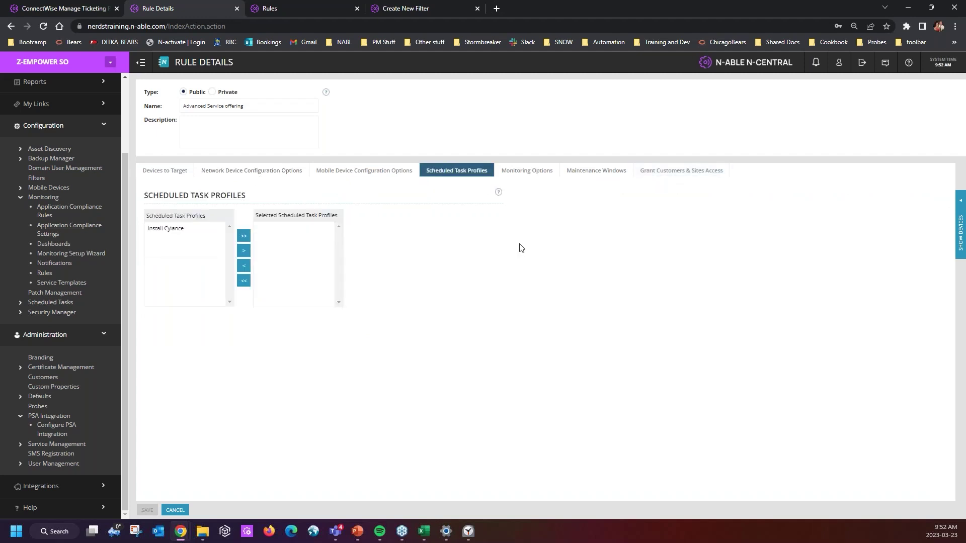
Rename the rule to 'Advanced Service offering - Monitoring'
{"action": "left_click", "coordinate": [266, 106]}
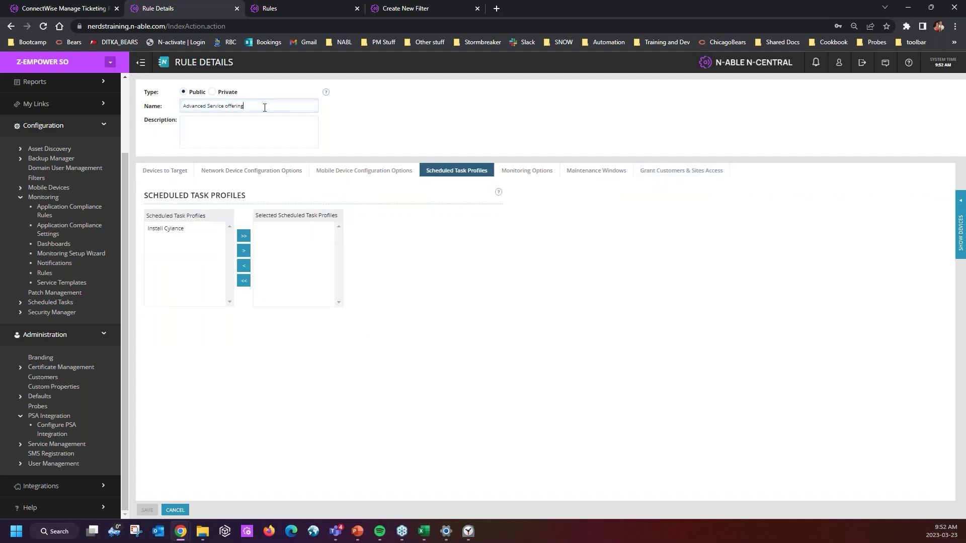
{"action": "key", "text": "ctrl+a"}
{"action": "left_click", "coordinate": [255, 106]}
{"action": "type", "text": "- Moni"}
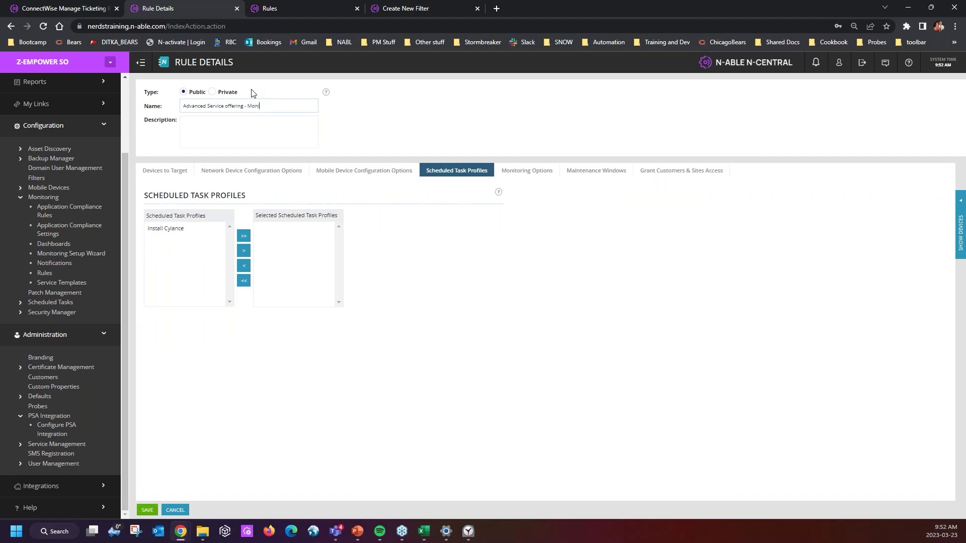
{"action": "type", "text": "toring"}
Add Cylance-Cylance Notifications and the N-able Backup Manager Monitoring on Workstations template
{"action": "left_click", "coordinate": [546, 175]}
{"action": "left_click", "coordinate": [199, 229]}
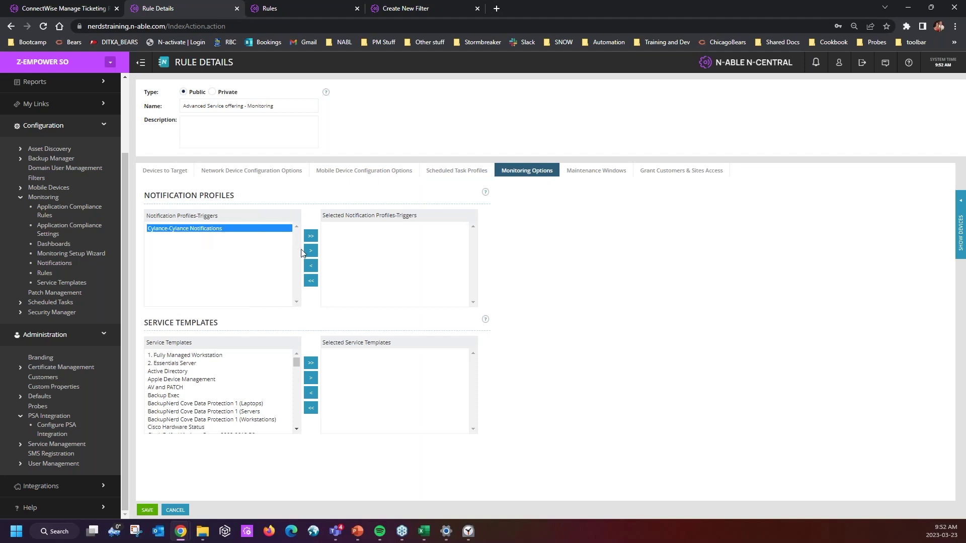
{"action": "left_click", "coordinate": [311, 250]}
{"action": "scroll", "coordinate": [297, 375], "scroll_direction": "down", "scroll_amount": 6}
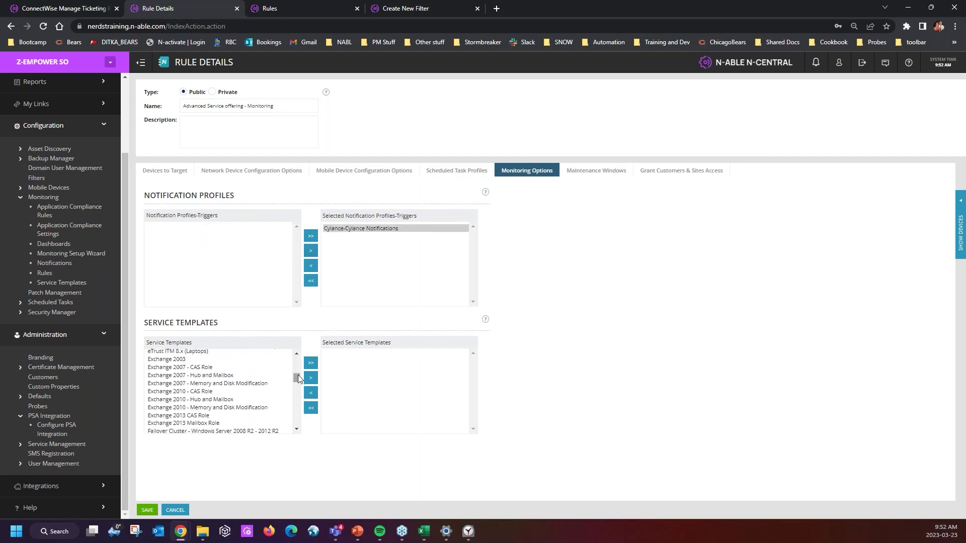
{"action": "left_click", "coordinate": [231, 408]}
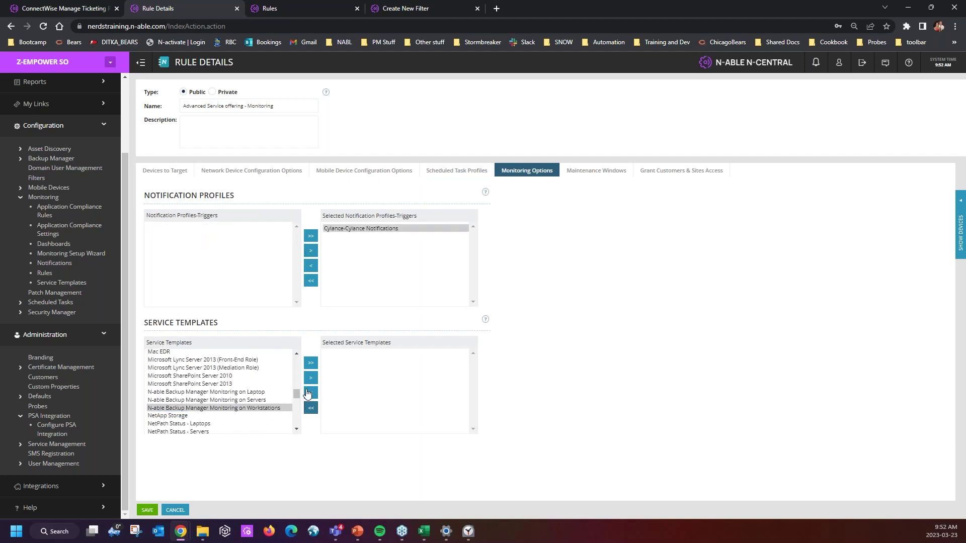
{"action": "left_click", "coordinate": [311, 378]}
Grant access to all customers and sites, add the Belle Day Spa Devices filter, and save
{"action": "left_click", "coordinate": [661, 172]}
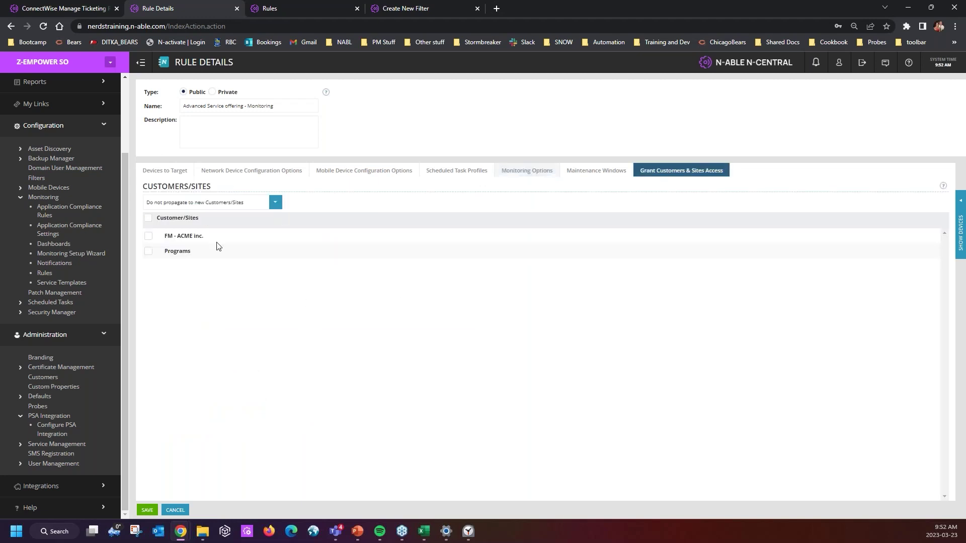
{"action": "left_click", "coordinate": [148, 219]}
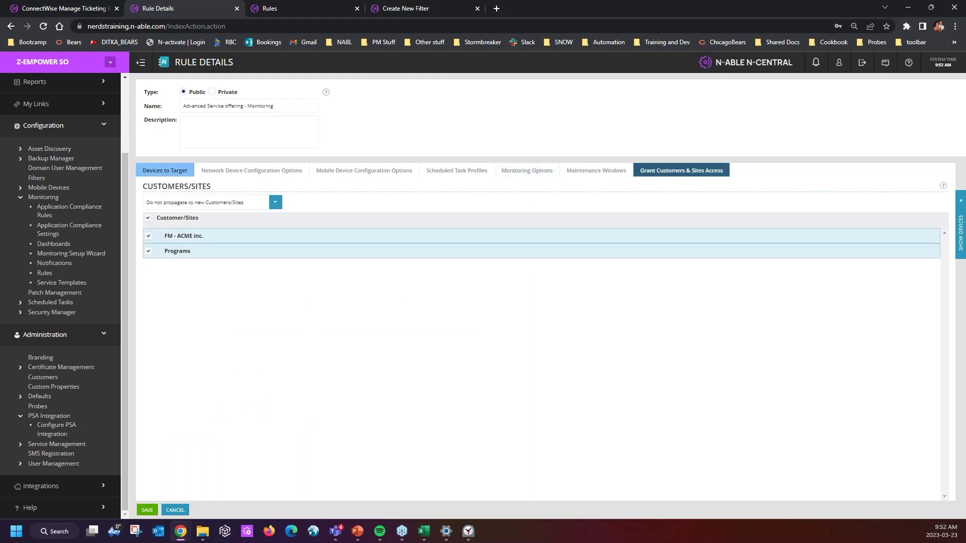
{"action": "left_click", "coordinate": [165, 171]}
{"action": "left_click", "coordinate": [207, 283]}
{"action": "left_click", "coordinate": [317, 260]}
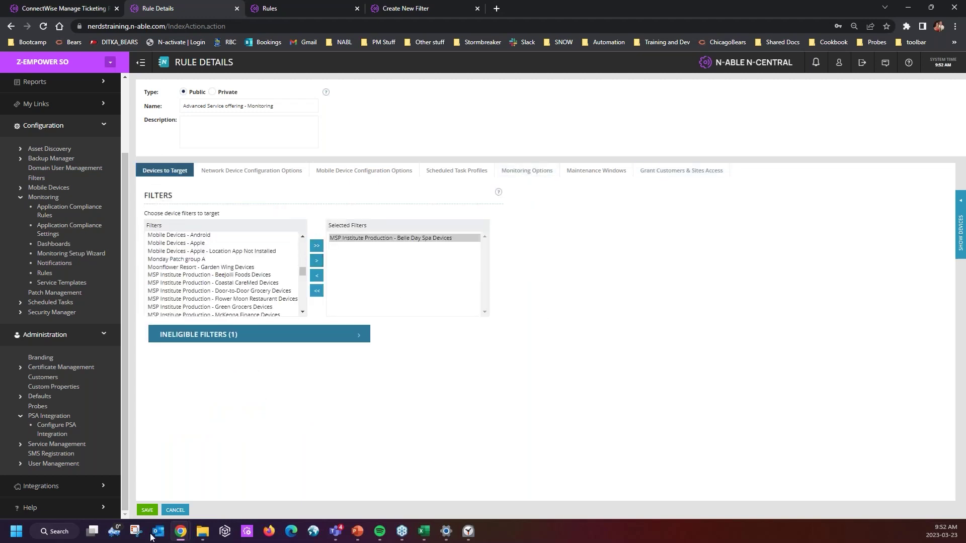
{"action": "left_click", "coordinate": [147, 510]}
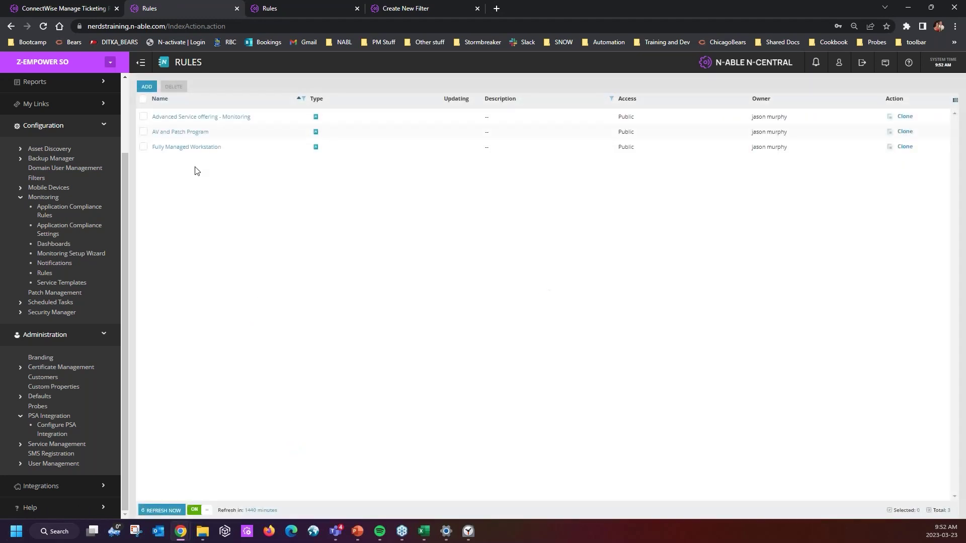
{"action": "left_click", "coordinate": [246, 119]}
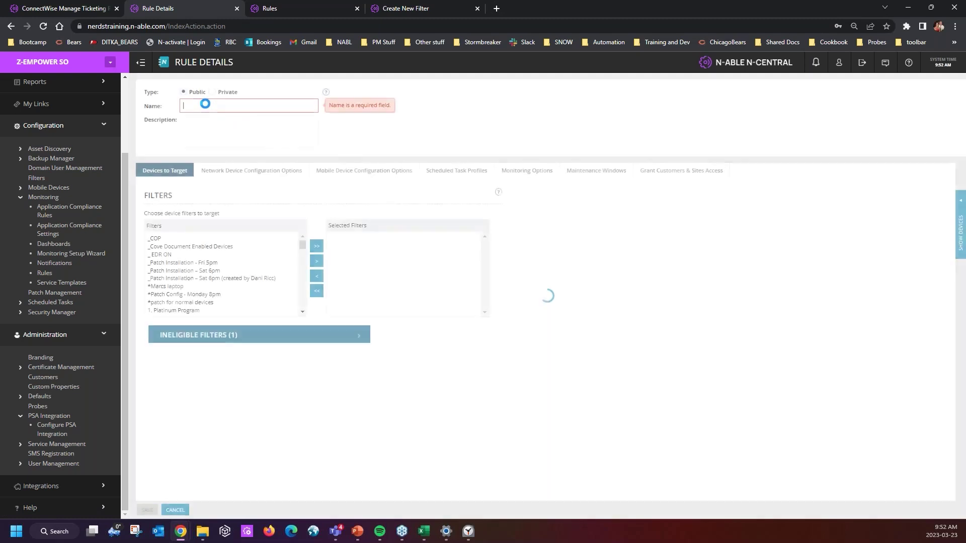
Name the new rule 'Advanced Services offering - Automation' and target the _Patch Installation – Sat 6pm filter
{"action": "type", "text": "Acvanced "}
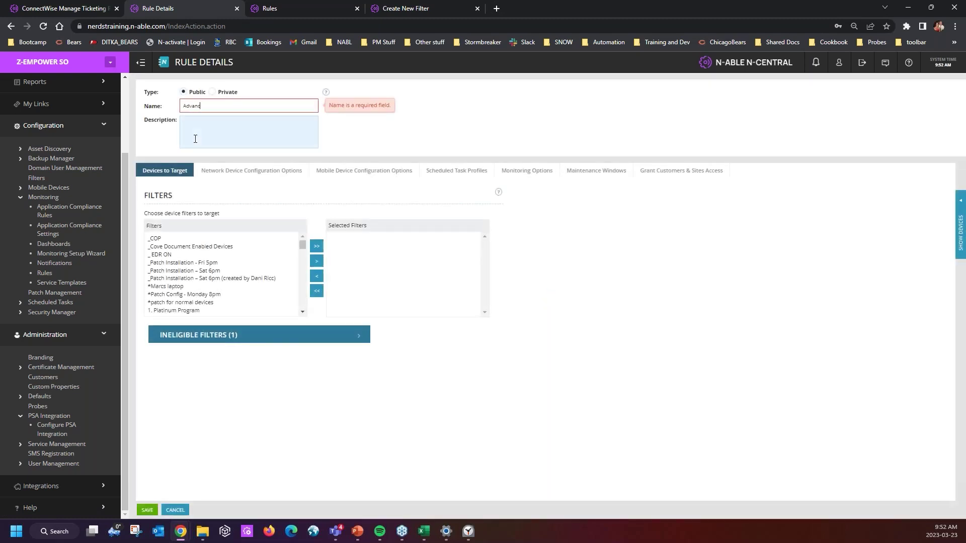
{"action": "type", "text": "Services"}
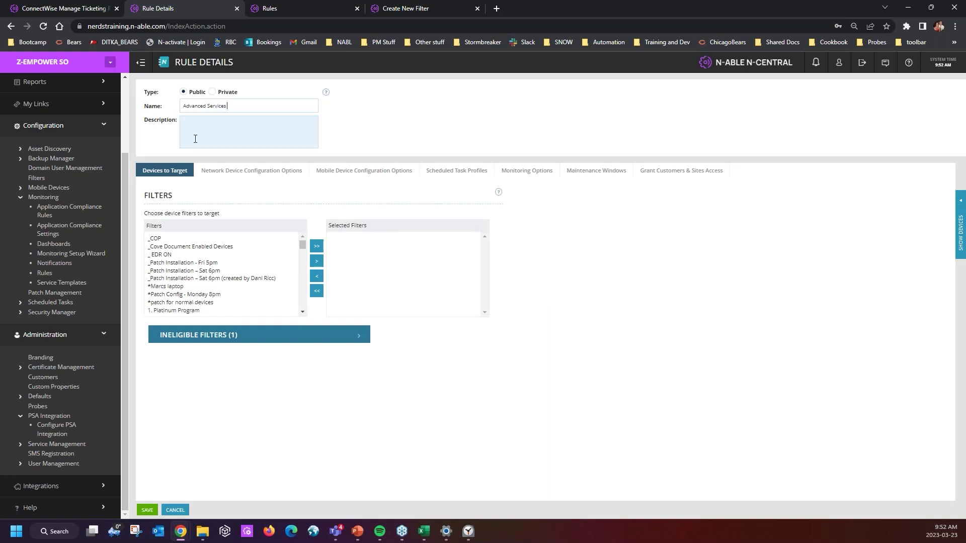
{"action": "type", "text": " offering  - Automa"}
{"action": "left_click", "coordinate": [237, 271]}
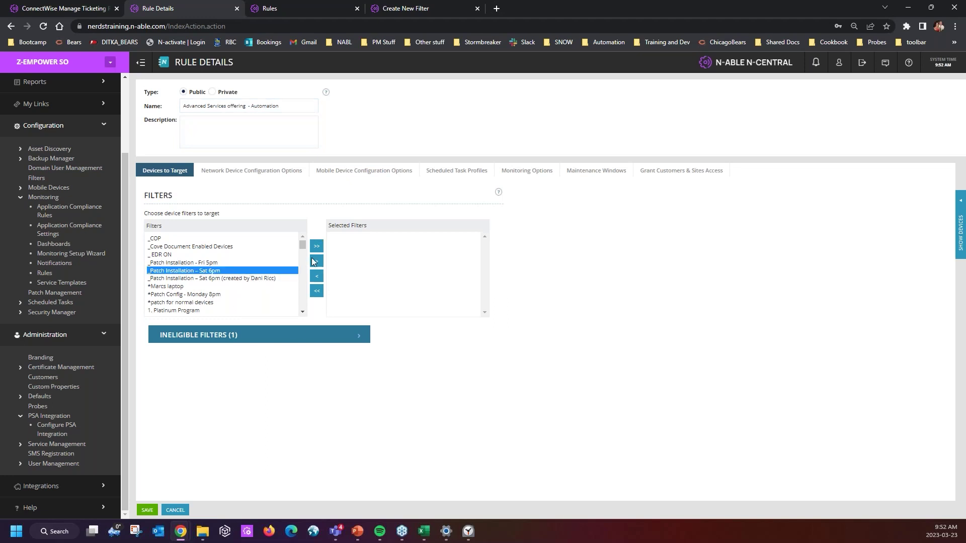
{"action": "left_click", "coordinate": [317, 261]}
Add the Install Cylance task profile, grant FM - ACME Inc. access, and save the rule
{"action": "left_click", "coordinate": [456, 173]}
{"action": "left_click", "coordinate": [190, 229]}
{"action": "left_click", "coordinate": [243, 251]}
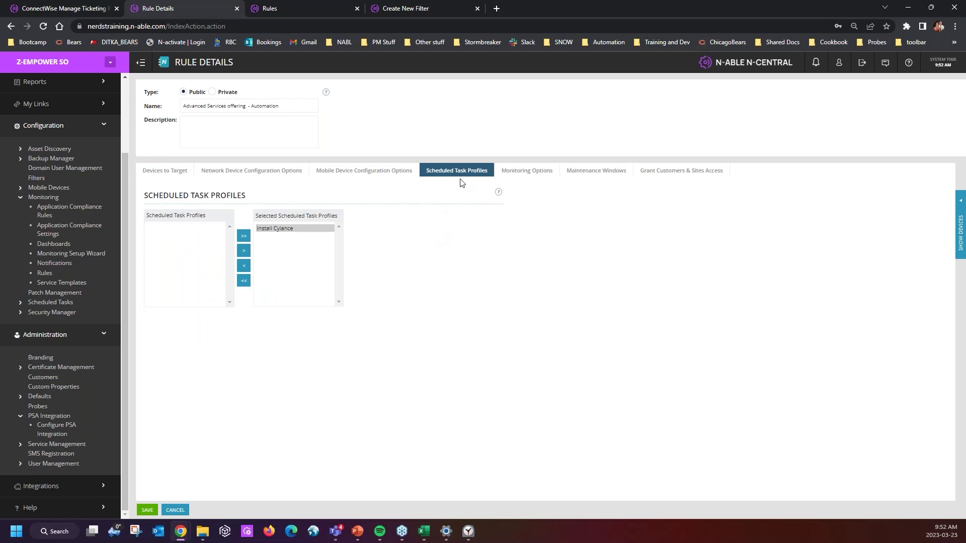
{"action": "left_click", "coordinate": [686, 171]}
{"action": "left_click", "coordinate": [148, 236]}
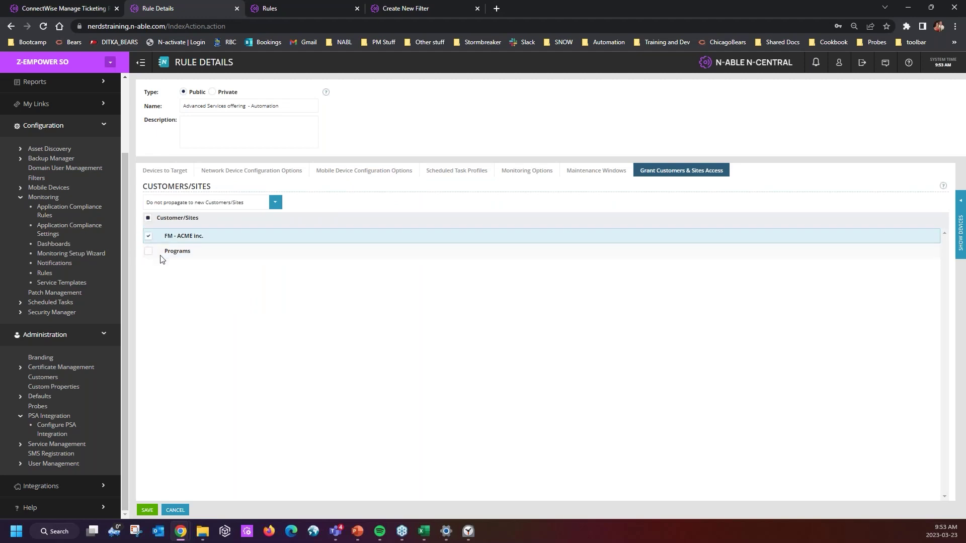
{"action": "left_click", "coordinate": [151, 510]}
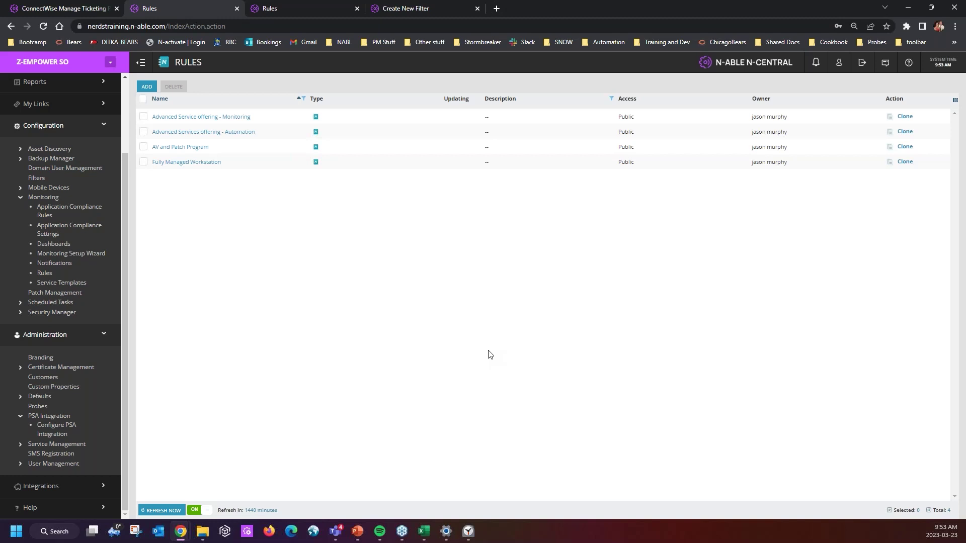
Create rule 'Fully Managed Server -proactive Automation' with the Sat 6pm patch filter, granted to FM - ACME Inc
{"action": "left_click", "coordinate": [146, 87]}
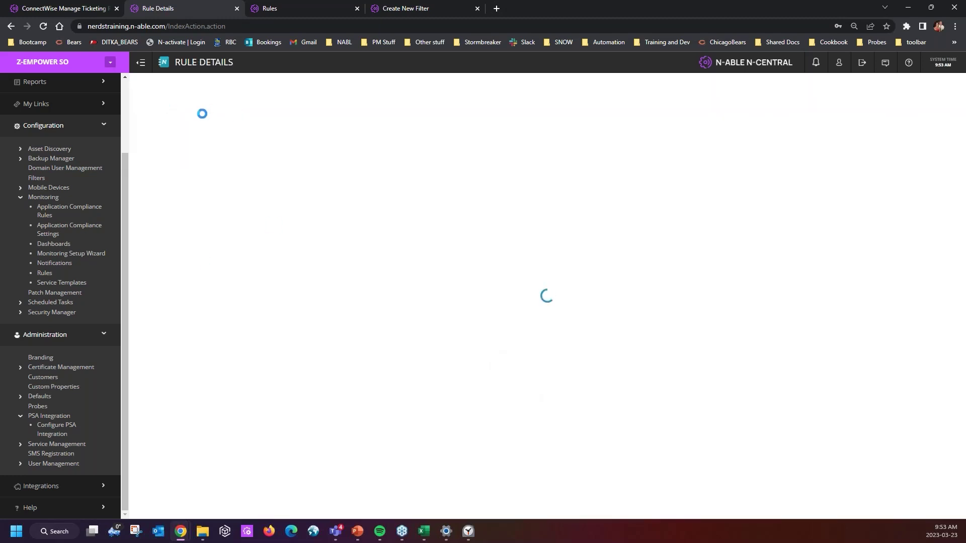
{"action": "type", "text": "Fu"}
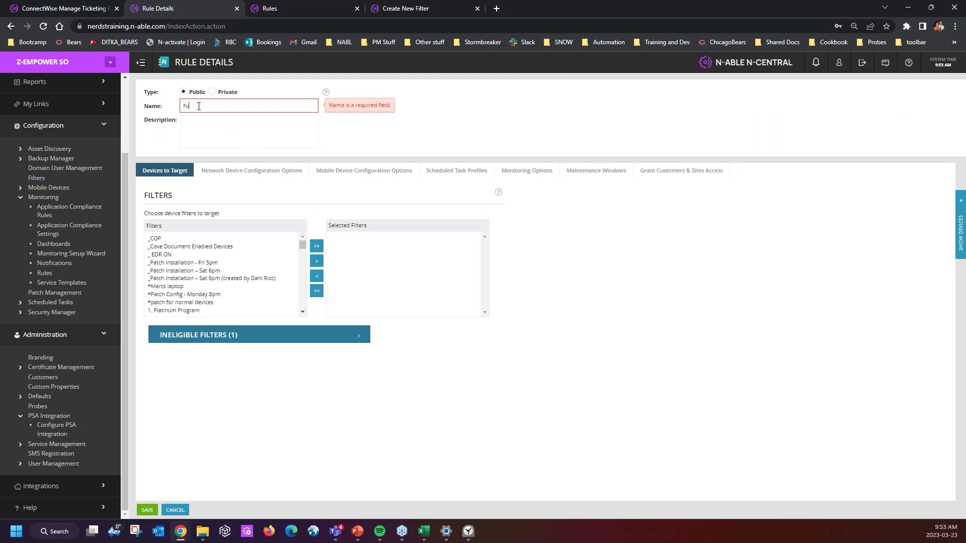
{"action": "type", "text": "lly Managed"}
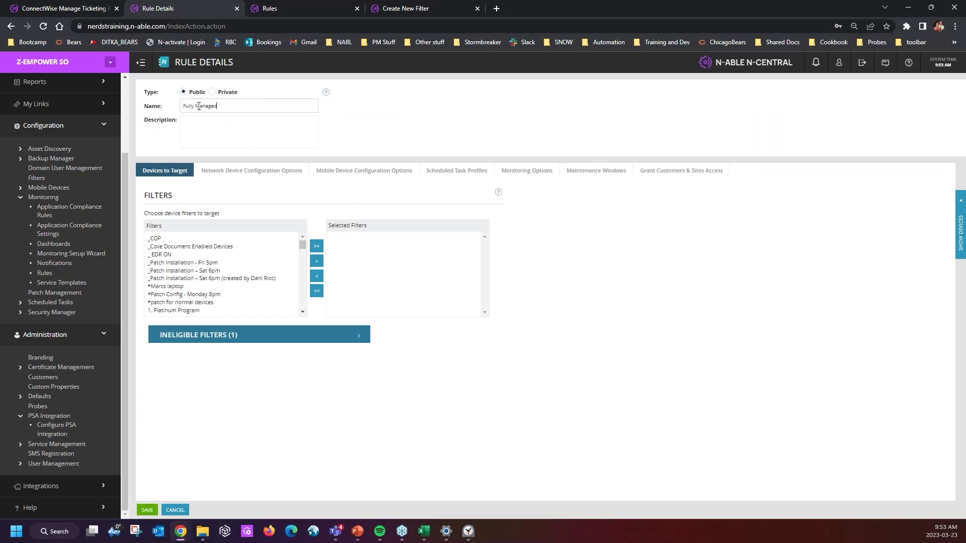
{"action": "type", "text": " Server"}
{"action": "type", "text": "-proatcive AUtomation"}
{"action": "left_click", "coordinate": [267, 272]}
{"action": "left_click", "coordinate": [317, 260]}
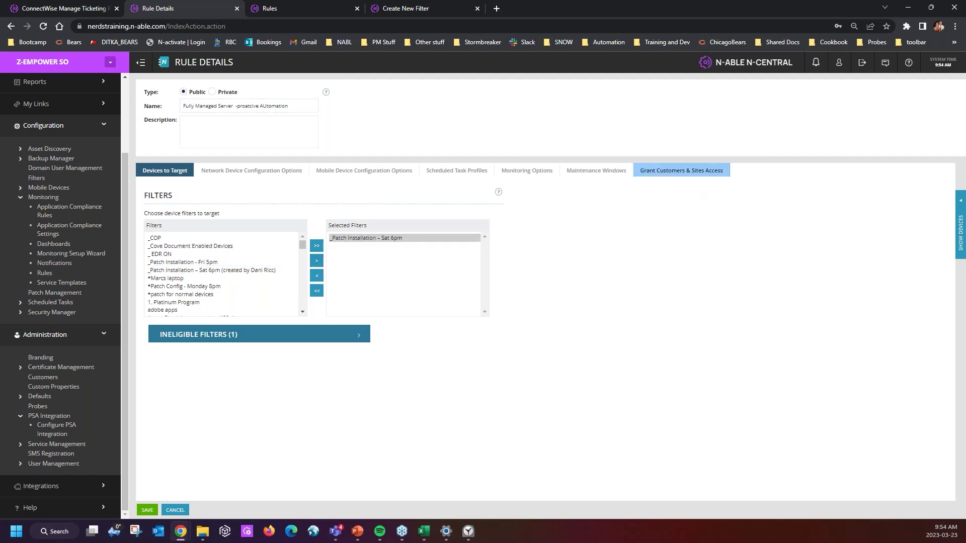
{"action": "left_click", "coordinate": [682, 170]}
{"action": "left_click", "coordinate": [149, 236]}
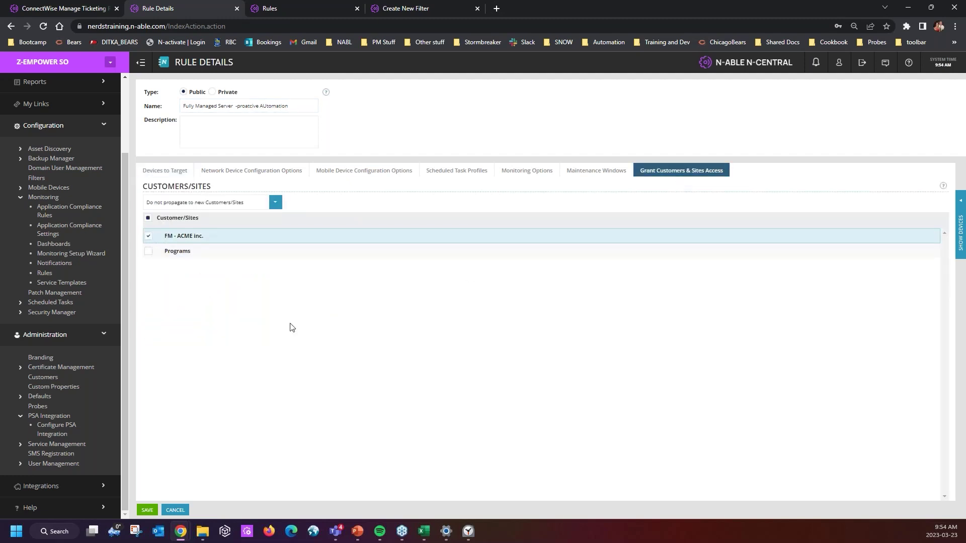
Set the rule to propagate to all new Customers/Sites and toggle the all-customers checkbox
{"action": "left_click", "coordinate": [171, 170]}
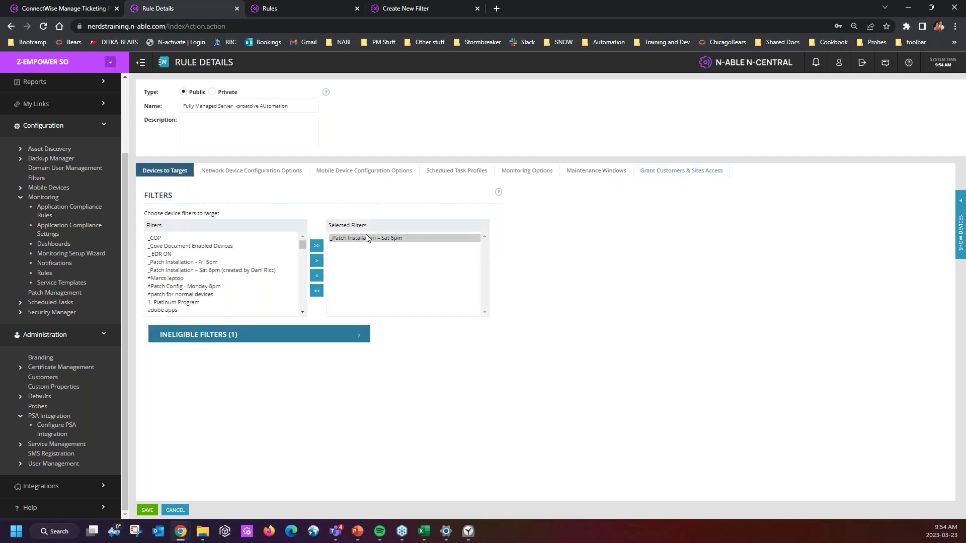
{"action": "left_click", "coordinate": [659, 172]}
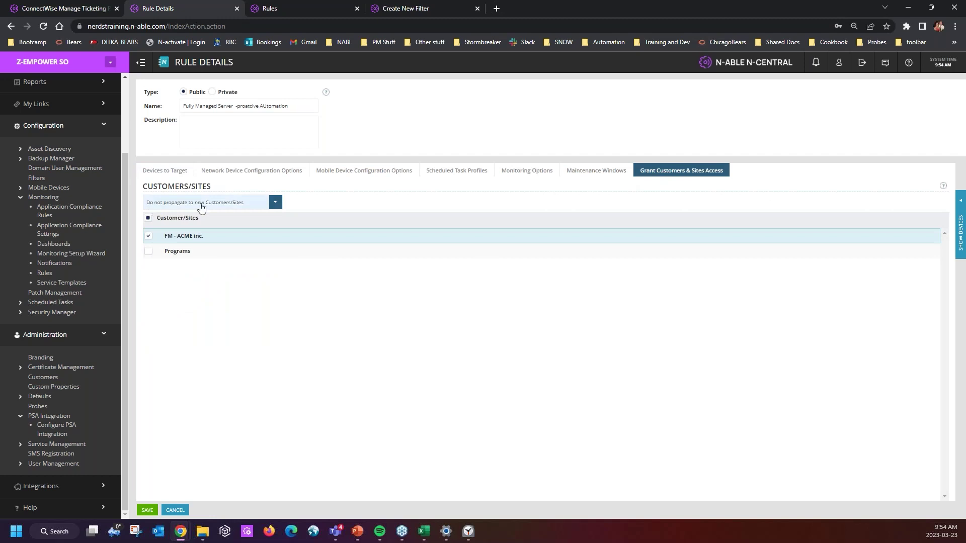
{"action": "left_click", "coordinate": [275, 202]}
{"action": "left_click", "coordinate": [204, 226]}
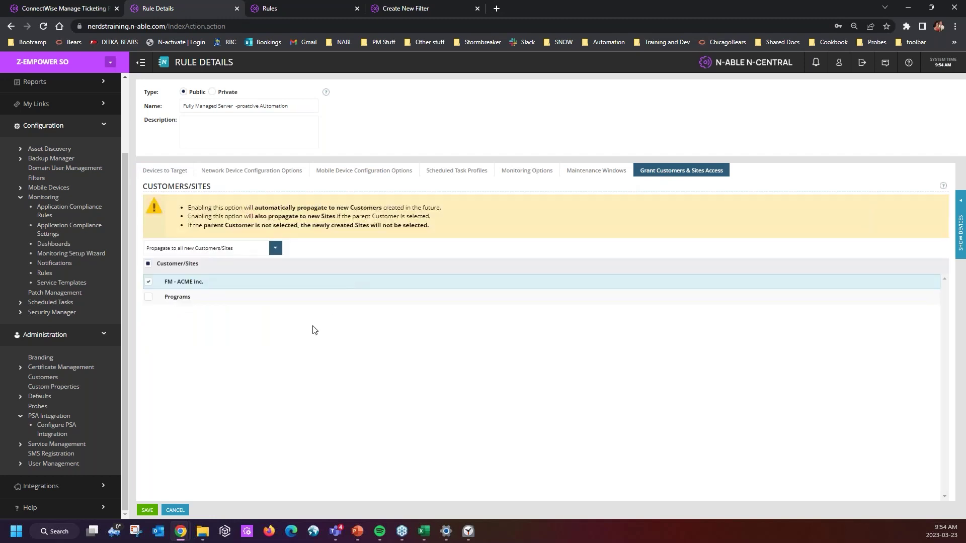
{"action": "left_click", "coordinate": [148, 264]}
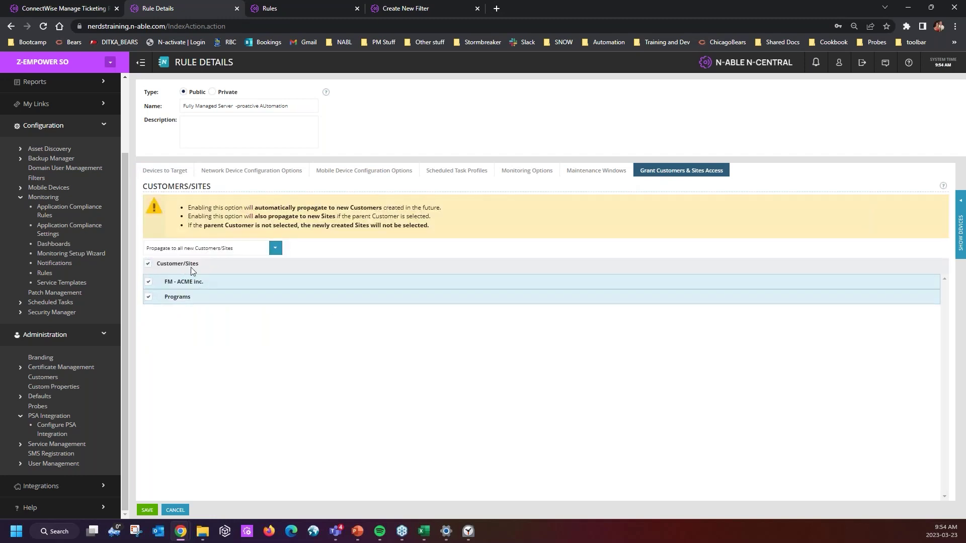
{"action": "left_click", "coordinate": [149, 267]}
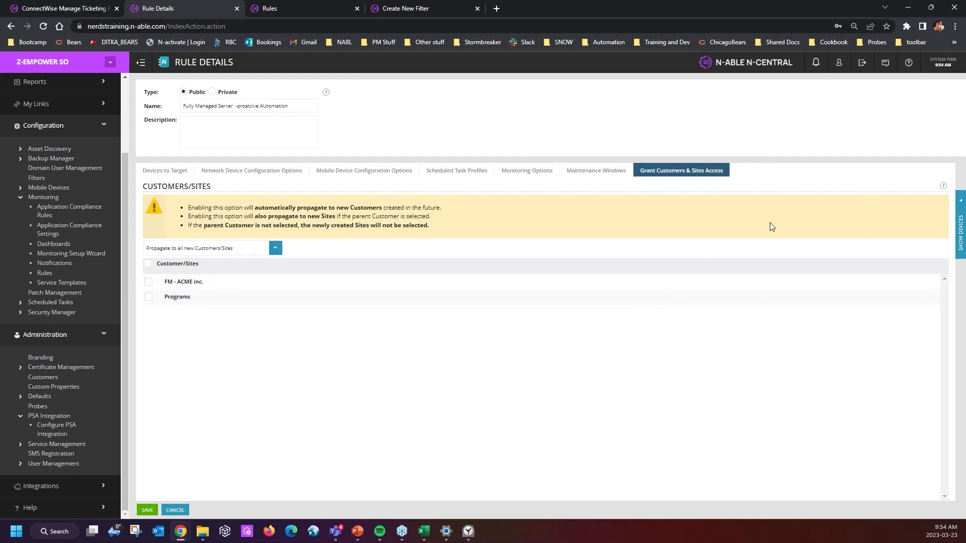
Add the Install Cylance scheduled task profile and save the Fully Managed Server rule
{"action": "left_click", "coordinate": [599, 171]}
{"action": "left_click", "coordinate": [456, 171]}
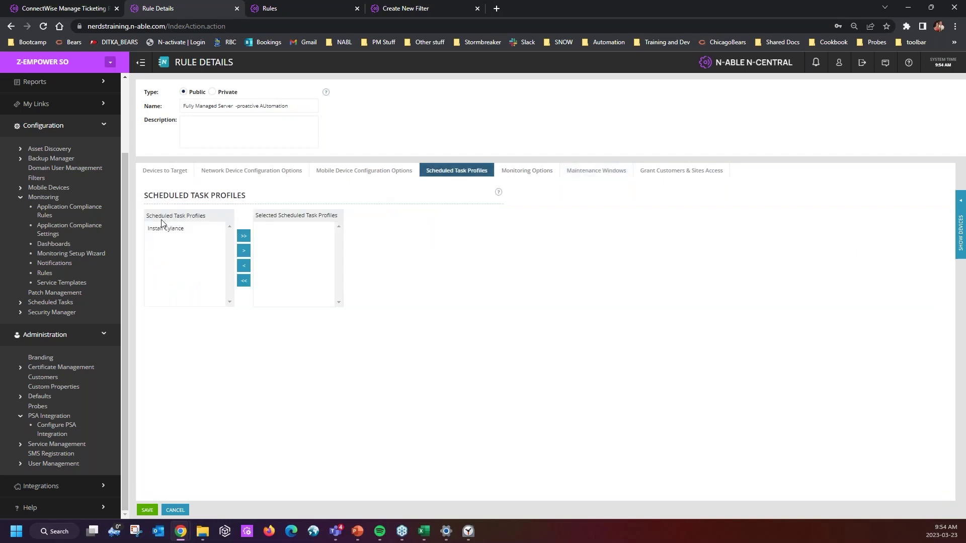
{"action": "left_click", "coordinate": [165, 229]}
{"action": "left_click", "coordinate": [244, 250]}
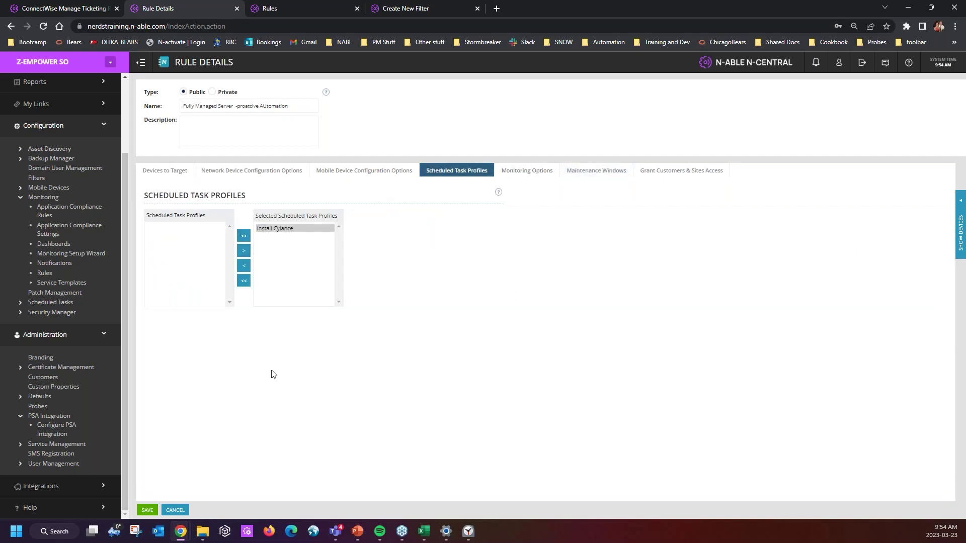
{"action": "left_click", "coordinate": [147, 510]}
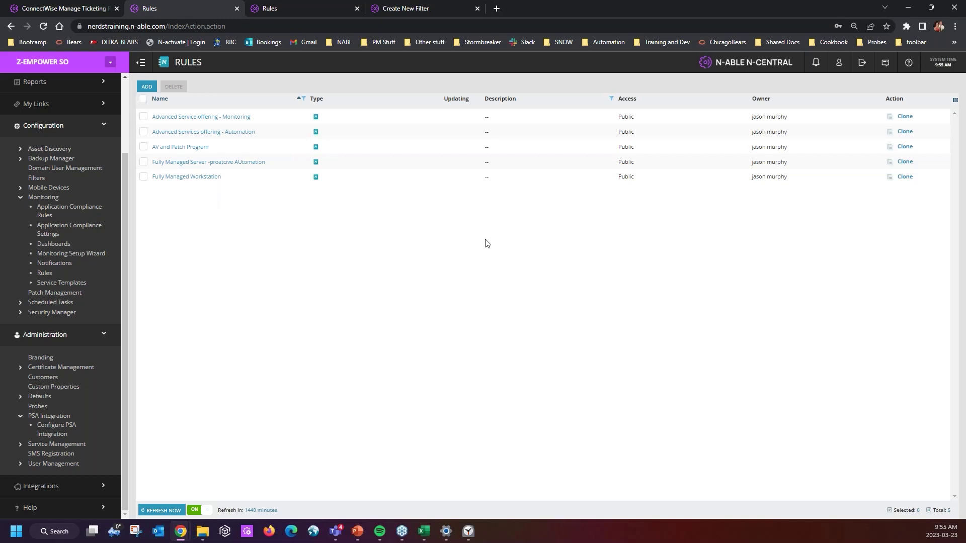
Clone the Workstations - Windows service template and check its SMART Status service
{"action": "left_click", "coordinate": [53, 284]}
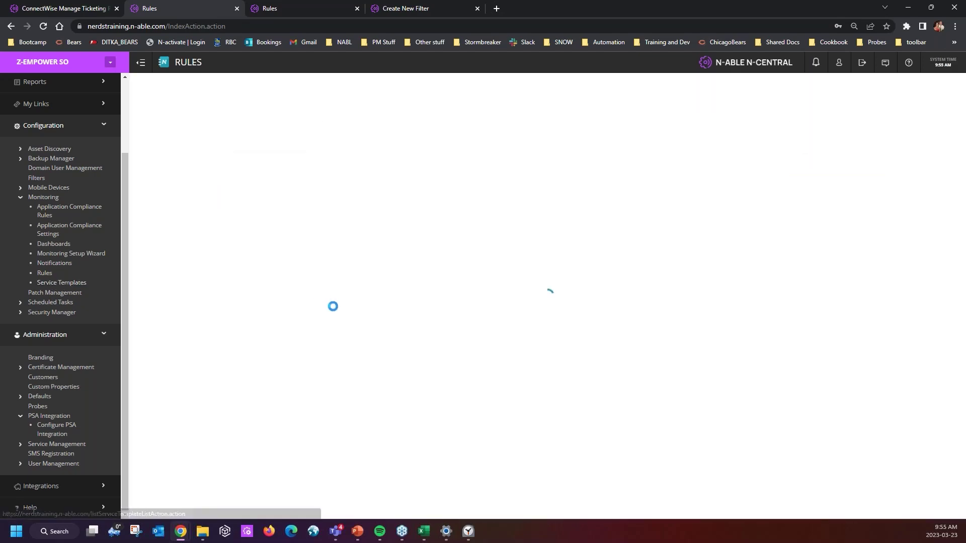
{"action": "scroll", "coordinate": [302, 352], "scroll_direction": "down", "scroll_amount": 15}
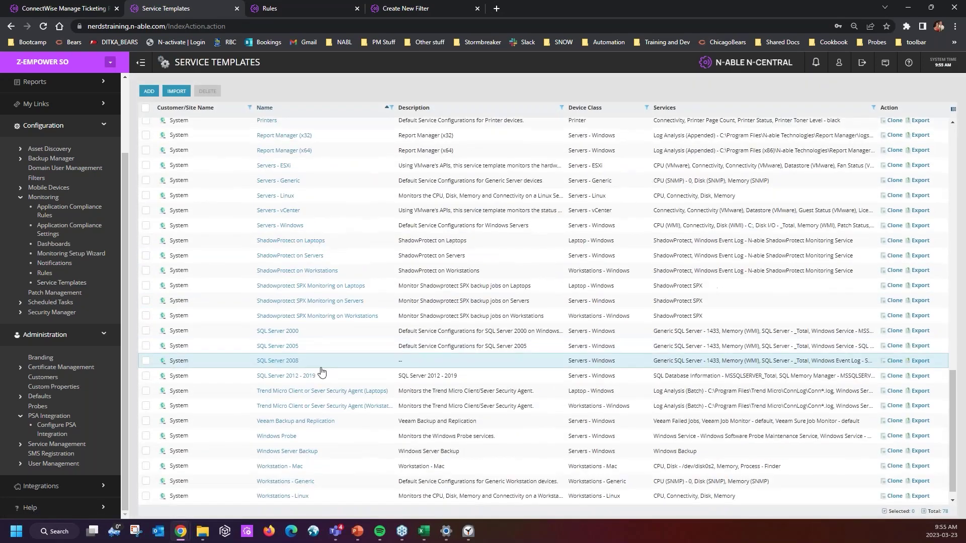
{"action": "left_click", "coordinate": [295, 499]}
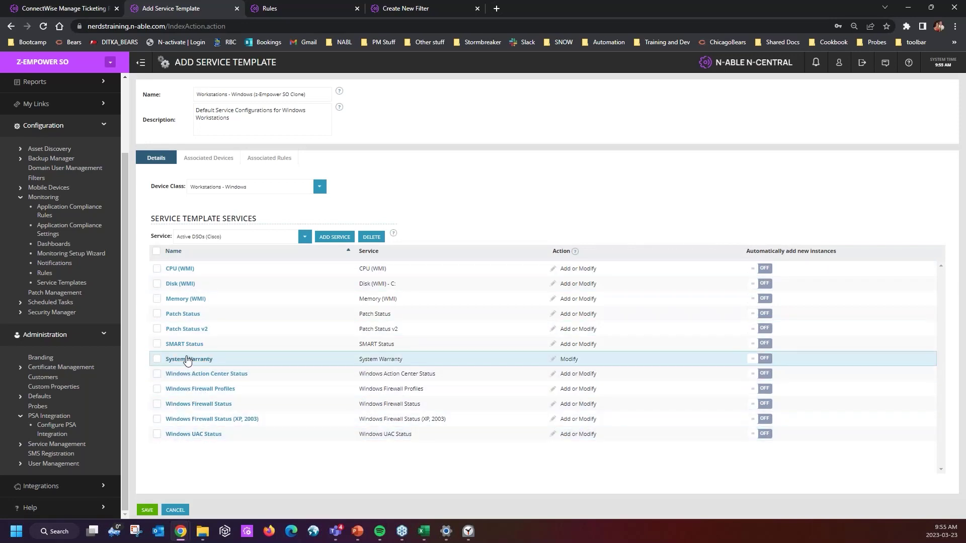
{"action": "left_click", "coordinate": [157, 344]}
{"action": "left_click_drag", "start_coordinate": [397, 349], "coordinate": [310, 349]}
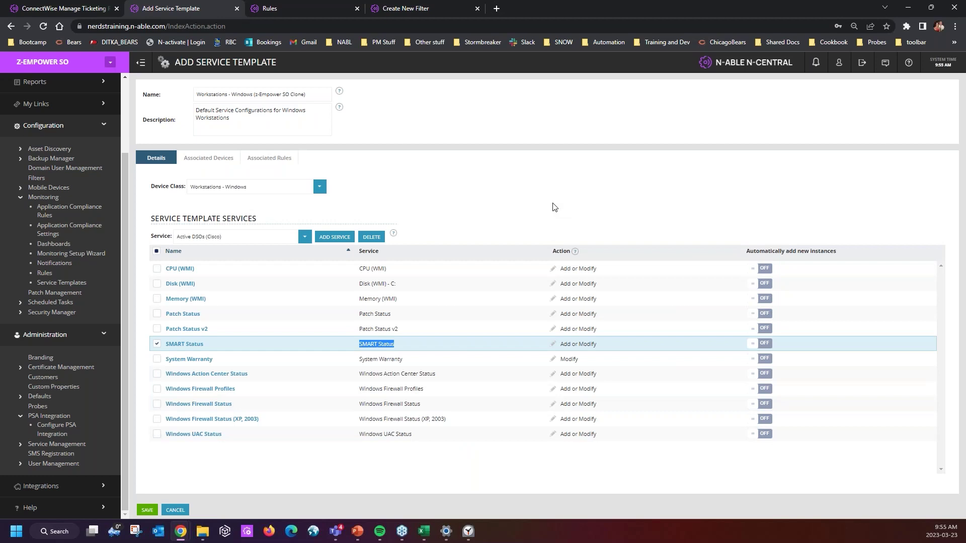
{"action": "left_click", "coordinate": [360, 375]}
Bring PowerPoint to the front and scroll to the Demo slide, 31 of 39
{"action": "left_click", "coordinate": [358, 532]}
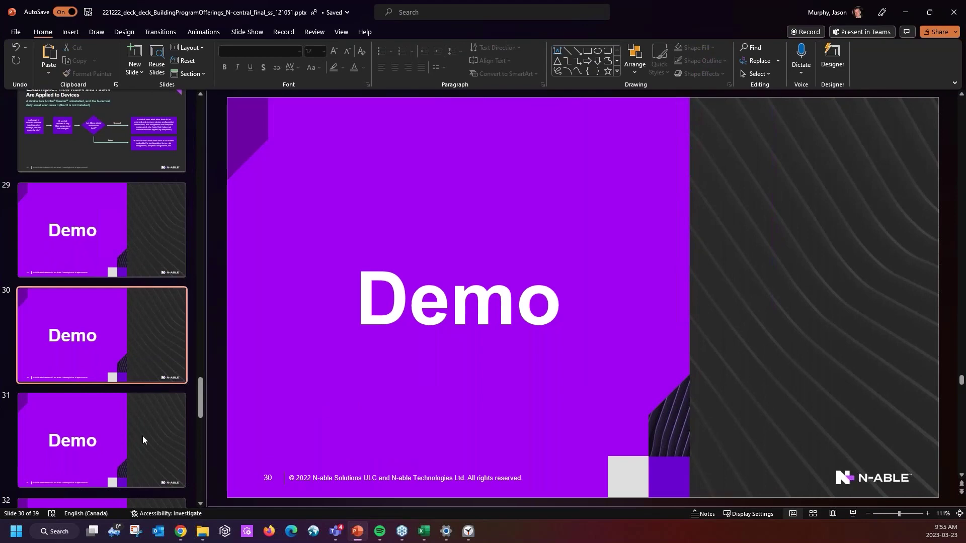
{"action": "scroll", "coordinate": [116, 426], "scroll_direction": "down", "scroll_amount": 3}
{"action": "scroll", "coordinate": [117, 427], "scroll_direction": "down", "scroll_amount": 4}
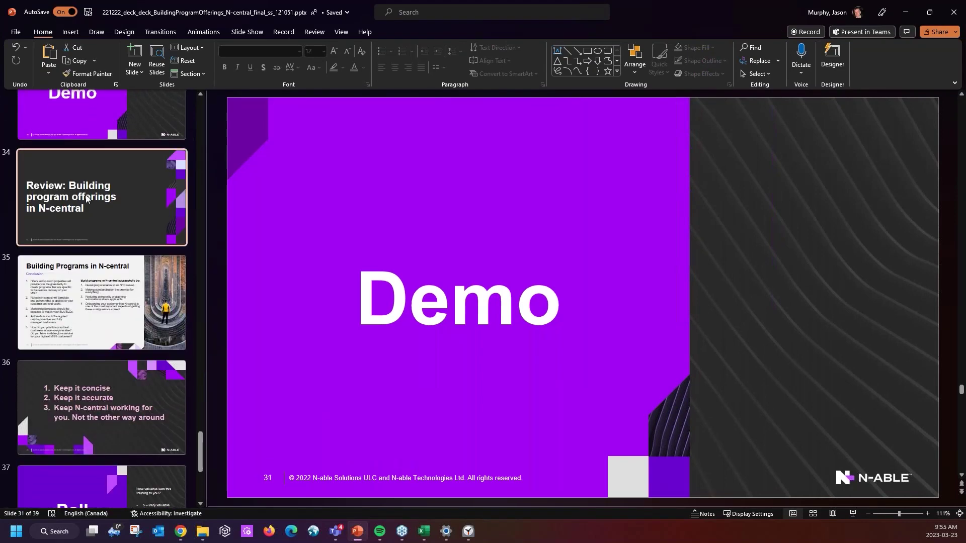
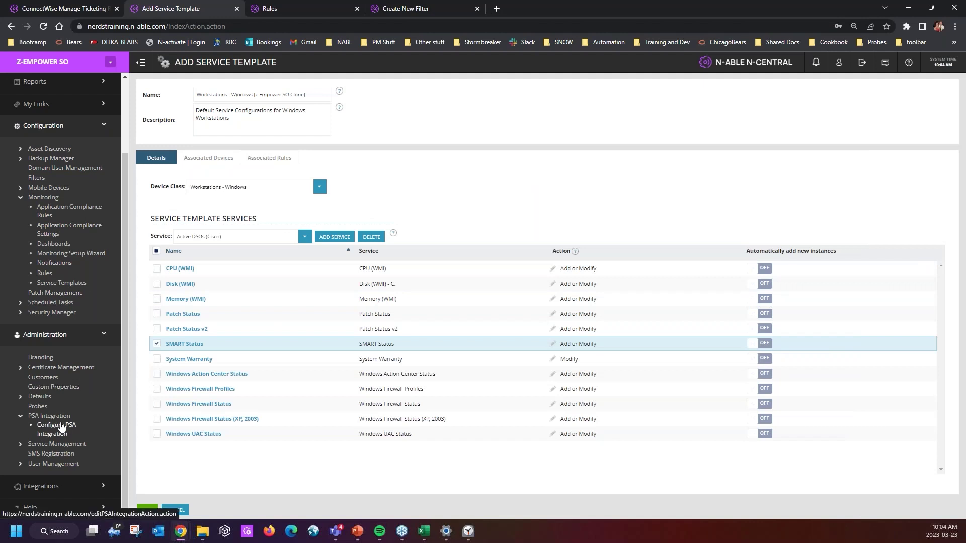
Start a new rule and browse its customer access, maintenance window, monitoring and scheduled task tabs, then return to Rules
{"action": "left_click", "coordinate": [39, 275]}
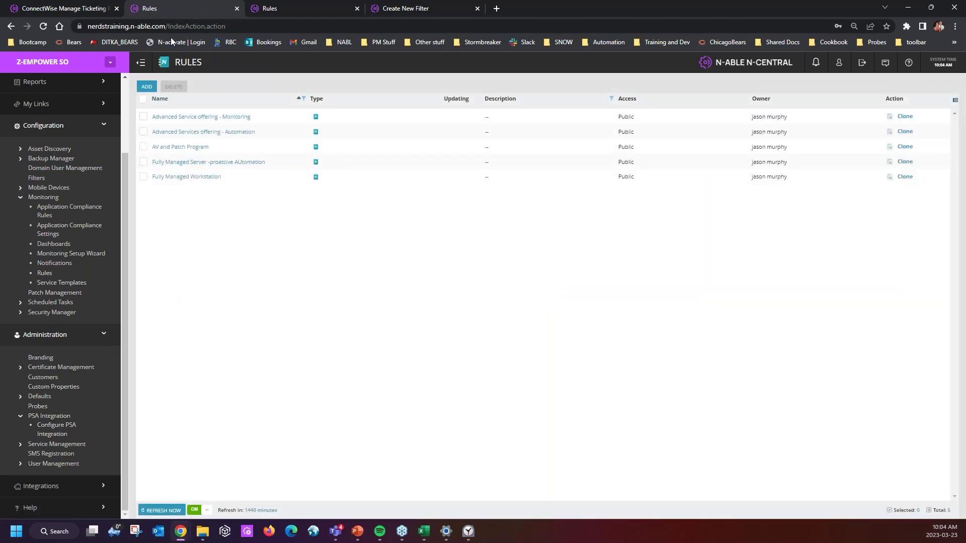
{"action": "left_click", "coordinate": [147, 87]}
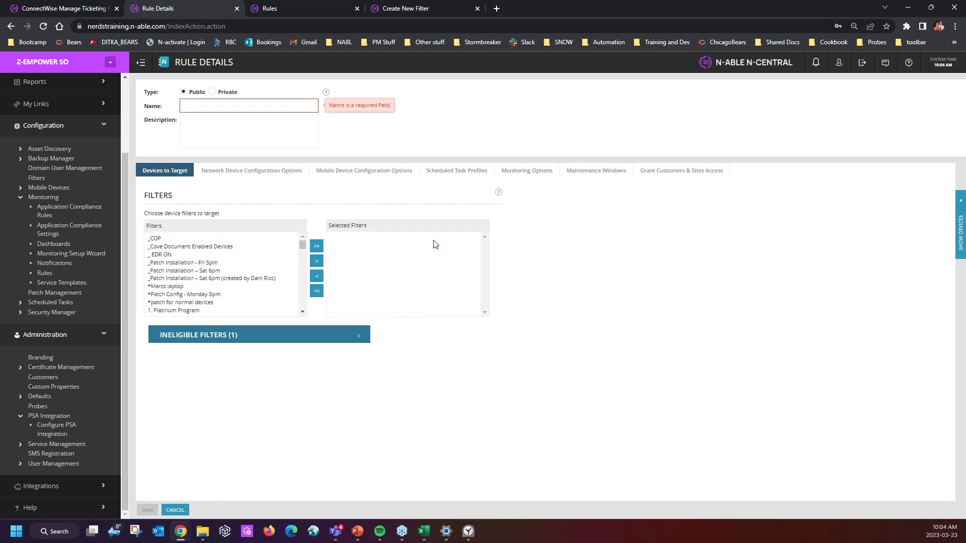
{"action": "left_click", "coordinate": [710, 171]}
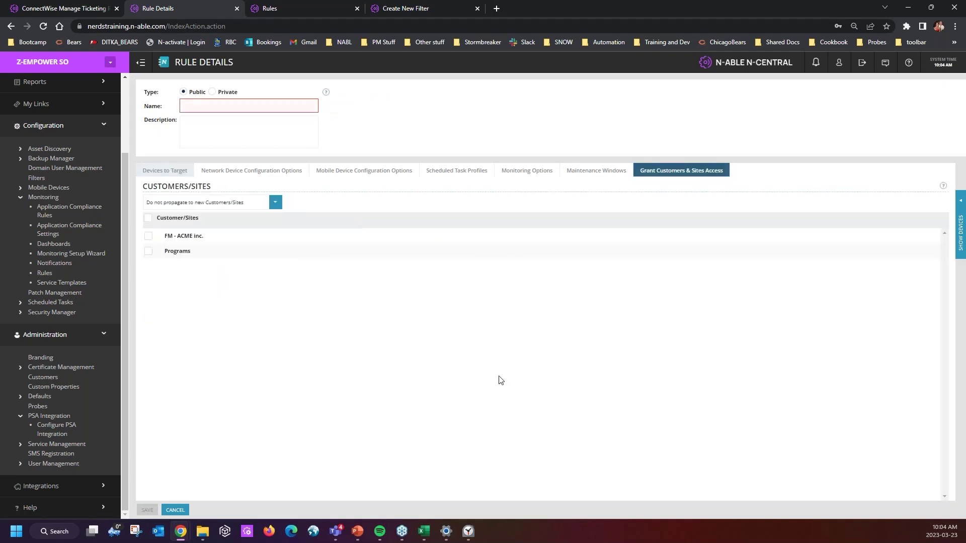
{"action": "left_click", "coordinate": [594, 172]}
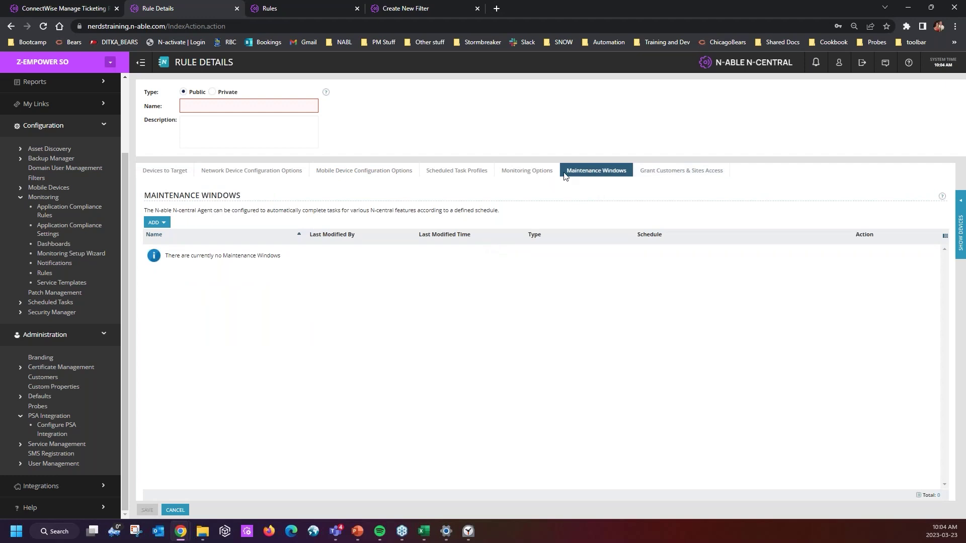
{"action": "left_click", "coordinate": [527, 171]}
{"action": "left_click", "coordinate": [457, 172]}
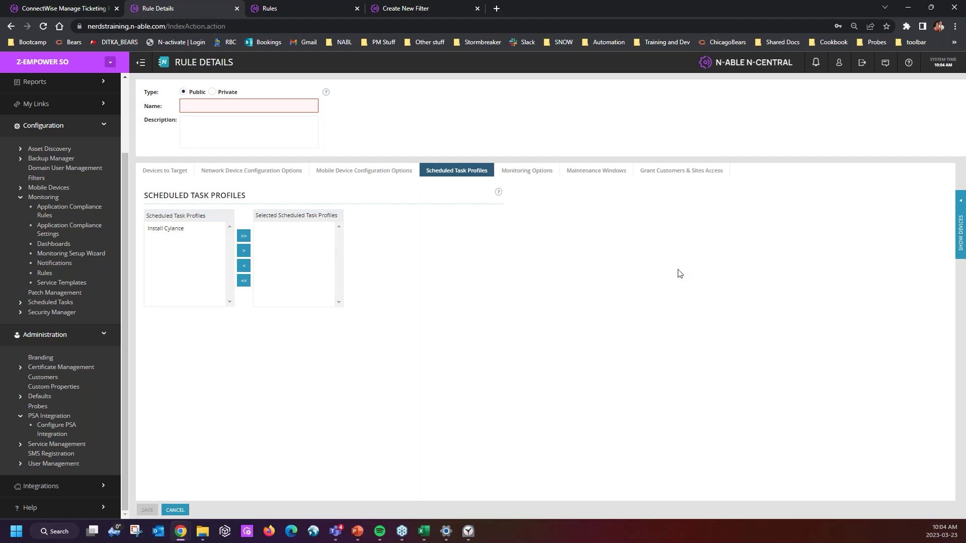
{"action": "left_click", "coordinate": [43, 276]}
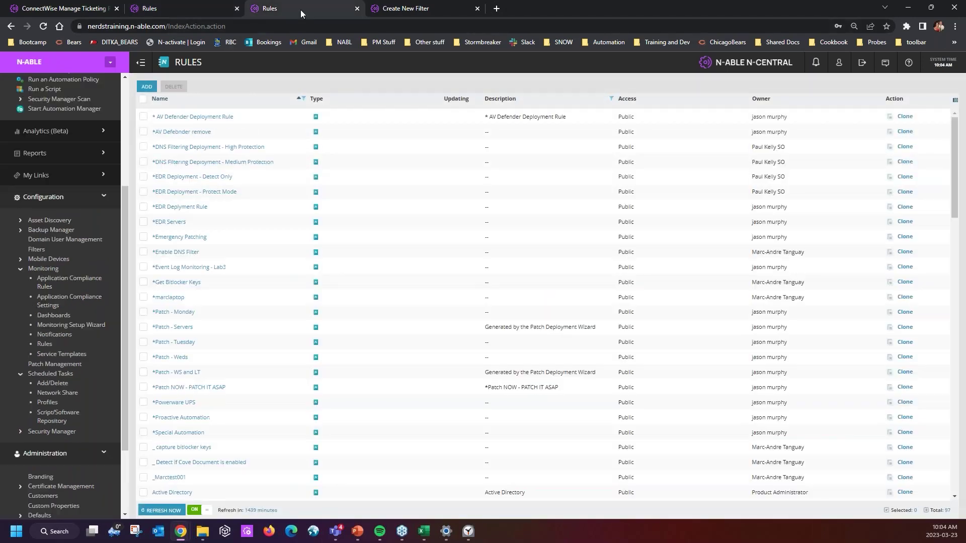
Open the SQL 2000 rule, check its SQL 2000 Servers filter and customer access, then go to Notifications
{"action": "scroll", "coordinate": [201, 192], "scroll_direction": "down", "scroll_amount": 7}
{"action": "scroll", "coordinate": [201, 191], "scroll_direction": "down", "scroll_amount": 14}
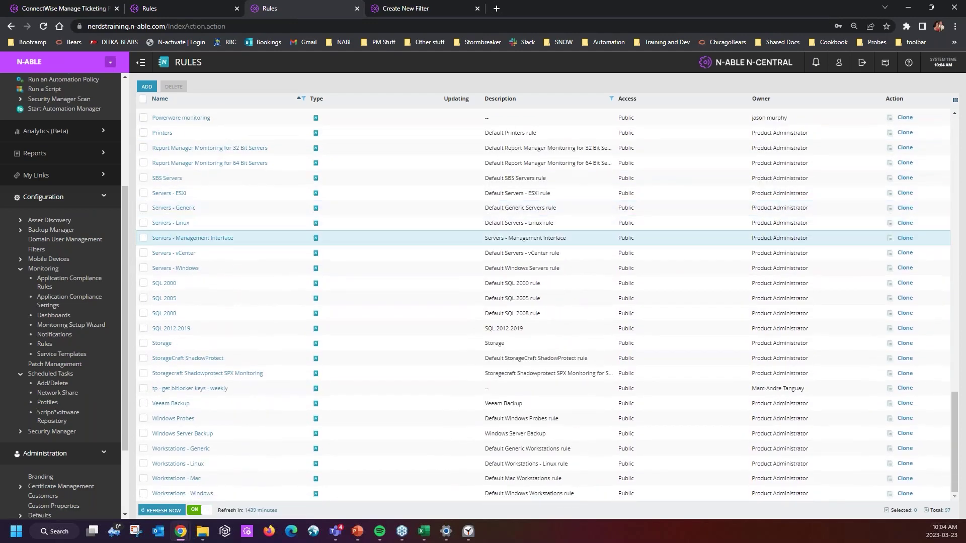
{"action": "left_click", "coordinate": [171, 283]}
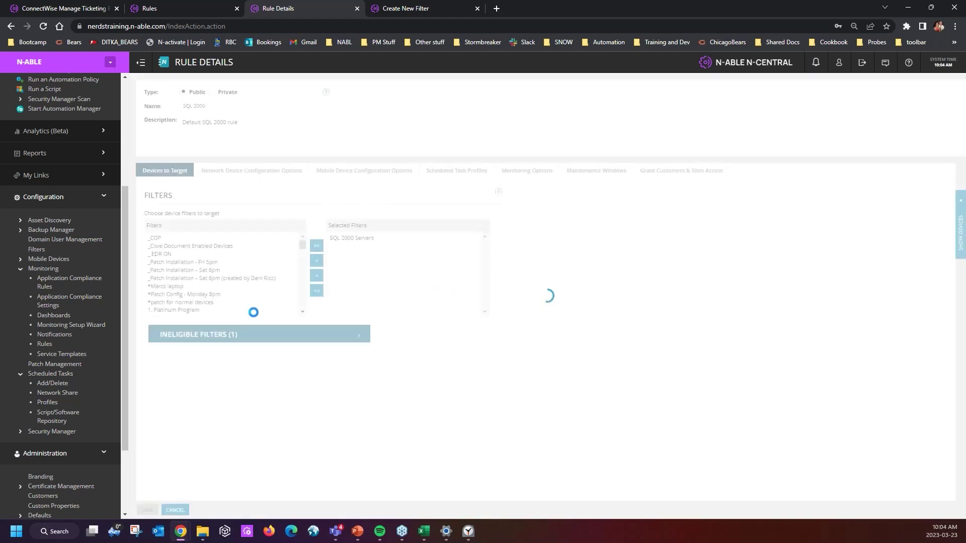
{"action": "left_click", "coordinate": [364, 239]}
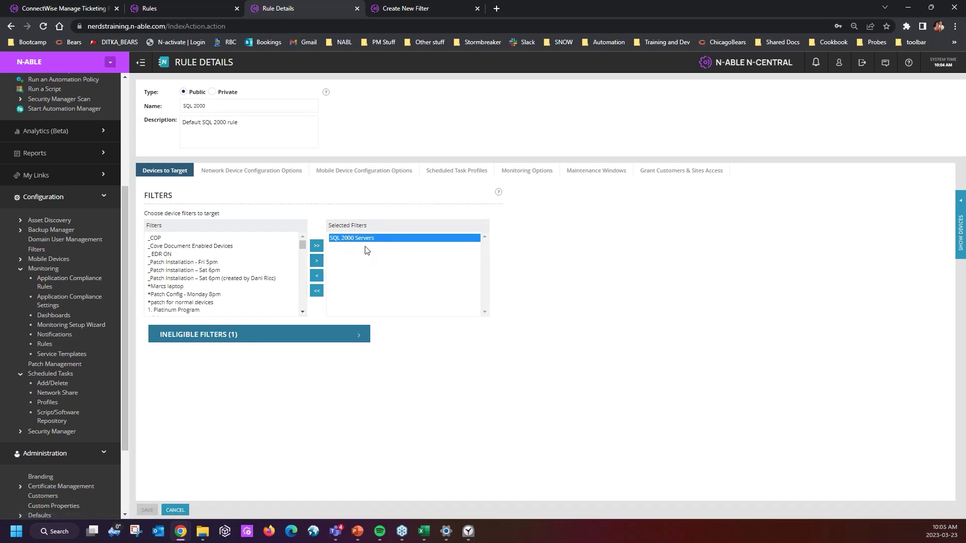
{"action": "left_click", "coordinate": [701, 172]}
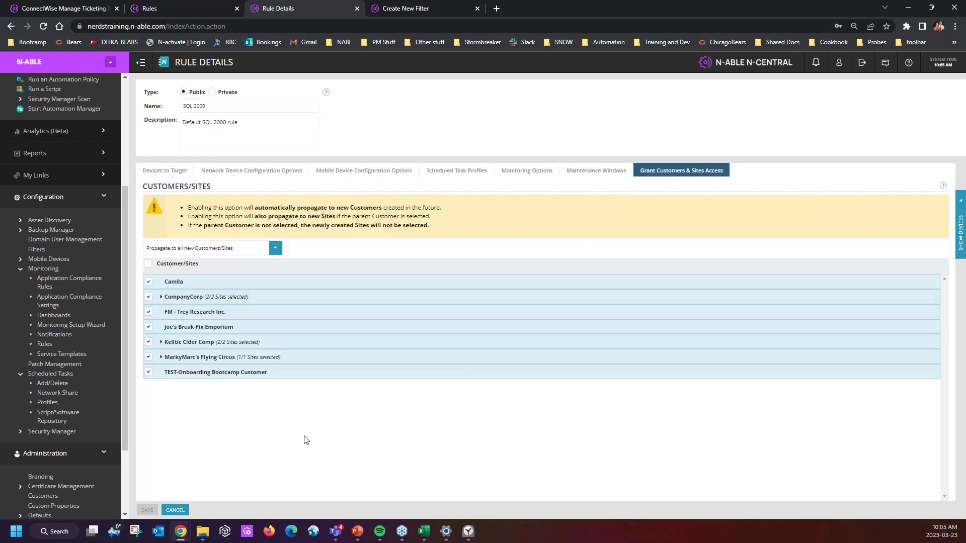
{"action": "left_click", "coordinate": [48, 336]}
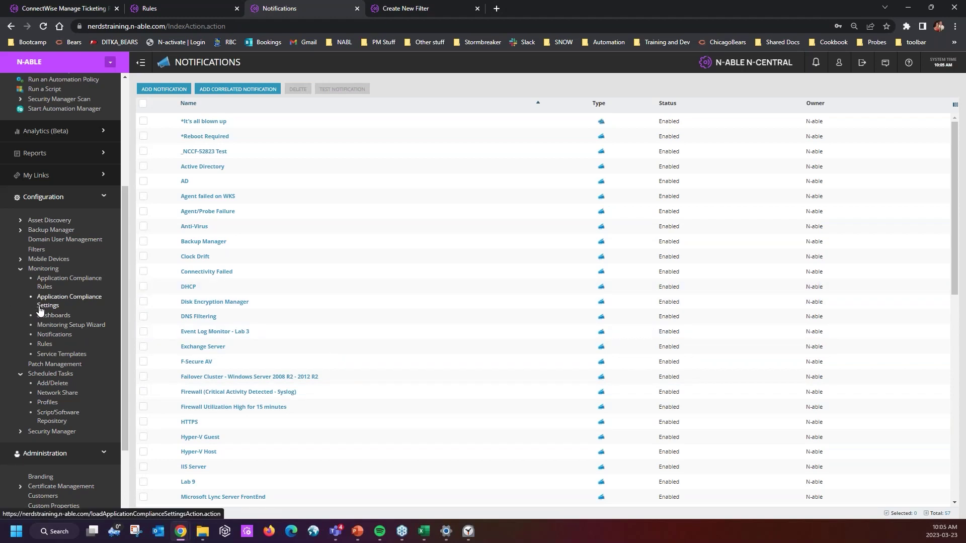
Open the patch monday device filter from Filters to review it, then go to Service Templates
{"action": "left_click", "coordinate": [37, 249]}
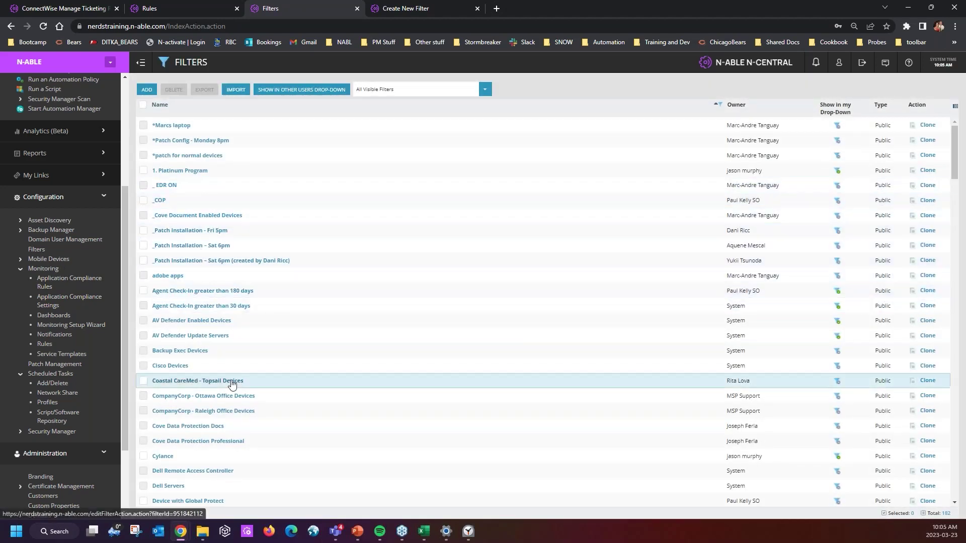
{"action": "scroll", "coordinate": [232, 385], "scroll_direction": "down", "scroll_amount": 10}
{"action": "scroll", "coordinate": [233, 391], "scroll_direction": "down", "scroll_amount": 15}
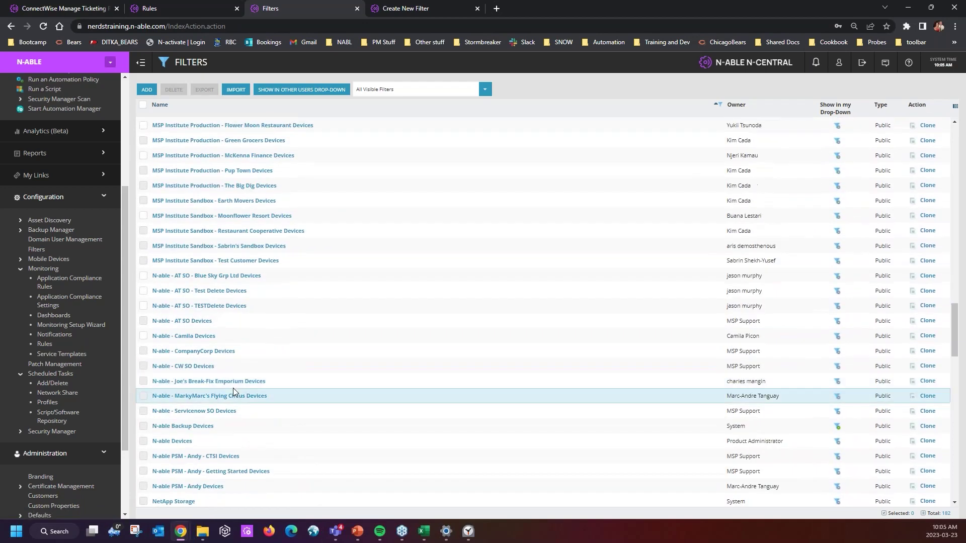
{"action": "scroll", "coordinate": [233, 391], "scroll_direction": "down", "scroll_amount": 7}
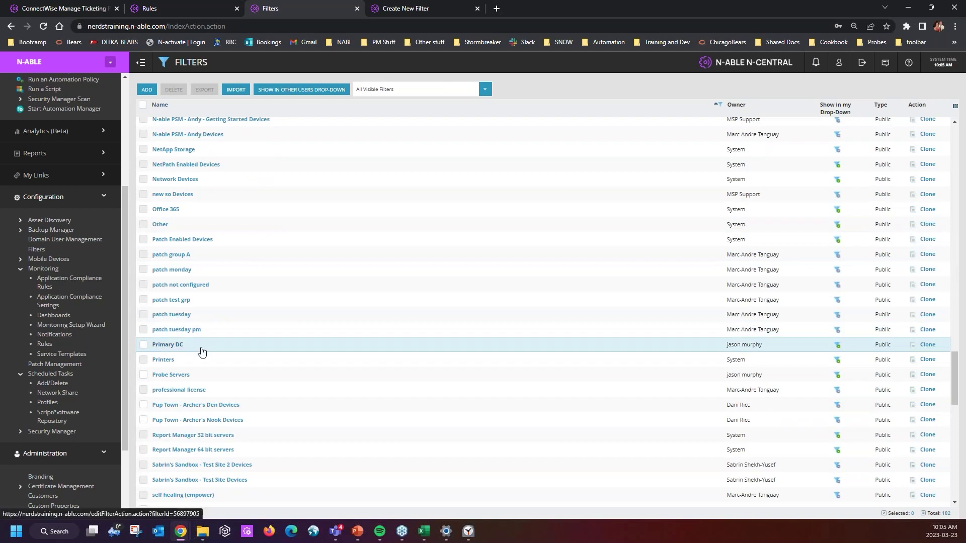
{"action": "left_click", "coordinate": [174, 270]}
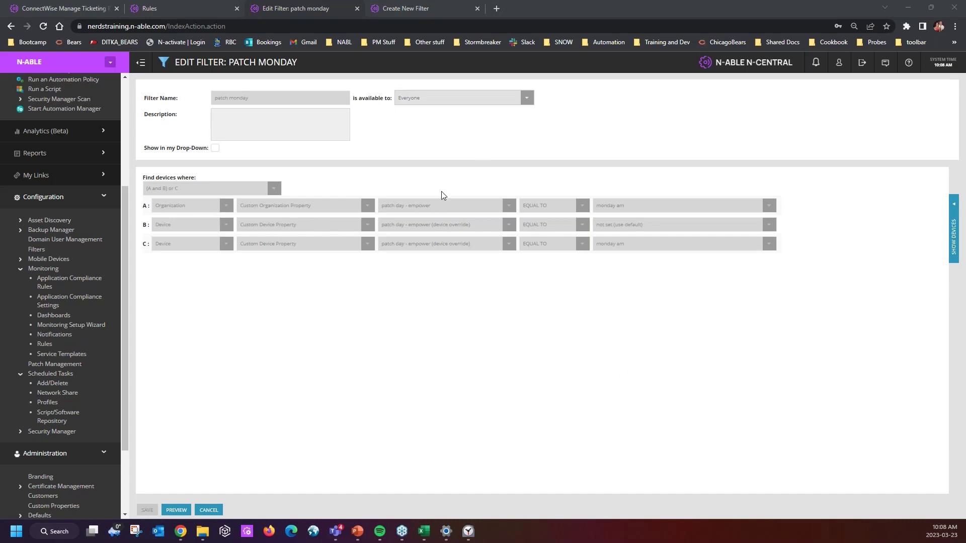
{"action": "left_click", "coordinate": [52, 355]}
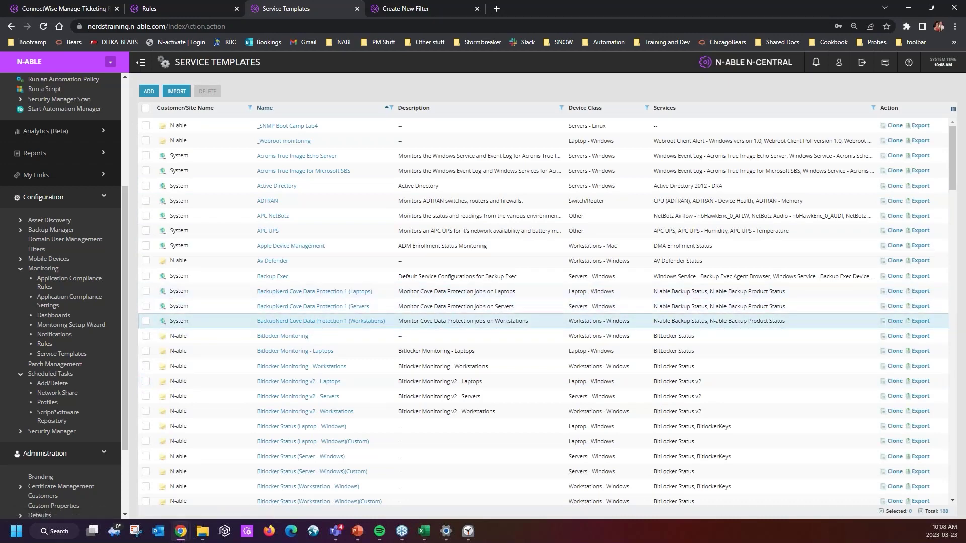
Check which devices use the Workstations - Windows (N-able Clone2) template, leaving without saving
{"action": "scroll", "coordinate": [332, 270], "scroll_direction": "down", "scroll_amount": 10}
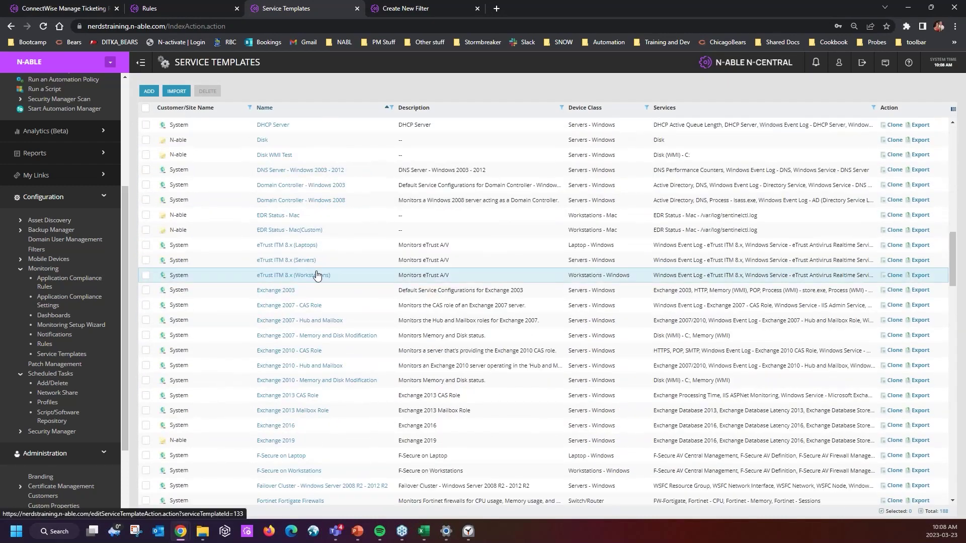
{"action": "scroll", "coordinate": [354, 235], "scroll_direction": "down", "scroll_amount": 1}
{"action": "scroll", "coordinate": [352, 239], "scroll_direction": "down", "scroll_amount": 20}
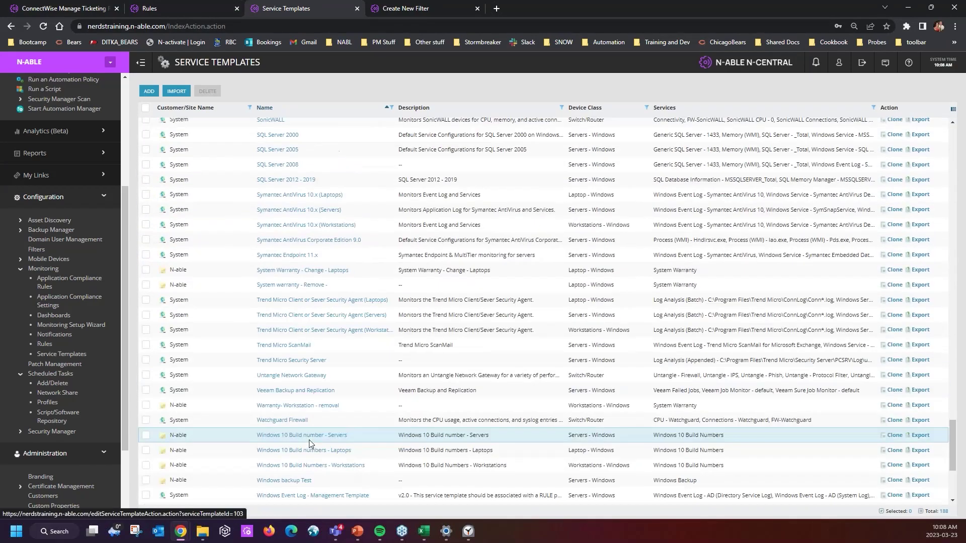
{"action": "scroll", "coordinate": [309, 440], "scroll_direction": "down", "scroll_amount": 9}
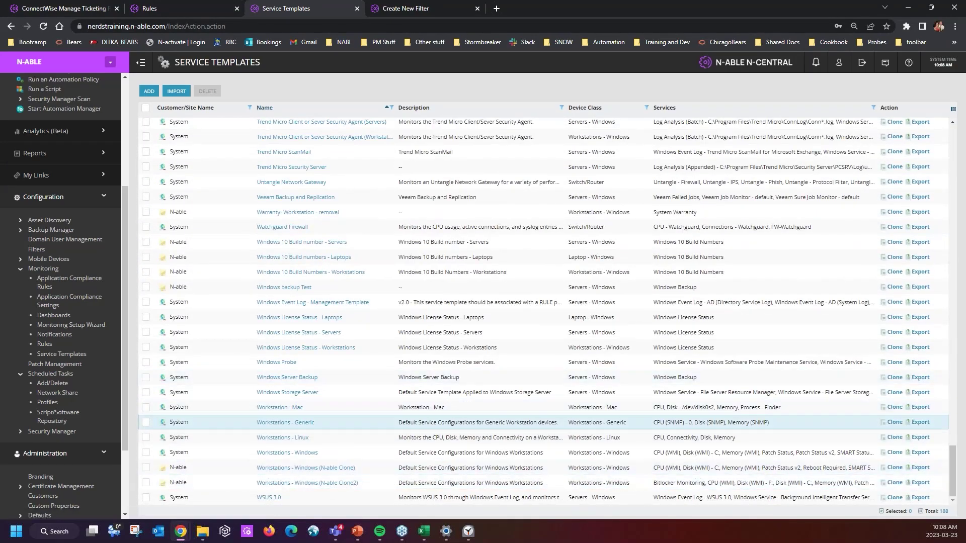
{"action": "left_click", "coordinate": [319, 482]}
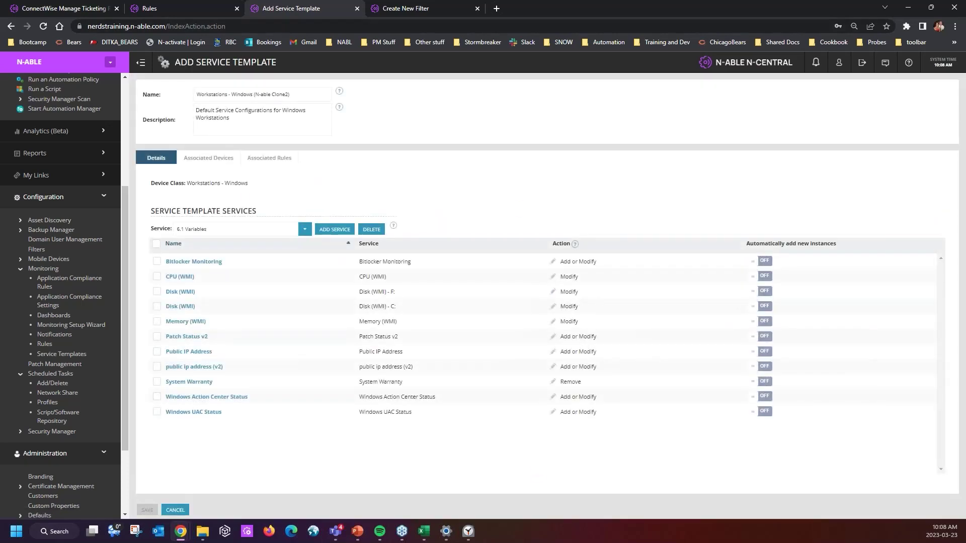
{"action": "left_click", "coordinate": [208, 158]}
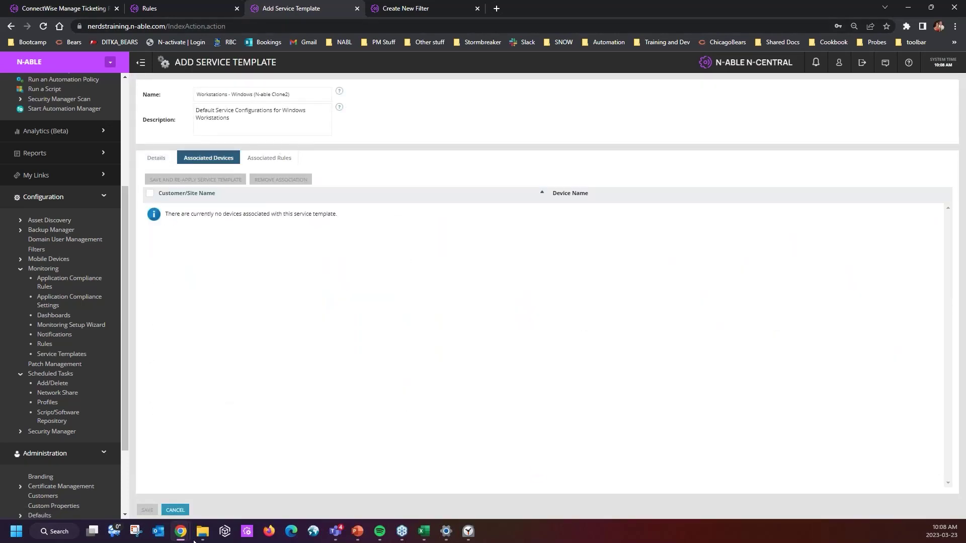
{"action": "left_click", "coordinate": [175, 510]}
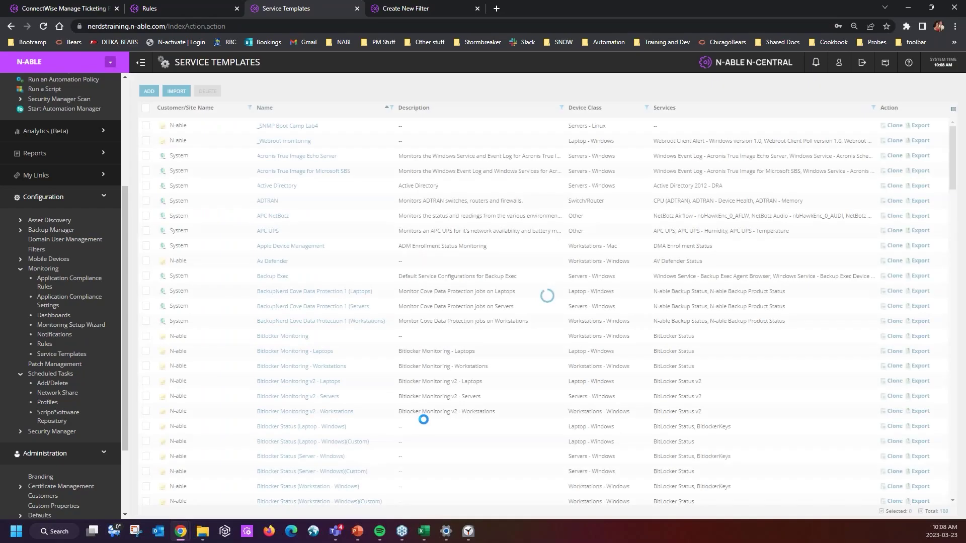
{"action": "scroll", "coordinate": [423, 419], "scroll_direction": "down", "scroll_amount": 20}
{"action": "scroll", "coordinate": [346, 483], "scroll_direction": "down", "scroll_amount": 5}
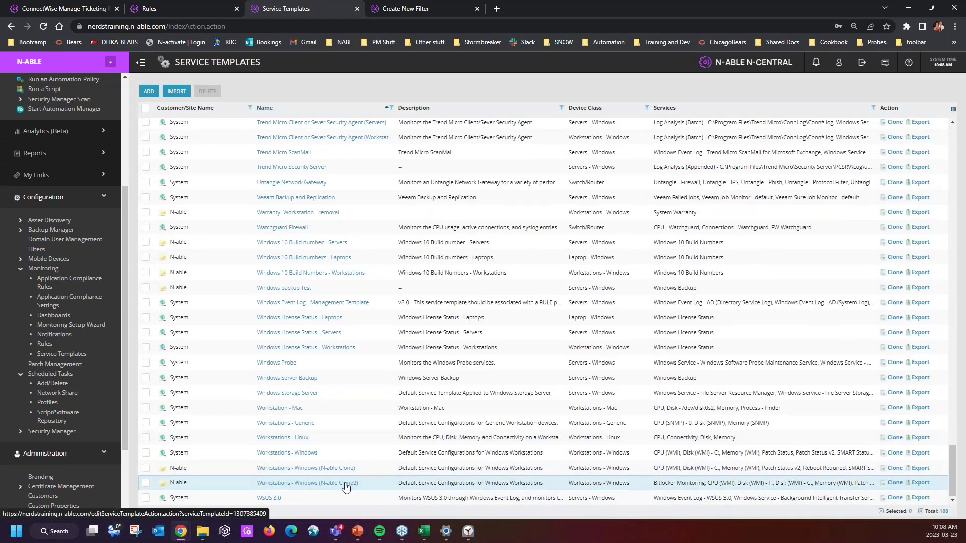
{"action": "left_click", "coordinate": [345, 484]}
{"action": "left_click", "coordinate": [208, 159]}
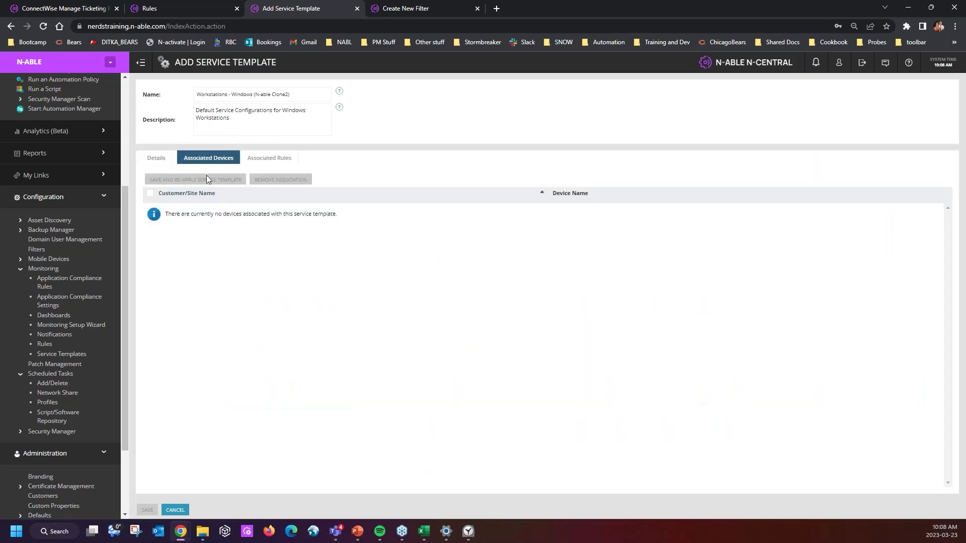
{"action": "left_click", "coordinate": [175, 510]}
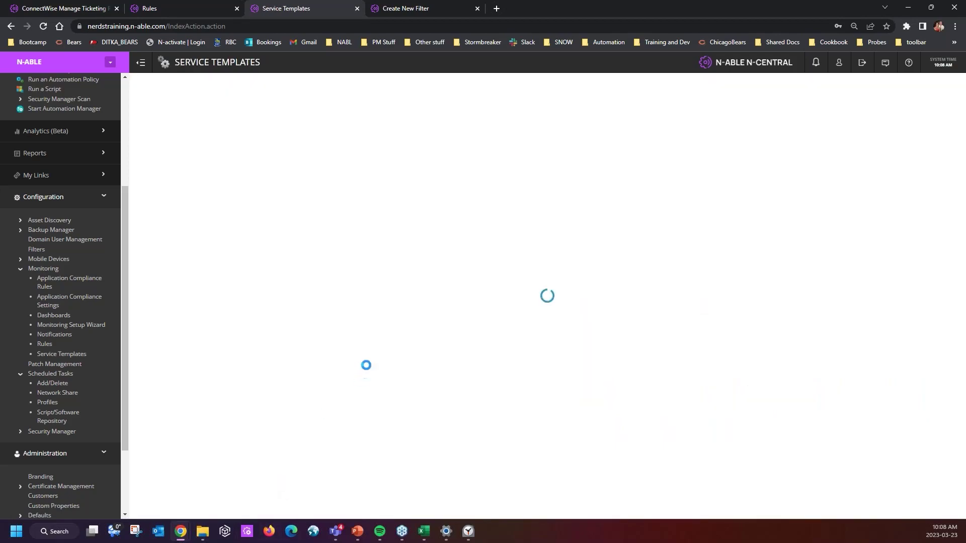
Check which devices the built-in Servers - Windows template is applied to
{"action": "scroll", "coordinate": [339, 345], "scroll_direction": "down", "scroll_amount": 8}
{"action": "scroll", "coordinate": [337, 350], "scroll_direction": "down", "scroll_amount": 20}
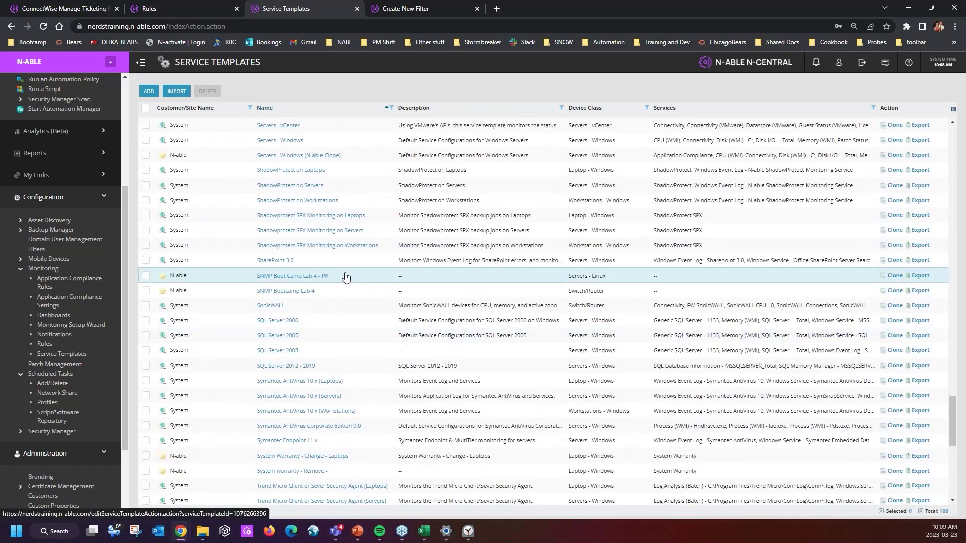
{"action": "scroll", "coordinate": [346, 276], "scroll_direction": "down", "scroll_amount": 4}
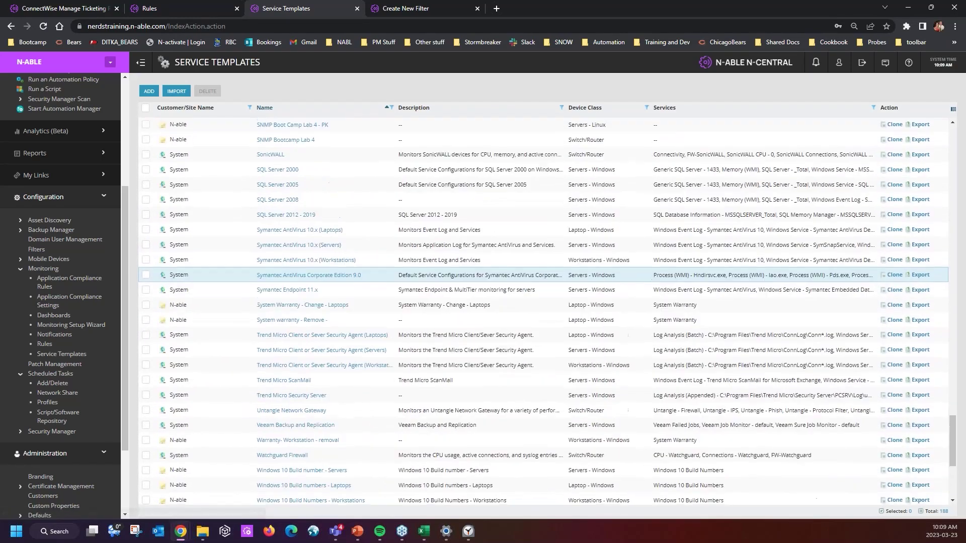
{"action": "scroll", "coordinate": [328, 312], "scroll_direction": "up", "scroll_amount": 3}
{"action": "scroll", "coordinate": [329, 365], "scroll_direction": "up", "scroll_amount": 3}
{"action": "left_click", "coordinate": [297, 248]}
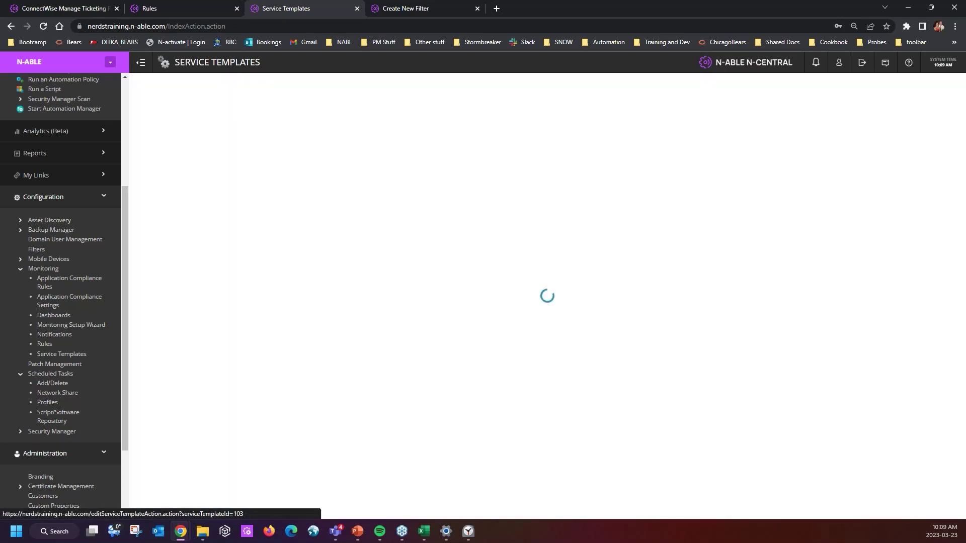
{"action": "left_click", "coordinate": [214, 163]}
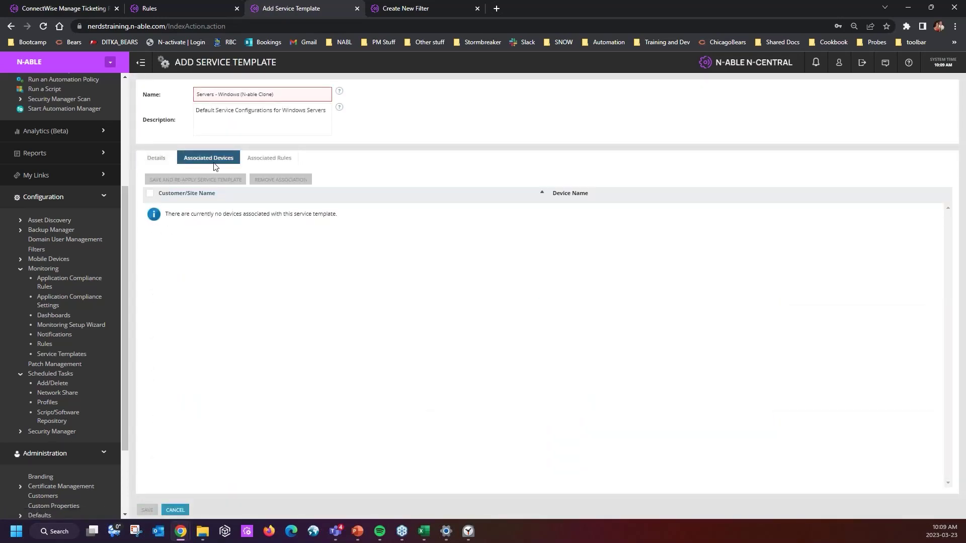
{"action": "left_click", "coordinate": [176, 510]}
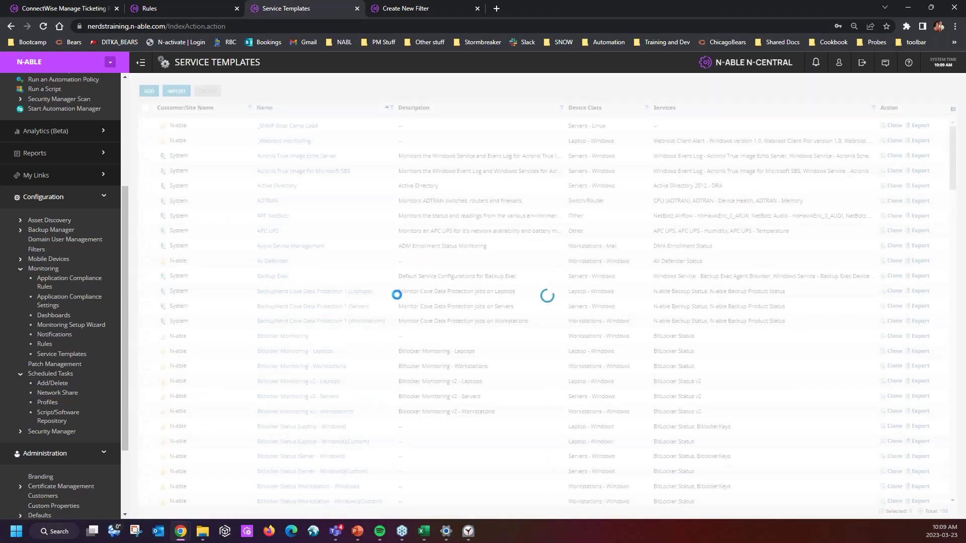
Review the Servers - Windows (N-able Clone) template's services, associated devices and associated rules
{"action": "scroll", "coordinate": [345, 334], "scroll_direction": "down", "scroll_amount": 20}
{"action": "scroll", "coordinate": [287, 330], "scroll_direction": "down", "scroll_amount": 7}
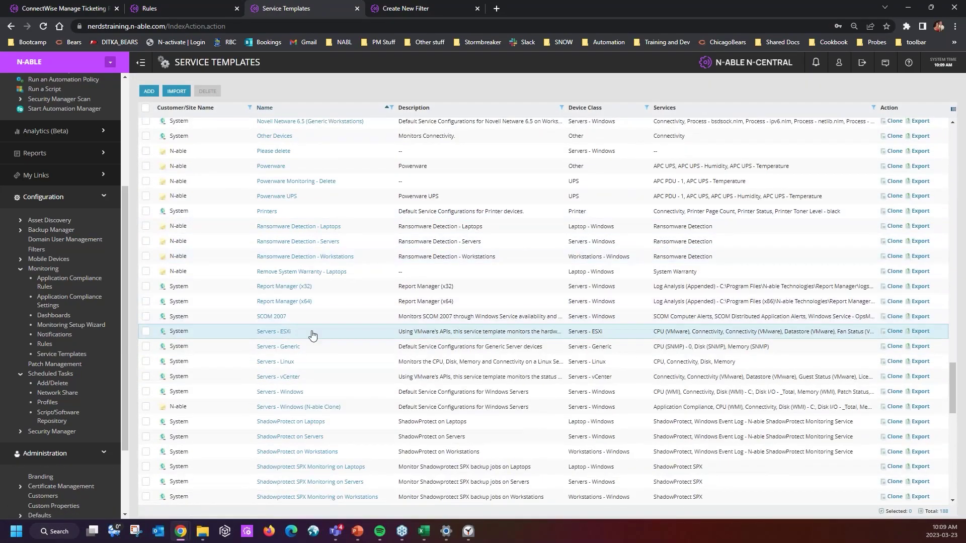
{"action": "scroll", "coordinate": [324, 335], "scroll_direction": "down", "scroll_amount": 2}
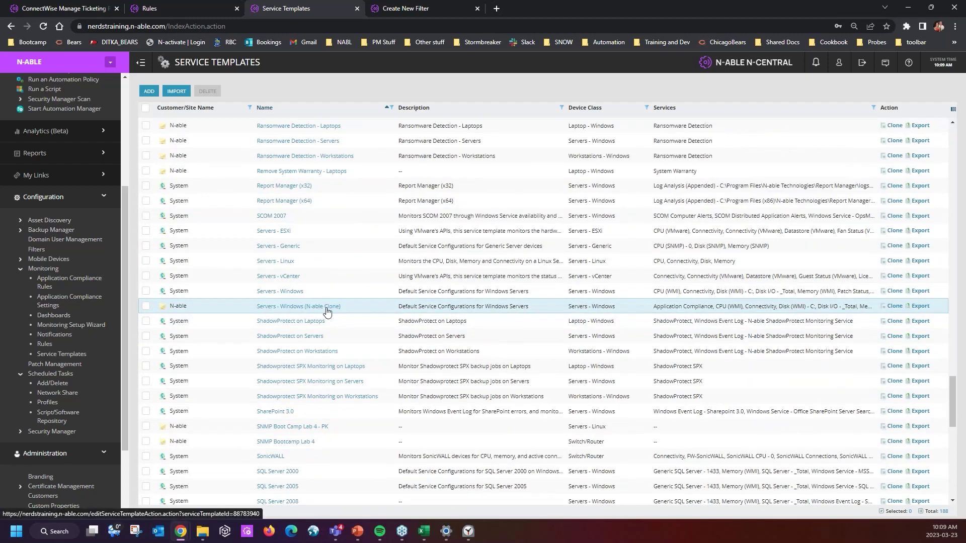
{"action": "left_click", "coordinate": [327, 308]}
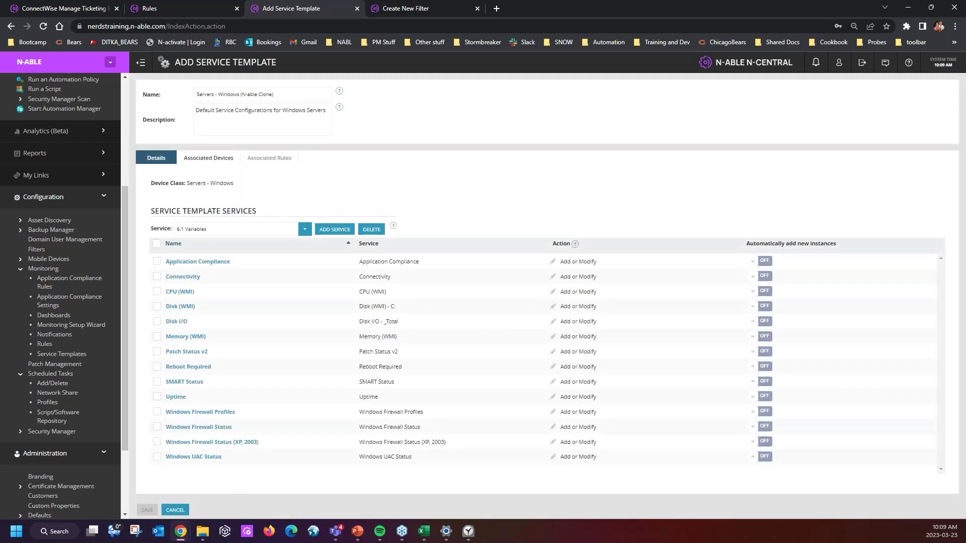
{"action": "left_click", "coordinate": [217, 160]}
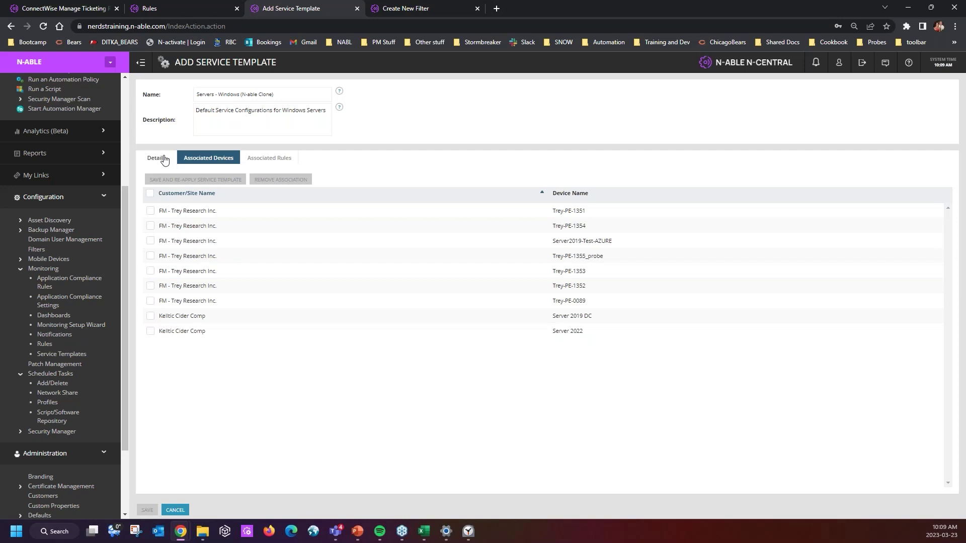
{"action": "left_click", "coordinate": [160, 158]}
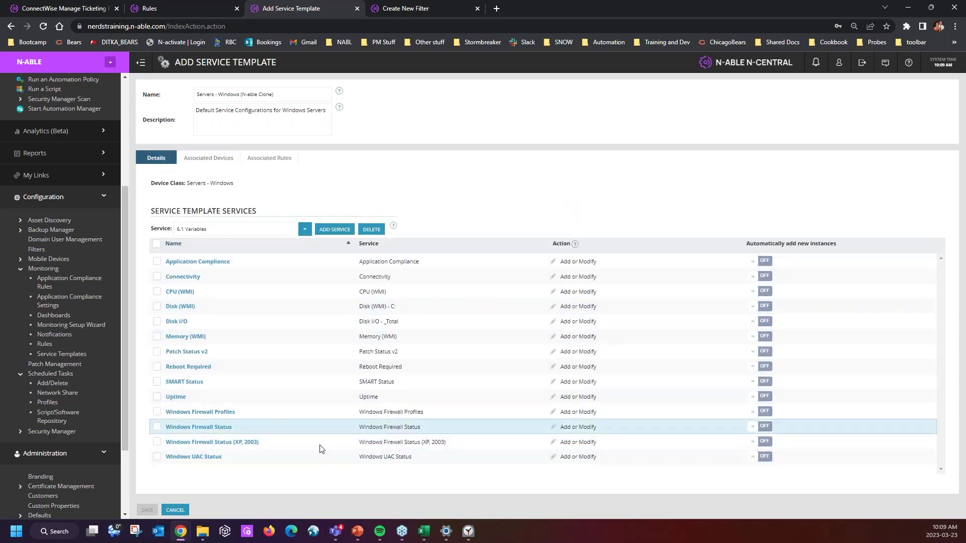
{"action": "left_click", "coordinate": [206, 159]}
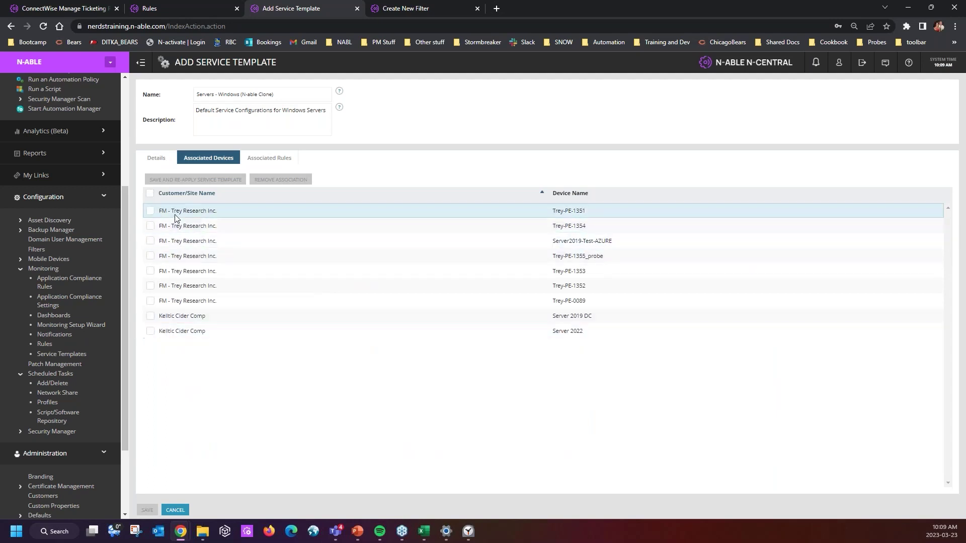
{"action": "left_click", "coordinate": [269, 158]}
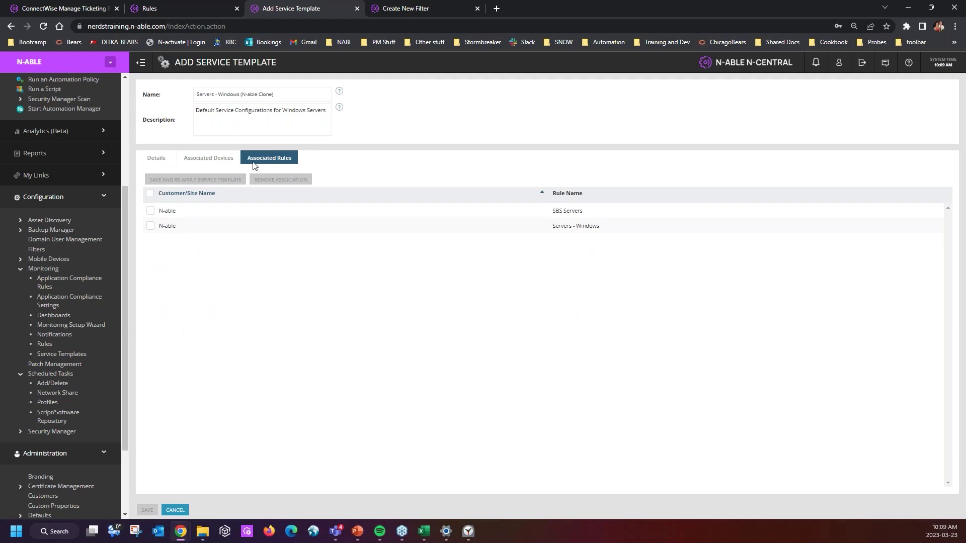
{"action": "left_click", "coordinate": [208, 160]}
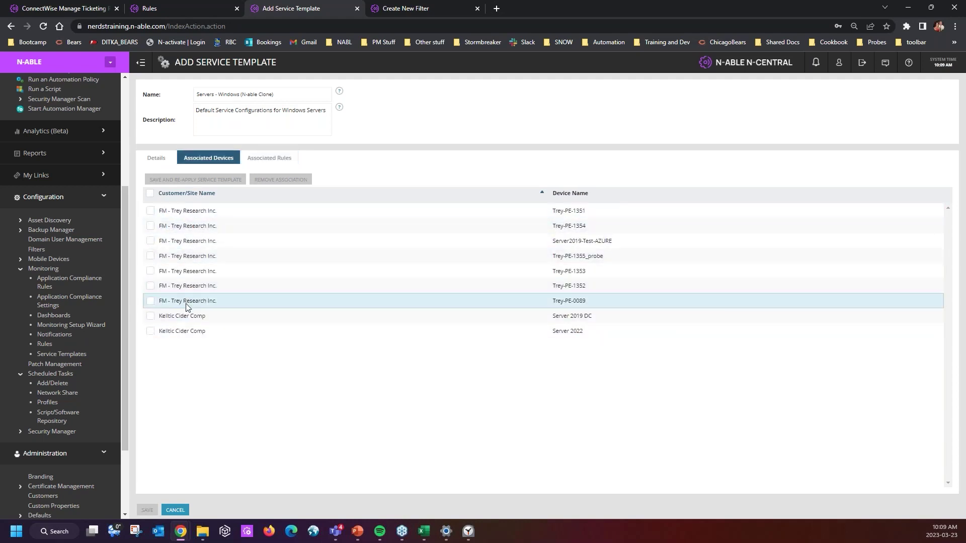
{"action": "left_click", "coordinate": [278, 158]}
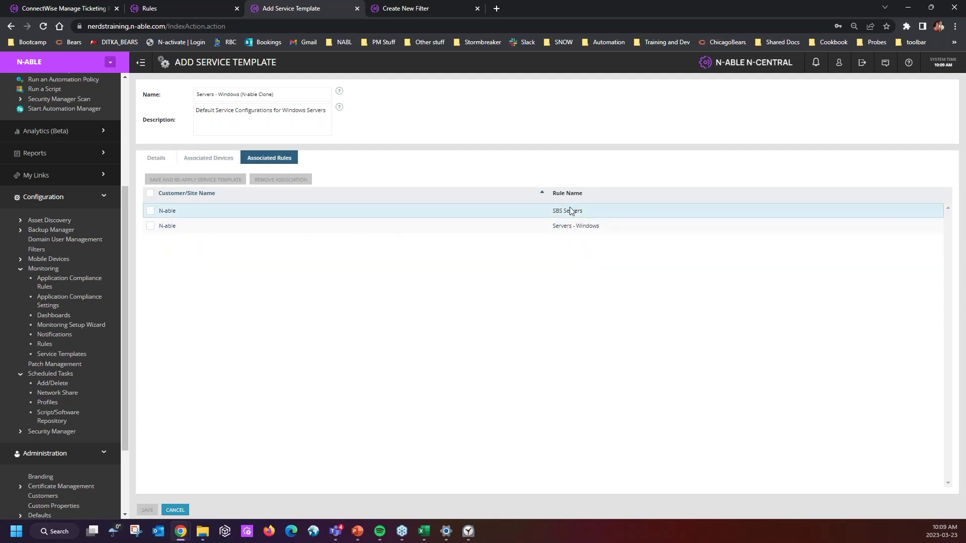
{"action": "left_click", "coordinate": [596, 211]}
{"action": "left_click", "coordinate": [614, 227]}
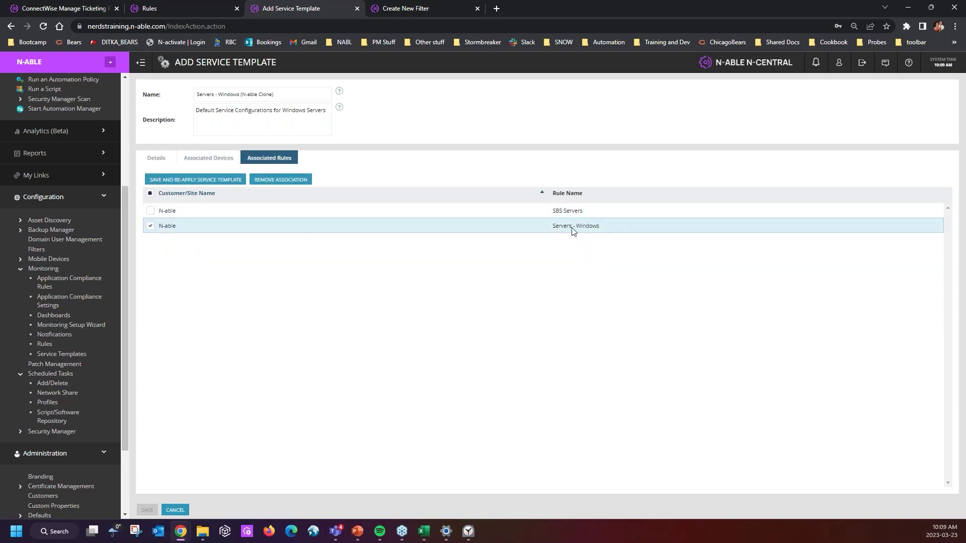
{"action": "left_click", "coordinate": [156, 158]}
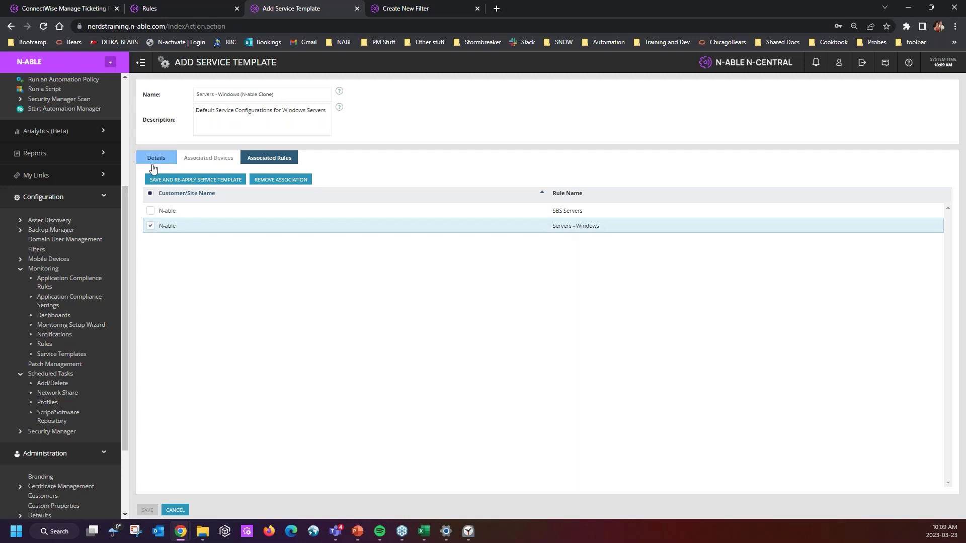
{"action": "left_click", "coordinate": [213, 159]}
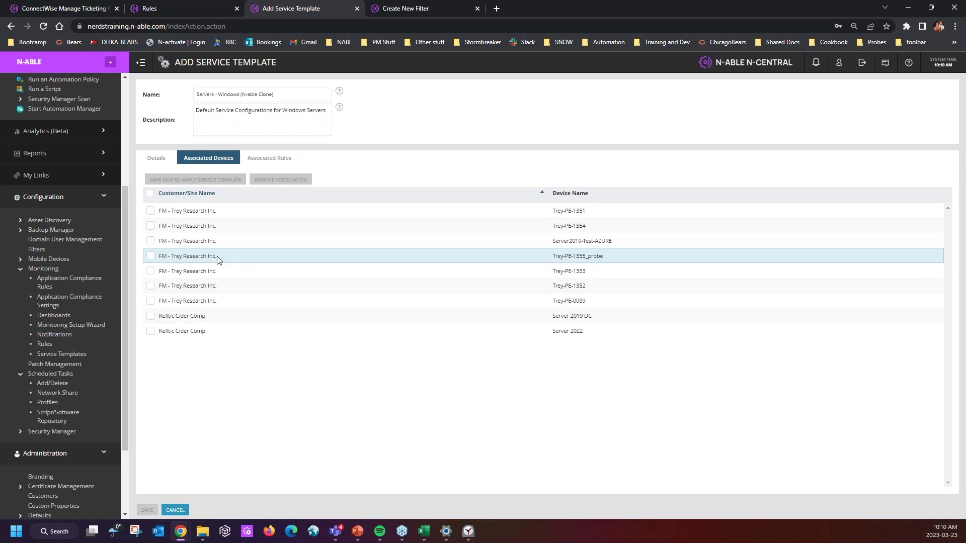
Remove Trey-PE-1351, Trey-PE-1354 and Server2019-Test-AZURE from the template's associated devices
{"action": "left_click", "coordinate": [150, 210]}
{"action": "left_click", "coordinate": [150, 226]}
{"action": "left_click", "coordinate": [150, 241]}
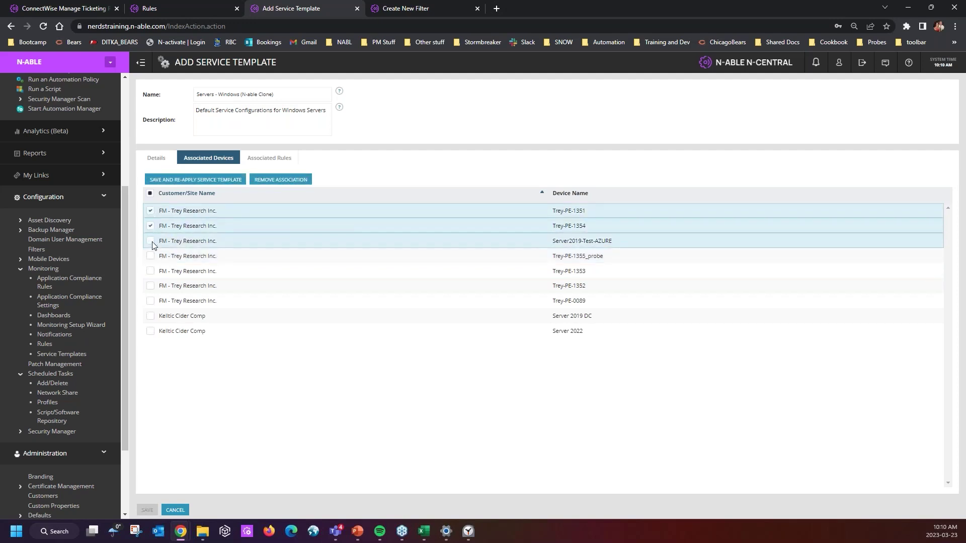
{"action": "left_click", "coordinate": [296, 181]}
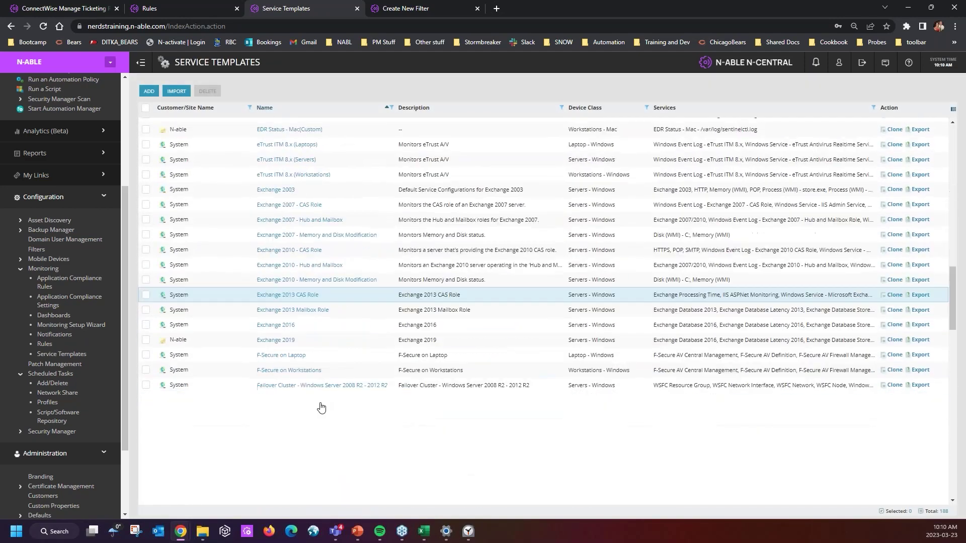
Select the Local Admin Change Monitoring - Laptops and Servers - Windows (N-able Clone) templates in the list
{"action": "scroll", "coordinate": [321, 406], "scroll_direction": "down", "scroll_amount": 5}
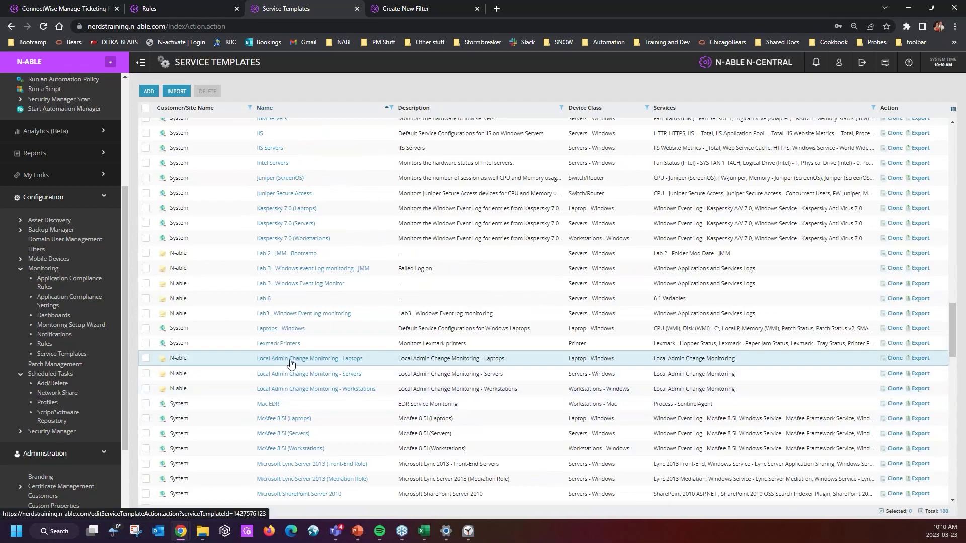
{"action": "left_click", "coordinate": [146, 358]}
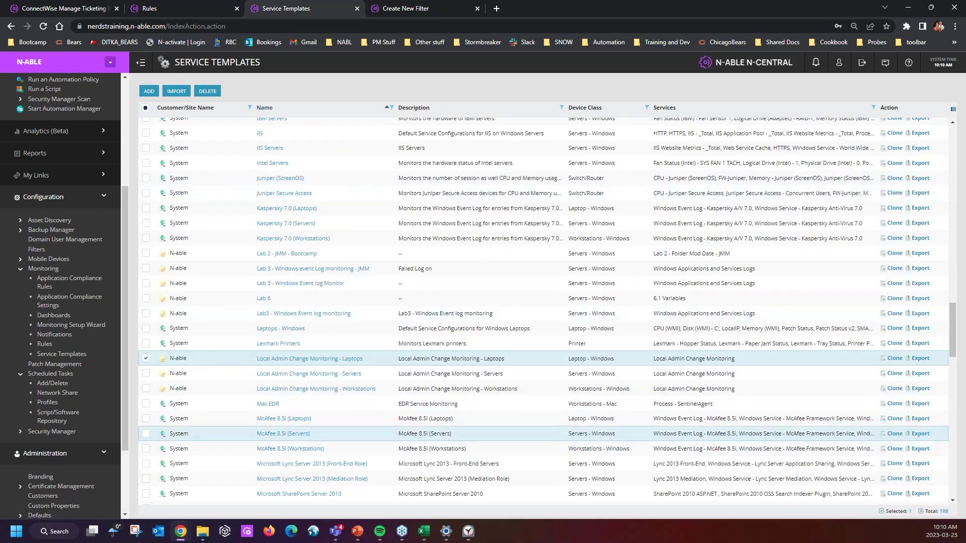
{"action": "scroll", "coordinate": [297, 425], "scroll_direction": "down", "scroll_amount": 10}
{"action": "scroll", "coordinate": [301, 416], "scroll_direction": "down", "scroll_amount": 10}
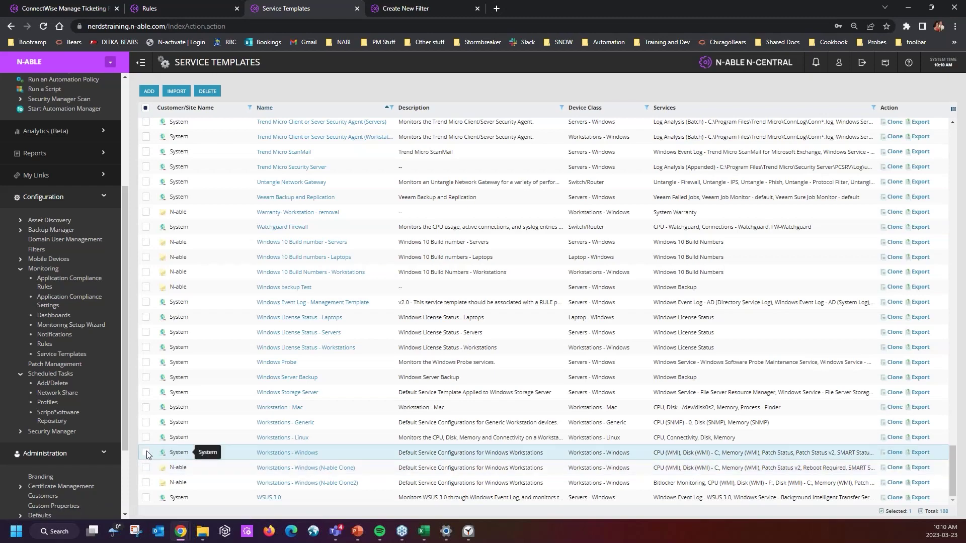
{"action": "scroll", "coordinate": [257, 441], "scroll_direction": "up", "scroll_amount": 5}
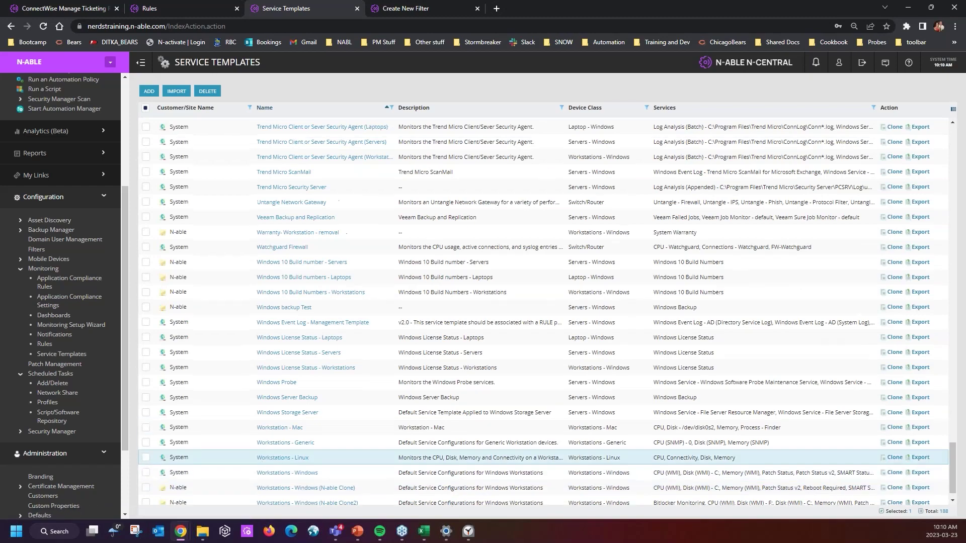
{"action": "scroll", "coordinate": [286, 441], "scroll_direction": "up", "scroll_amount": 4}
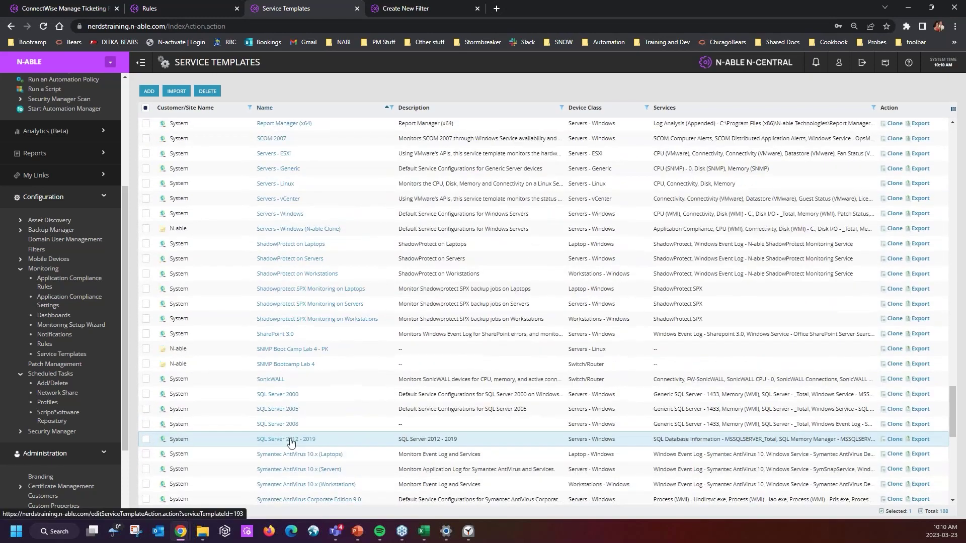
{"action": "scroll", "coordinate": [296, 380], "scroll_direction": "up", "scroll_amount": 3}
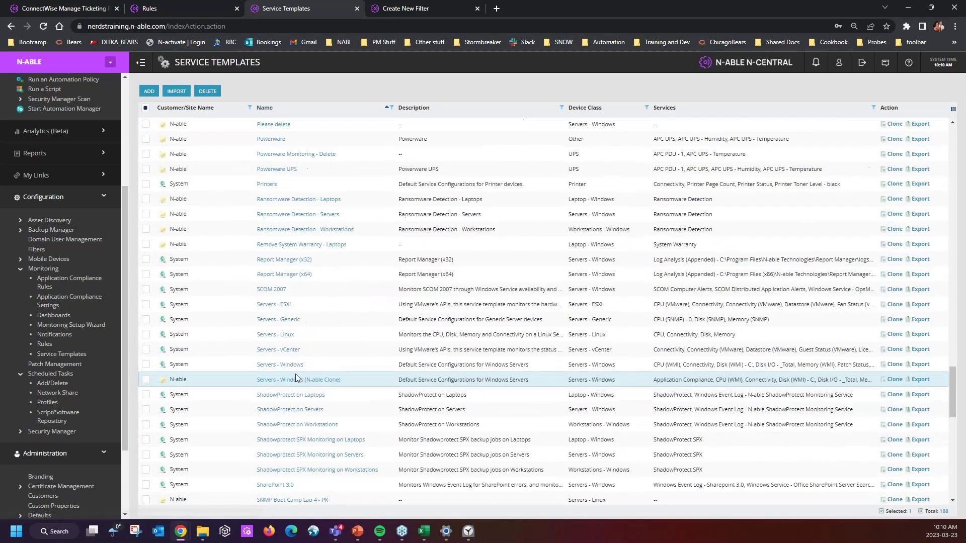
{"action": "left_click", "coordinate": [146, 380]}
Glance at Rules, Create New Filter and notification profiles, then start a new service template
{"action": "left_click", "coordinate": [172, 7]}
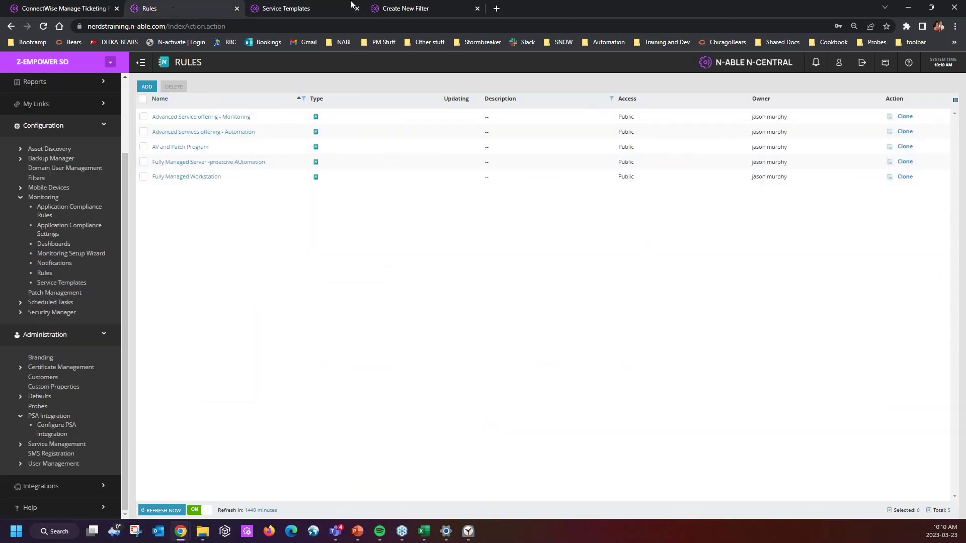
{"action": "left_click", "coordinate": [405, 9]}
{"action": "left_click", "coordinate": [74, 7]}
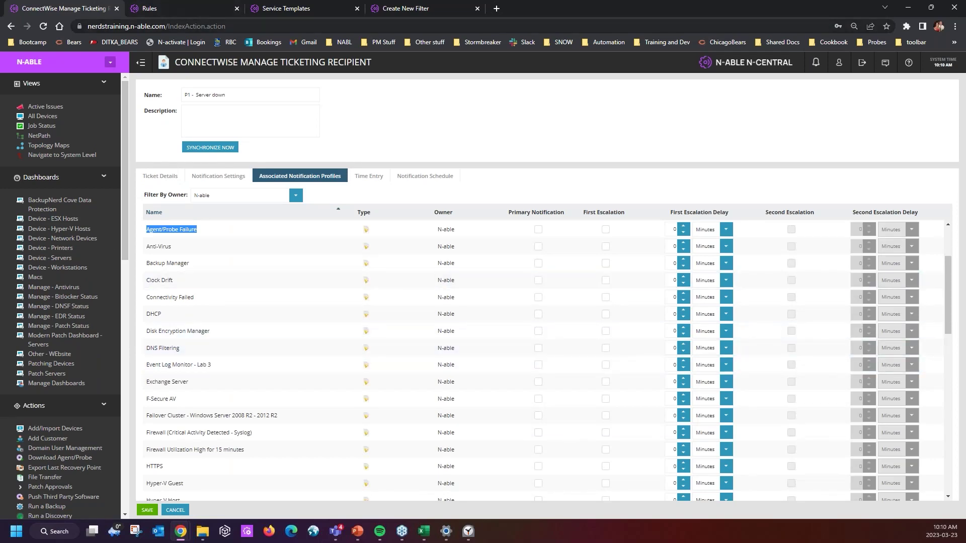
{"action": "left_click", "coordinate": [286, 8]}
{"action": "left_click", "coordinate": [147, 91]}
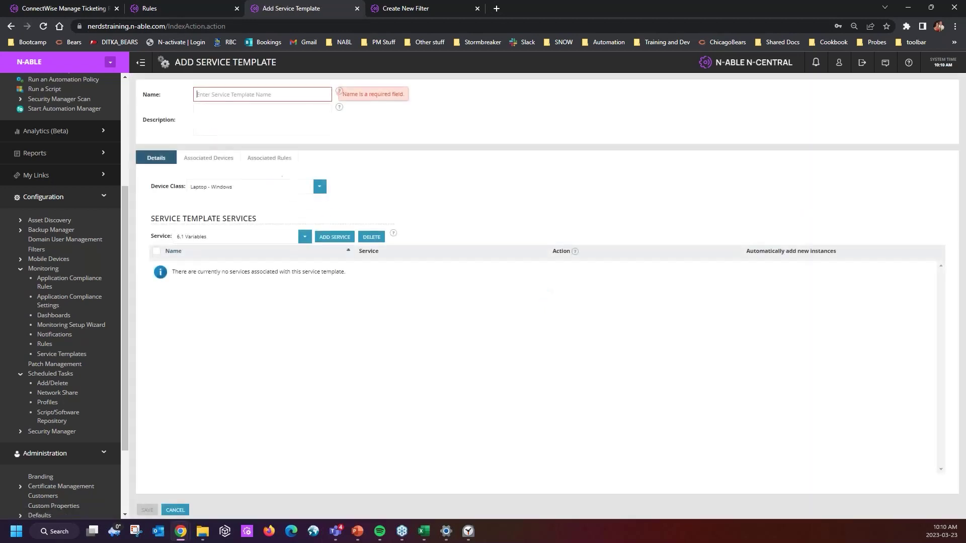
Name the template 'servers - Remove' and set its device class to Servers - Windows
{"action": "left_click", "coordinate": [205, 93]}
{"action": "type", "text": "servers - Remove template"}
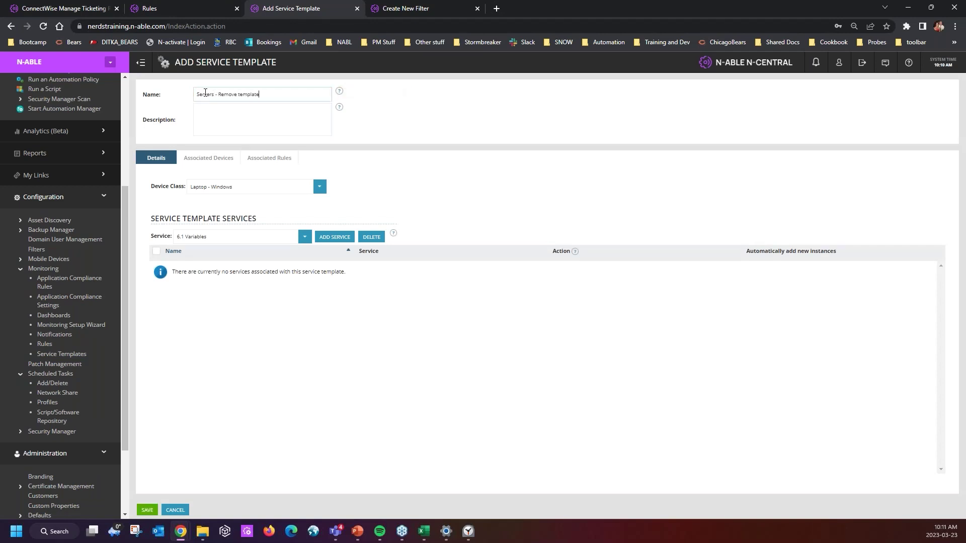
{"action": "left_click", "coordinate": [222, 187]}
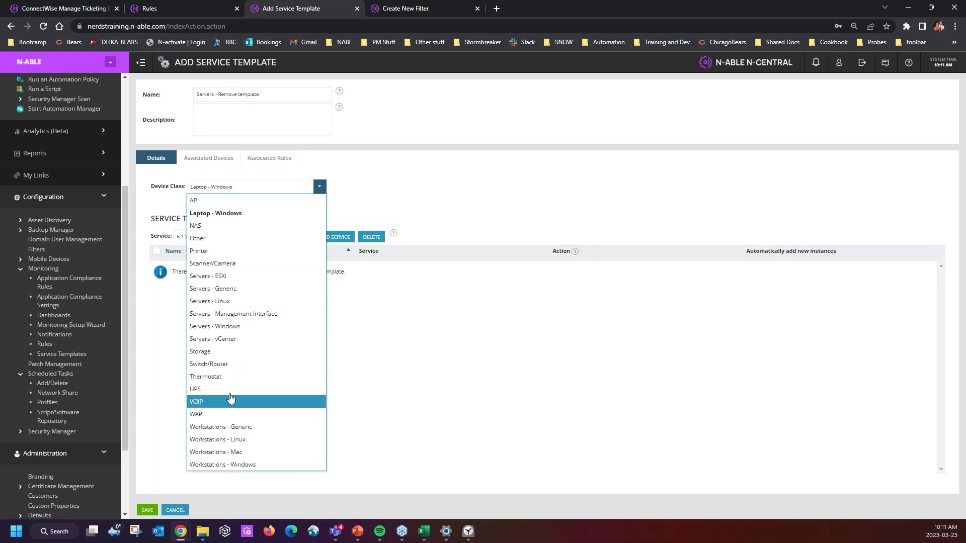
{"action": "left_click", "coordinate": [236, 327]}
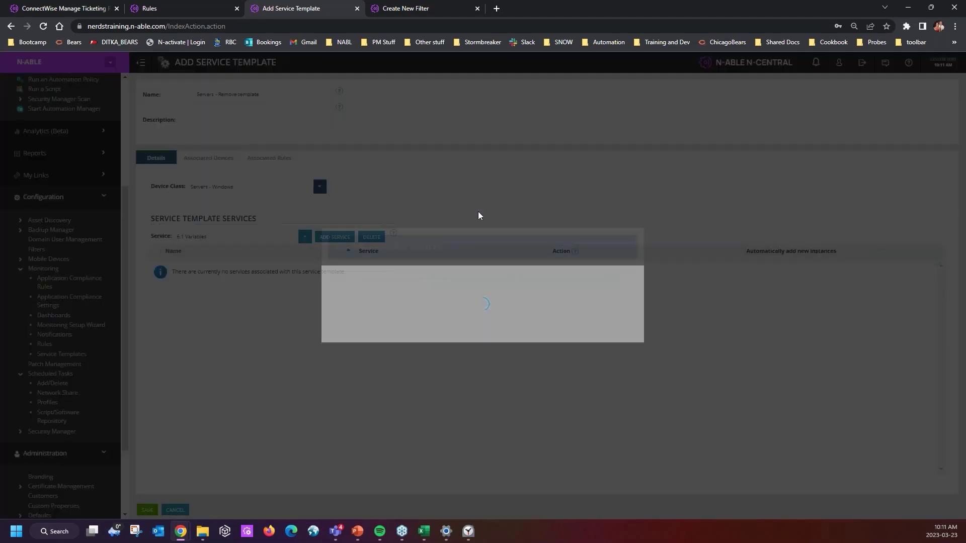
Add the Bitlocker Monitoring service to the template and save its settings
{"action": "left_click", "coordinate": [229, 236]}
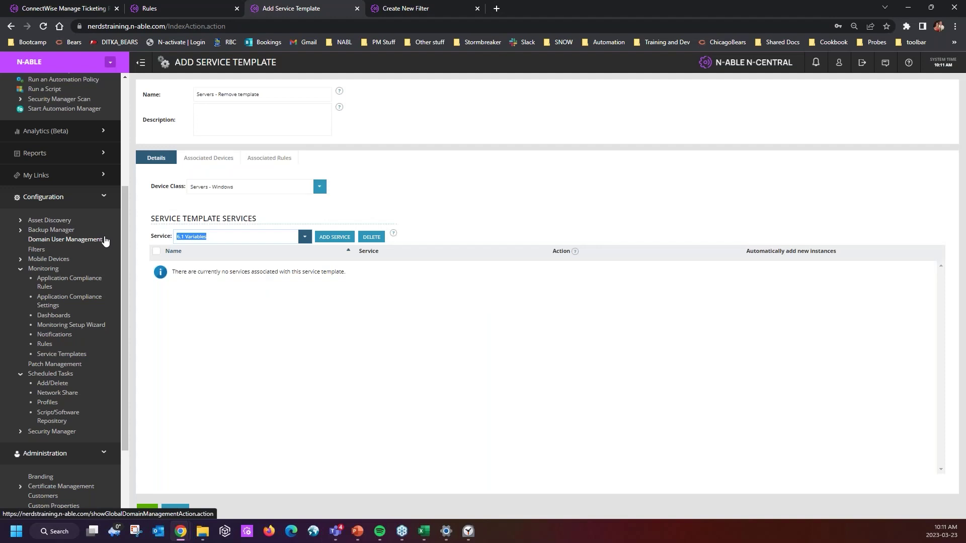
{"action": "type", "text": "Bitlocker"}
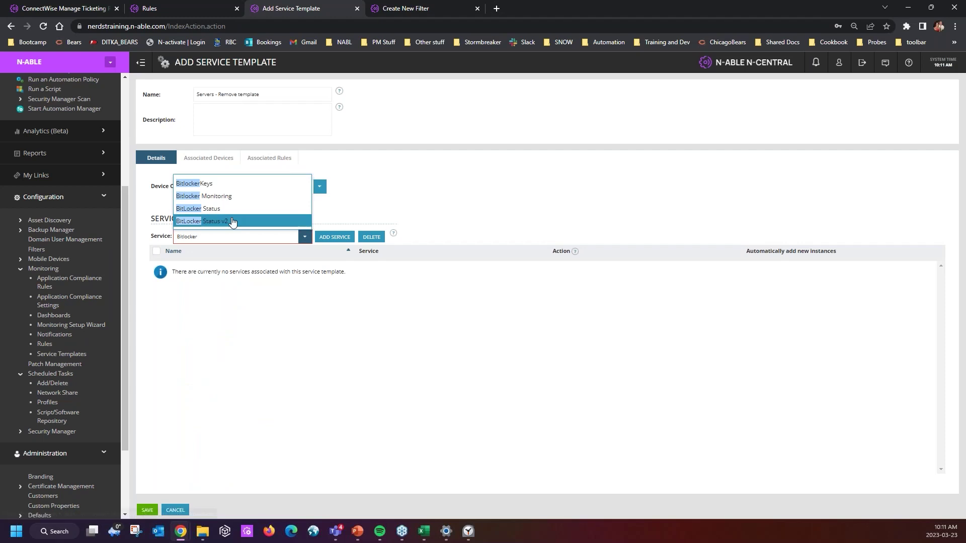
{"action": "left_click", "coordinate": [222, 197]}
{"action": "left_click", "coordinate": [334, 236]}
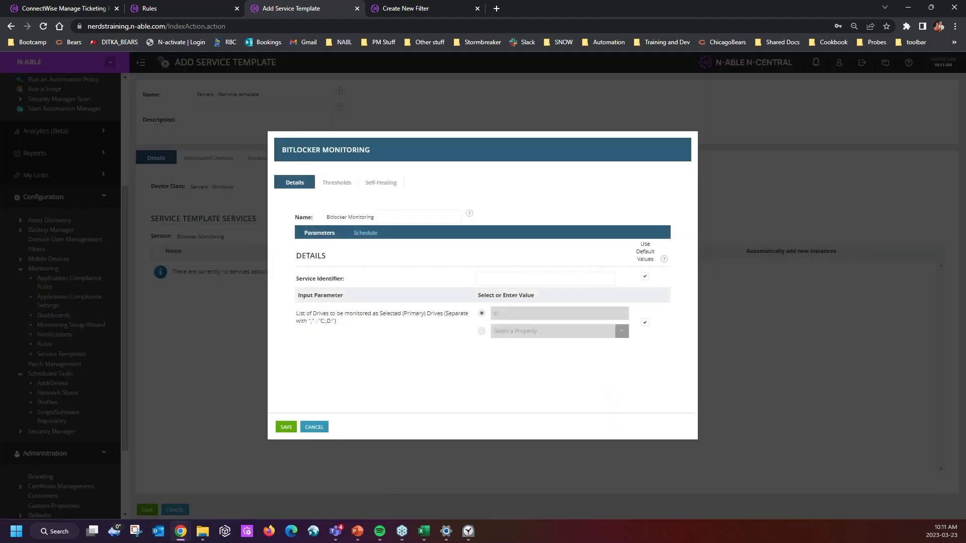
{"action": "left_click", "coordinate": [286, 427]}
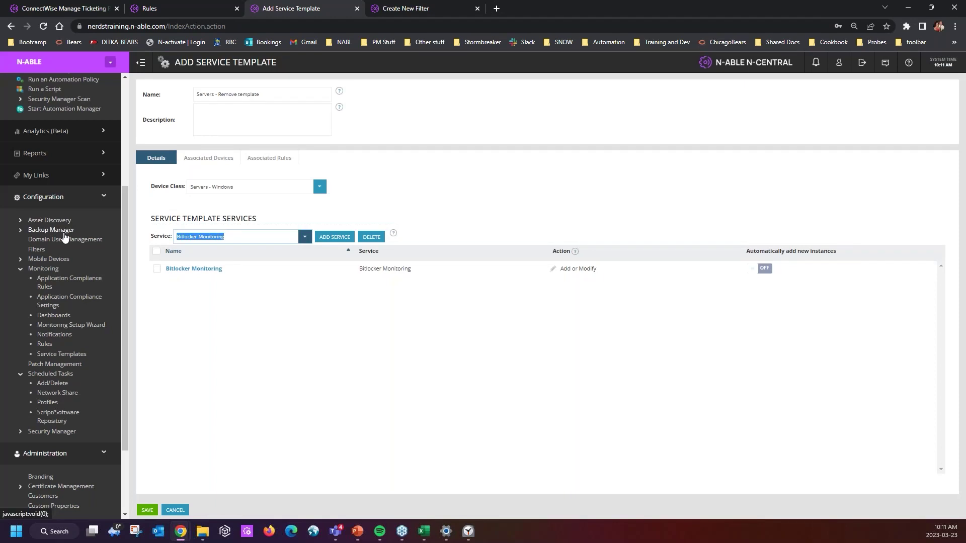
Add the EDR Status service to the template and save its settings
{"action": "type", "text": "EDR"}
{"action": "left_click", "coordinate": [199, 252]}
{"action": "left_click", "coordinate": [334, 237]}
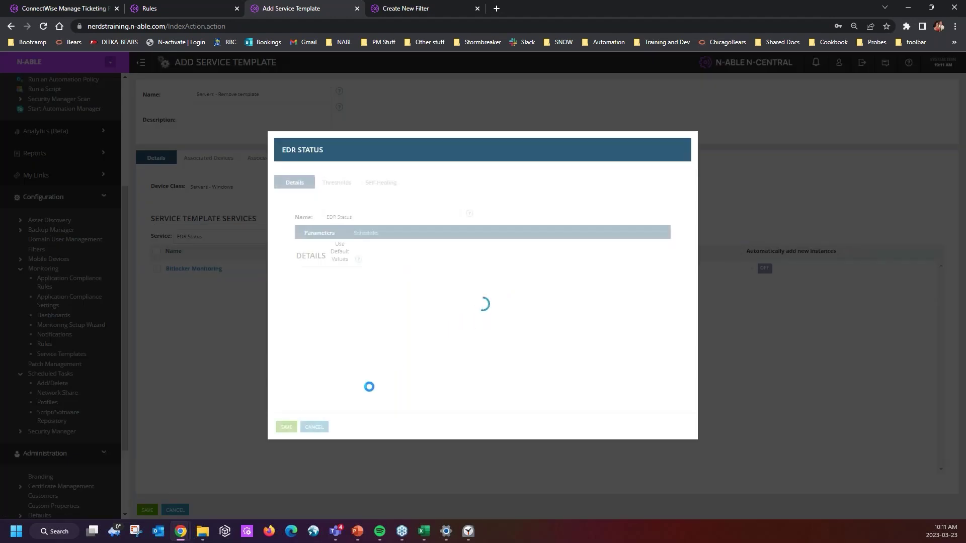
{"action": "left_click", "coordinate": [310, 428]}
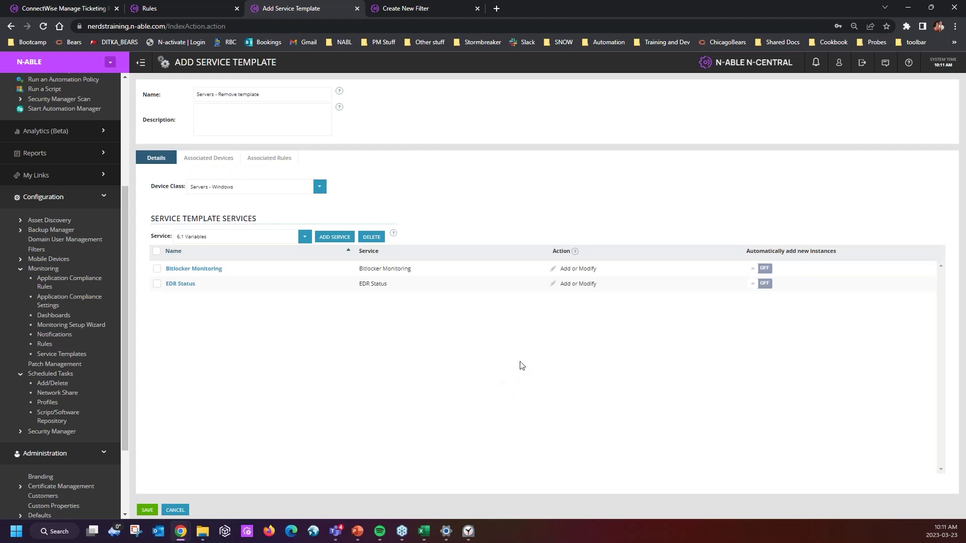
Change the Bitlocker Monitoring and EDR Status actions to Remove and save the template
{"action": "left_click", "coordinate": [606, 270]}
{"action": "left_click", "coordinate": [606, 270]}
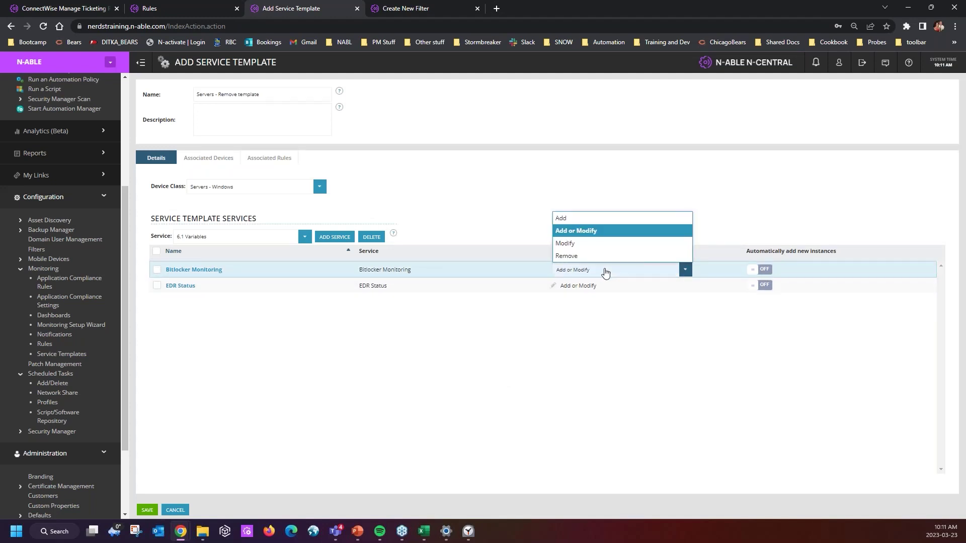
{"action": "left_click", "coordinate": [575, 255]}
{"action": "left_click", "coordinate": [618, 286]}
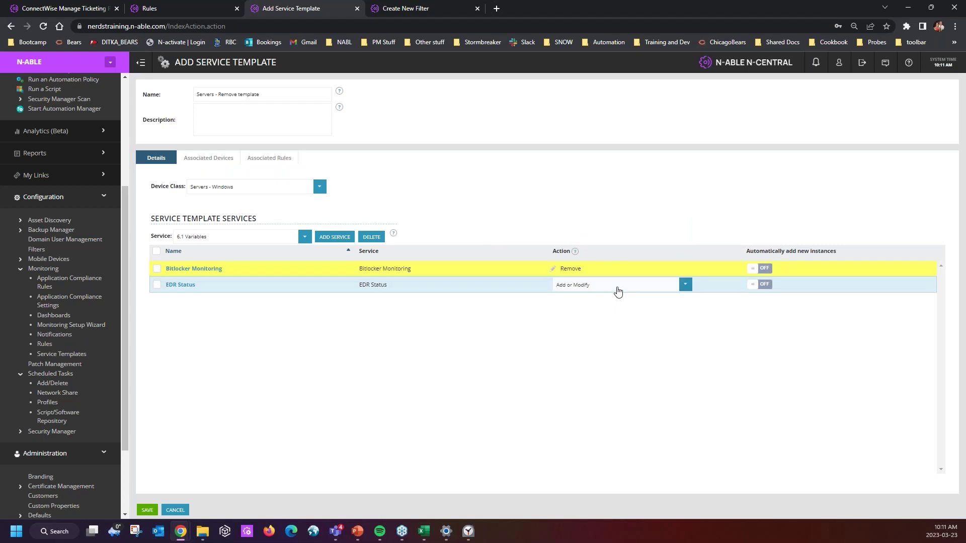
{"action": "left_click", "coordinate": [585, 286]}
{"action": "left_click", "coordinate": [570, 337]}
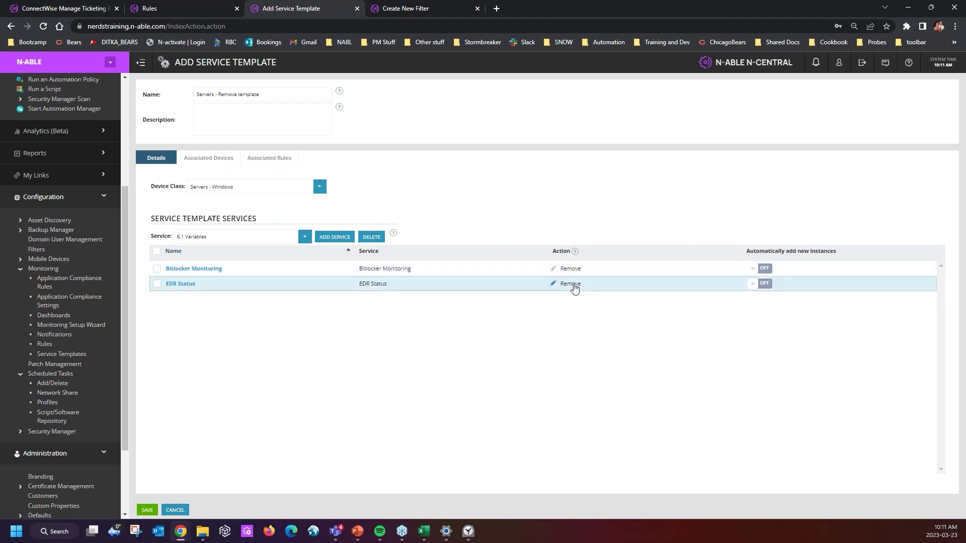
{"action": "left_click_drag", "start_coordinate": [310, 94], "coordinate": [195, 94]}
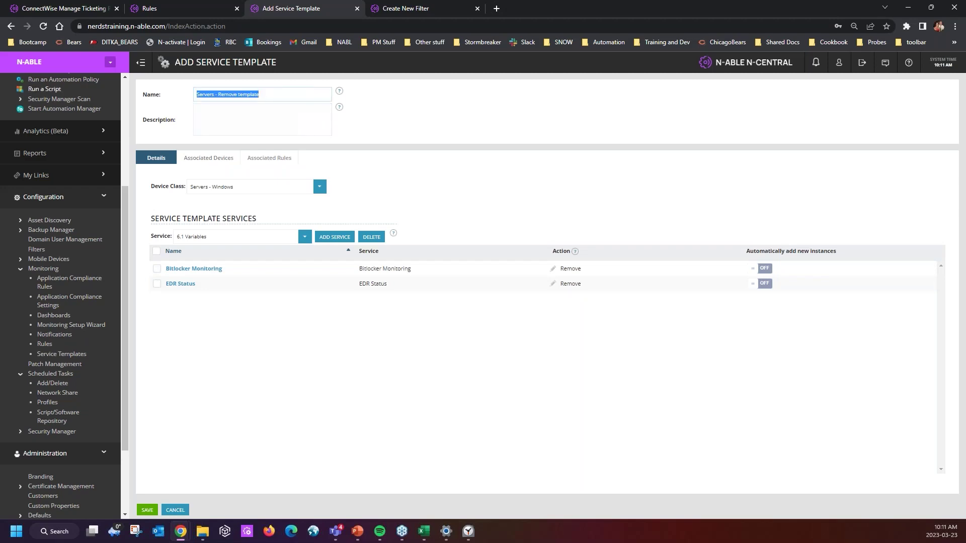
{"action": "left_click", "coordinate": [147, 509]}
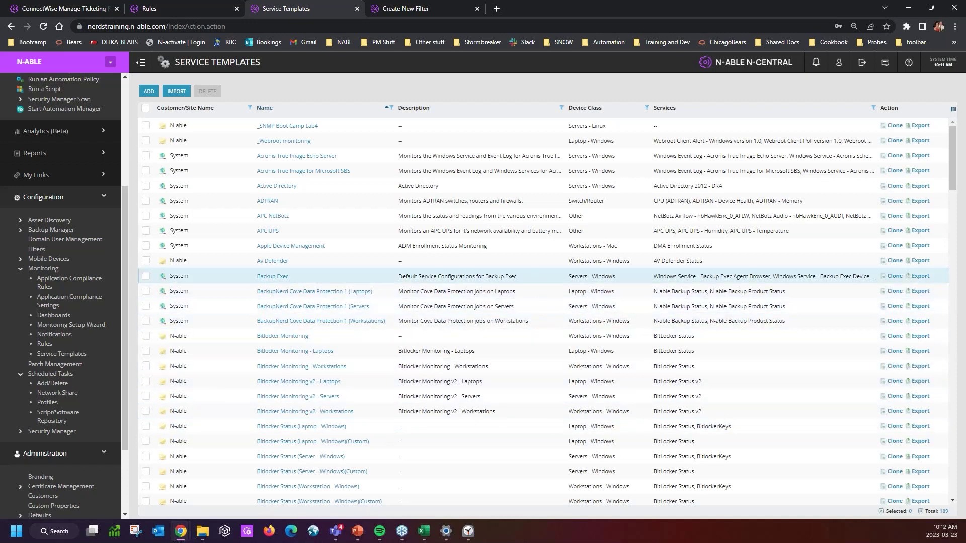
Expand the Views section in the sidebar and open All Devices
{"action": "scroll", "coordinate": [55, 164], "scroll_direction": "up", "scroll_amount": 4}
{"action": "left_click", "coordinate": [45, 83]}
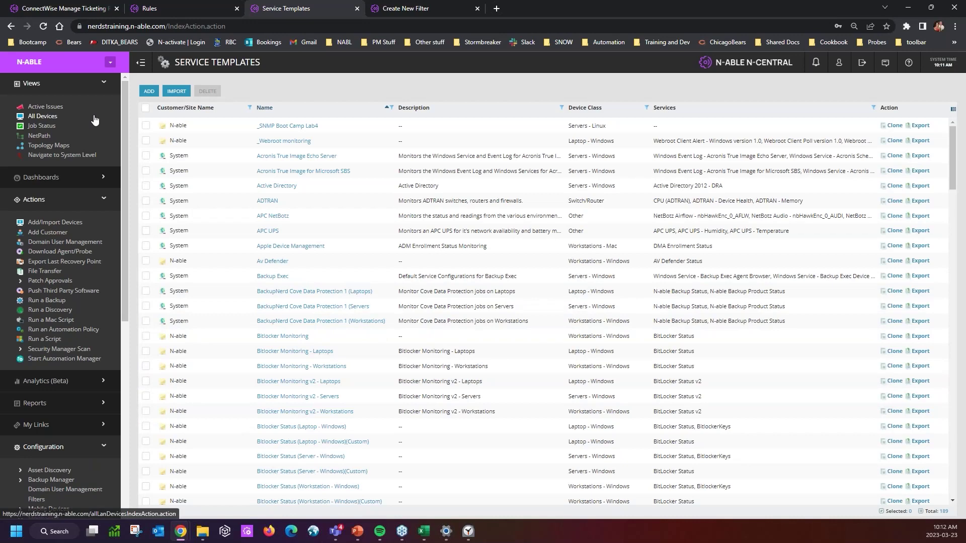
{"action": "left_click", "coordinate": [43, 116]}
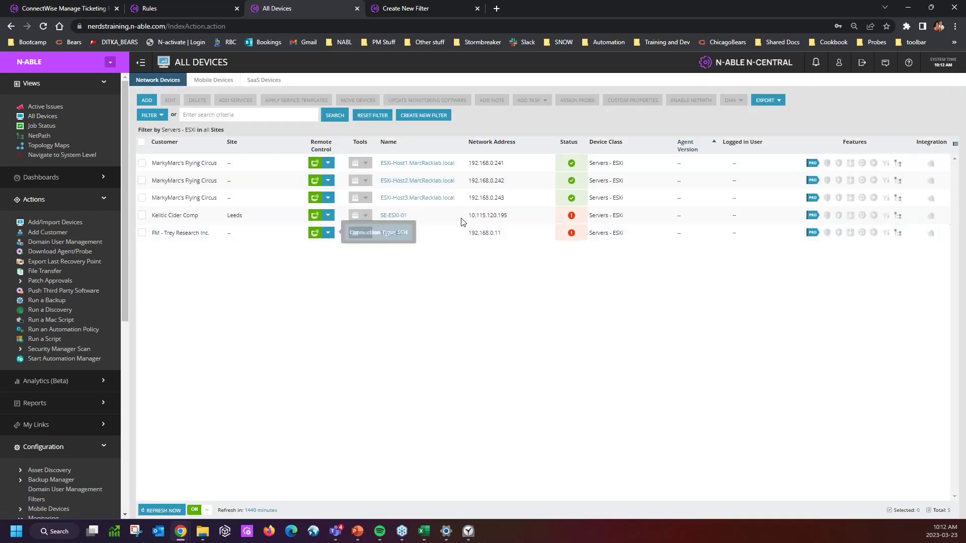